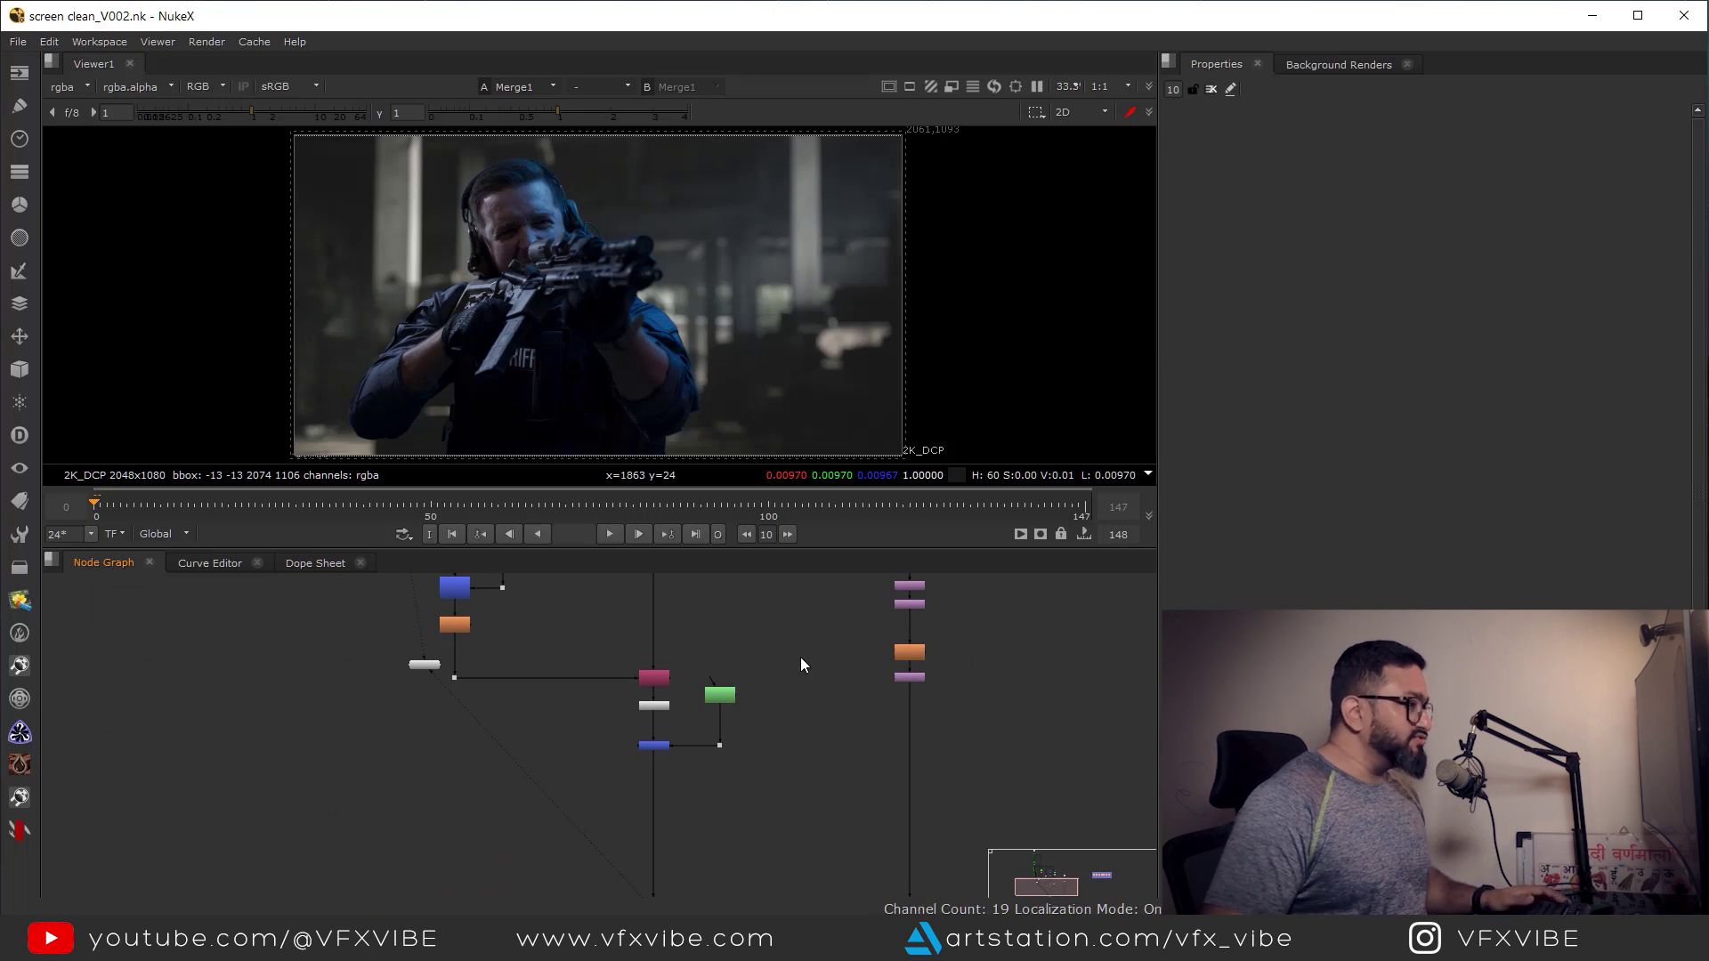
# - Show the BG_2.jpg plate from Read3 in the viewer and examine its grain at full-window size
pyautogui.moveTo(913, 616); pyautogui.dragTo(836, 734, button='middle')
pyautogui.scroll(4, 841, 682)
pyautogui.click(837, 670)
pyautogui.press('1')
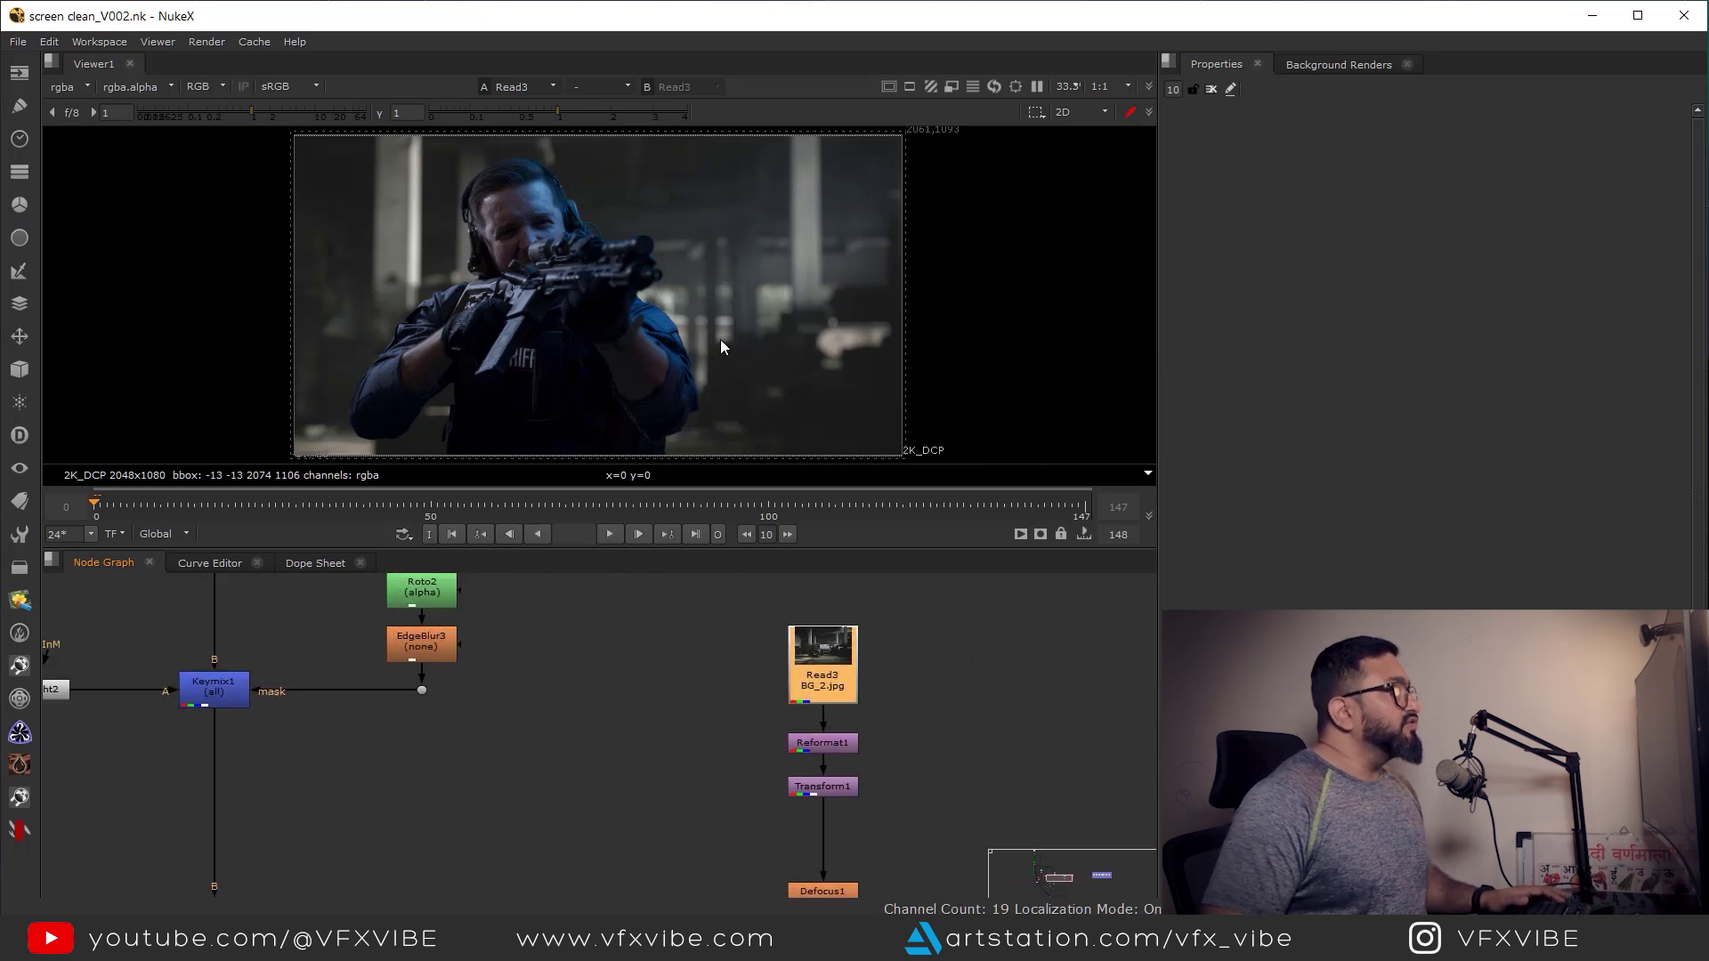
pyautogui.press('space')
pyautogui.scroll(2, 825, 352)
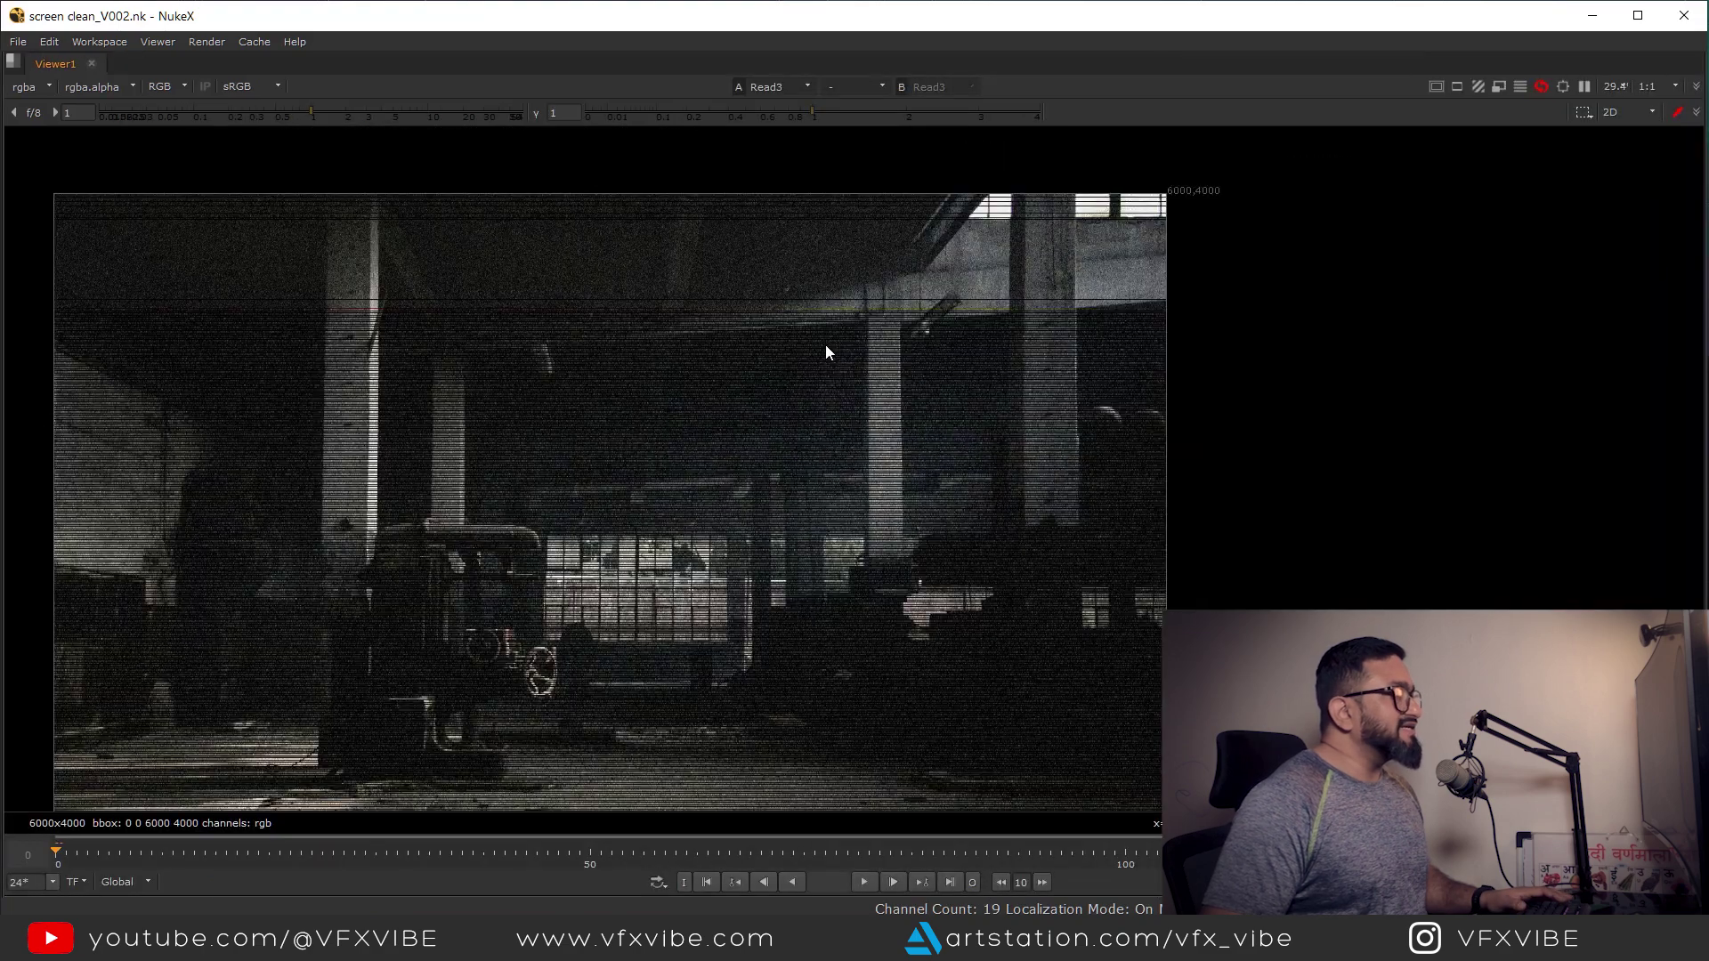
pyautogui.scroll(1, 825, 345)
pyautogui.scroll(-2, 824, 399)
pyautogui.moveTo(879, 457); pyautogui.dragTo(797, 434, button='middle')
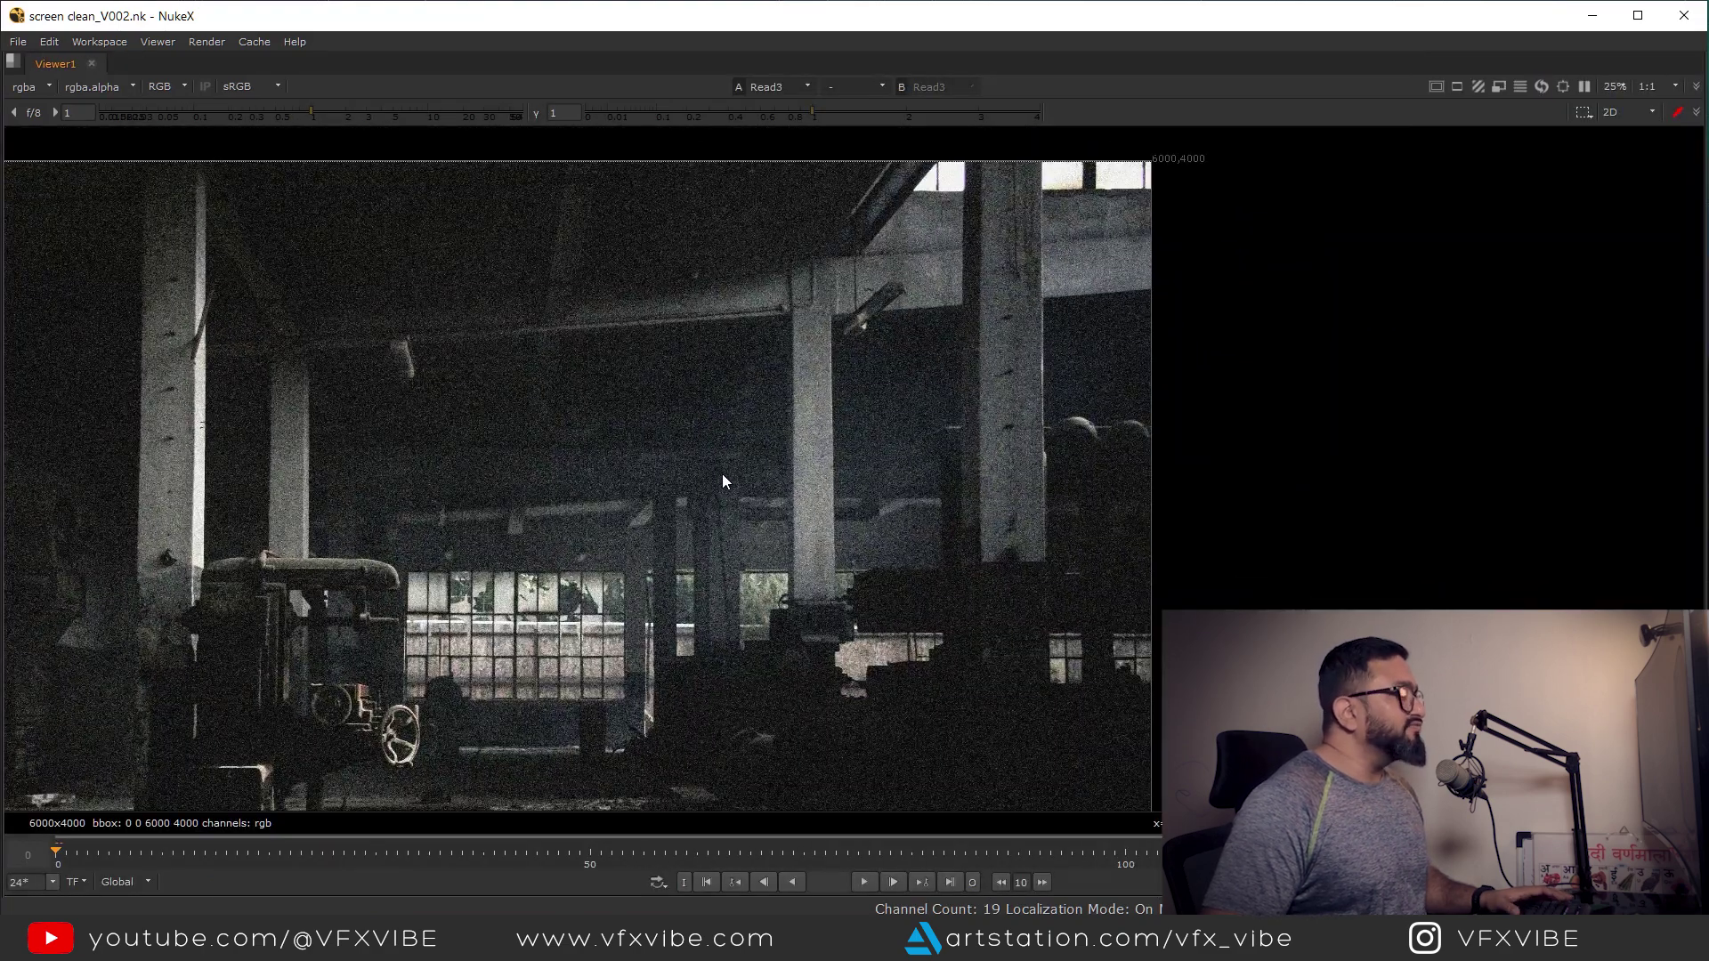
pyautogui.press('space')
# - Insert a Reduce Noise v4 node between Read3 and Reformat1
pyautogui.click(21, 604)
pyautogui.click(183, 600)
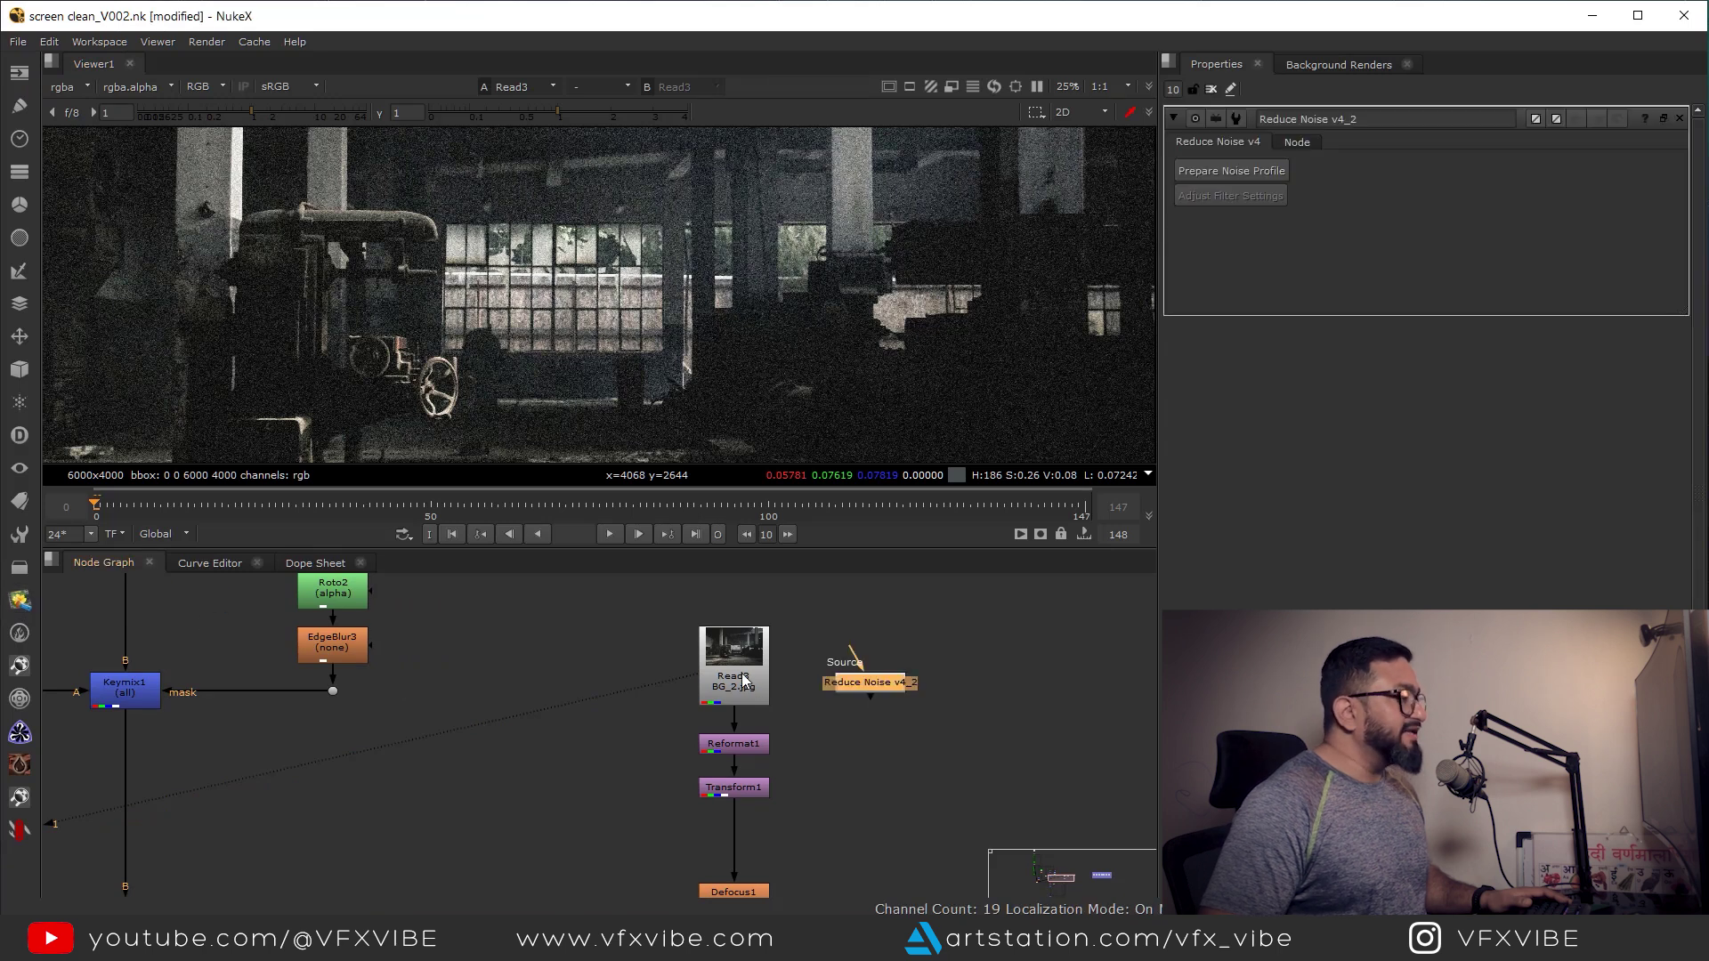
pyautogui.moveTo(742, 678); pyautogui.dragTo(741, 634)
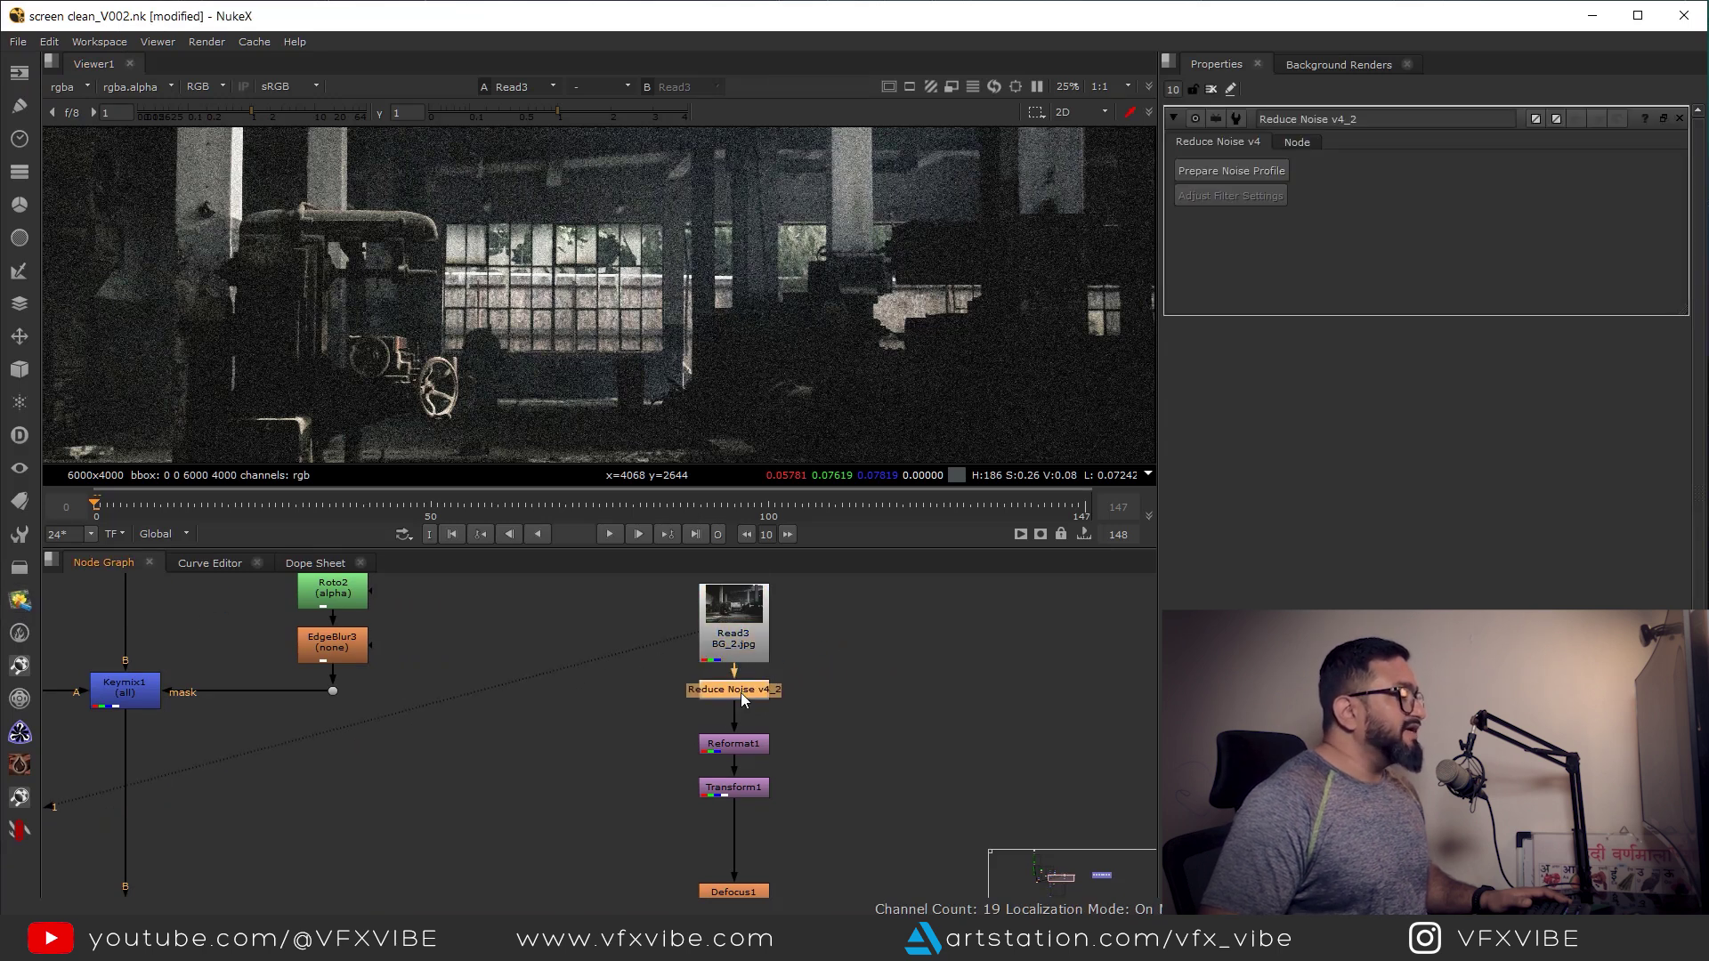
# - Build an automatic noise profile from a 512 x 336 sample of the dark ceiling area and apply it to the Reduce Noise node
pyautogui.click(1236, 173)
pyautogui.click(1015, 516)
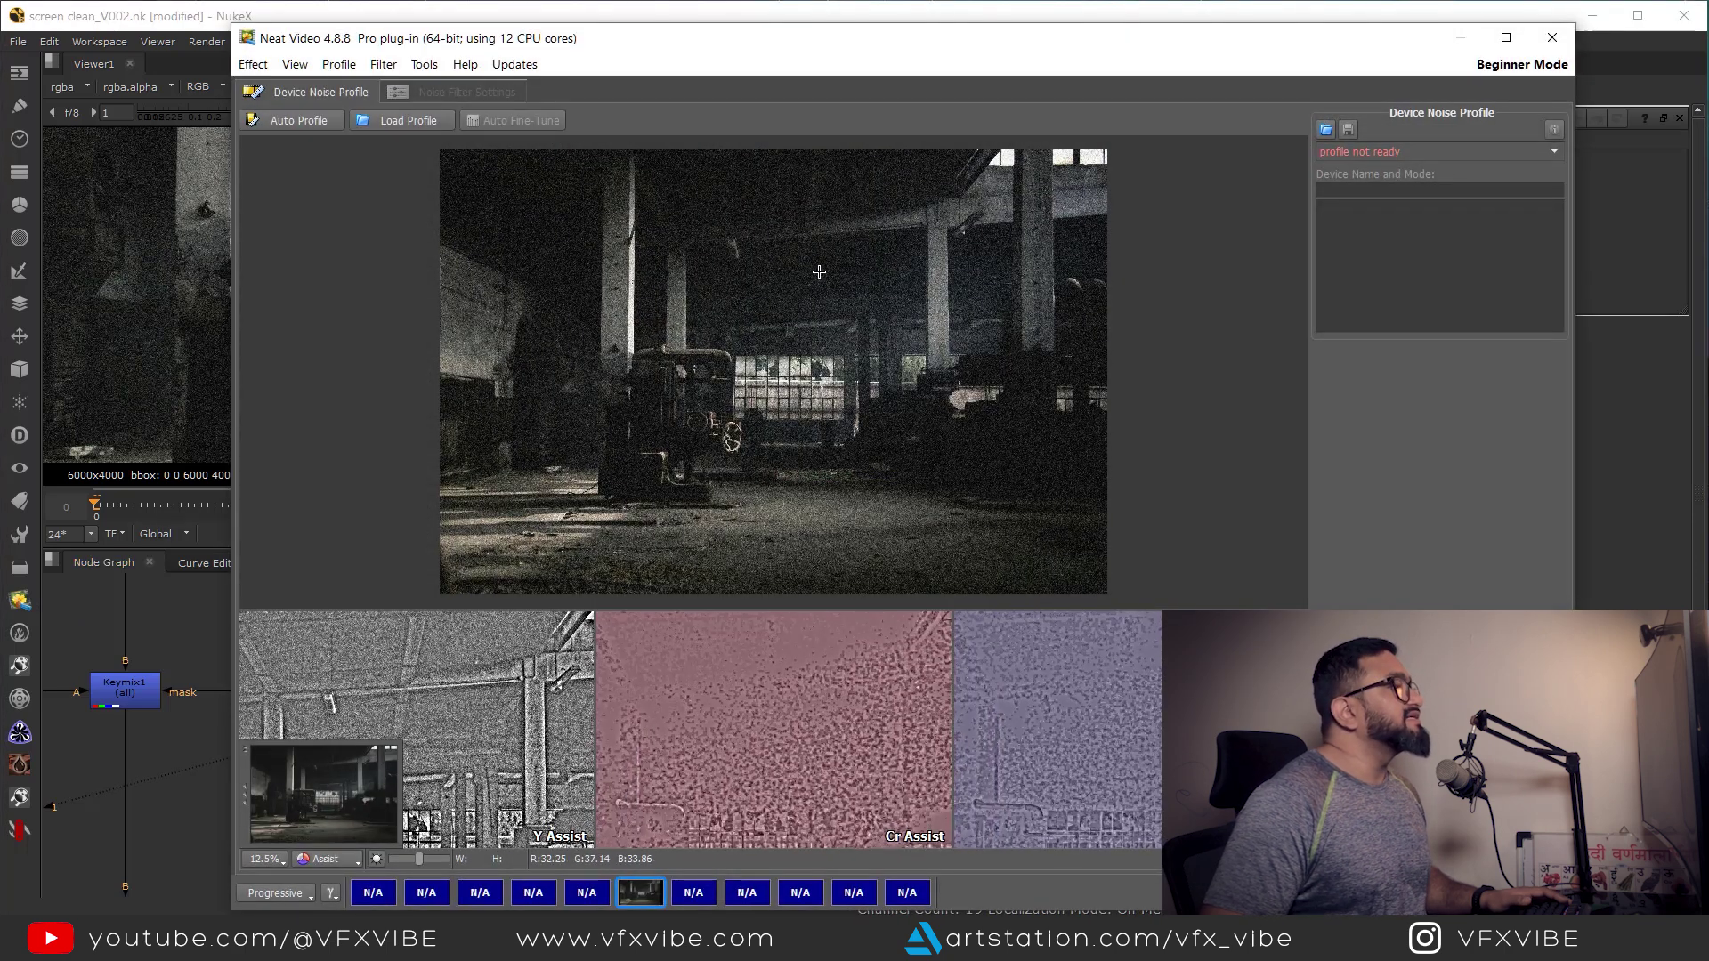
pyautogui.moveTo(797, 250); pyautogui.dragTo(868, 301)
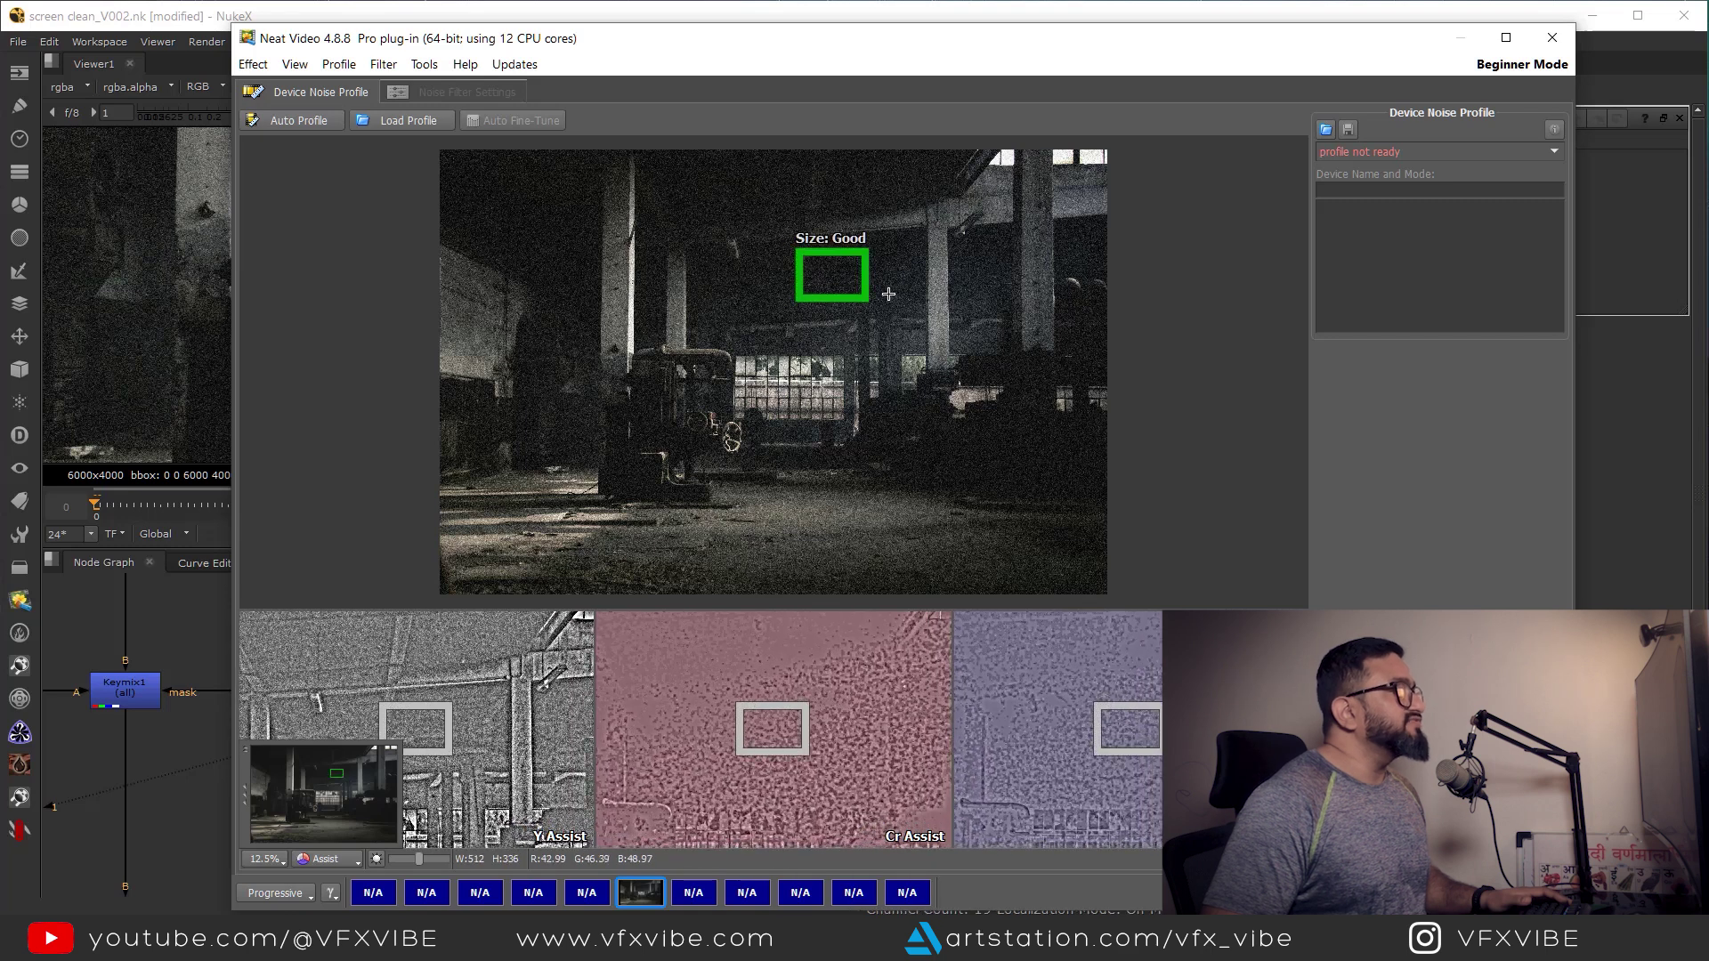
pyautogui.click(295, 122)
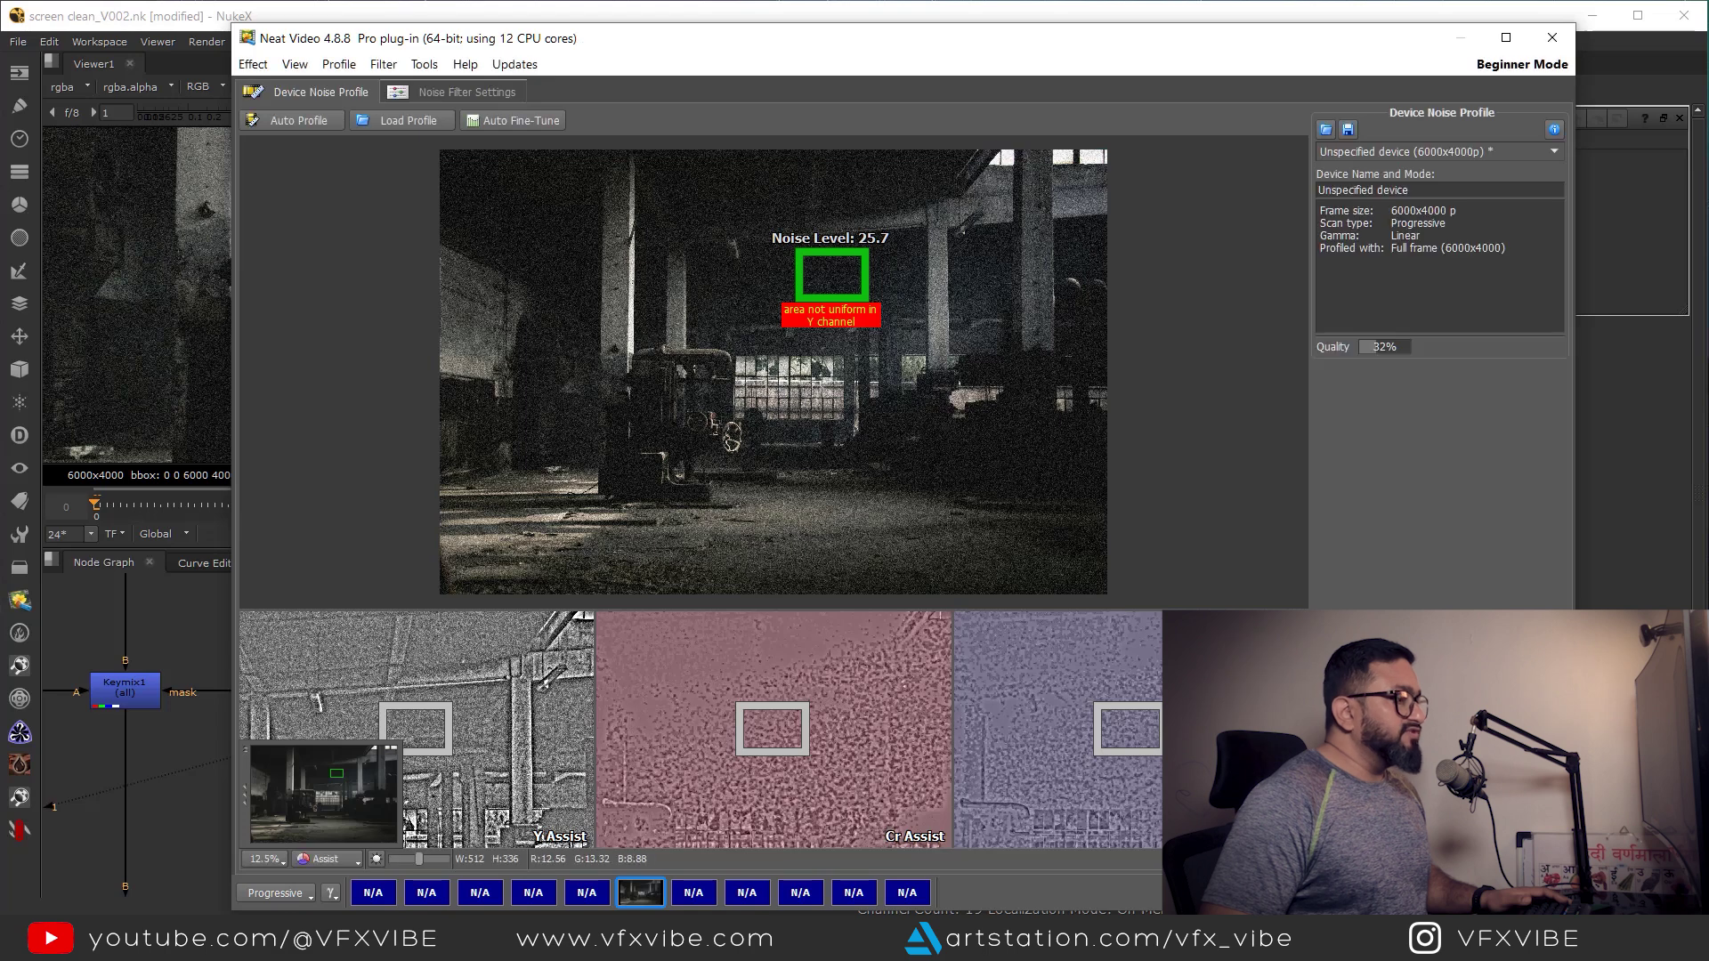
pyautogui.press('Return')
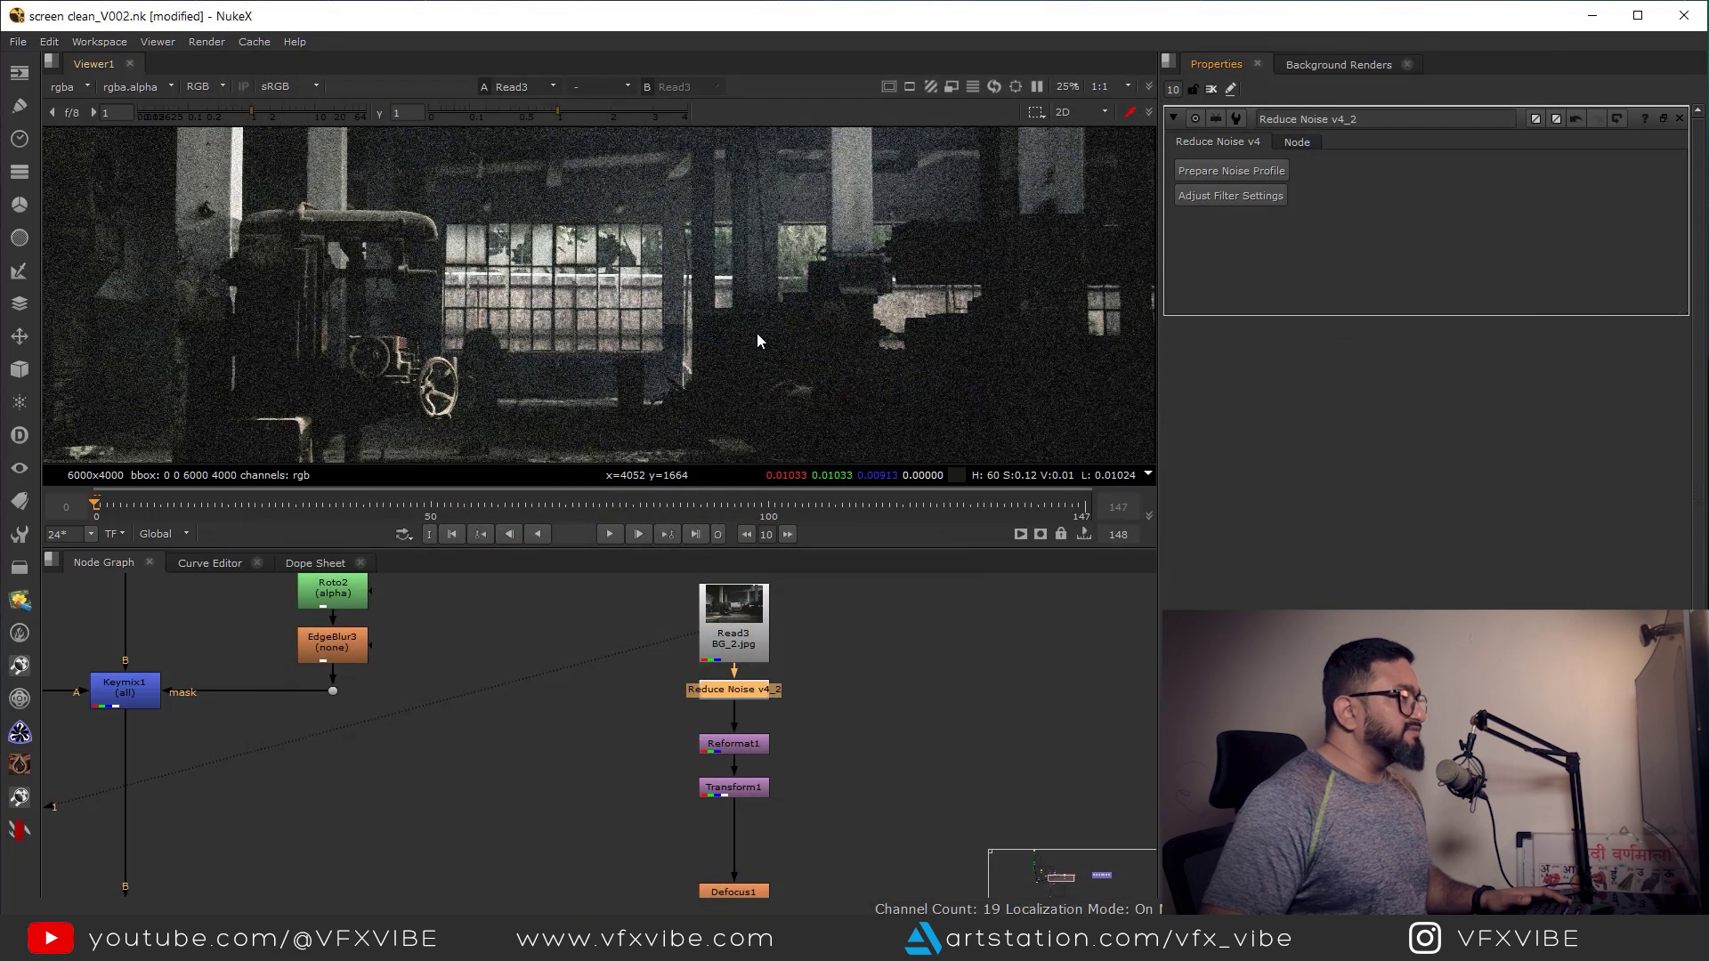
# - View the Reduce Noise output and inspect the denoised ceiling and pillars, ending with the whole image framed
pyautogui.click(741, 689)
pyautogui.press('1')
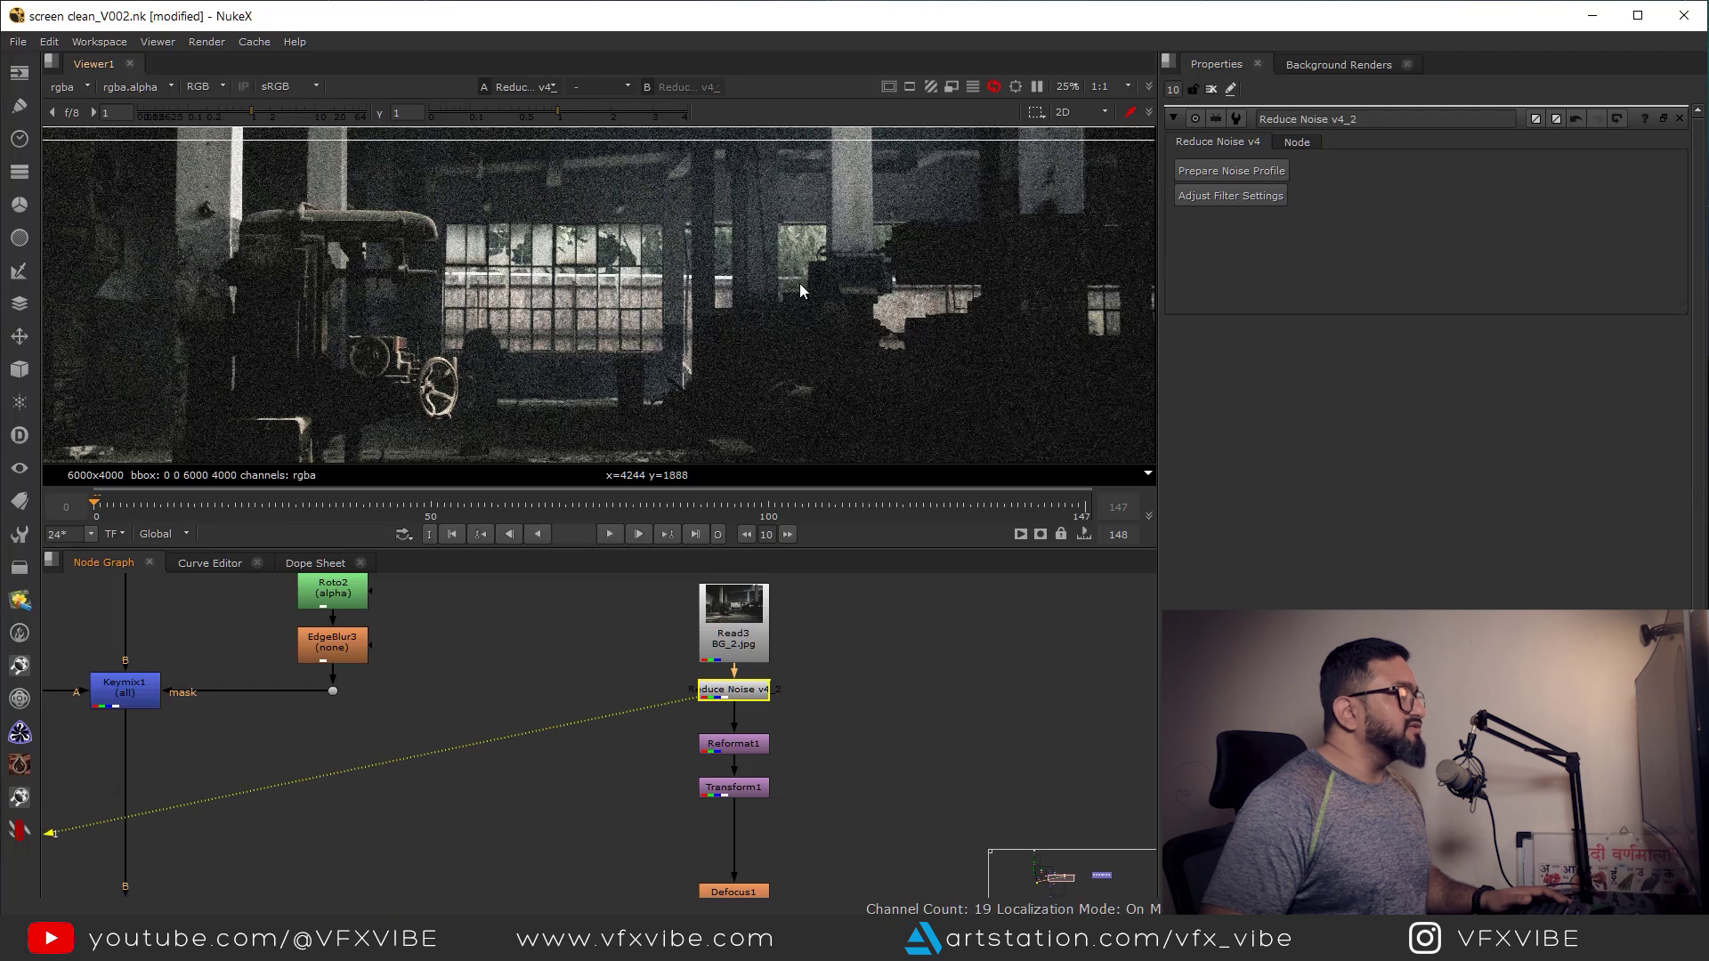
pyautogui.moveTo(788, 160); pyautogui.dragTo(825, 323, button='middle')
pyautogui.moveTo(841, 151); pyautogui.dragTo(894, 291, button='middle')
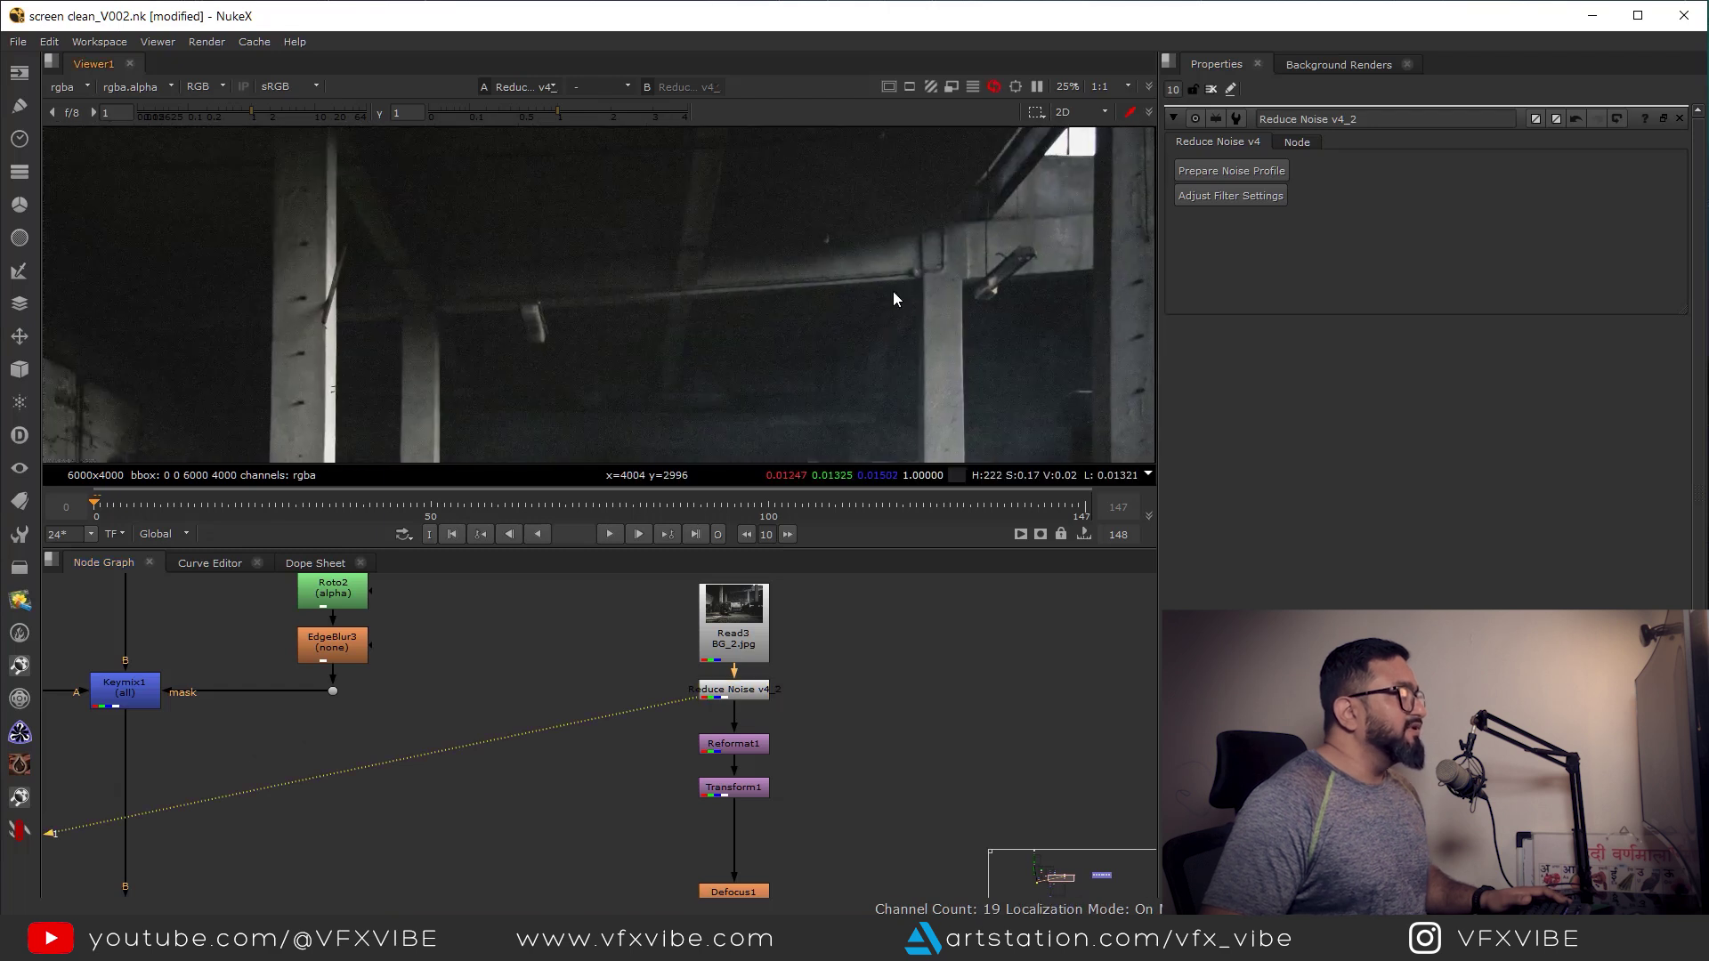
pyautogui.press('f')
# - Check the Defocus1 output, move Crop1 slightly closer below Defocus1 and view the Crop1 output
pyautogui.scroll(3, 751, 747)
pyautogui.moveTo(762, 795); pyautogui.dragTo(794, 648, button='middle')
pyautogui.scroll(-2, 765, 712)
pyautogui.scroll(-3, 794, 648)
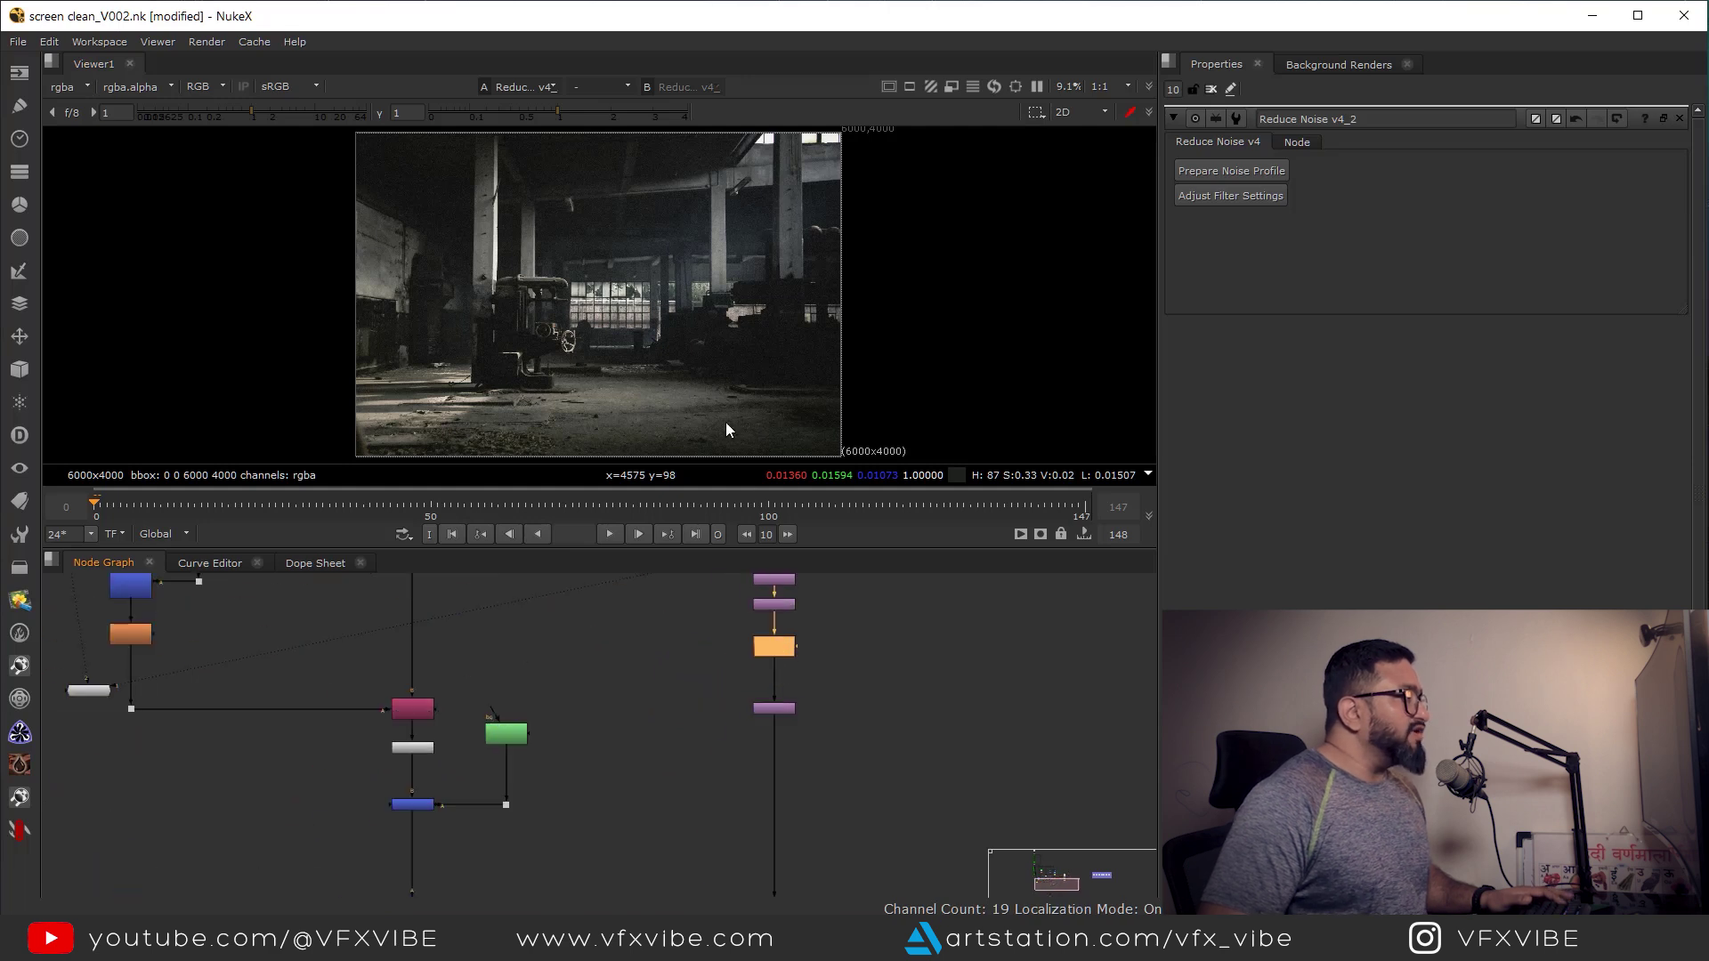
pyautogui.press('1')
pyautogui.click(776, 708)
pyautogui.scroll(4, 776, 702)
pyautogui.scroll(-2, 636, 336)
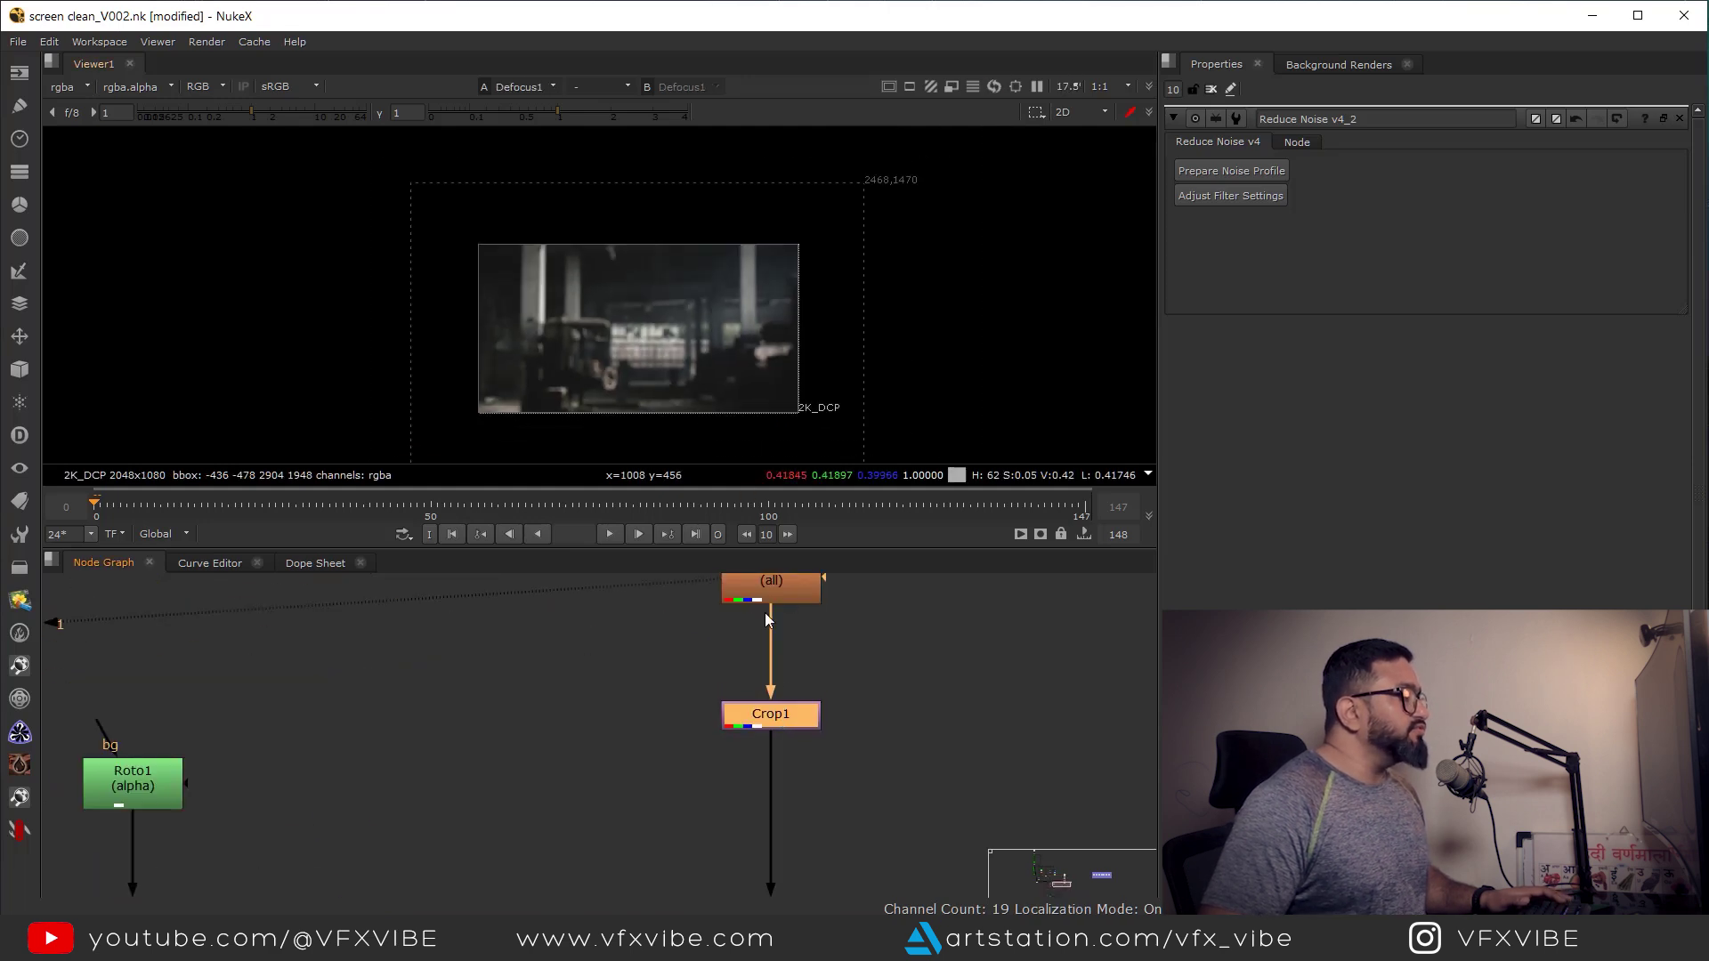
pyautogui.moveTo(784, 721); pyautogui.dragTo(783, 703)
pyautogui.press('1')
pyautogui.scroll(4, 656, 315)
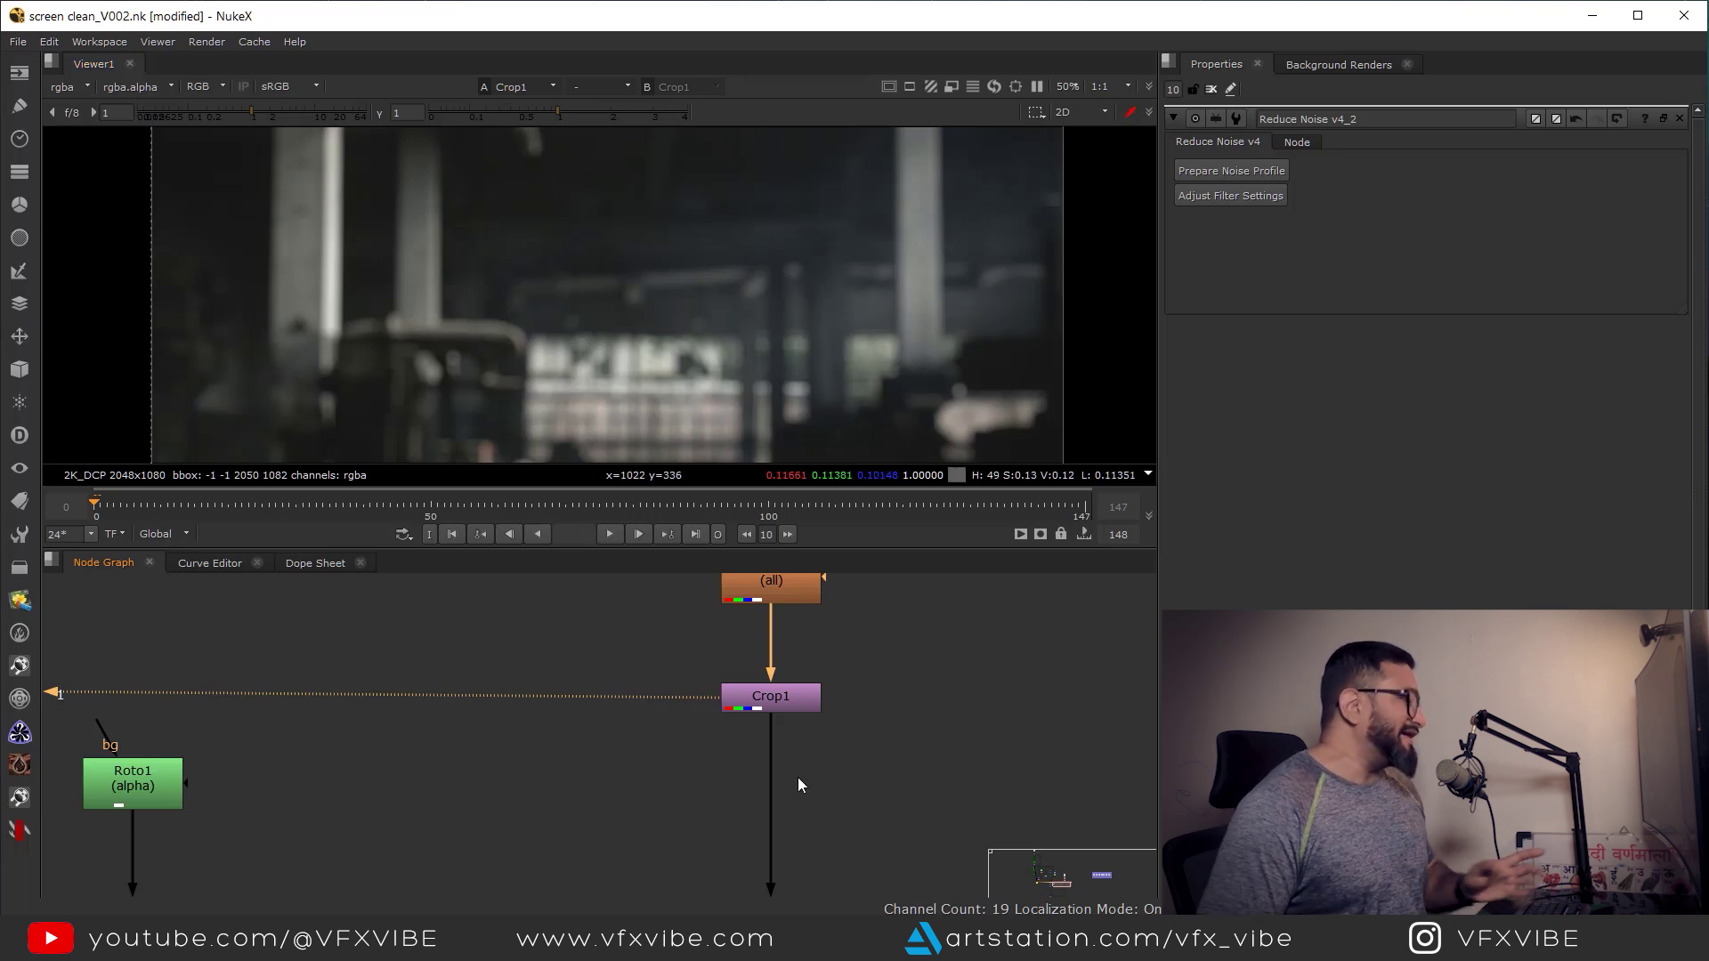
# - Make room below Transform1 by moving the Defocus1 and Crop1 nodes down, and insert a Grade node between Transform1 and Defocus1
pyautogui.scroll(-4, 867, 739)
pyautogui.scroll(2, 813, 735)
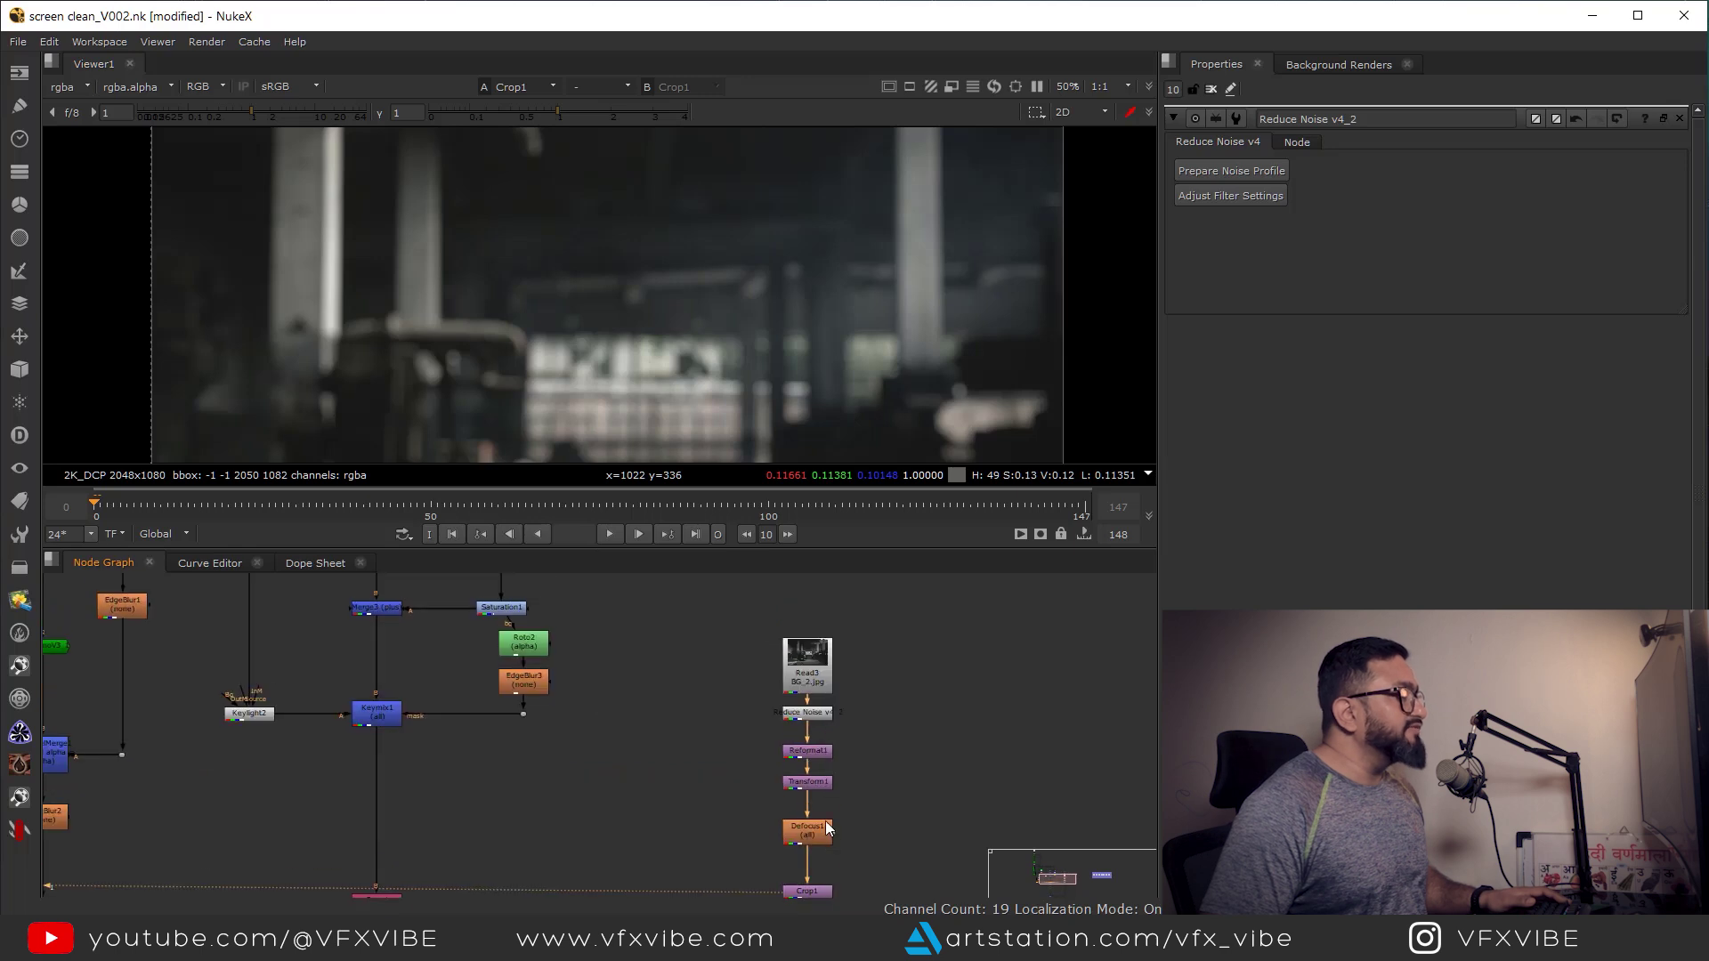
pyautogui.scroll(4, 813, 771)
pyautogui.scroll(-5, 808, 778)
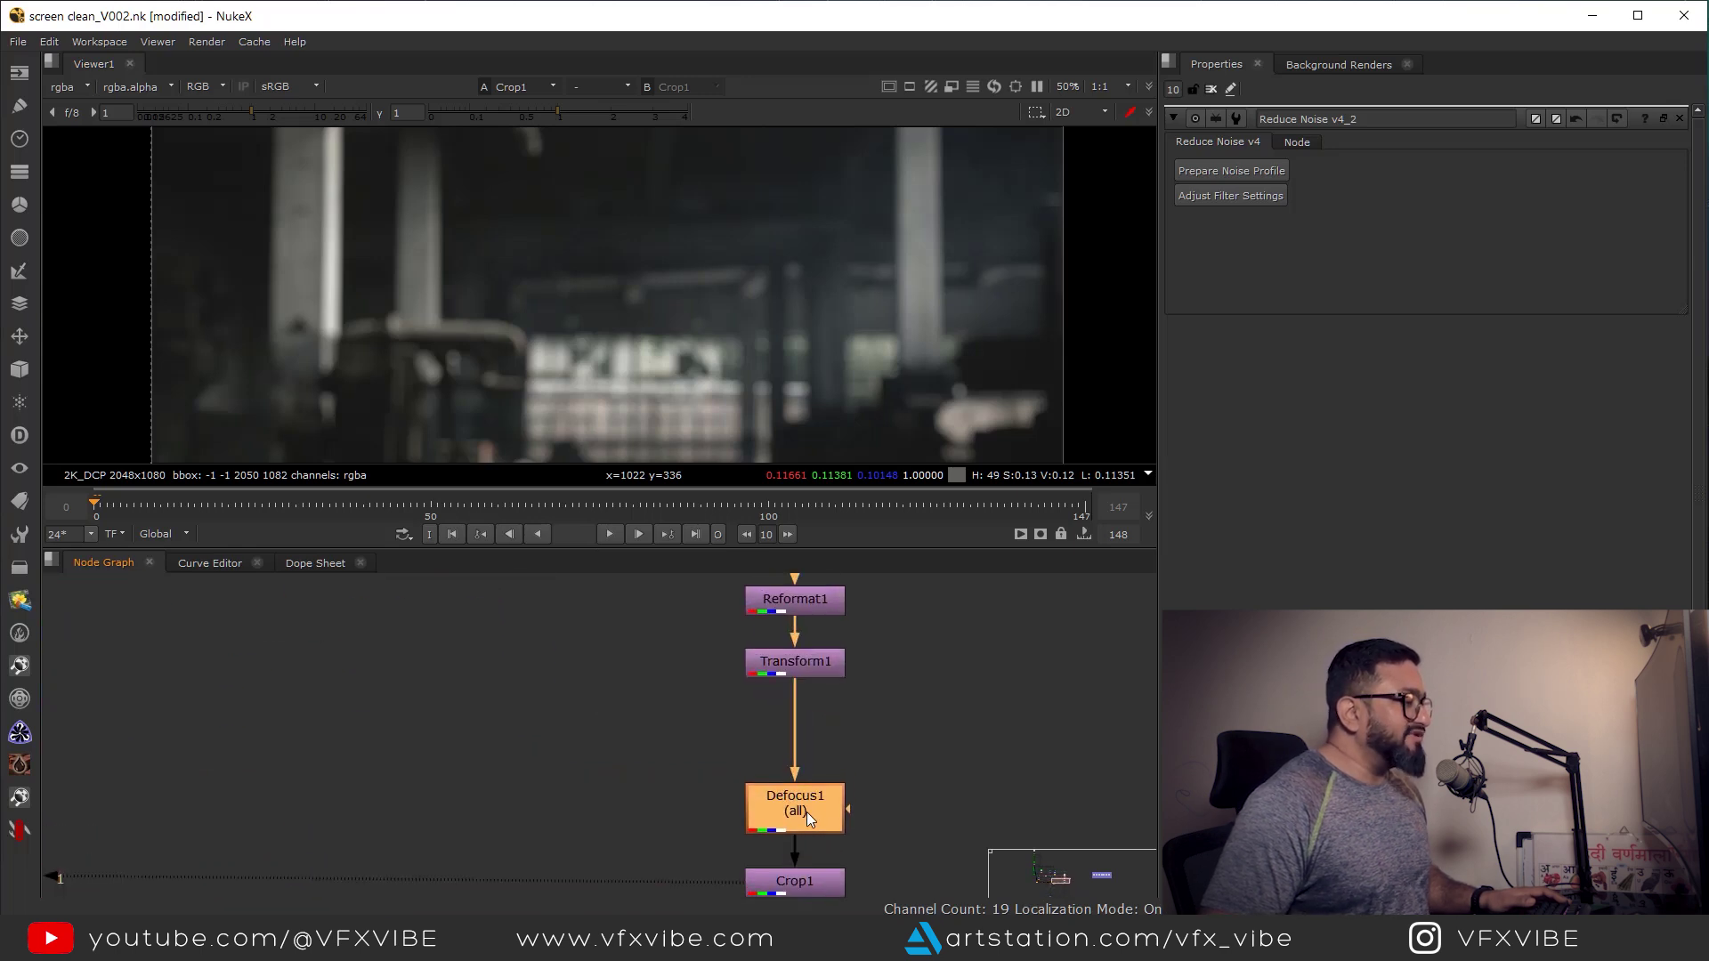
pyautogui.moveTo(901, 617); pyautogui.dragTo(803, 717)
pyautogui.moveTo(824, 758); pyautogui.dragTo(791, 759, button='middle')
pyautogui.click(824, 752)
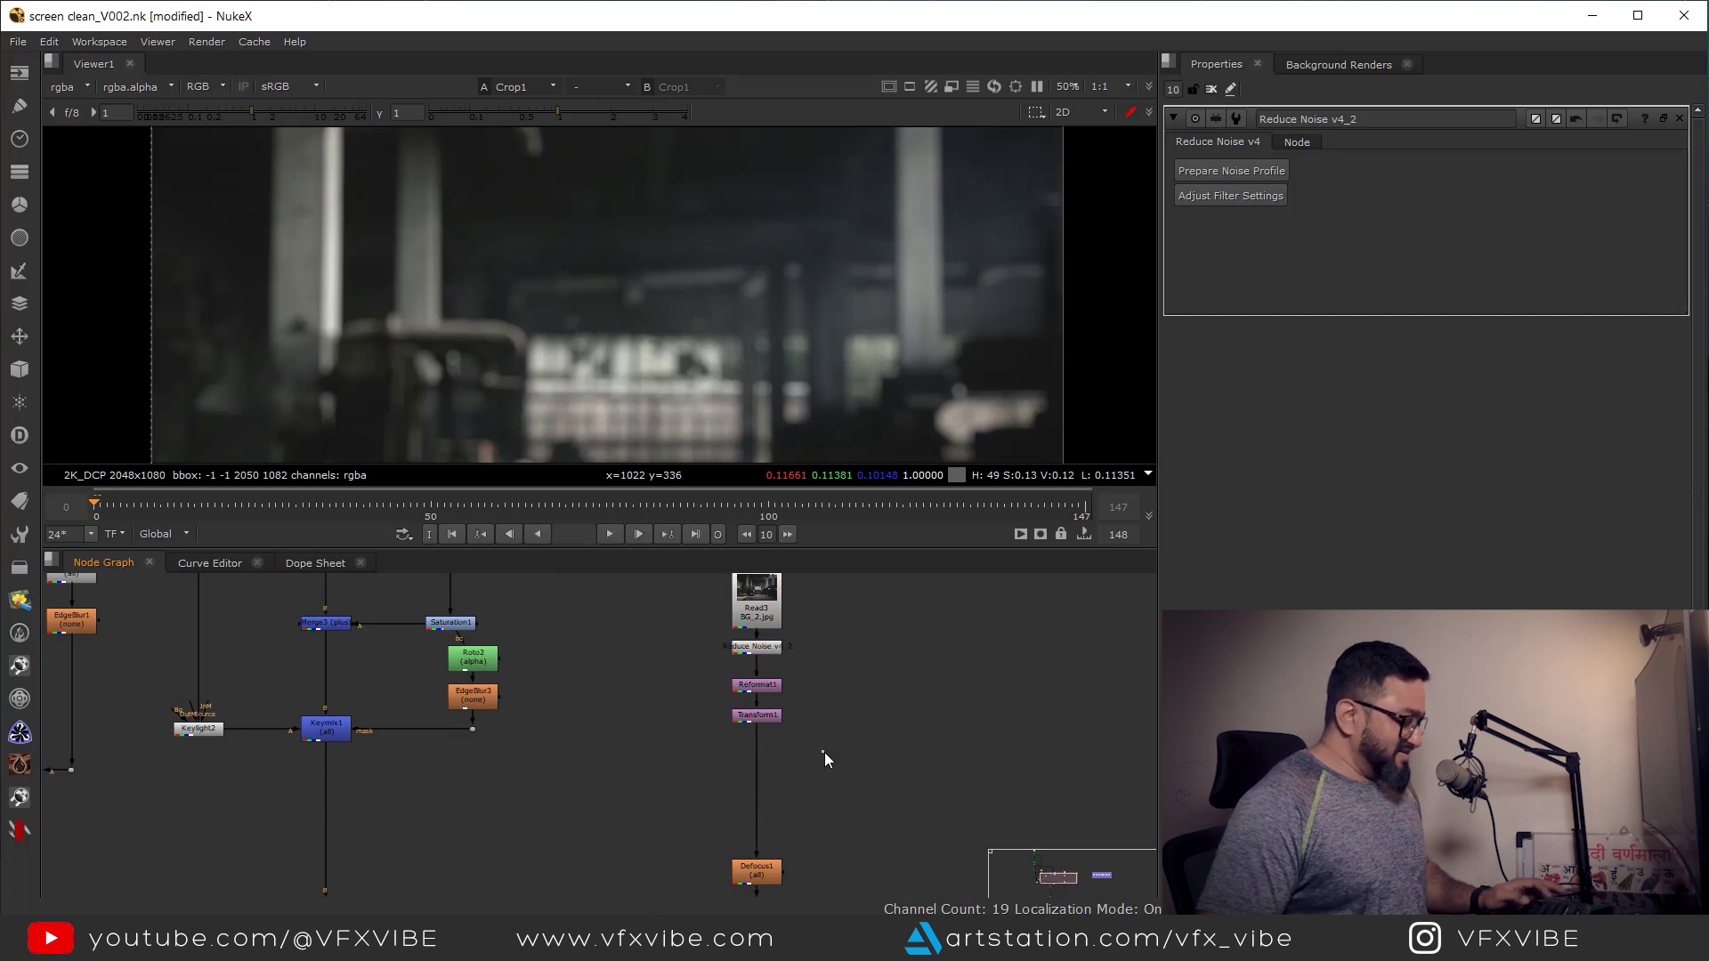
pyautogui.press('g')
pyautogui.moveTo(835, 754); pyautogui.dragTo(761, 783)
# - Examine the cropped background at full-window size with the viewer gain raised, and reset the viewer gain
pyautogui.moveTo(735, 355); pyautogui.dragTo(782, 472, button='middle')
pyautogui.press('space')
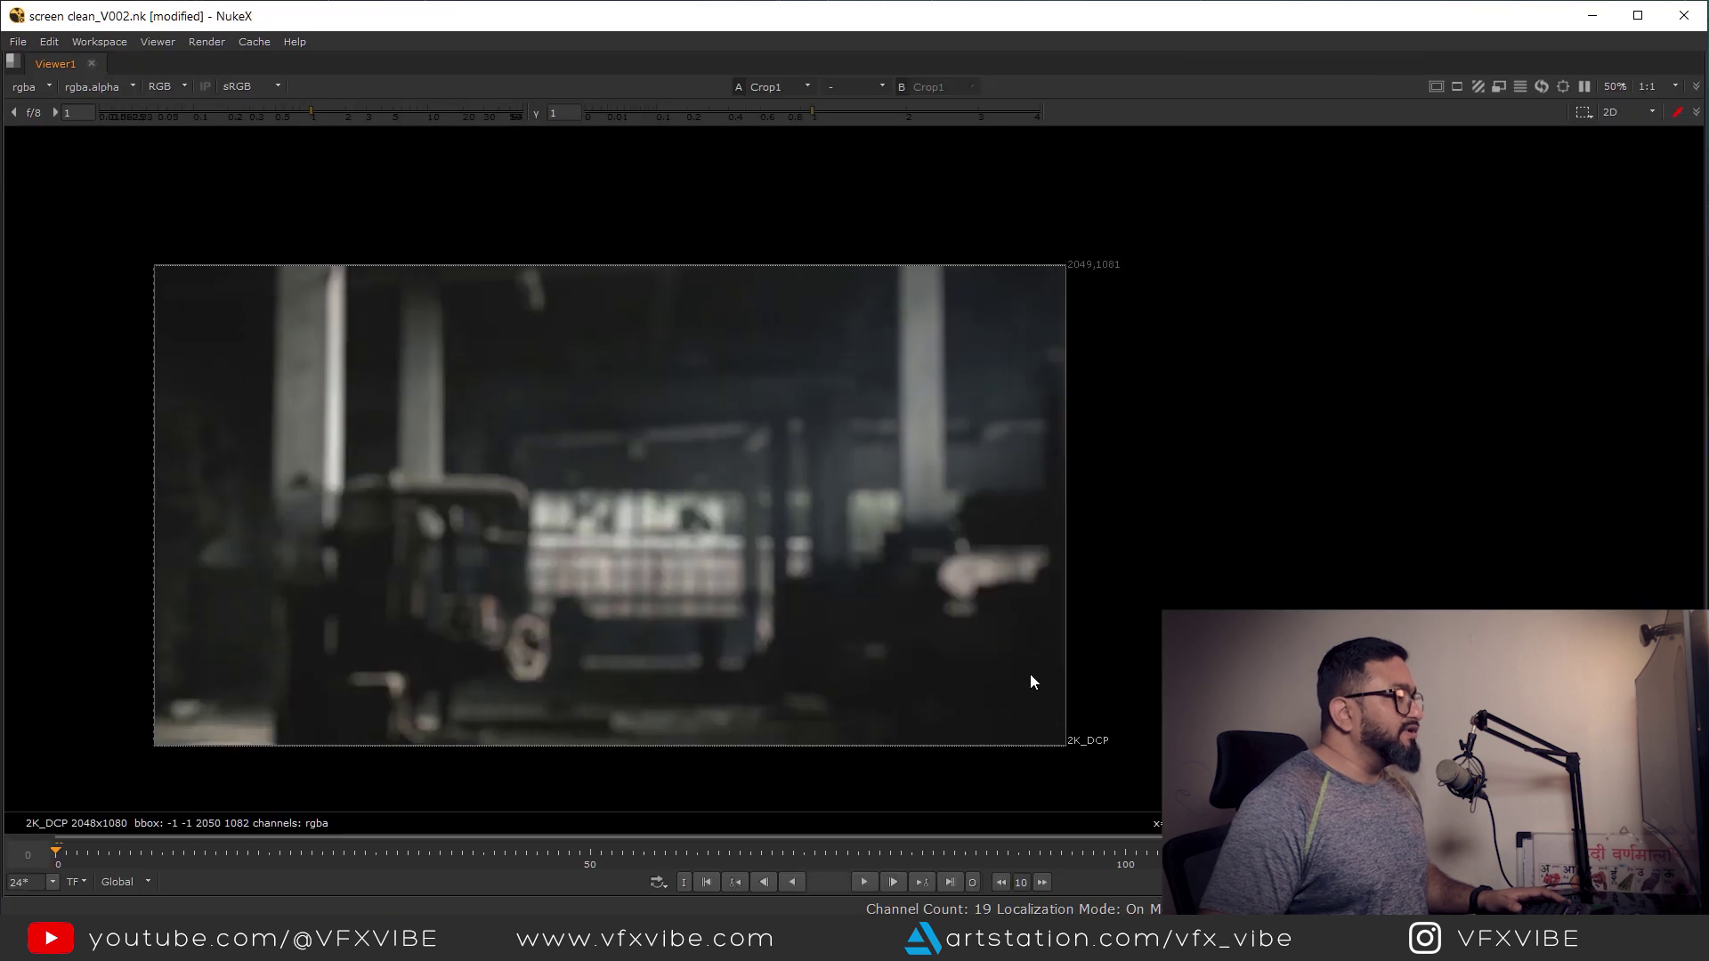
pyautogui.scroll(-1, 1029, 659)
pyautogui.moveTo(893, 630); pyautogui.dragTo(1012, 611, button='middle')
pyautogui.scroll(2, 1012, 610)
pyautogui.moveTo(314, 113); pyautogui.dragTo(527, 144)
pyautogui.keyDown('ctrl'); pyautogui.click(440, 114); pyautogui.keyUp('ctrl')
pyautogui.press('space')
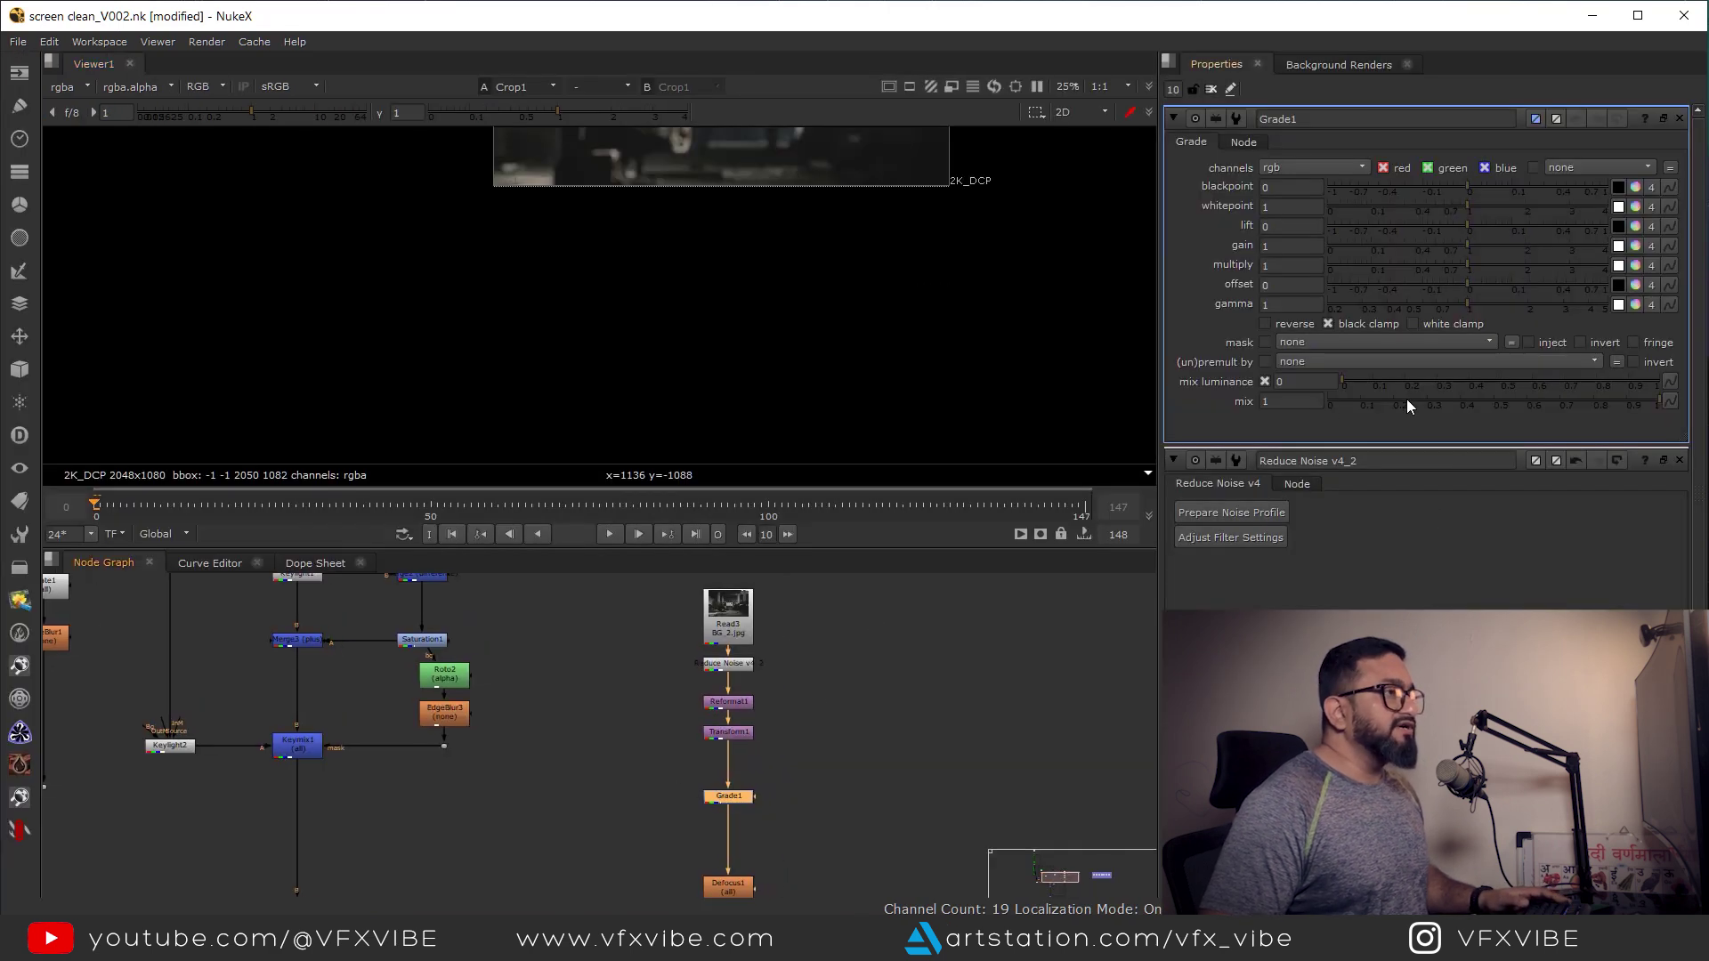
# - Close the Reduce Noise properties and tint Grade1's gamma green-cyan, with red 0.795, green 1 and blue 0.926
pyautogui.click(1680, 460)
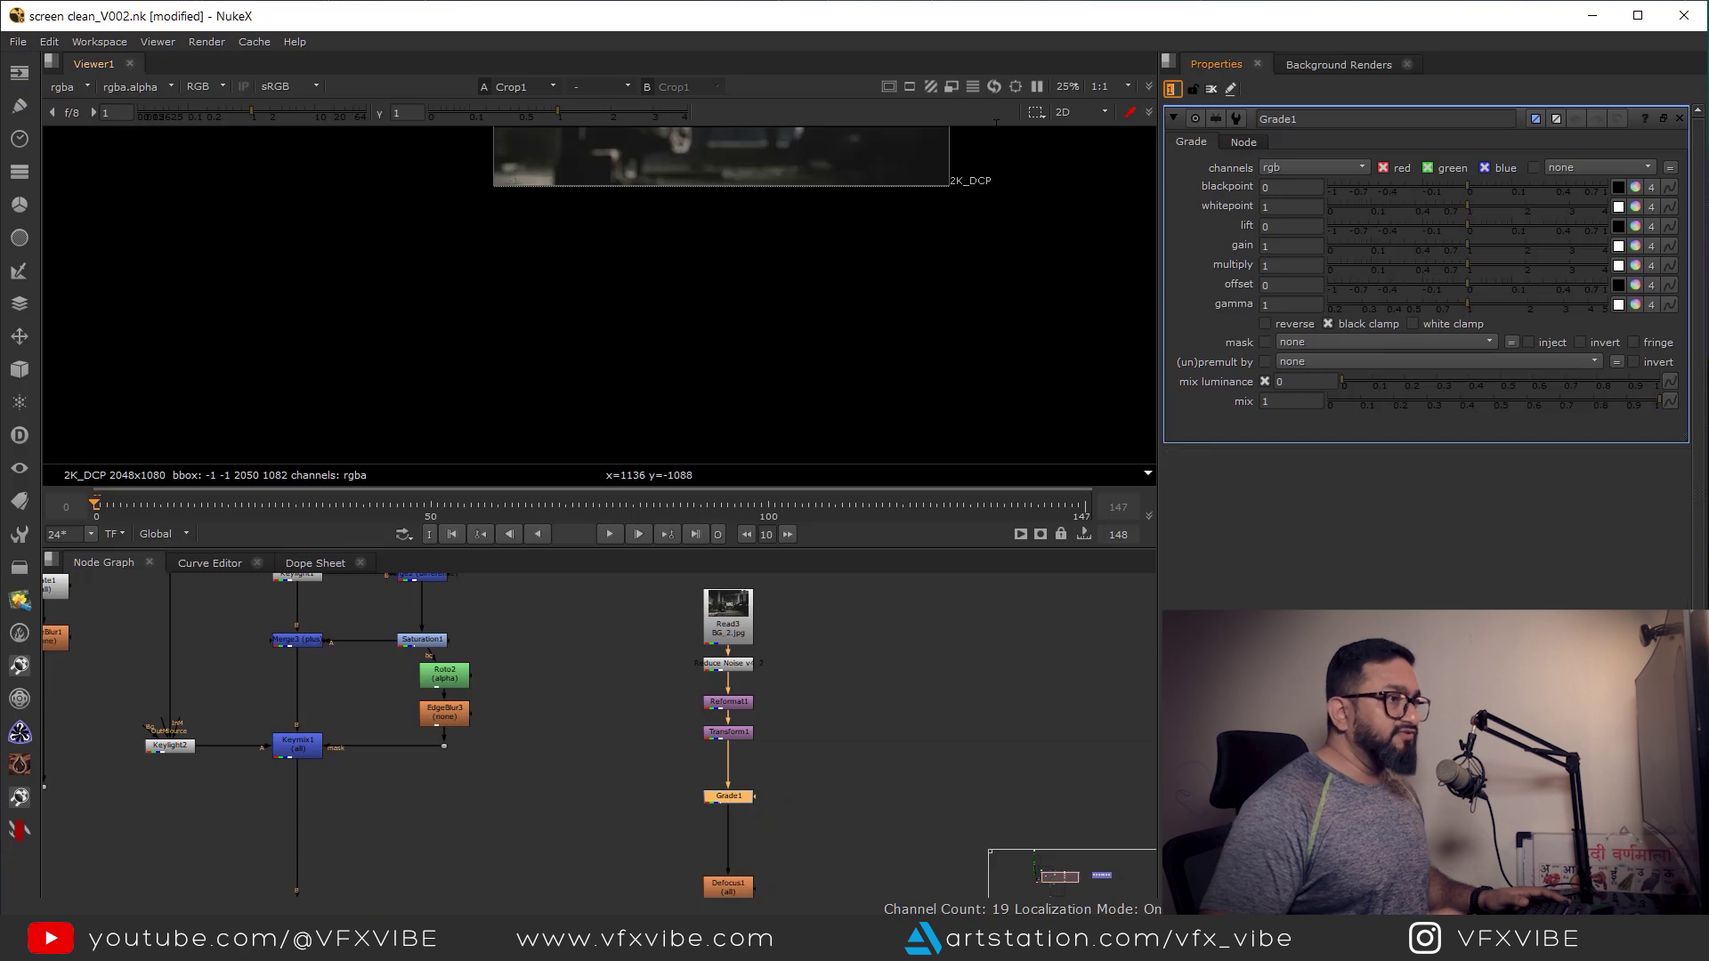
pyautogui.click(1636, 304)
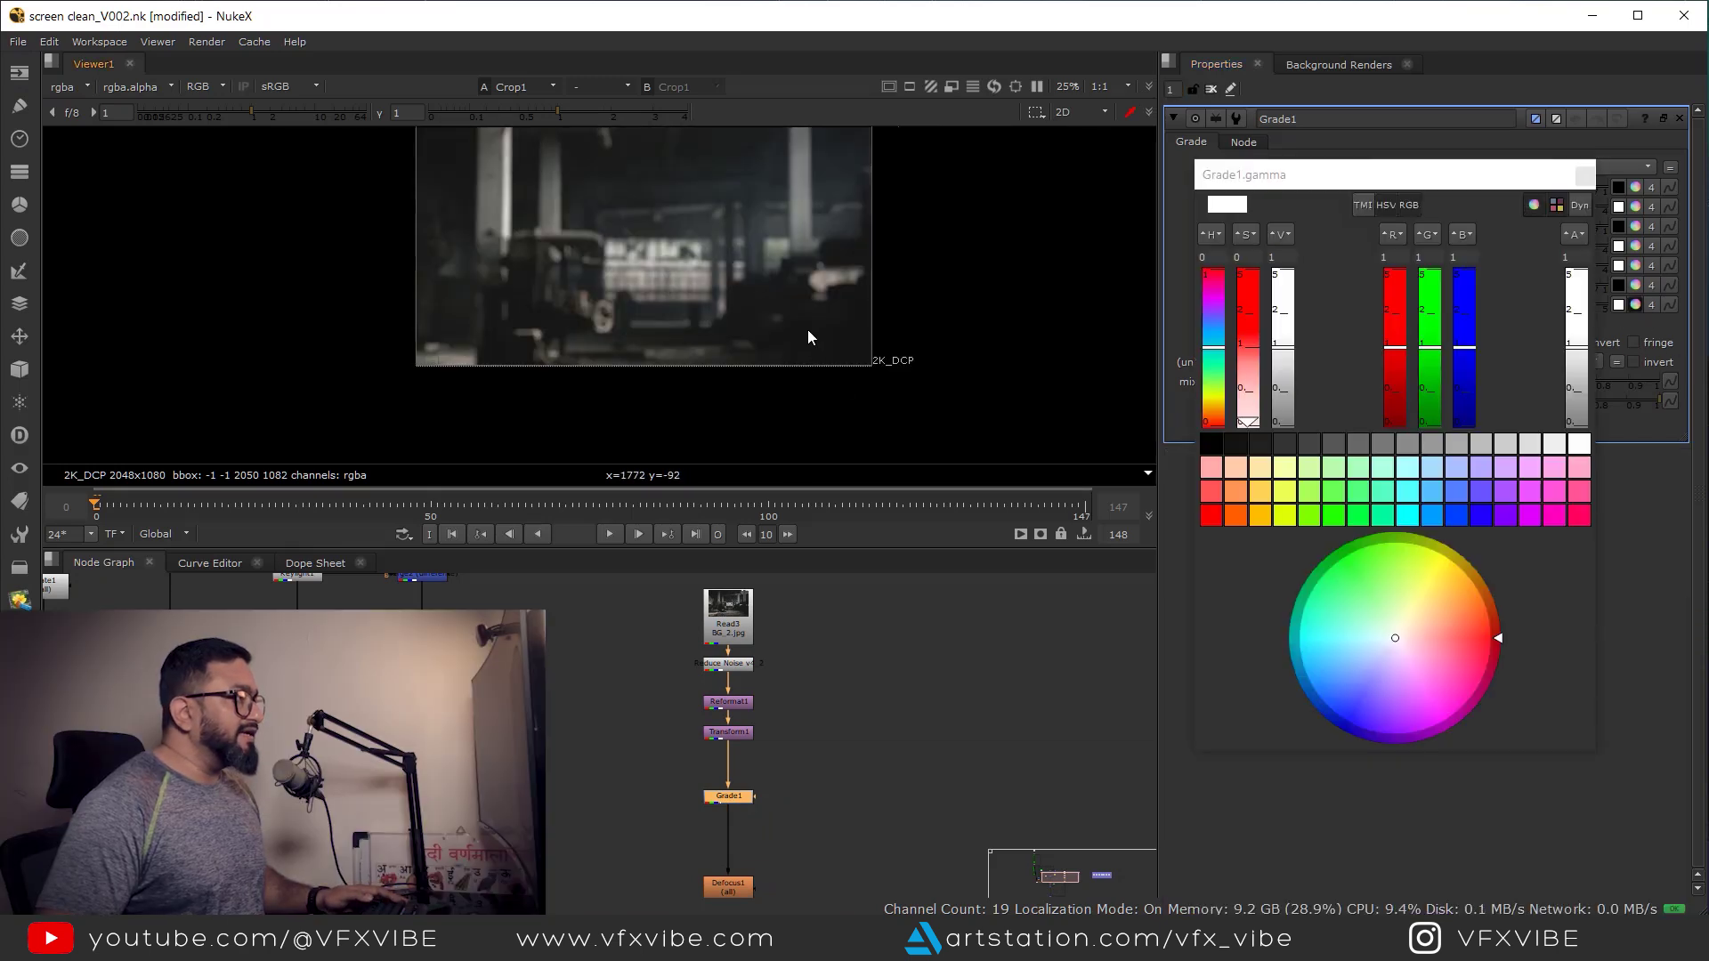
pyautogui.scroll(2, 808, 337)
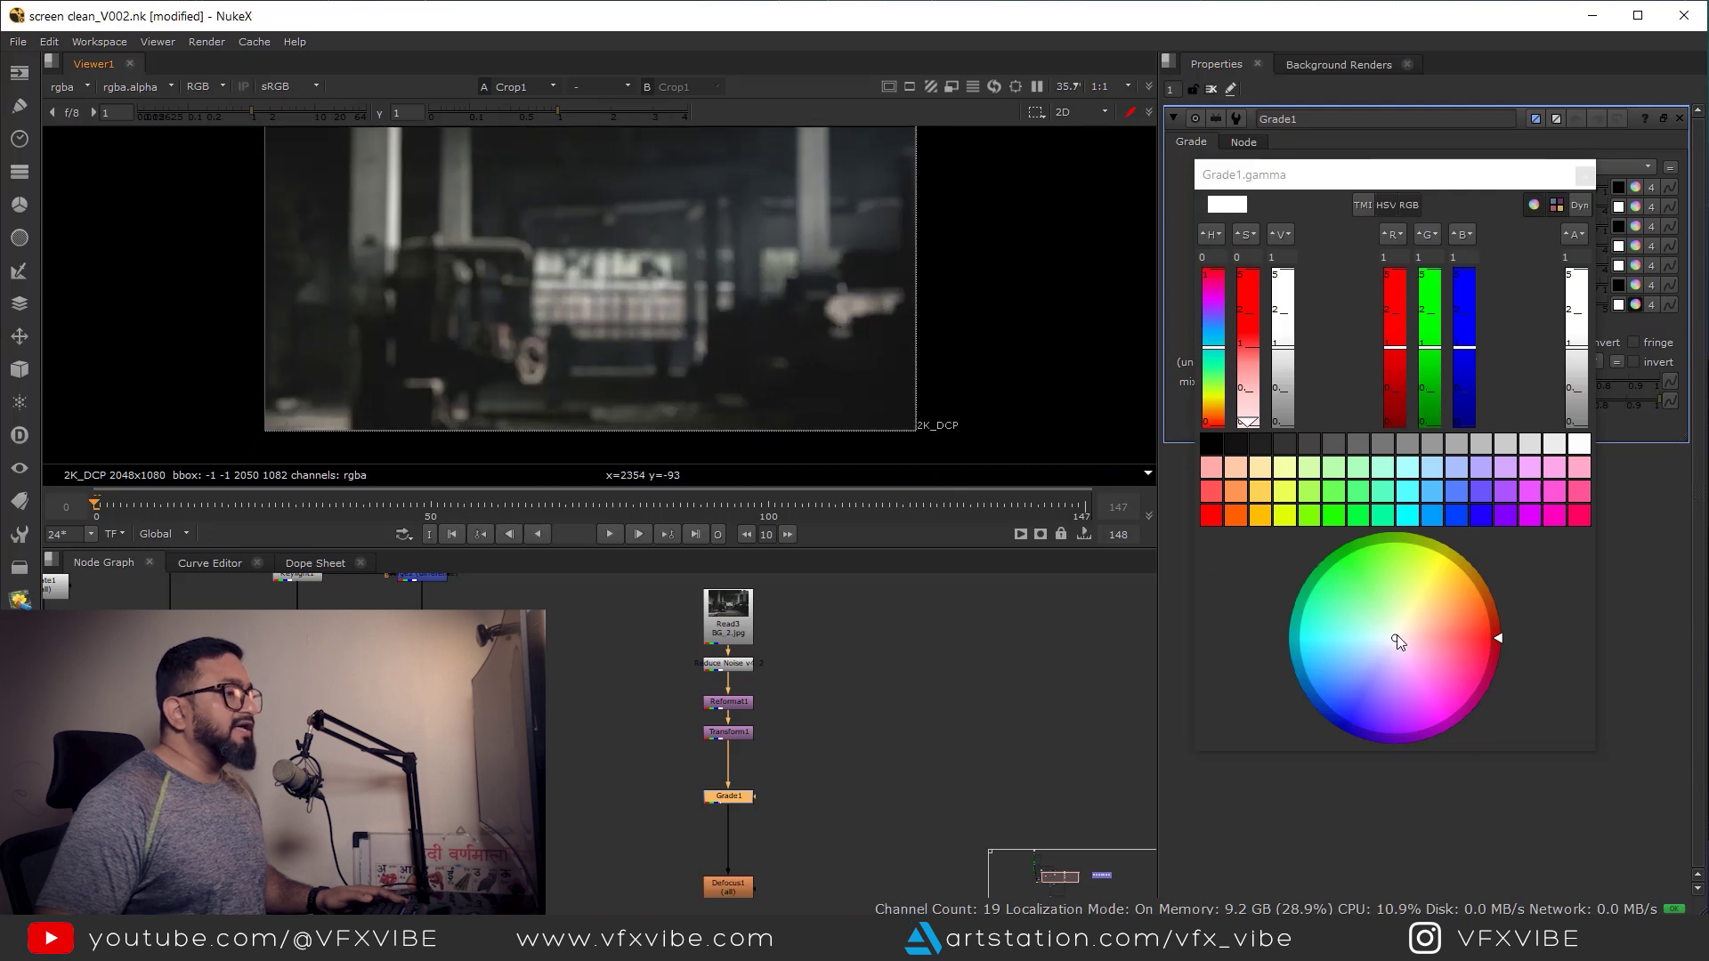
pyautogui.moveTo(1394, 640); pyautogui.dragTo(1383, 629)
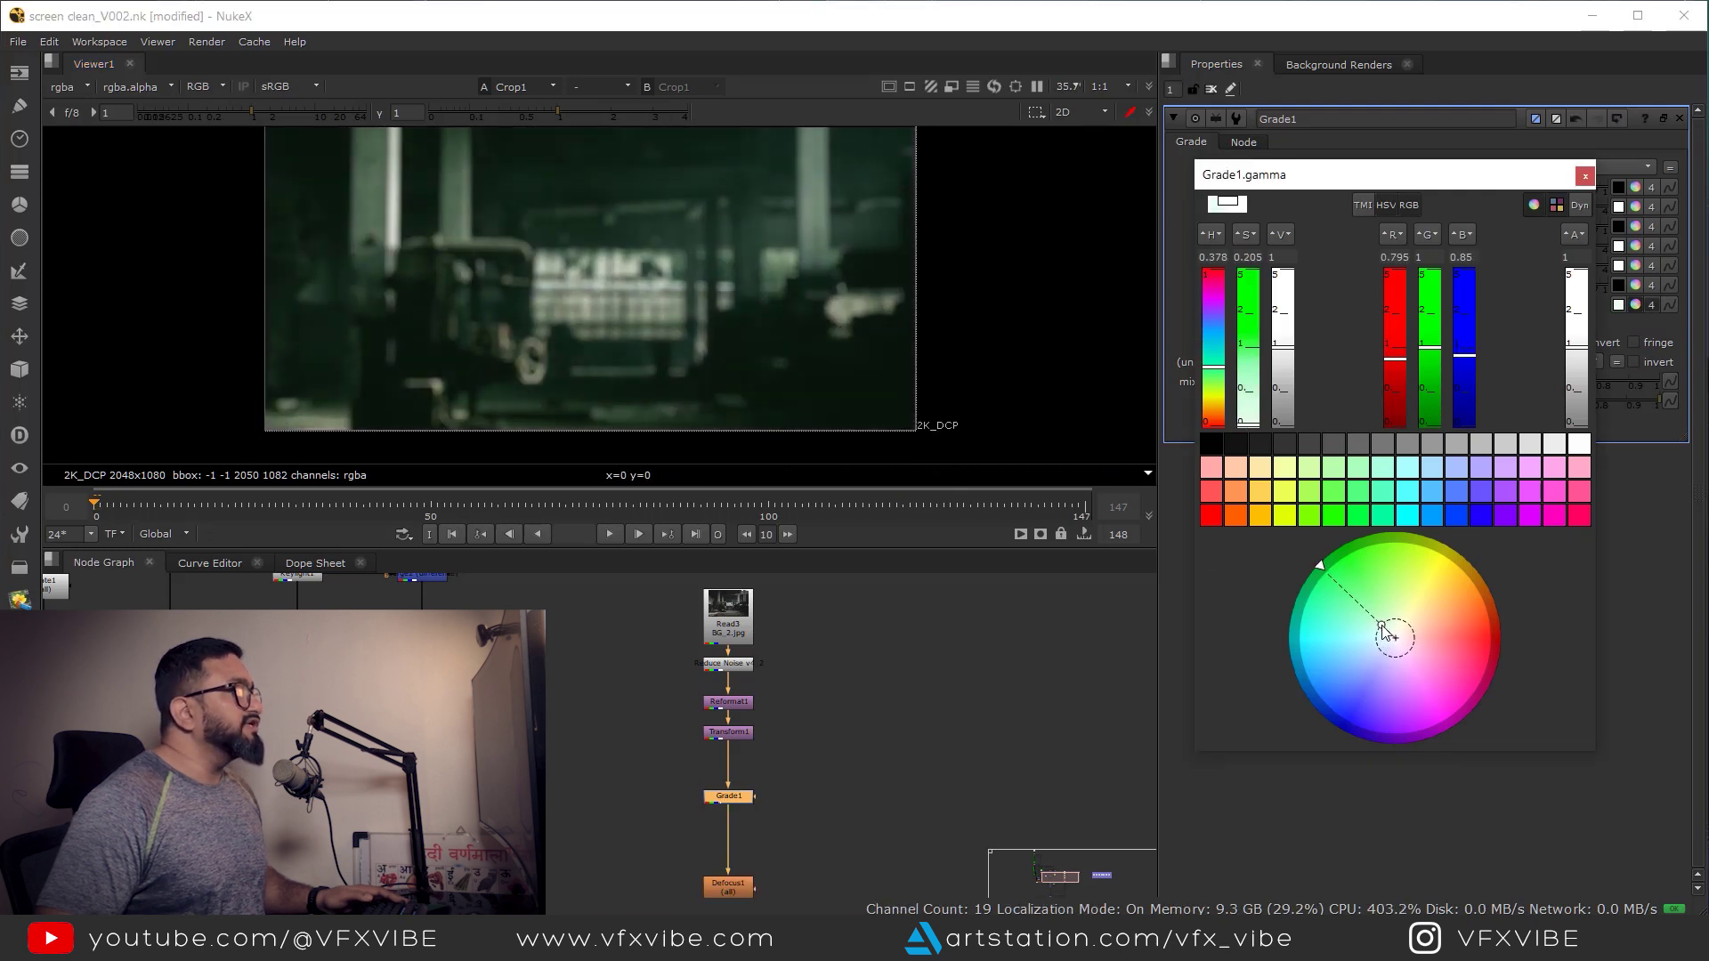
pyautogui.moveTo(1320, 564); pyautogui.dragTo(1296, 600)
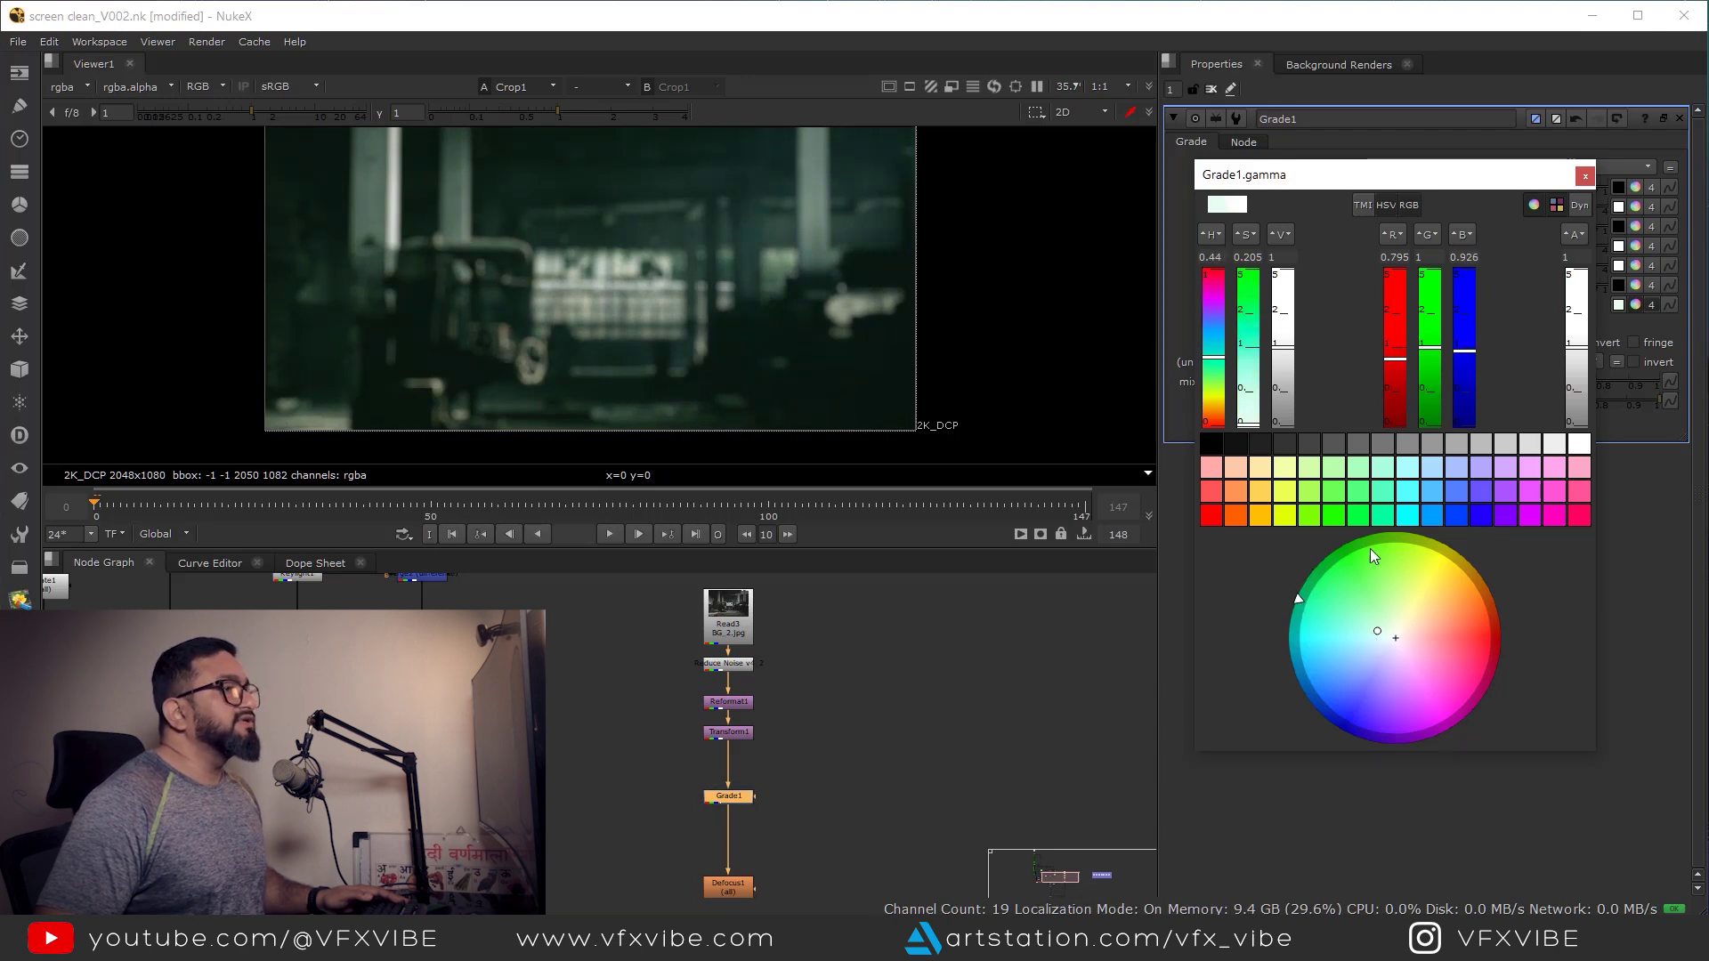
pyautogui.click(1586, 176)
# - Inspect the tinted background with the viewer gain raised, and return the viewer gain to its default
pyautogui.moveTo(255, 112); pyautogui.dragTo(346, 130)
pyautogui.keyDown('ctrl'); pyautogui.click(275, 111); pyautogui.keyUp('ctrl')
pyautogui.moveTo(620, 343); pyautogui.dragTo(694, 357, button='middle')
pyautogui.scroll(1, 694, 358)
pyautogui.moveTo(771, 281); pyautogui.dragTo(818, 306, button='middle')
pyautogui.scroll(-2, 774, 357)
pyautogui.moveTo(764, 777); pyautogui.dragTo(762, 719, button='middle')
pyautogui.moveTo(765, 315); pyautogui.dragTo(759, 400, button='middle')
# - Warm Grade1's gain toward yellow, with red 1, green 0.973 and blue 0.869
pyautogui.click(1635, 246)
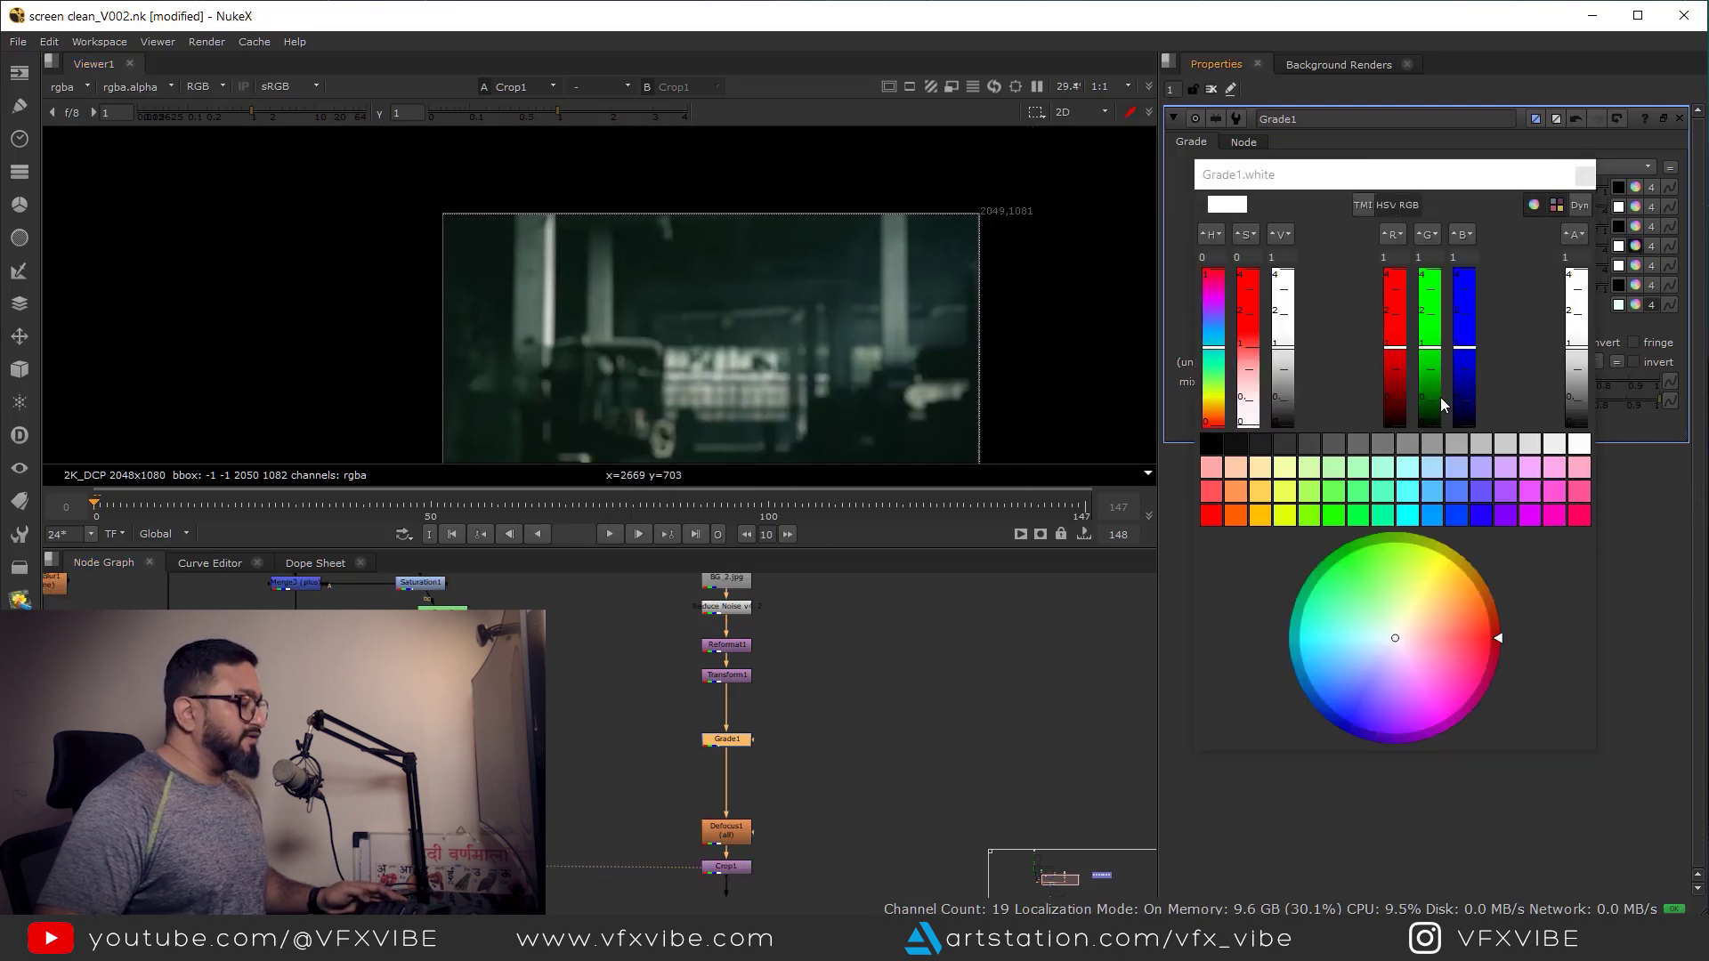
pyautogui.moveTo(1399, 639); pyautogui.dragTo(1403, 631)
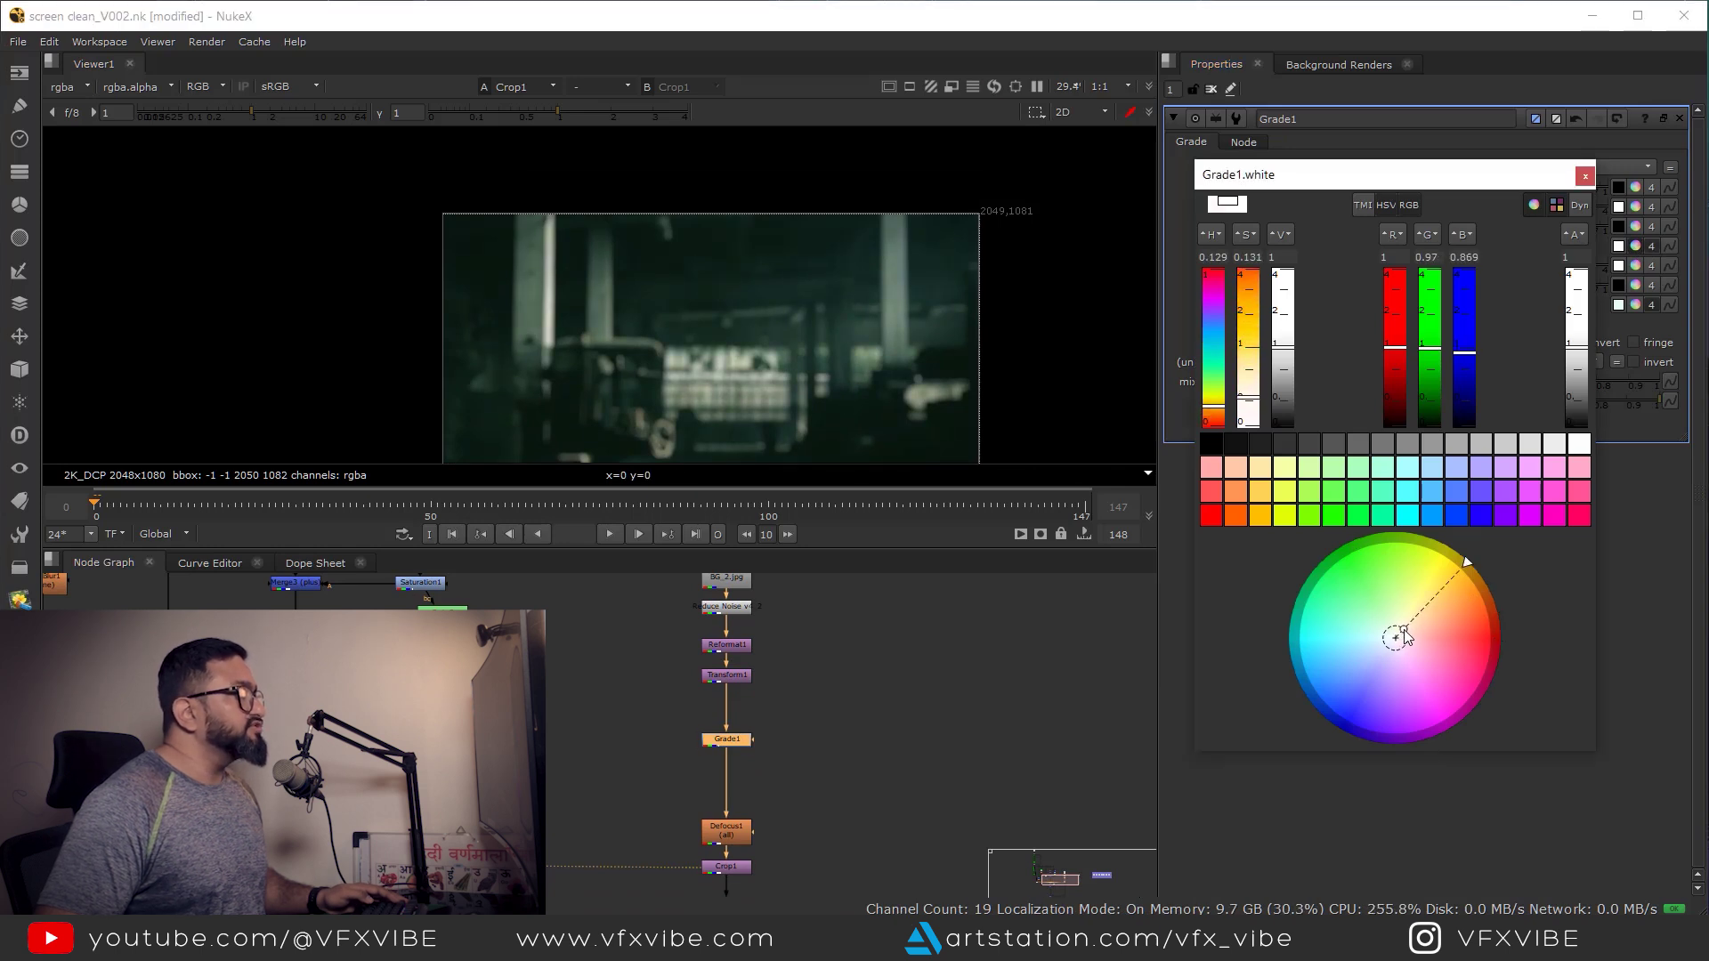
pyautogui.moveTo(1463, 563); pyautogui.dragTo(1470, 557)
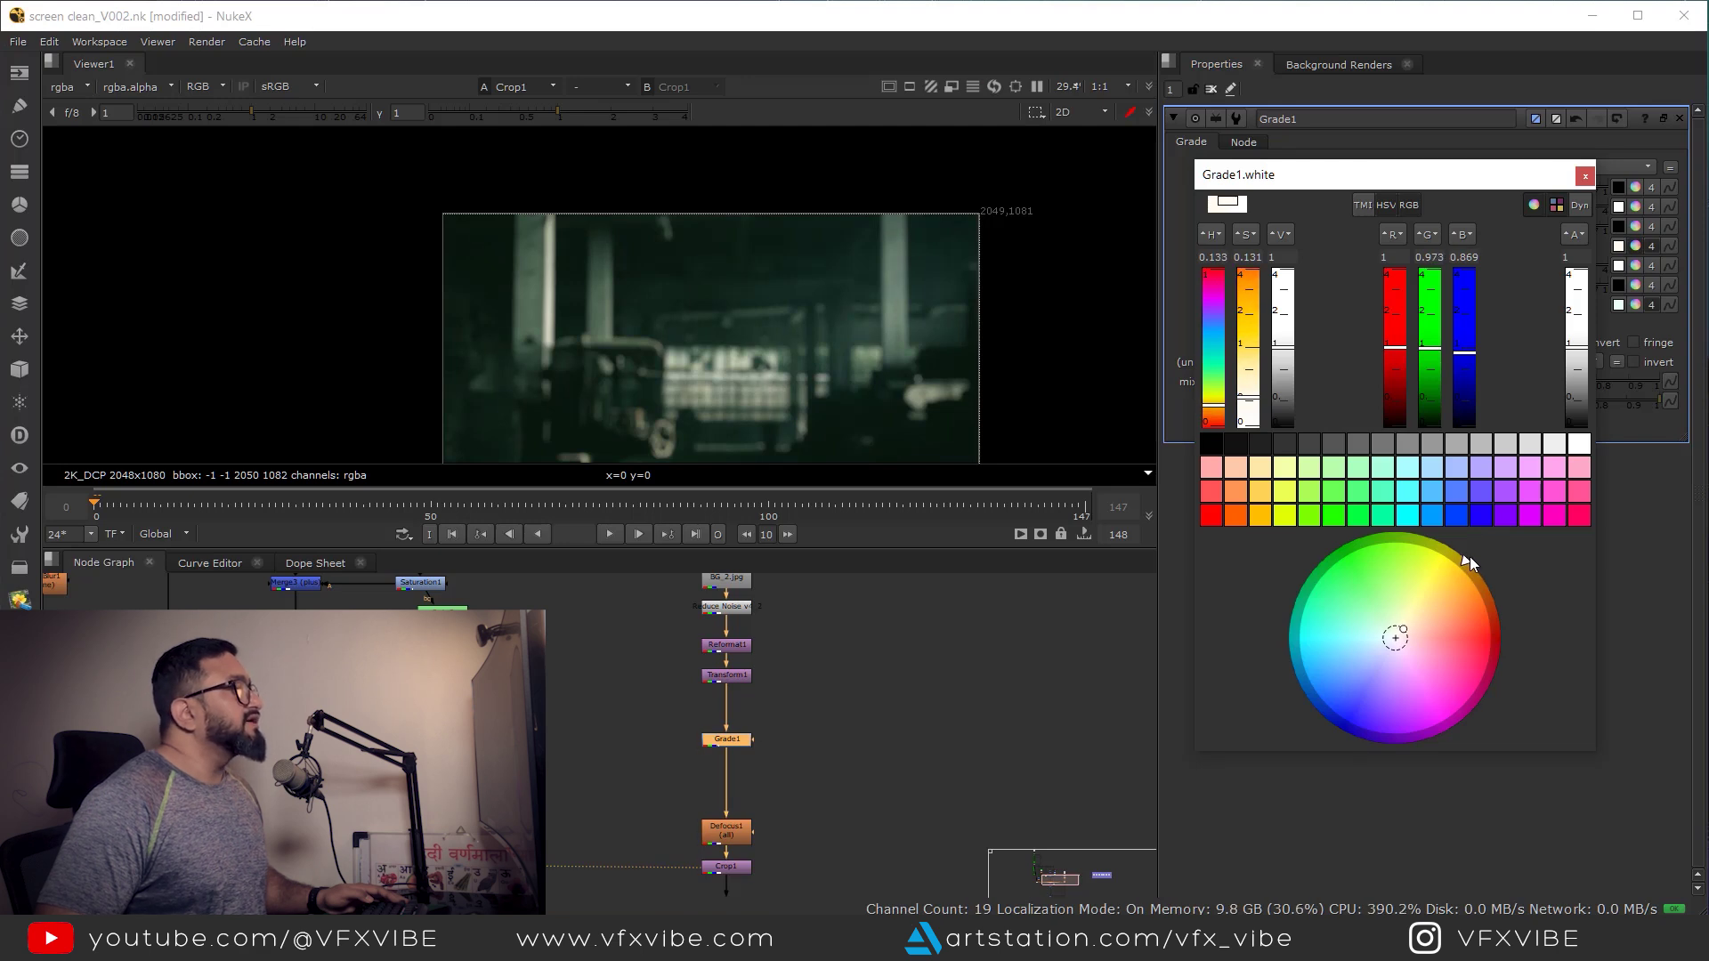
pyautogui.click(1585, 176)
# - Check the graded background at full-window size and shift Grade1's gamma hue to 0.463, bringing blue to 0.955
pyautogui.moveTo(856, 694); pyautogui.dragTo(643, 771)
pyautogui.press('space')
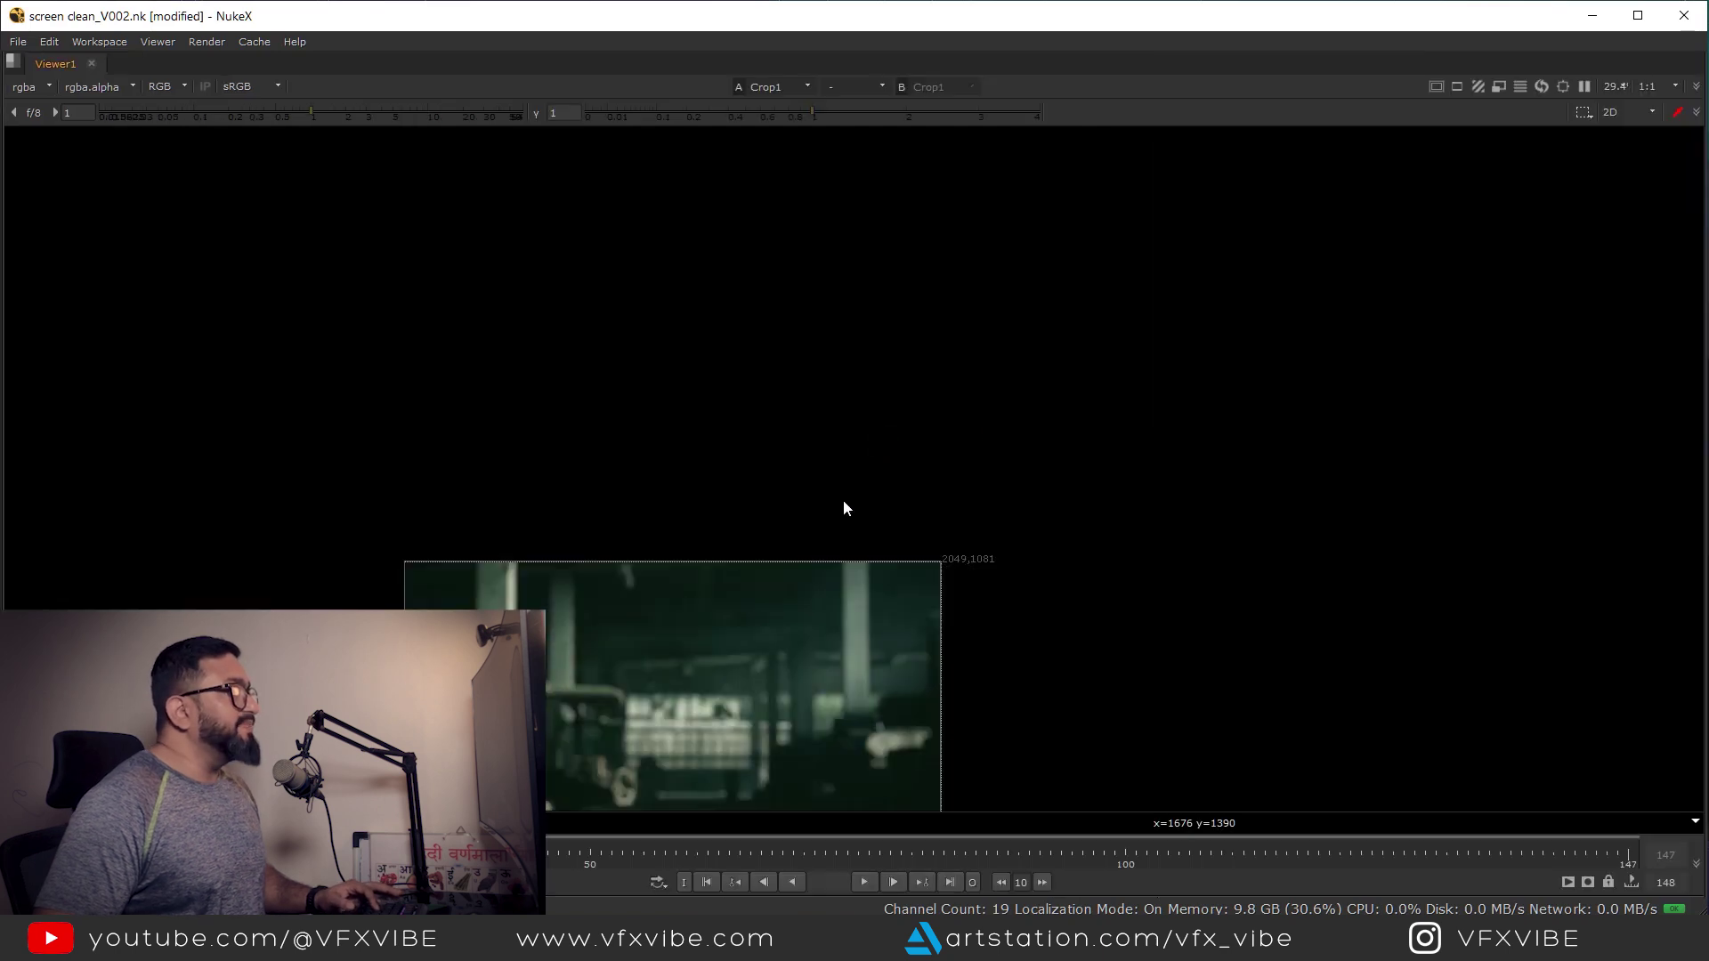
pyautogui.moveTo(844, 657); pyautogui.dragTo(1007, 414, button='middle')
pyautogui.scroll(4, 1006, 414)
pyautogui.moveTo(986, 488); pyautogui.dragTo(1114, 490, button='middle')
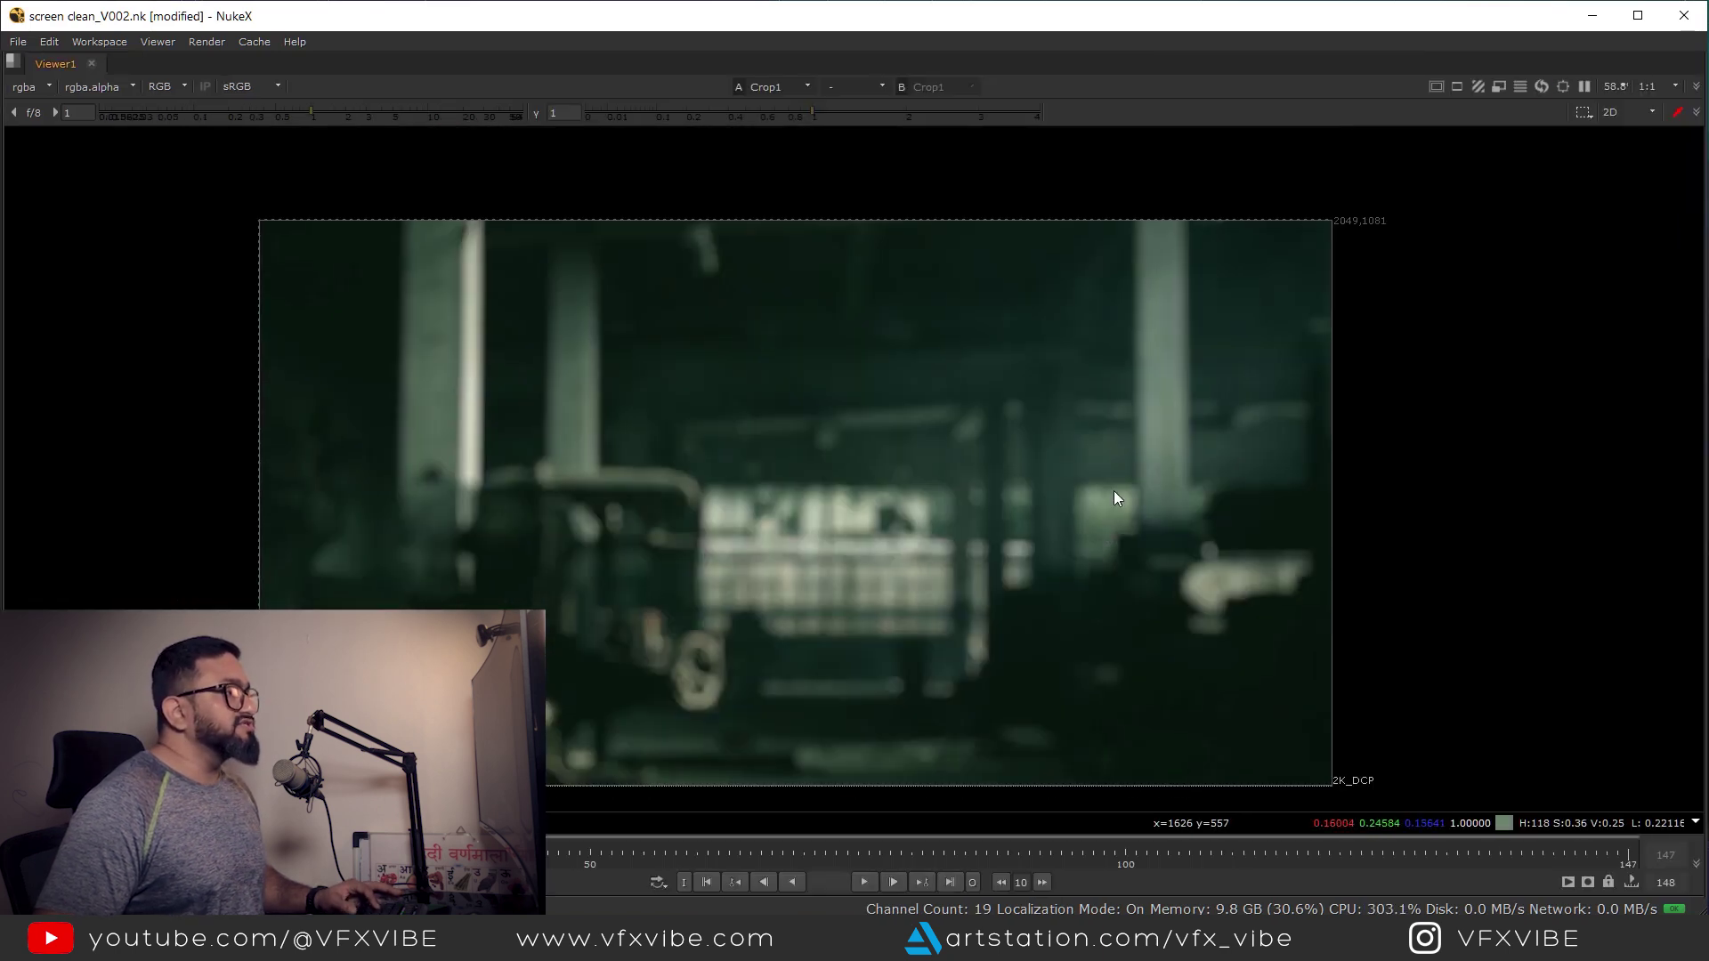
pyautogui.press('space')
pyautogui.click(1635, 305)
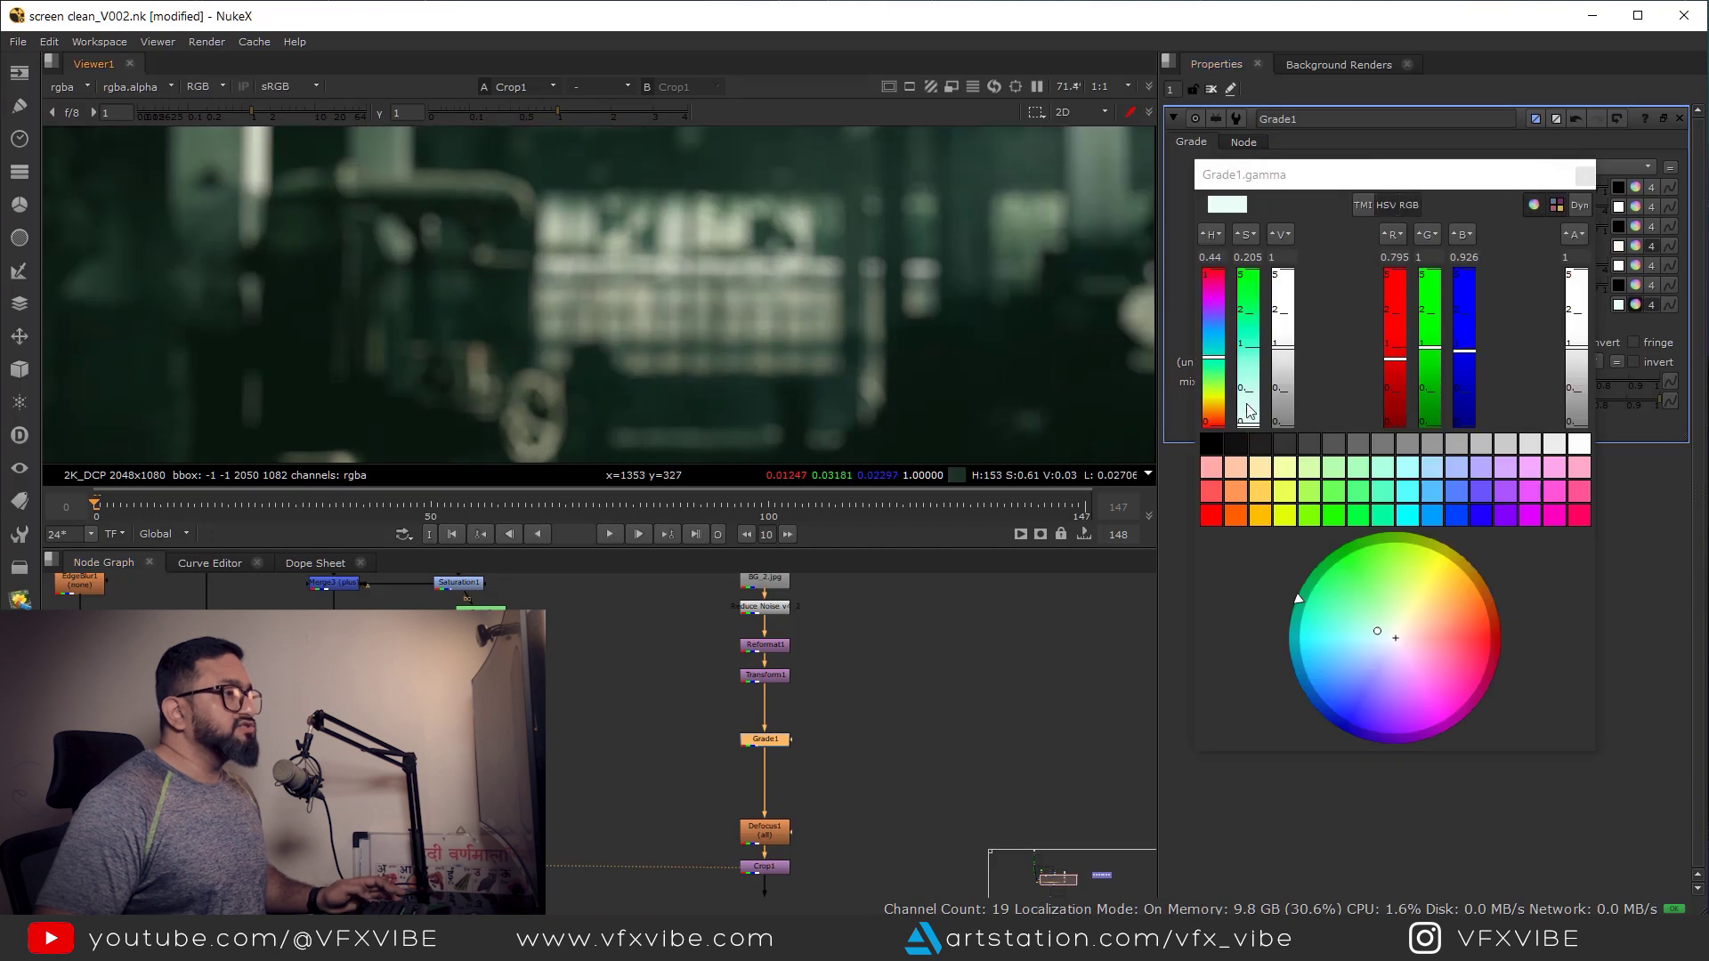
pyautogui.moveTo(1299, 598); pyautogui.dragTo(1296, 616)
pyautogui.scroll(-5, 775, 269)
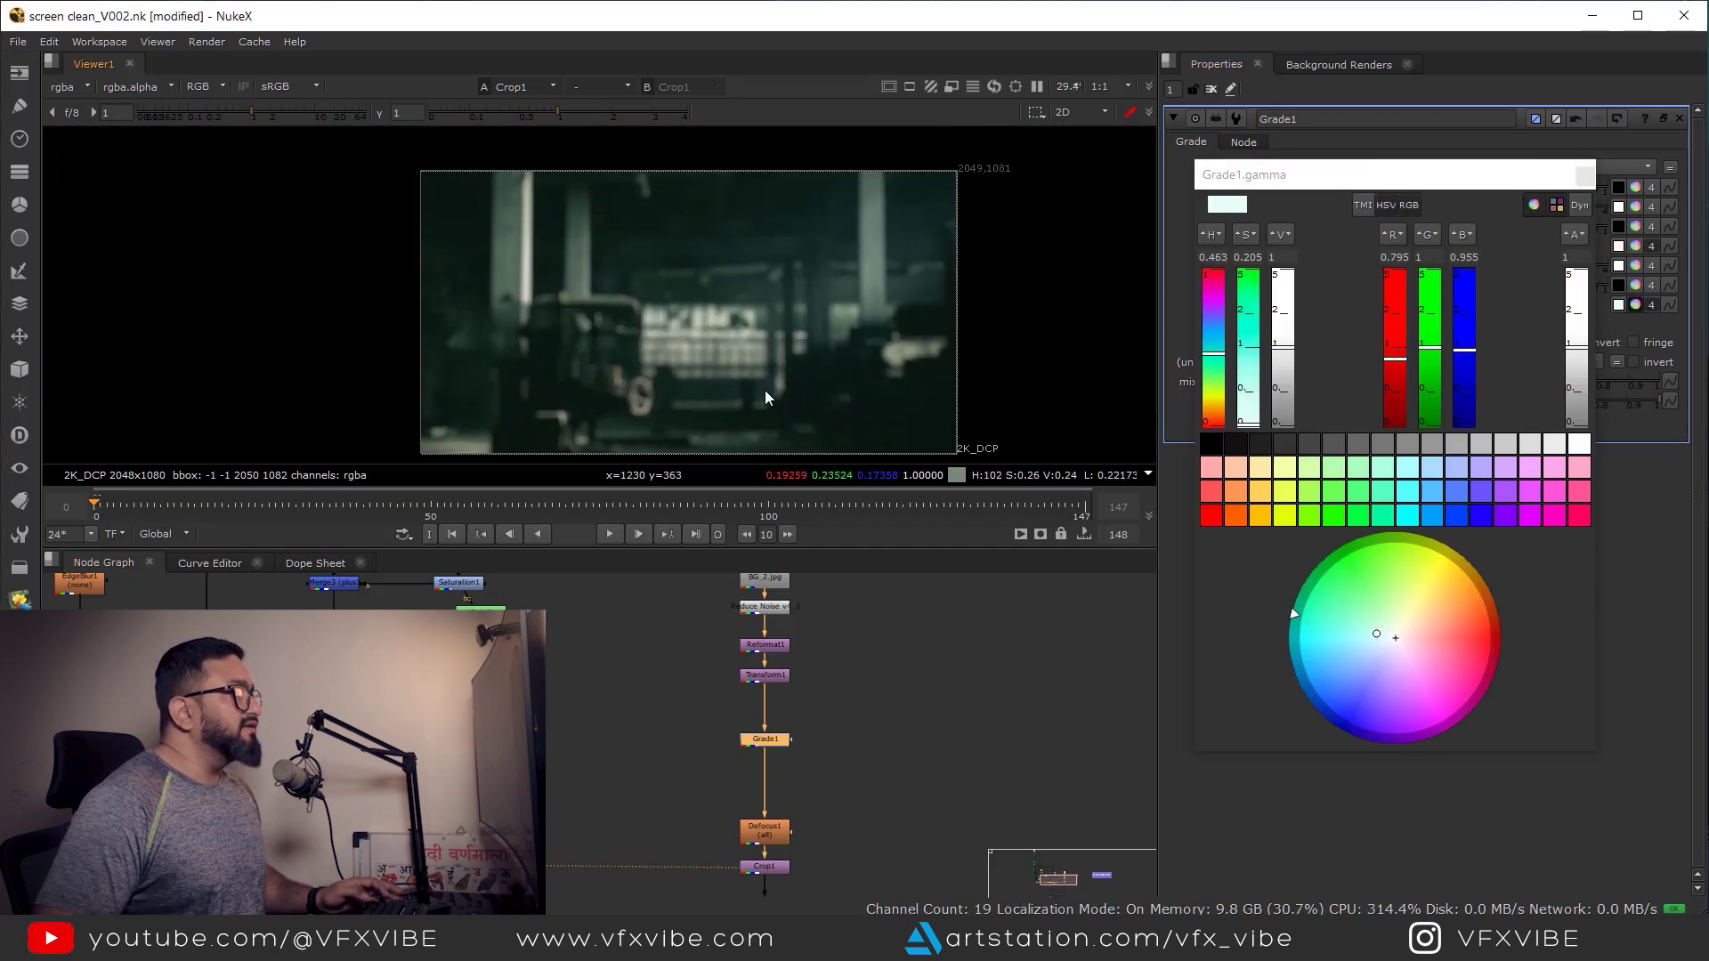
pyautogui.click(1586, 175)
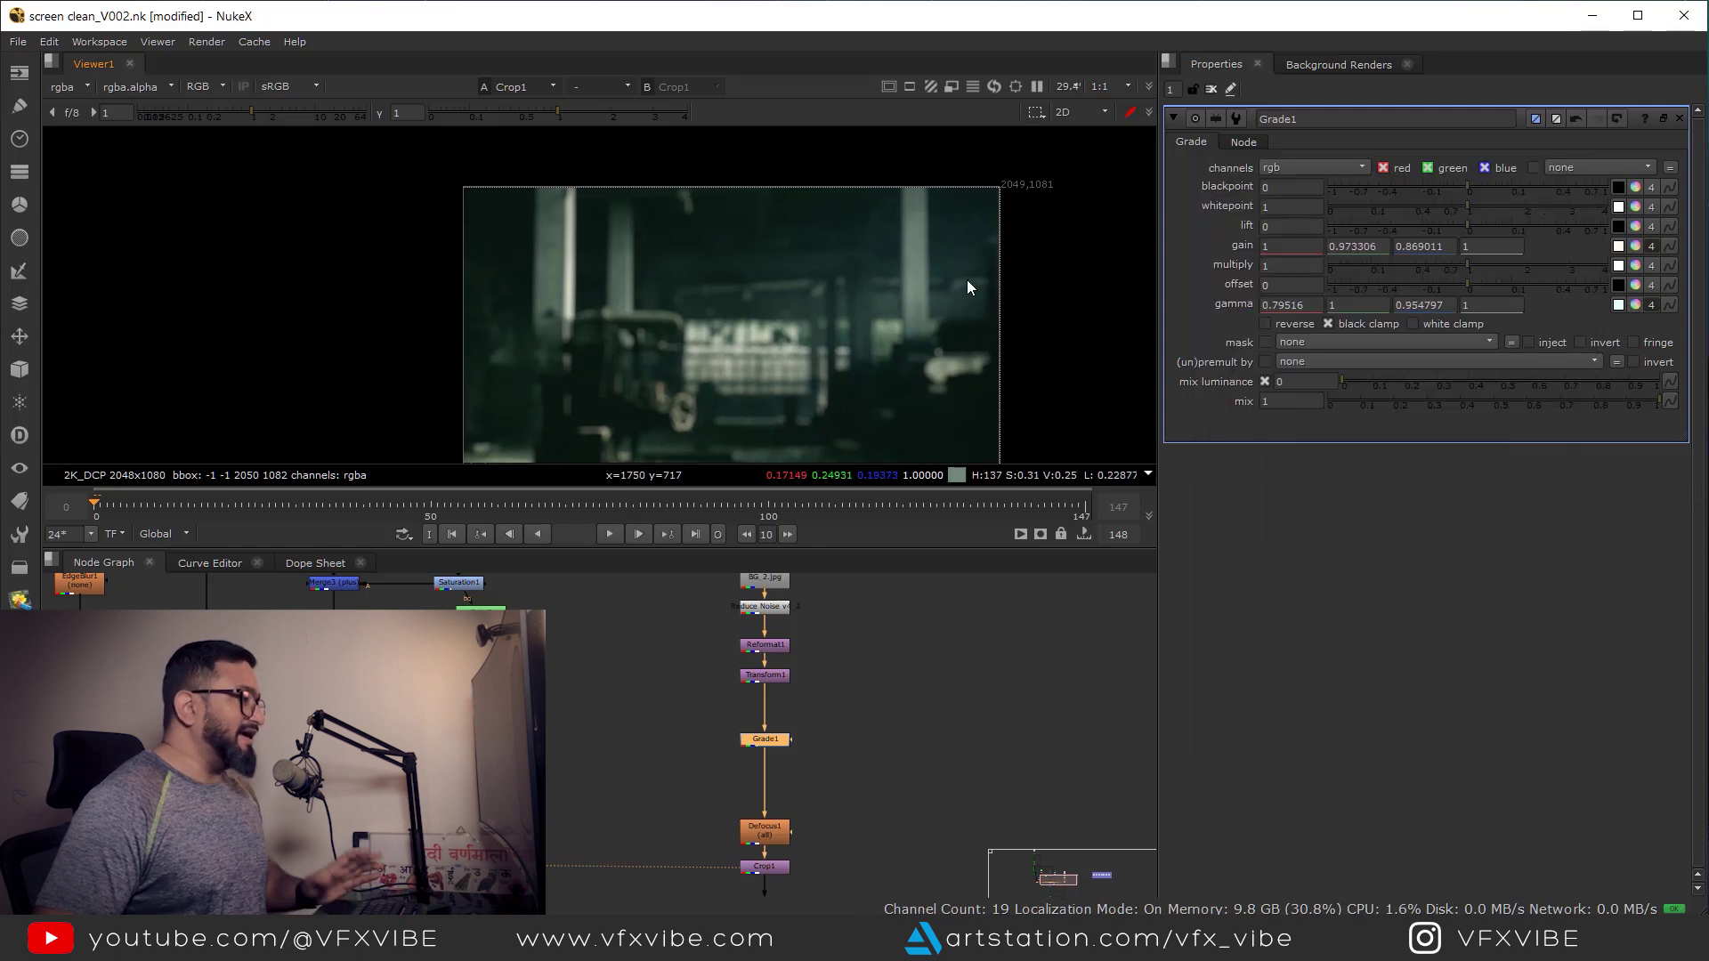
# - View the Merge1 composite at full-window size and compare foreground with background with the viewer gain raised to 48
pyautogui.moveTo(746, 344); pyautogui.dragTo(791, 356, button='middle')
pyautogui.scroll(-3, 637, 756)
pyautogui.moveTo(638, 755); pyautogui.dragTo(731, 600, button='middle')
pyautogui.click(707, 730)
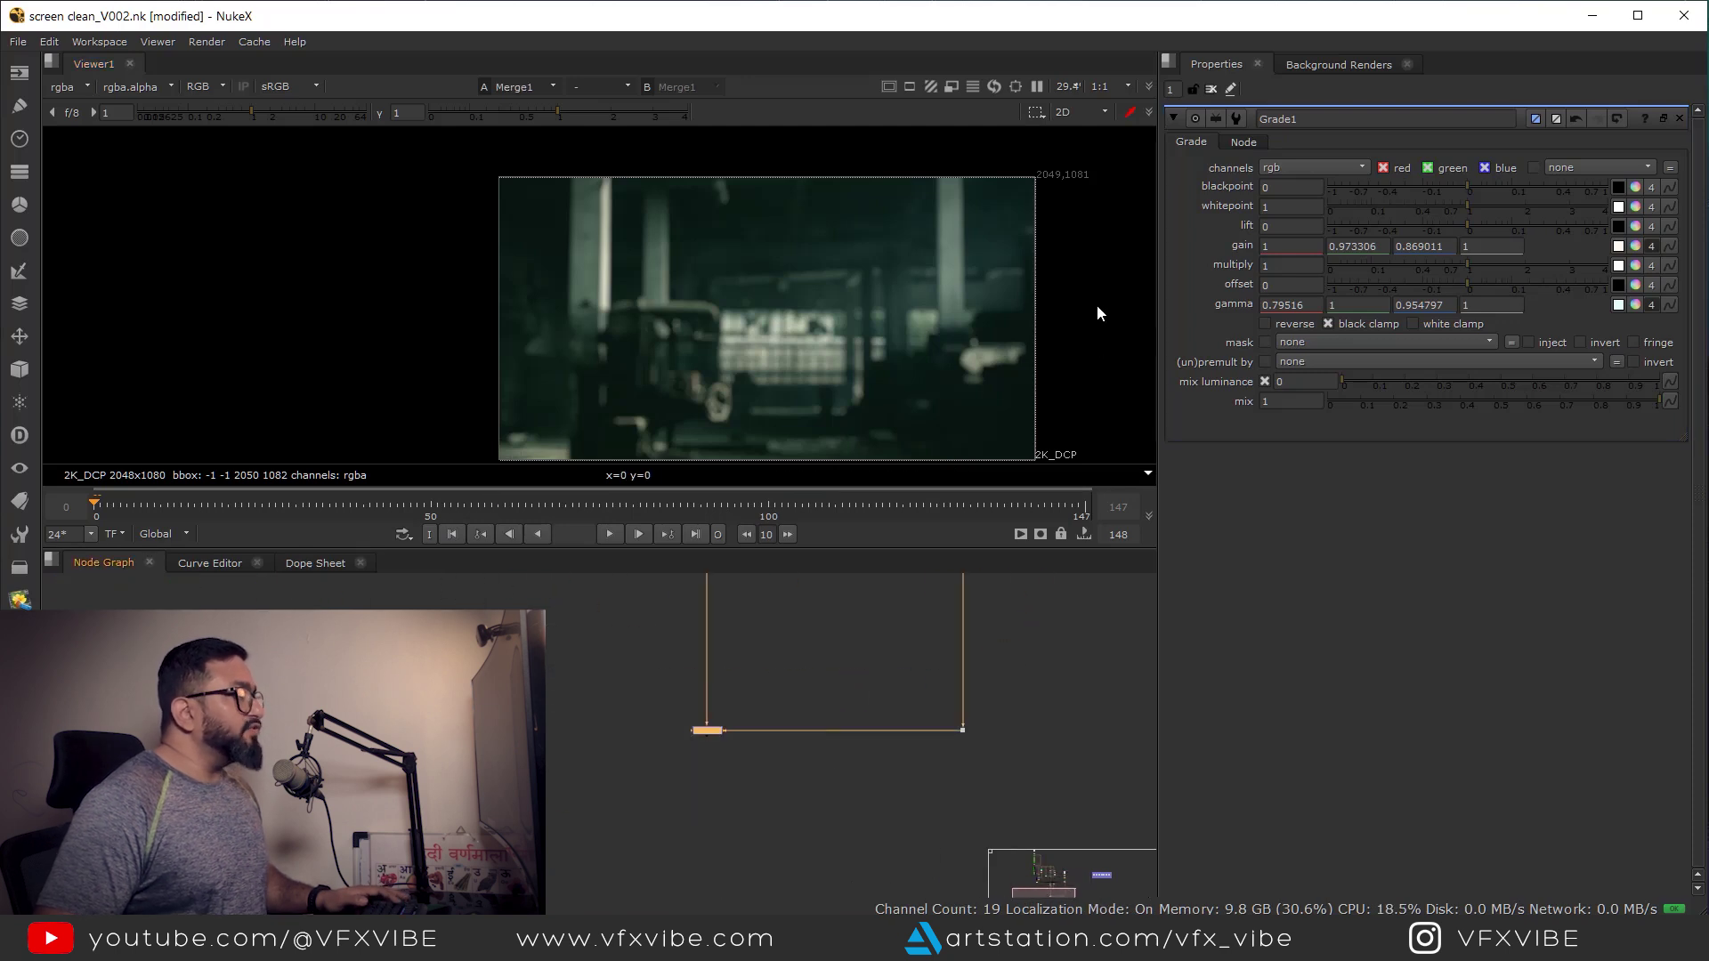
pyautogui.press('1')
pyautogui.press('space')
pyautogui.scroll(3, 1095, 356)
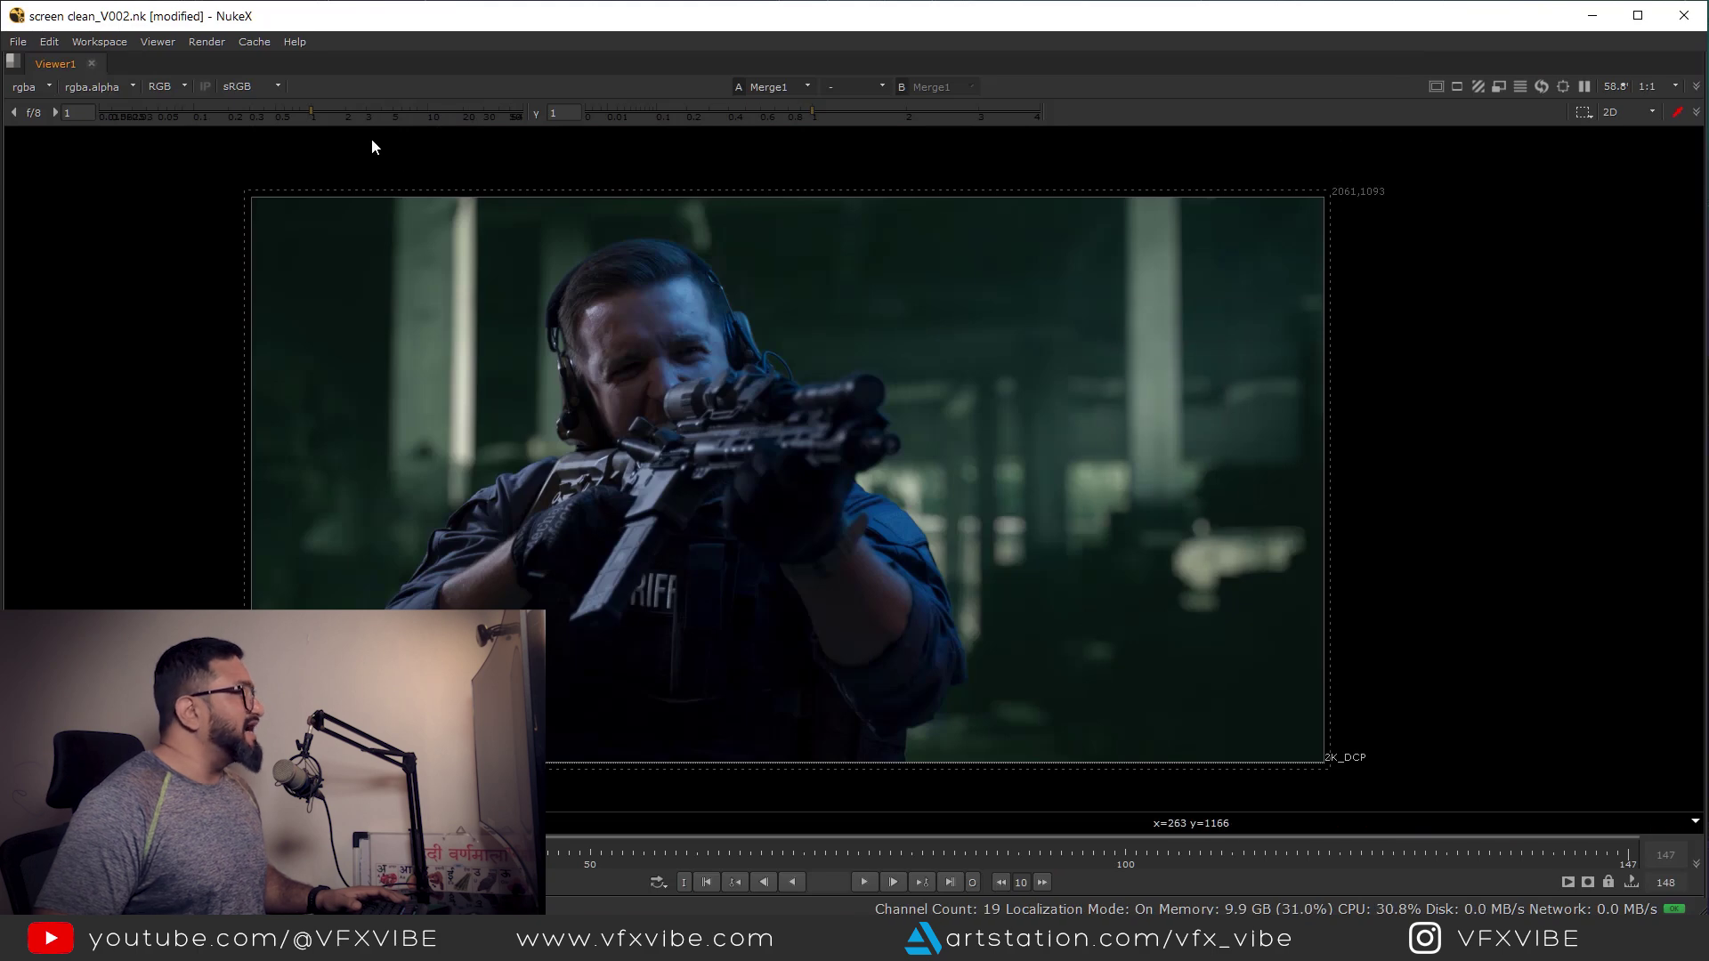
pyautogui.moveTo(308, 112); pyautogui.dragTo(513, 113)
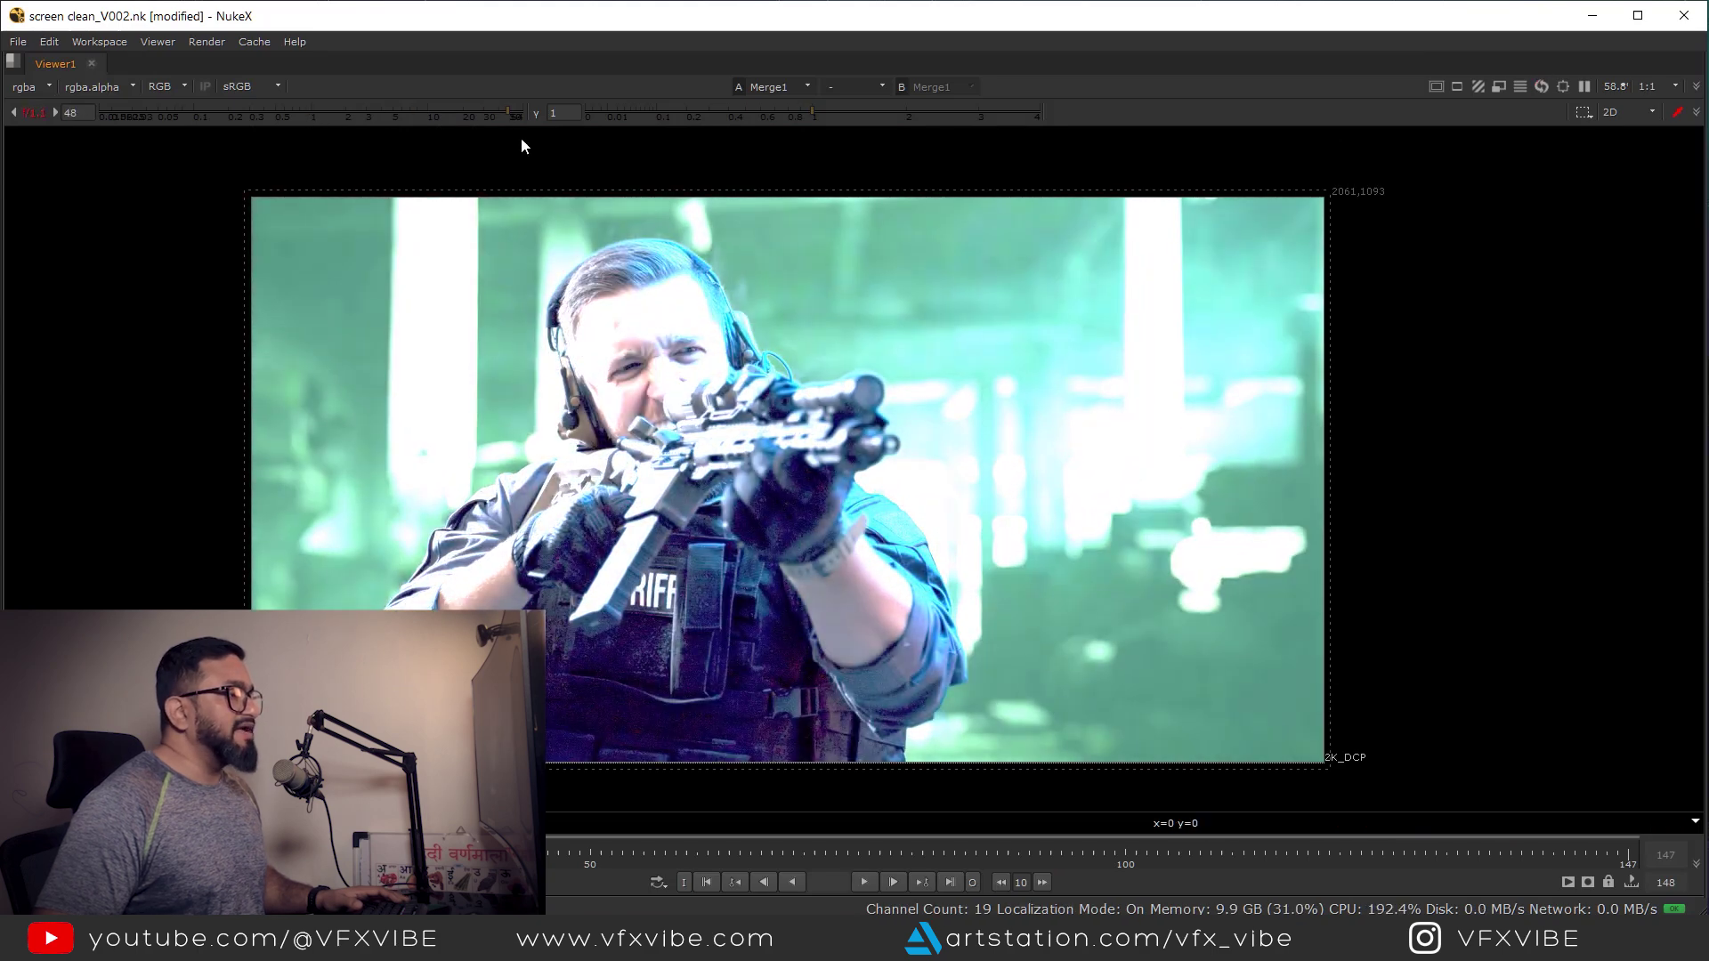
# - Examine the composite's darkest areas with the viewer gain raised to 724, and return the gain to its default
pyautogui.scroll(-2, 1145, 637)
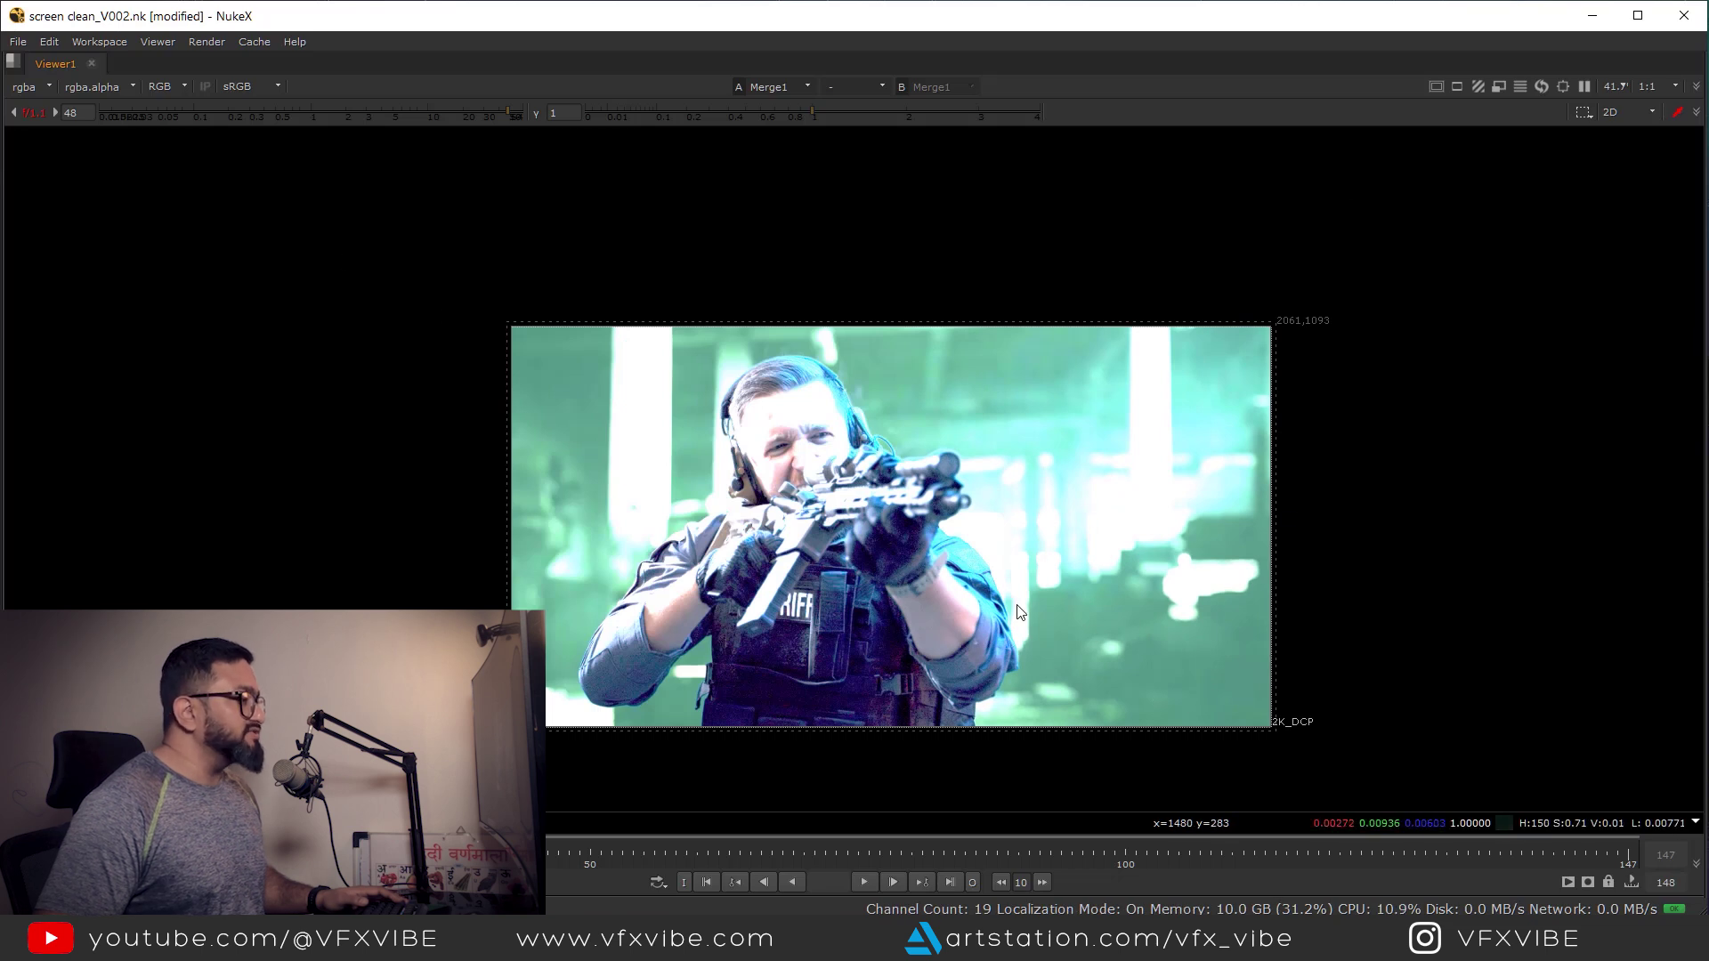
pyautogui.click(56, 115)
pyautogui.click(56, 115)
pyautogui.click(55, 113)
pyautogui.click(55, 113)
pyautogui.moveTo(890, 570); pyautogui.dragTo(865, 506, button='middle')
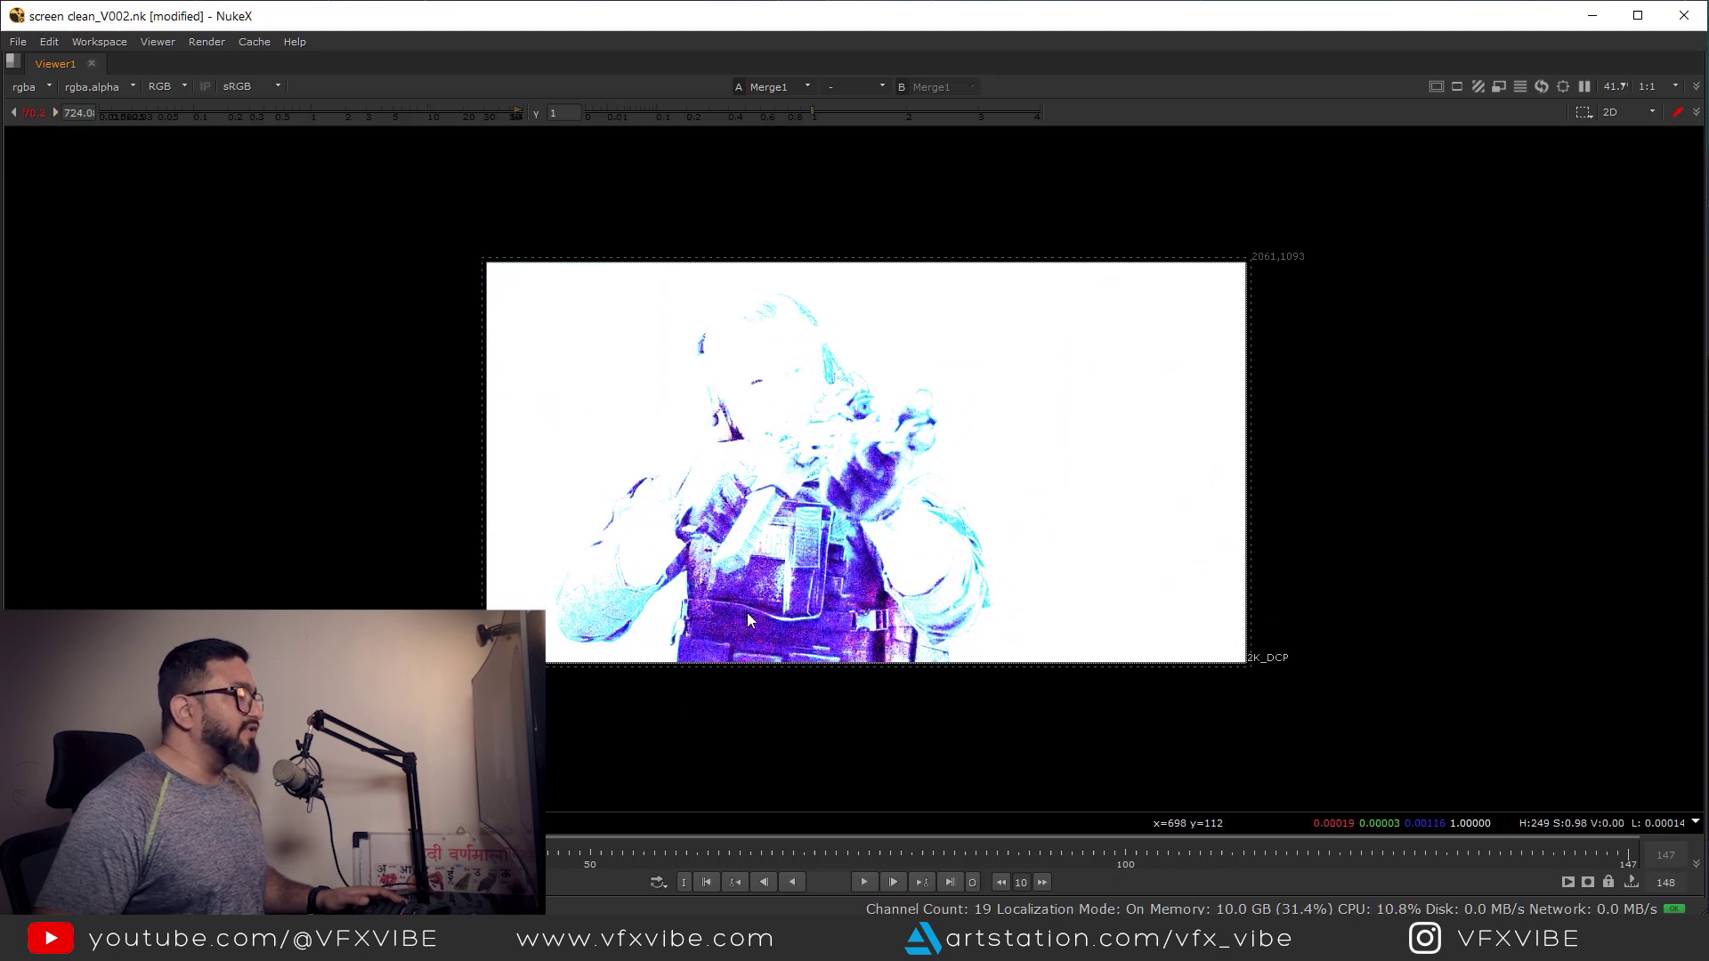
pyautogui.keyDown('ctrl'); pyautogui.click(289, 120); pyautogui.keyUp('ctrl')
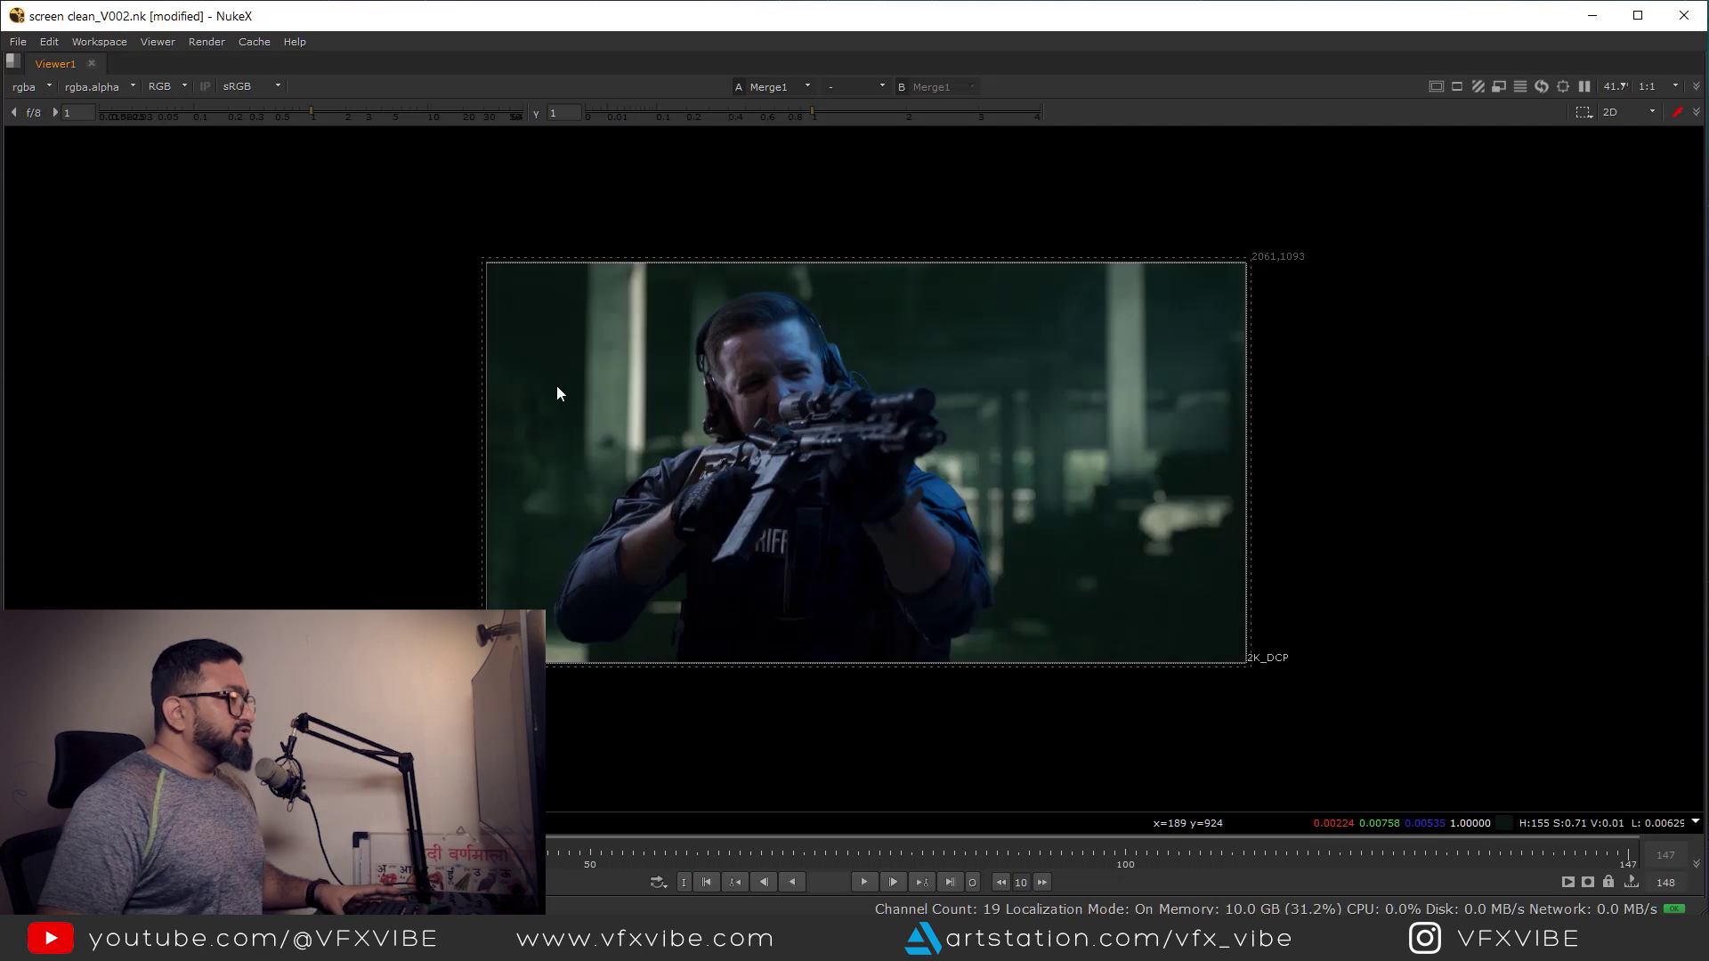
# - View the keyed foreground at the Merge4 mask node, fitted in the viewer
pyautogui.scroll(-1, 859, 466)
pyautogui.moveTo(859, 465); pyautogui.dragTo(746, 386, button='middle')
pyautogui.scroll(1, 832, 500)
pyautogui.press('space')
pyautogui.moveTo(673, 621); pyautogui.dragTo(744, 702, button='middle')
pyautogui.scroll(4, 787, 741)
pyautogui.moveTo(717, 672); pyautogui.dragTo(586, 707)
pyautogui.press('1')
pyautogui.moveTo(733, 360); pyautogui.dragTo(719, 606, button='middle')
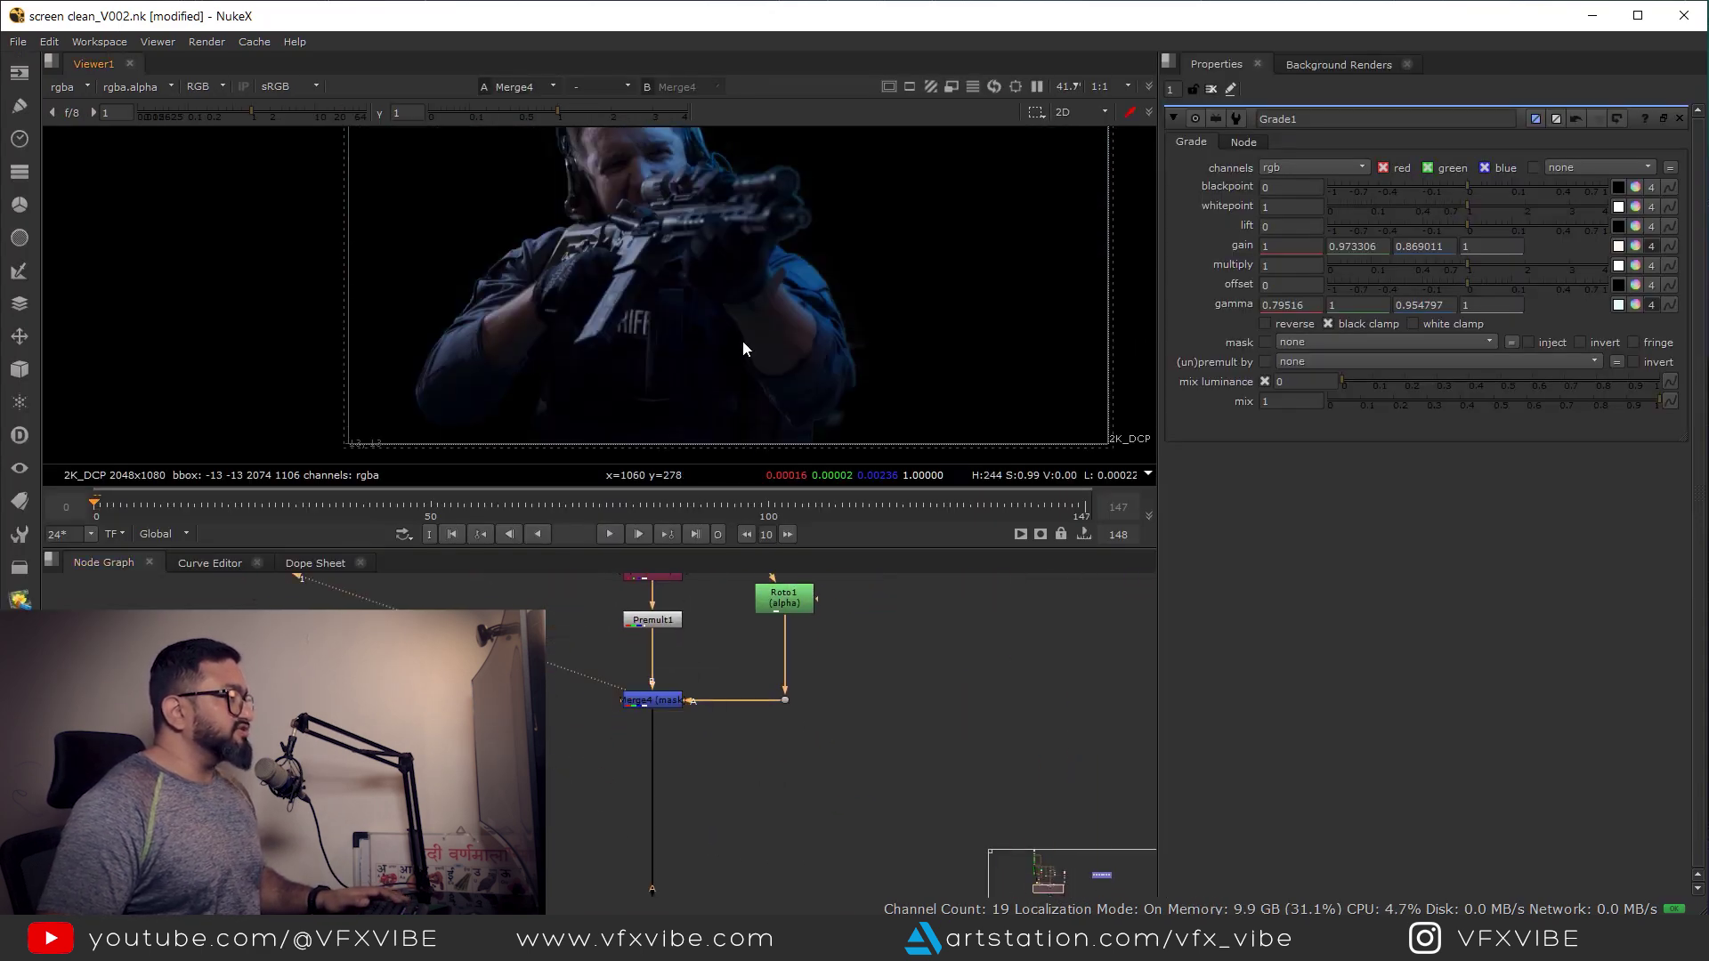
pyautogui.press('f')
pyautogui.moveTo(674, 738); pyautogui.dragTo(686, 675, button='middle')
pyautogui.scroll(-1, 687, 675)
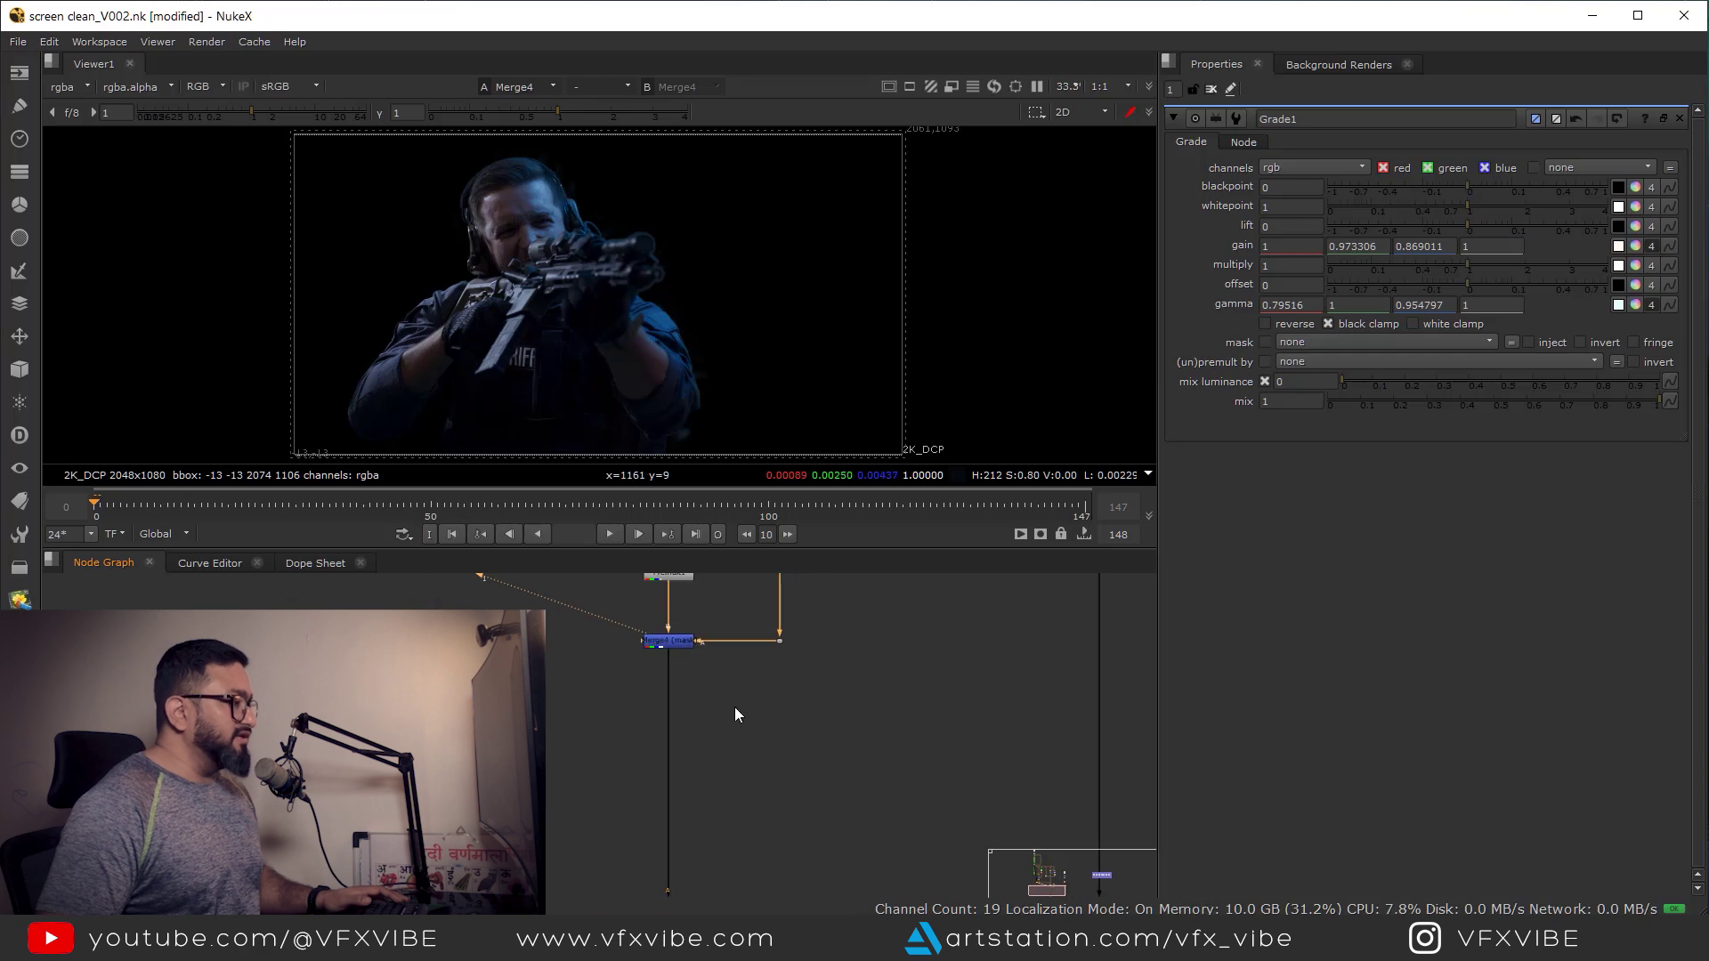
# - Insert an Unpremult node directly below Merge4
pyautogui.press('Tab')
pyautogui.write('un')
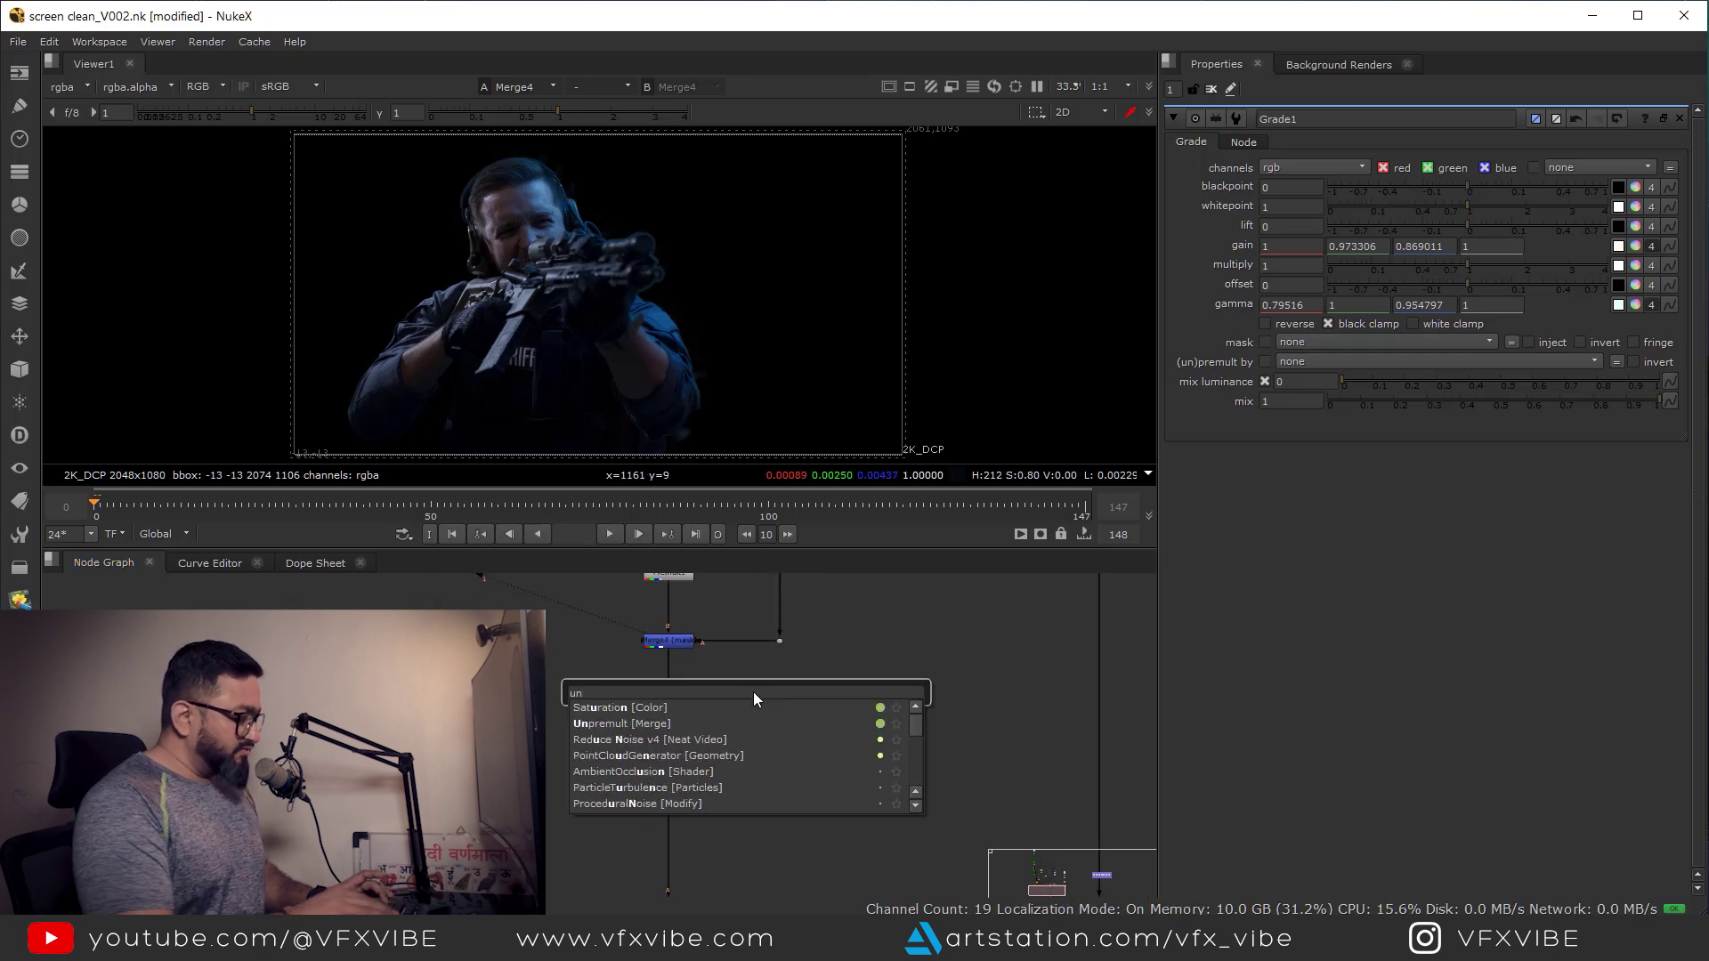
pyautogui.write('pr')
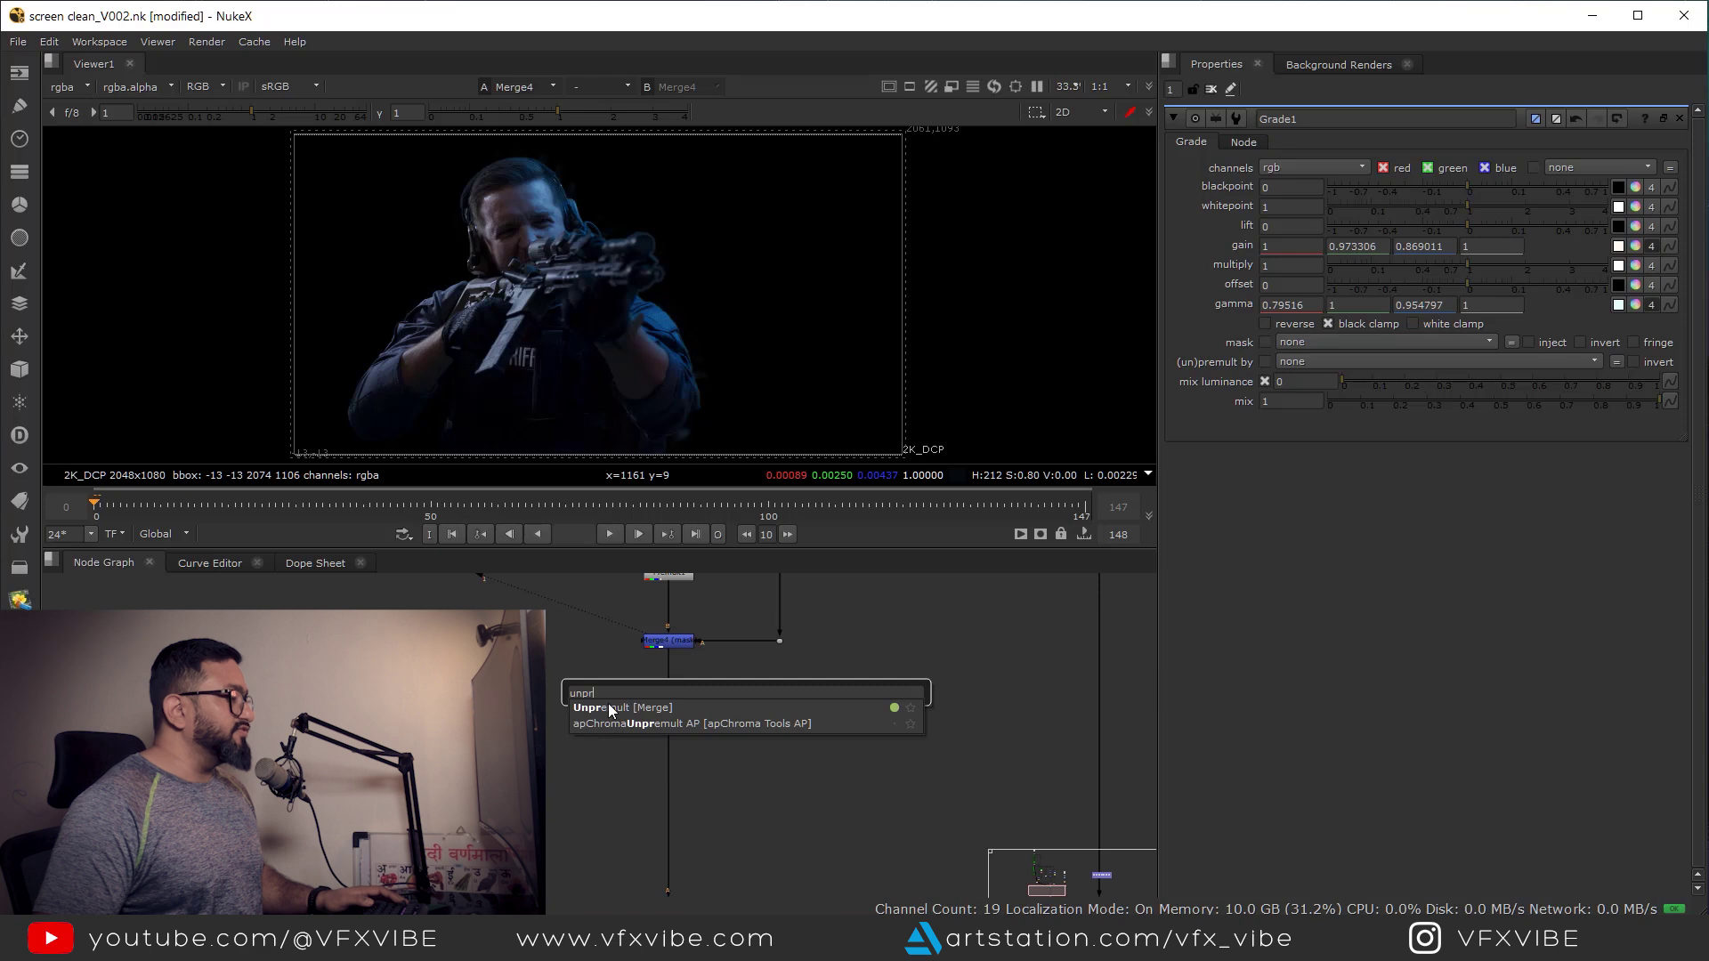
pyautogui.press('Return')
pyautogui.moveTo(746, 694); pyautogui.dragTo(669, 689)
# - Insert a Premult node just above Merge1 and show the Merge1 output in the viewer
pyautogui.scroll(-5, 707, 748)
pyautogui.click(717, 729)
pyautogui.press('Tab')
pyautogui.write('pre')
pyautogui.press('Return')
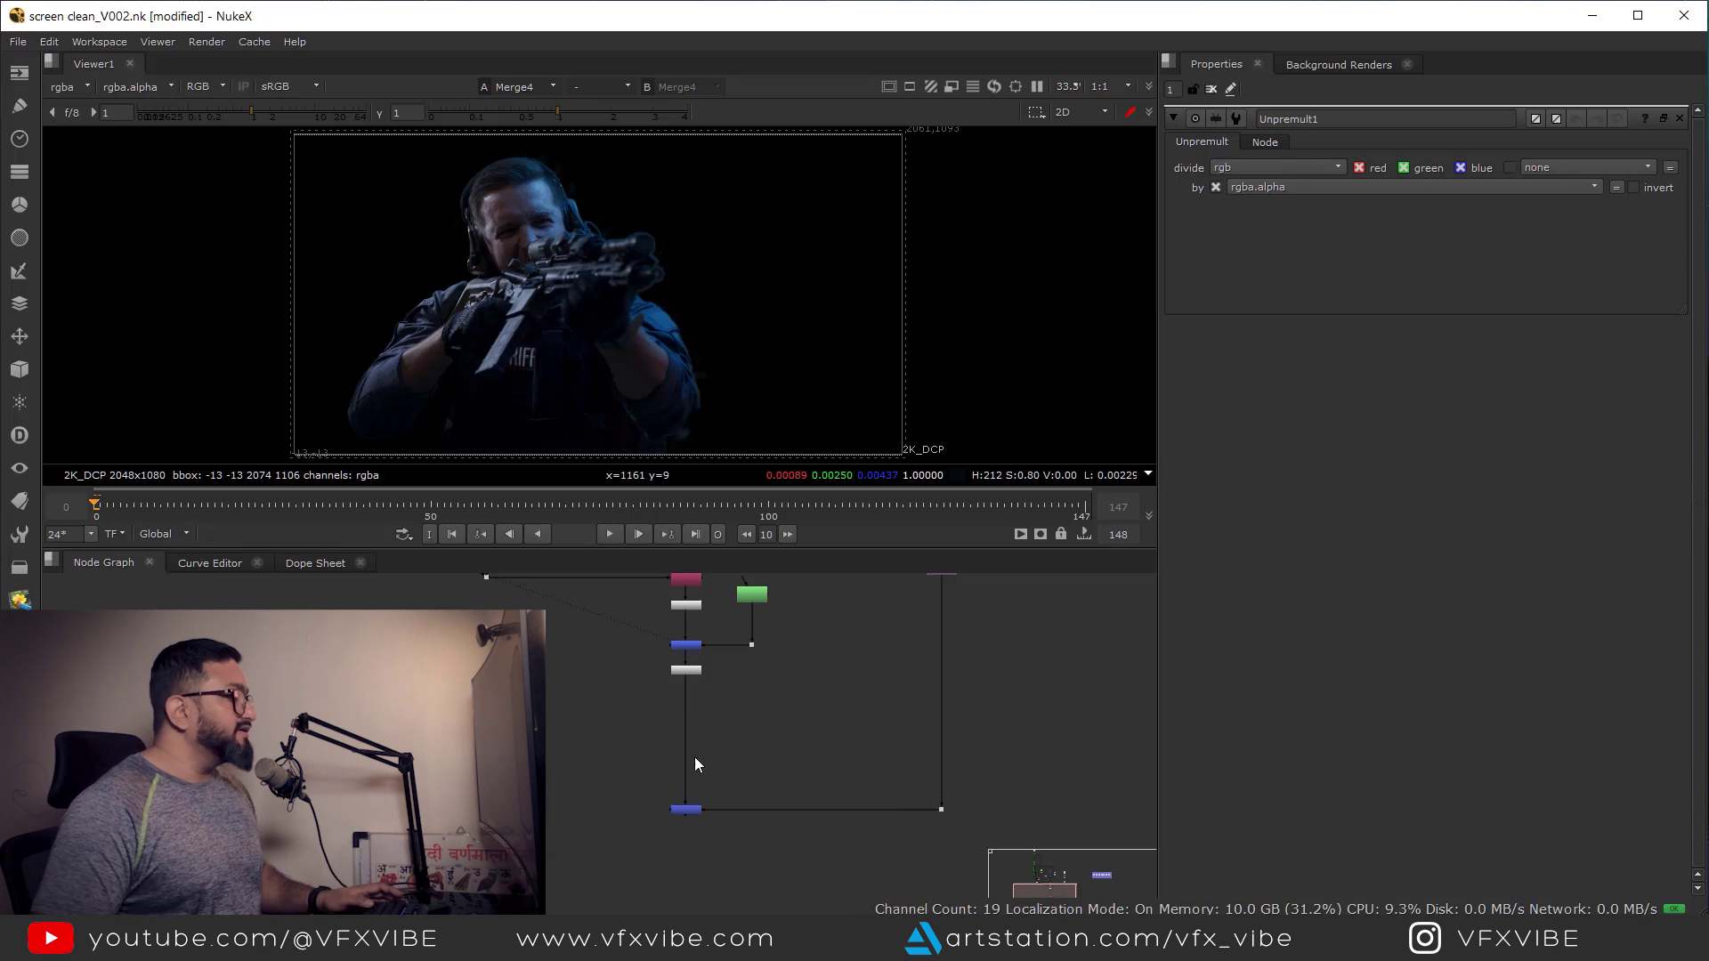
pyautogui.scroll(4, 677, 712)
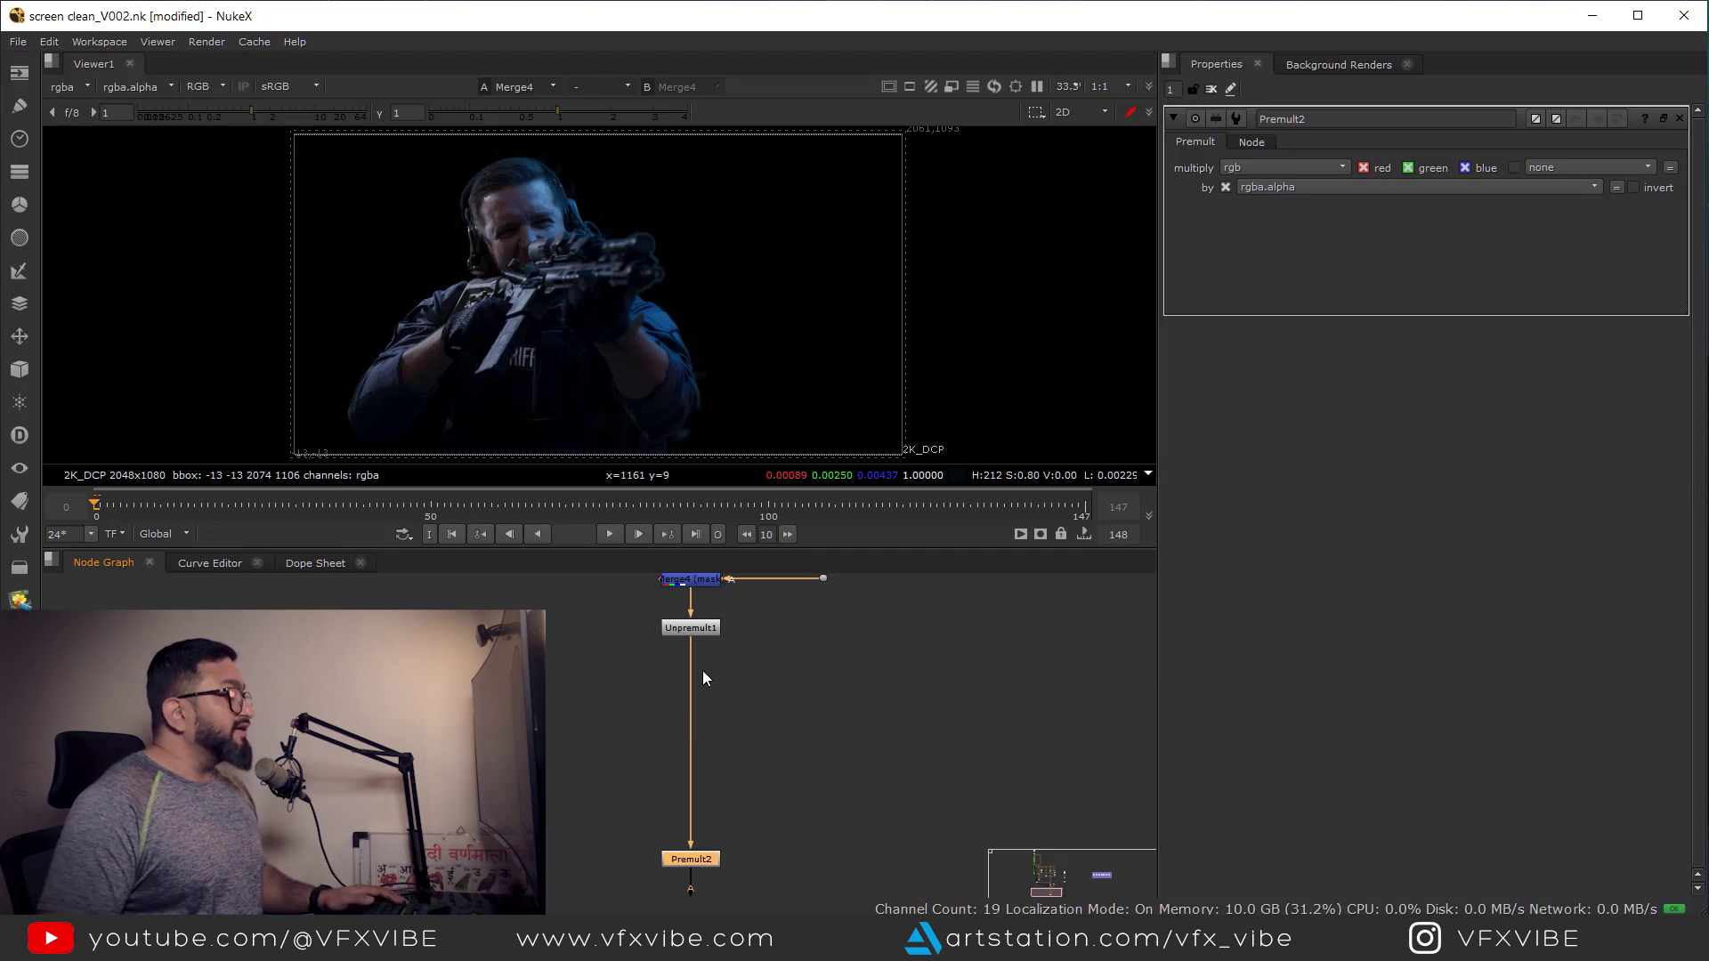
pyautogui.moveTo(790, 893); pyautogui.dragTo(709, 713, button='middle')
pyautogui.scroll(1, 709, 733)
pyautogui.moveTo(669, 681); pyautogui.dragTo(544, 805)
pyautogui.press('1')
pyautogui.moveTo(576, 286); pyautogui.dragTo(628, 316, button='middle')
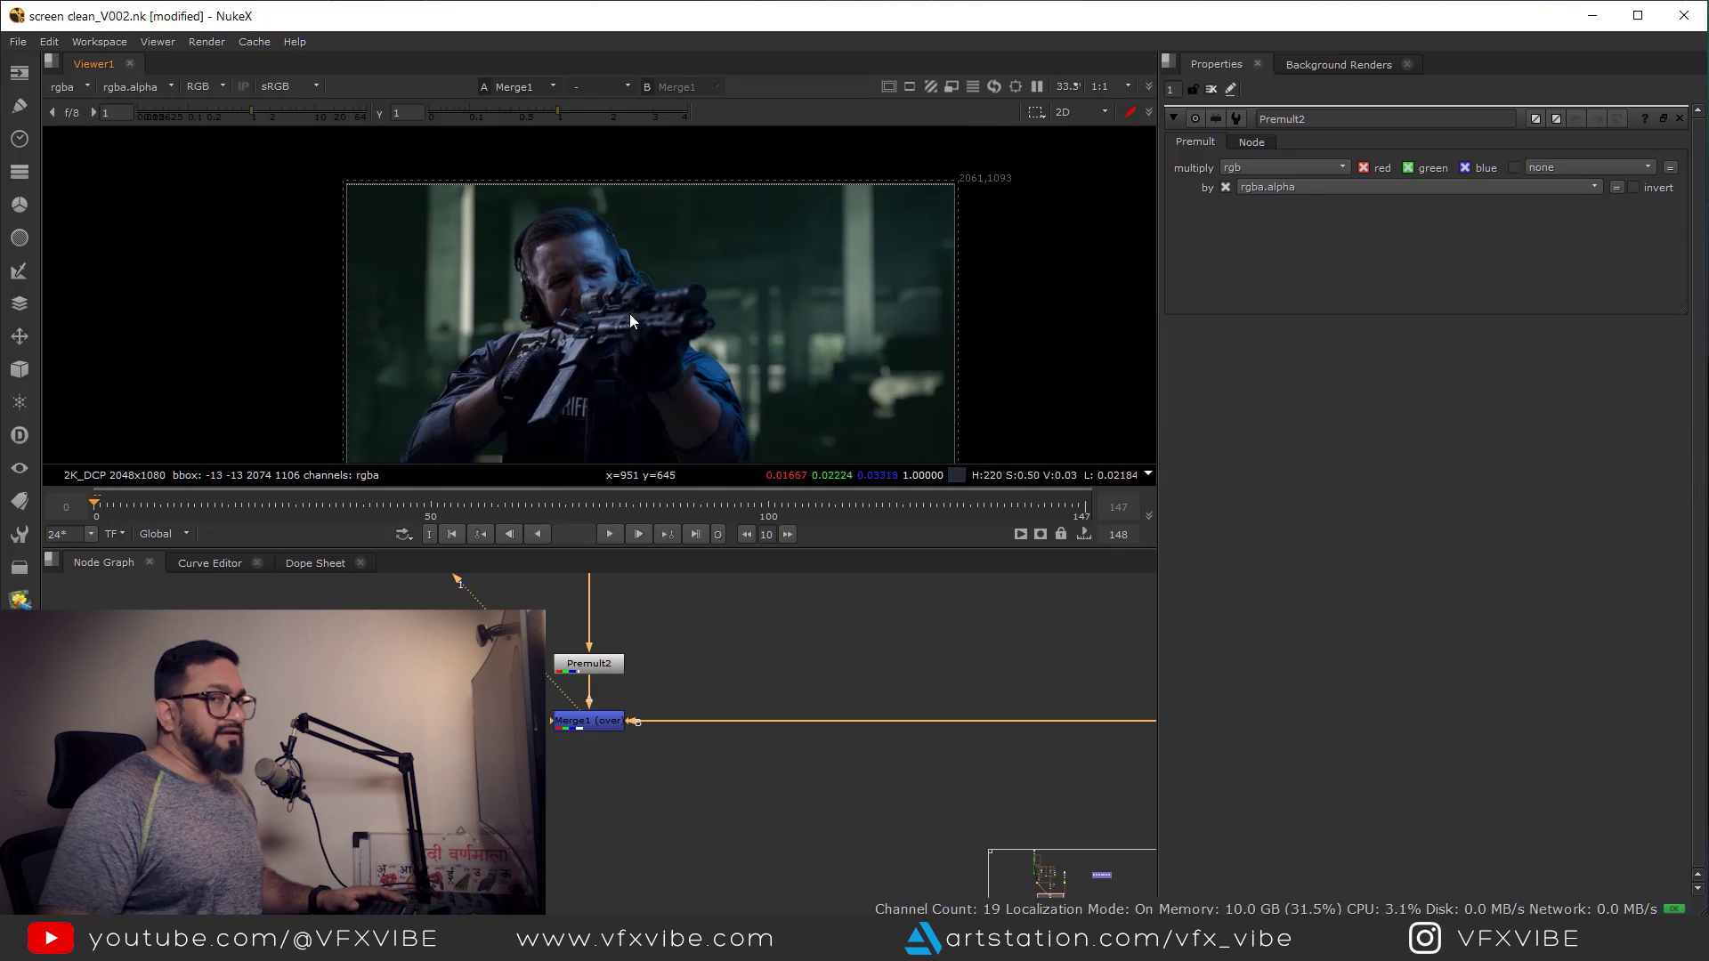
# - Insert a Grade node directly below Unpremult1
pyautogui.moveTo(651, 614); pyautogui.dragTo(654, 774, button='middle')
pyautogui.moveTo(655, 677); pyautogui.dragTo(667, 766, button='middle')
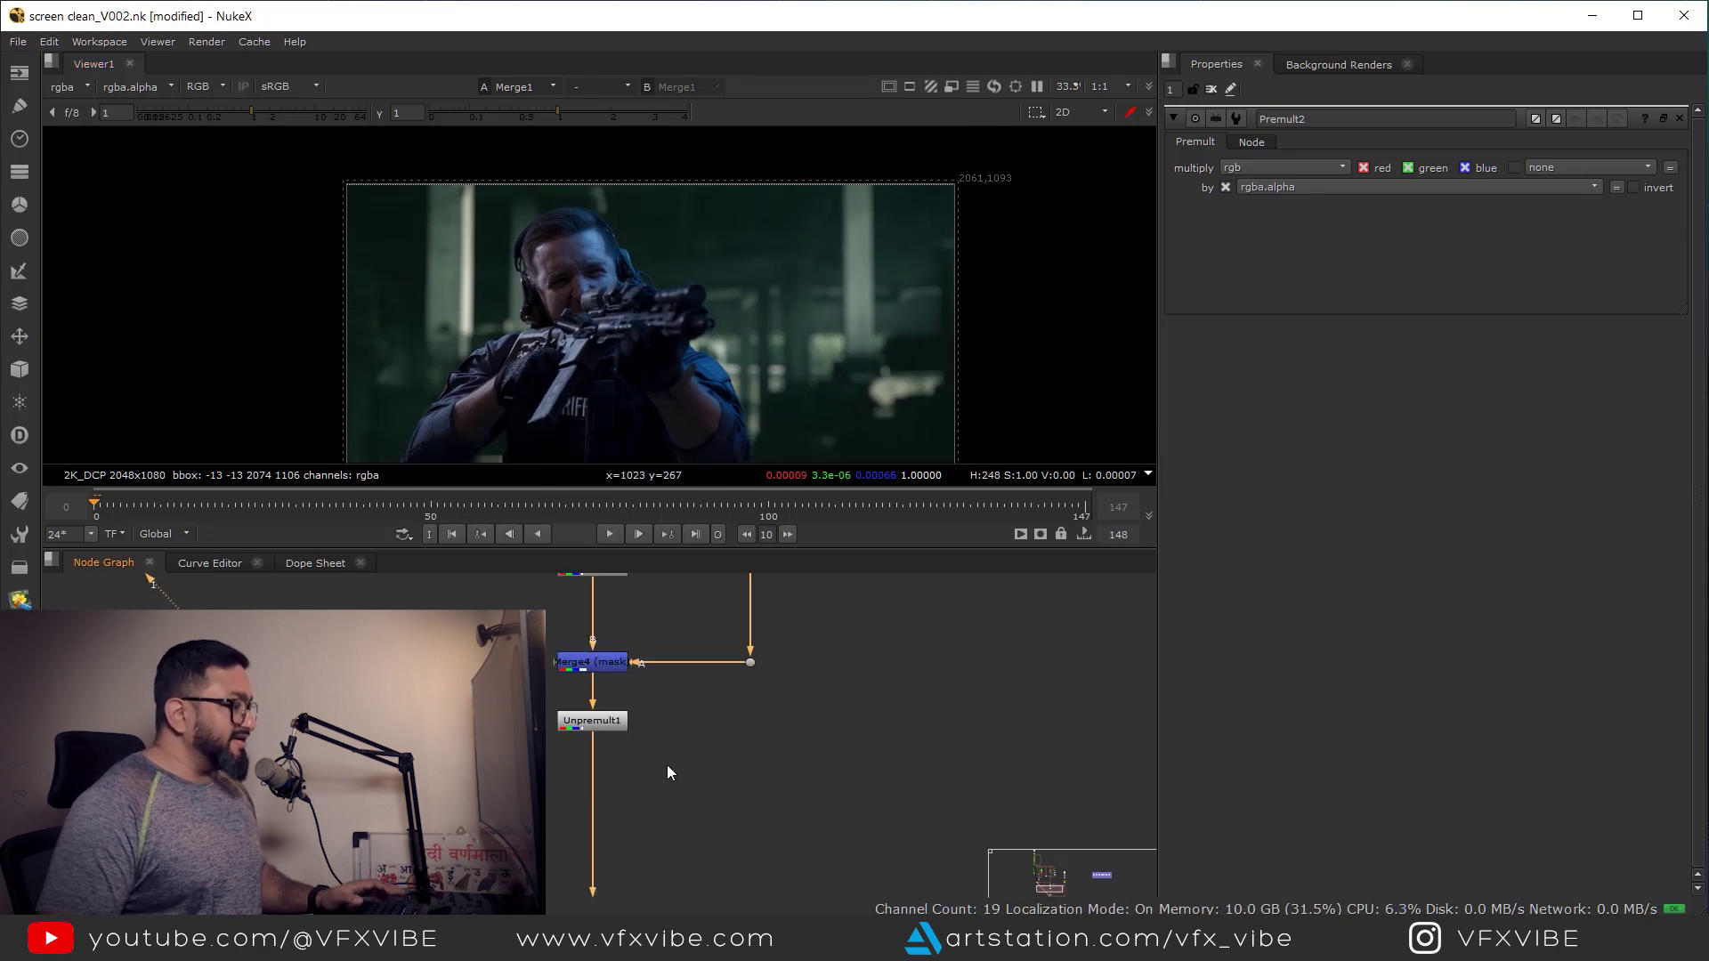
pyautogui.press('g')
pyautogui.moveTo(650, 772); pyautogui.dragTo(578, 794)
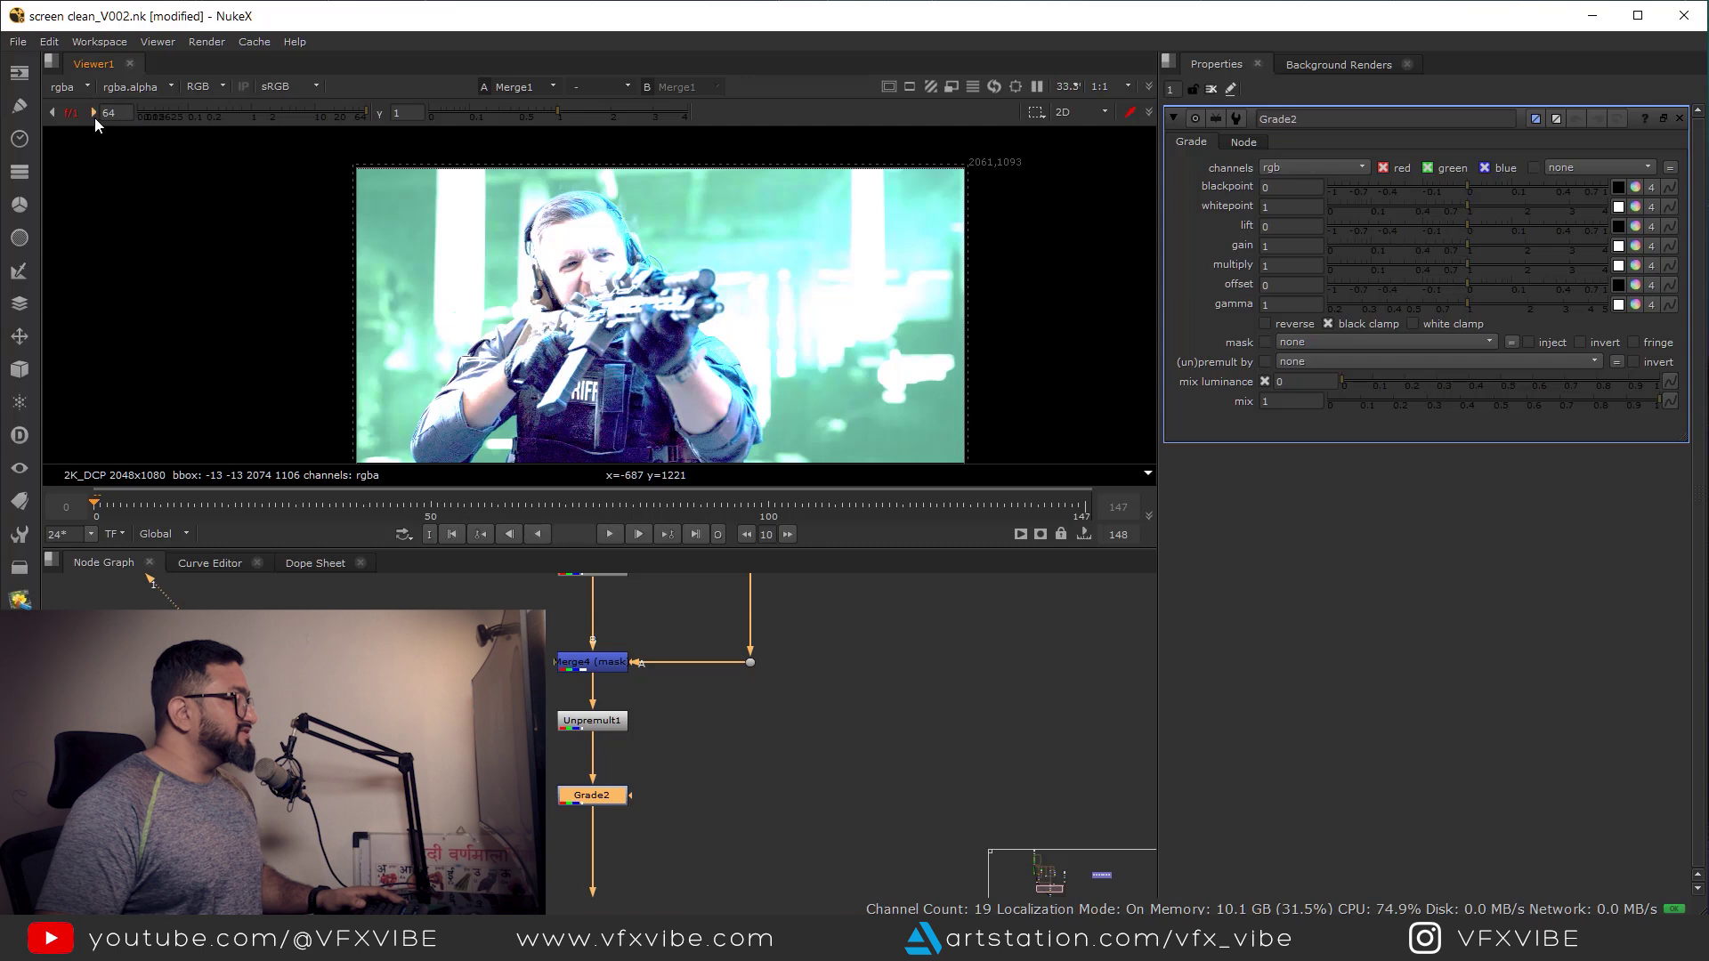
# - Raise the viewer gain to about 181 and disable Grade2 so the ungraded foreground can be sampled
pyautogui.click(93, 115)
pyautogui.click(93, 115)
pyautogui.click(93, 115)
pyautogui.moveTo(515, 311); pyautogui.dragTo(531, 260, button='middle')
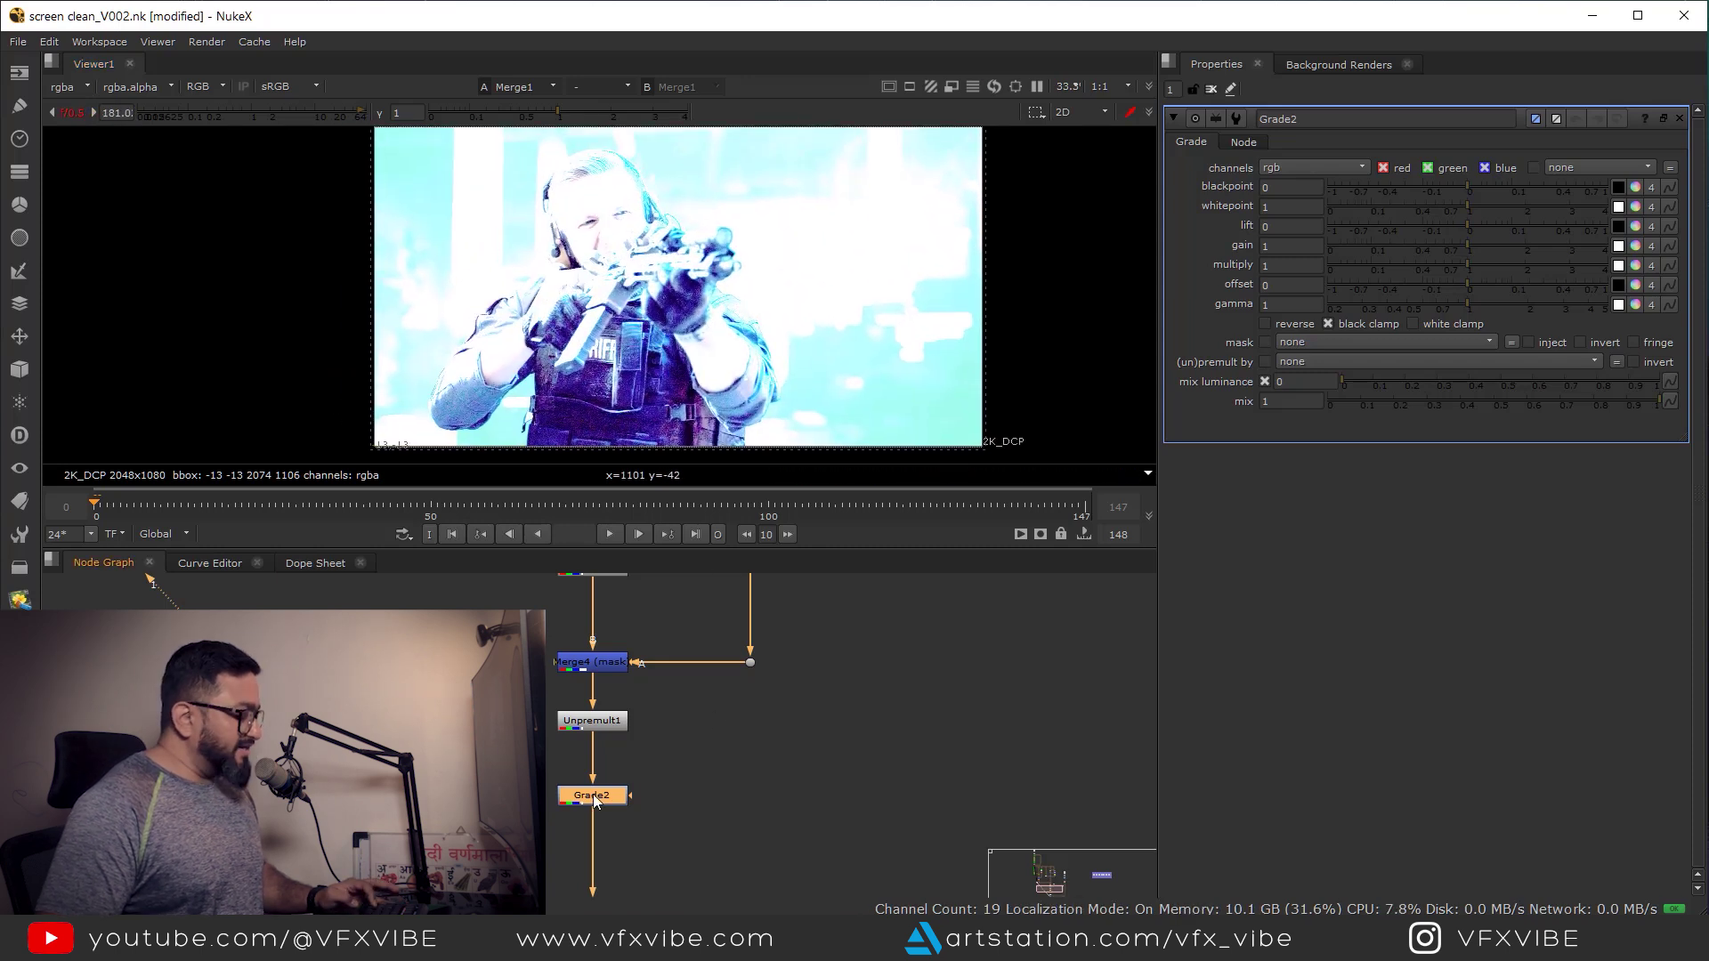
pyautogui.scroll(3, 600, 804)
pyautogui.press('d')
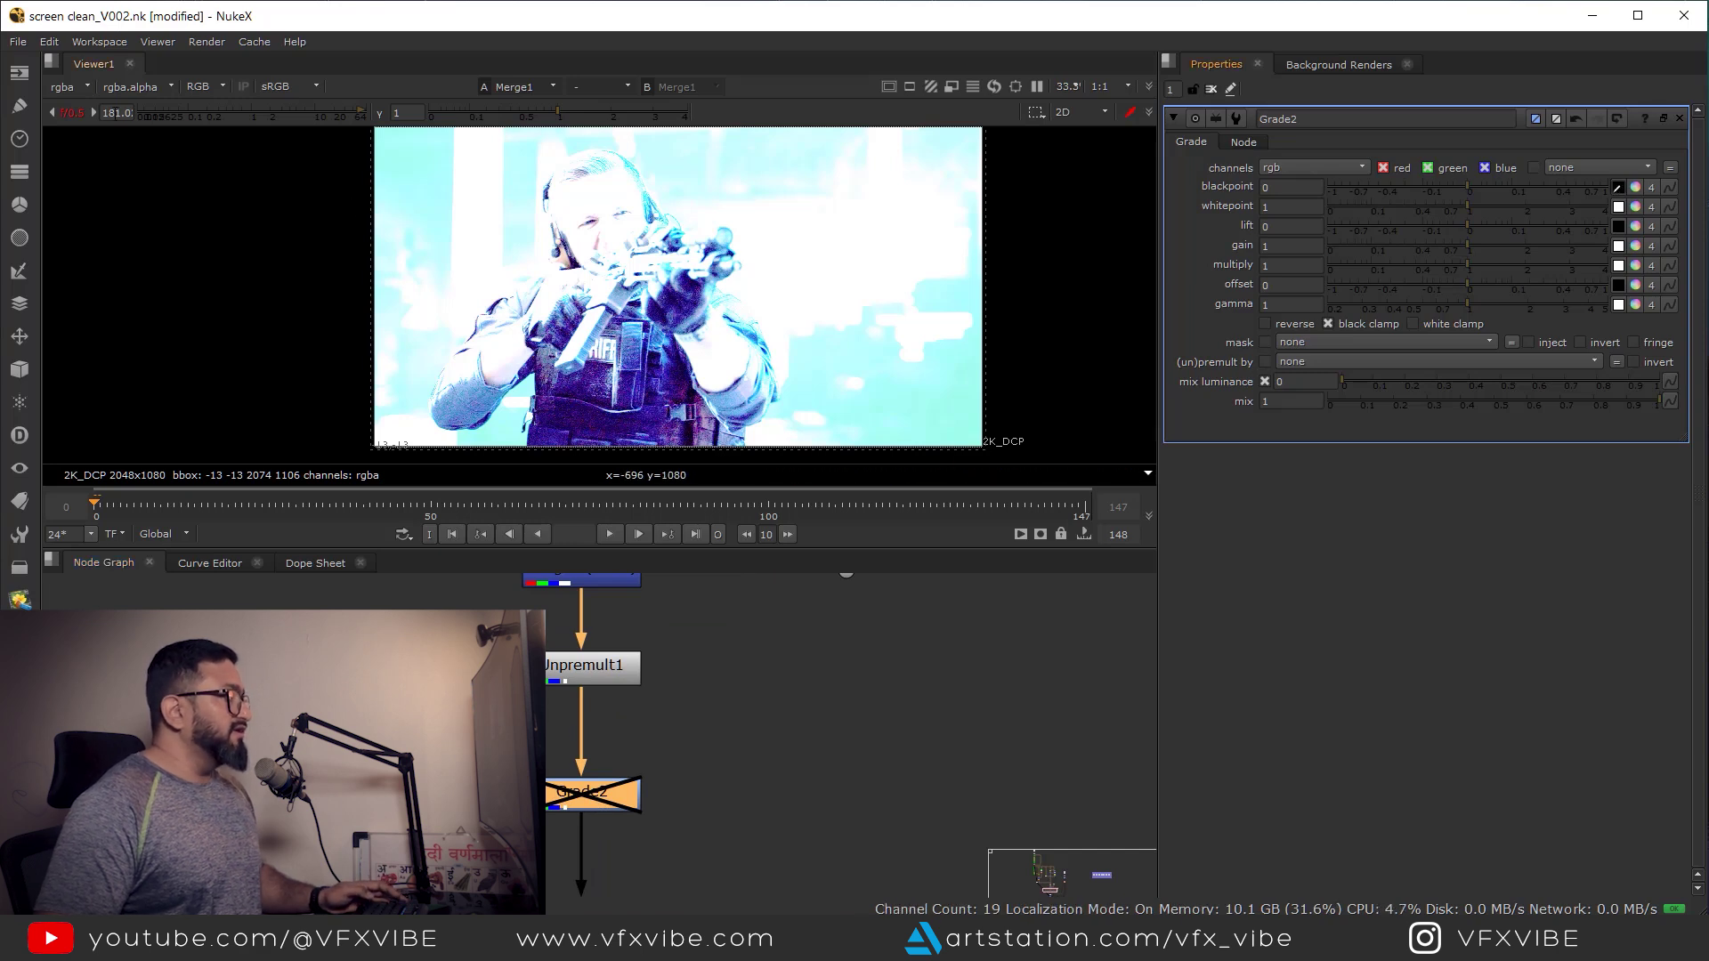
# - Sample the officer's dark vest as Grade2's blackpoint: red 0.000082, green 0.000016, blue 0.000541
pyautogui.click(93, 112)
pyautogui.click(93, 112)
pyautogui.click(92, 112)
pyautogui.click(92, 112)
pyautogui.click(93, 112)
pyautogui.scroll(5, 669, 276)
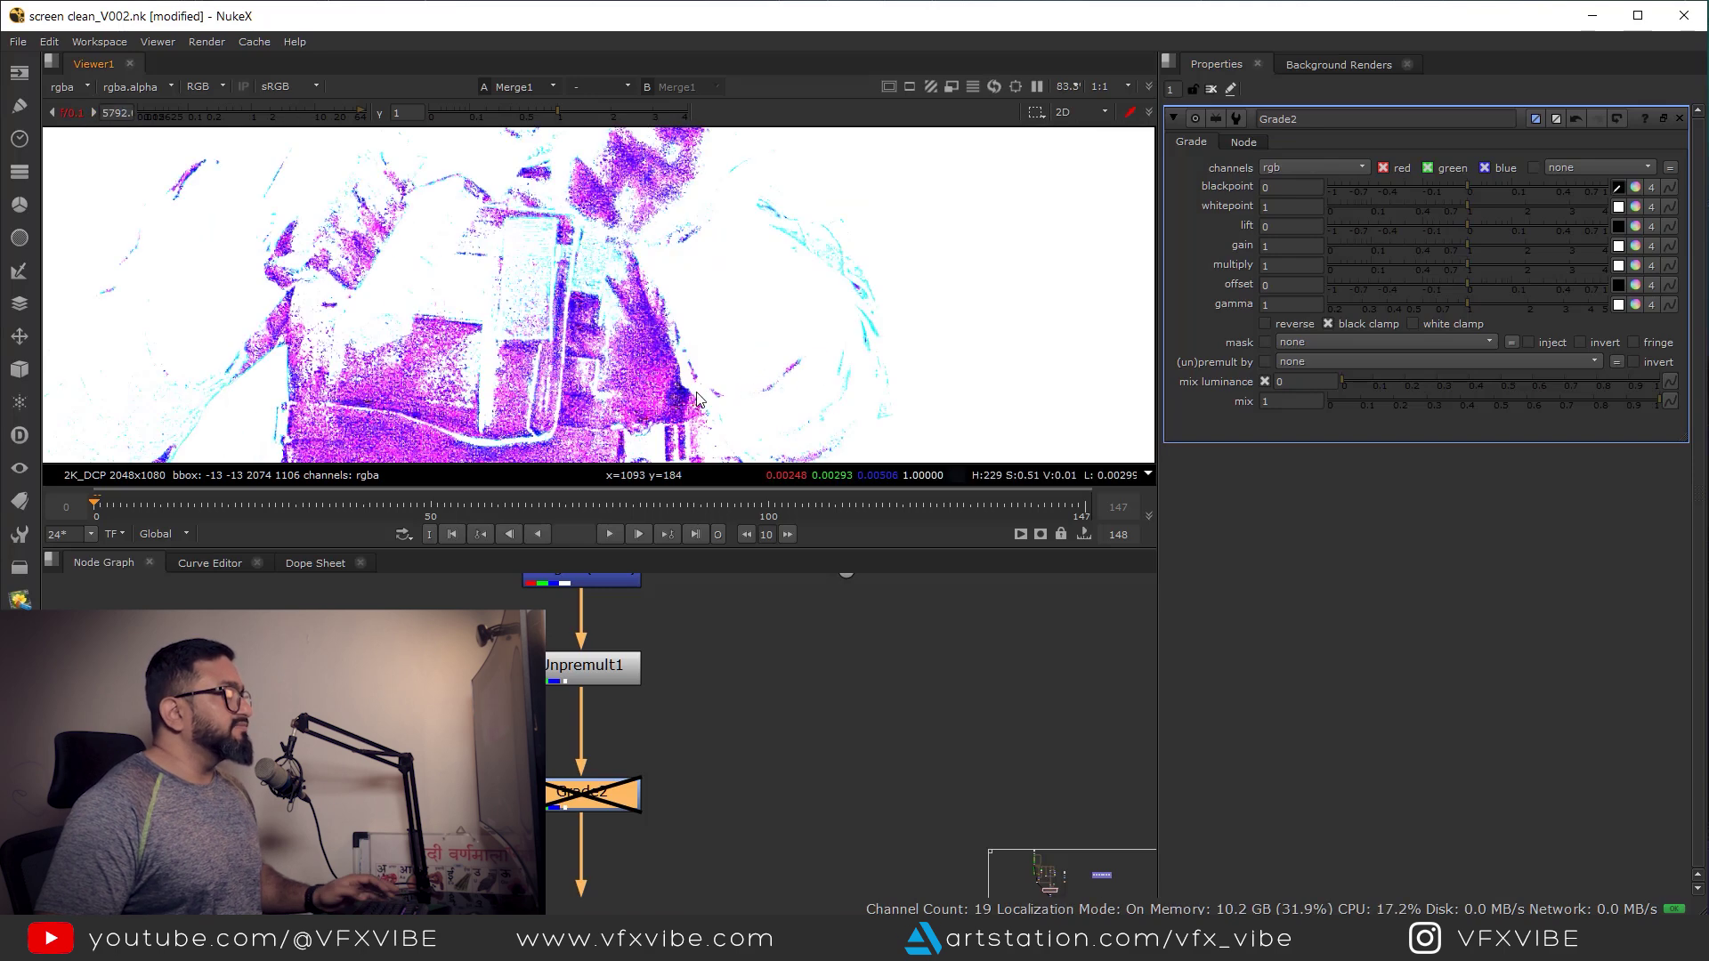
pyautogui.keyDown('ctrl'); pyautogui.click(669, 276); pyautogui.keyUp('ctrl')
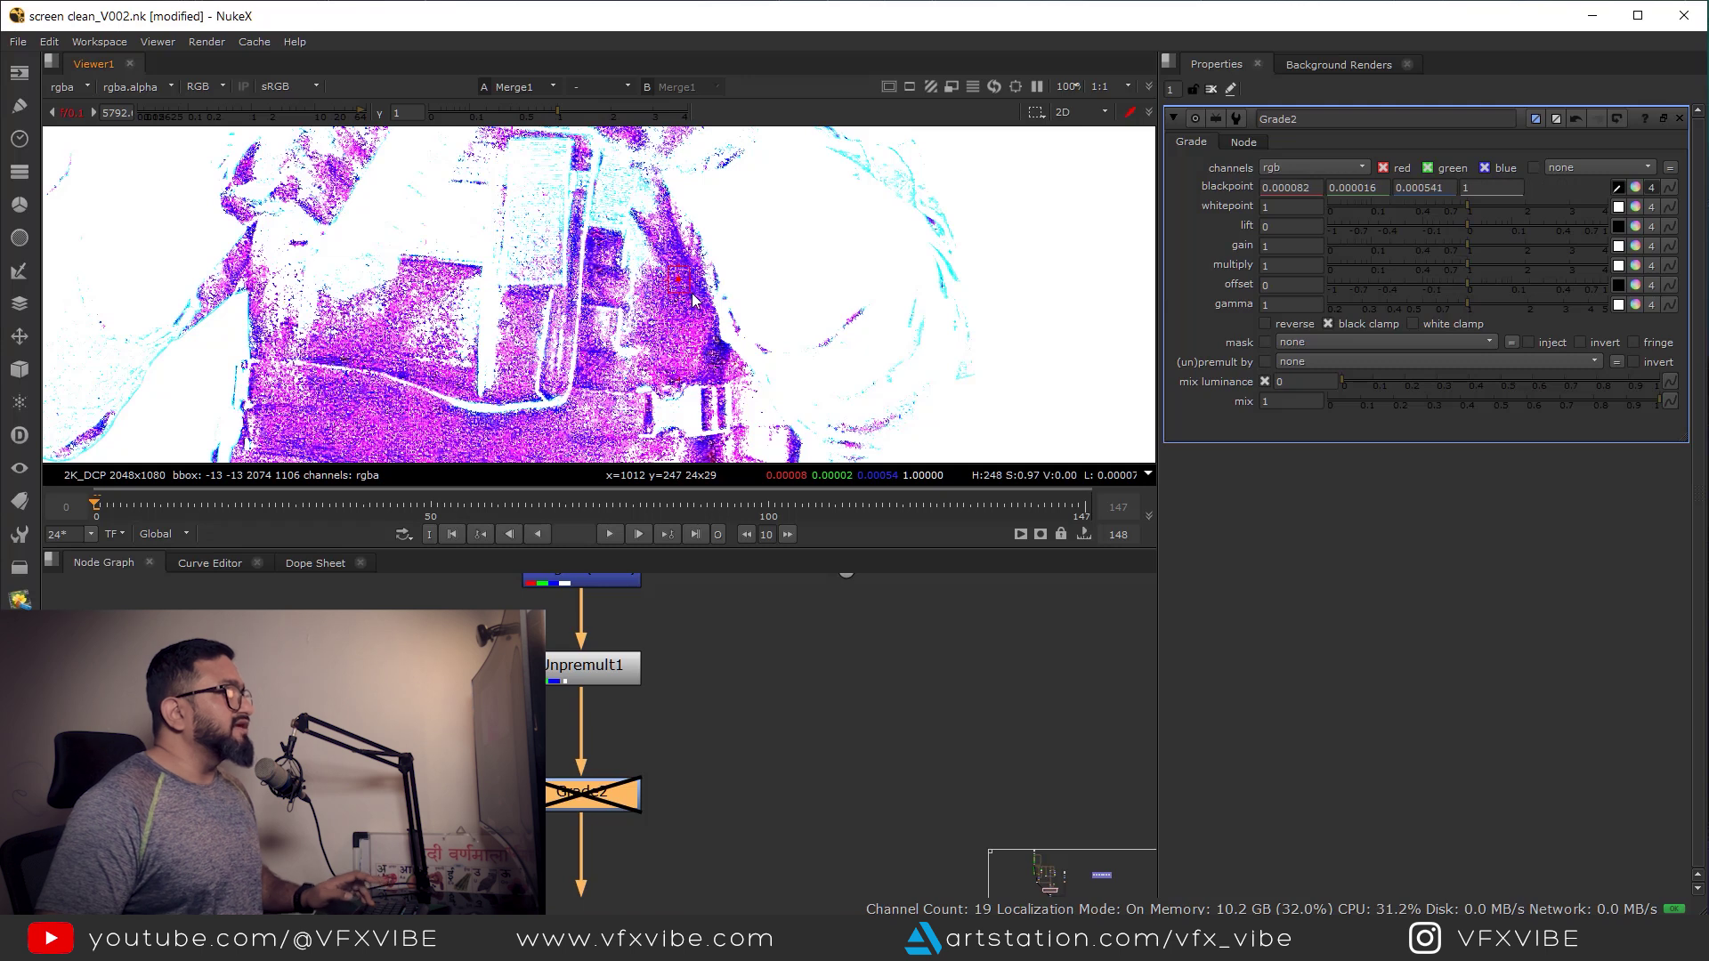
# - With the viewer gain at 256, sample the dark lower-right background as Grade2's lift: red 0.001955, green 0.006817, blue 0.004782
pyautogui.click(237, 119)
pyautogui.scroll(-4, 730, 354)
pyautogui.moveTo(251, 114); pyautogui.dragTo(416, 126)
pyautogui.click(93, 113)
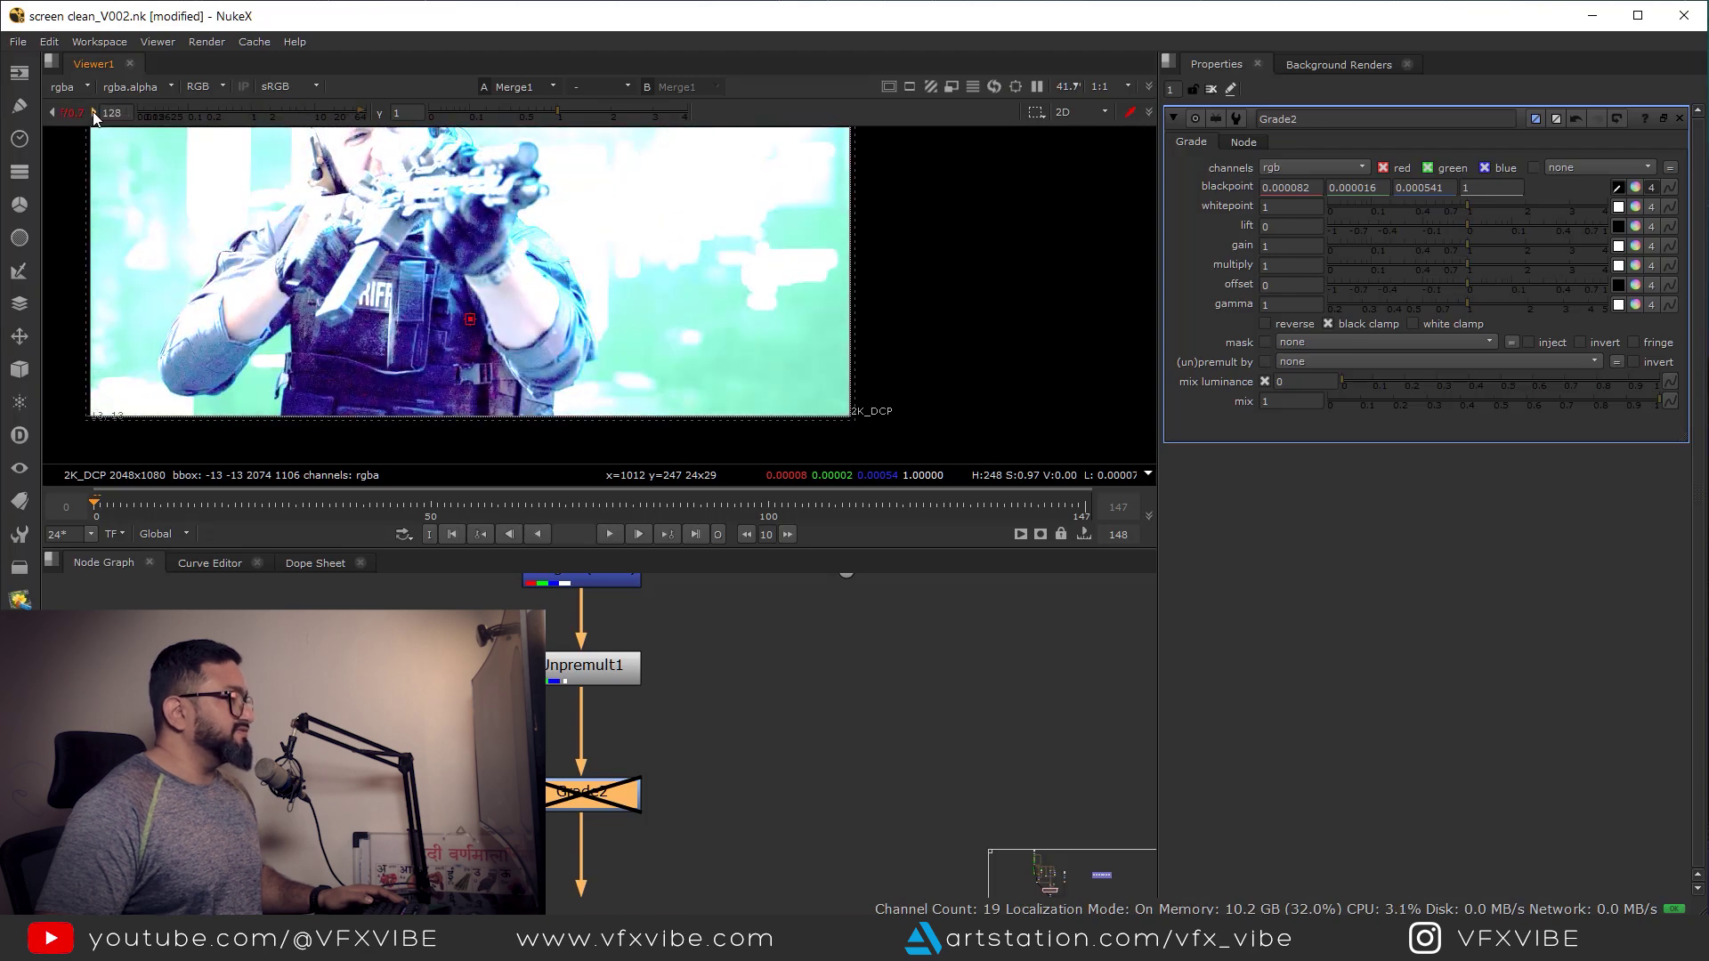
pyautogui.click(93, 113)
pyautogui.scroll(4, 740, 381)
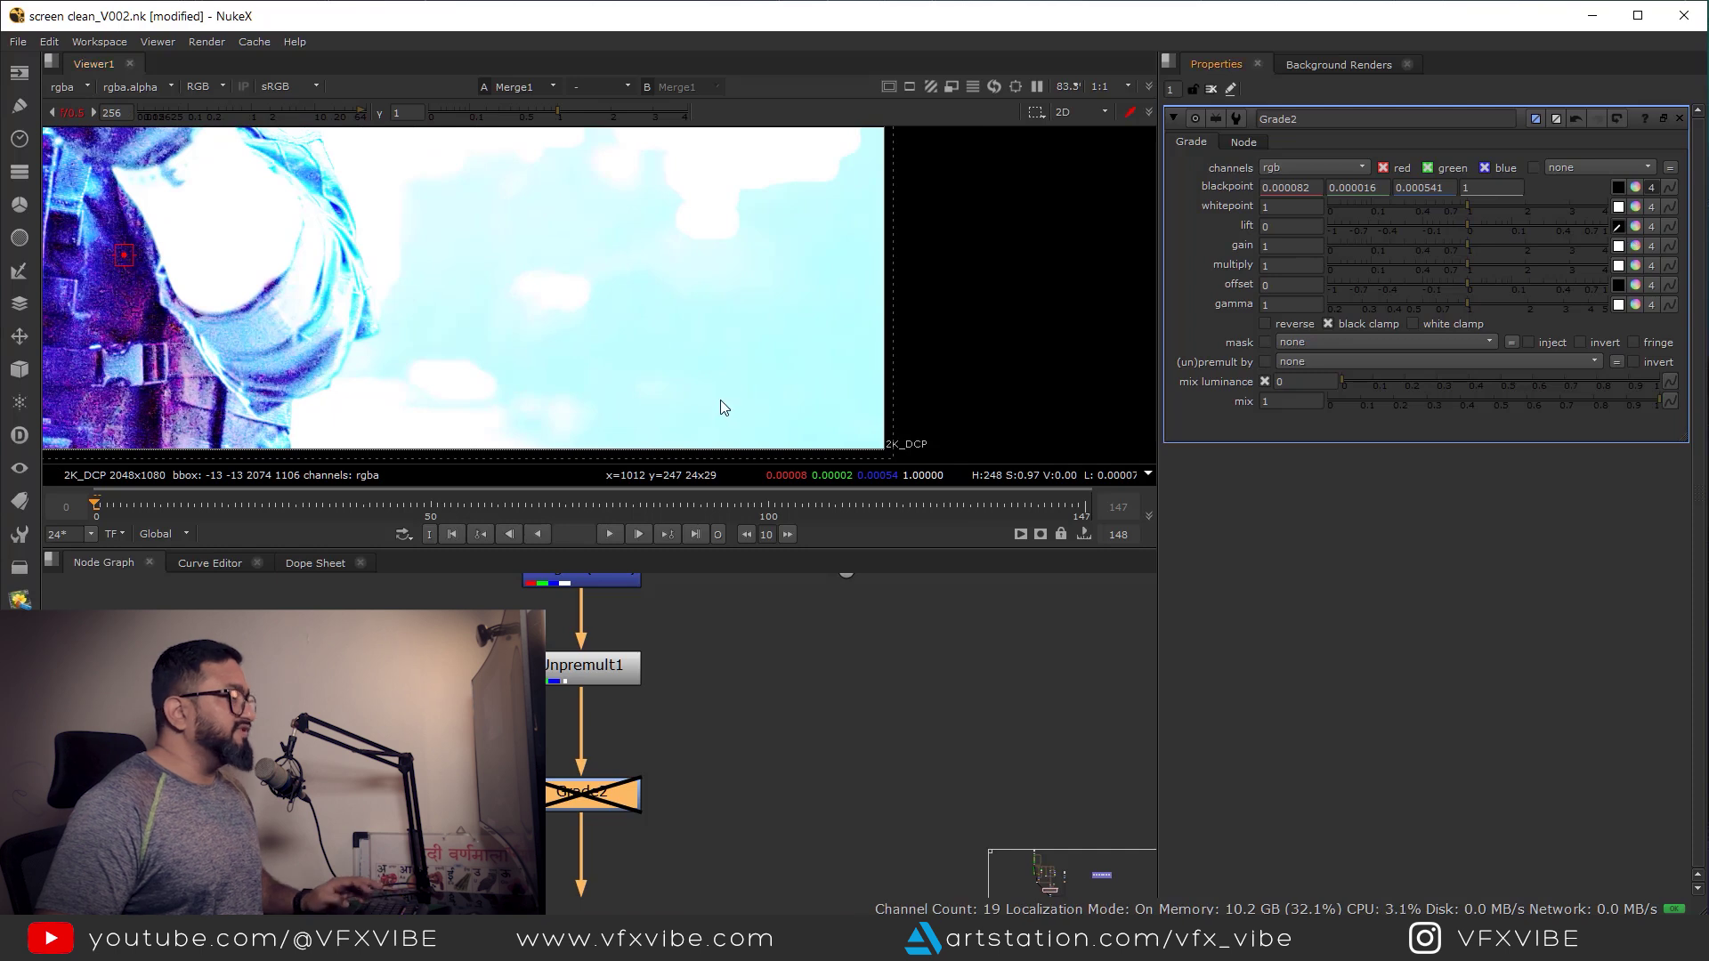
pyautogui.scroll(2, 846, 320)
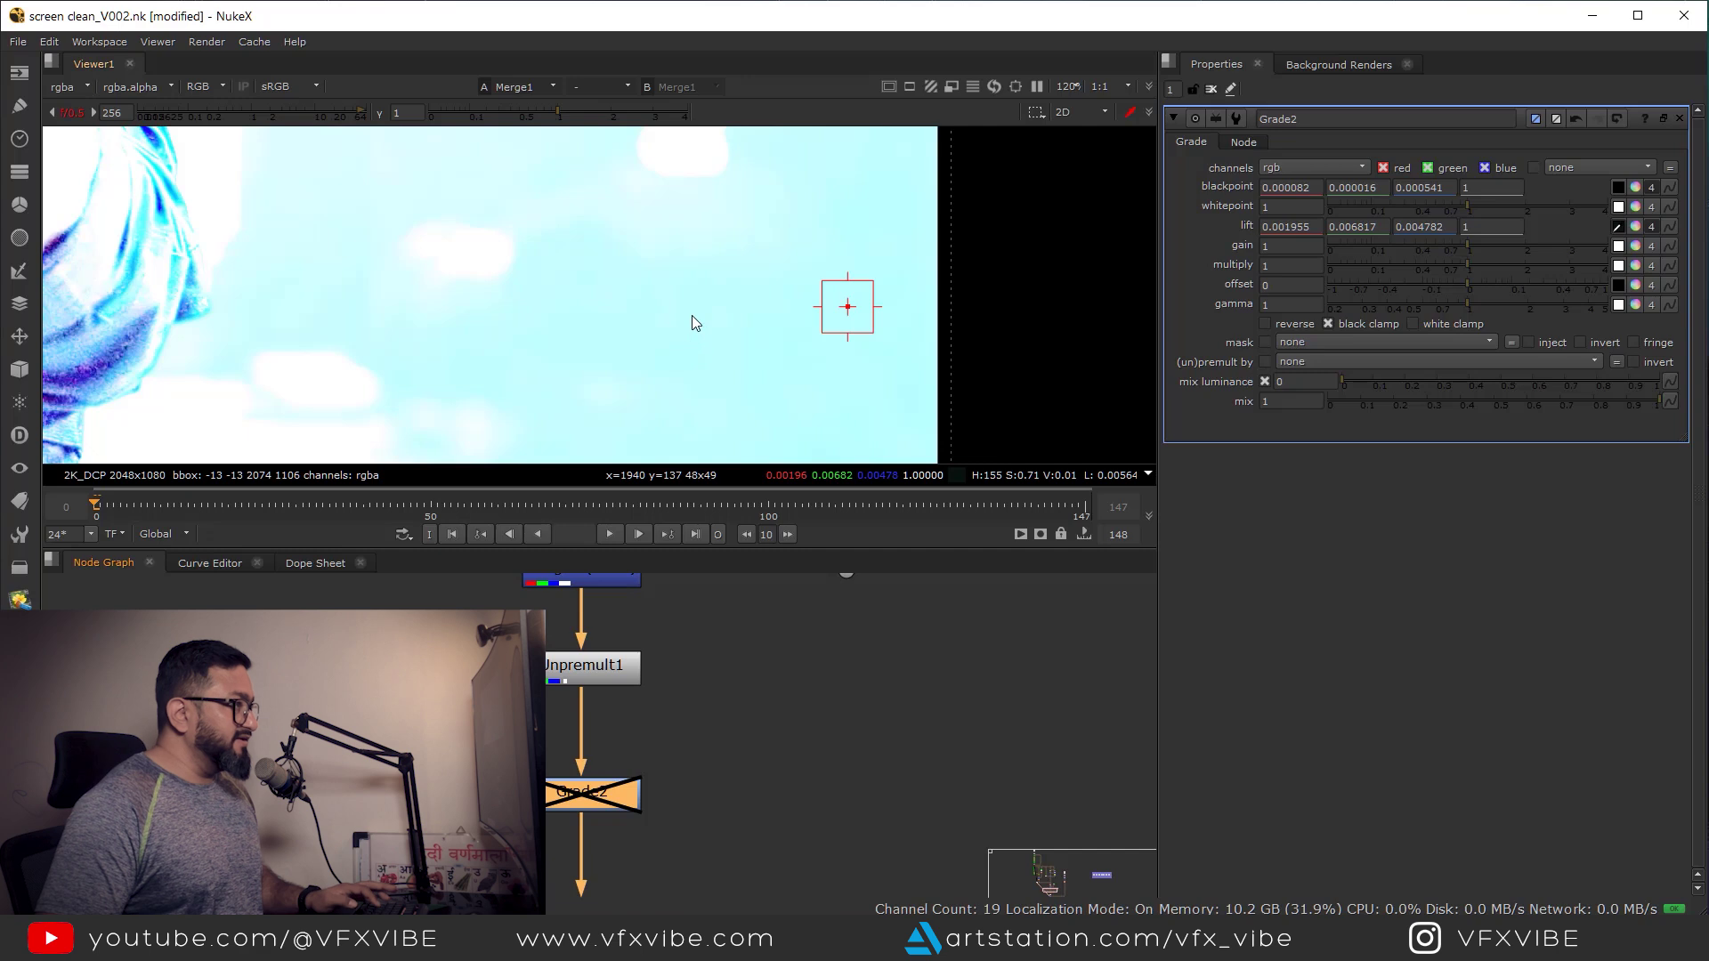
# - Re-enable Grade2, check the matched blacks with the viewer gain raised up to 256, and return the gain to its default
pyautogui.press('f')
pyautogui.press('d')
pyautogui.click(250, 115)
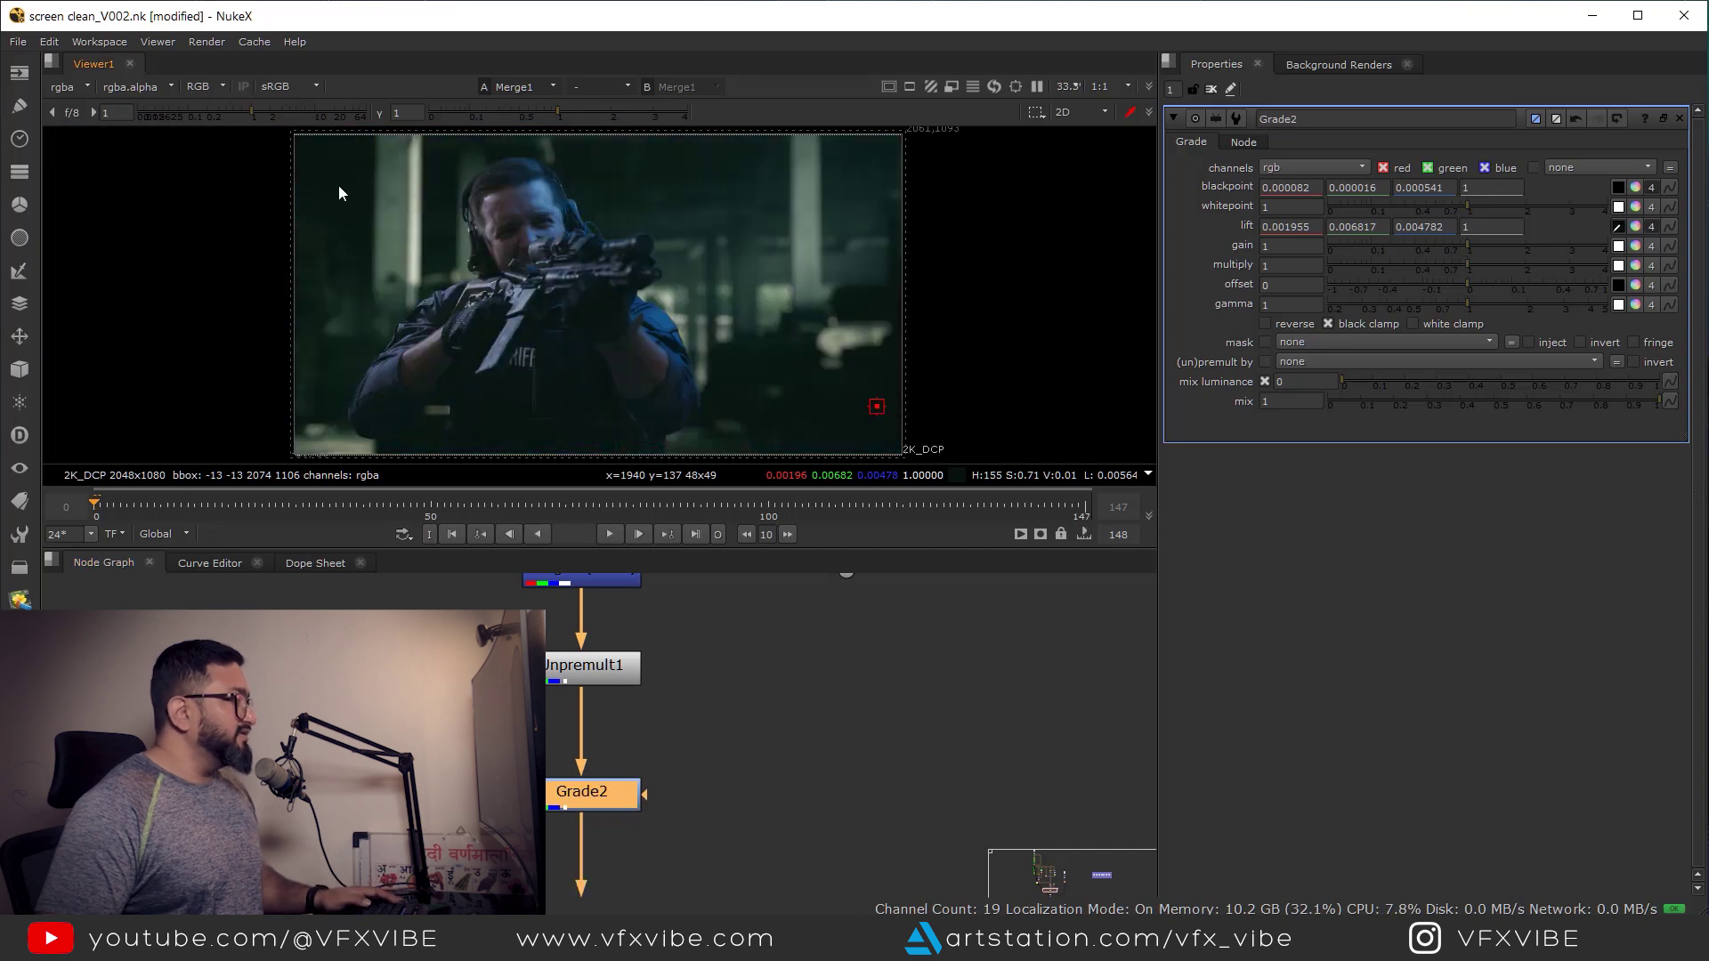
pyautogui.moveTo(253, 110); pyautogui.dragTo(367, 114)
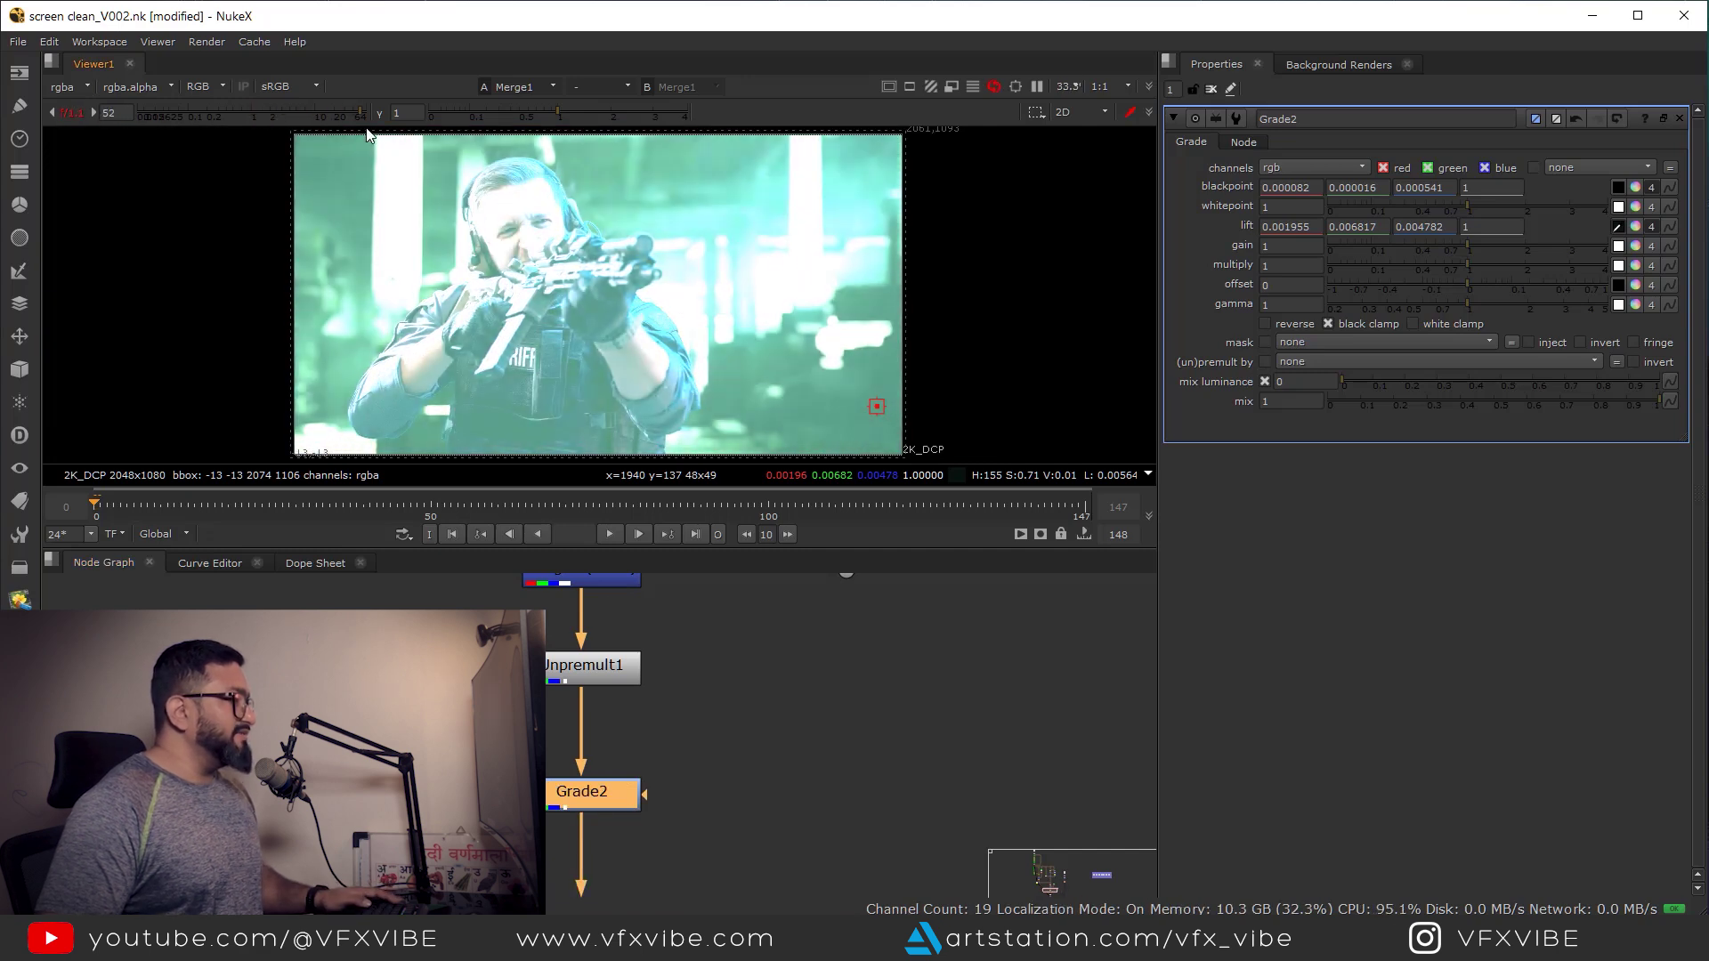
pyautogui.click(93, 112)
pyautogui.click(94, 111)
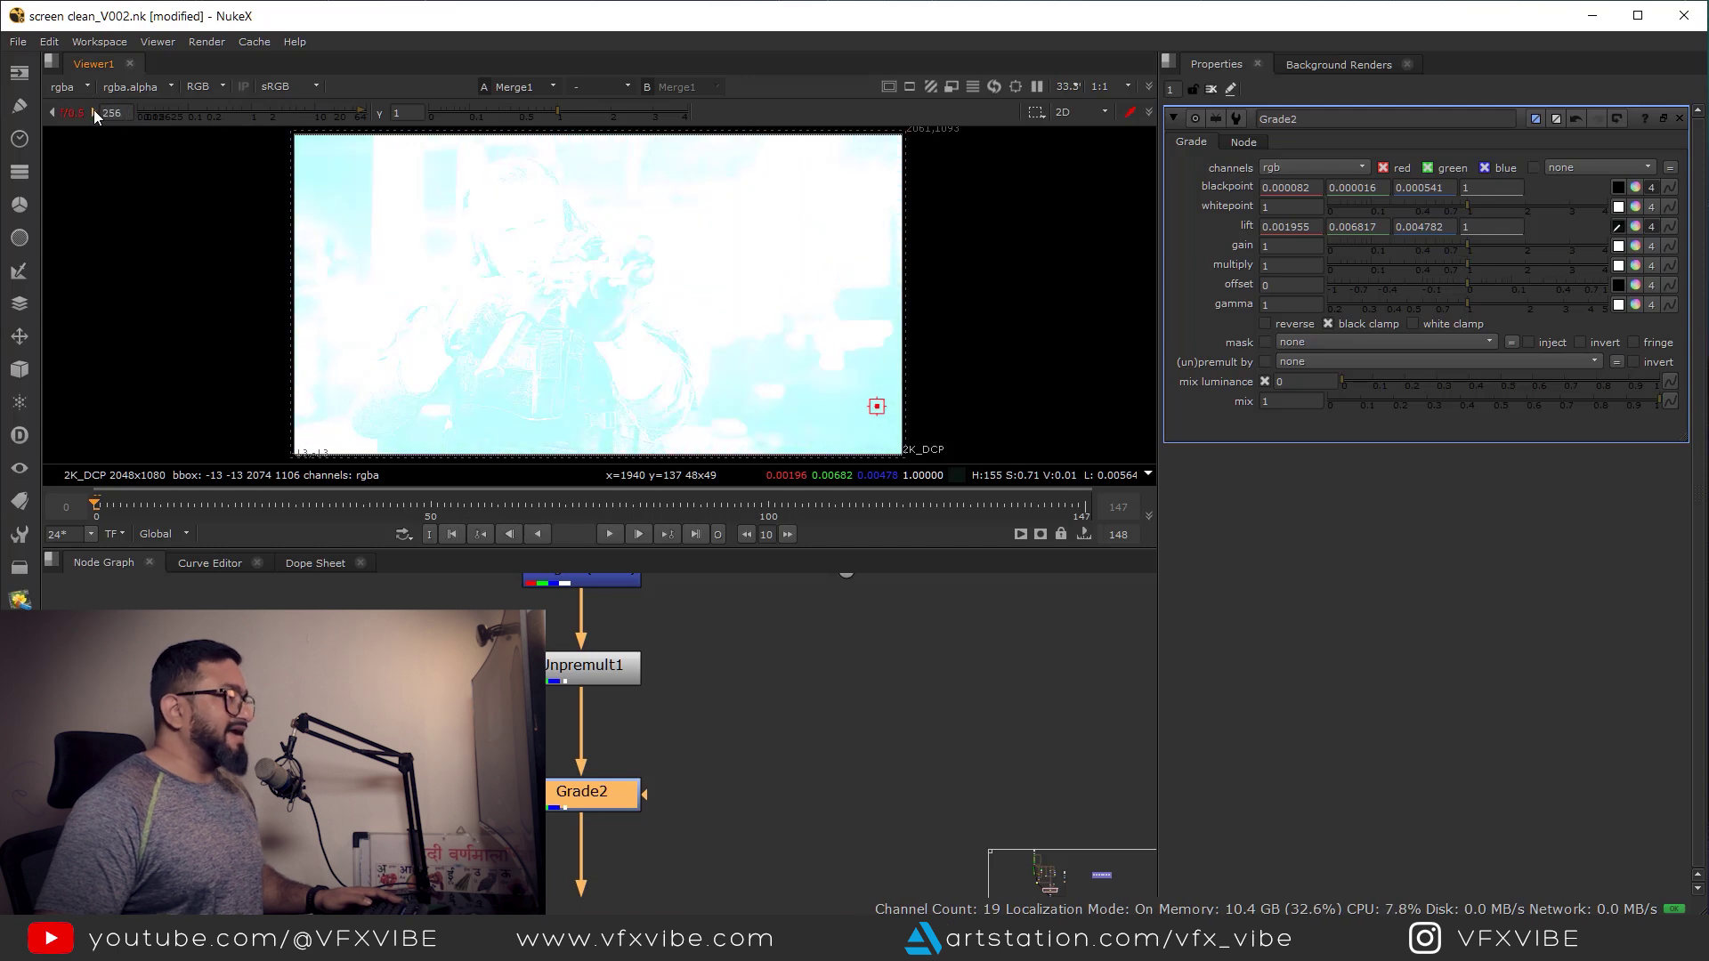
pyautogui.click(257, 111)
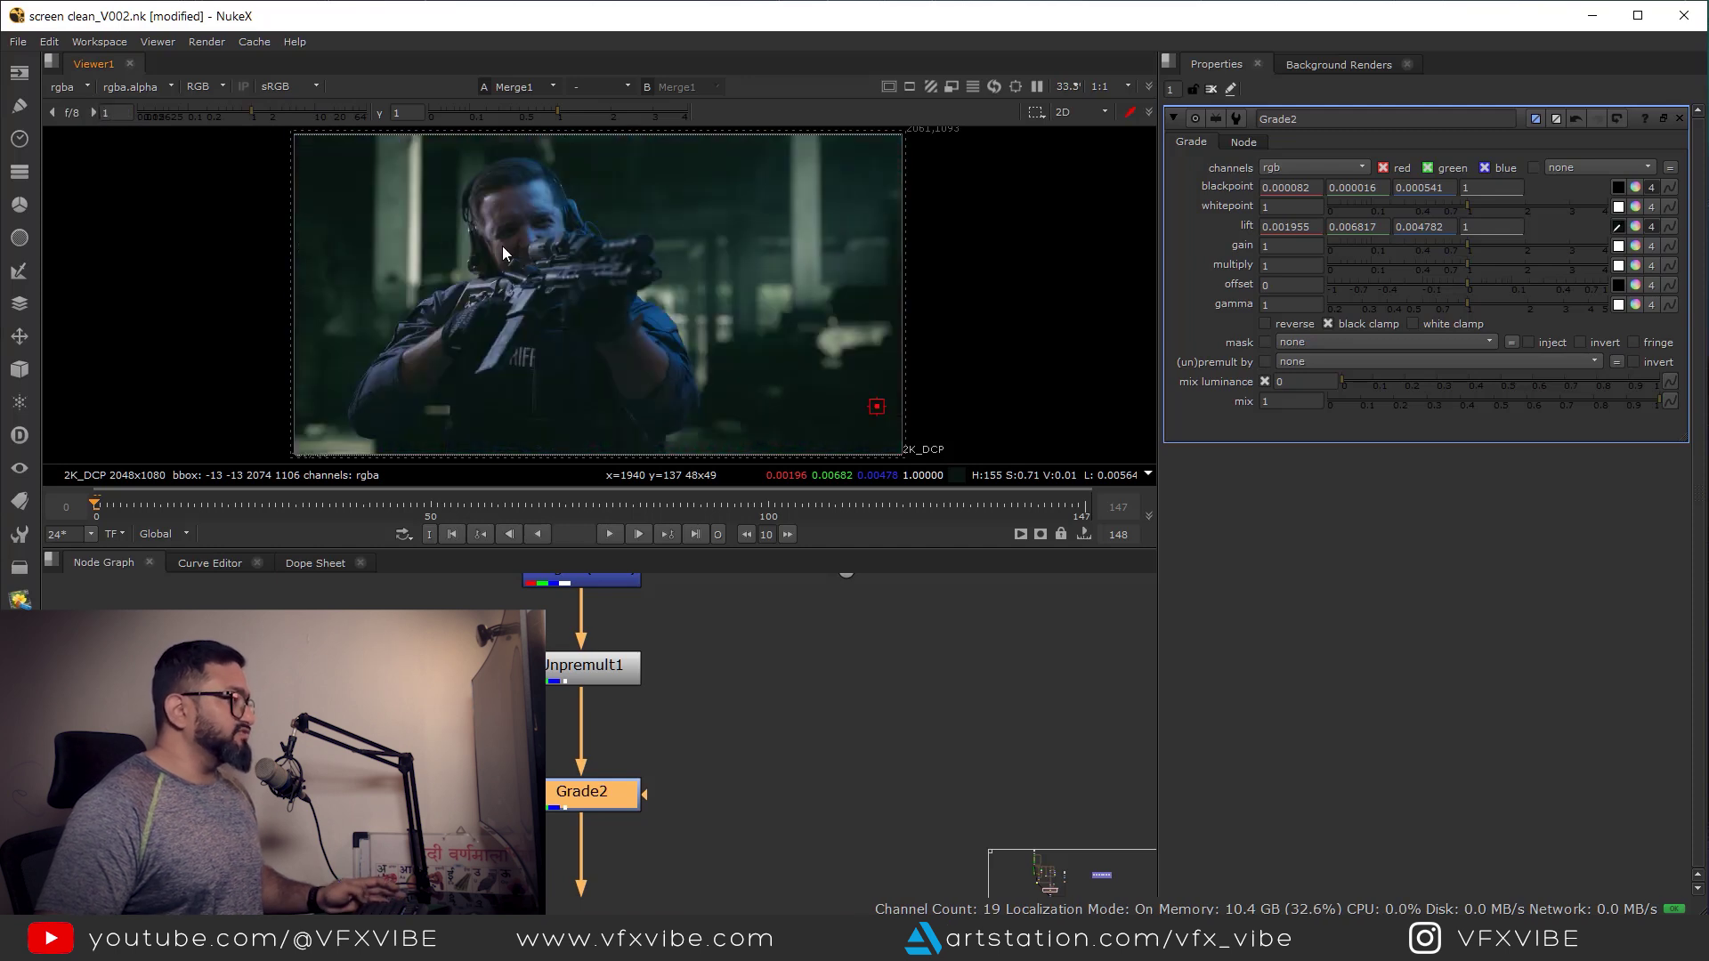
pyautogui.moveTo(502, 246); pyautogui.dragTo(547, 233, button='middle')
# - Disable Unpremult1 and Premult2 and check how Grade2 alone affects the area around the officer with the viewer gain raised to 10.5
pyautogui.scroll(-3, 661, 804)
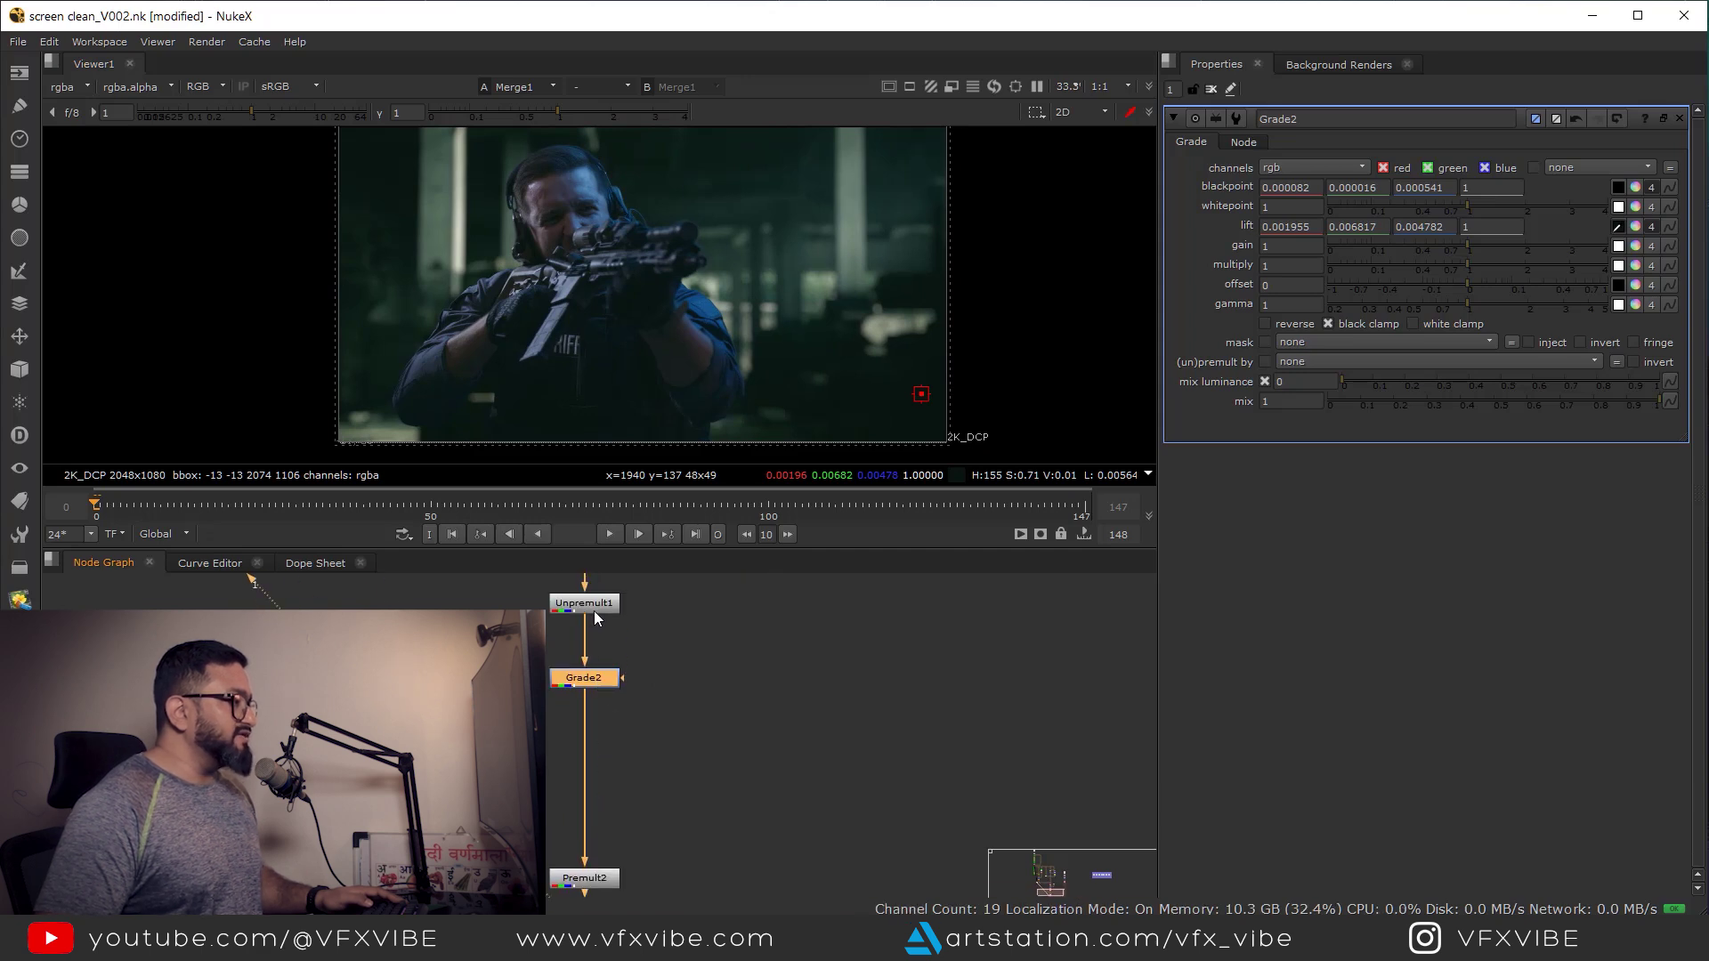
pyautogui.click(595, 609)
pyautogui.keyDown('shift'); pyautogui.click(592, 881); pyautogui.keyUp('shift')
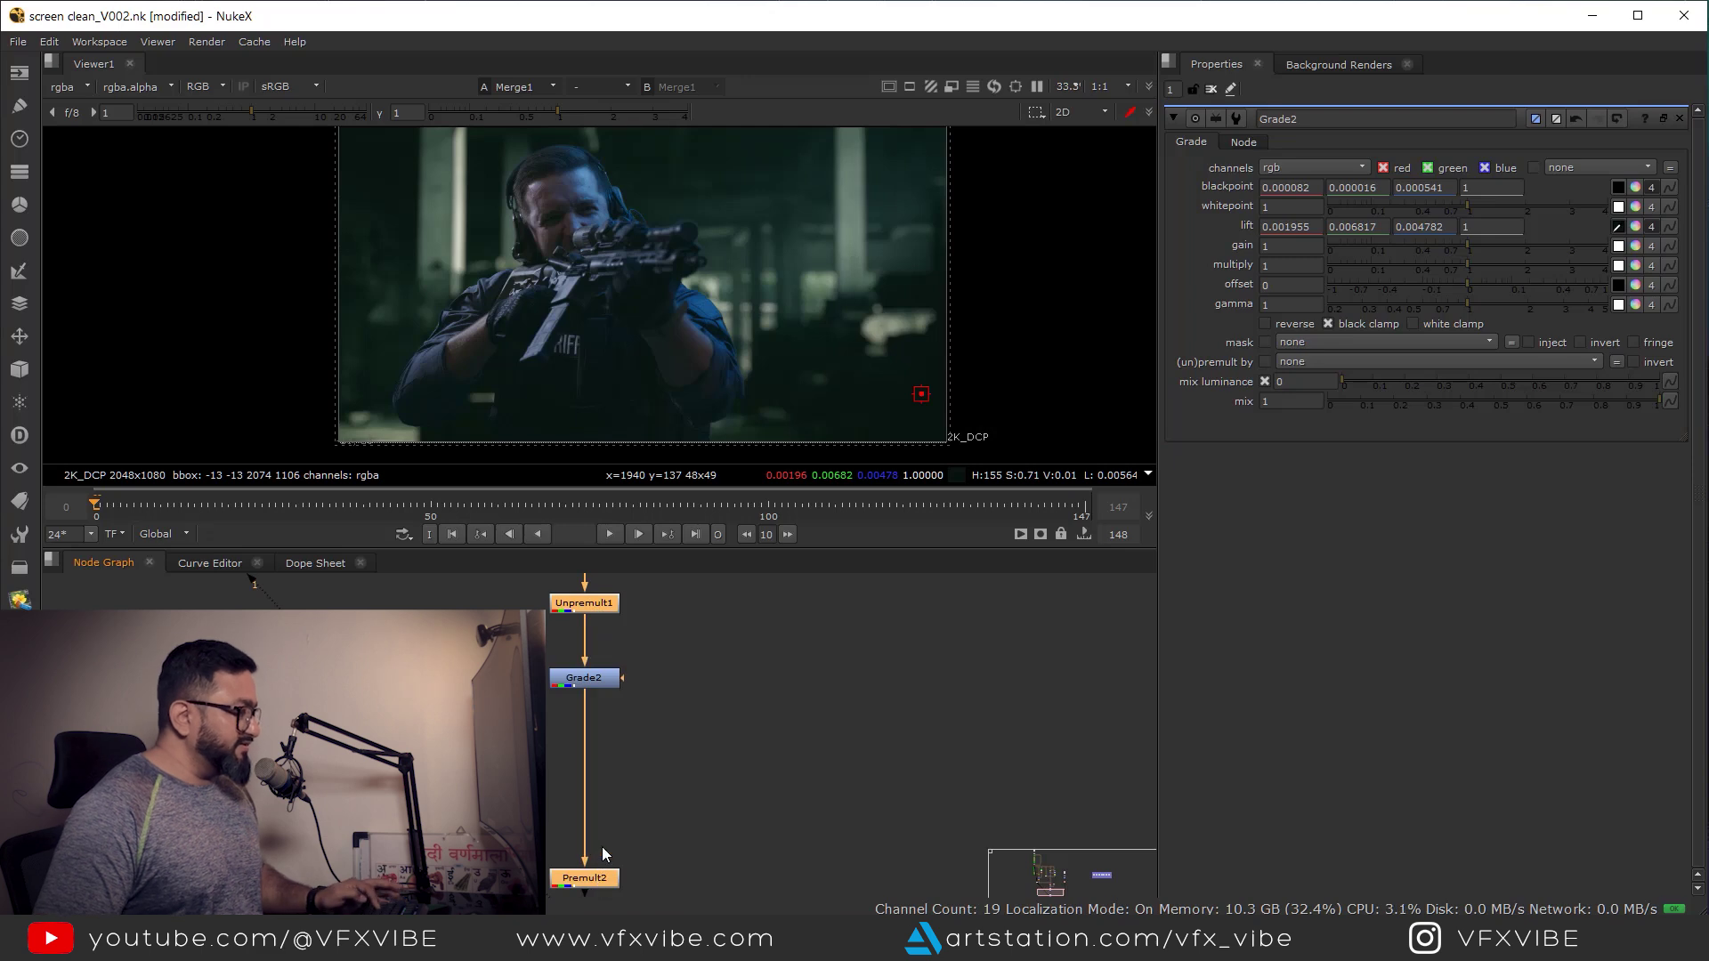
pyautogui.press('d')
pyautogui.click(588, 678)
pyautogui.press('1')
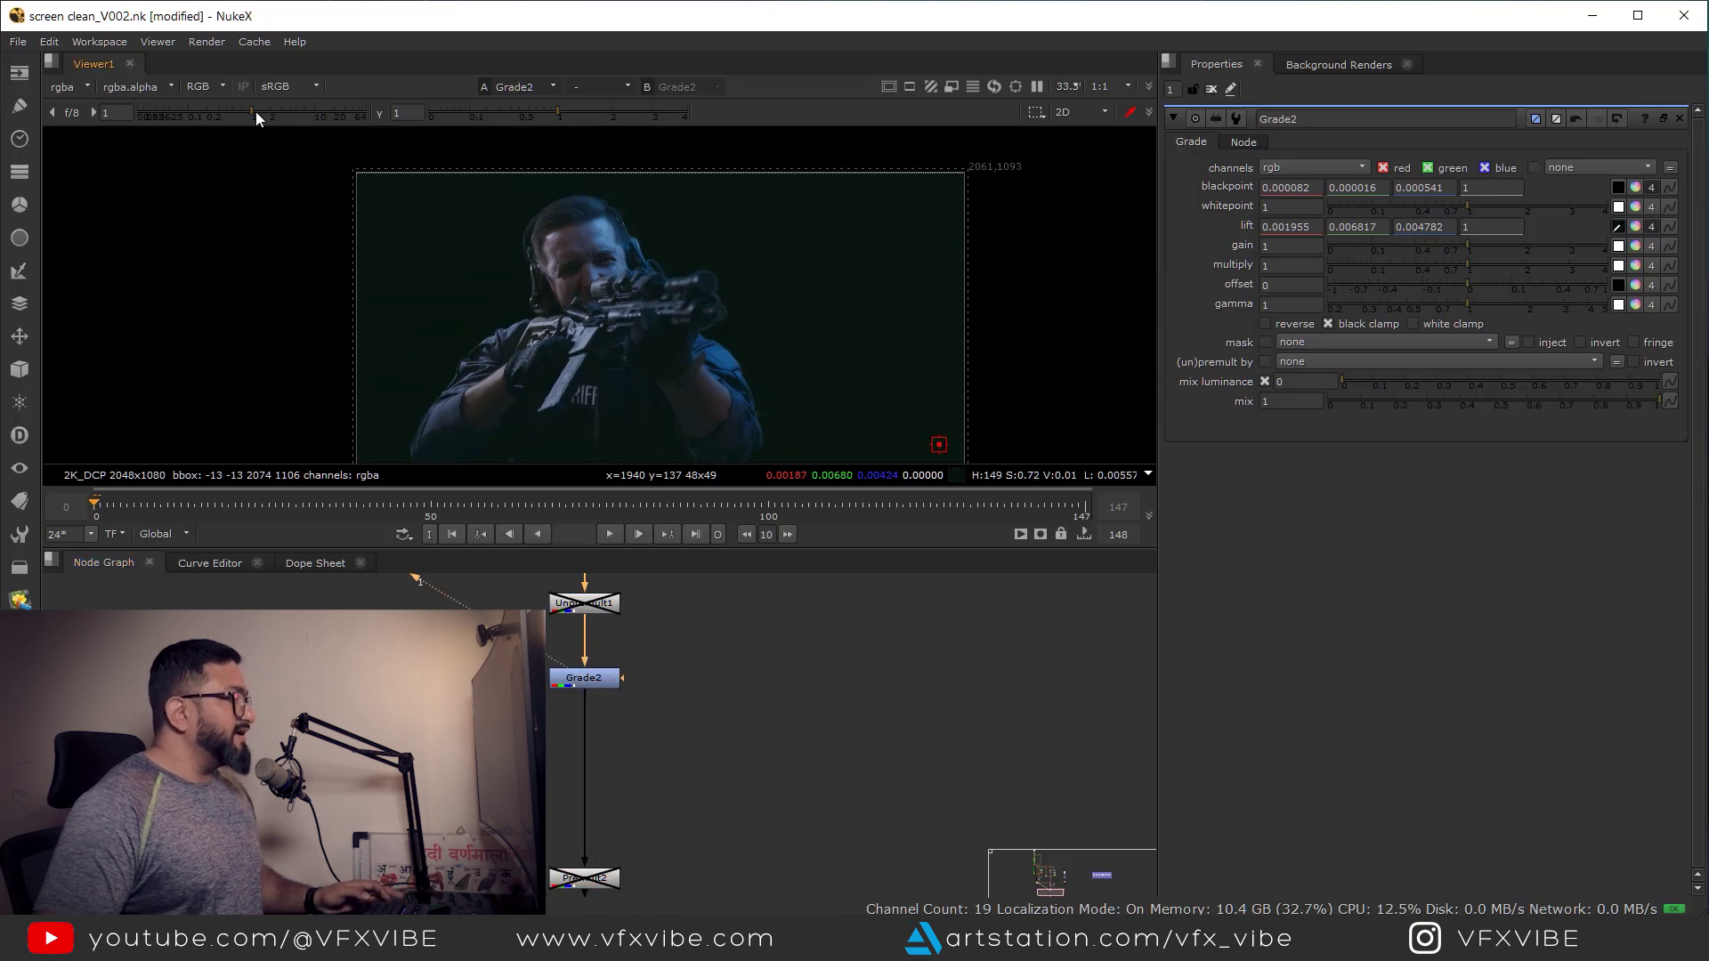
pyautogui.moveTo(254, 113); pyautogui.dragTo(322, 112)
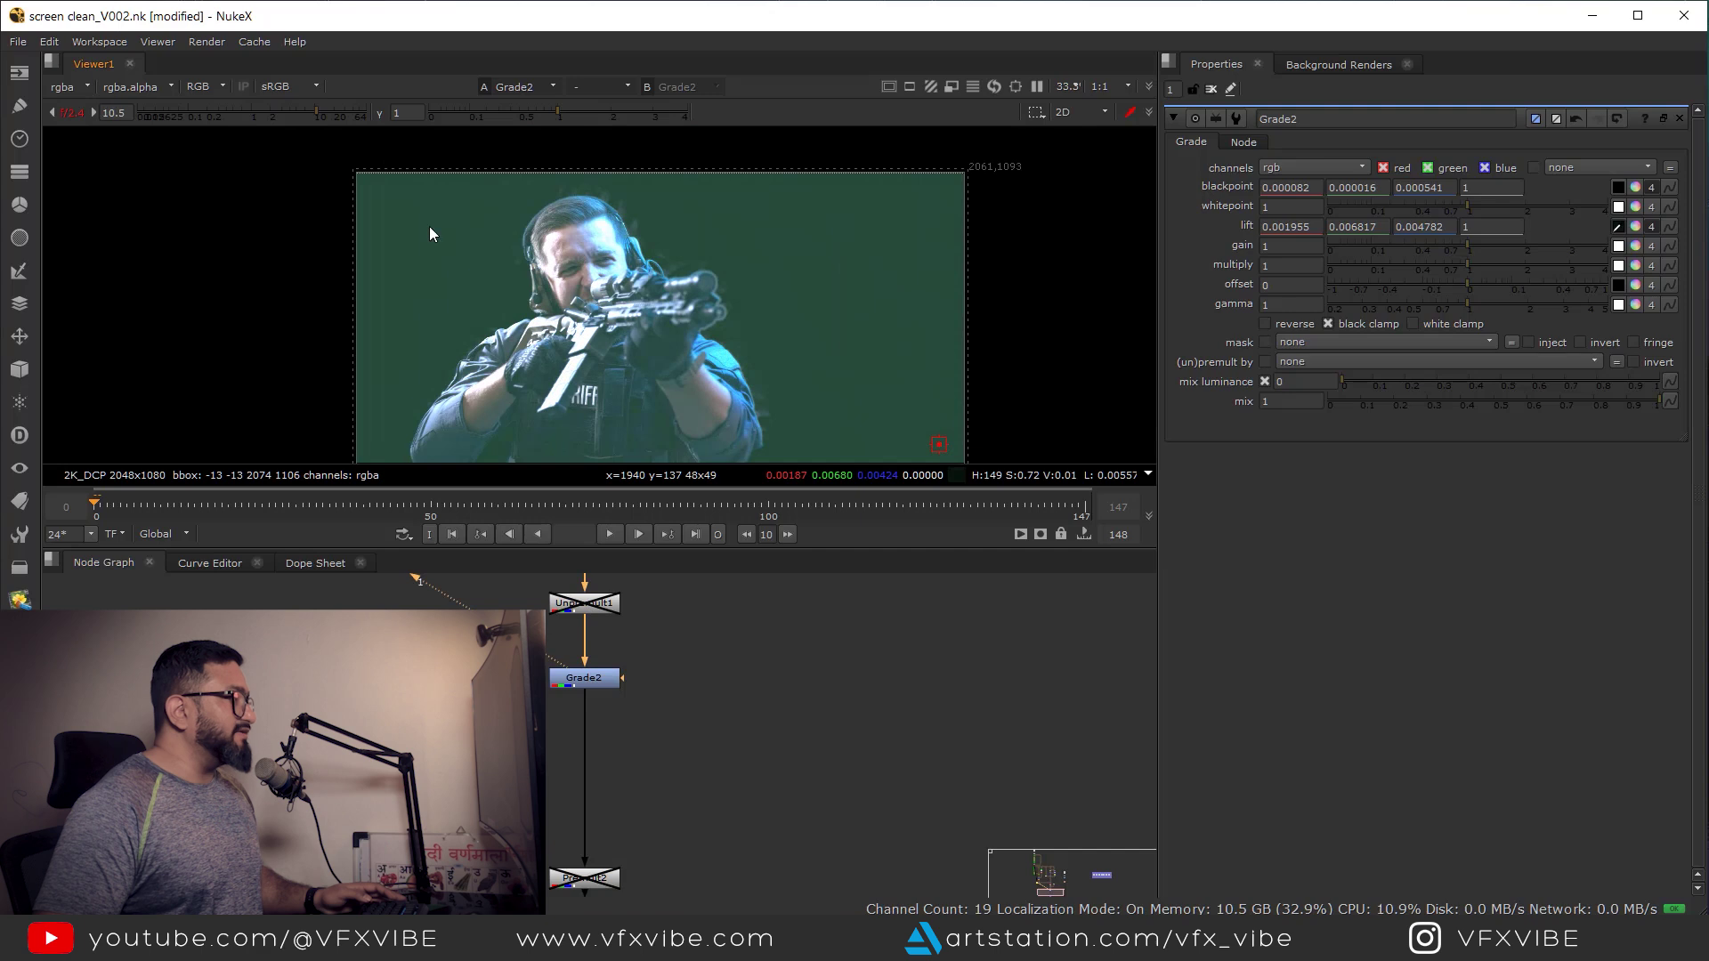
pyautogui.keyDown('ctrl'); pyautogui.click(281, 111); pyautogui.keyUp('ctrl')
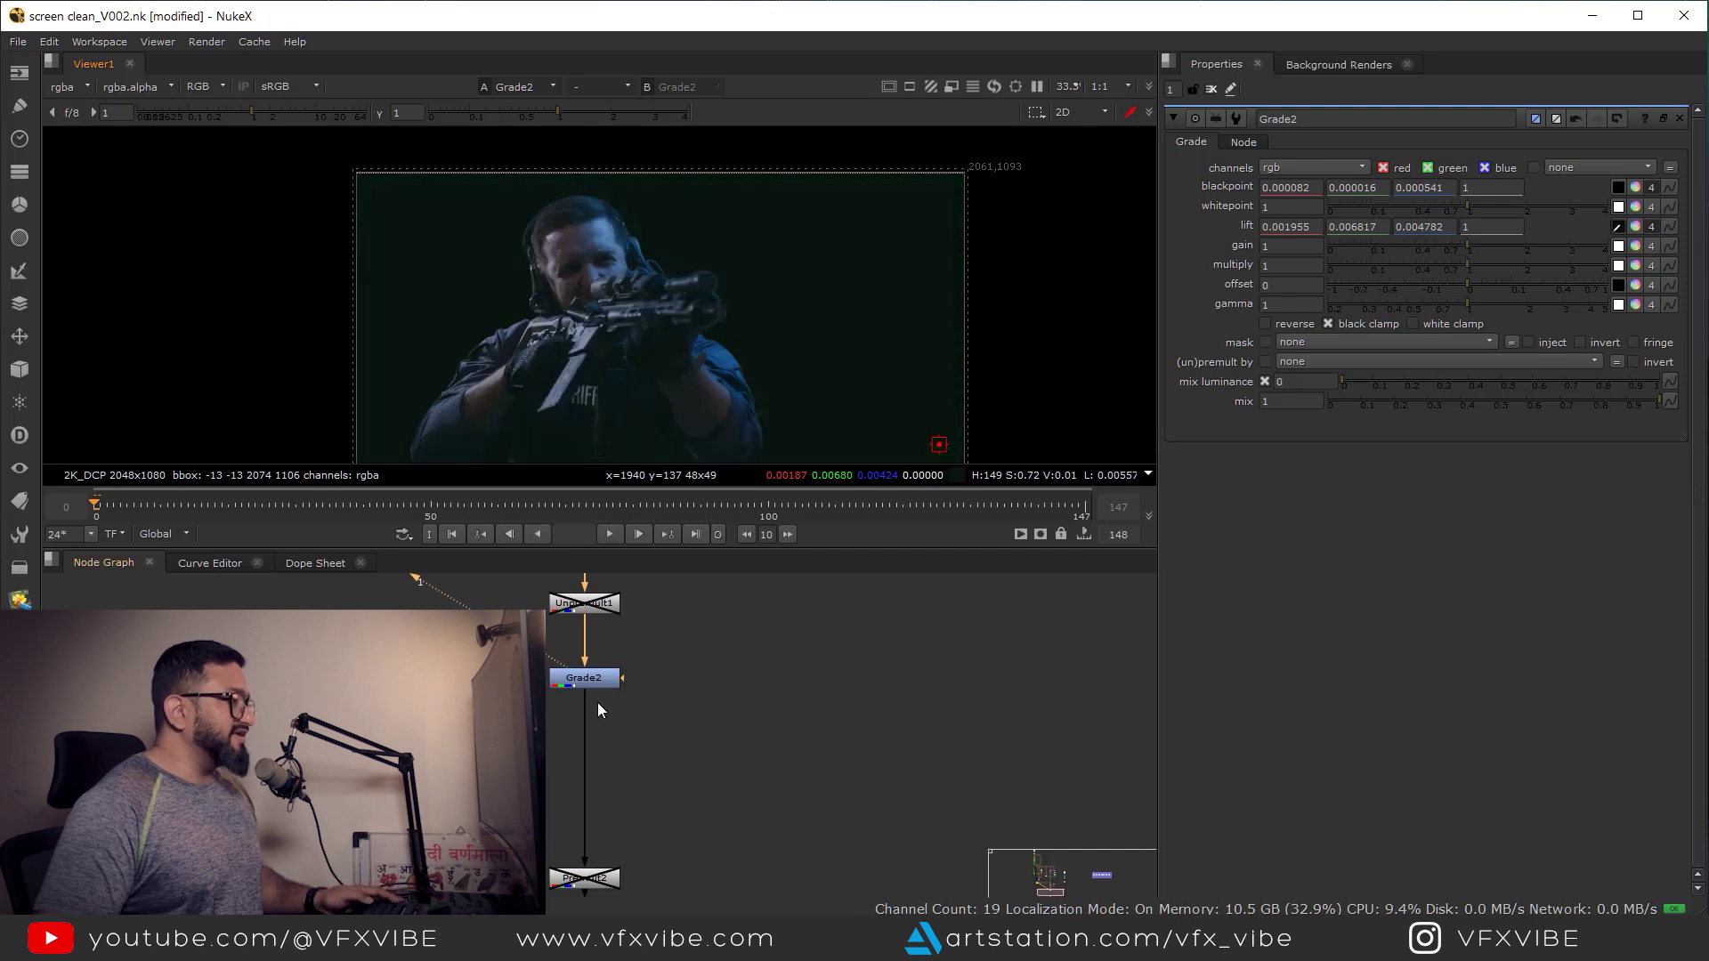
# - Re-enable Unpremult1 and Premult2
pyautogui.click(590, 610)
pyautogui.keyDown('shift'); pyautogui.click(590, 879); pyautogui.keyUp('shift')
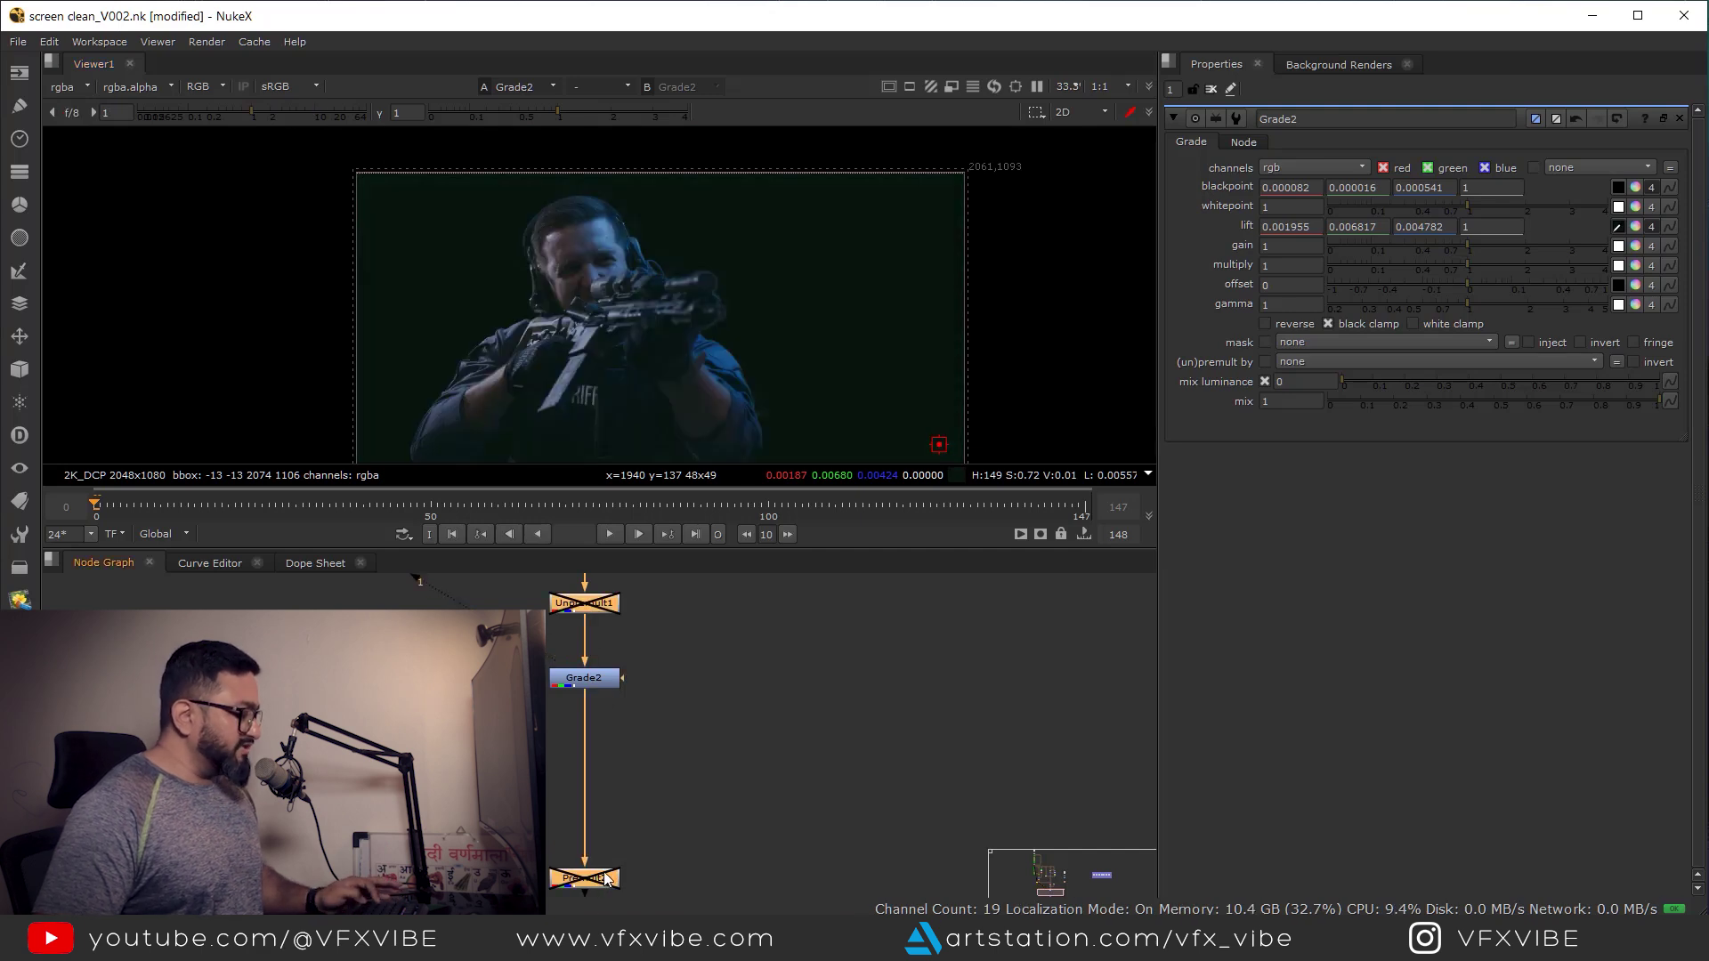
pyautogui.press('d')
# - View the Premult2 output with the viewer gain raised to 38, and return the gain to its default
pyautogui.moveTo(635, 814); pyautogui.dragTo(638, 759, button='middle')
pyautogui.press('1')
pyautogui.click(639, 759)
pyautogui.click(310, 116)
pyautogui.click(352, 113)
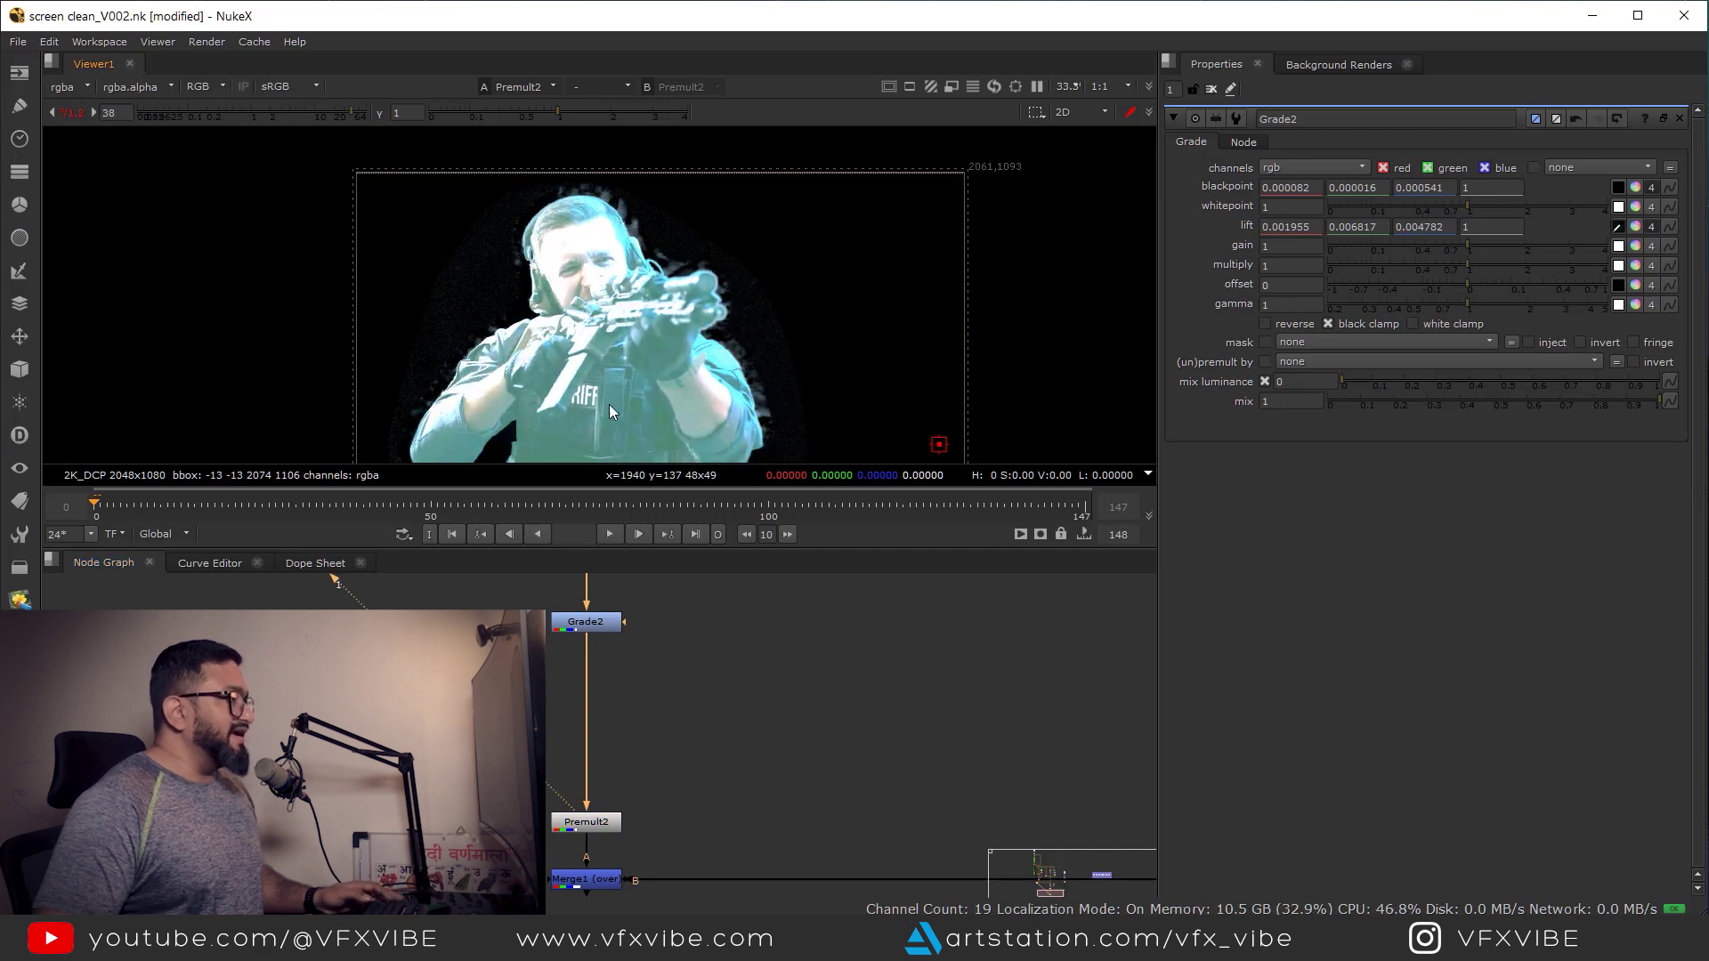
pyautogui.click(257, 114)
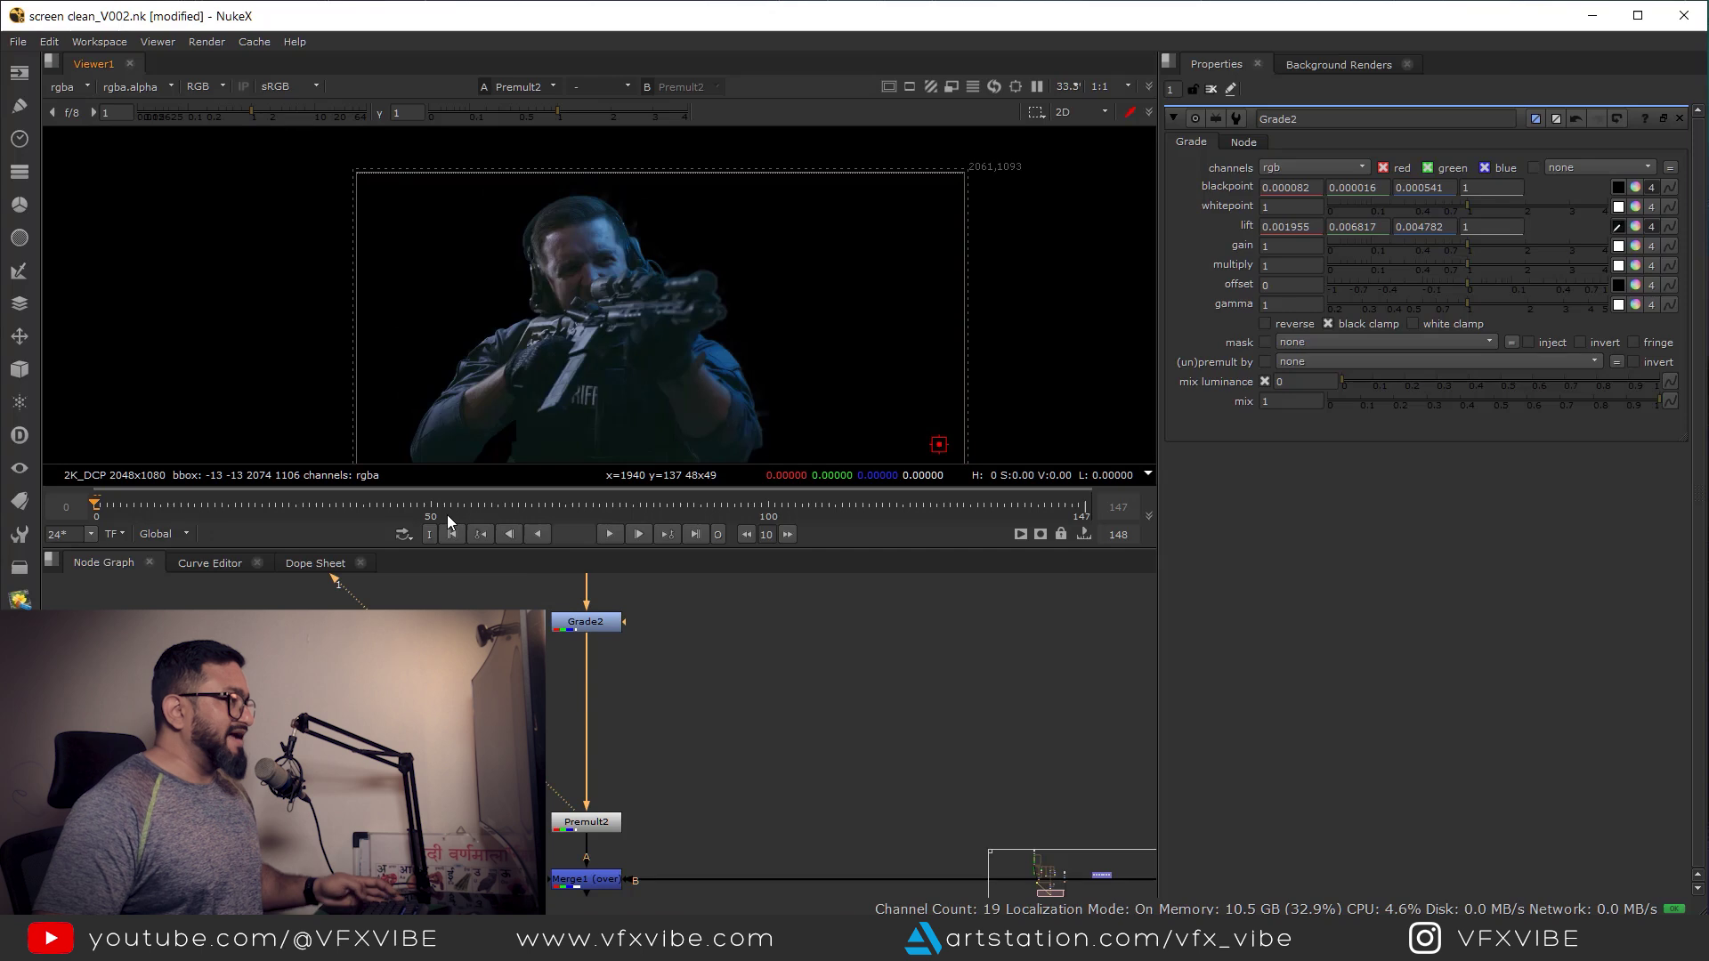
# - Inspect the Merge1 composite at full-window size to judge the foreground blacks against the background
pyautogui.scroll(-2, 655, 778)
pyautogui.click(589, 780)
pyautogui.press('1')
pyautogui.moveTo(655, 780); pyautogui.dragTo(606, 736, button='middle')
pyautogui.press('space')
pyautogui.moveTo(691, 622); pyautogui.dragTo(561, 614, button='middle')
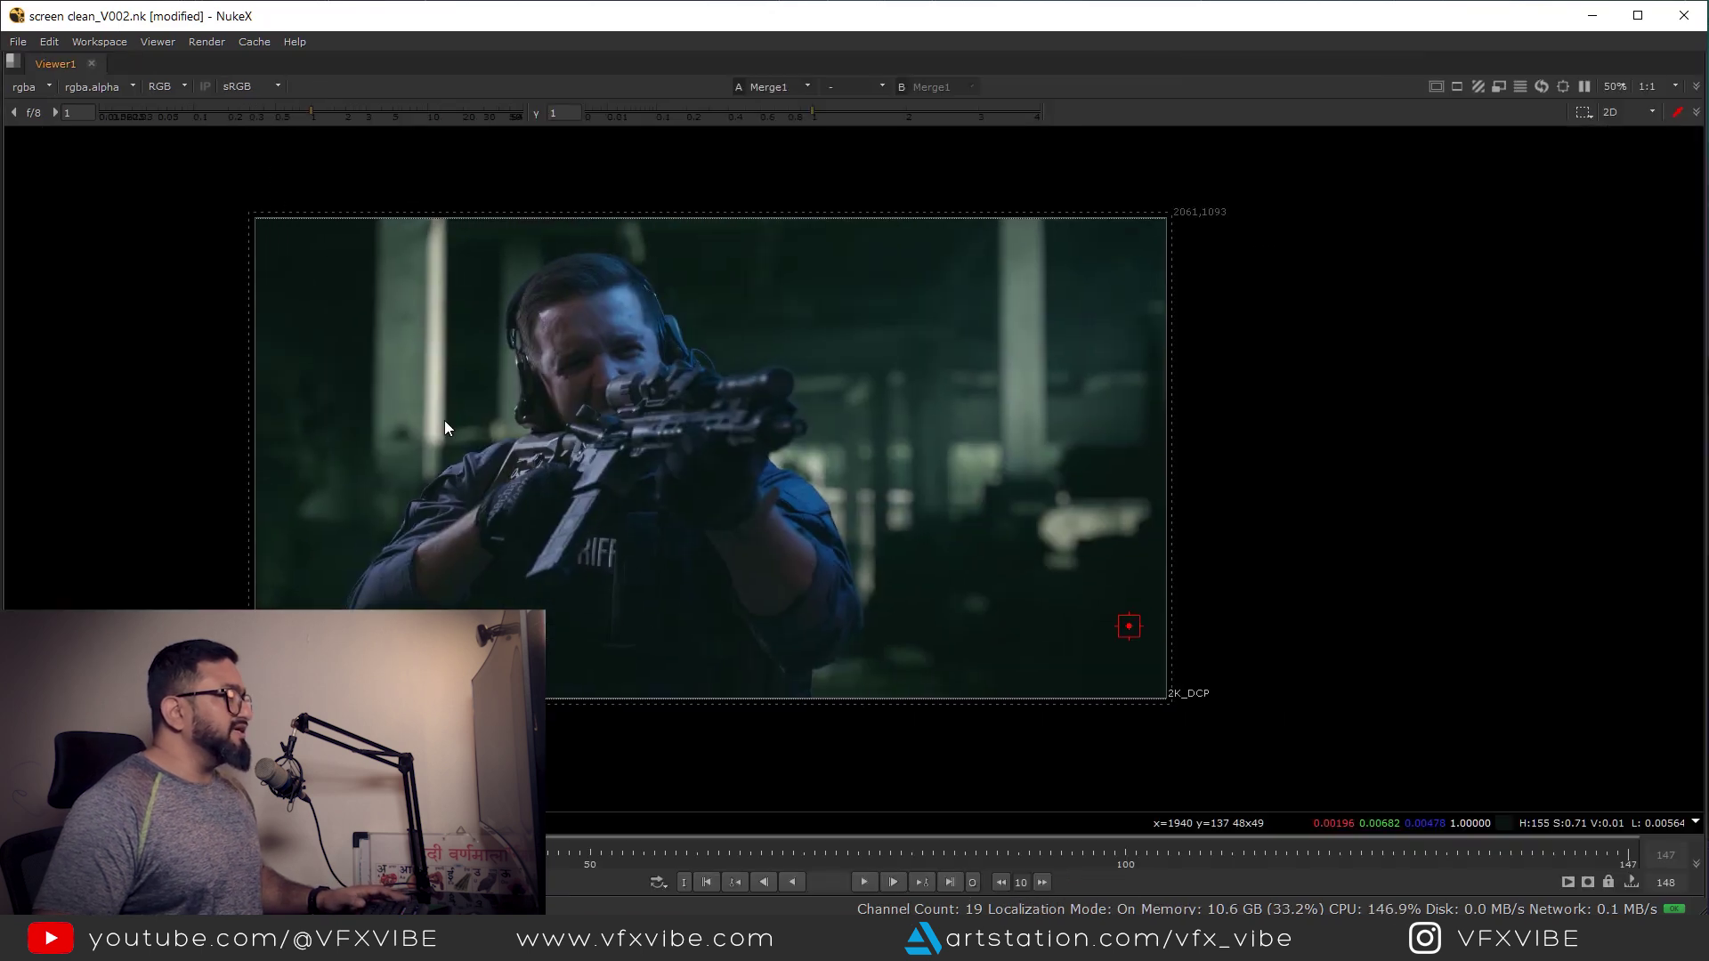
pyautogui.press('space')
pyautogui.press('space')
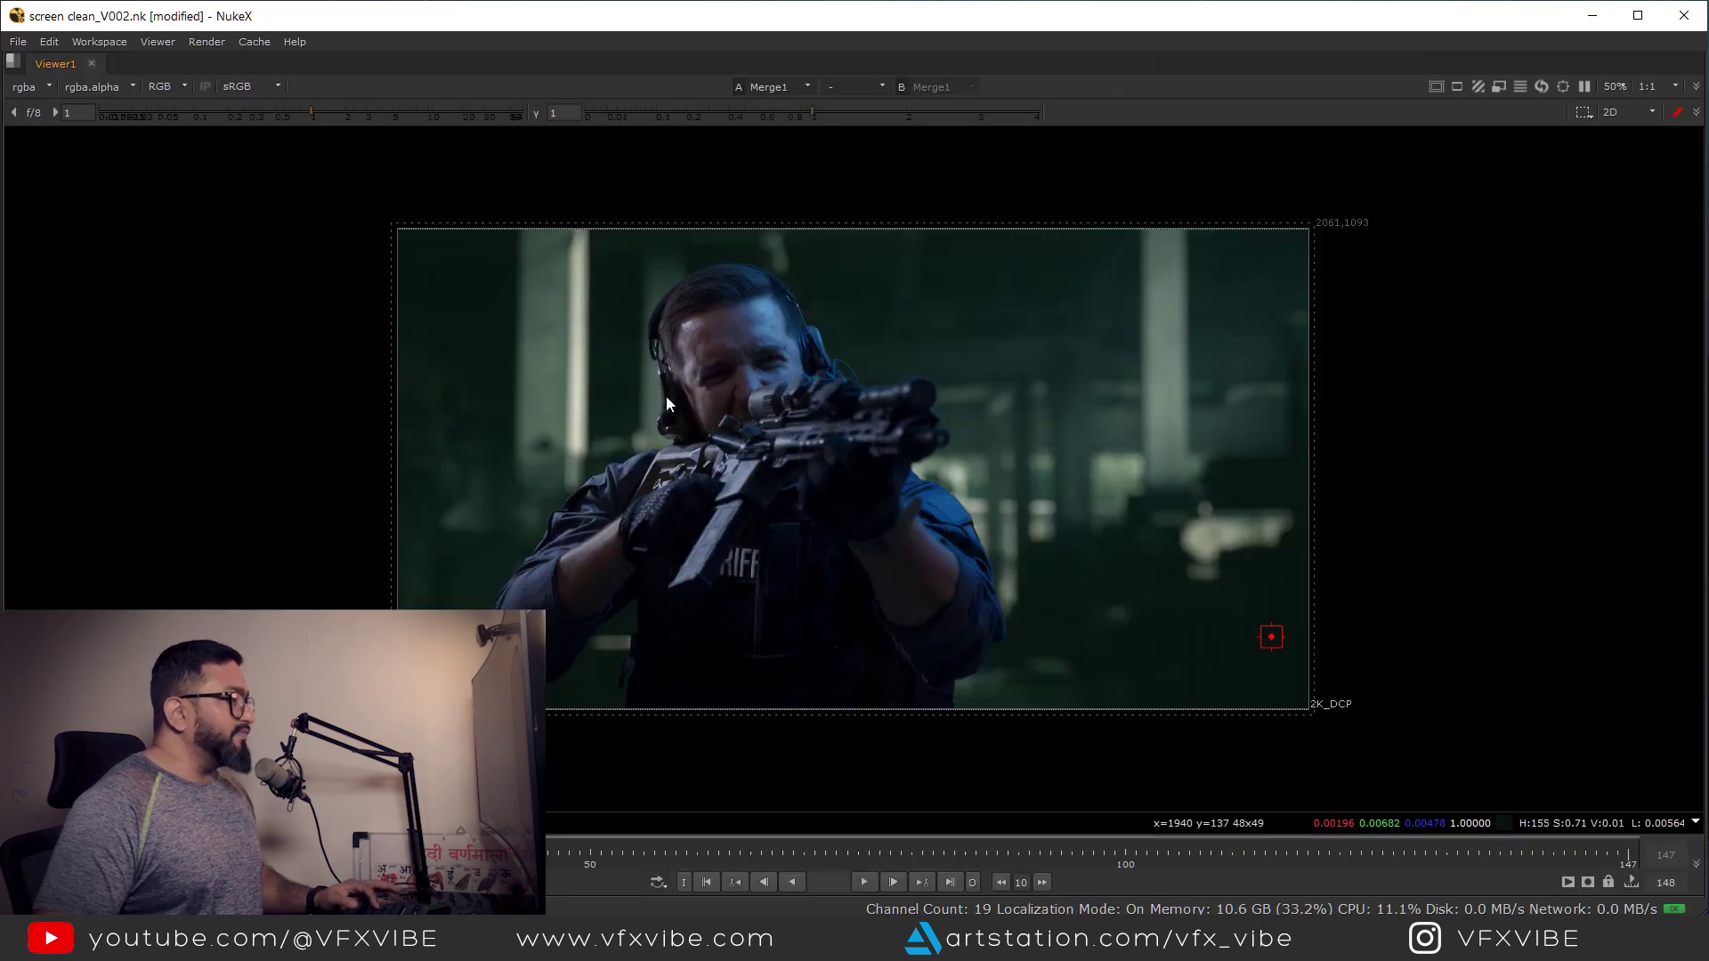
pyautogui.moveTo(666, 397); pyautogui.dragTo(707, 351, button='middle')
pyautogui.moveTo(827, 558); pyautogui.dragTo(637, 621, button='middle')
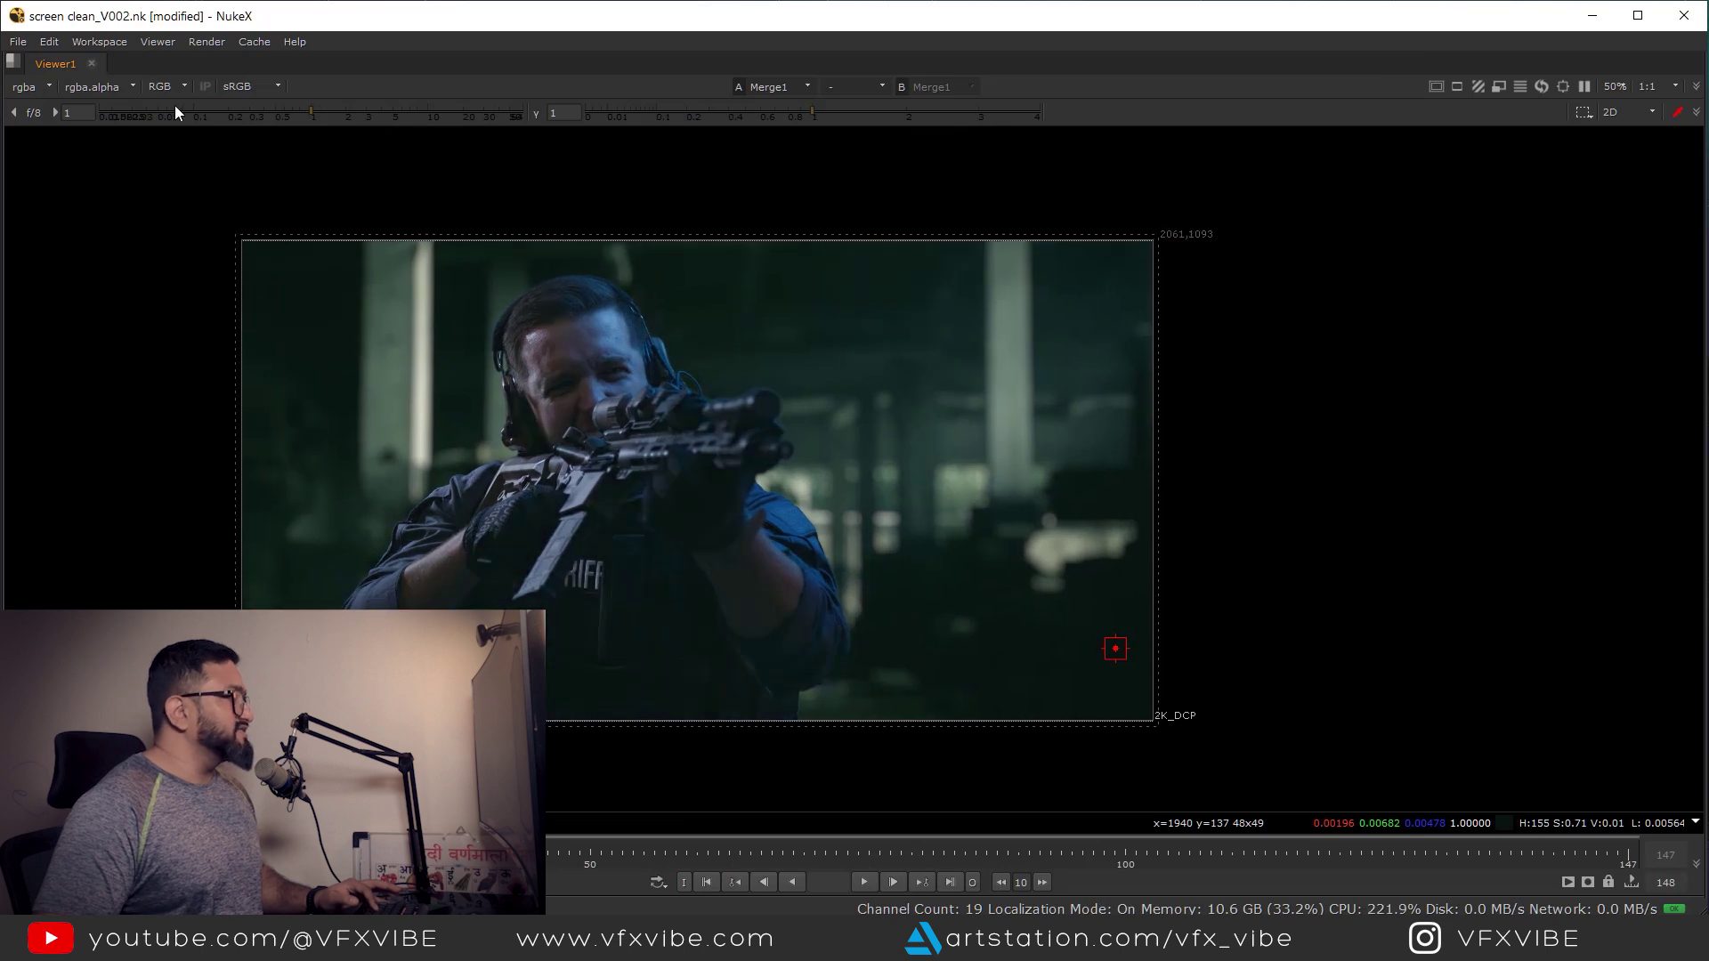
# - Check the composite's black levels with the viewer gain raised, restore the default gain, and return to the full workspace layout
pyautogui.moveTo(313, 110); pyautogui.dragTo(501, 142)
pyautogui.keyDown('ctrl'); pyautogui.click(501, 114); pyautogui.keyUp('ctrl')
pyautogui.press('space')
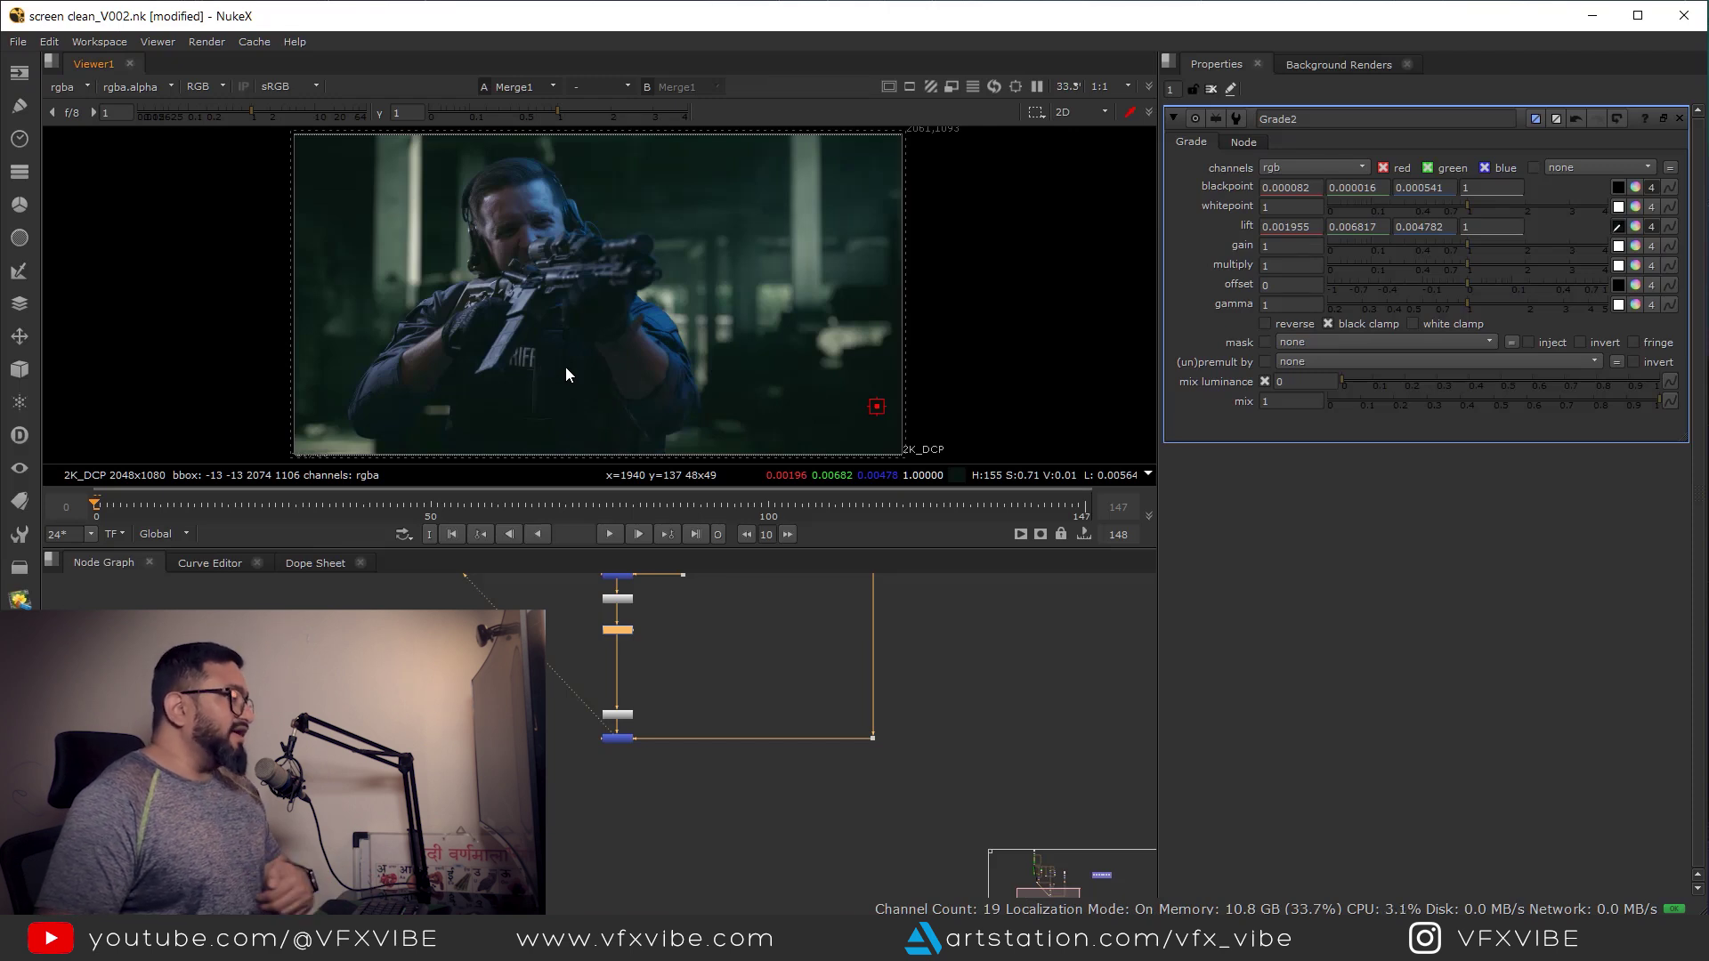
# - Lower the viewer gamma to 0.21 and examine where the brightest highlights fall on the officer and in the background
pyautogui.scroll(5, 554, 268)
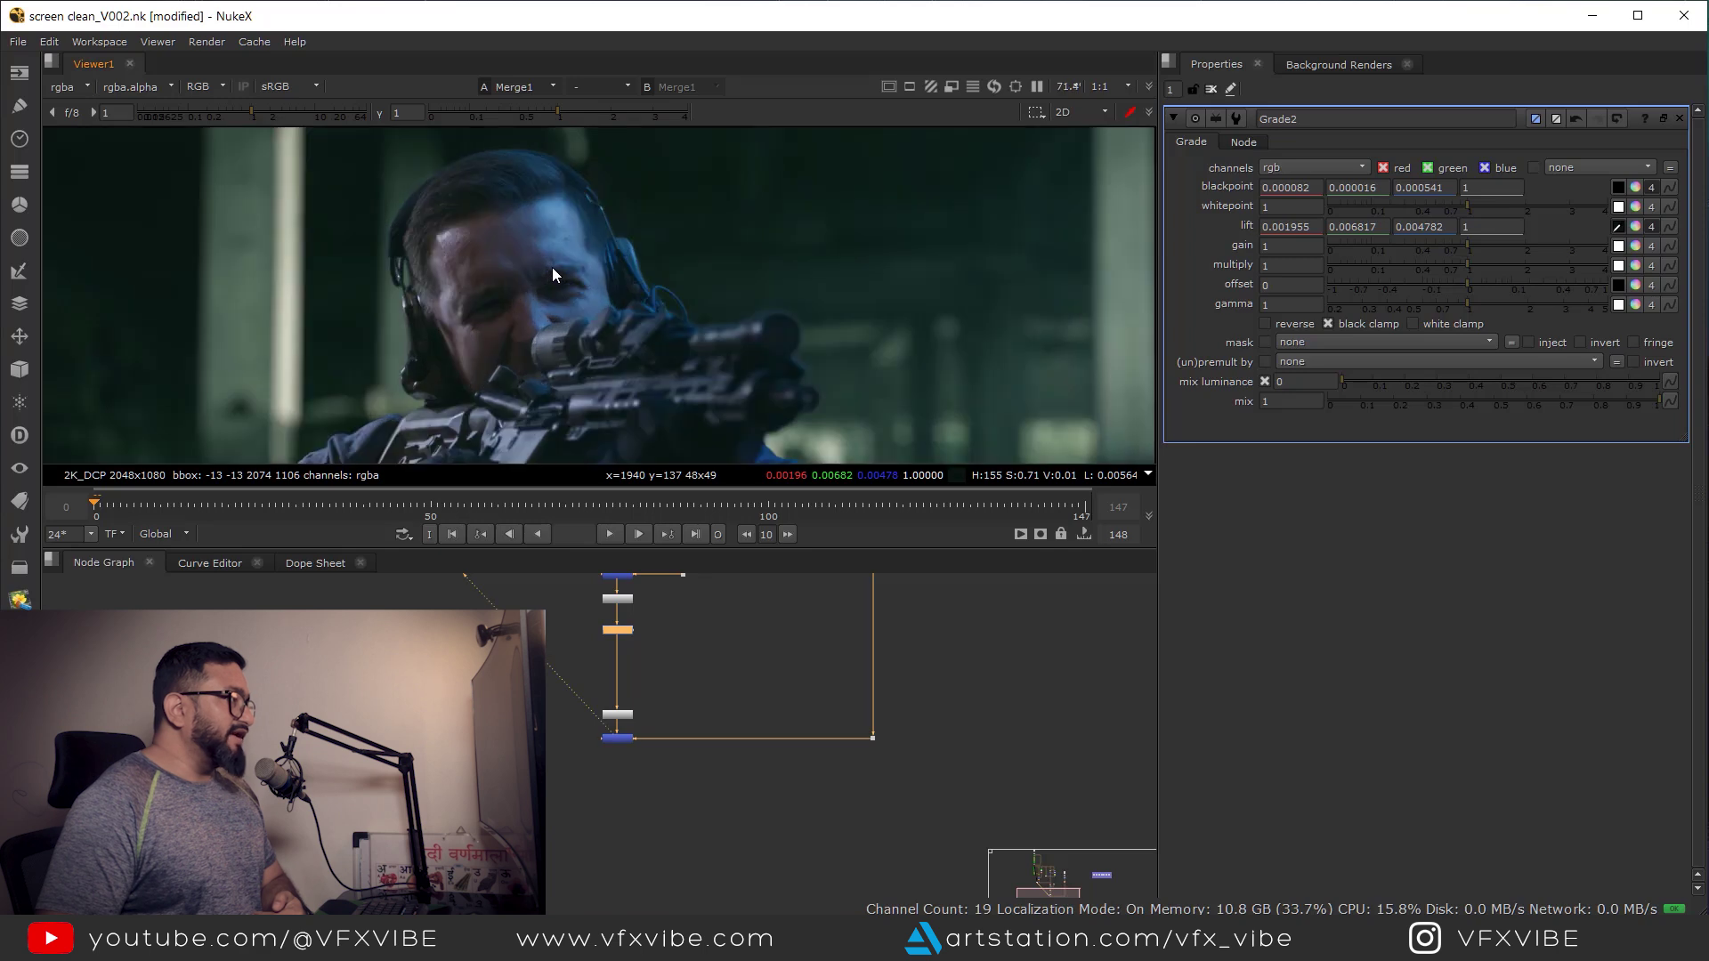
pyautogui.moveTo(552, 275); pyautogui.dragTo(657, 240, button='middle')
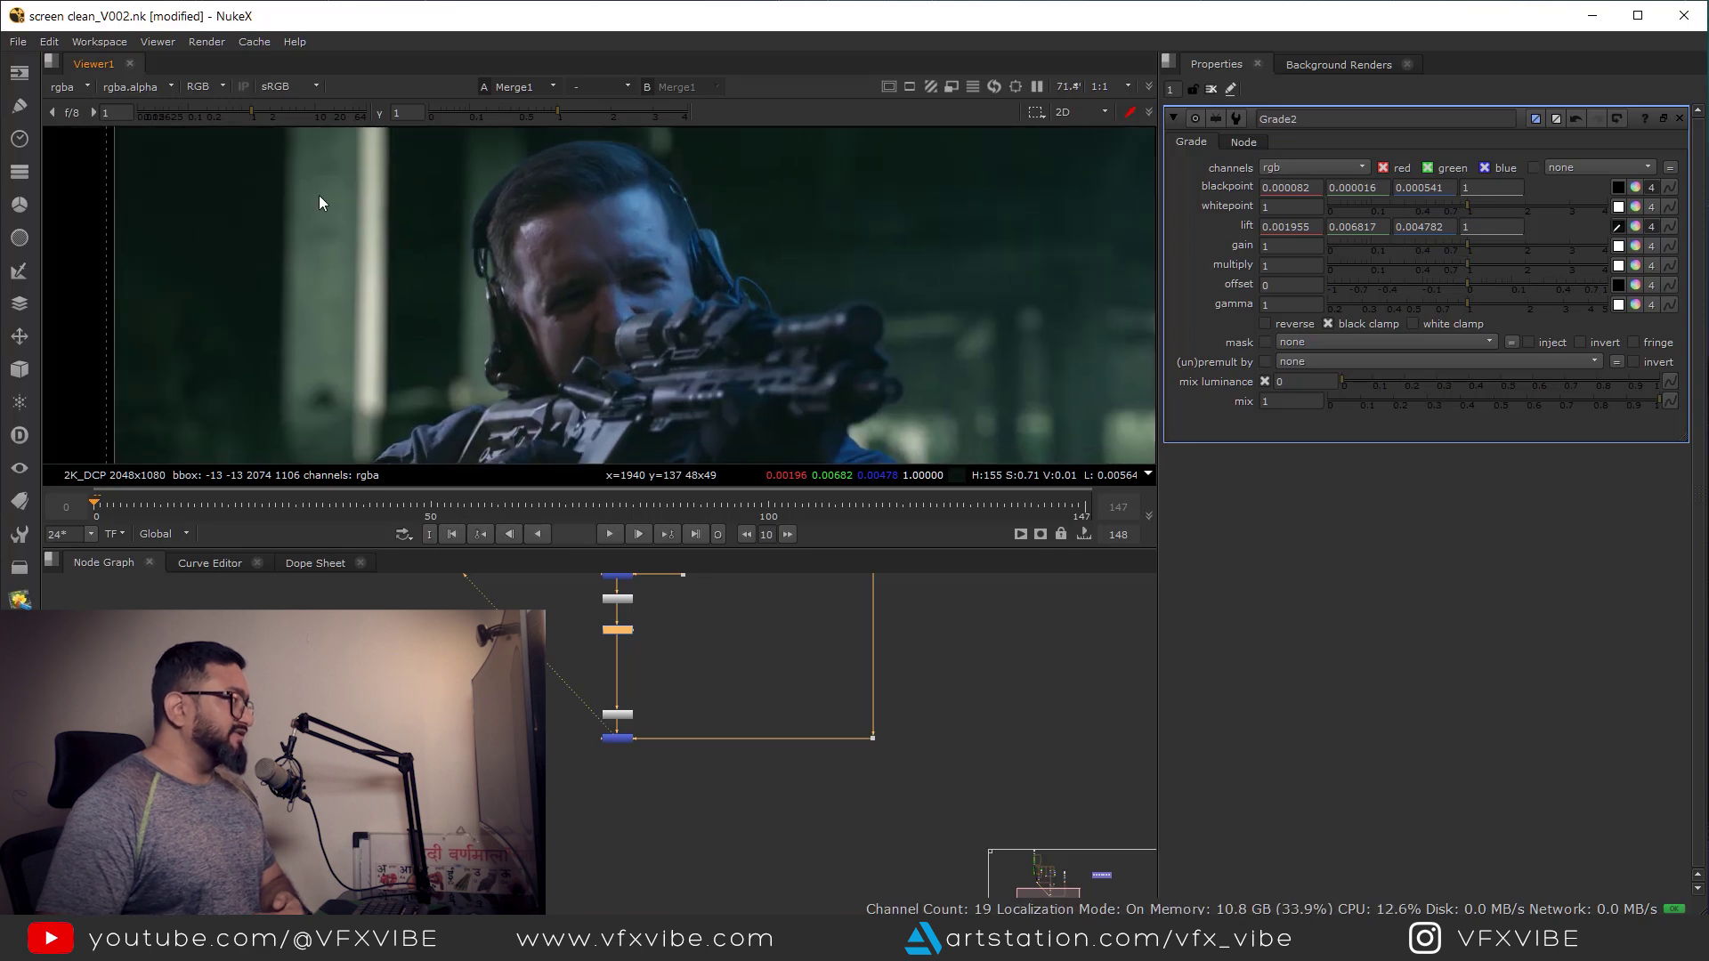
pyautogui.moveTo(562, 105); pyautogui.dragTo(486, 114)
pyautogui.scroll(6, 641, 228)
pyautogui.scroll(-7, 610, 305)
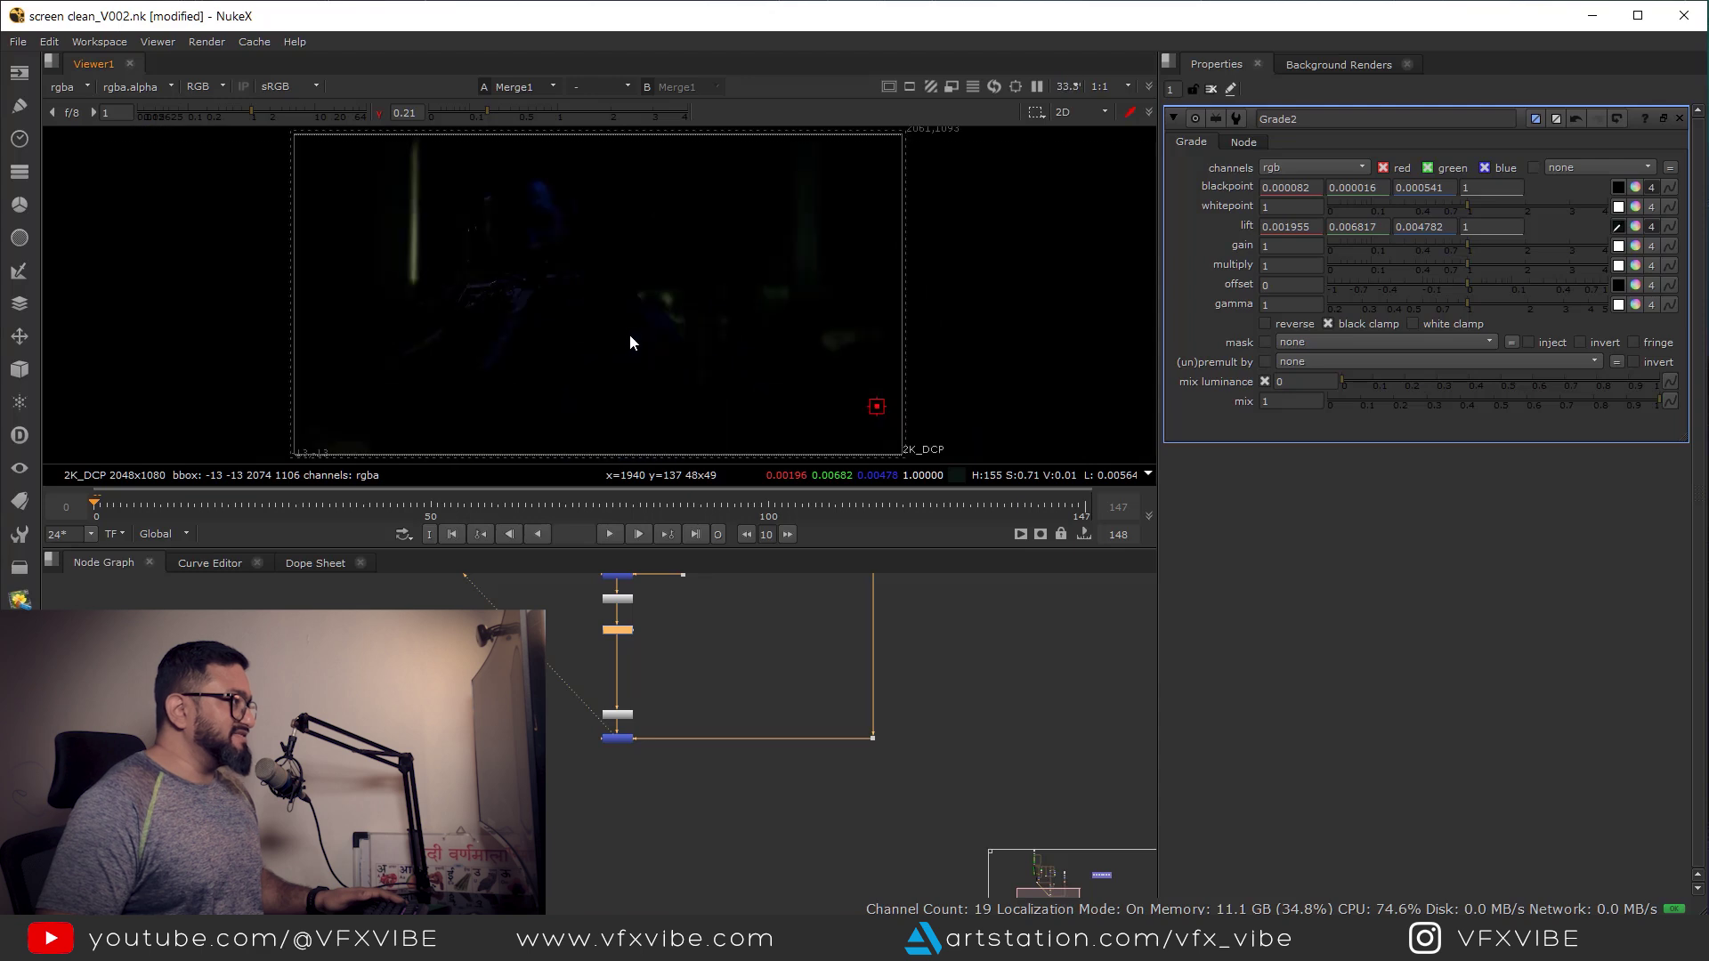
pyautogui.scroll(1, 533, 347)
pyautogui.scroll(6, 532, 353)
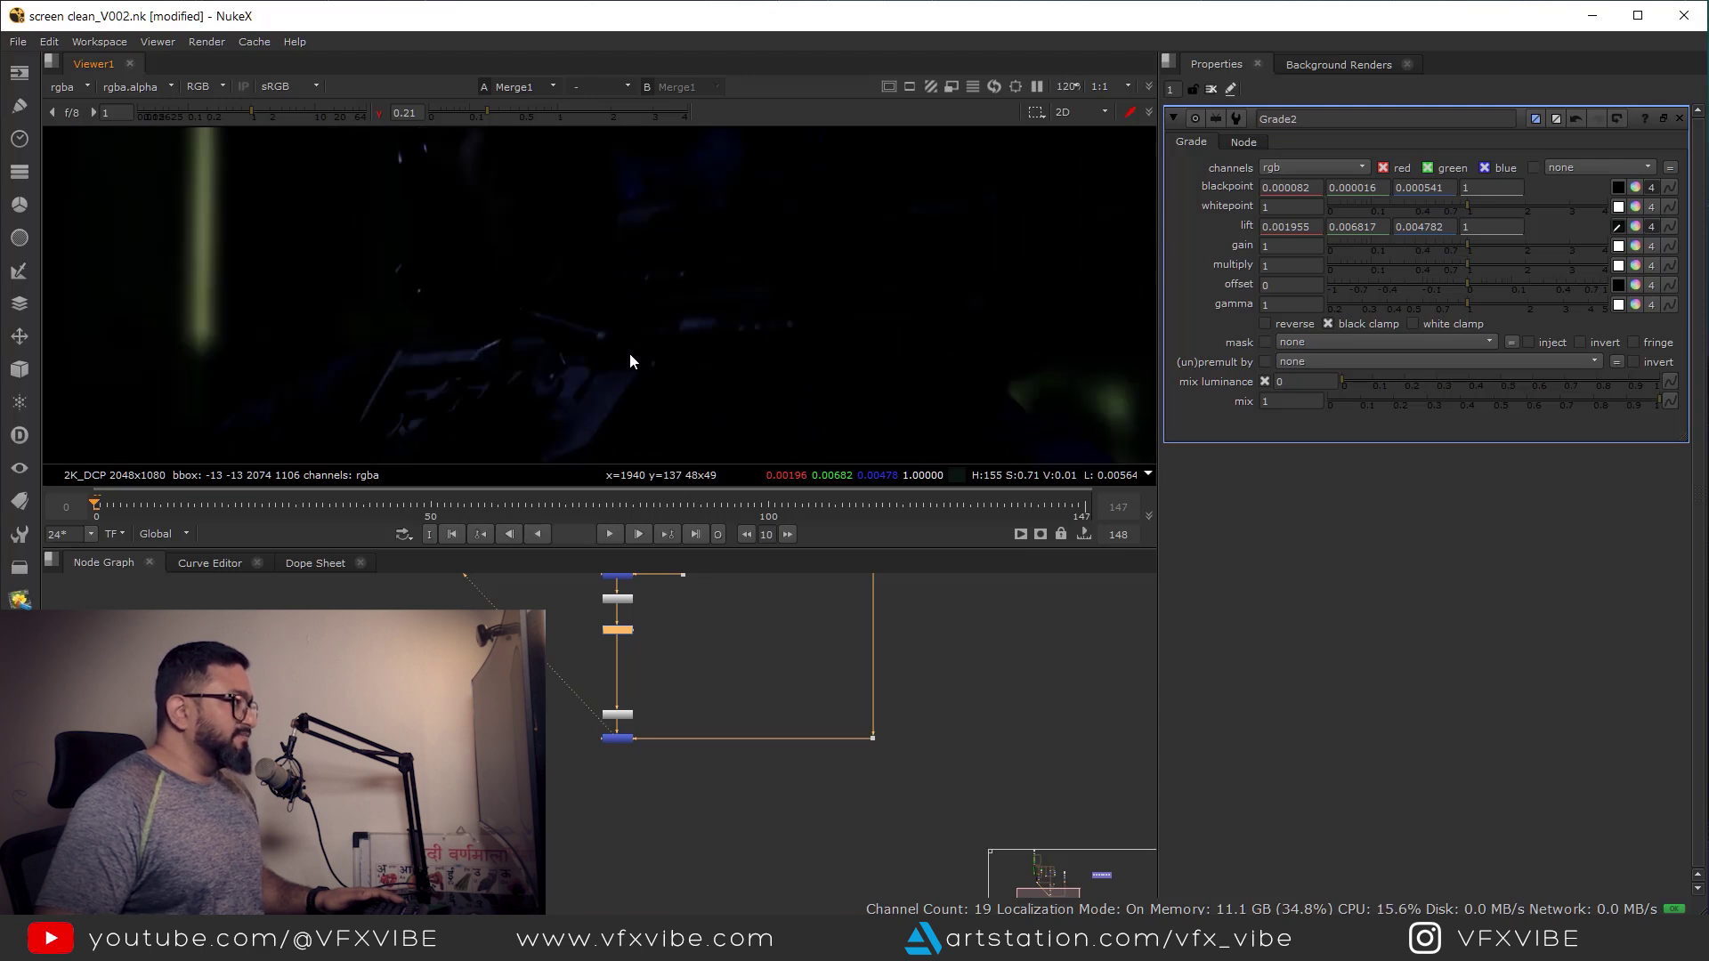
pyautogui.scroll(-6, 624, 345)
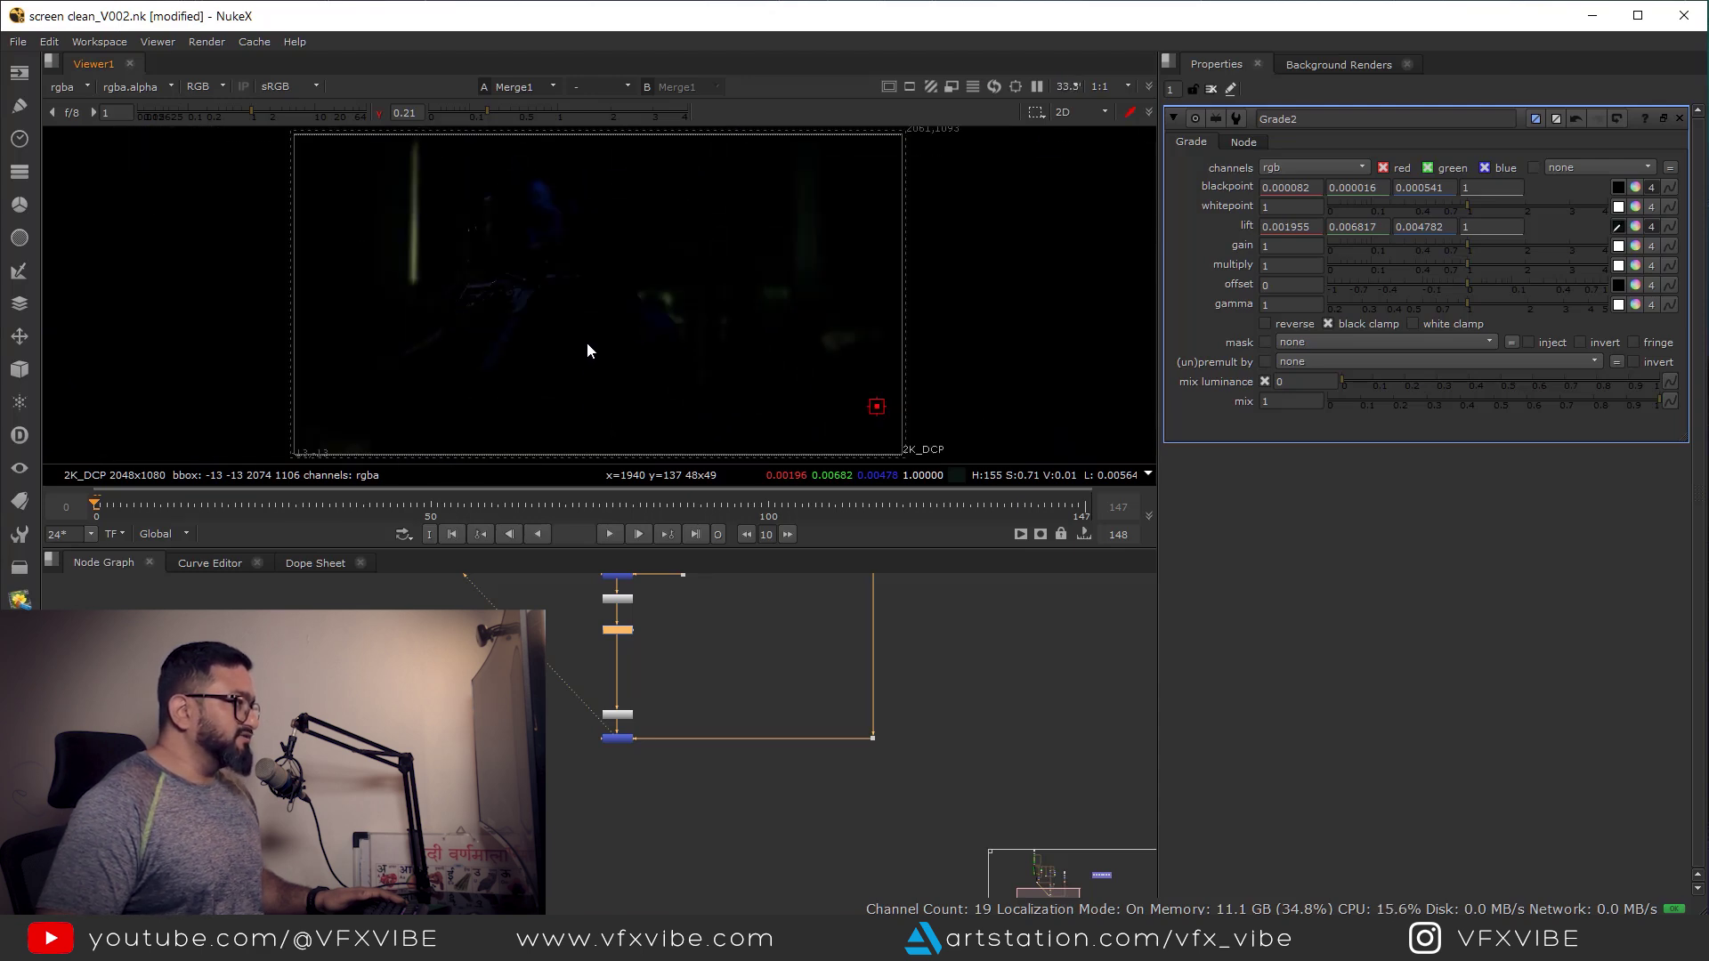
pyautogui.scroll(5, 623, 339)
pyautogui.scroll(2, 650, 303)
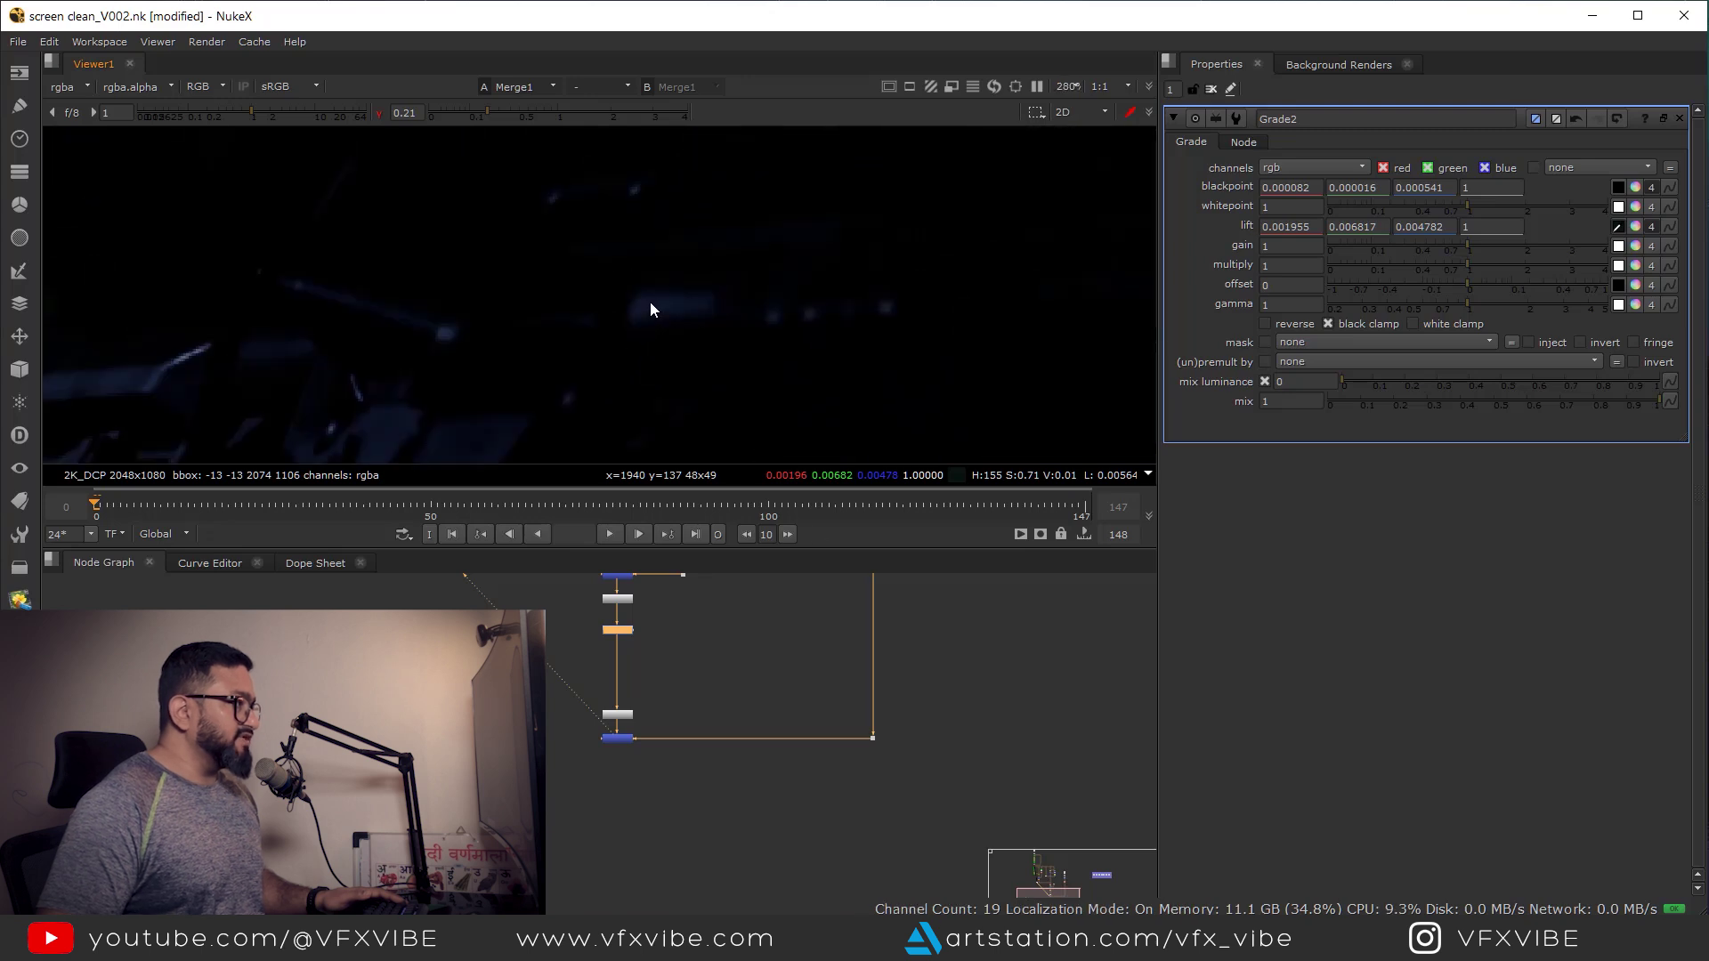
pyautogui.scroll(-3, 748, 280)
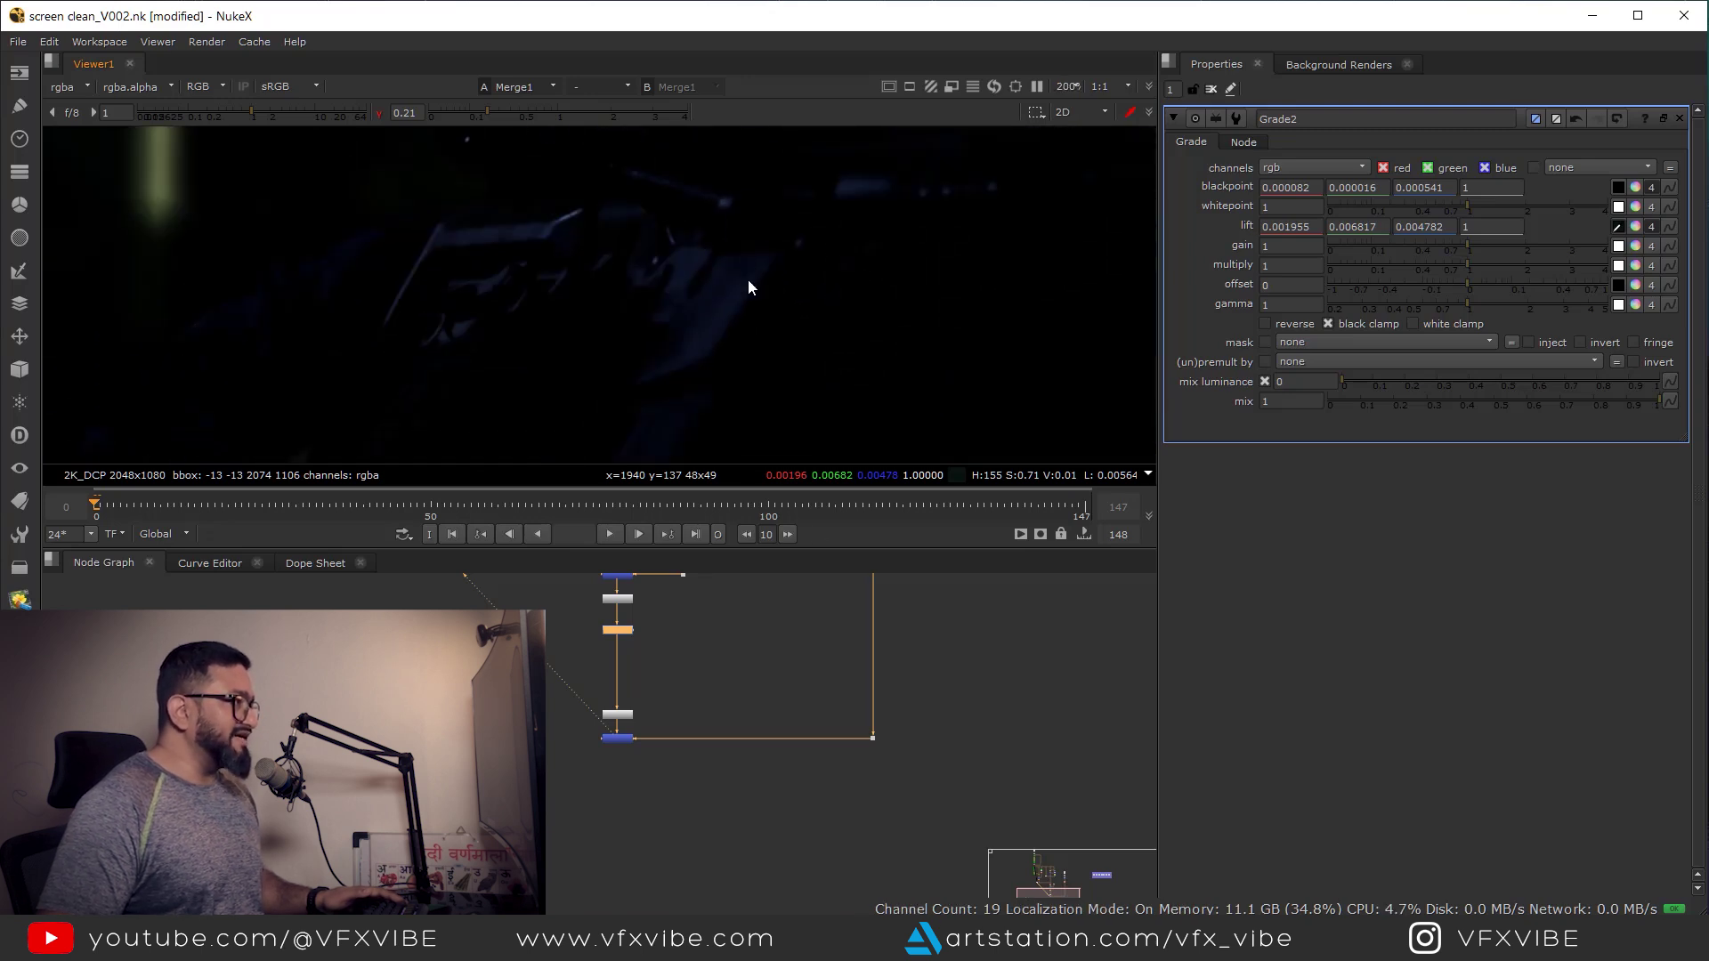
pyautogui.scroll(-4, 712, 374)
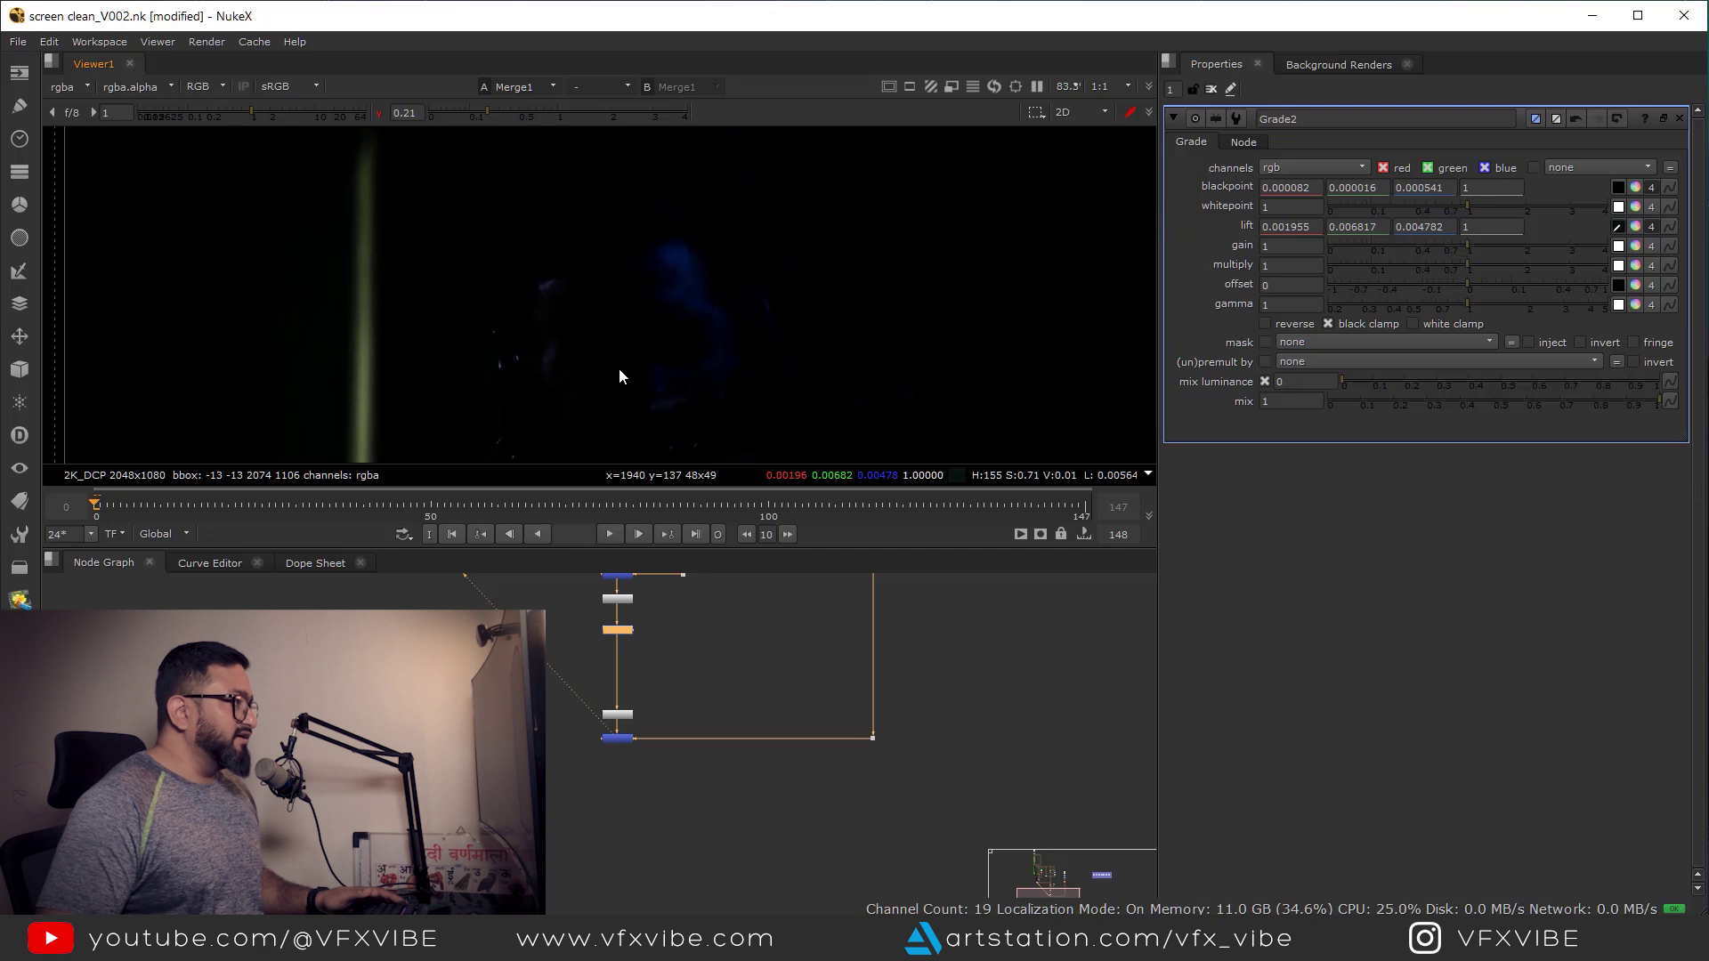
# - Disable Grade2 and sample its whitepoint from the brightest area of the officer's forehead
pyautogui.scroll(3, 623, 632)
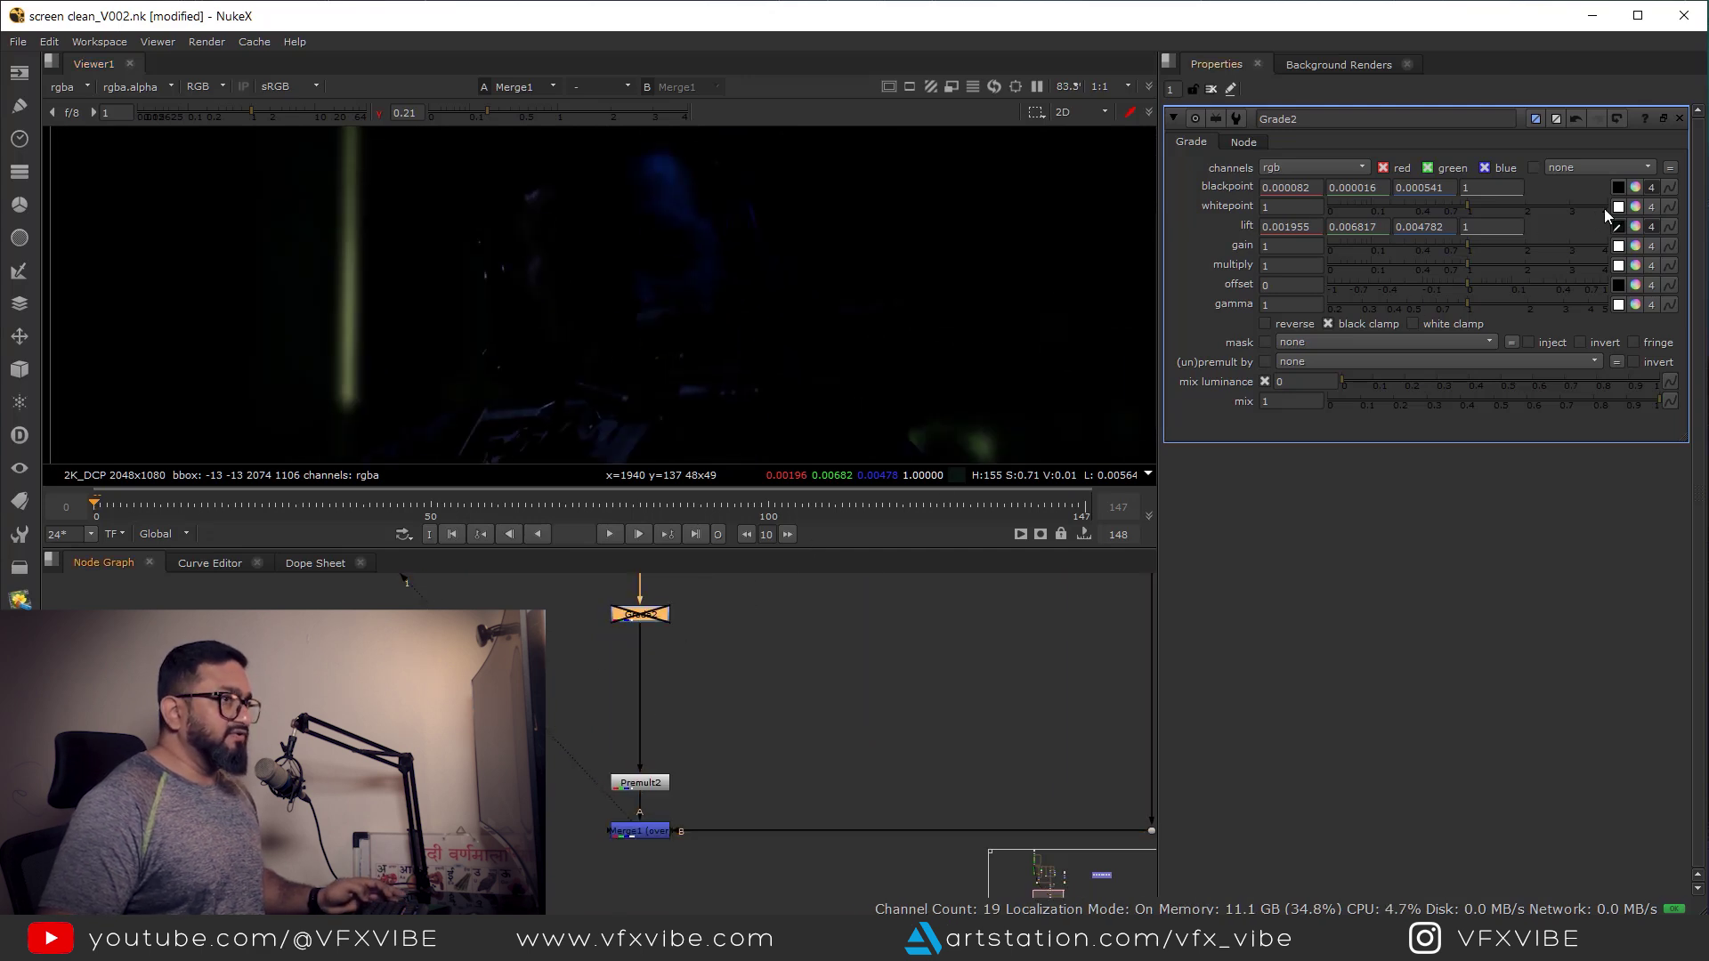
pyautogui.scroll(-2, 644, 263)
pyautogui.scroll(5, 698, 217)
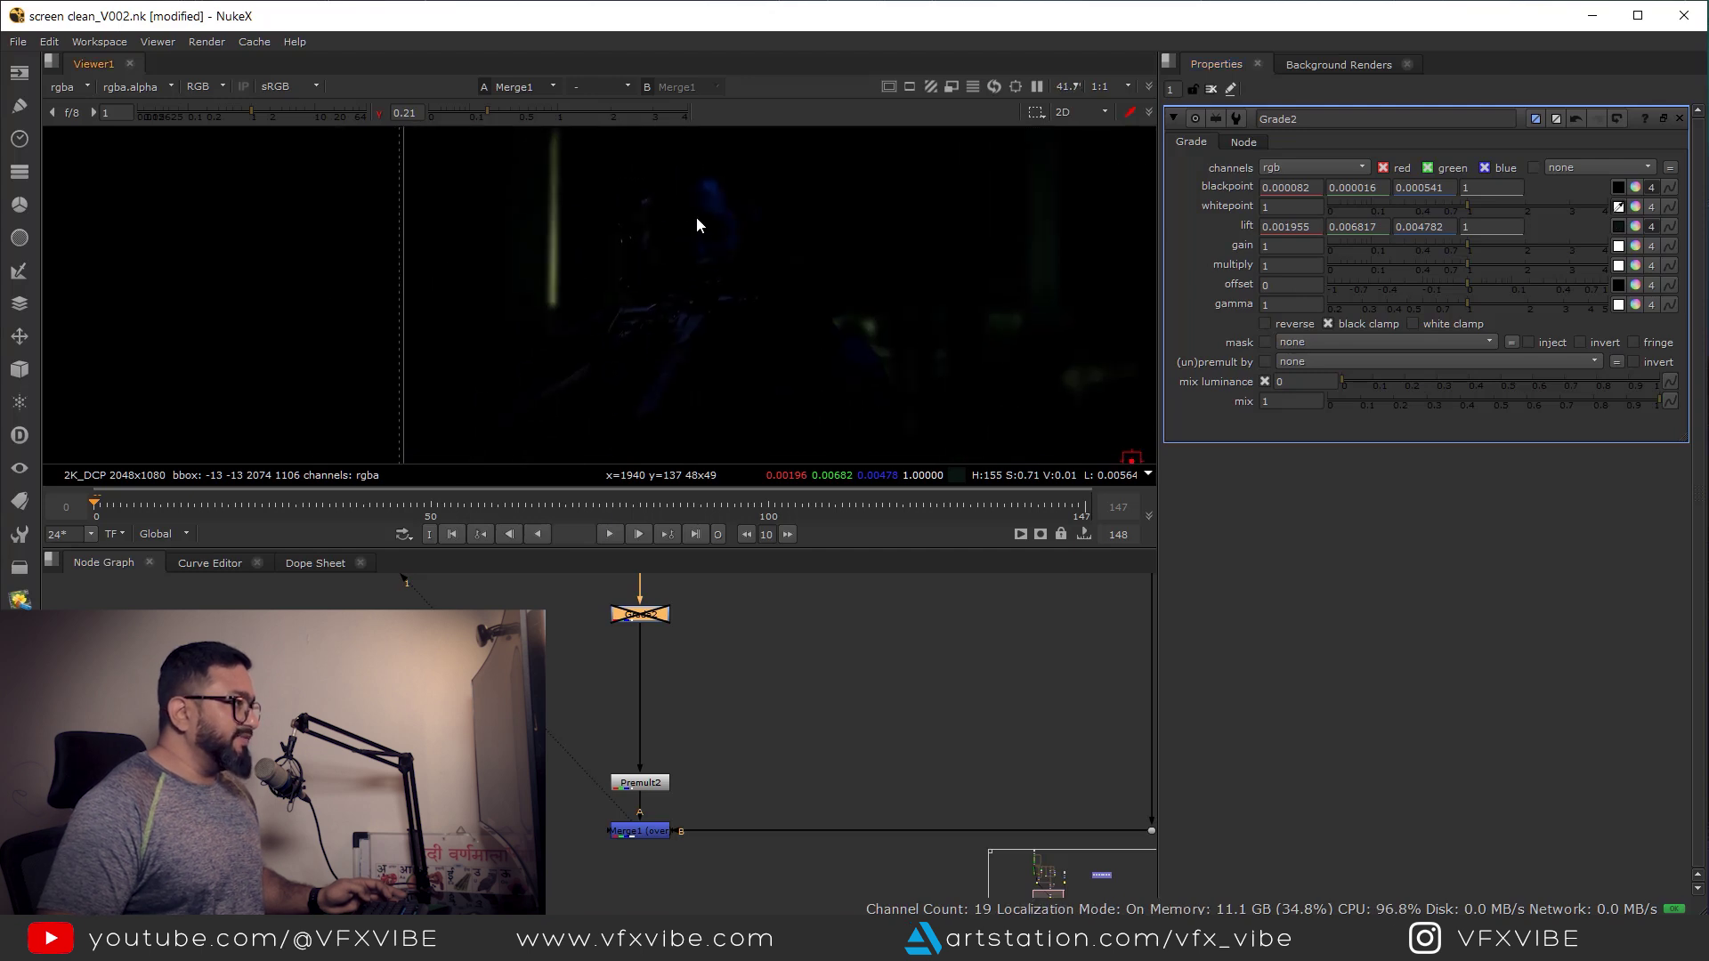
pyautogui.scroll(2, 732, 169)
pyautogui.moveTo(732, 170); pyautogui.dragTo(772, 353, button='middle')
pyautogui.scroll(4, 785, 304)
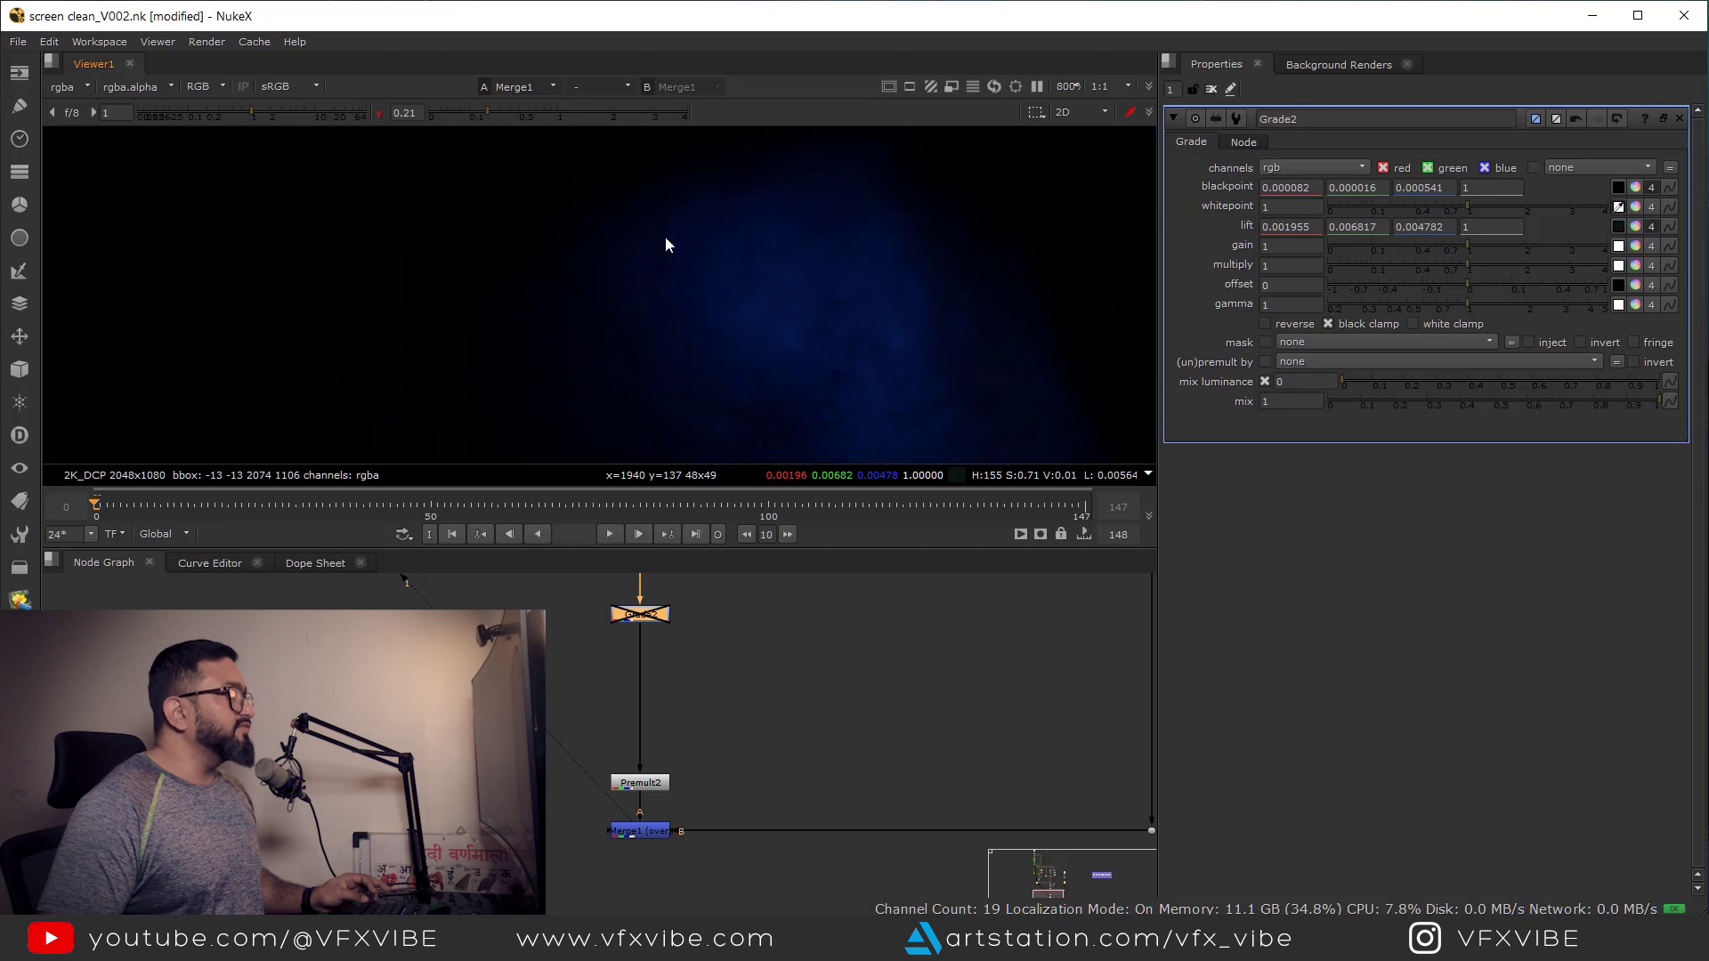
pyautogui.keyDown('ctrl'); pyautogui.keyDown('shift'); pyautogui.moveTo(746, 304); pyautogui.dragTo(771, 323); pyautogui.keyUp('shift'); pyautogui.keyUp('ctrl')
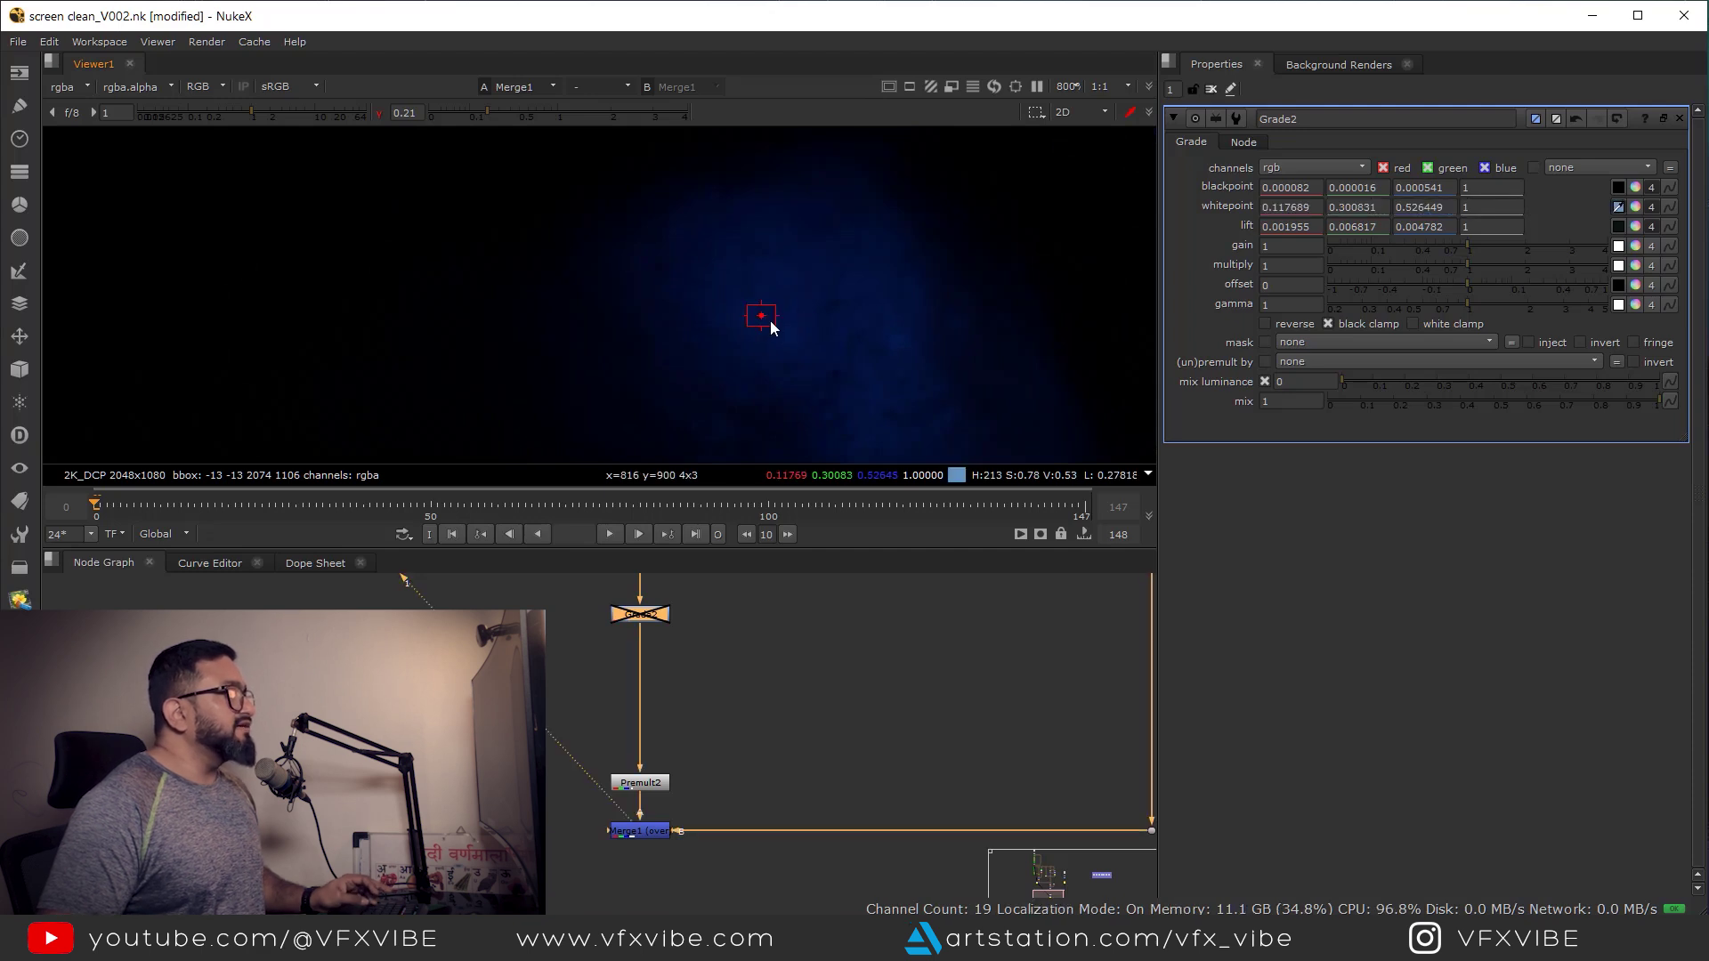
# - Sample Grade2's gain from the brightest part of the light vertical column in the background
pyautogui.scroll(-4, 851, 347)
pyautogui.scroll(1, 784, 445)
pyautogui.moveTo(785, 444); pyautogui.dragTo(803, 318, button='middle')
pyautogui.moveTo(674, 316); pyautogui.dragTo(1110, 368, button='middle')
pyautogui.scroll(-4, 761, 312)
pyautogui.moveTo(601, 222); pyautogui.dragTo(647, 169, button='middle')
pyautogui.scroll(2, 629, 350)
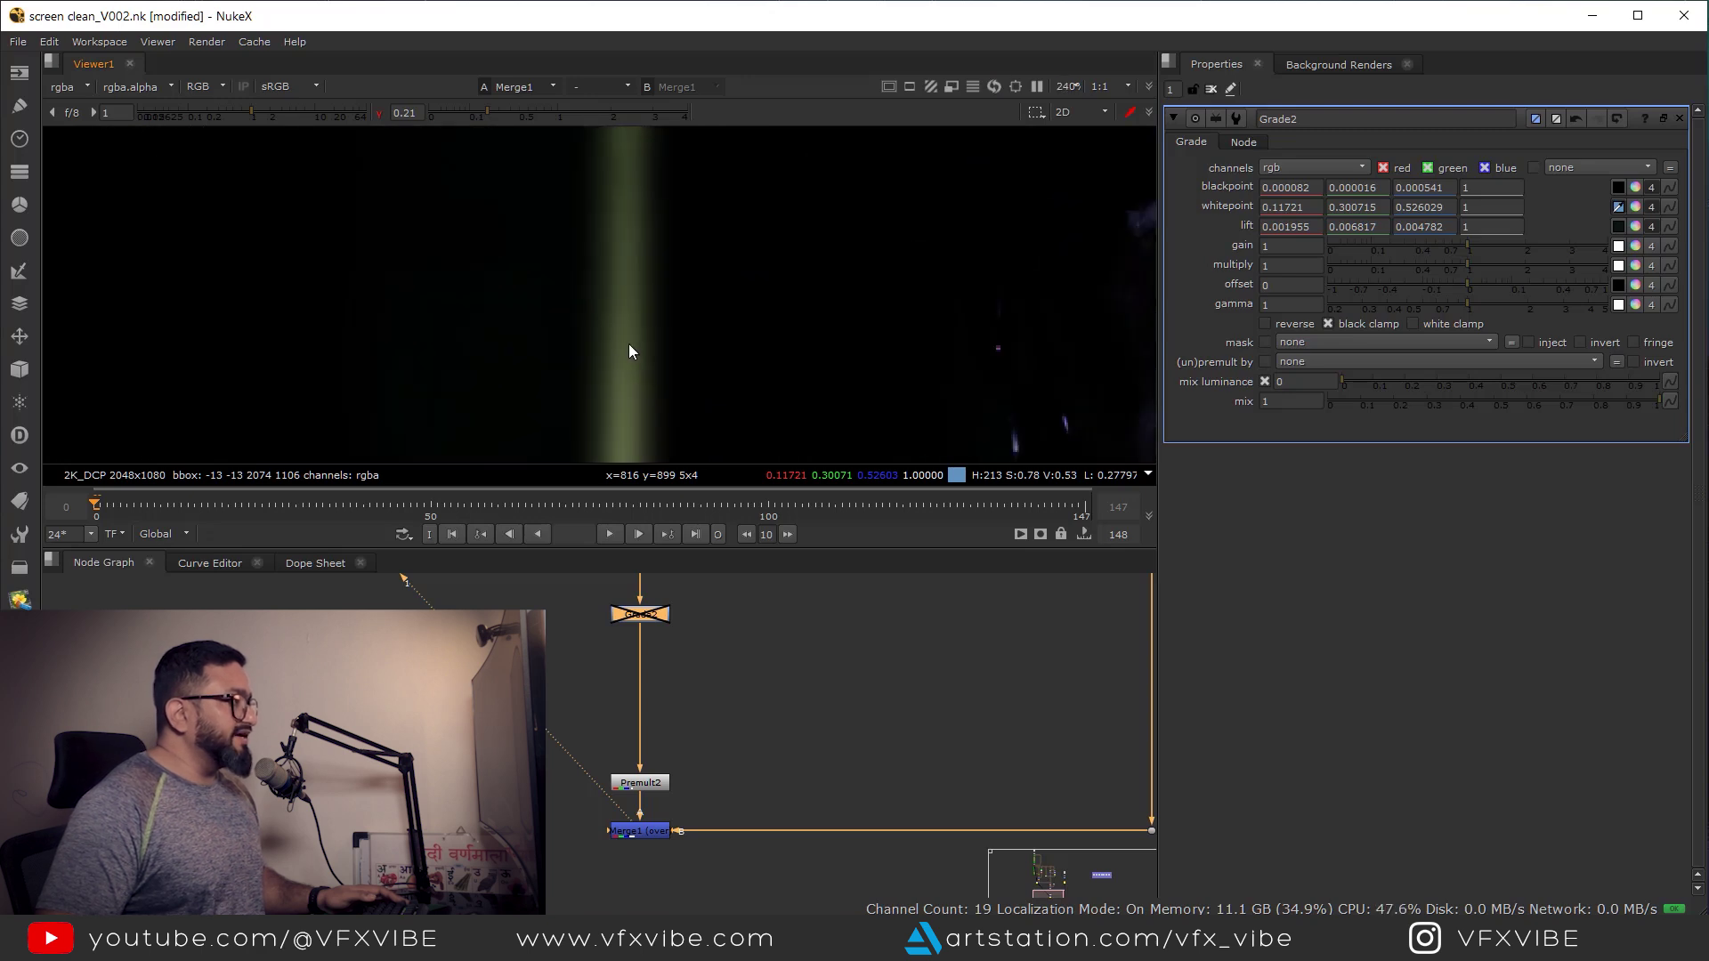
pyautogui.scroll(-2, 646, 267)
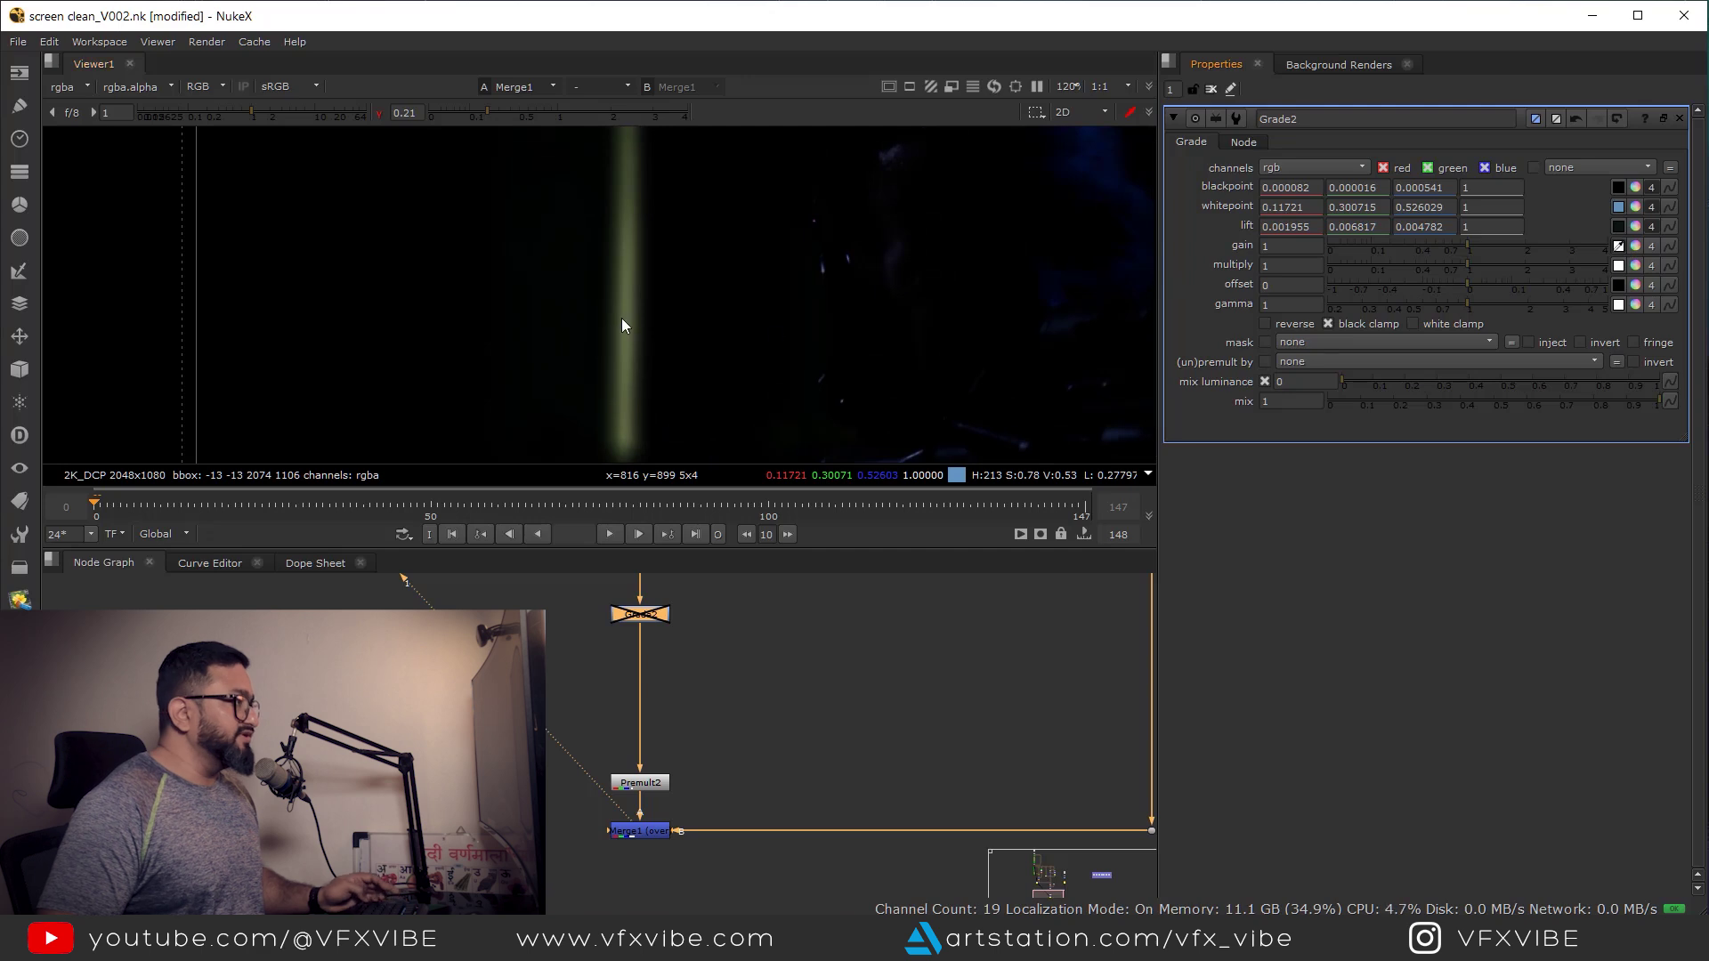
pyautogui.scroll(1, 646, 348)
pyautogui.scroll(4, 644, 340)
pyautogui.keyDown('ctrl'); pyautogui.moveTo(632, 290); pyautogui.dragTo(661, 332); pyautogui.keyUp('ctrl')
# - Restore the viewer gamma to its default, fit the whole composite in view, and re-enable Grade2
pyautogui.click(380, 112)
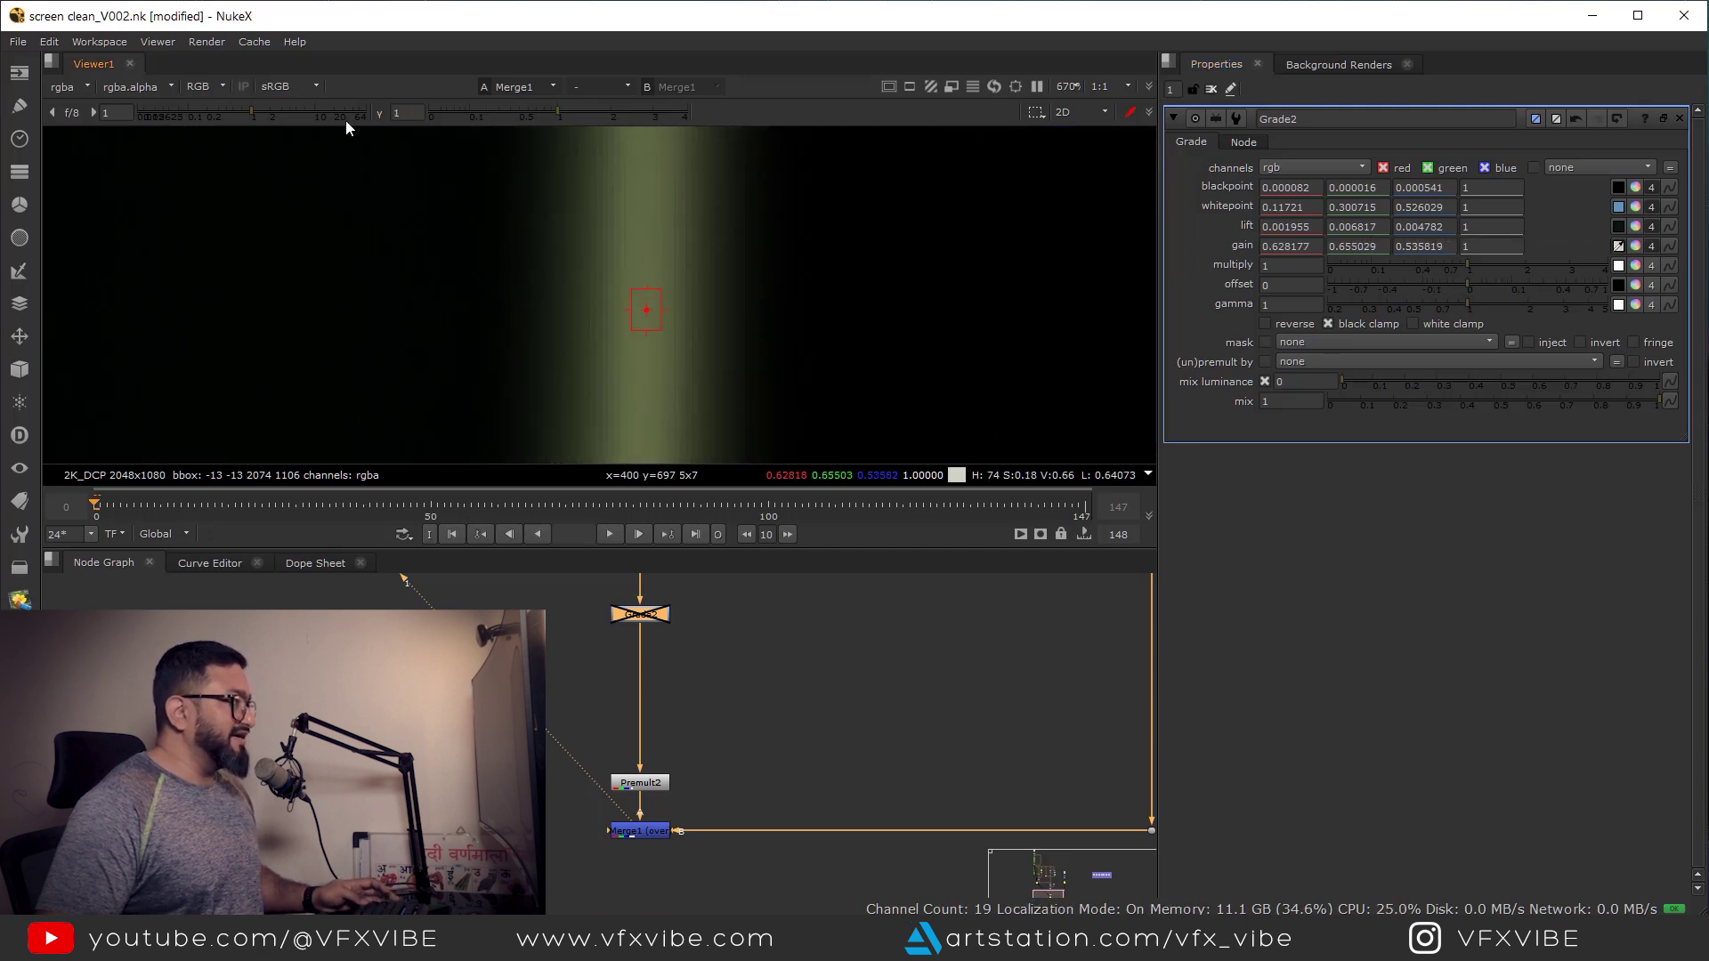
pyautogui.press('f')
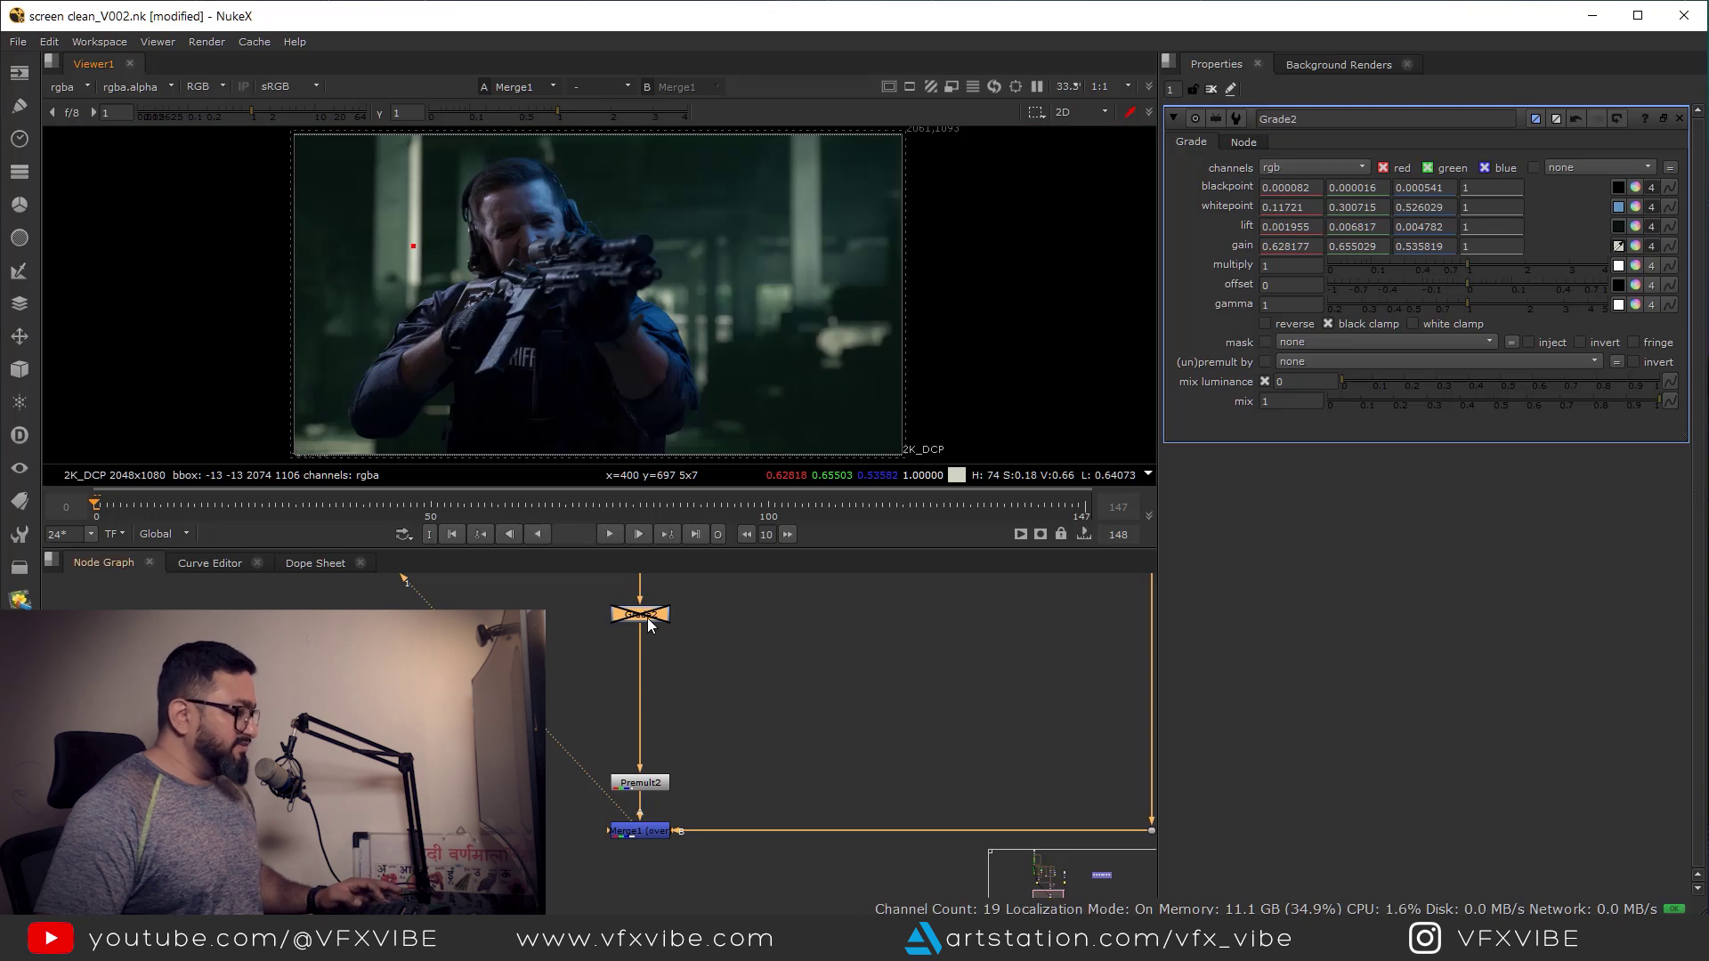
pyautogui.press('d')
# - Inspect the graded composite at full-window size, examining the lighting on the officer's face and rifle against the background
pyautogui.moveTo(626, 324); pyautogui.dragTo(700, 353, button='middle')
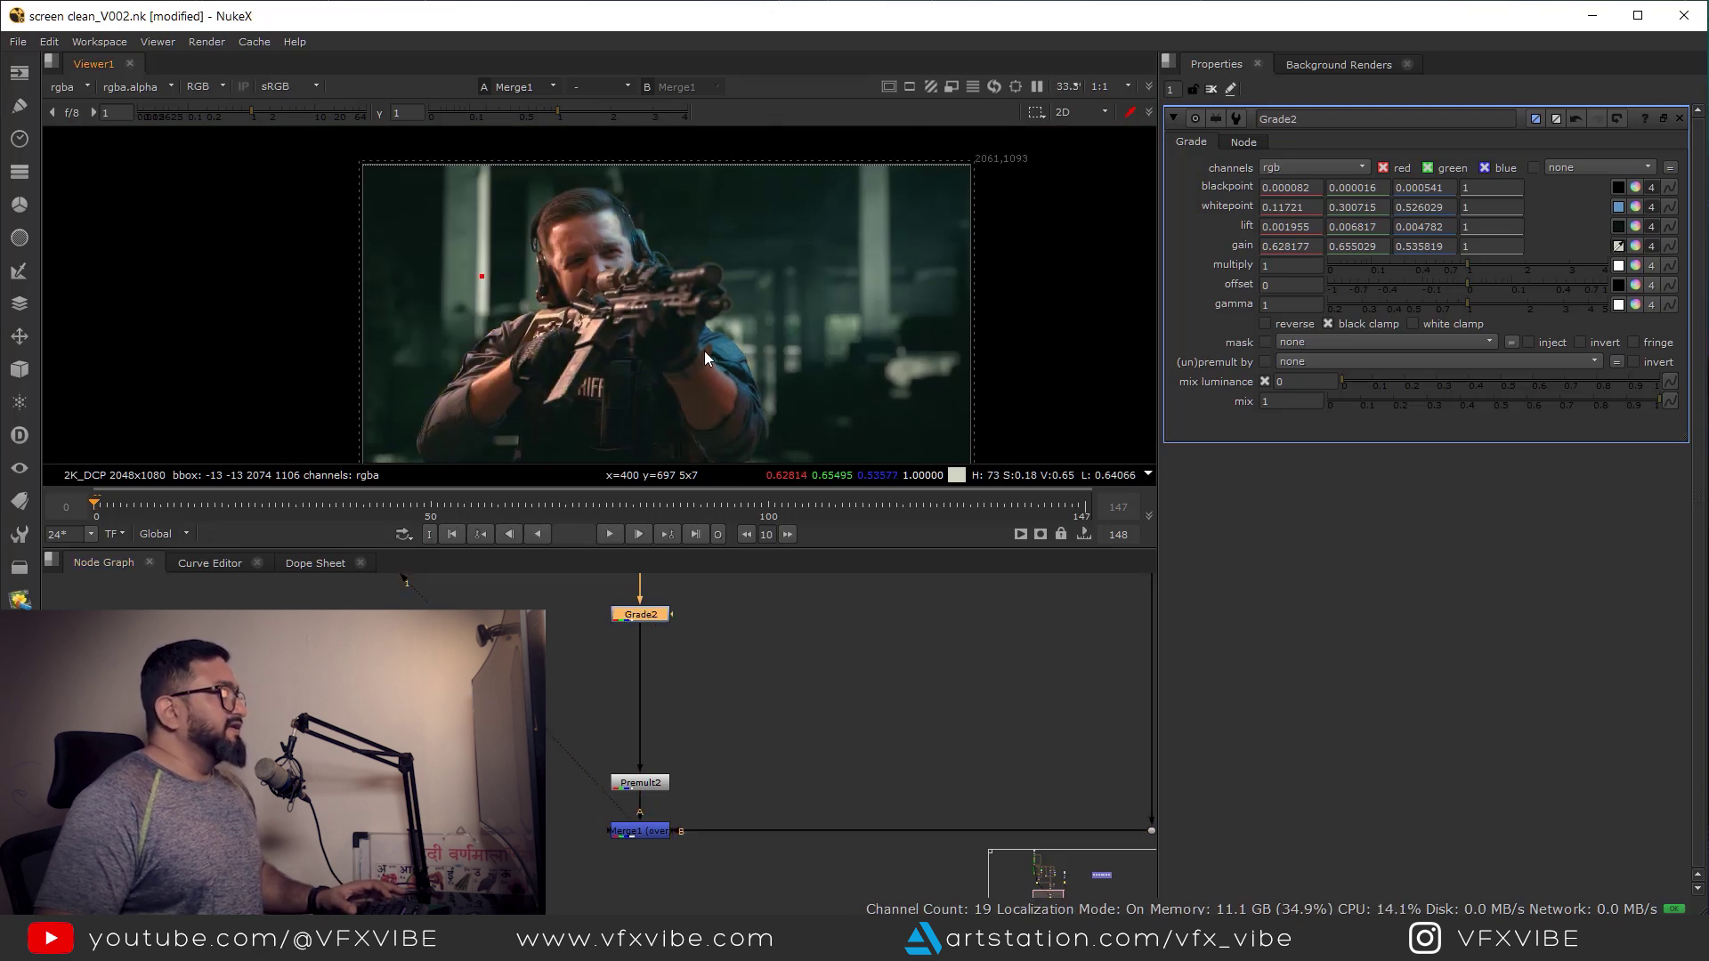
pyautogui.press('space')
pyautogui.scroll(1, 730, 512)
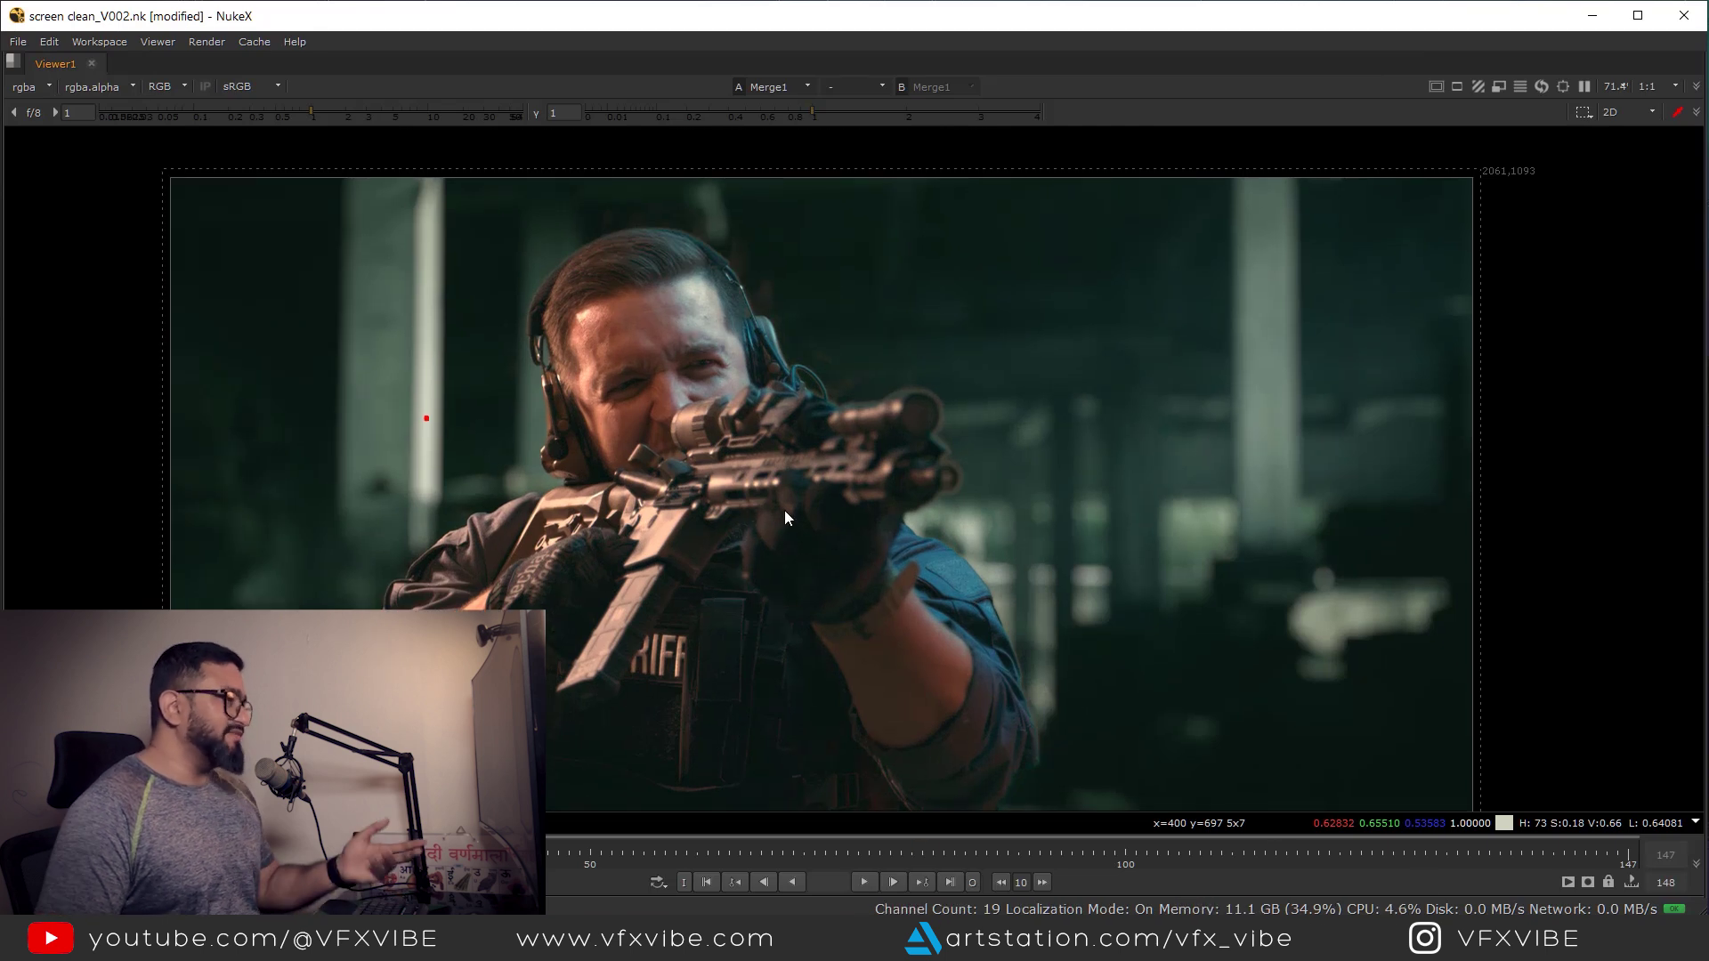
pyautogui.moveTo(650, 289); pyautogui.dragTo(569, 488)
pyautogui.scroll(4, 704, 328)
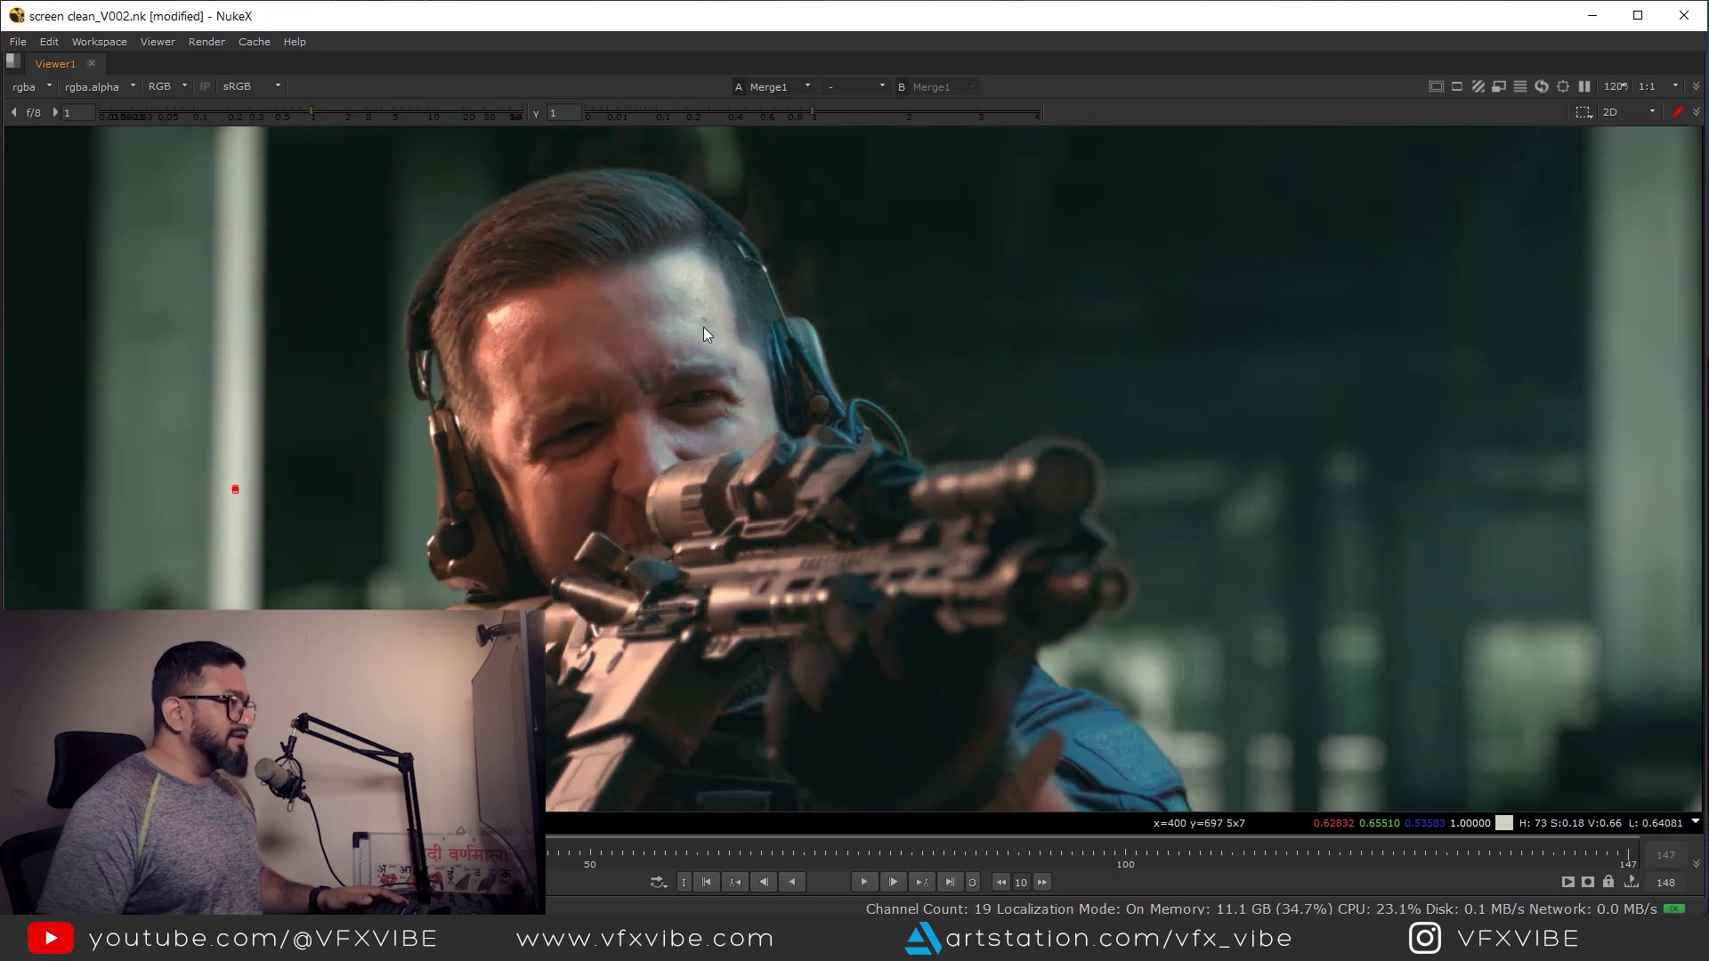
pyautogui.moveTo(607, 210); pyautogui.dragTo(805, 622)
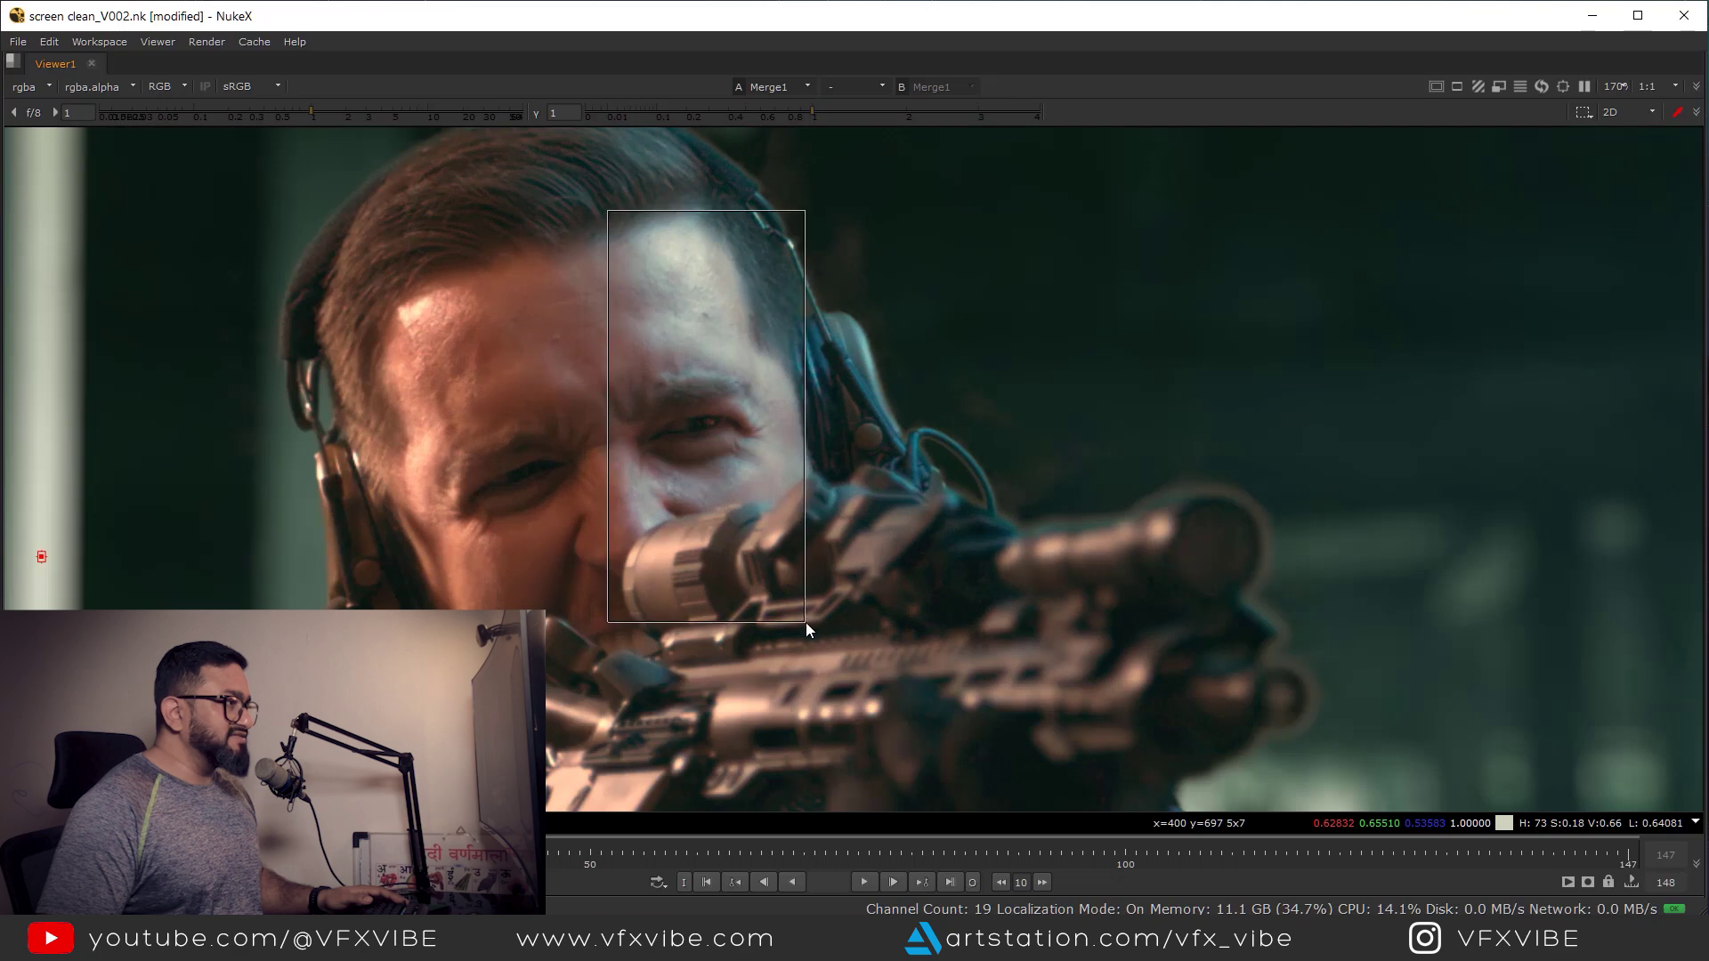
pyautogui.press('f')
pyautogui.moveTo(619, 274); pyautogui.dragTo(761, 526)
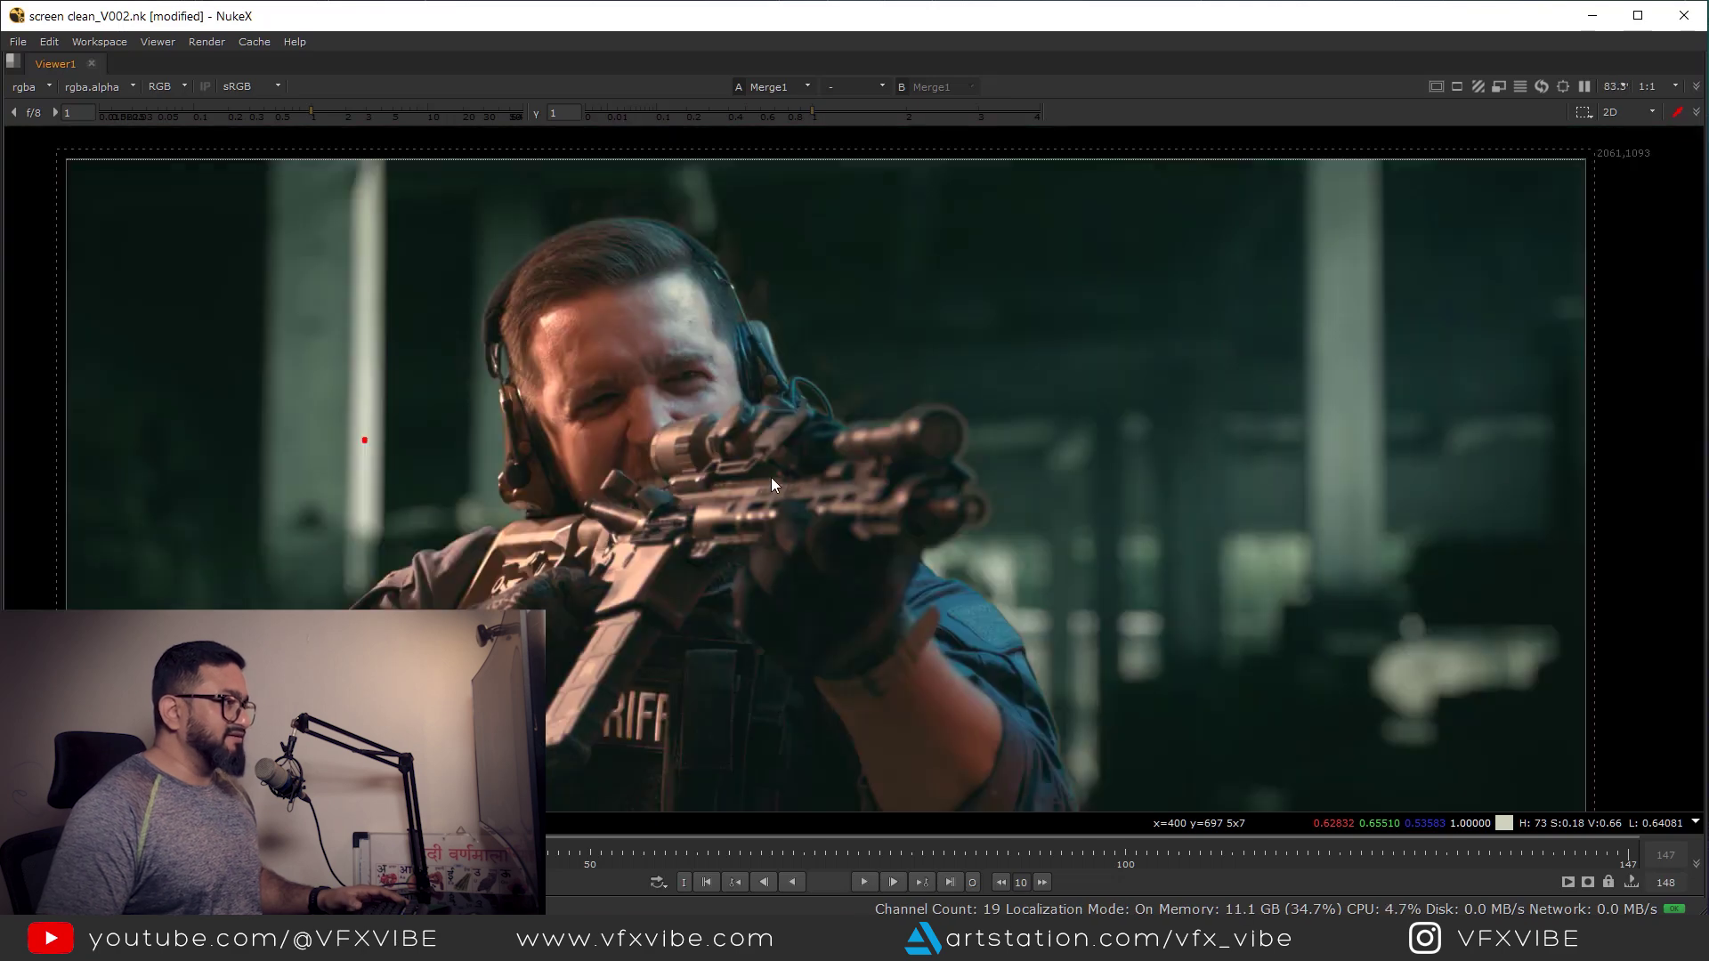
pyautogui.scroll(-3, 737, 402)
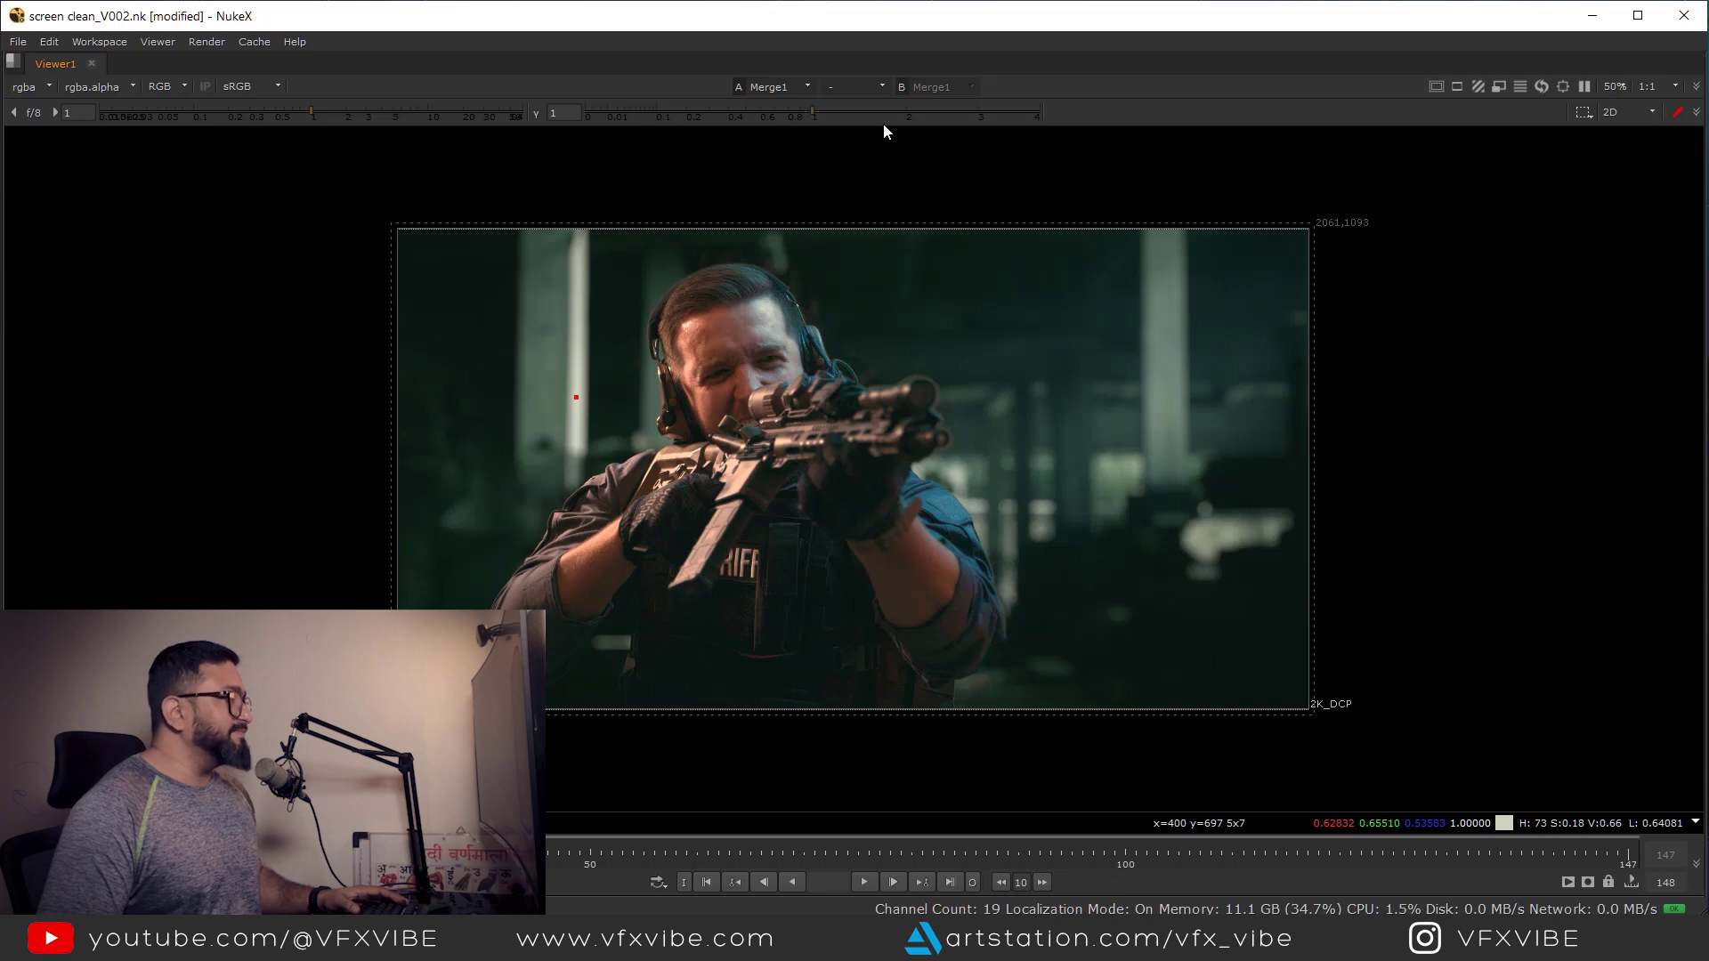
# - Check the composite's highlights with the viewer gamma lowered to 0.125, restore the default gamma, and return to the full workspace layout
pyautogui.moveTo(816, 110); pyautogui.dragTo(666, 126)
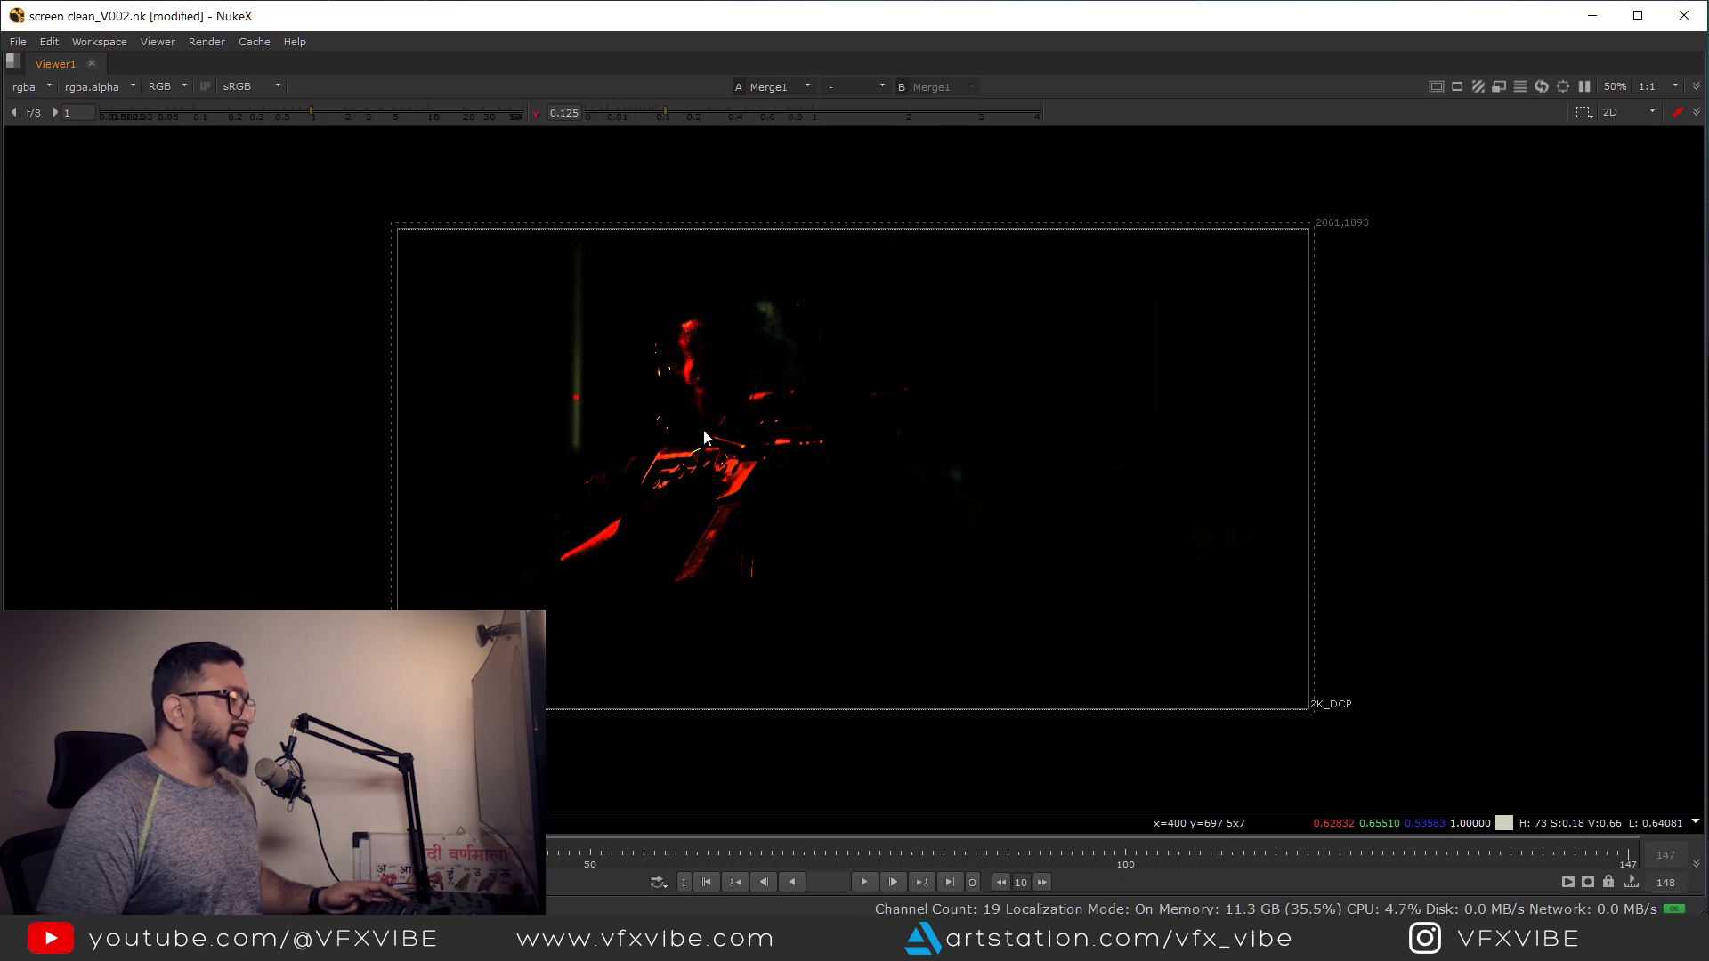
pyautogui.moveTo(415, 292); pyautogui.dragTo(796, 632)
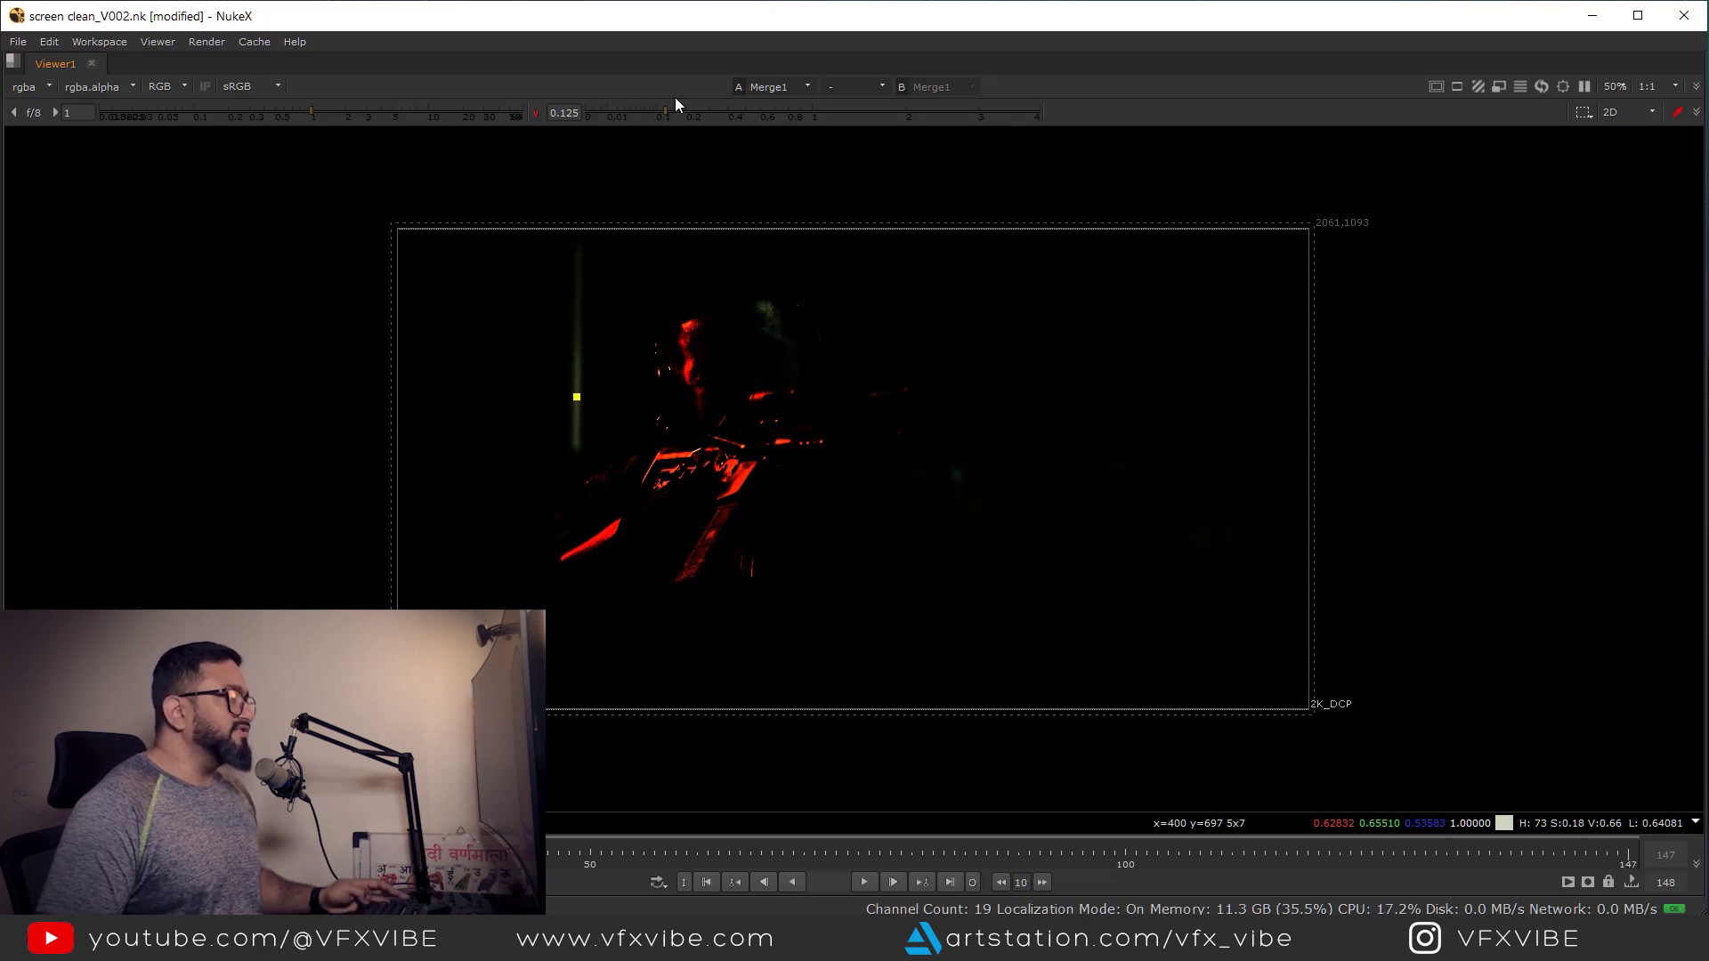
pyautogui.keyDown('ctrl'); pyautogui.click(666, 112); pyautogui.keyUp('ctrl')
pyautogui.moveTo(852, 481)
pyautogui.mouseDown(button='middle')
pyautogui.moveTo(814, 500)
pyautogui.moveTo(883, 473)
pyautogui.mouseUp(button='middle')
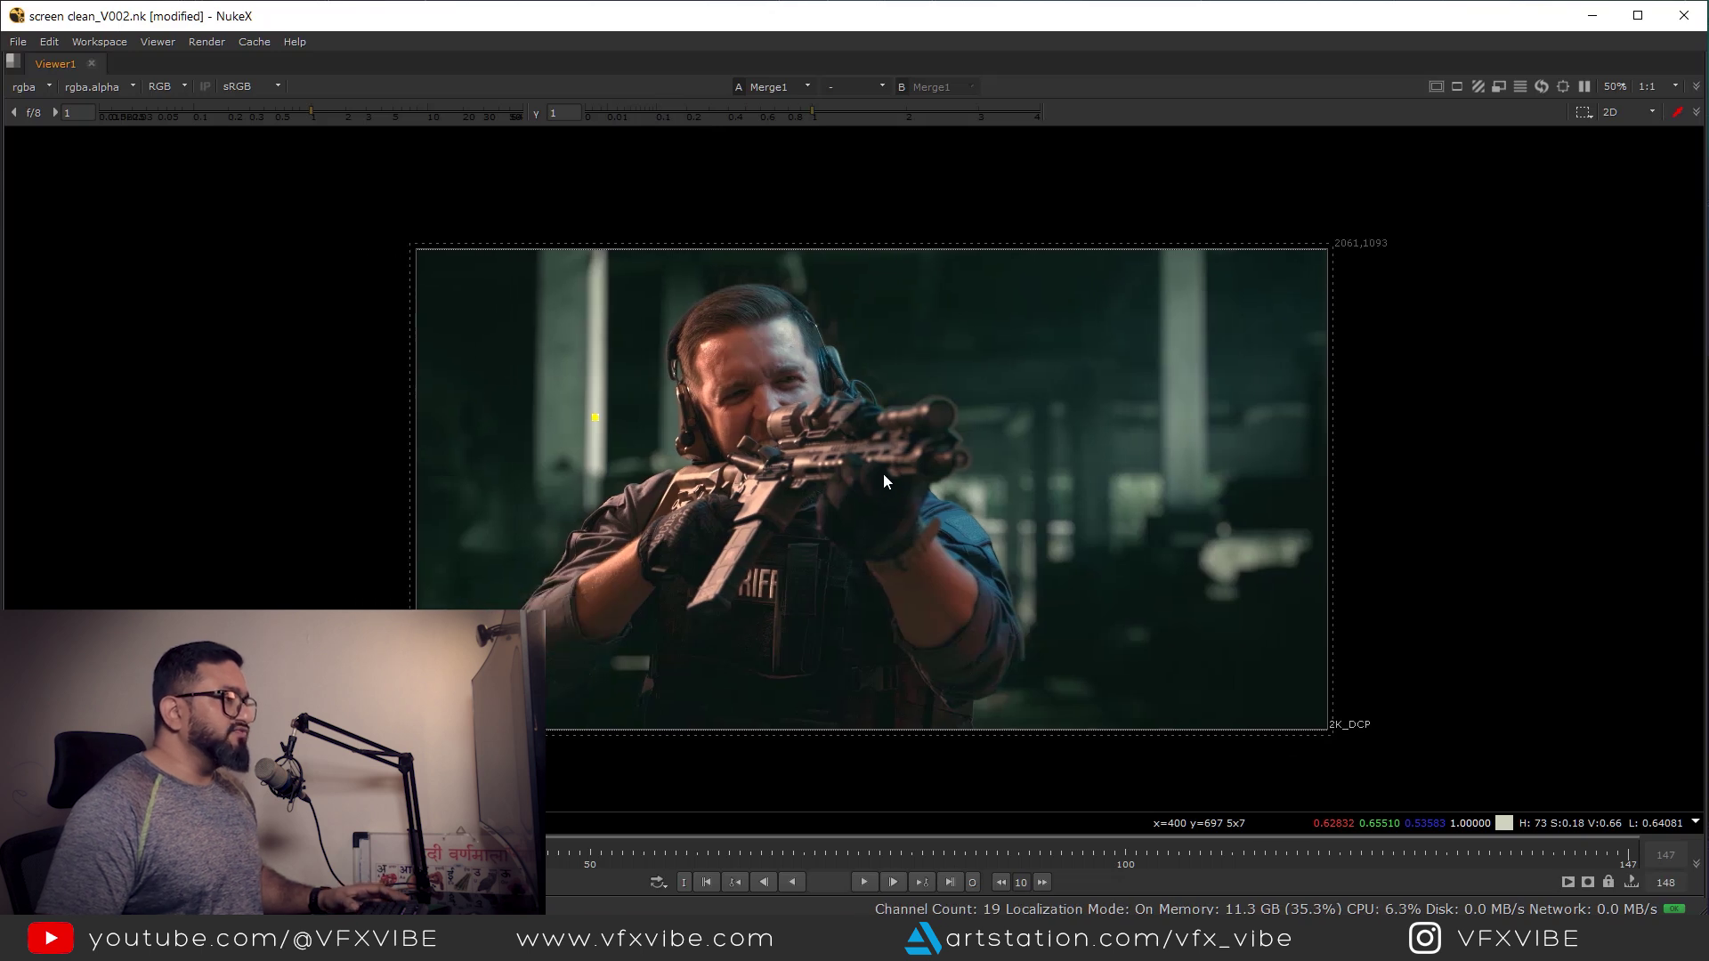
pyautogui.press('space')
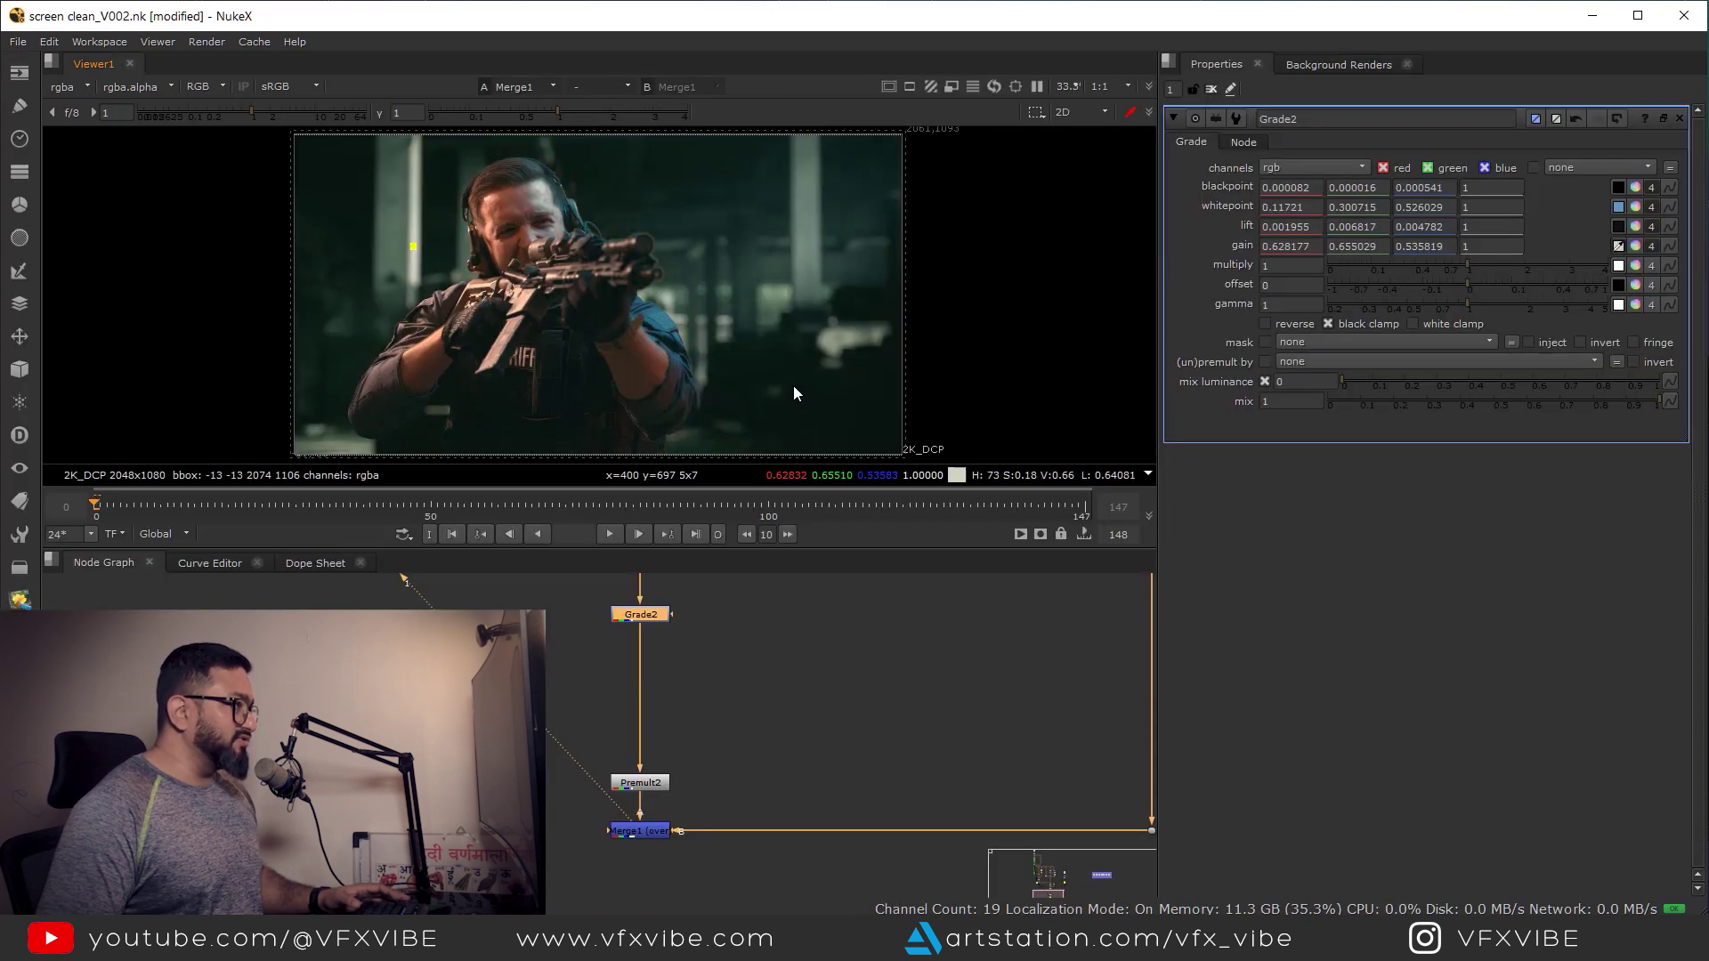
# - Add a Saturation node between Grade2 and Premult2
pyautogui.moveTo(640, 332); pyautogui.dragTo(697, 345, button='middle')
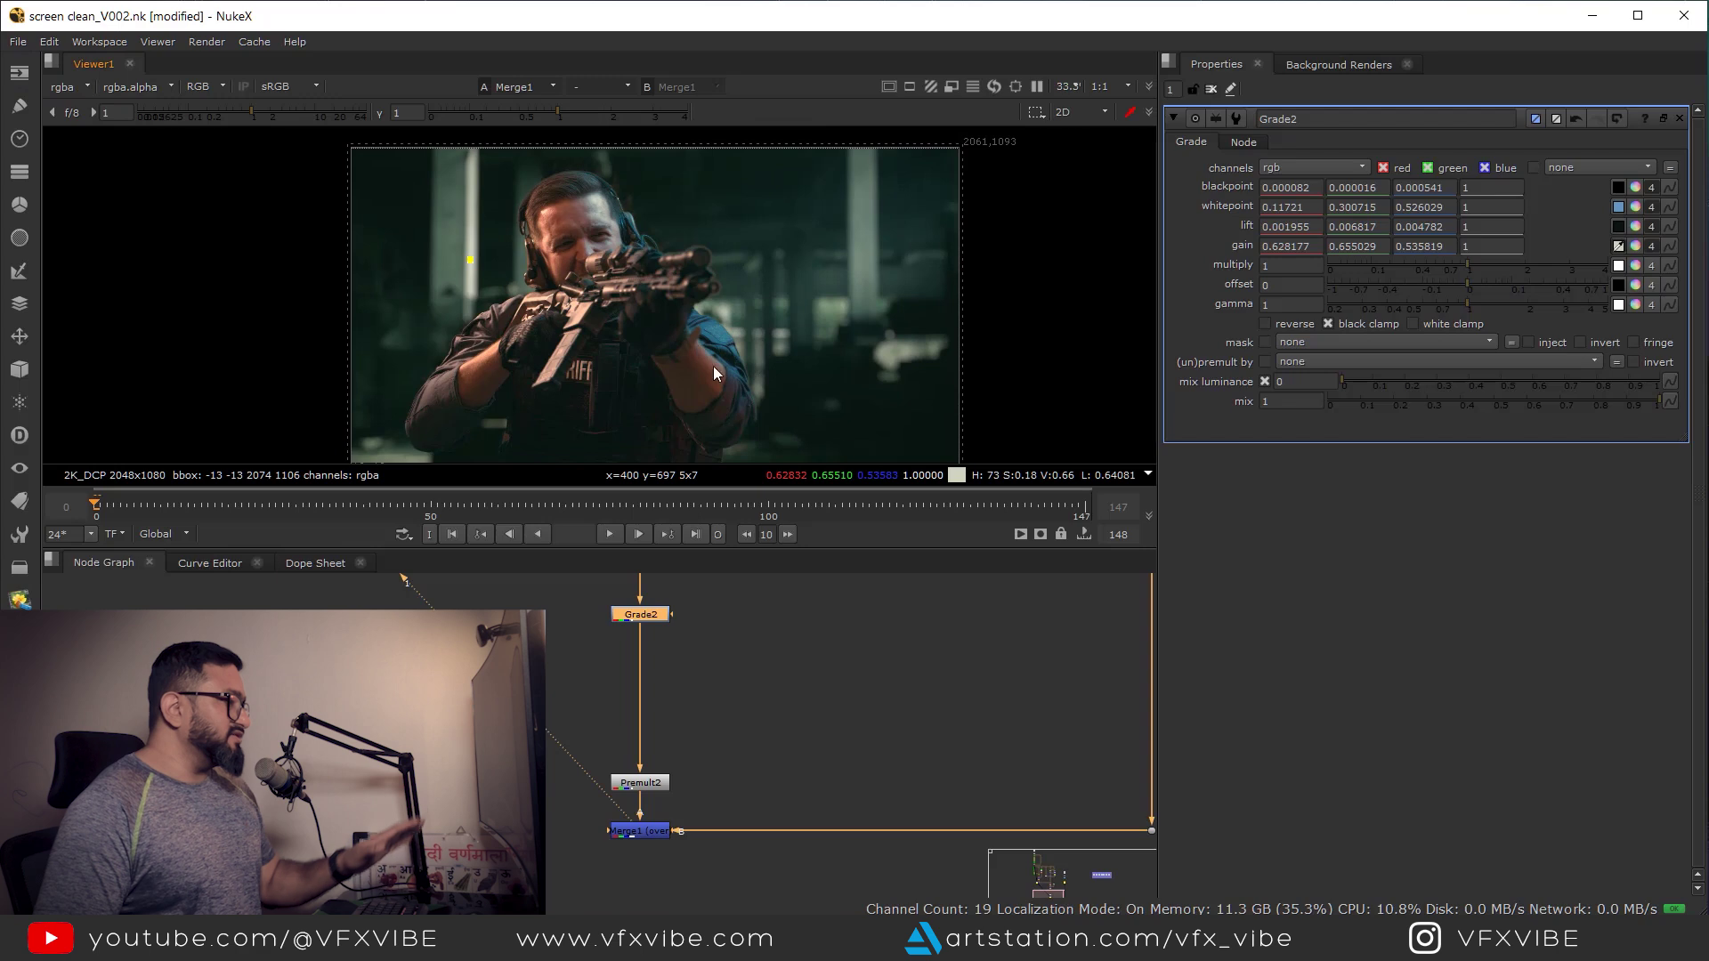
pyautogui.scroll(-3, 740, 716)
pyautogui.moveTo(683, 675); pyautogui.dragTo(687, 703, button='middle')
pyautogui.scroll(4, 687, 702)
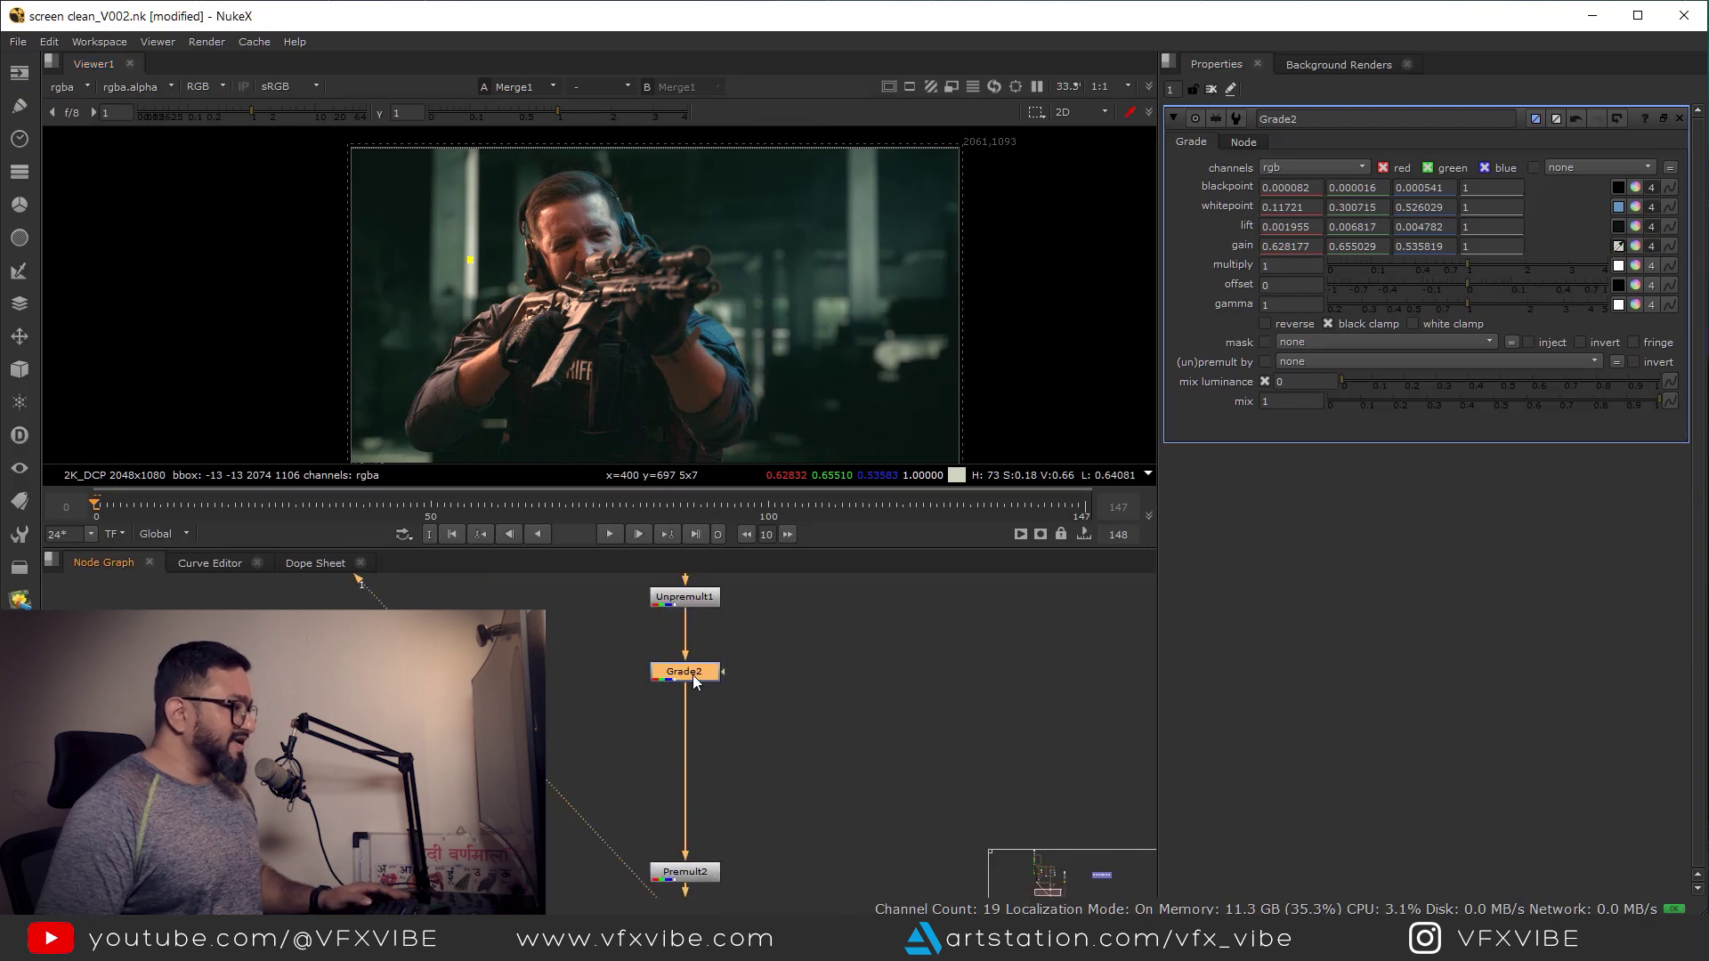
pyautogui.click(817, 698)
pyautogui.press('Tab')
pyautogui.write('sat')
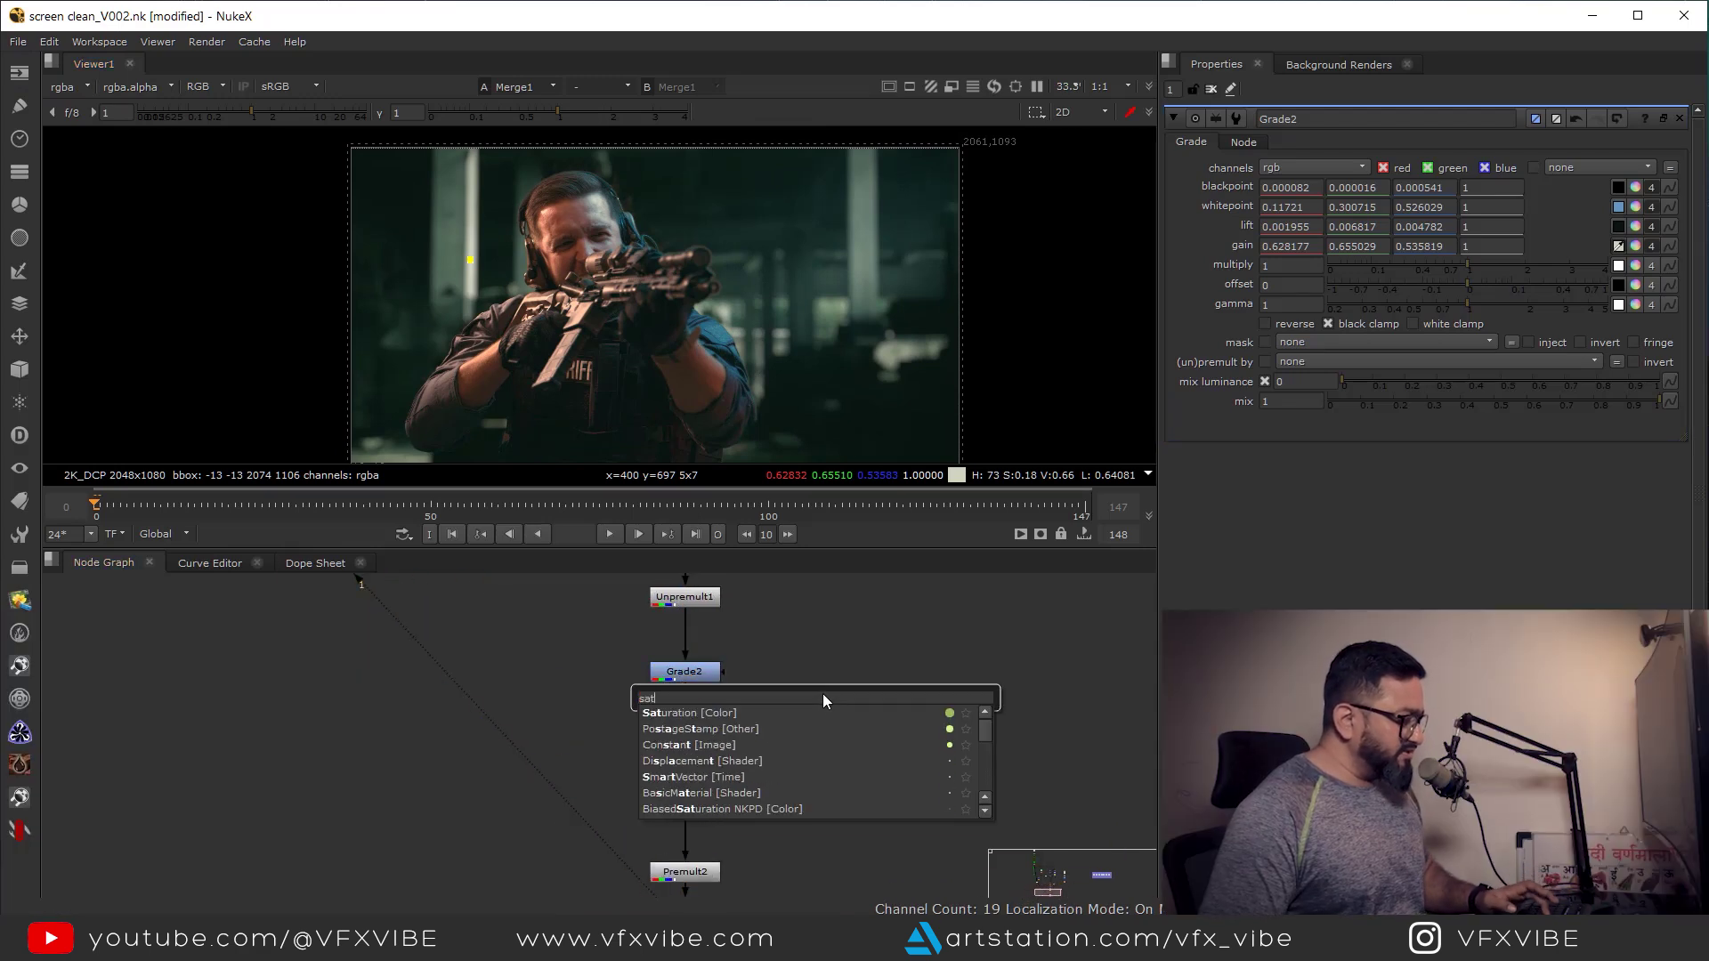
pyautogui.press('Return')
pyautogui.scroll(2, 823, 692)
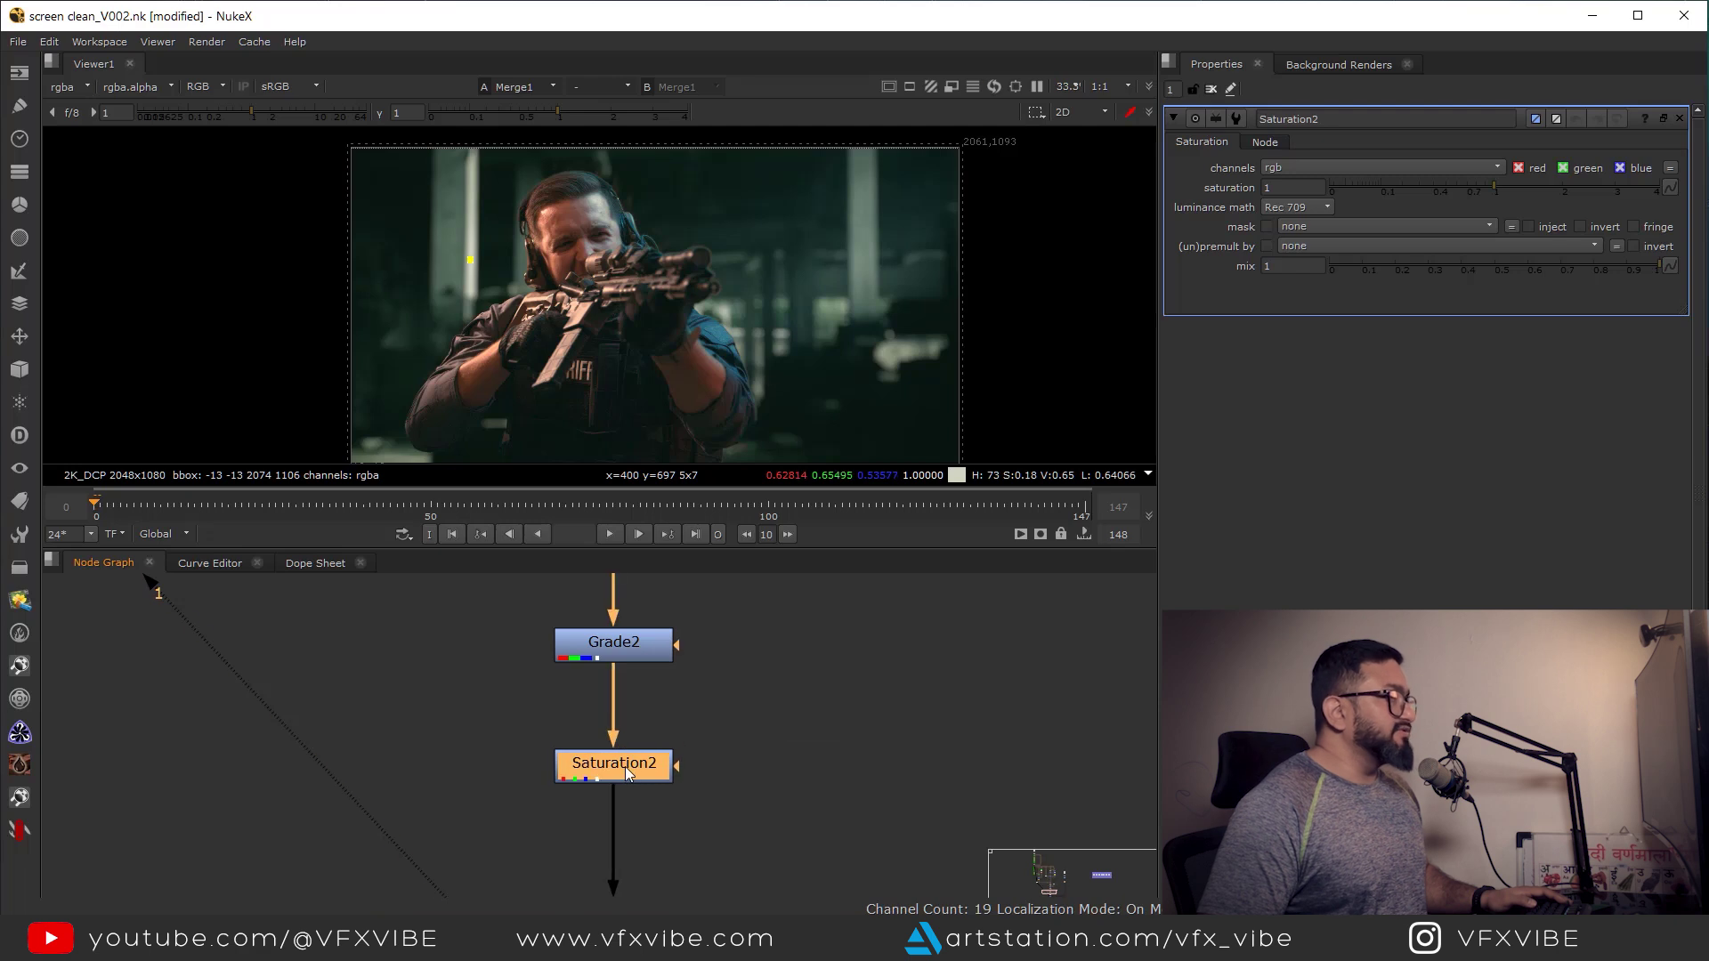
# - Limit the new Saturation node to the red channel and set its saturation to 0.55
pyautogui.click(1563, 168)
pyautogui.click(1621, 168)
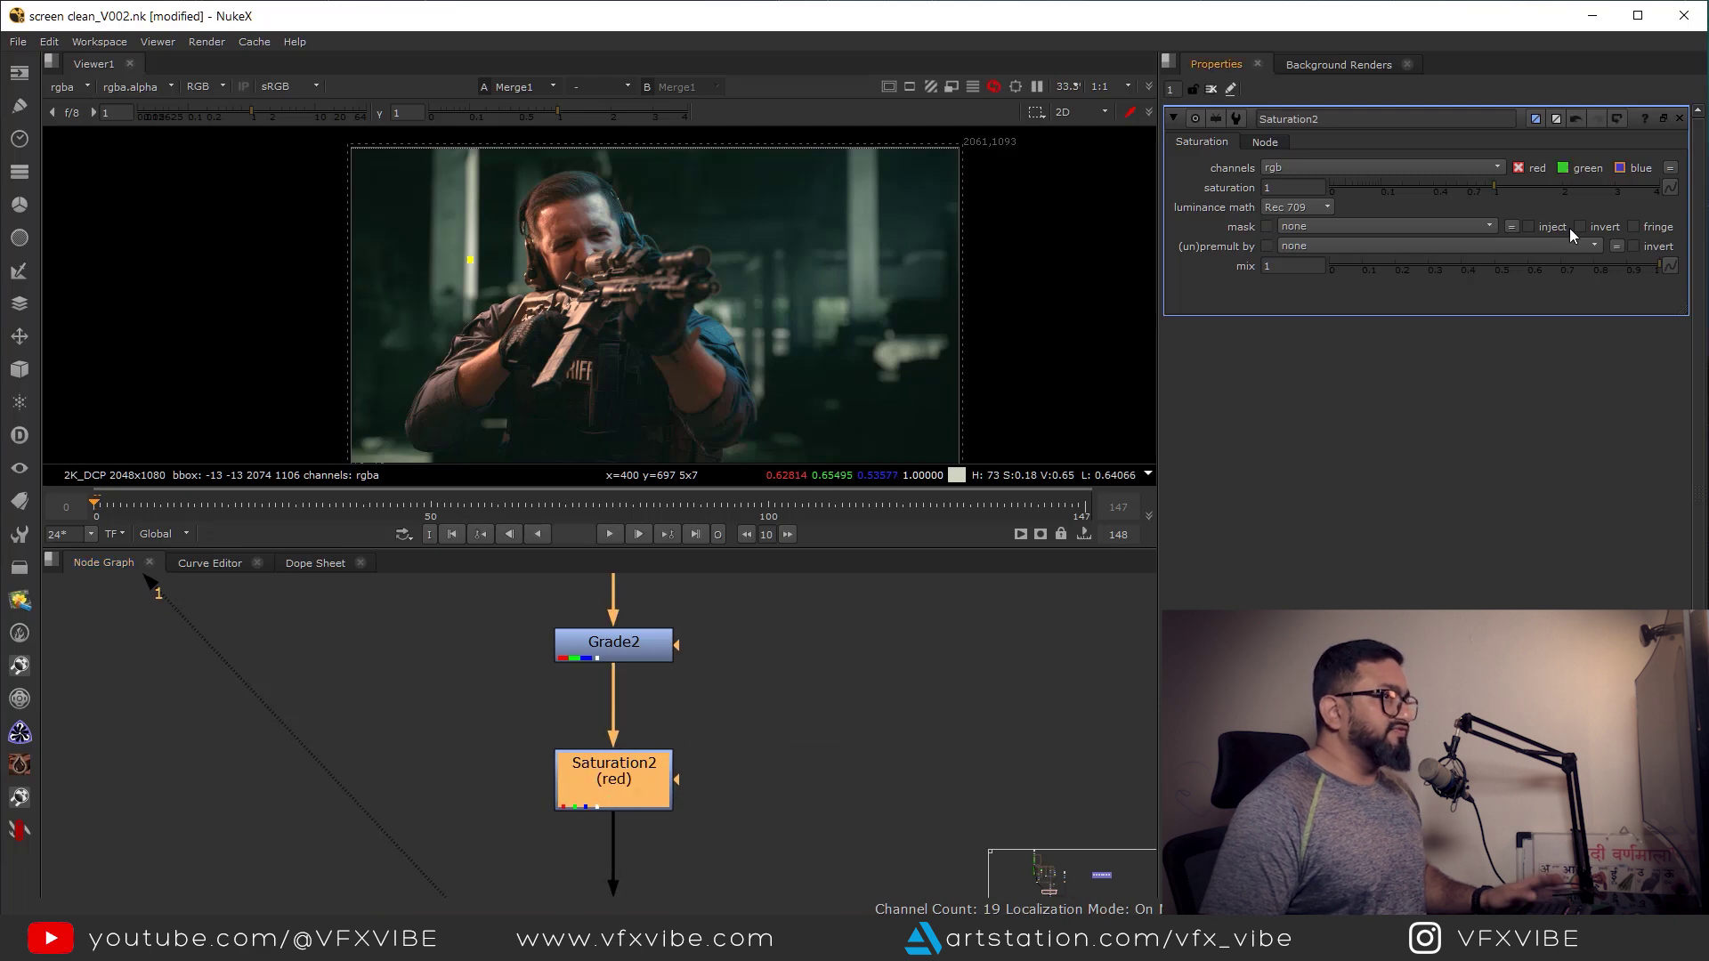
pyautogui.scroll(4, 534, 242)
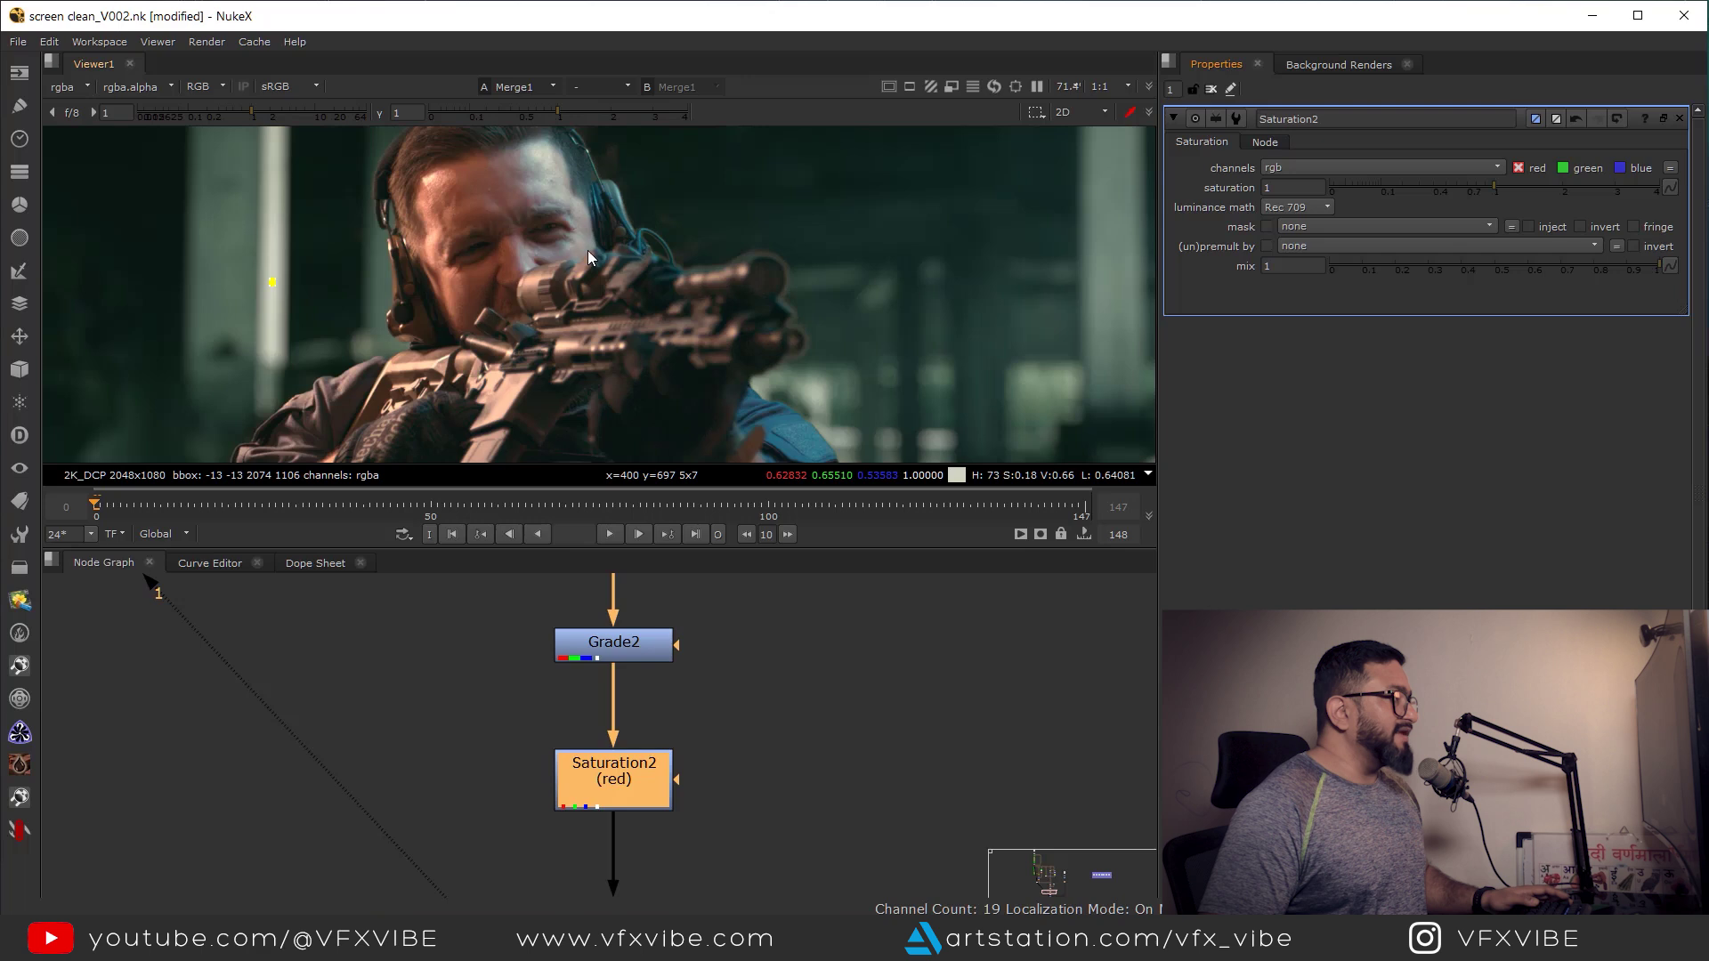
pyautogui.moveTo(1492, 187); pyautogui.dragTo(1451, 194)
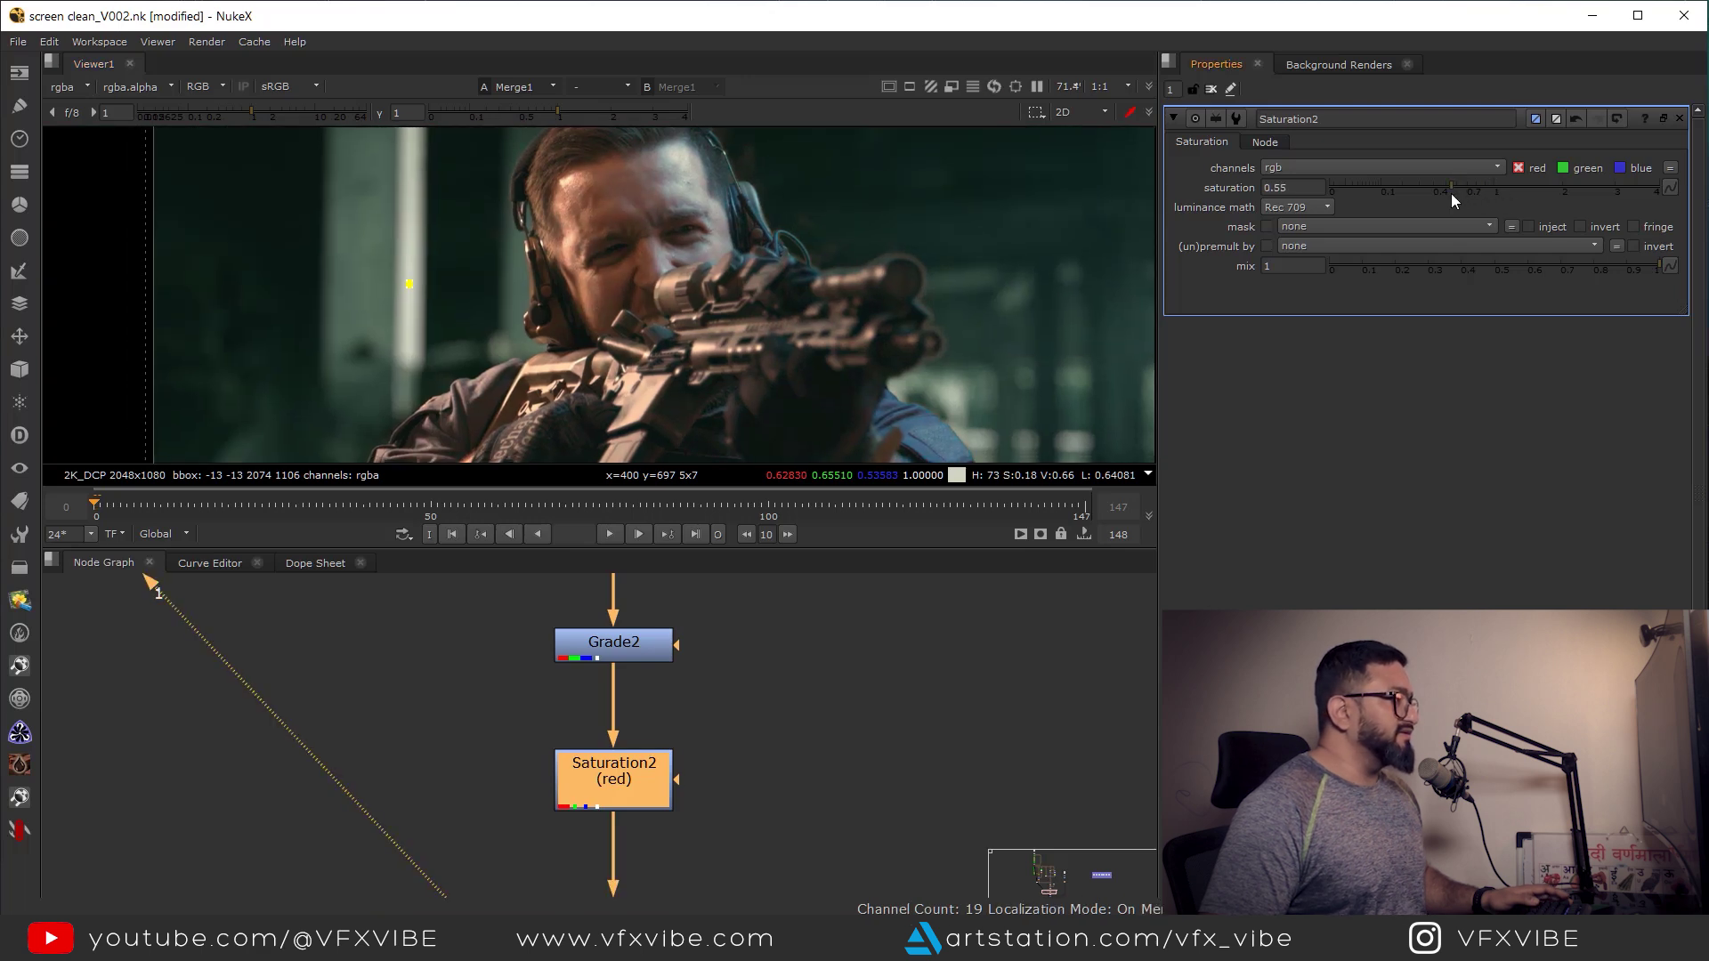
# - Disable Grade2 and Saturation2 together to compare the composite without the foreground corrections
pyautogui.scroll(-4, 645, 330)
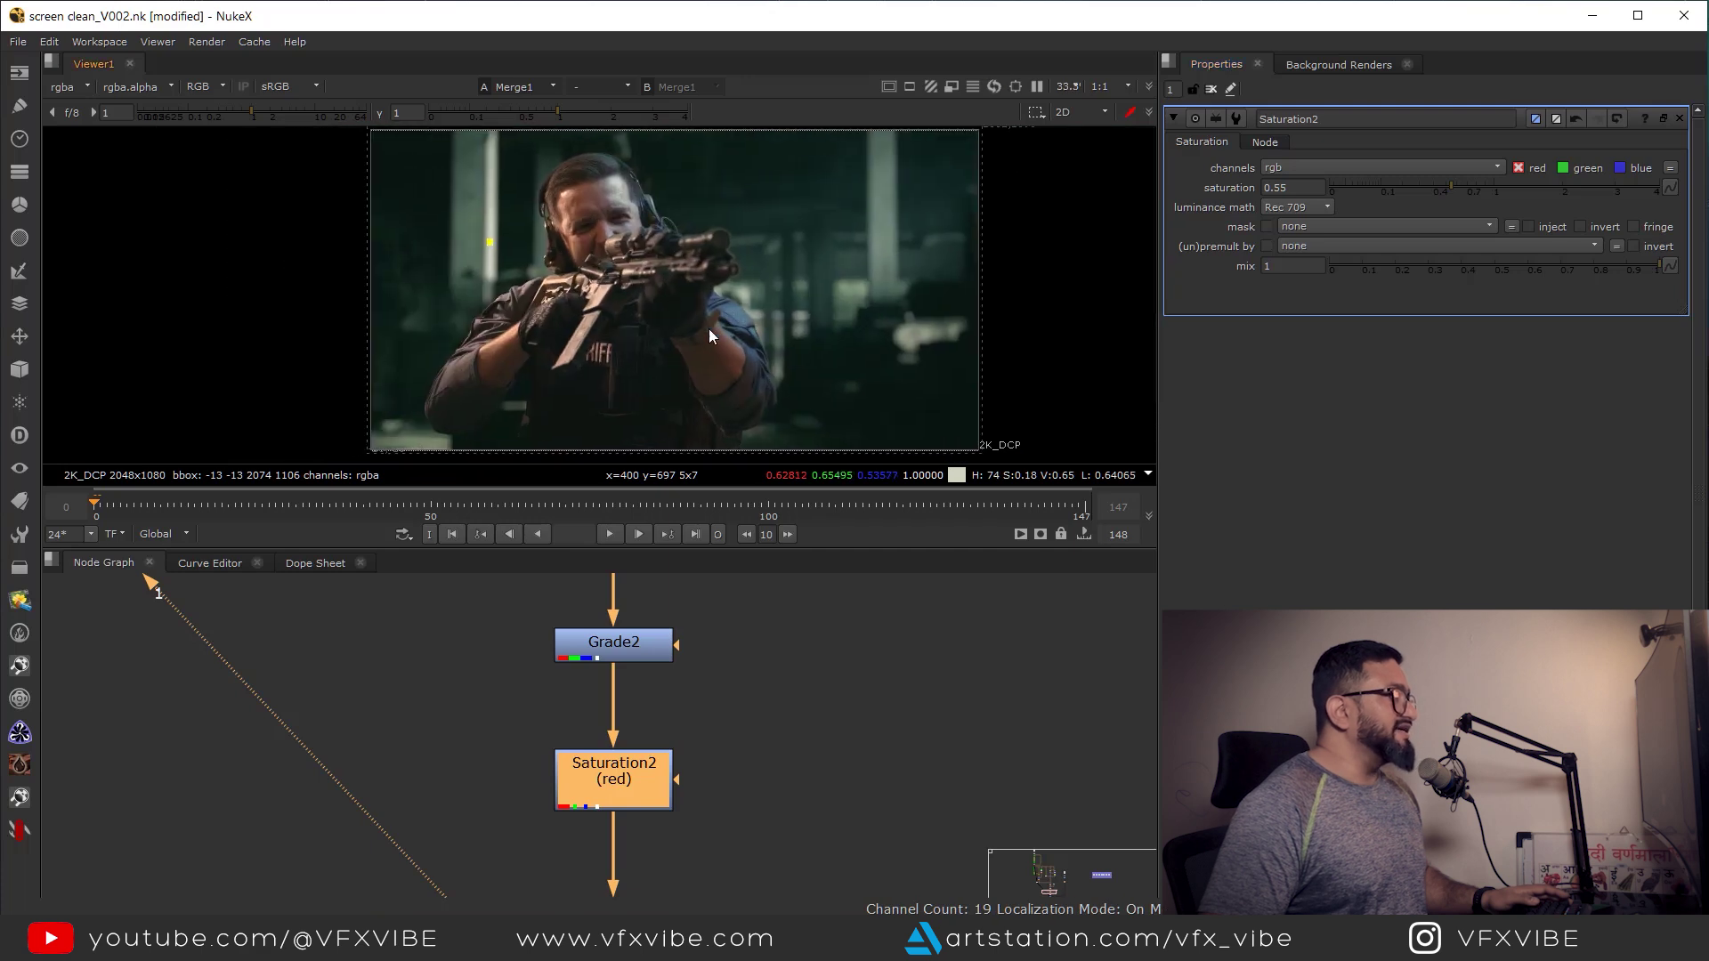
pyautogui.scroll(-4, 586, 694)
pyautogui.moveTo(529, 651); pyautogui.dragTo(692, 771)
pyautogui.press('d')
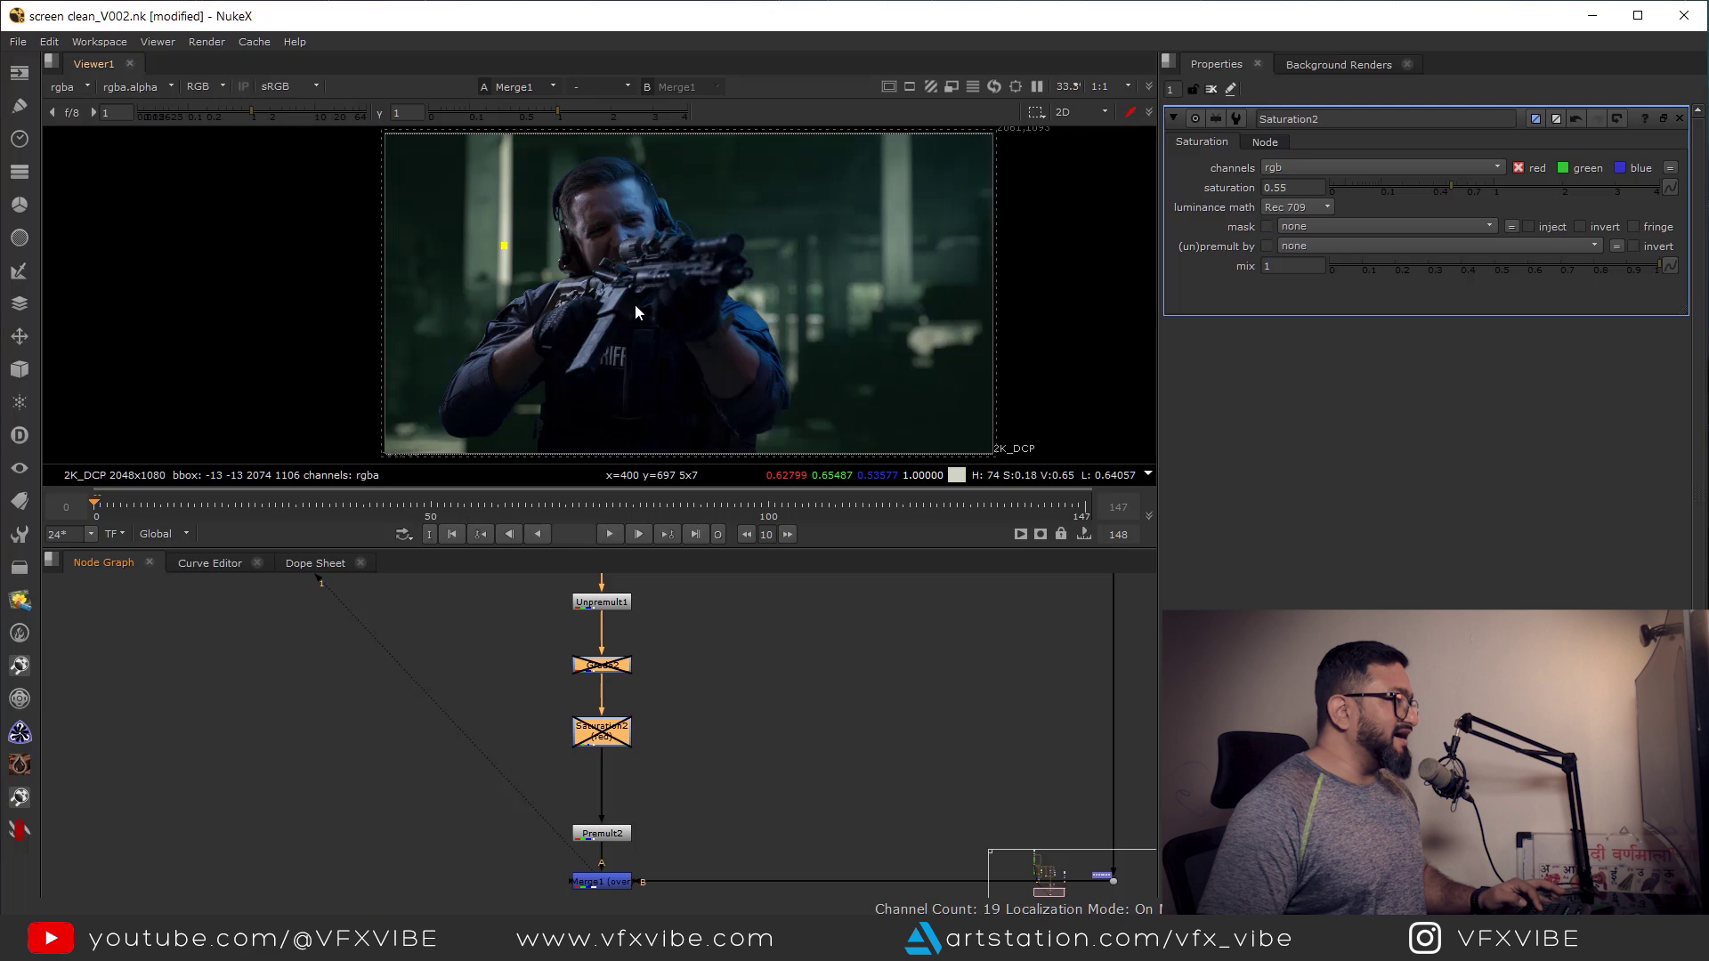
# - Toggle Grade2 and Saturation2 to compare the officer's integration with the background, leaving both nodes enabled
pyautogui.press('d')
pyautogui.press('d')
pyautogui.press('d')
pyautogui.press('d')
pyautogui.press('d')
pyautogui.moveTo(692, 308); pyautogui.dragTo(723, 349, button='middle')
pyautogui.scroll(7, 700, 330)
pyautogui.scroll(-6, 701, 330)
pyautogui.press('d')
pyautogui.press('d')
pyautogui.moveTo(612, 317); pyautogui.dragTo(632, 322, button='middle')
pyautogui.press('f')
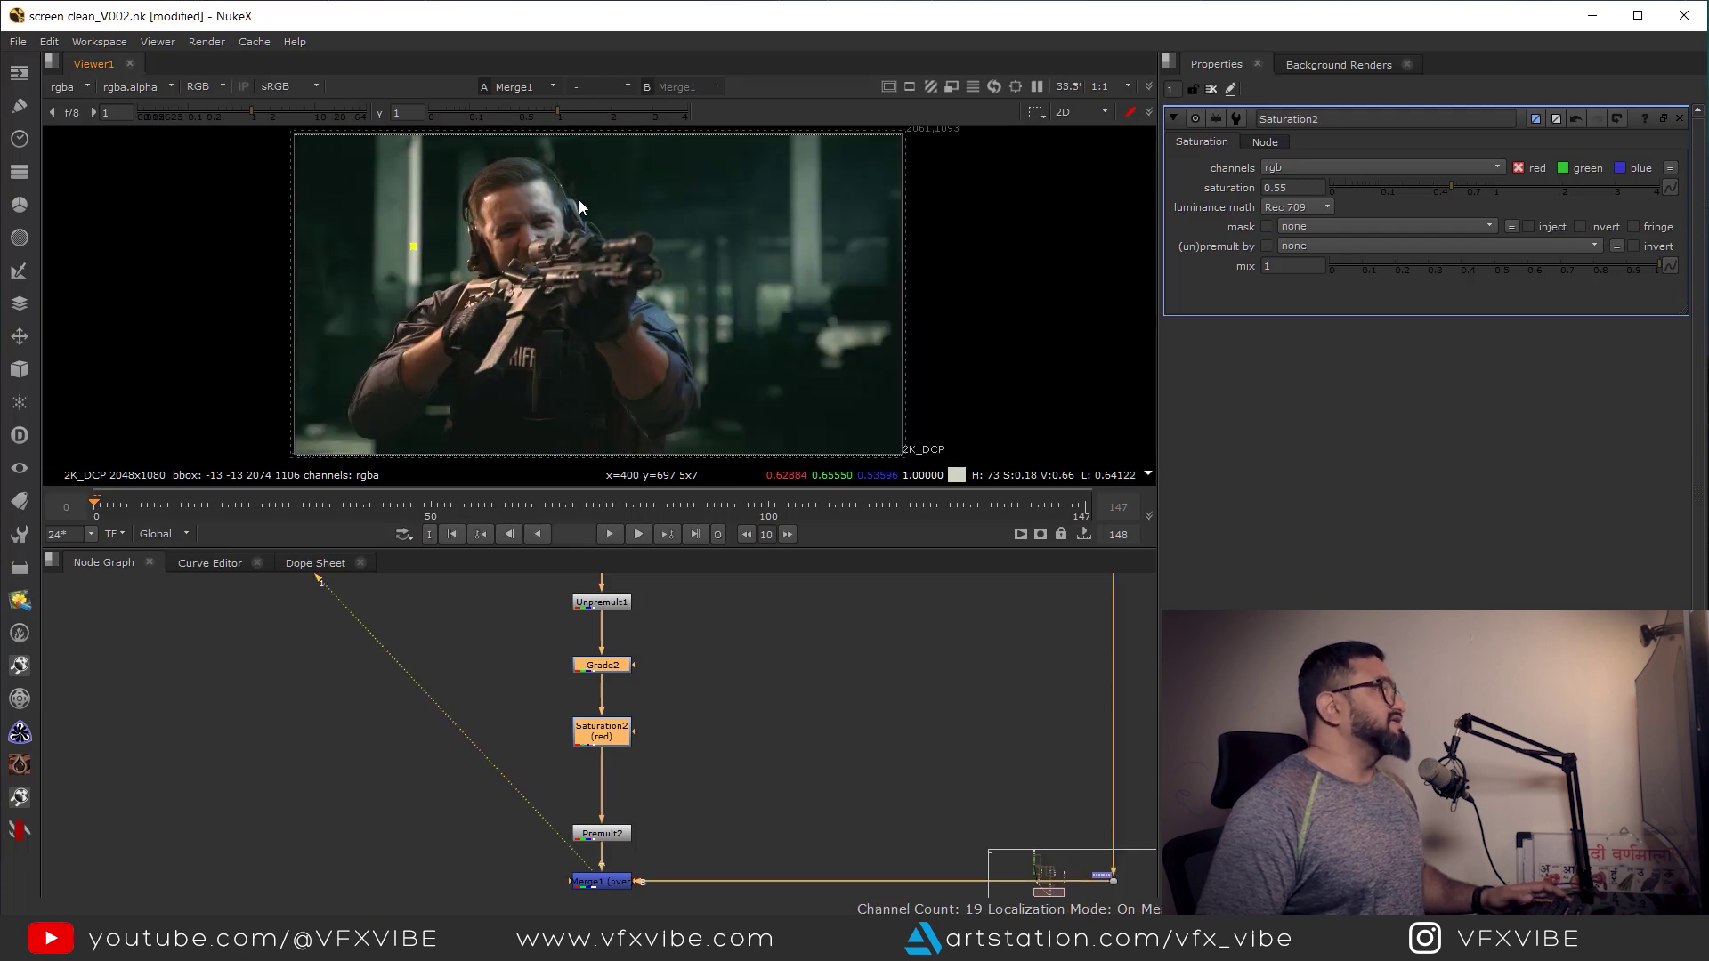
# - Add a Grade node below Merge1 at the end of the composite and view its output
pyautogui.scroll(-5, 664, 648)
pyautogui.moveTo(744, 693); pyautogui.dragTo(687, 910, button='middle')
pyautogui.moveTo(721, 388); pyautogui.dragTo(775, 396, button='middle')
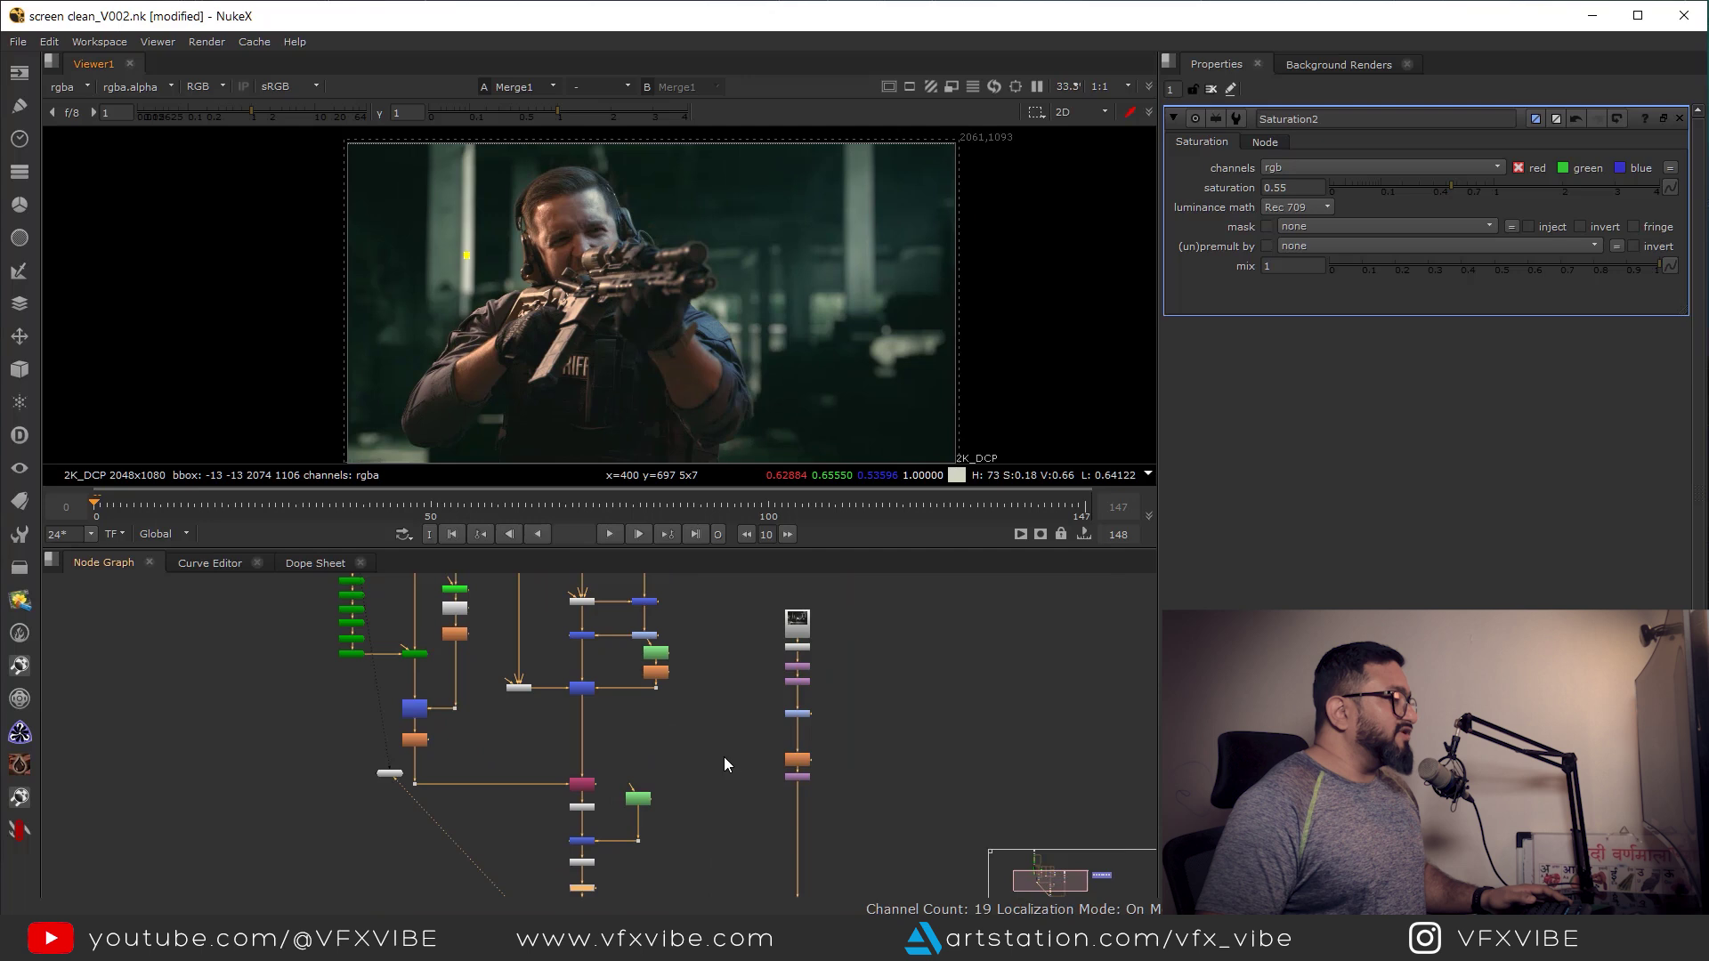
pyautogui.scroll(-1, 724, 758)
pyautogui.moveTo(723, 758); pyautogui.dragTo(697, 686, button='middle')
pyautogui.scroll(-2, 699, 712)
pyautogui.scroll(6, 639, 794)
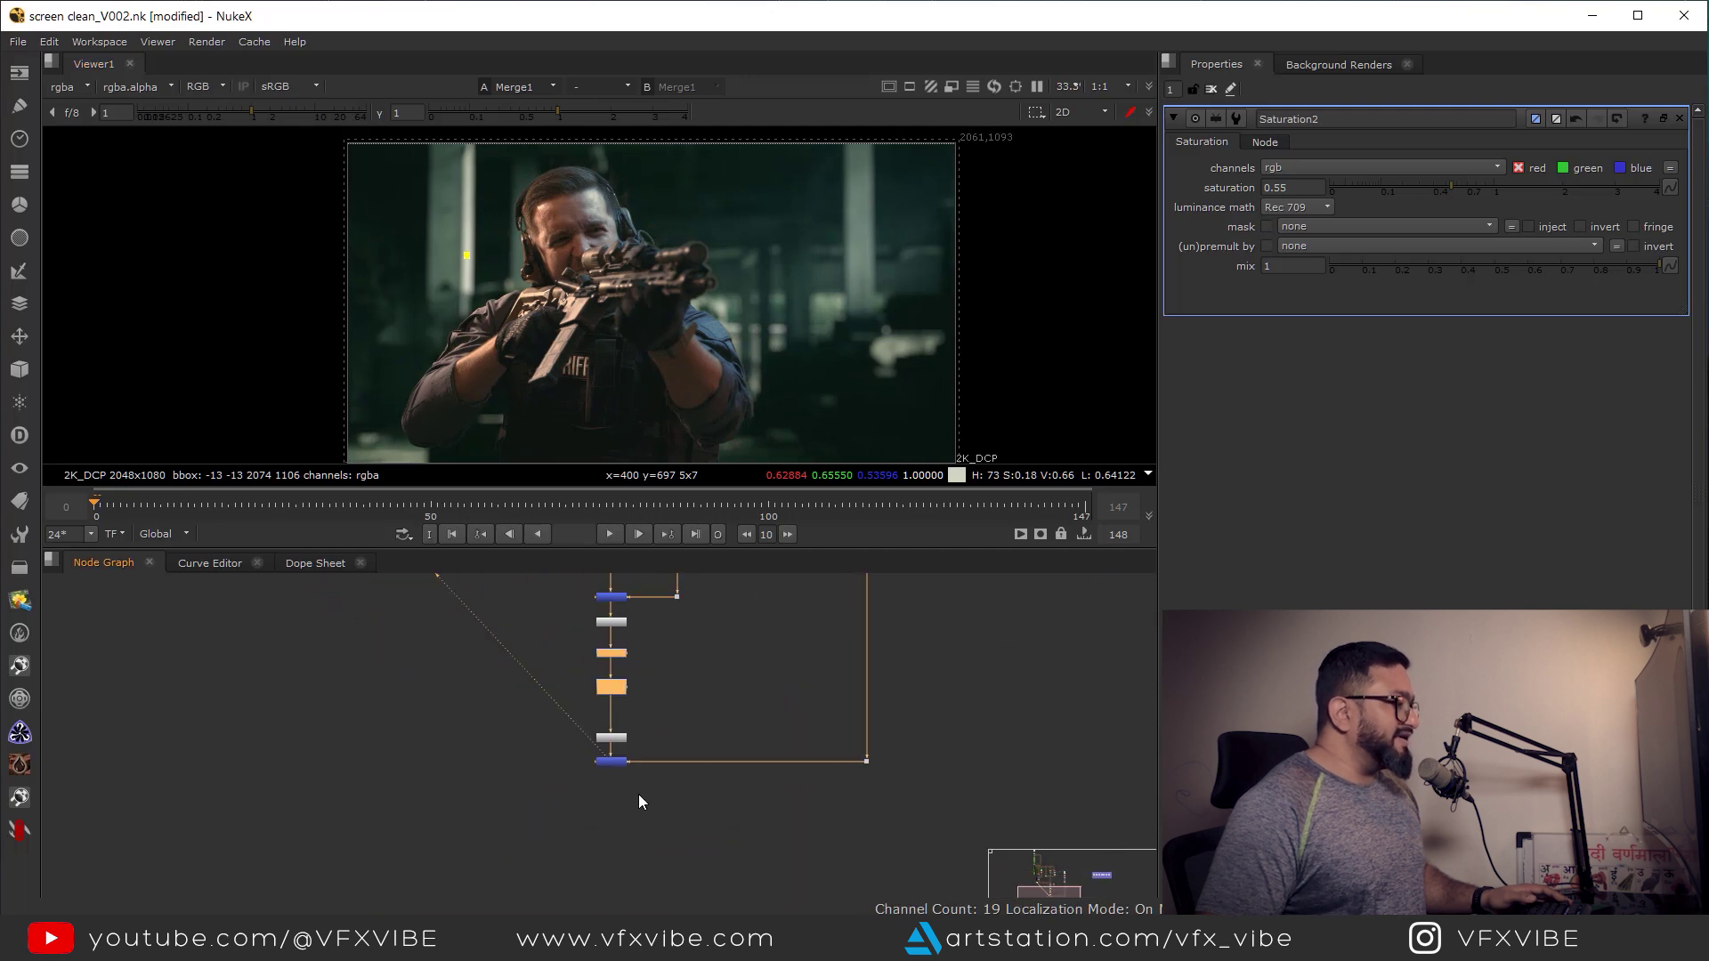
pyautogui.press('g')
pyautogui.moveTo(571, 809); pyautogui.dragTo(621, 822)
pyautogui.press('1')
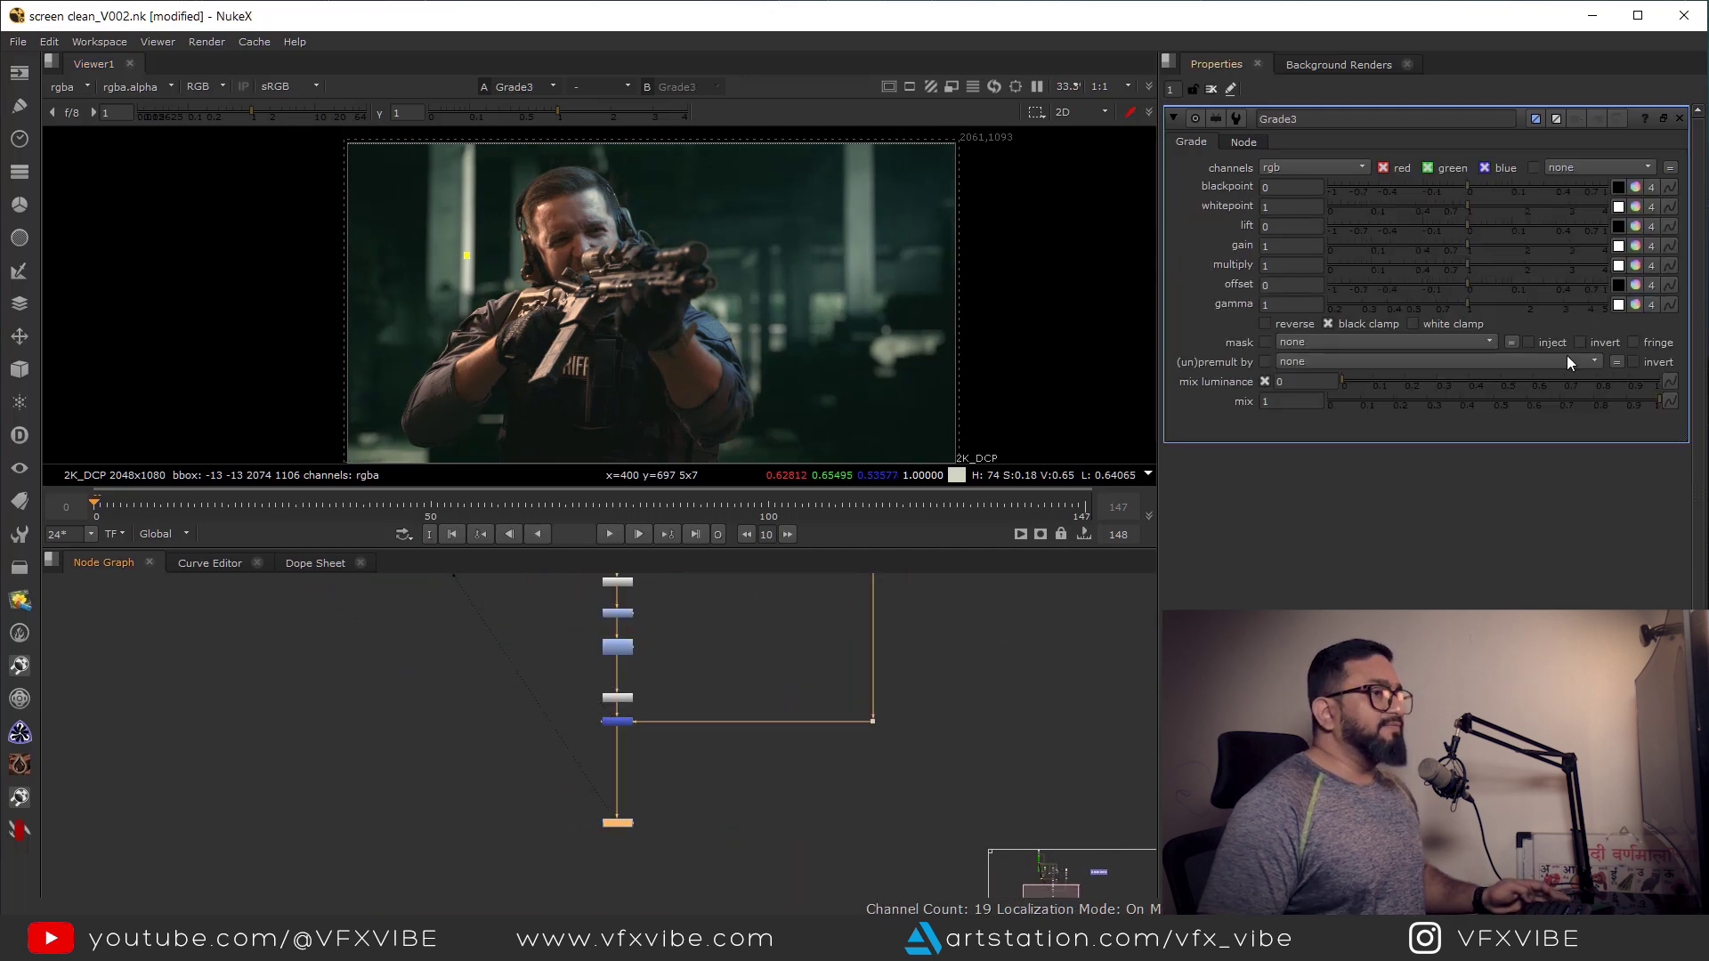
# - Set the new Grade's gamma to 0.95 and gain to 1.1, and compare the composite with the grade disabled and enabled
pyautogui.click(1466, 305)
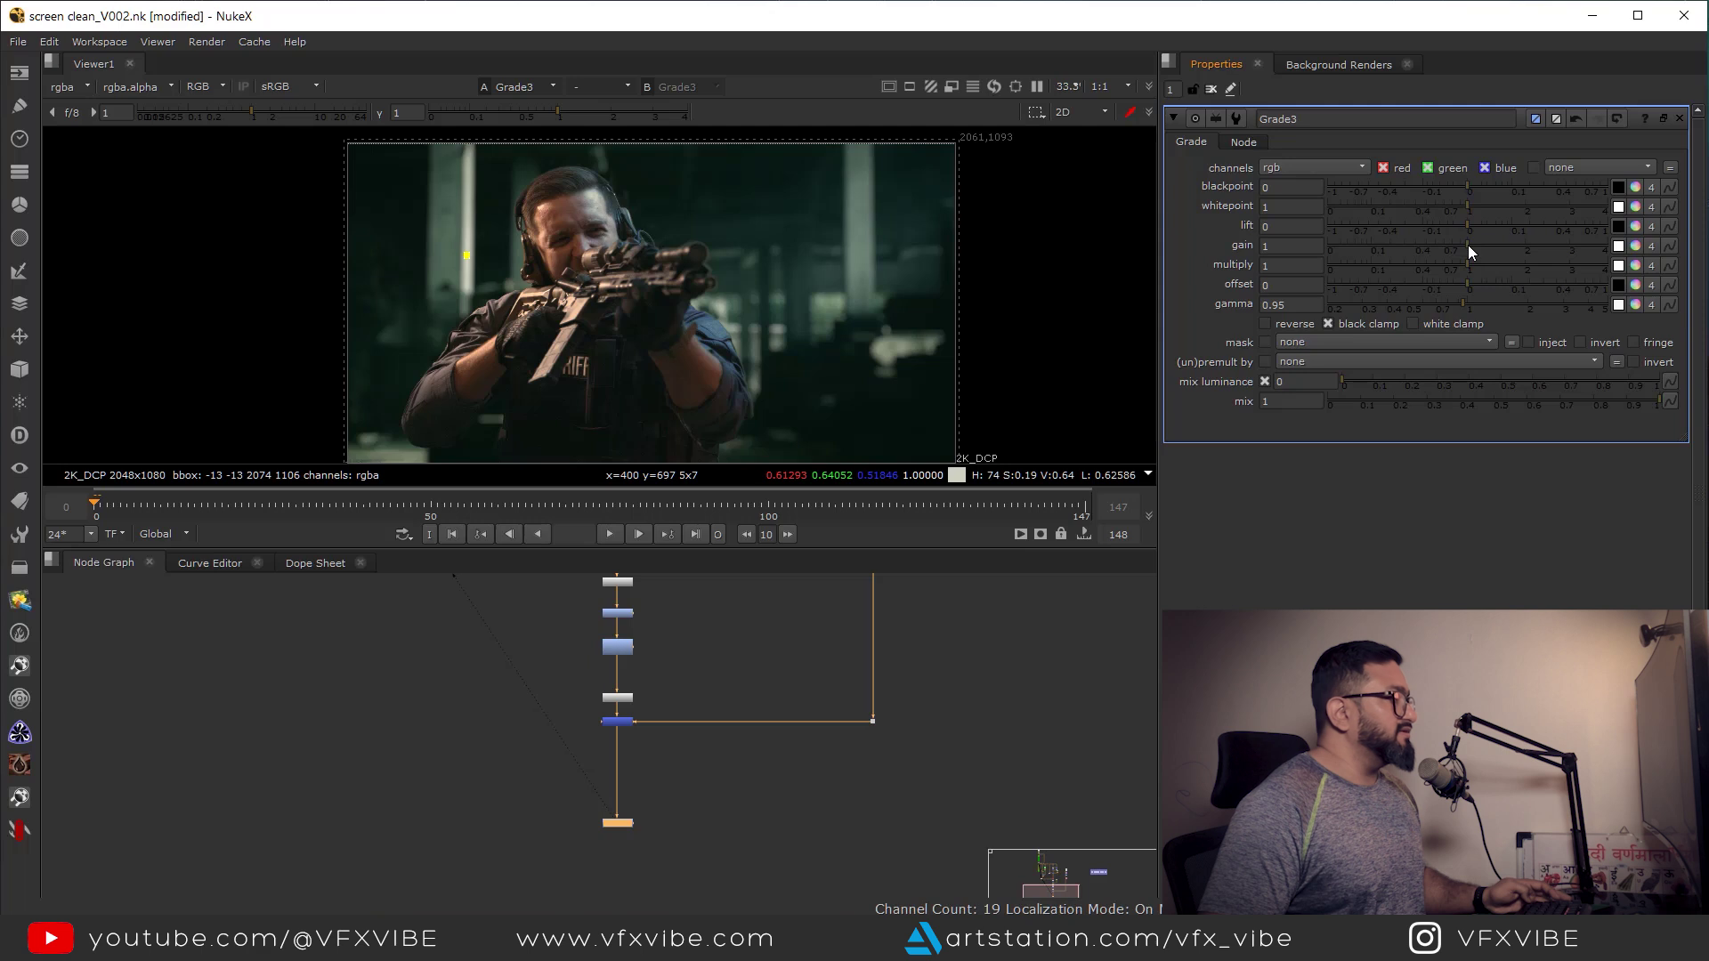
pyautogui.moveTo(1471, 248); pyautogui.dragTo(1474, 247)
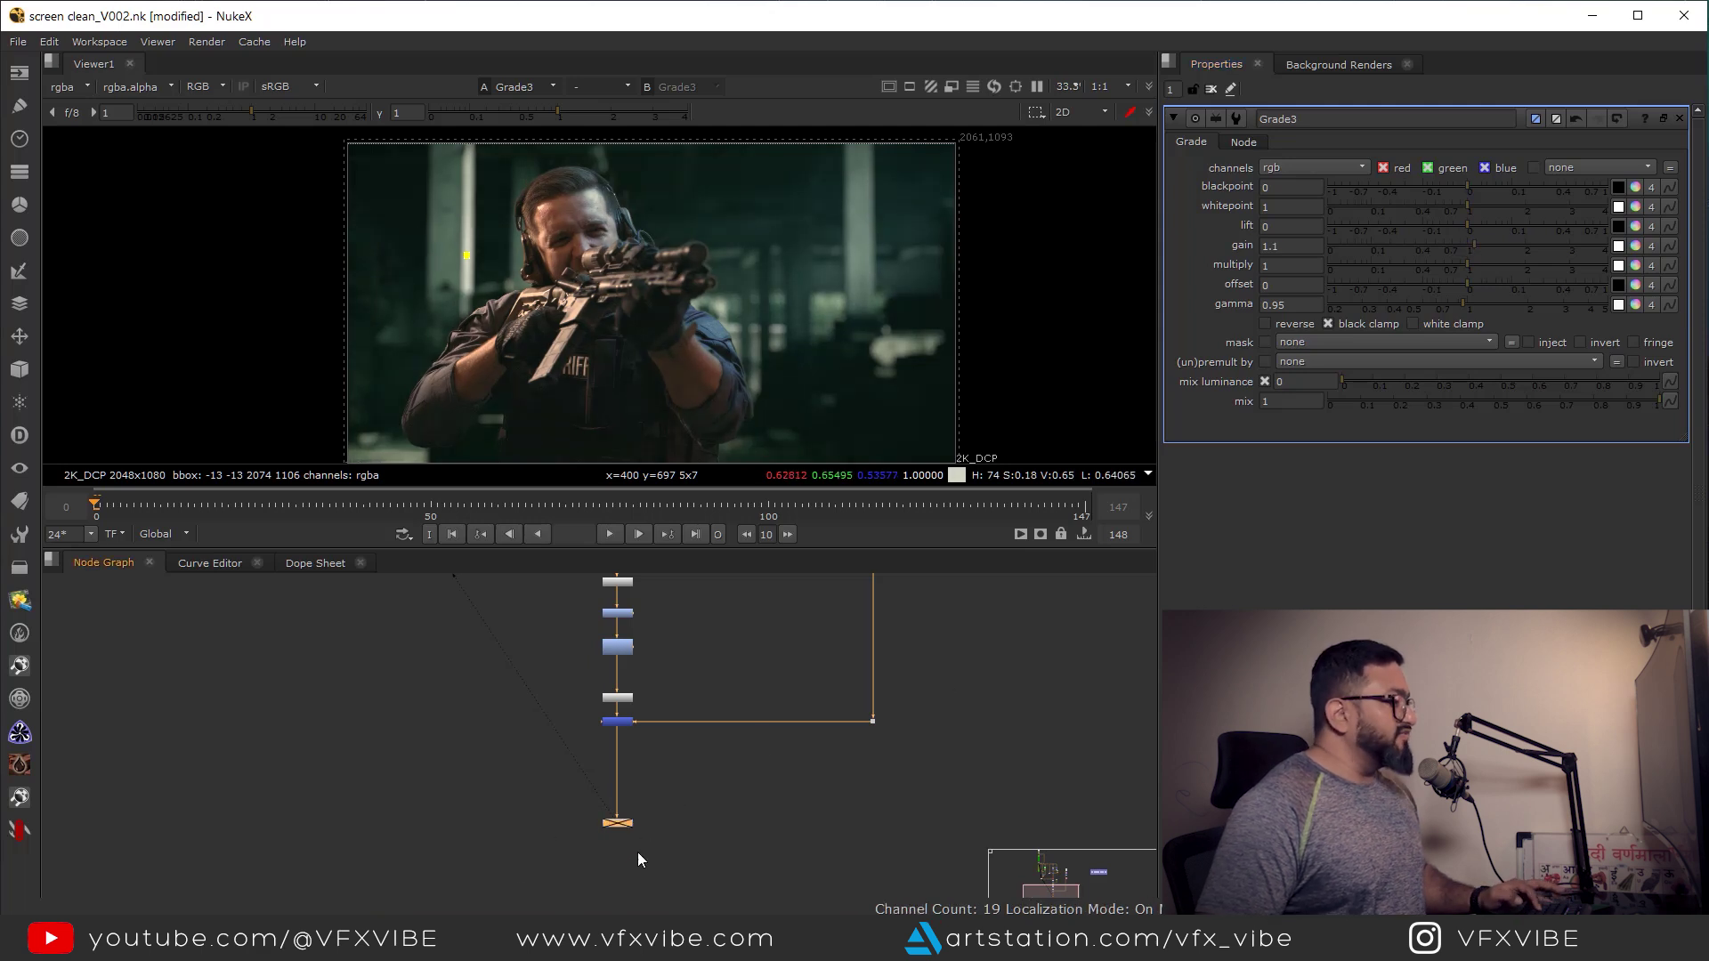
pyautogui.press('d')
pyautogui.press('d')
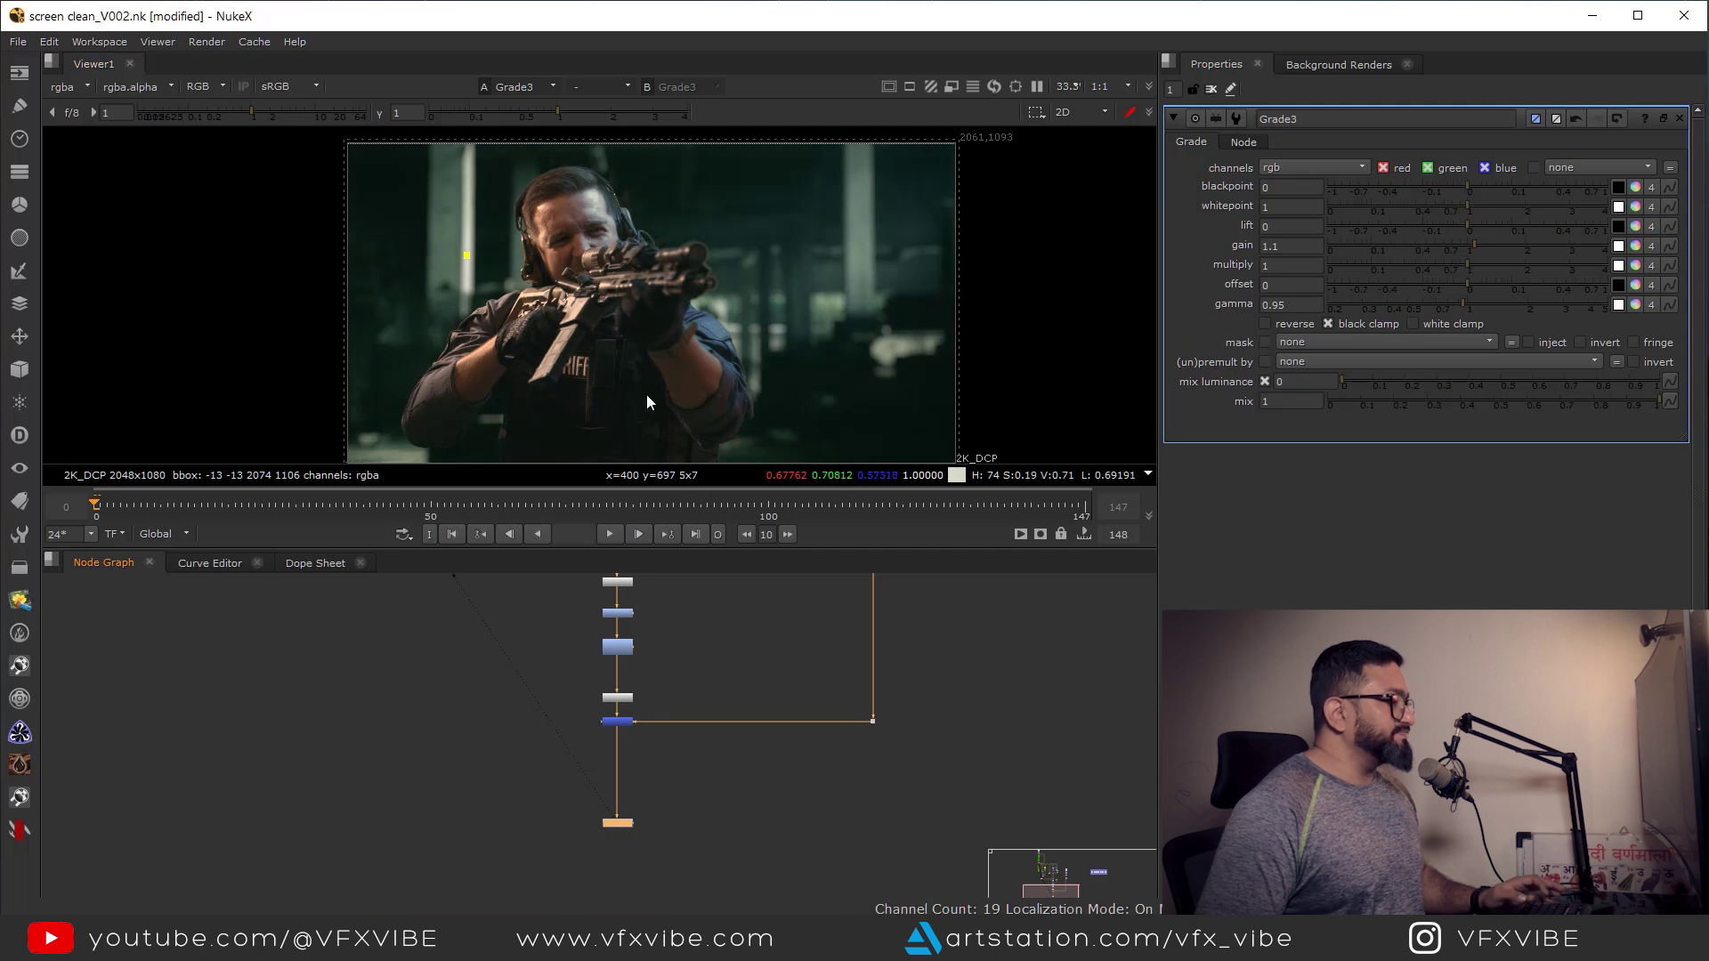
# - Examine the graded composite around the officer and the background's upper corners for where light could enter
pyautogui.moveTo(604, 422); pyautogui.dragTo(683, 417, button='middle')
pyautogui.scroll(1, 671, 346)
pyautogui.scroll(-2, 671, 342)
pyautogui.moveTo(641, 252); pyautogui.dragTo(803, 266, button='middle')
pyautogui.scroll(1, 803, 266)
pyautogui.moveTo(552, 190)
pyautogui.mouseDown()
pyautogui.moveTo(796, 411)
pyautogui.moveTo(803, 451)
pyautogui.moveTo(814, 442)
pyautogui.mouseUp()
pyautogui.moveTo(1000, 281); pyautogui.dragTo(931, 324, button='middle')
pyautogui.moveTo(1094, 164)
pyautogui.mouseDown()
pyautogui.moveTo(949, 313)
pyautogui.moveTo(742, 462)
pyautogui.mouseUp()
pyautogui.moveTo(770, 356); pyautogui.dragTo(852, 291, button='middle')
pyautogui.moveTo(645, 246); pyautogui.dragTo(648, 348, button='middle')
pyautogui.moveTo(519, 191); pyautogui.dragTo(560, 251)
# - Add a Noise node in the empty space beside the background branch, view it, and set its x/ysize to 25
pyautogui.moveTo(882, 666); pyautogui.dragTo(698, 792, button='middle')
pyautogui.moveTo(798, 664)
pyautogui.mouseDown(button='middle')
pyautogui.moveTo(748, 828)
pyautogui.moveTo(718, 763)
pyautogui.mouseUp(button='middle')
pyautogui.click(768, 687)
pyautogui.press('Tab')
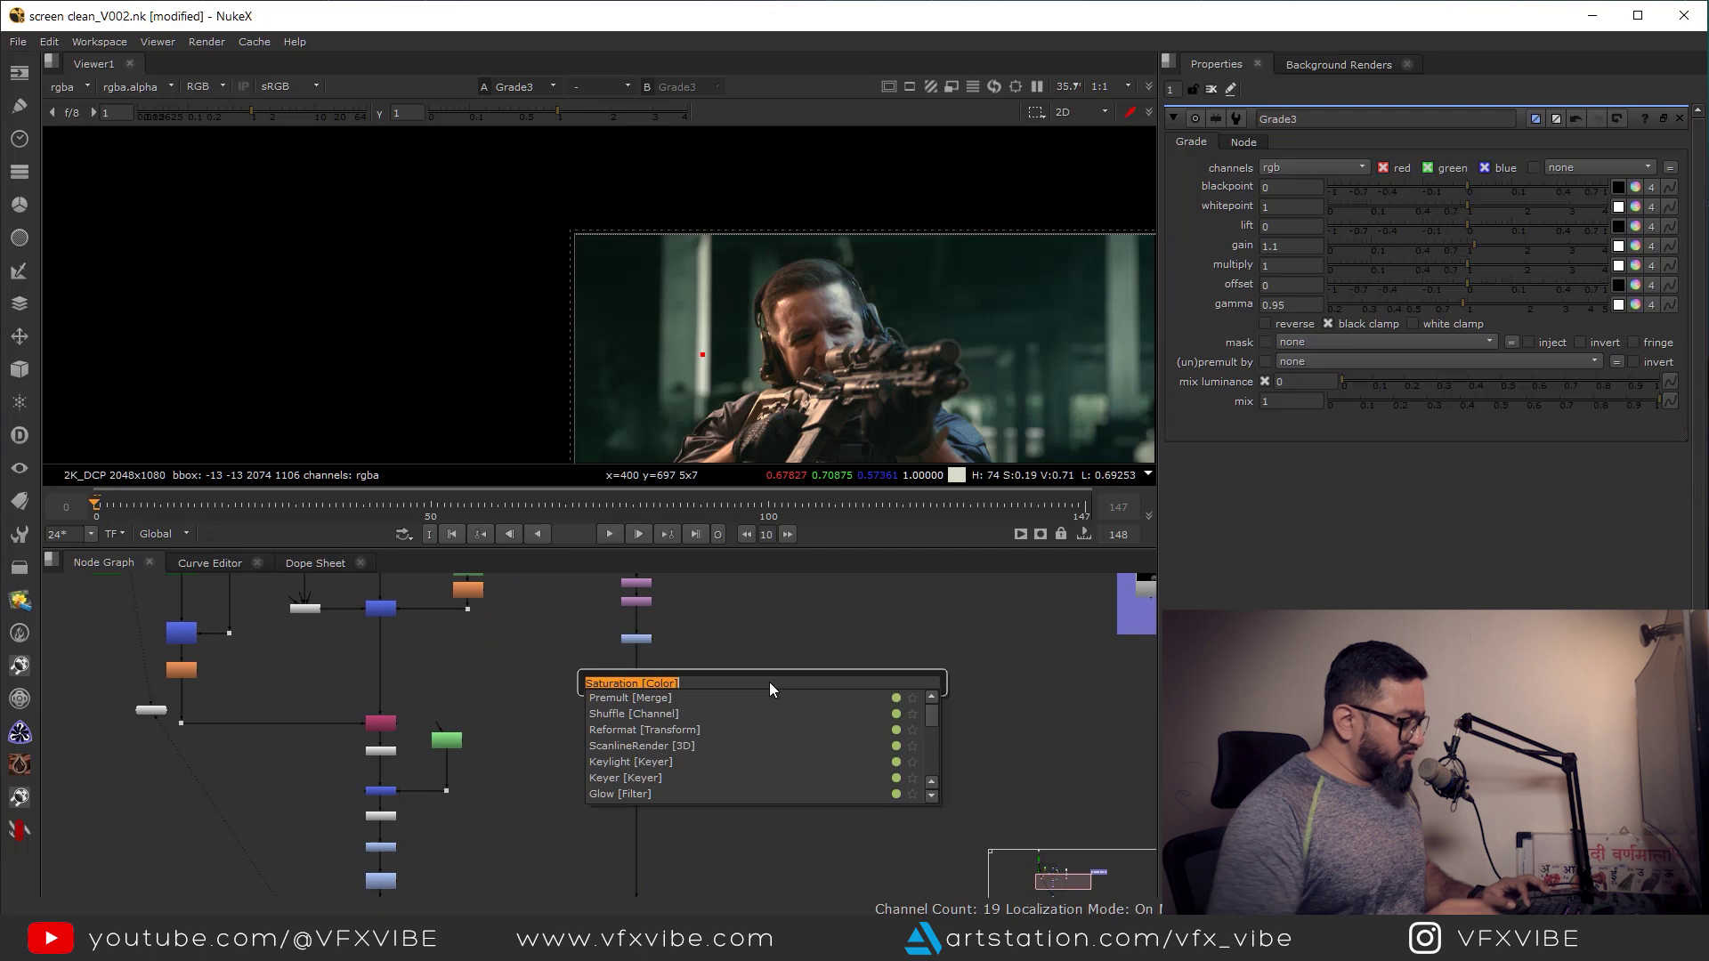
pyautogui.write('noise')
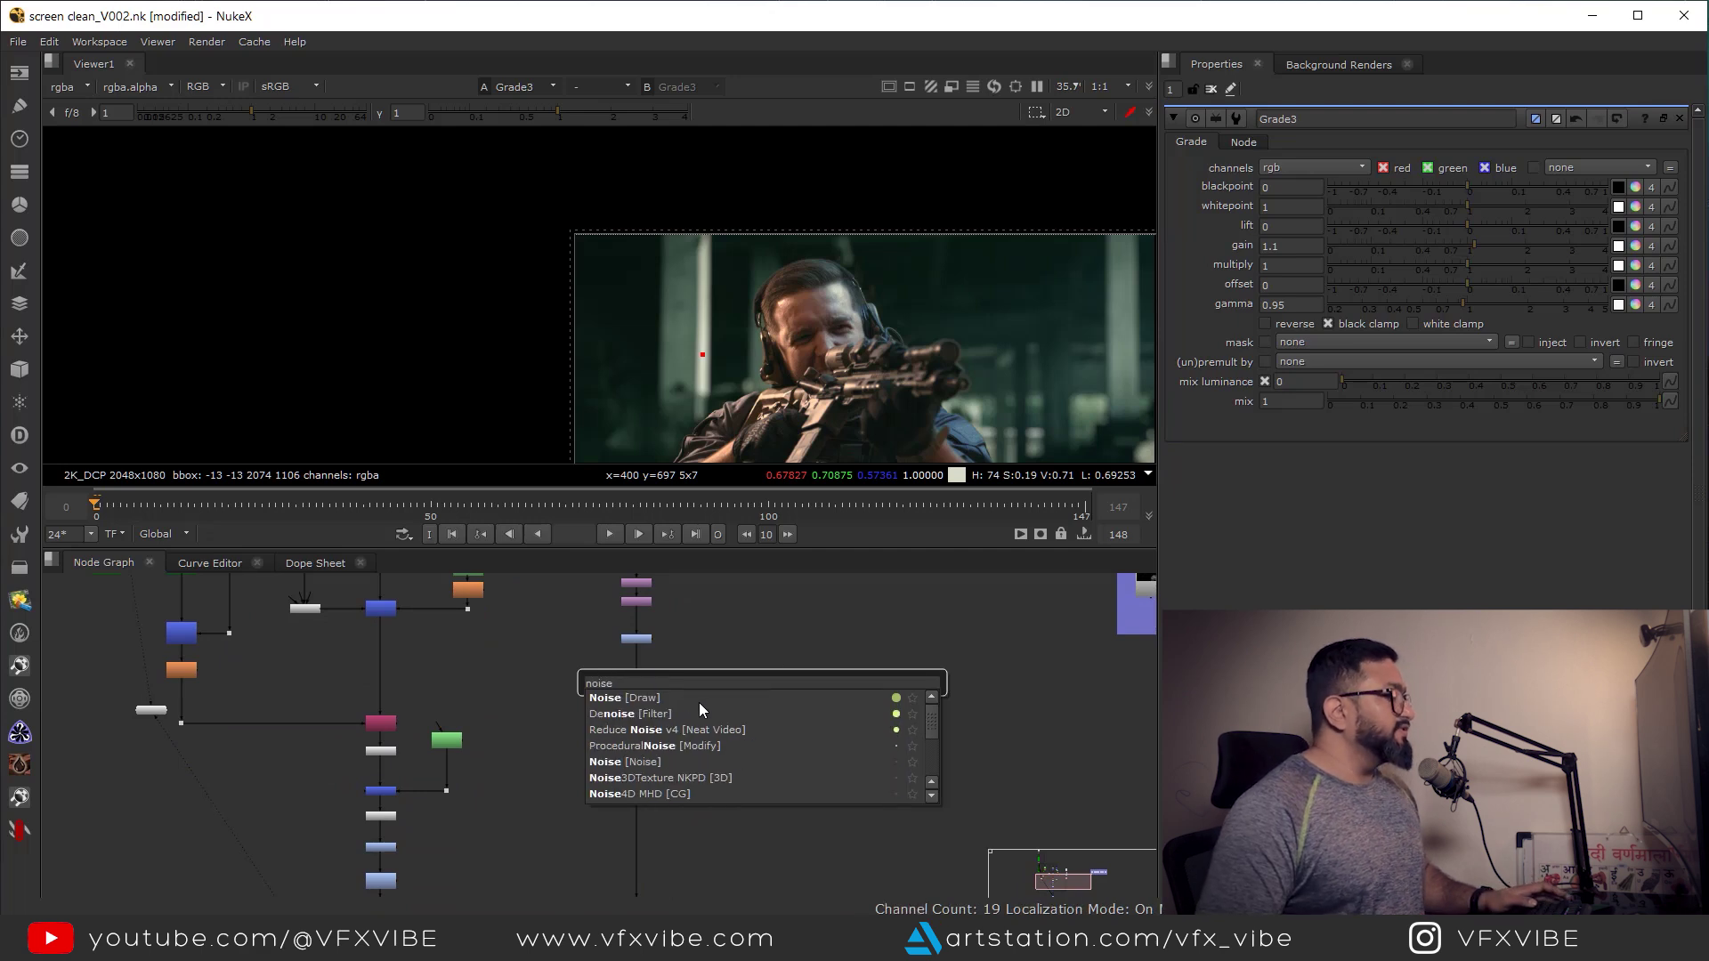
pyautogui.click(645, 695)
pyautogui.scroll(5, 765, 685)
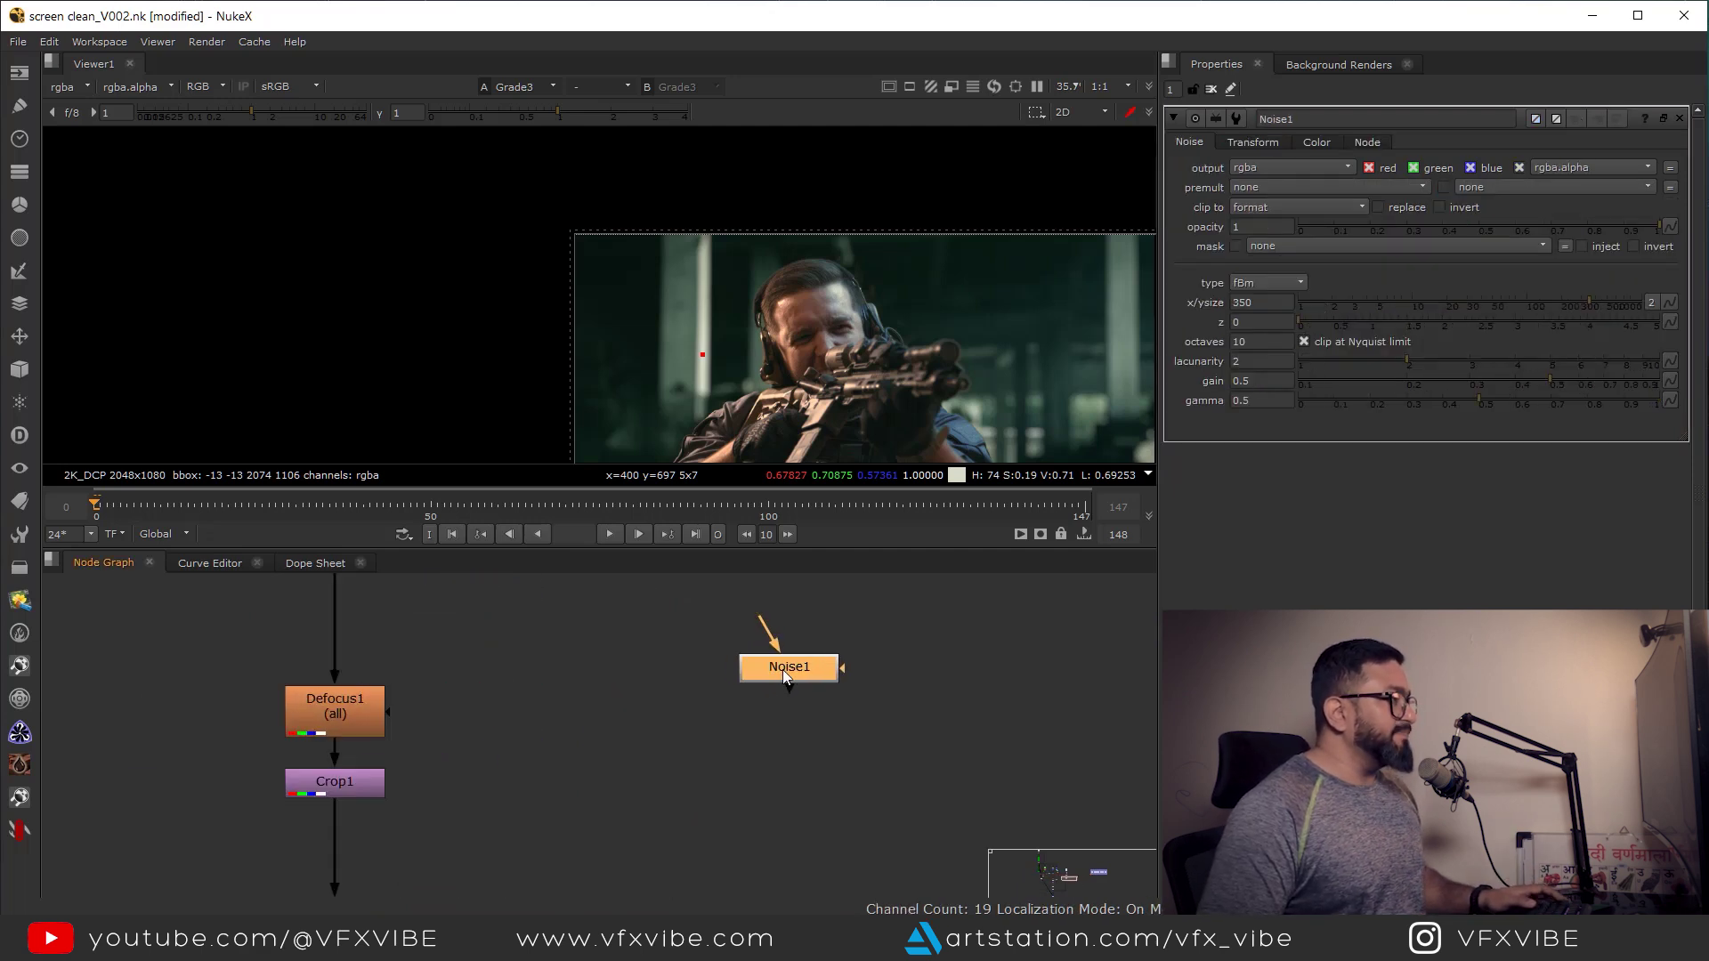
pyautogui.press('1')
pyautogui.click(782, 625)
pyautogui.scroll(-1, 723, 328)
pyautogui.moveTo(1588, 303); pyautogui.dragTo(1458, 310)
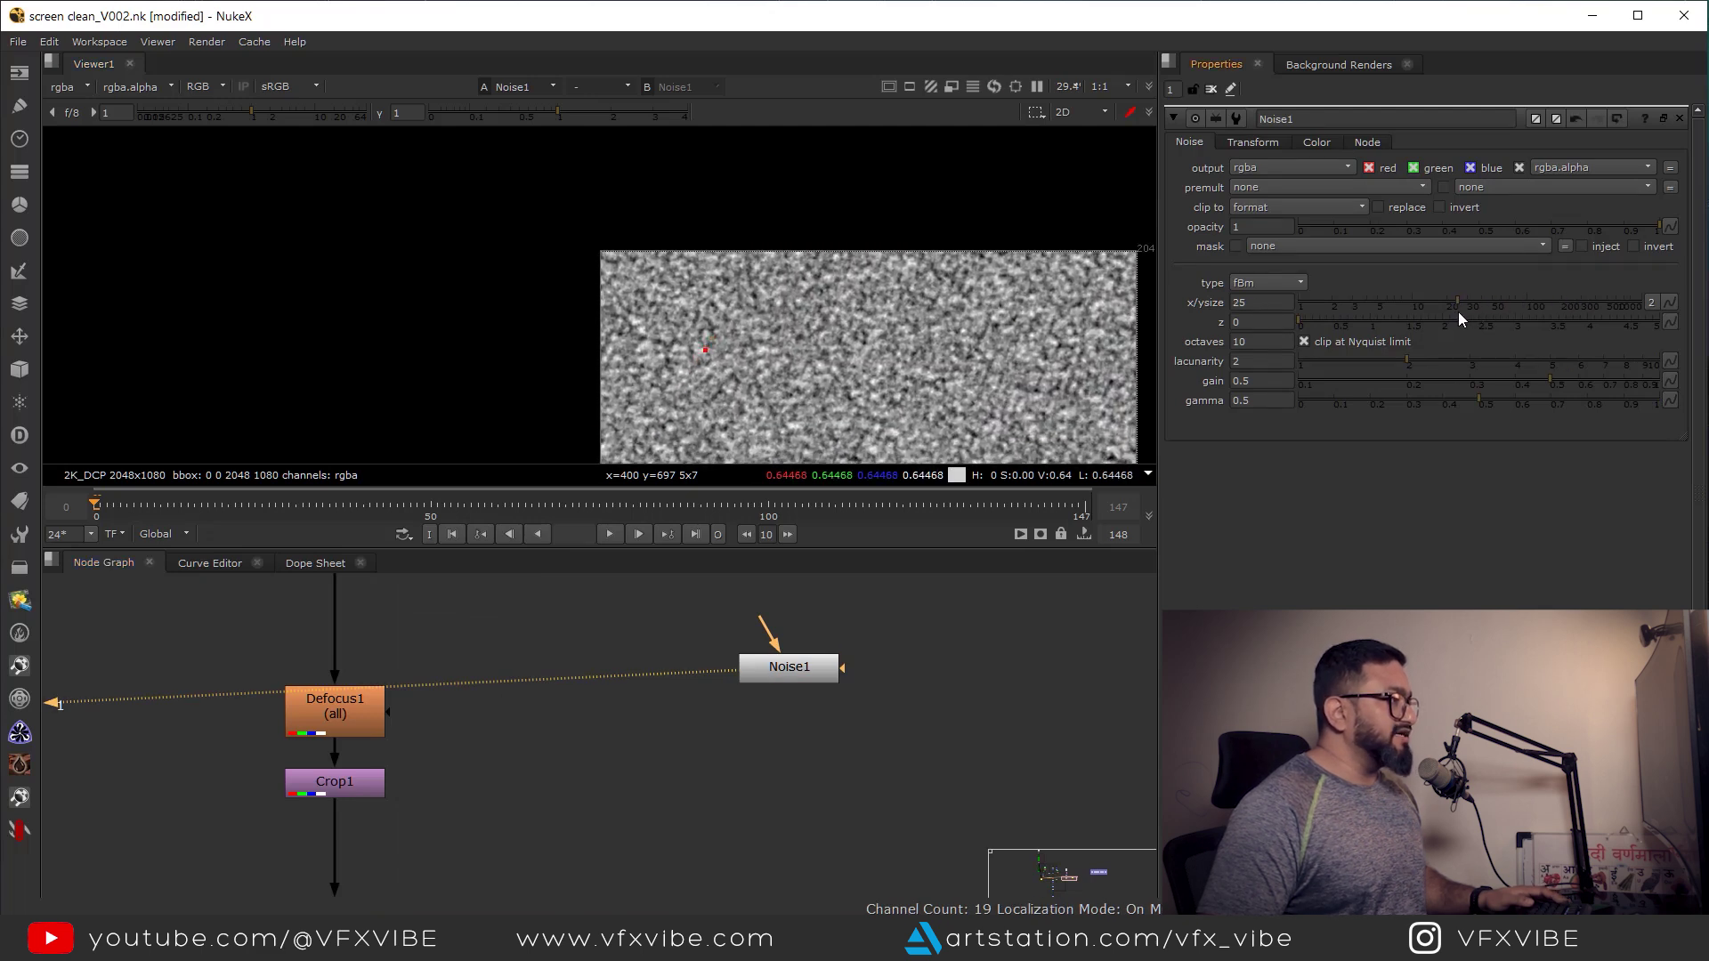
# - Add a Roto node beside the Noise with a rounded Bezier shape over the frame's upper-left corner
pyautogui.press('o')
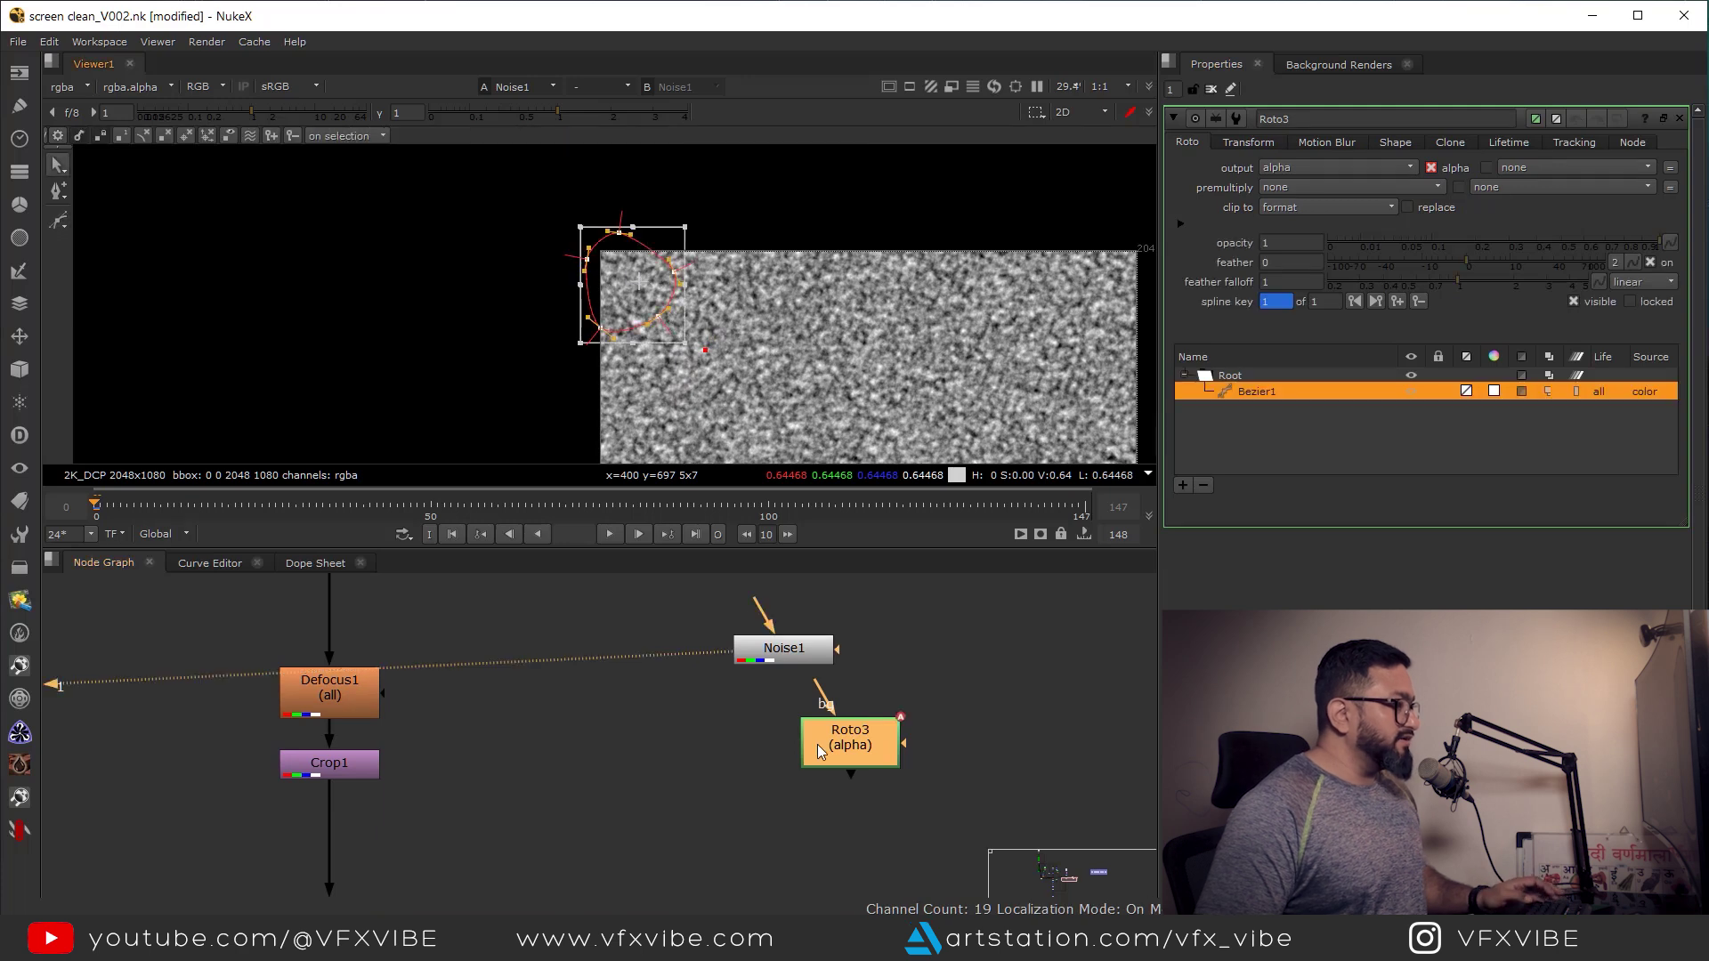
pyautogui.moveTo(820, 753); pyautogui.dragTo(896, 710)
# - Combine the Noise as B and the Roto as A, routed through a dot, in a Merge set to the mask operation
pyautogui.click(728, 789)
pyautogui.press('m')
pyautogui.moveTo(748, 798); pyautogui.dragTo(910, 707)
pyautogui.click(831, 737)
pyautogui.moveTo(917, 700); pyautogui.dragTo(945, 647)
pyautogui.keyDown('ctrl'); pyautogui.moveTo(865, 739); pyautogui.dragTo(955, 806); pyautogui.keyUp('ctrl')
pyautogui.click(802, 806)
pyautogui.press('1')
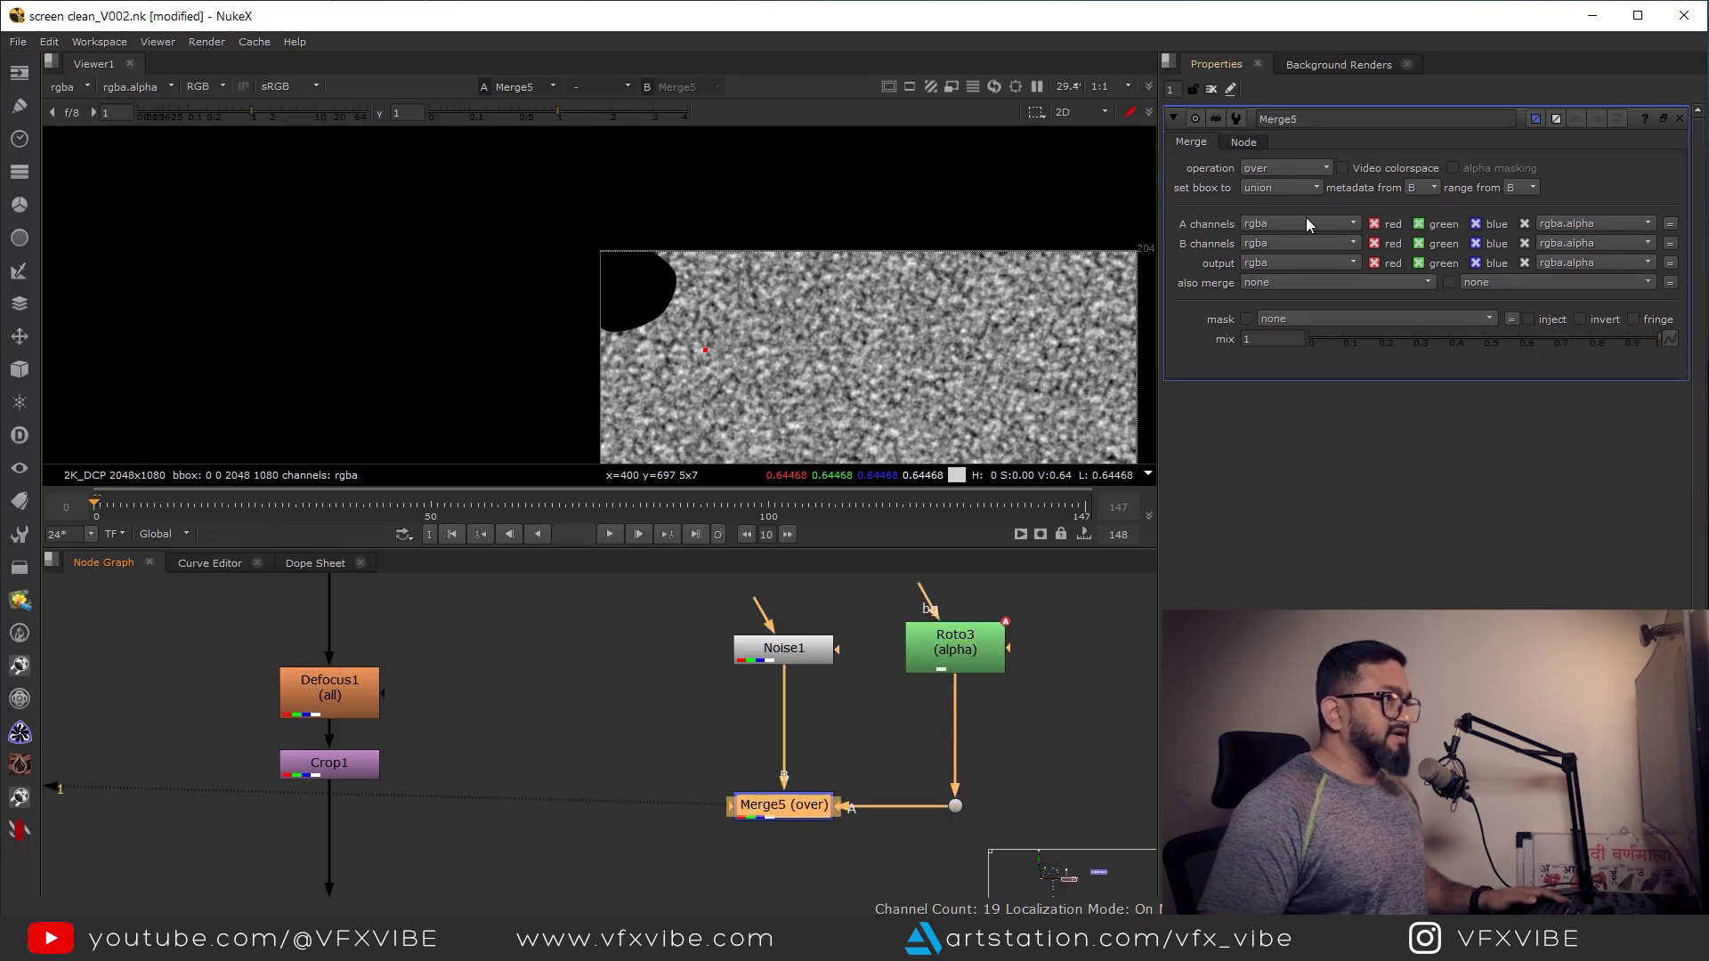
pyautogui.click(1267, 166)
pyautogui.click(1291, 265)
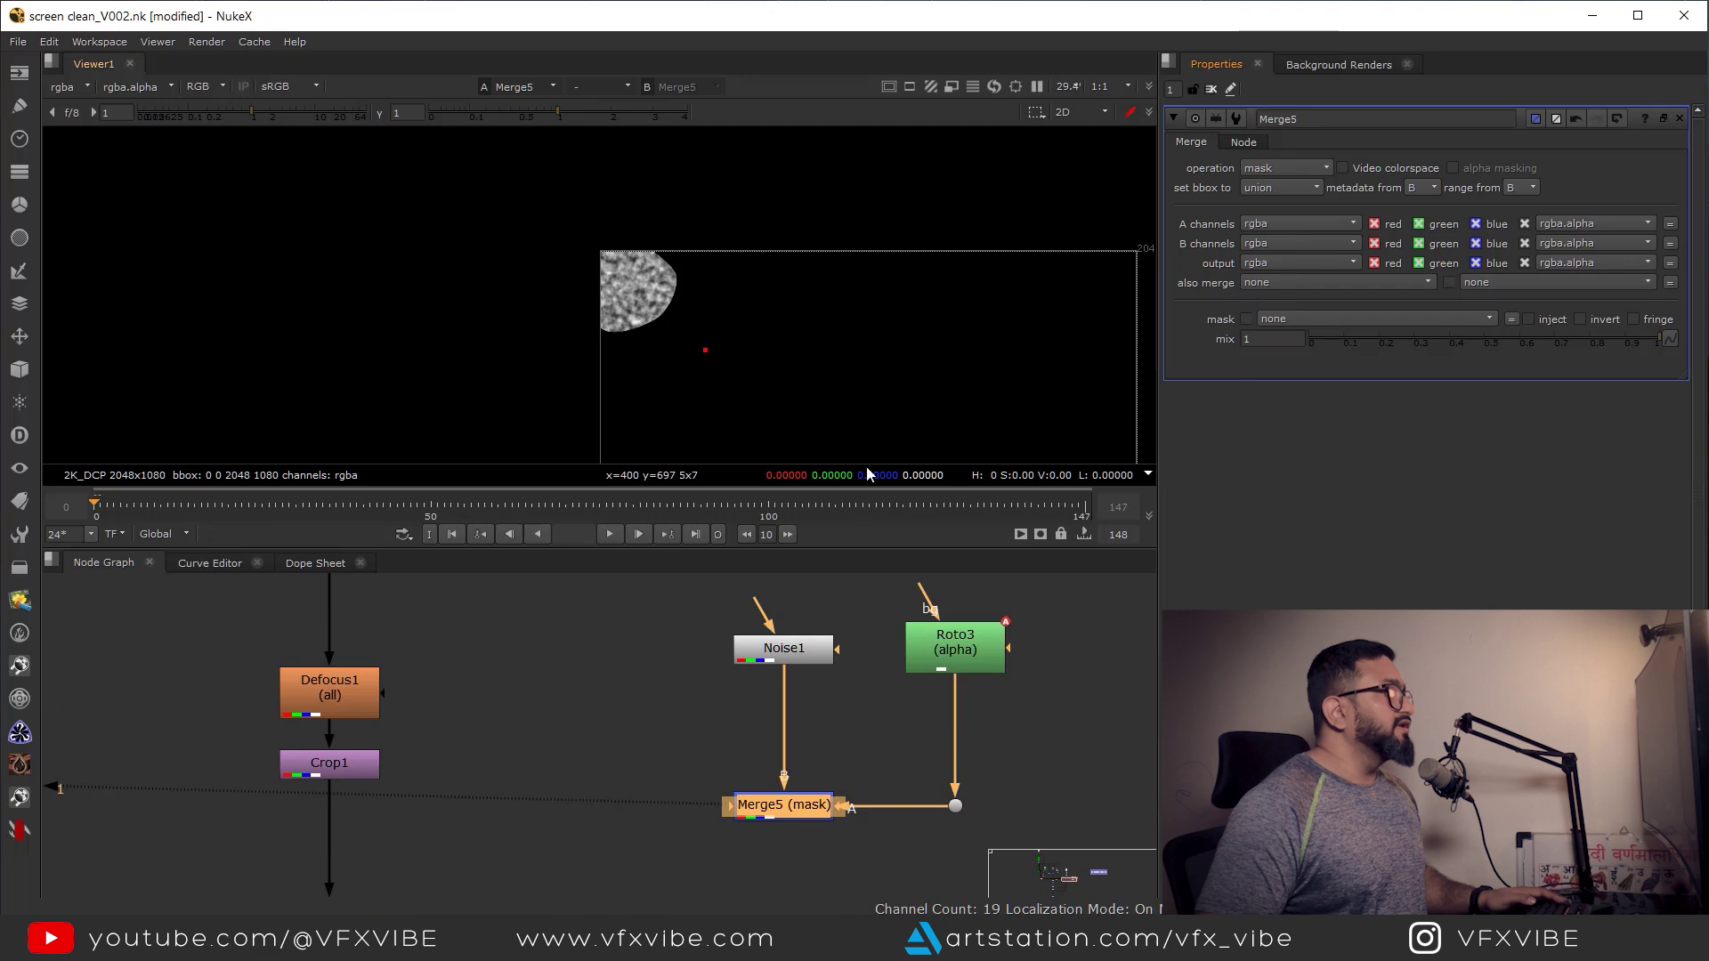
# - Add a Blur of size 18.5 below the mask Merge
pyautogui.scroll(-3, 830, 717)
pyautogui.click(808, 780)
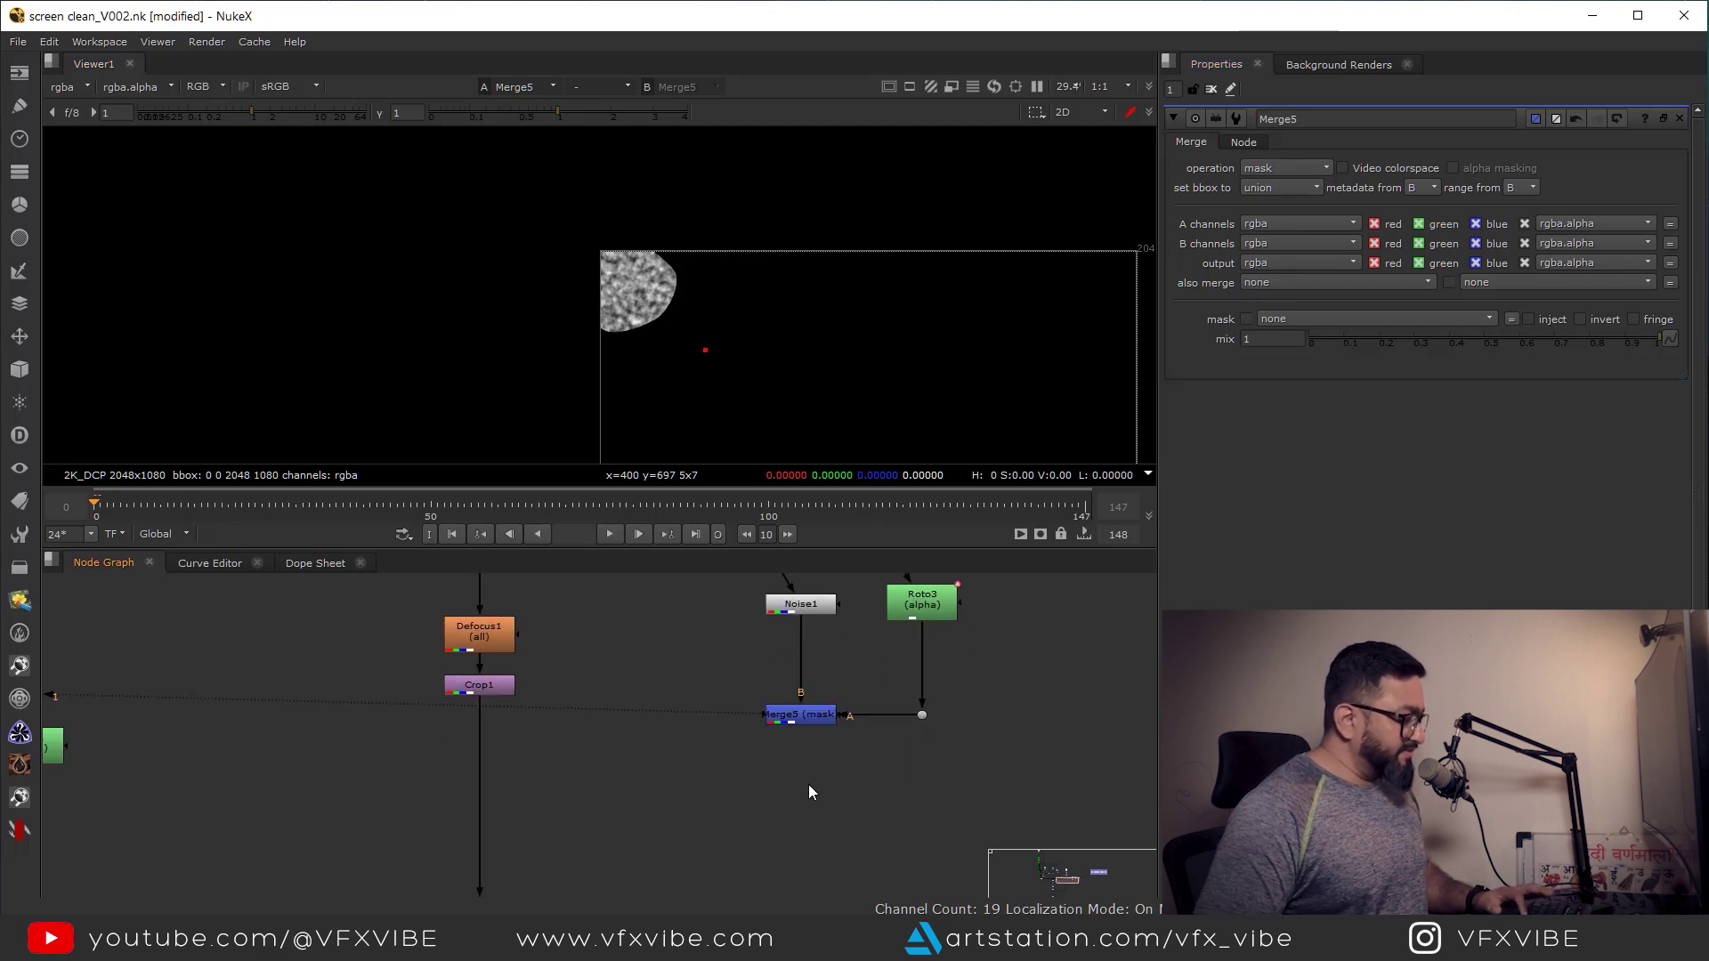
pyautogui.press('b')
# - Add a VolumeRays node below the Blur, view it, and place its volumetrics center outside the frame's upper-left corner at x -82, y 1132
pyautogui.press('Tab')
pyautogui.write('volu')
pyautogui.click(785, 754)
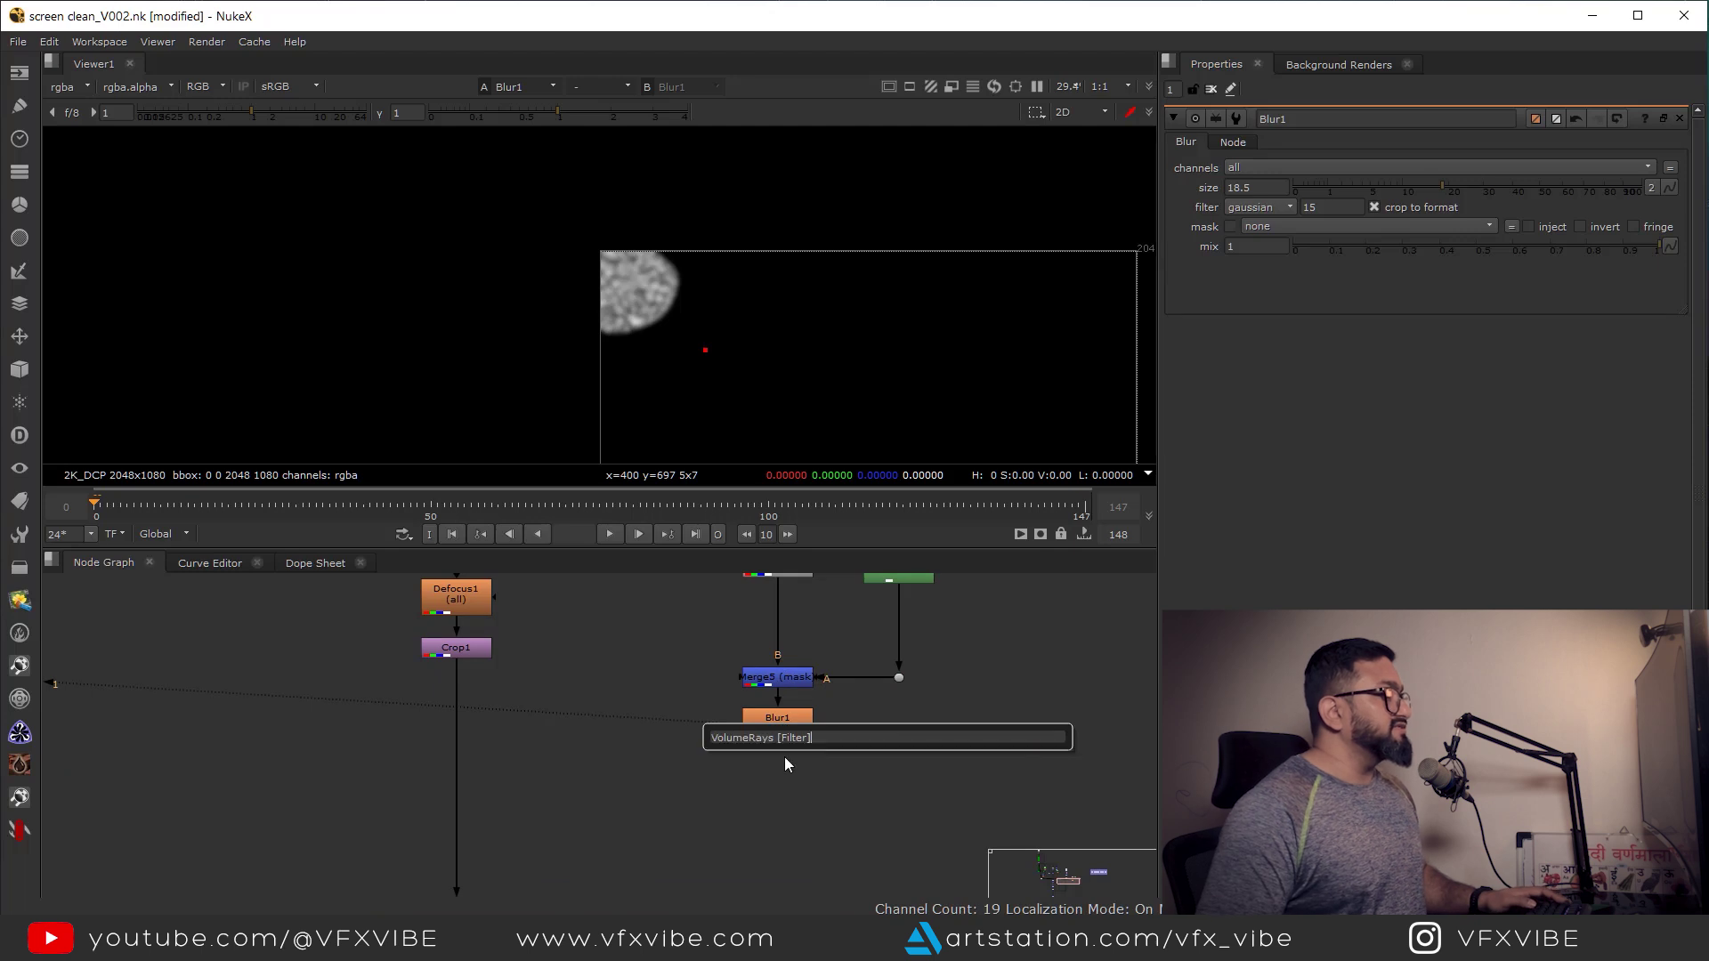
pyautogui.press('Return')
pyautogui.press('1')
pyautogui.press('f')
pyautogui.moveTo(328, 427); pyautogui.dragTo(457, 322)
pyautogui.moveTo(456, 320); pyautogui.dragTo(394, 165, button='middle')
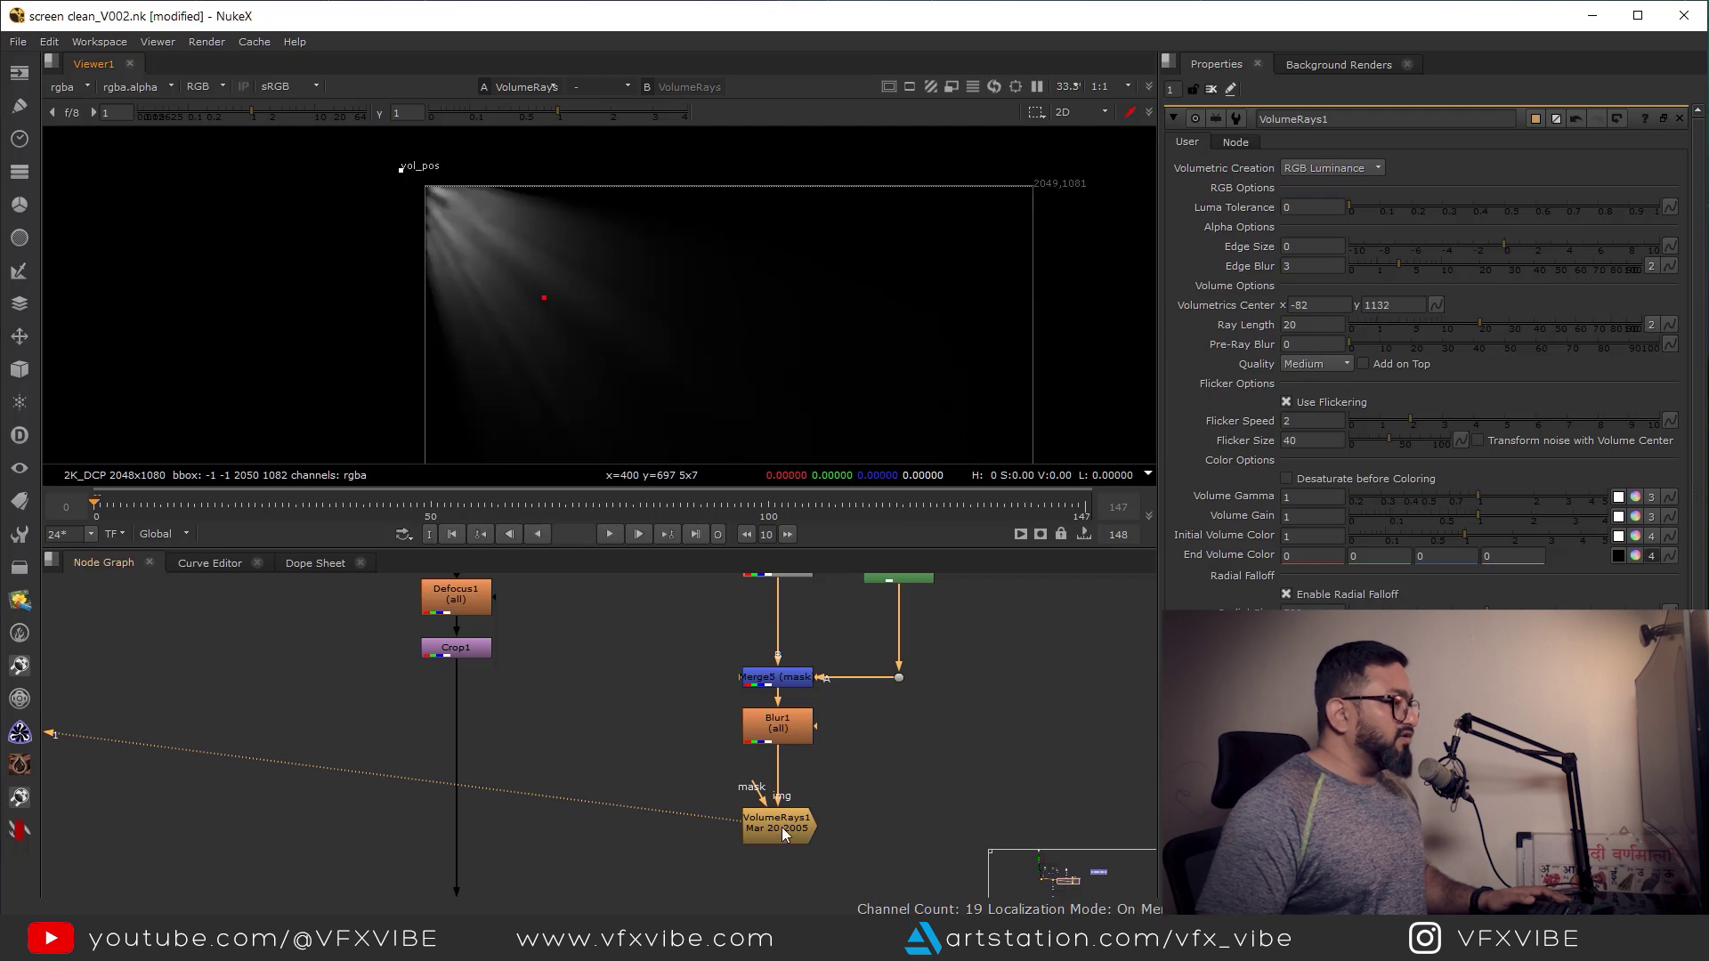
# - Set the size of Blur1 to 22.5
pyautogui.moveTo(798, 829); pyautogui.dragTo(798, 817)
pyautogui.doubleClick(798, 728)
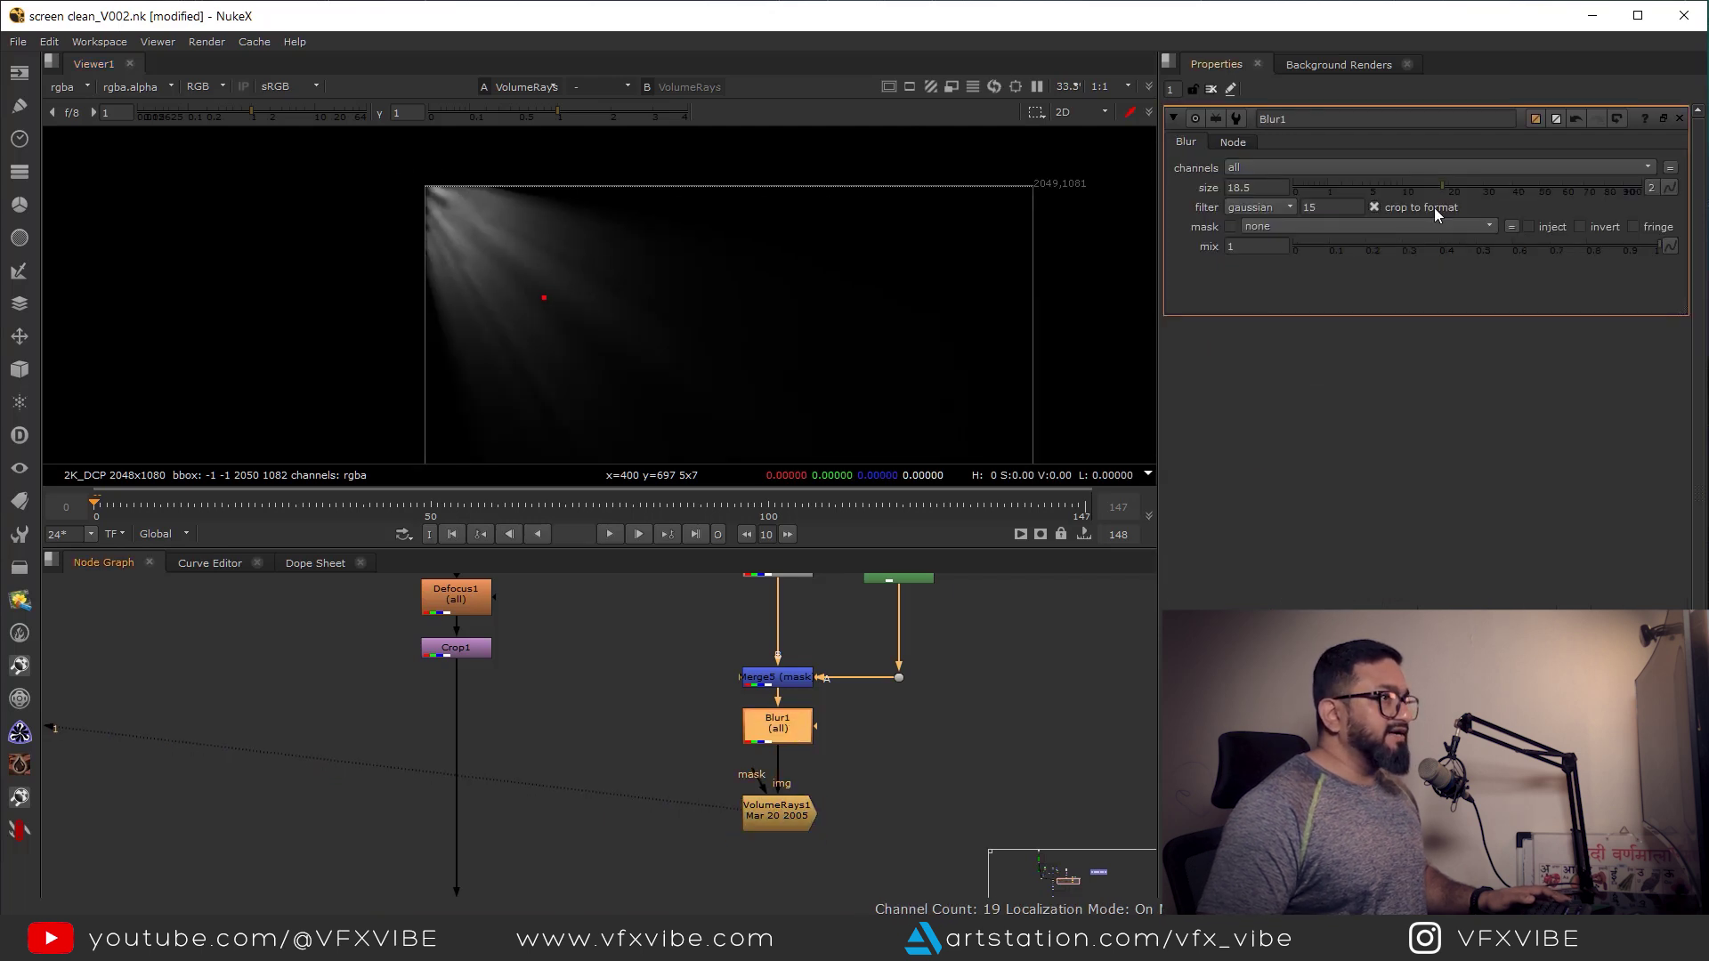
pyautogui.moveTo(1444, 185); pyautogui.dragTo(1457, 185)
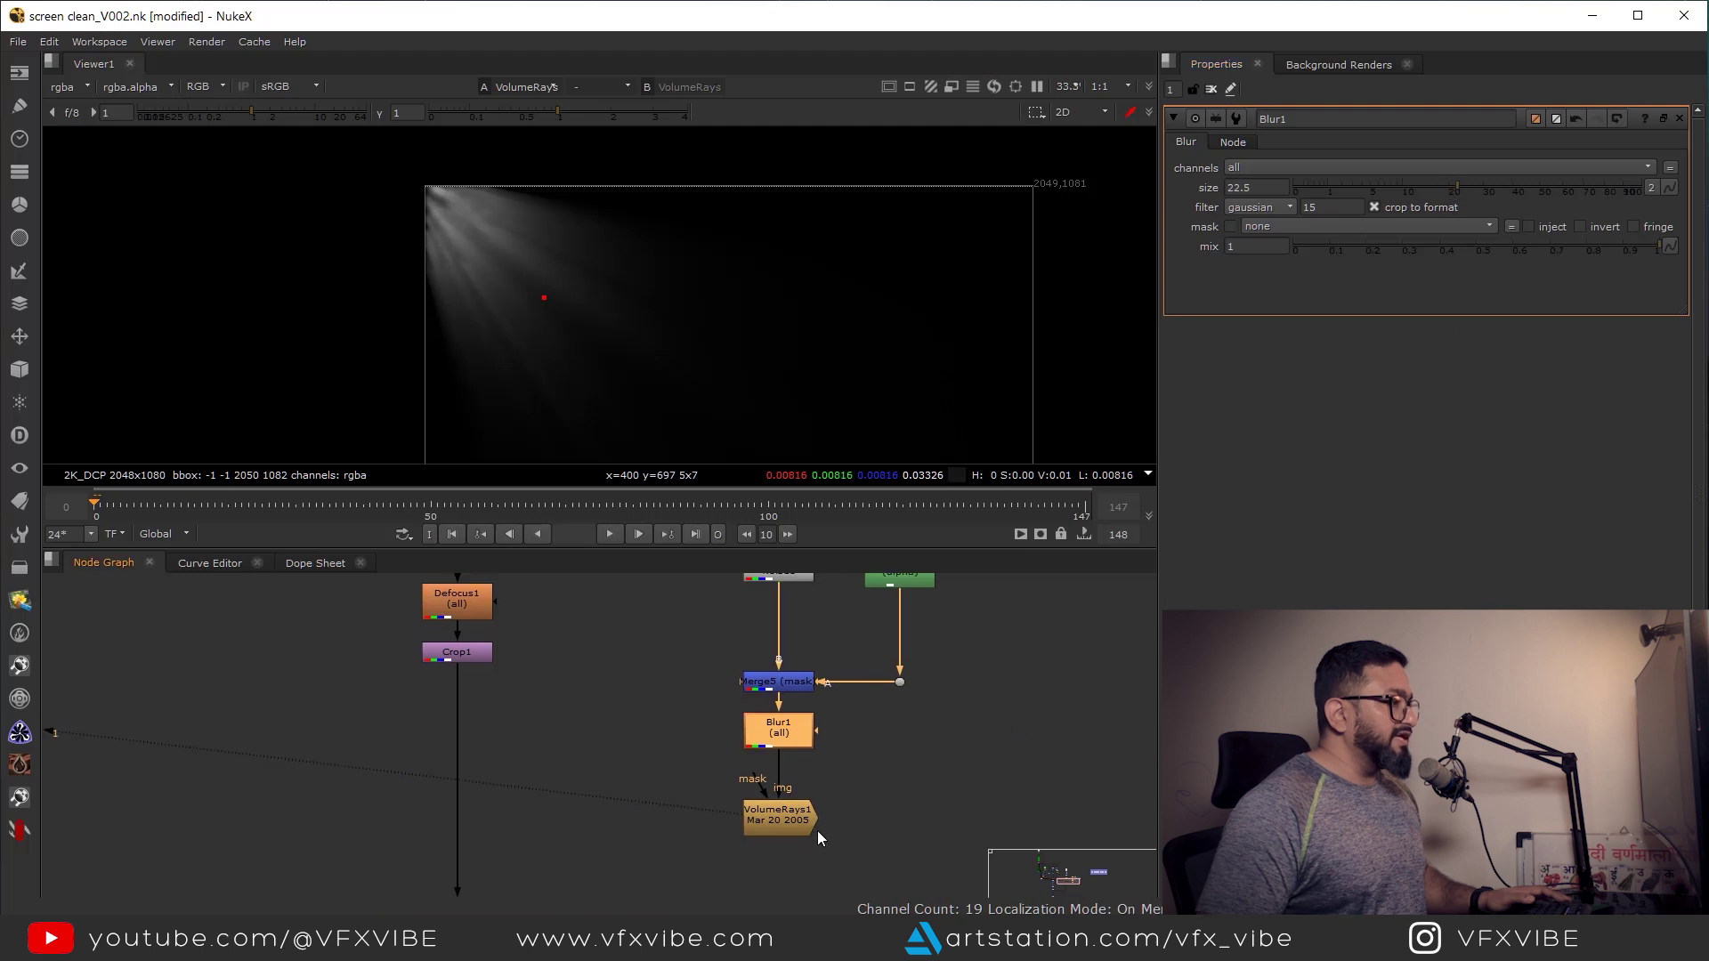
# - Add a Transform between Blur1 and VolumeRays1, move its pivot to x 70, y 1012, and set its translate to x -256, y 178
pyautogui.moveTo(789, 752); pyautogui.dragTo(789, 745)
pyautogui.press('t')
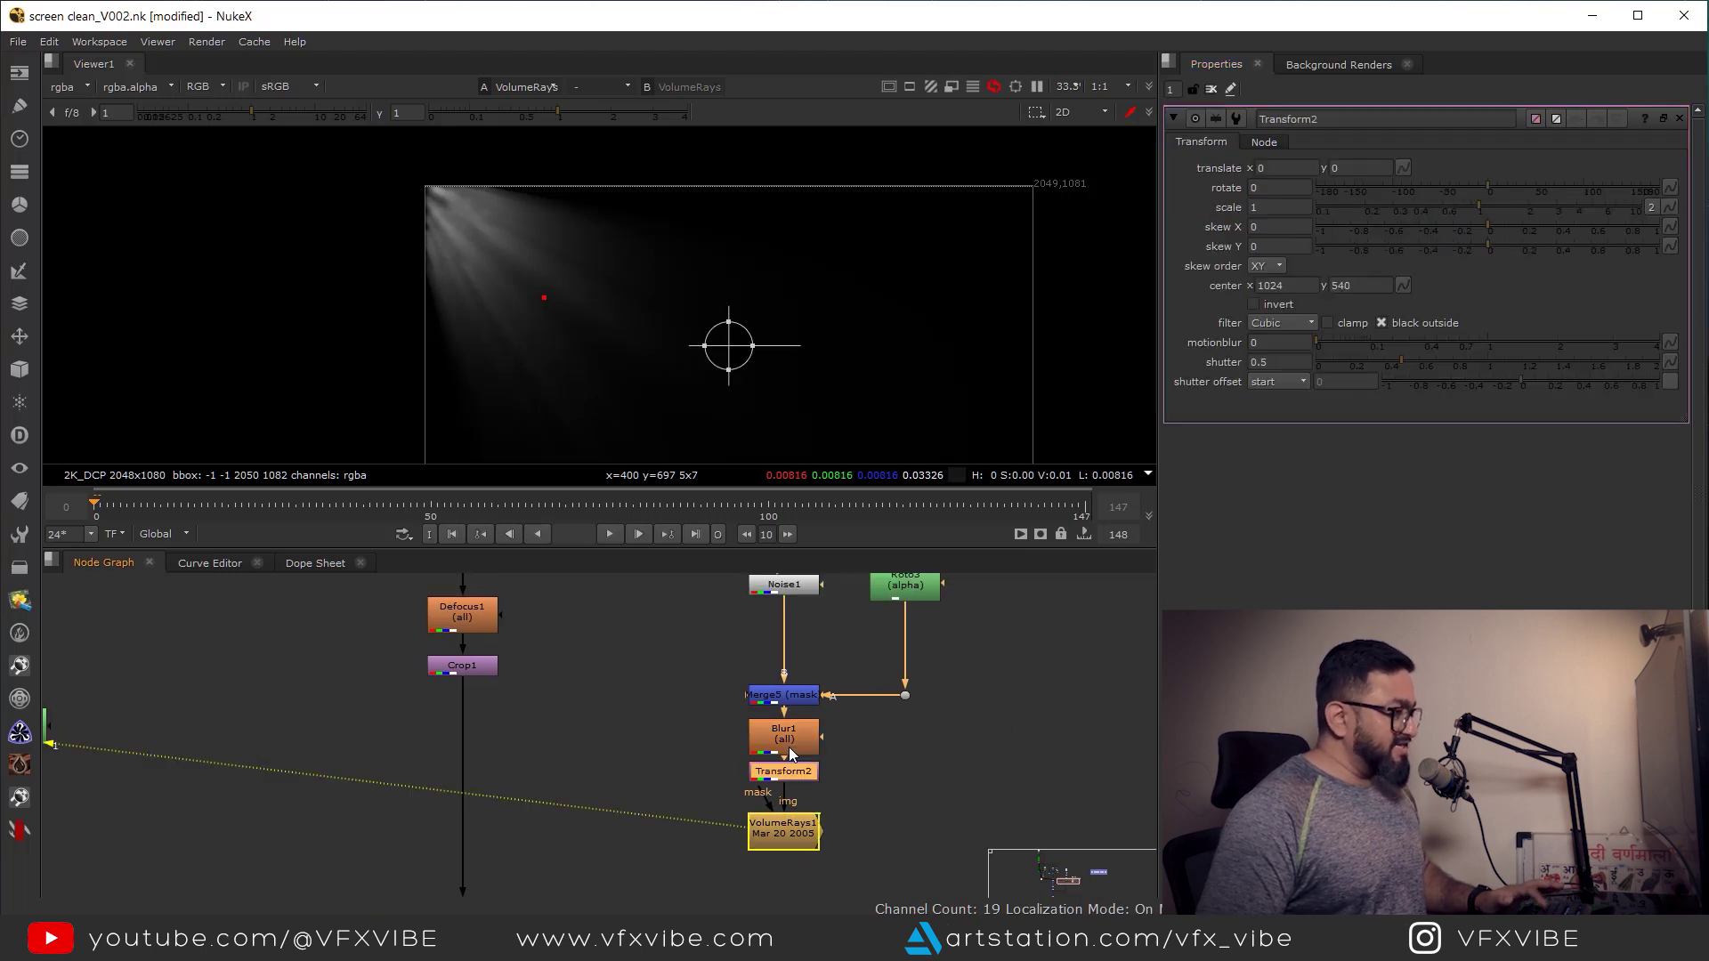
pyautogui.keyDown('ctrl'); pyautogui.moveTo(722, 347); pyautogui.dragTo(441, 207); pyautogui.keyUp('ctrl')
pyautogui.moveTo(441, 207); pyautogui.dragTo(505, 252, button='middle')
pyautogui.moveTo(505, 252); pyautogui.dragTo(427, 198)
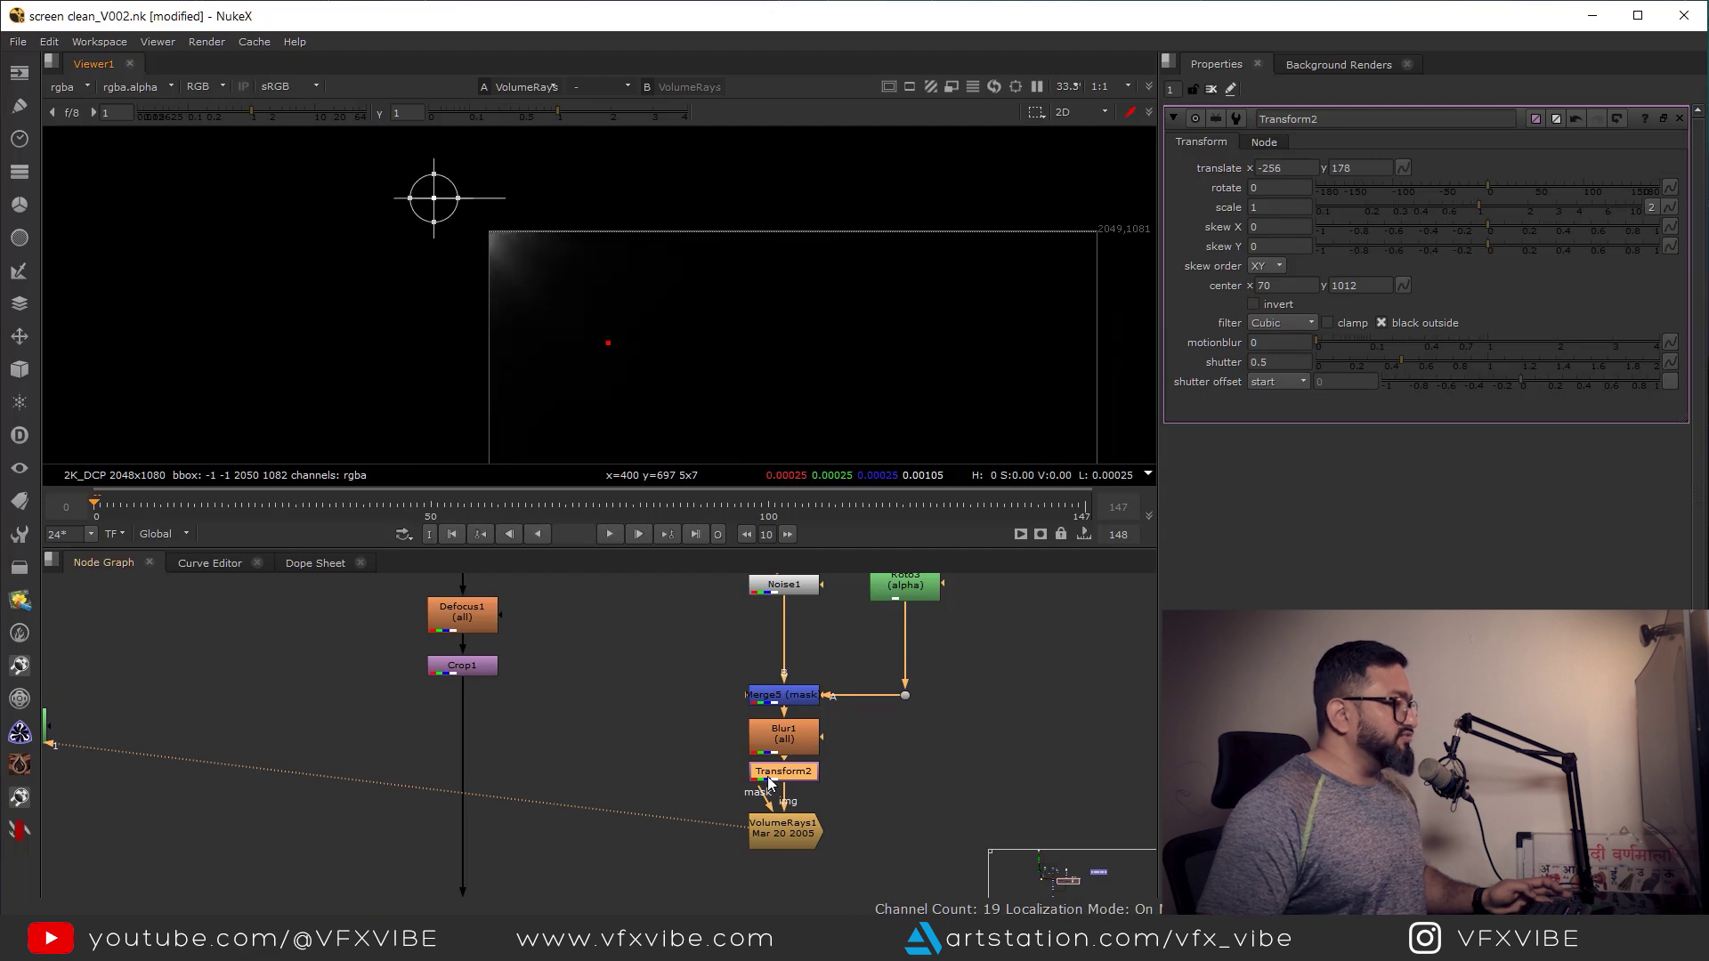
pyautogui.moveTo(571, 730); pyautogui.dragTo(577, 722, button='middle')
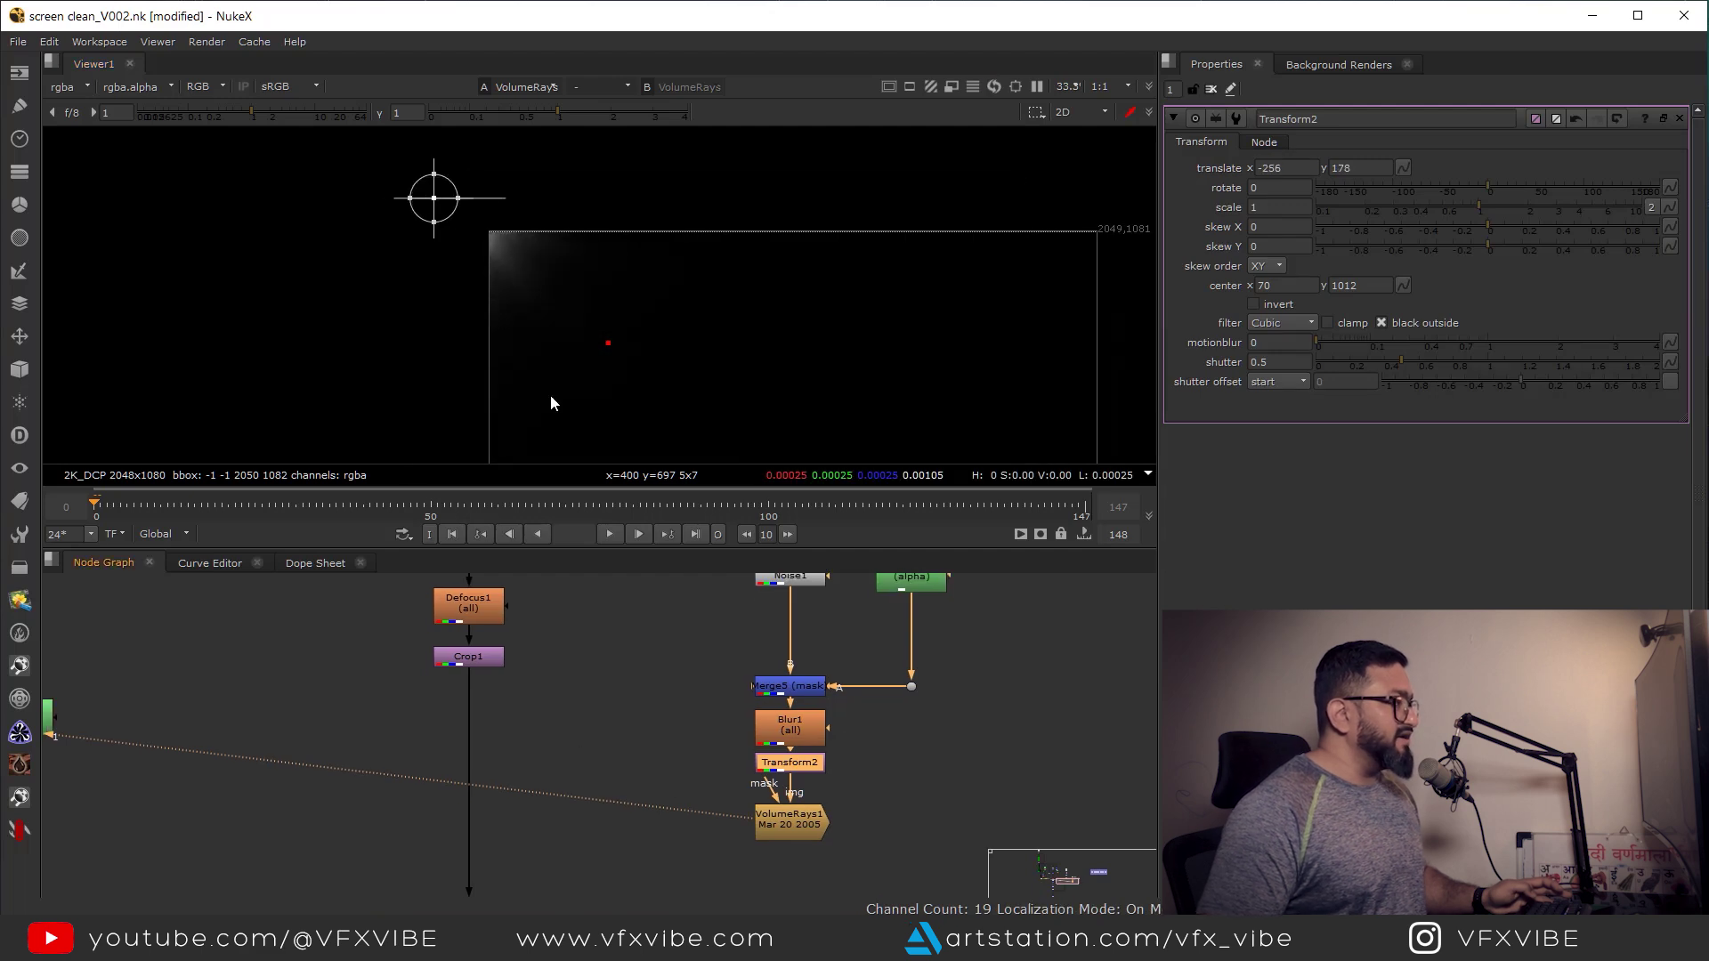
# - Set the VolumeRays center to x -250, y 1252, the ray length to 56.5, and the volume gamma to 1.26
pyautogui.doubleClick(785, 824)
pyautogui.moveTo(466, 216); pyautogui.dragTo(413, 178)
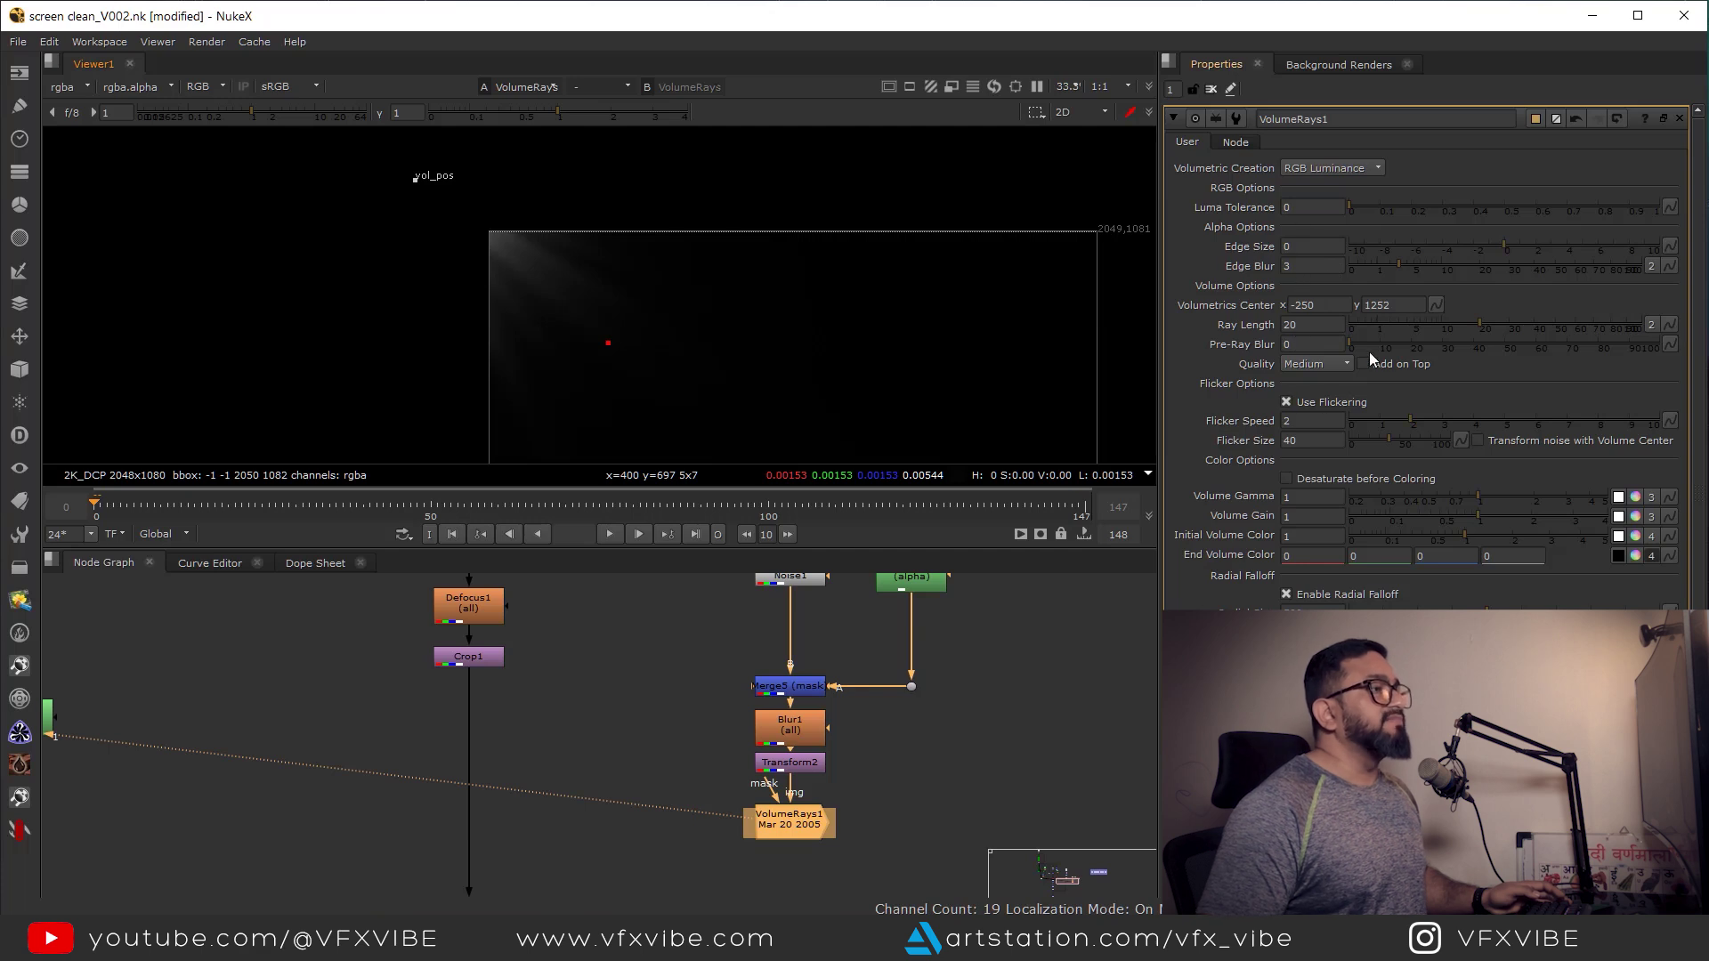
pyautogui.moveTo(1475, 324); pyautogui.dragTo(1566, 354)
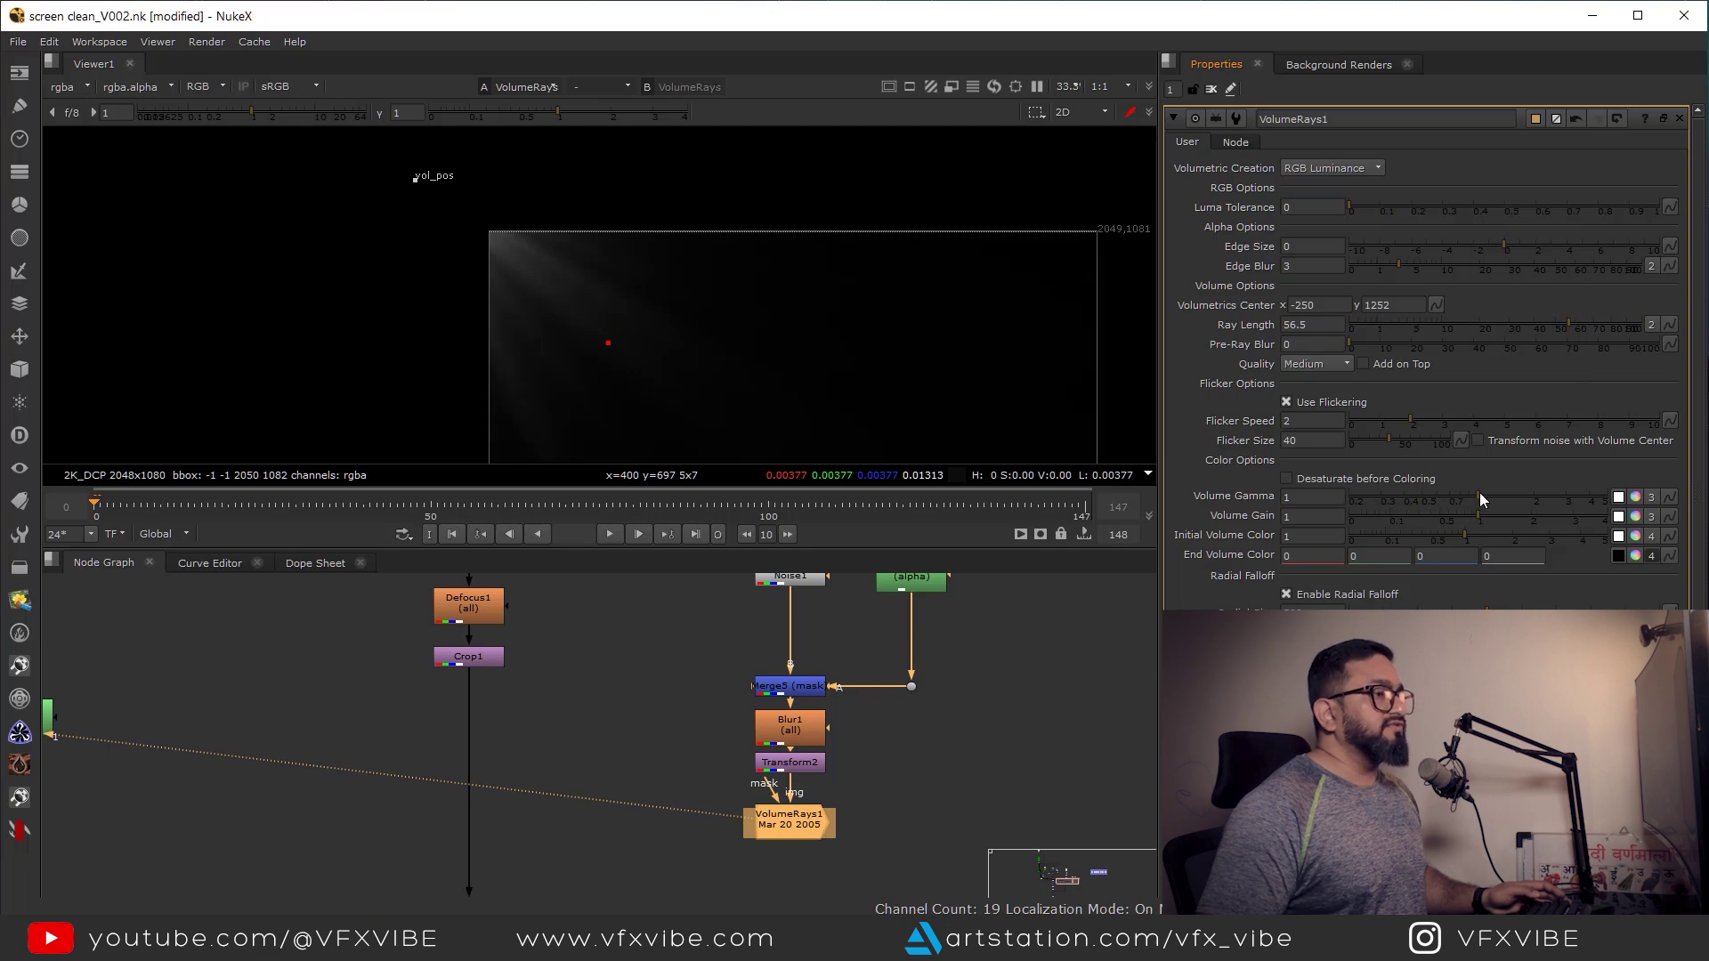
pyautogui.moveTo(1479, 495); pyautogui.dragTo(1498, 495)
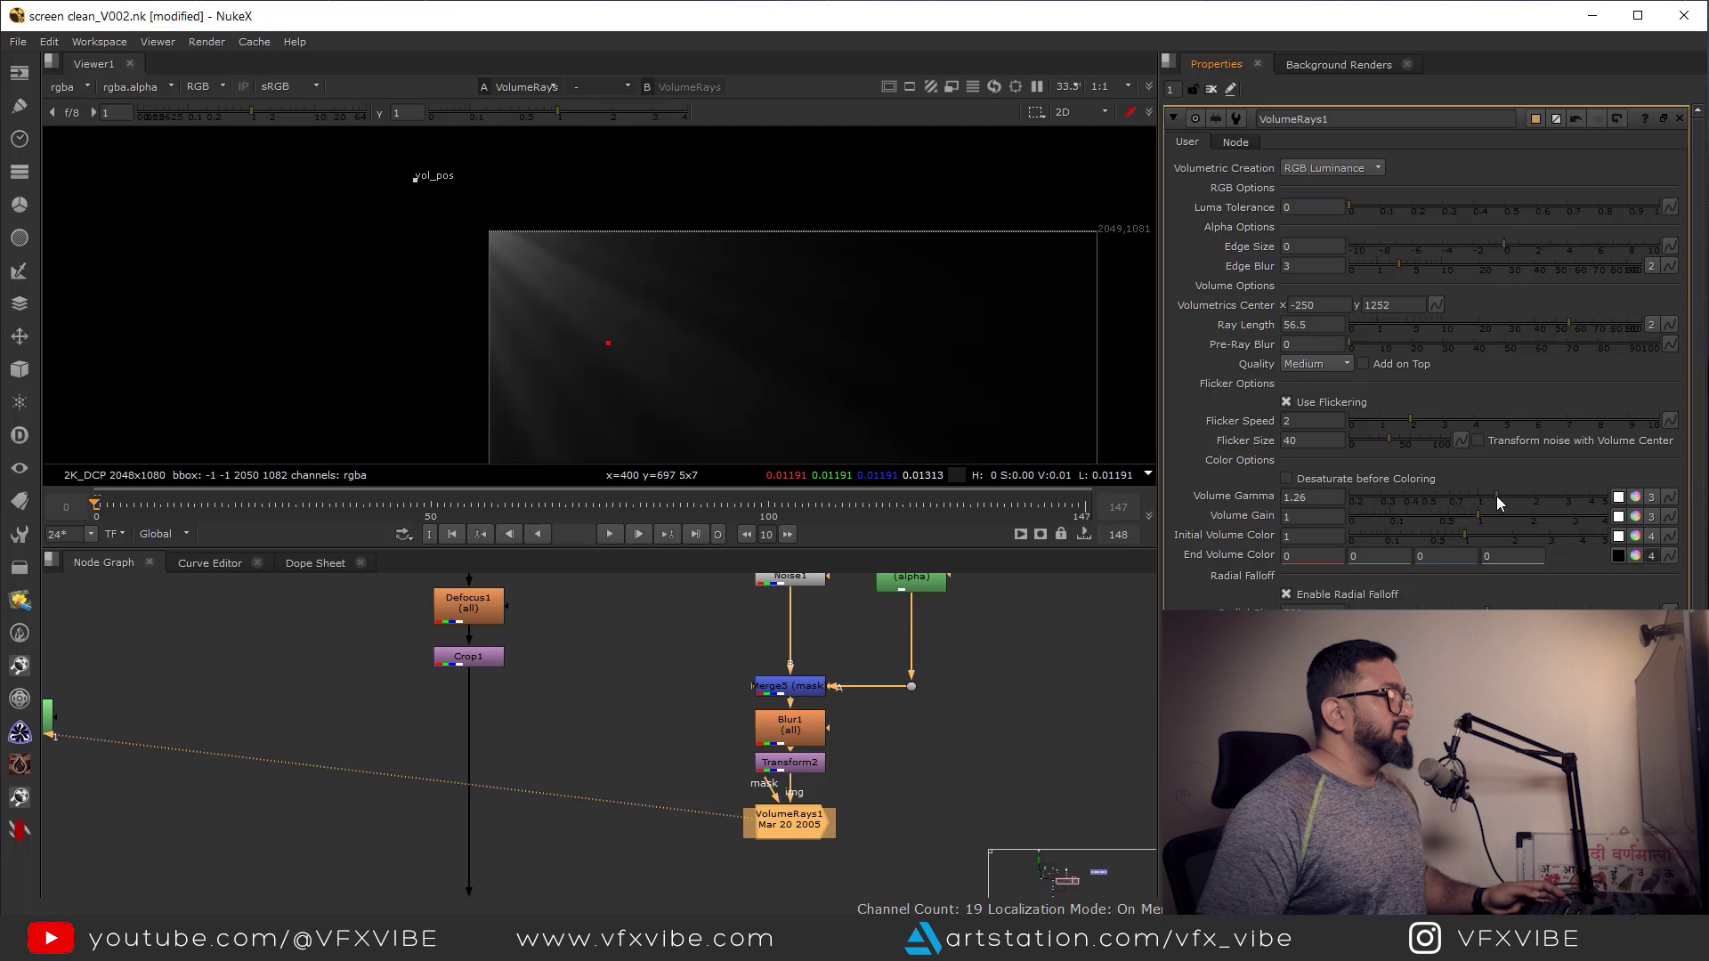
pyautogui.scroll(5, 574, 319)
pyautogui.scroll(-5, 480, 237)
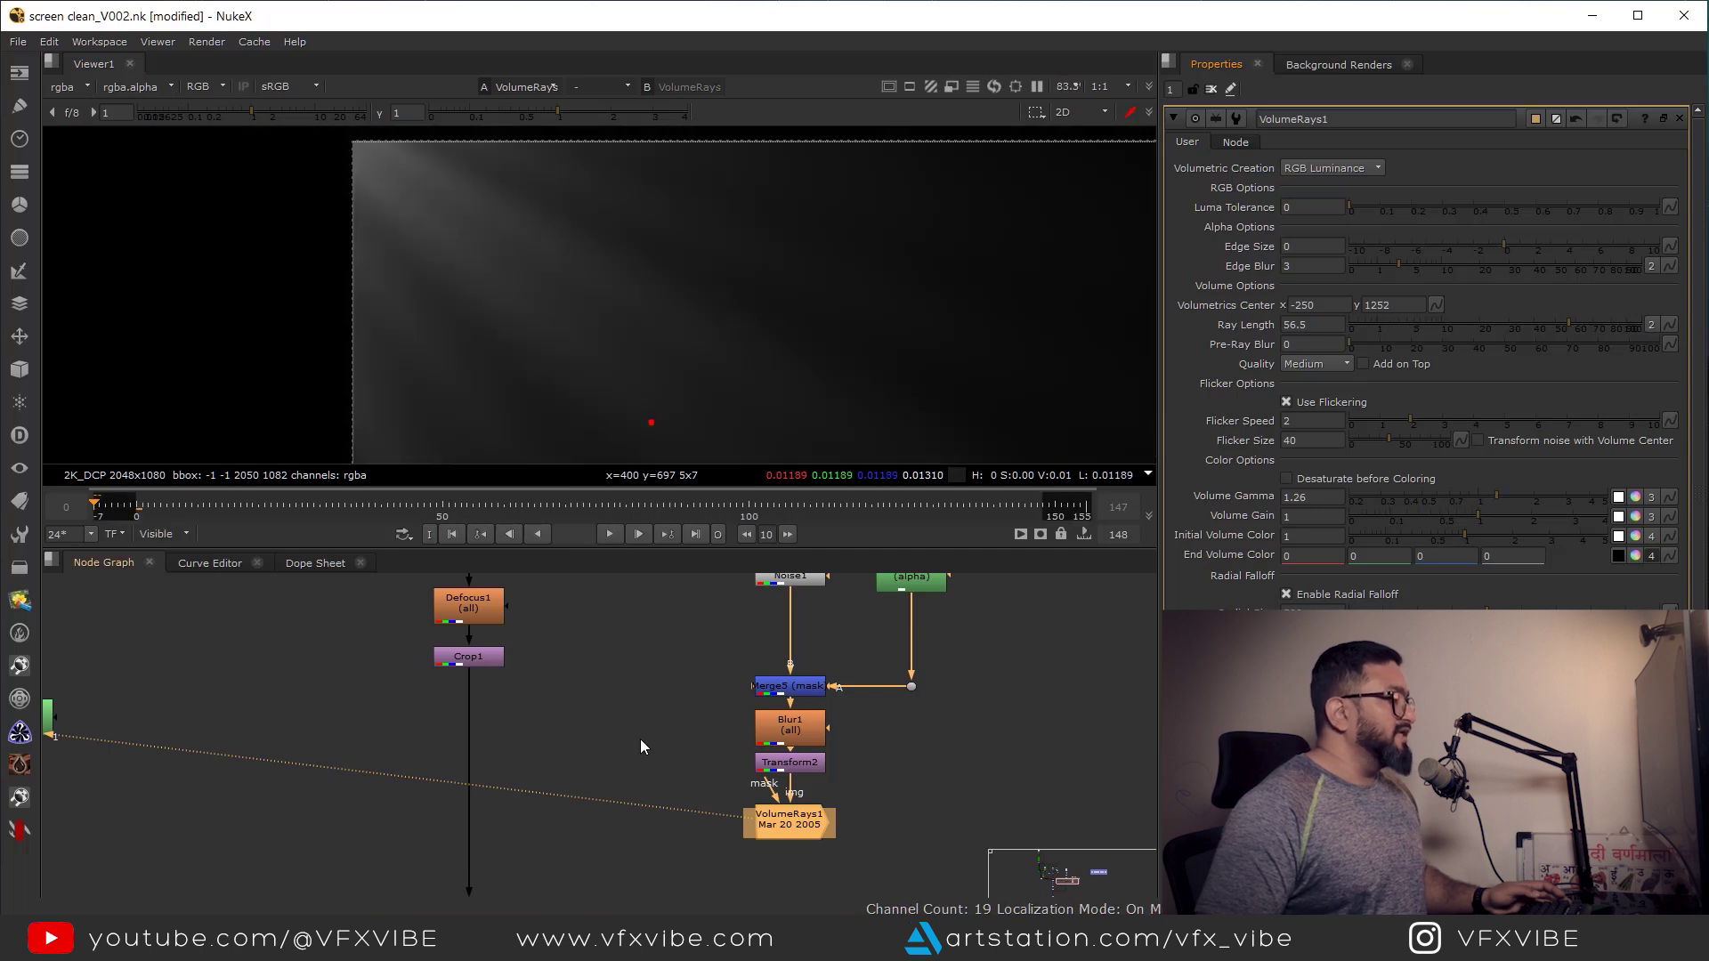
# - Move the whole noise and volume-rays branch down beside the lower part of the officer branch
pyautogui.scroll(-6, 641, 742)
pyautogui.moveTo(863, 641); pyautogui.dragTo(457, 794)
pyautogui.moveTo(553, 824); pyautogui.dragTo(549, 776, button='middle')
pyautogui.moveTo(518, 847); pyautogui.dragTo(809, 760)
# - Make room above Merge1 and insert a new Merge node directly below Premult2
pyautogui.scroll(3, 585, 783)
pyautogui.moveTo(590, 756); pyautogui.dragTo(590, 839)
pyautogui.moveTo(604, 792); pyautogui.dragTo(658, 756, button='middle')
pyautogui.click(674, 749)
pyautogui.click(641, 702)
pyautogui.press('m')
pyautogui.moveTo(635, 743); pyautogui.dragTo(502, 712)
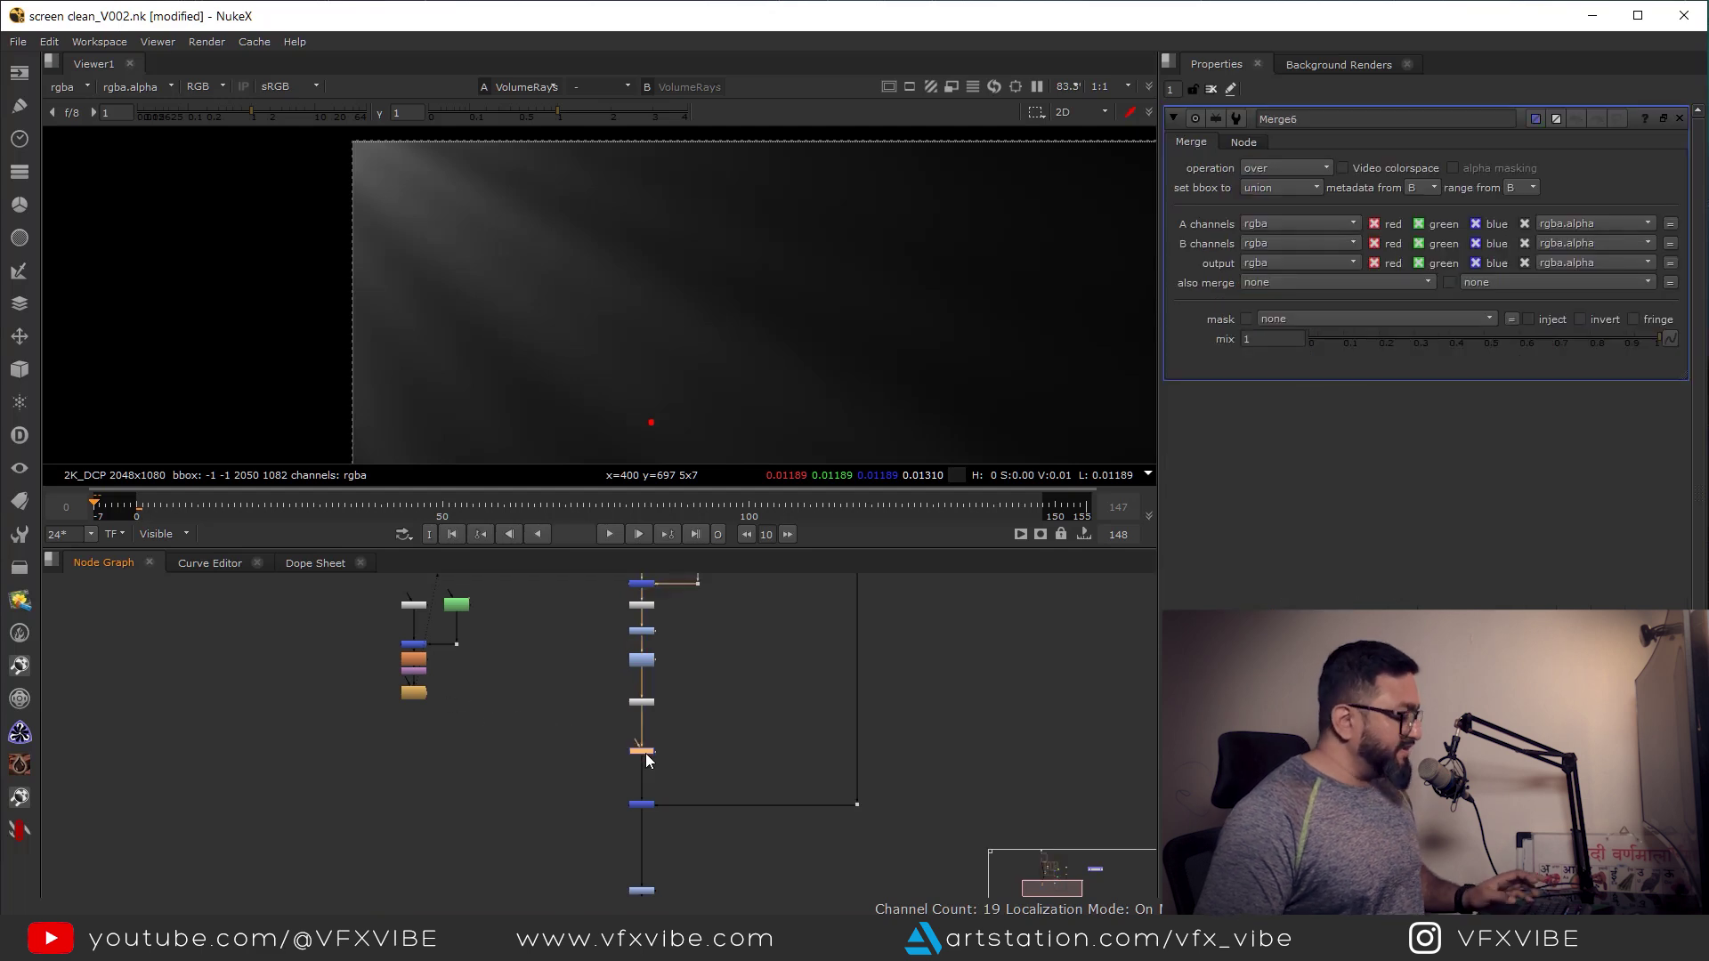
# - Extract the new Merge from the officer branch and insert it into the background pipe feeding Merge1
pyautogui.hotkey('ctrl', 'shift', 'c')
pyautogui.press('Escape')
pyautogui.keyDown('ctrl'); pyautogui.keyDown('shift'); pyautogui.moveTo(655, 751); pyautogui.dragTo(826, 697); pyautogui.keyUp('shift'); pyautogui.keyUp('ctrl')
# - Move the complete volume-rays branch across to the far side of the background pipe, next to Merge6
pyautogui.moveTo(519, 686); pyautogui.dragTo(521, 736, button='middle')
pyautogui.moveTo(370, 611); pyautogui.dragTo(496, 785)
pyautogui.moveTo(423, 709); pyautogui.dragTo(930, 708)
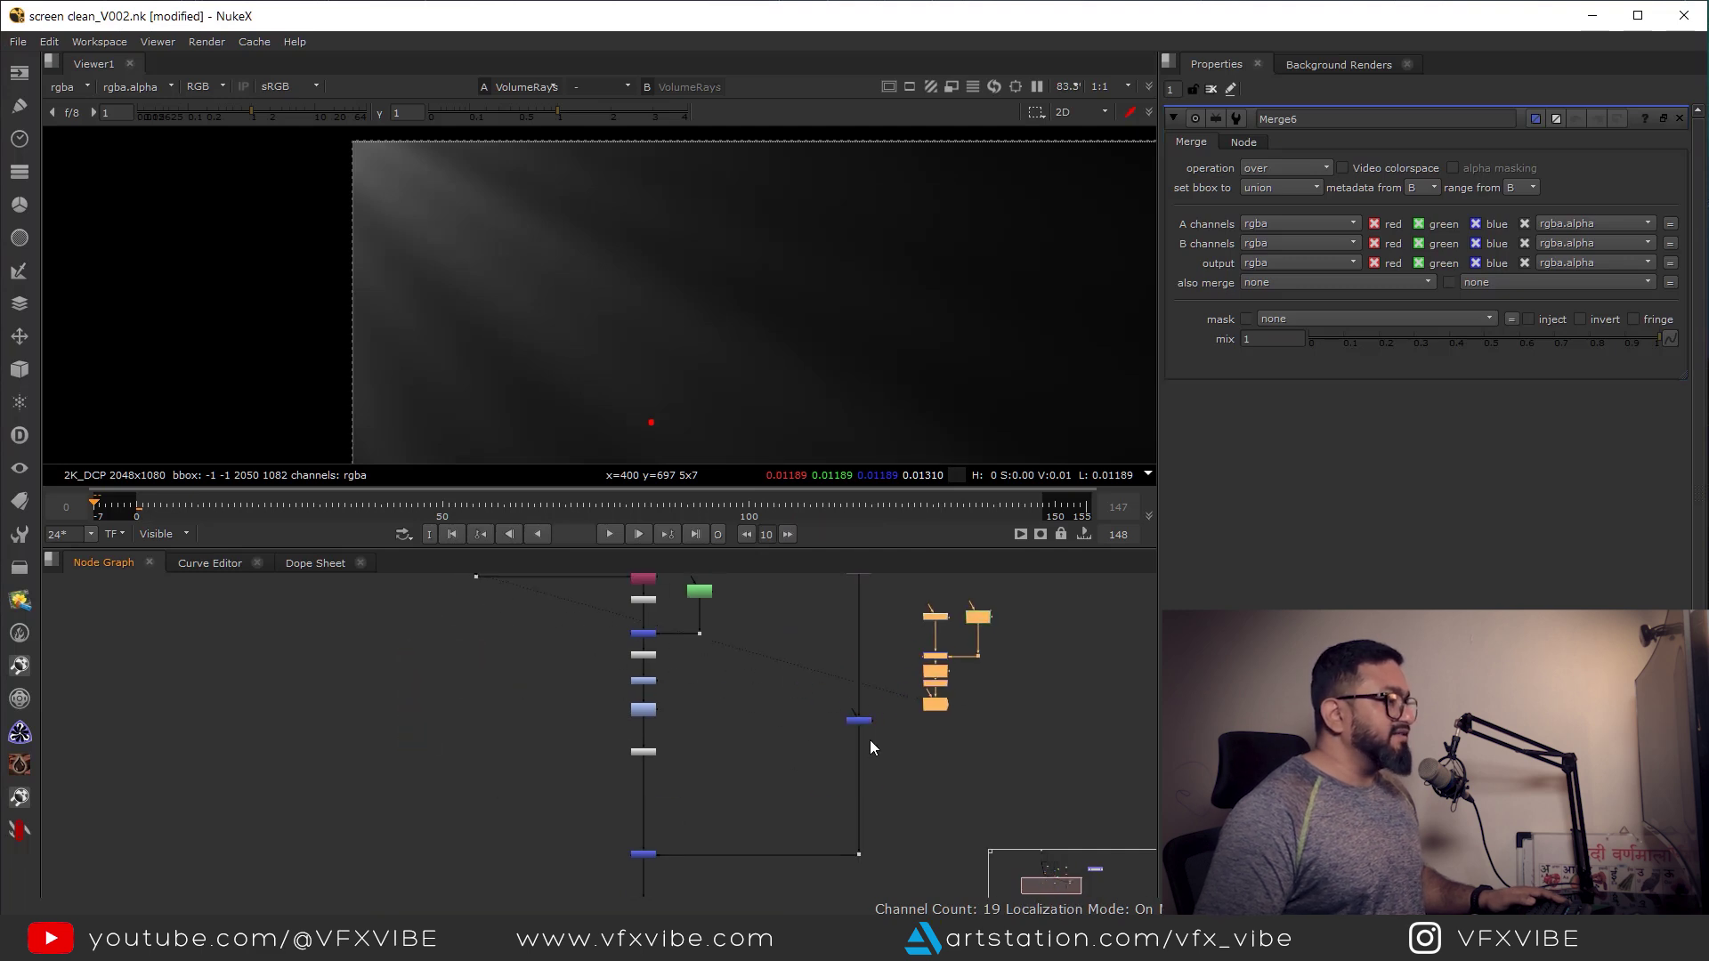
# - Connect VolumeRays1 through a dot to the A input of Merge6 and view the merged background
pyautogui.scroll(3, 869, 740)
pyautogui.moveTo(788, 741); pyautogui.dragTo(952, 748)
pyautogui.doubleClick(809, 744)
pyautogui.press('1')
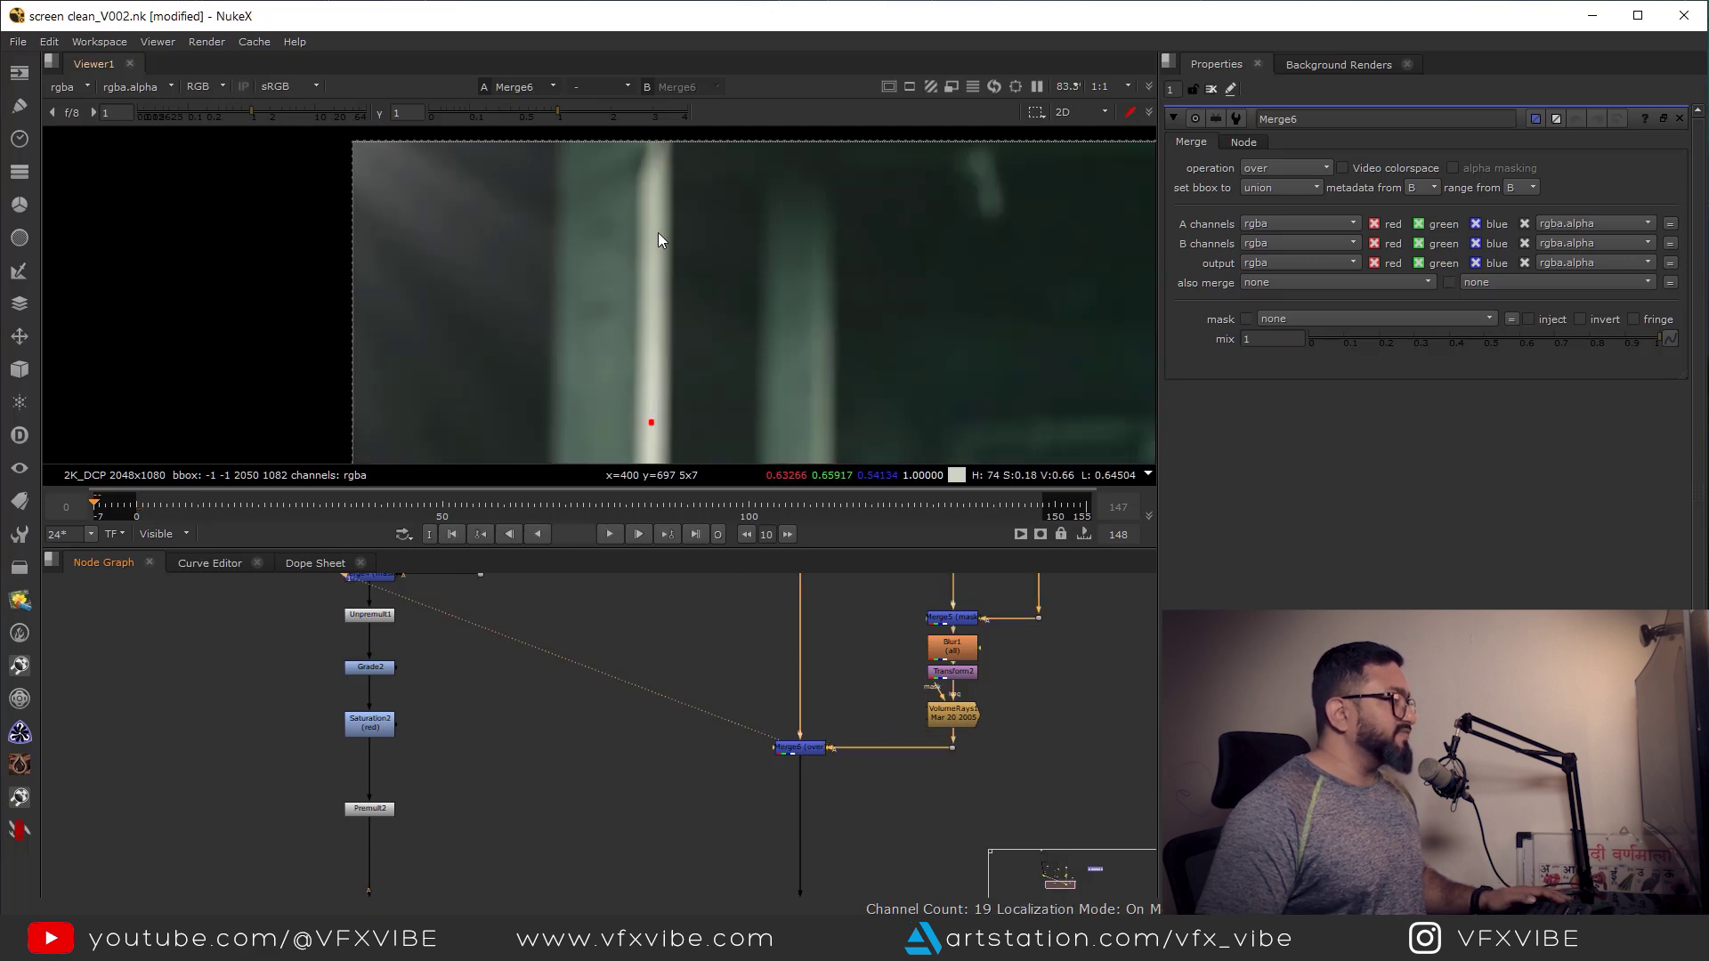
# - Add a Grade node directly below VolumeRays1 in the light-ray branch
pyautogui.keyDown('alt'); pyautogui.moveTo(647, 261); pyautogui.dragTo(509, 214, button='middle'); pyautogui.keyUp('alt')
pyautogui.moveTo(954, 808); pyautogui.dragTo(847, 823, button='middle')
pyautogui.moveTo(826, 624); pyautogui.dragTo(813, 751, button='middle')
pyautogui.moveTo(766, 623); pyautogui.dragTo(1001, 872)
pyautogui.moveTo(828, 862)
pyautogui.mouseDown()
pyautogui.moveTo(828, 806)
pyautogui.moveTo(811, 860)
pyautogui.mouseUp()
pyautogui.scroll(2, 892, 819)
pyautogui.press('g')
# - Tint Grade4's gamma warm with the color wheel to about red 1, green 0.919, blue 0.765
pyautogui.click(1636, 305)
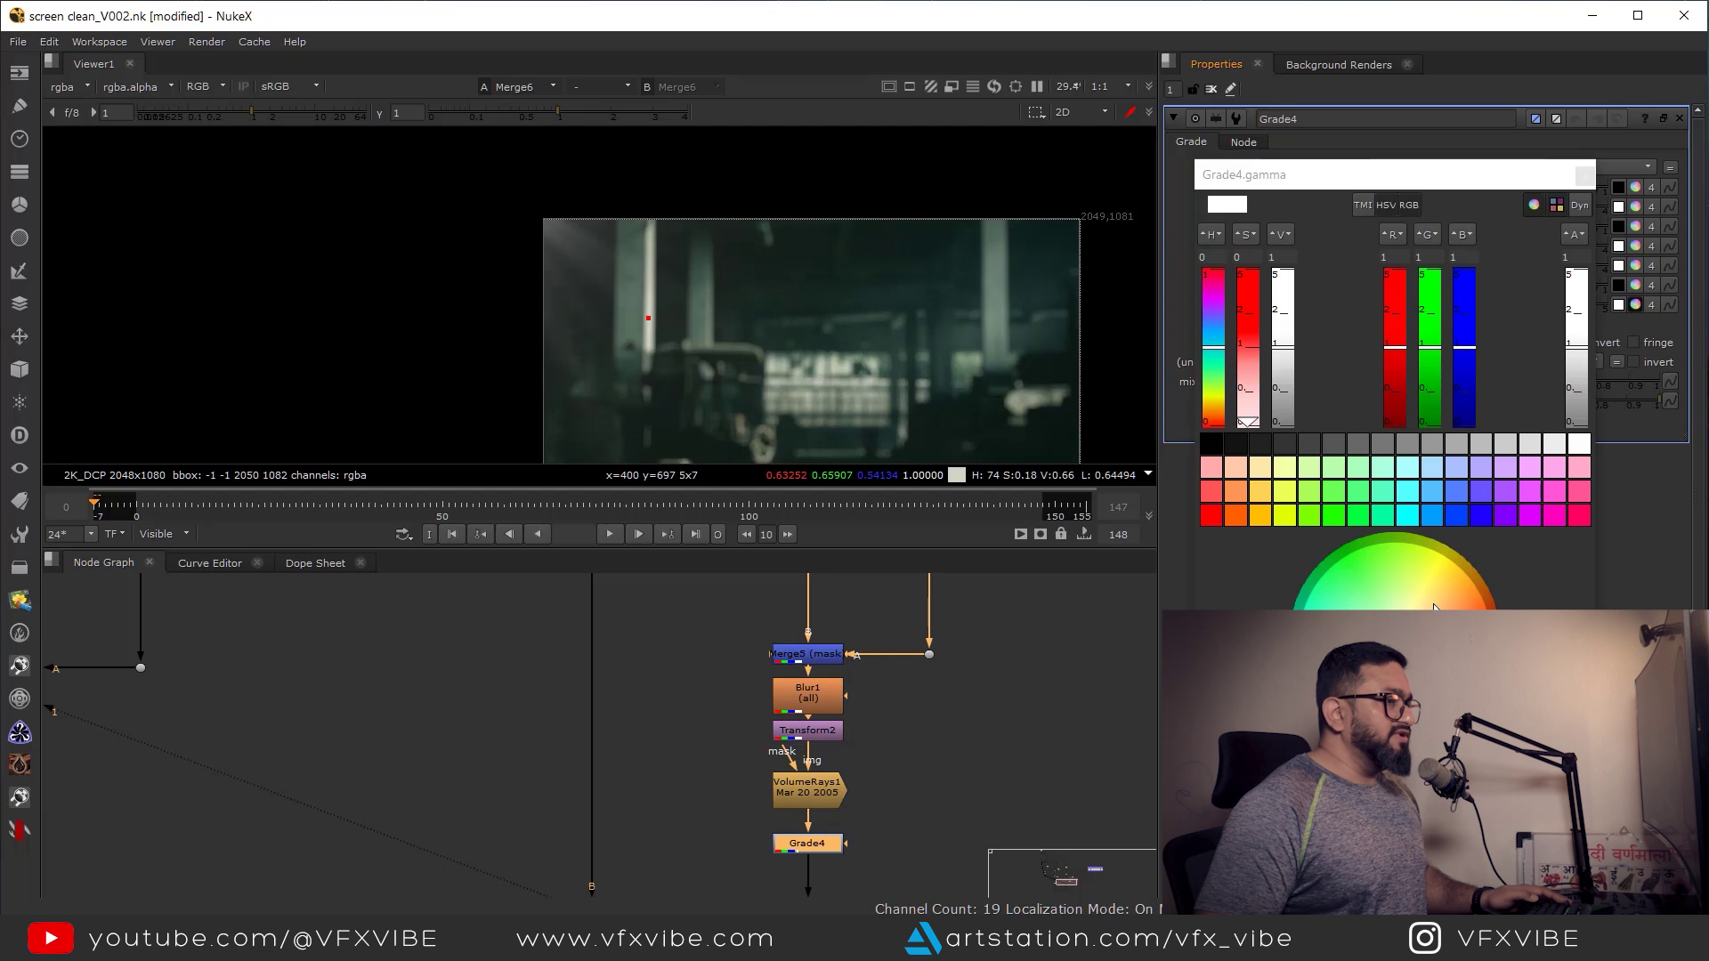
pyautogui.moveTo(1487, 588)
pyautogui.mouseDown()
pyautogui.moveTo(1457, 553)
pyautogui.moveTo(1480, 576)
pyautogui.mouseUp()
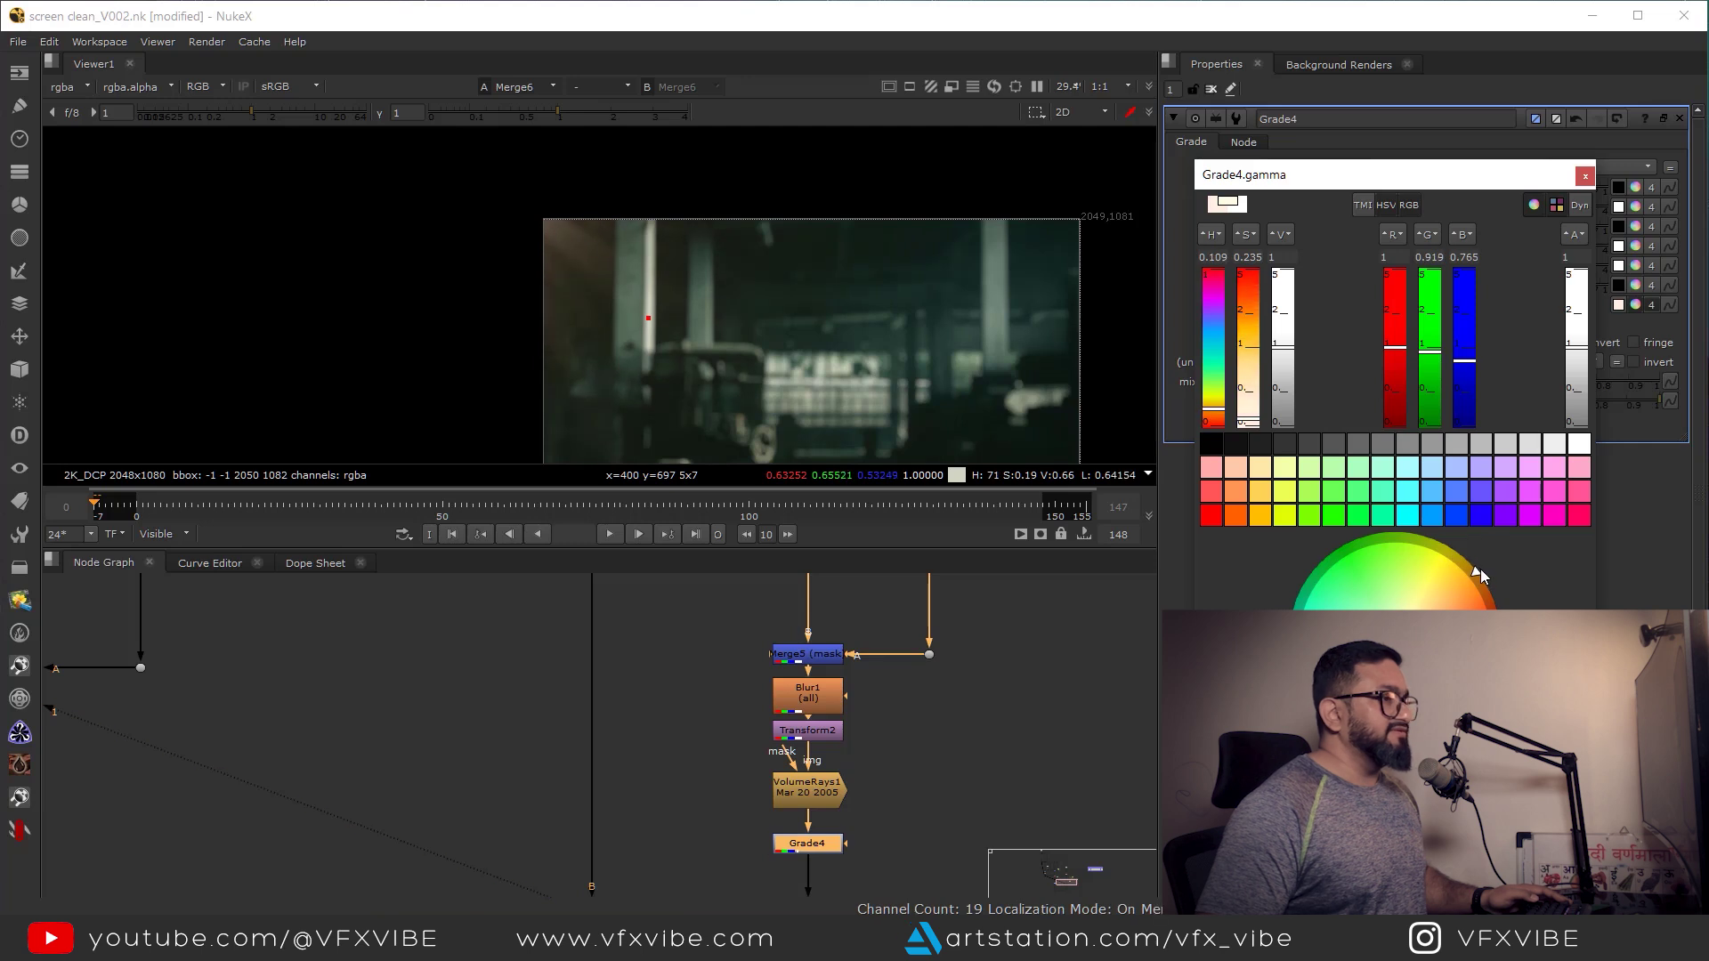
pyautogui.click(1586, 176)
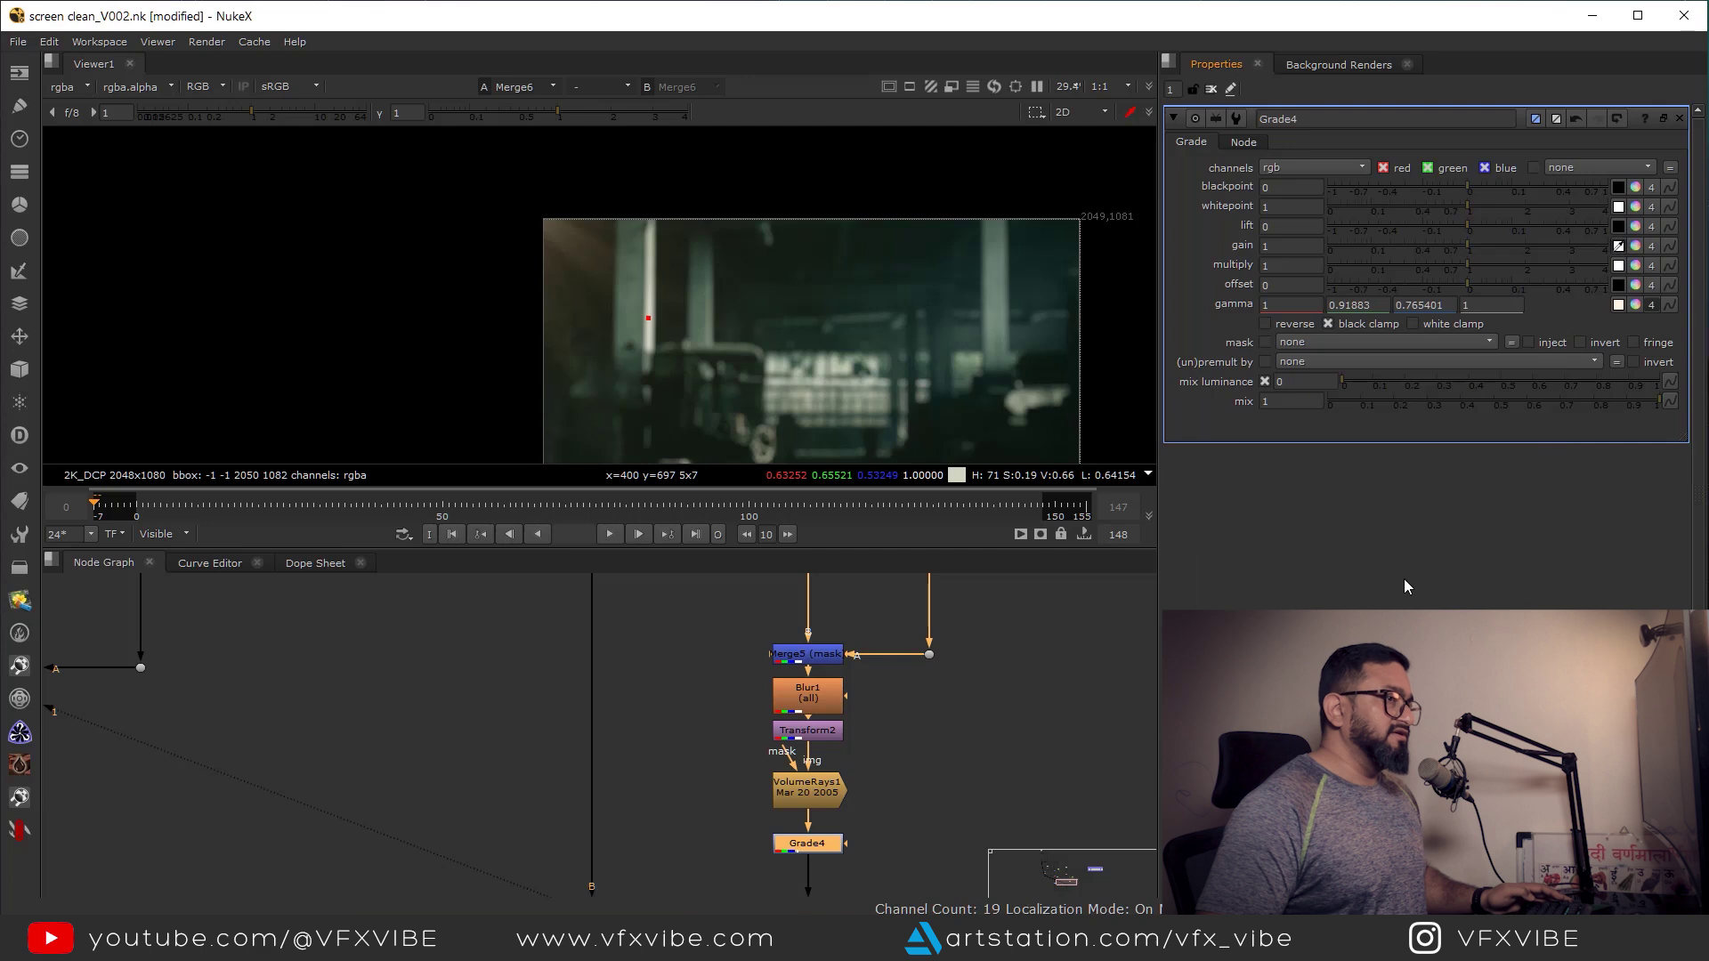
# - Tint Grade4's gain warm with the color wheel to about red 1, green 0.952, blue 0.807
pyautogui.click(1637, 246)
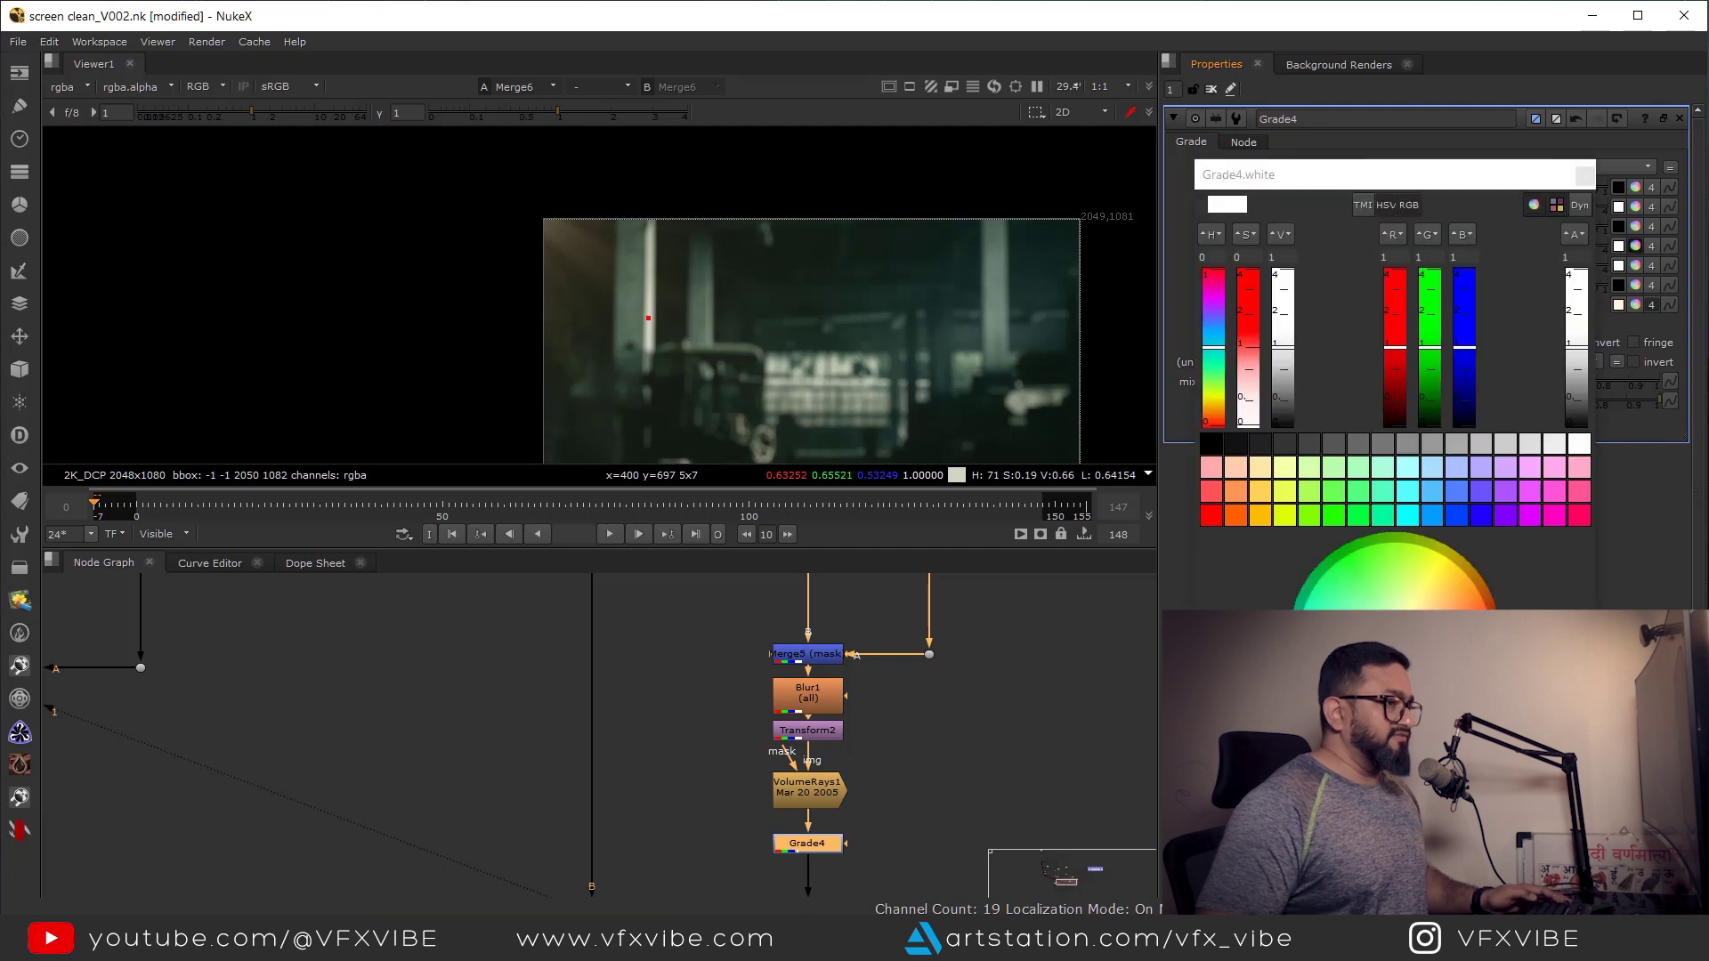
pyautogui.moveTo(1395, 636); pyautogui.dragTo(1407, 622)
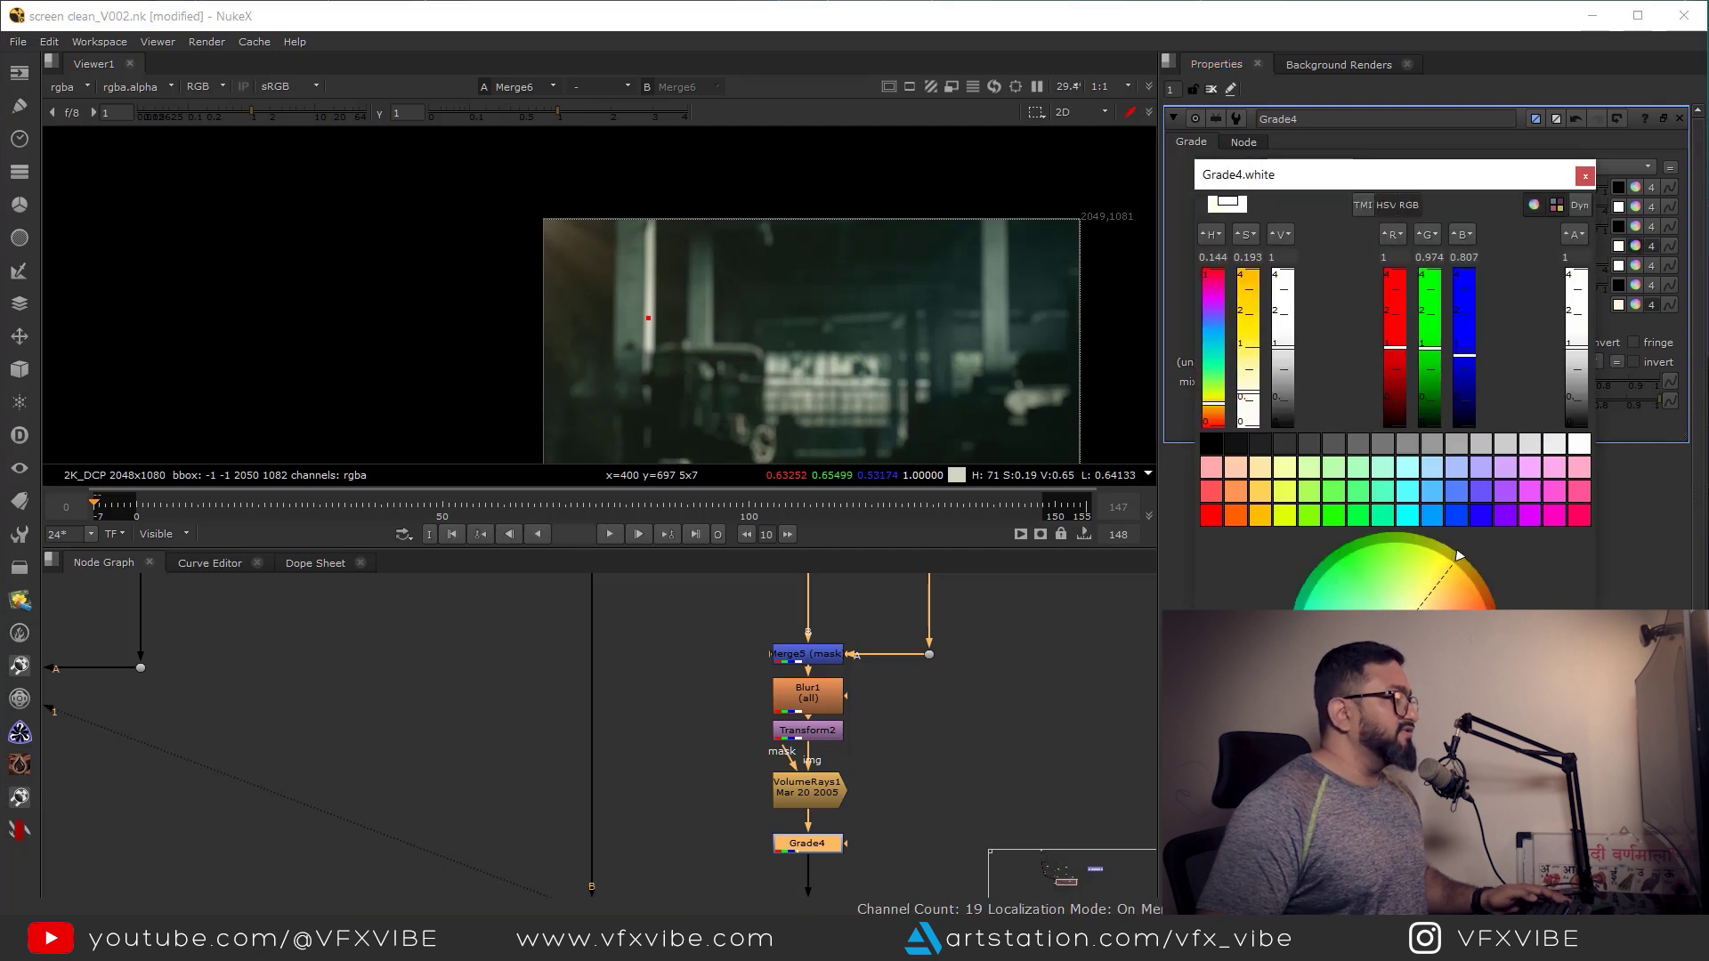
pyautogui.moveTo(1460, 556); pyautogui.dragTo(1471, 568)
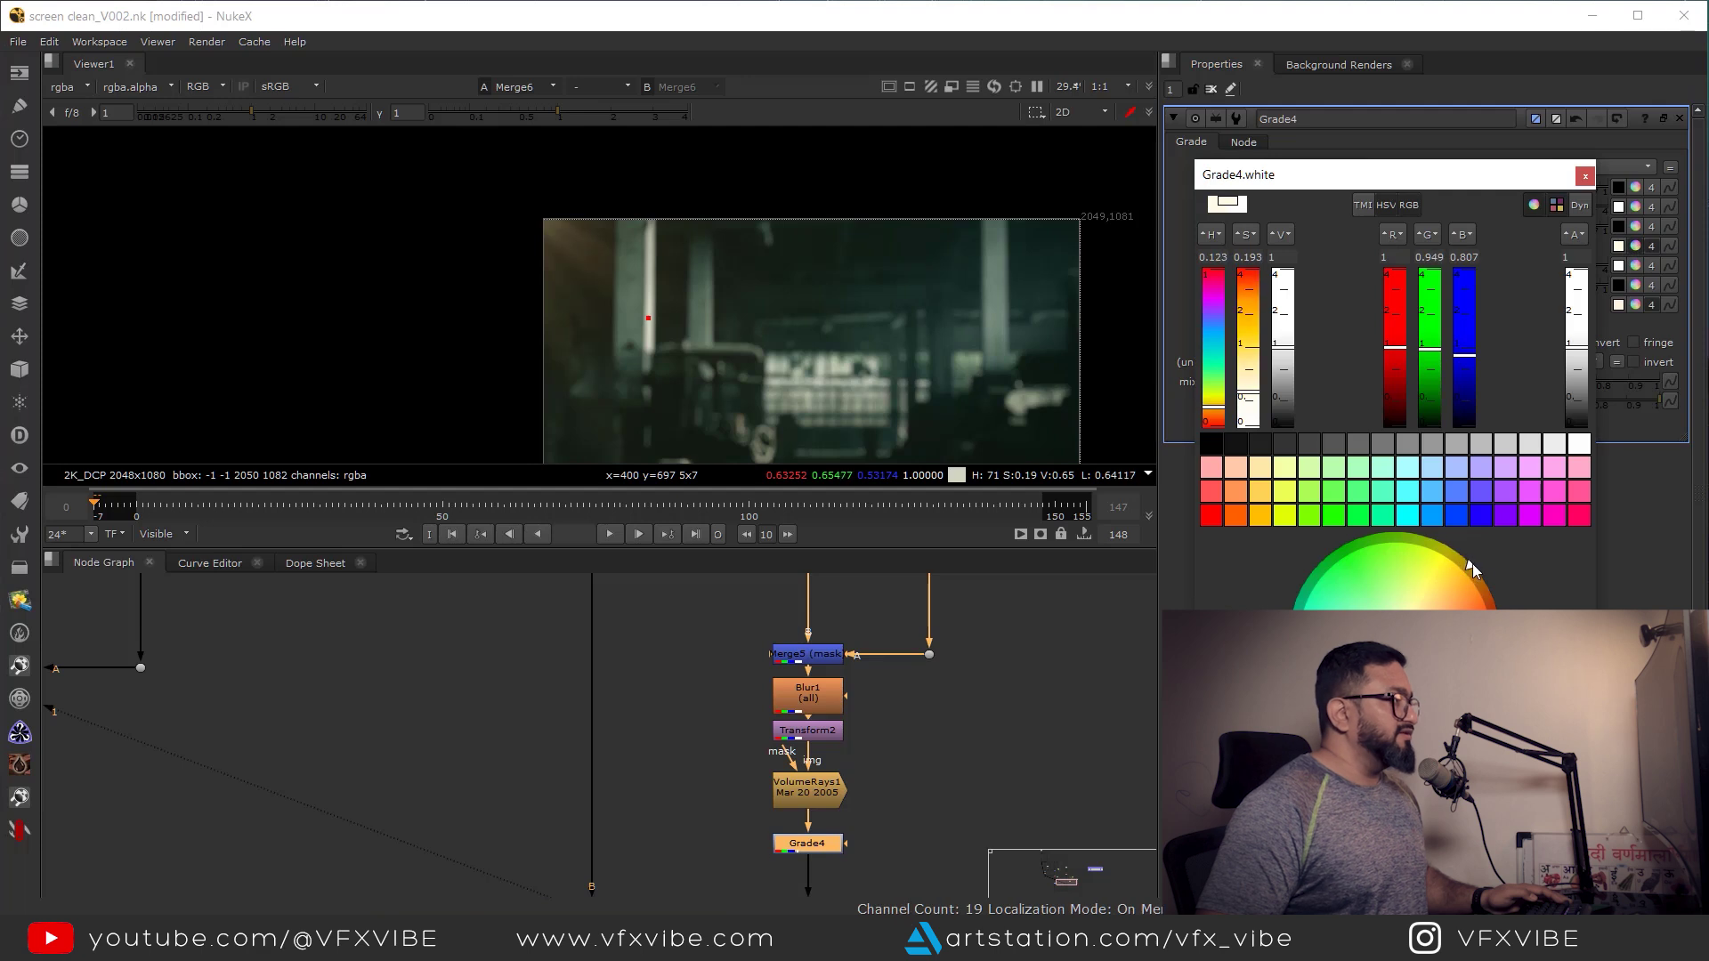
pyautogui.click(1585, 176)
# - View the full composite from Merge1 with the officer over the light-ray background
pyautogui.scroll(-3, 869, 801)
pyautogui.moveTo(561, 855); pyautogui.dragTo(806, 666, button='middle')
pyautogui.moveTo(731, 721); pyautogui.dragTo(497, 819)
pyautogui.press('1')
pyautogui.moveTo(578, 319)
pyautogui.mouseDown(button='middle')
pyautogui.moveTo(578, 358)
pyautogui.moveTo(589, 340)
pyautogui.mouseUp(button='middle')
pyautogui.scroll(3, 584, 326)
# - Adjust the gain and gamma of Noise1 at the head of the light-ray branch
pyautogui.moveTo(846, 694); pyautogui.dragTo(767, 817, button='middle')
pyautogui.moveTo(964, 652); pyautogui.dragTo(816, 743, button='middle')
pyautogui.scroll(3, 815, 748)
pyautogui.moveTo(848, 686); pyautogui.dragTo(848, 752, button='middle')
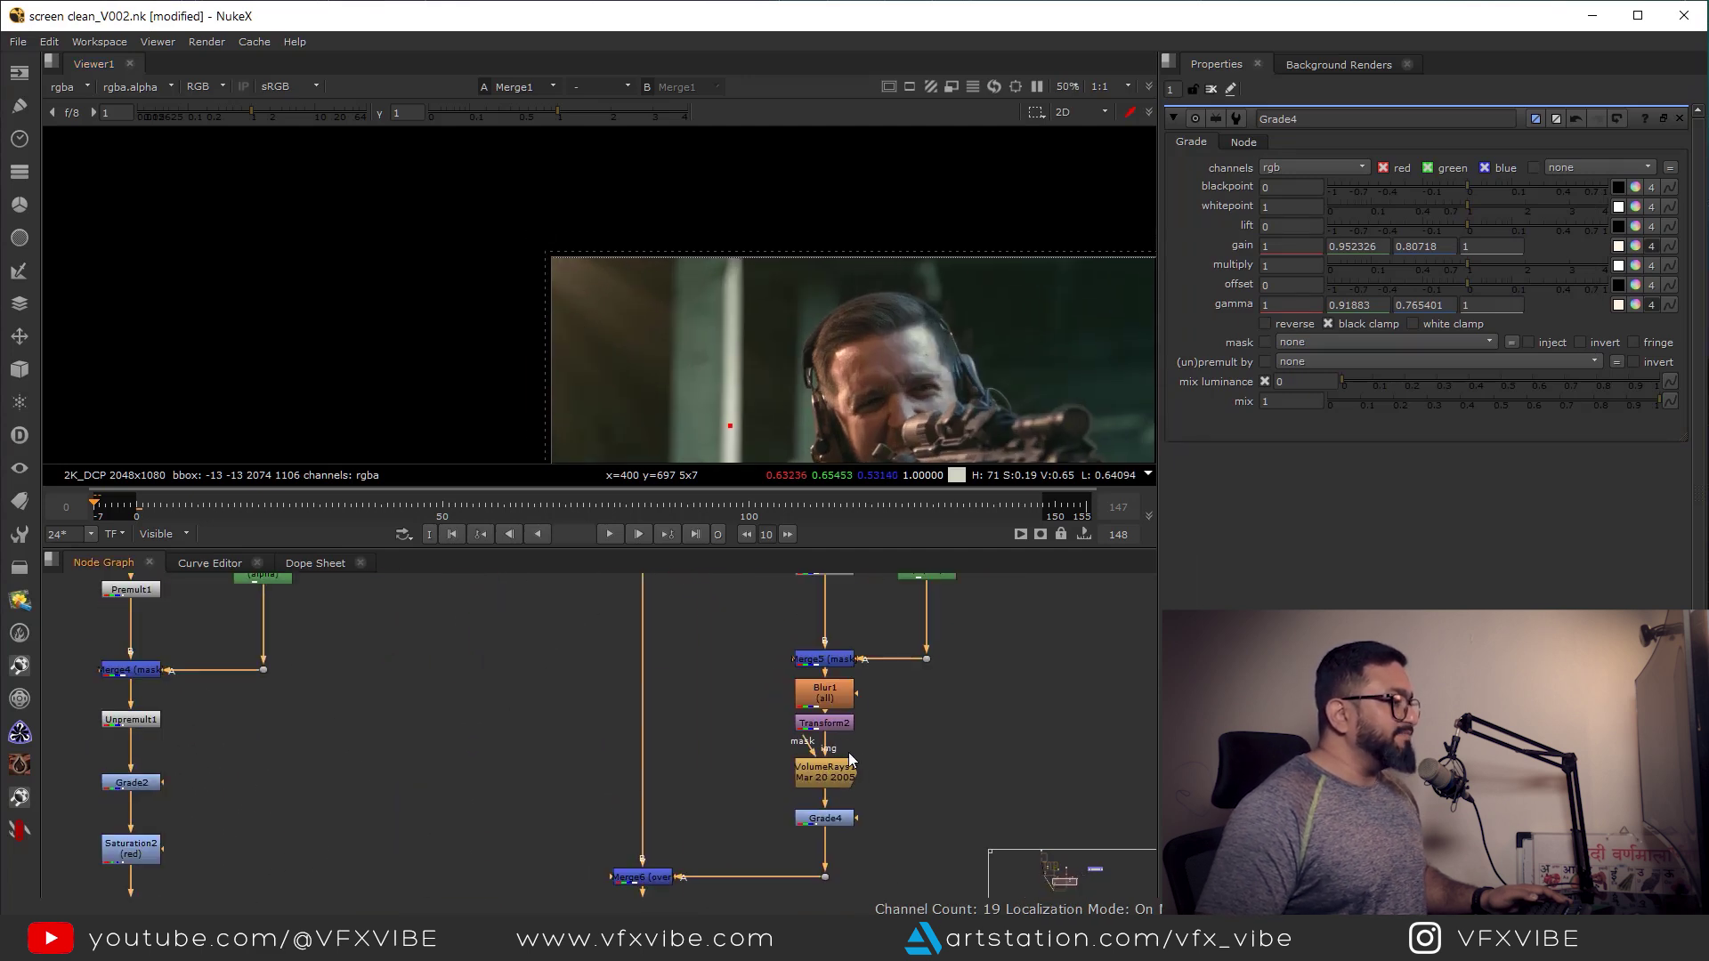
pyautogui.moveTo(851, 606); pyautogui.dragTo(842, 740, button='middle')
pyautogui.doubleClick(821, 699)
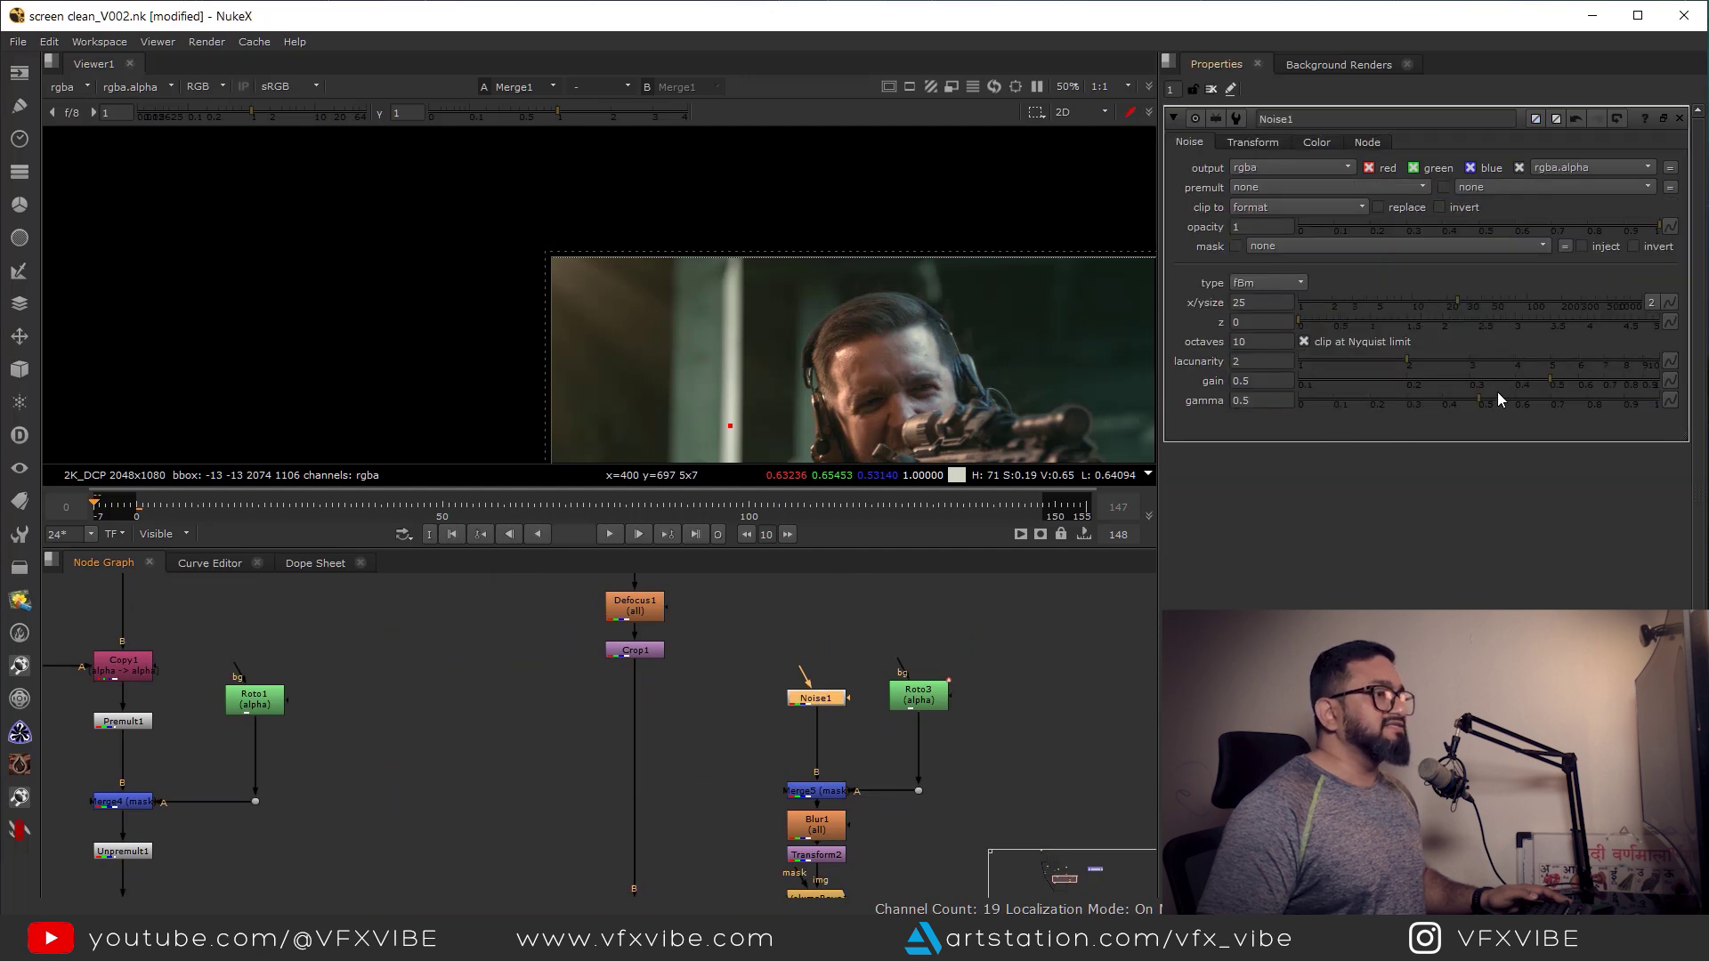
pyautogui.click(1601, 383)
pyautogui.click(1471, 405)
# - Set VolumeRays1's volume gamma to 1.46 and volume gain to 1.14
pyautogui.moveTo(814, 872); pyautogui.dragTo(788, 693, button='middle')
pyautogui.doubleClick(782, 730)
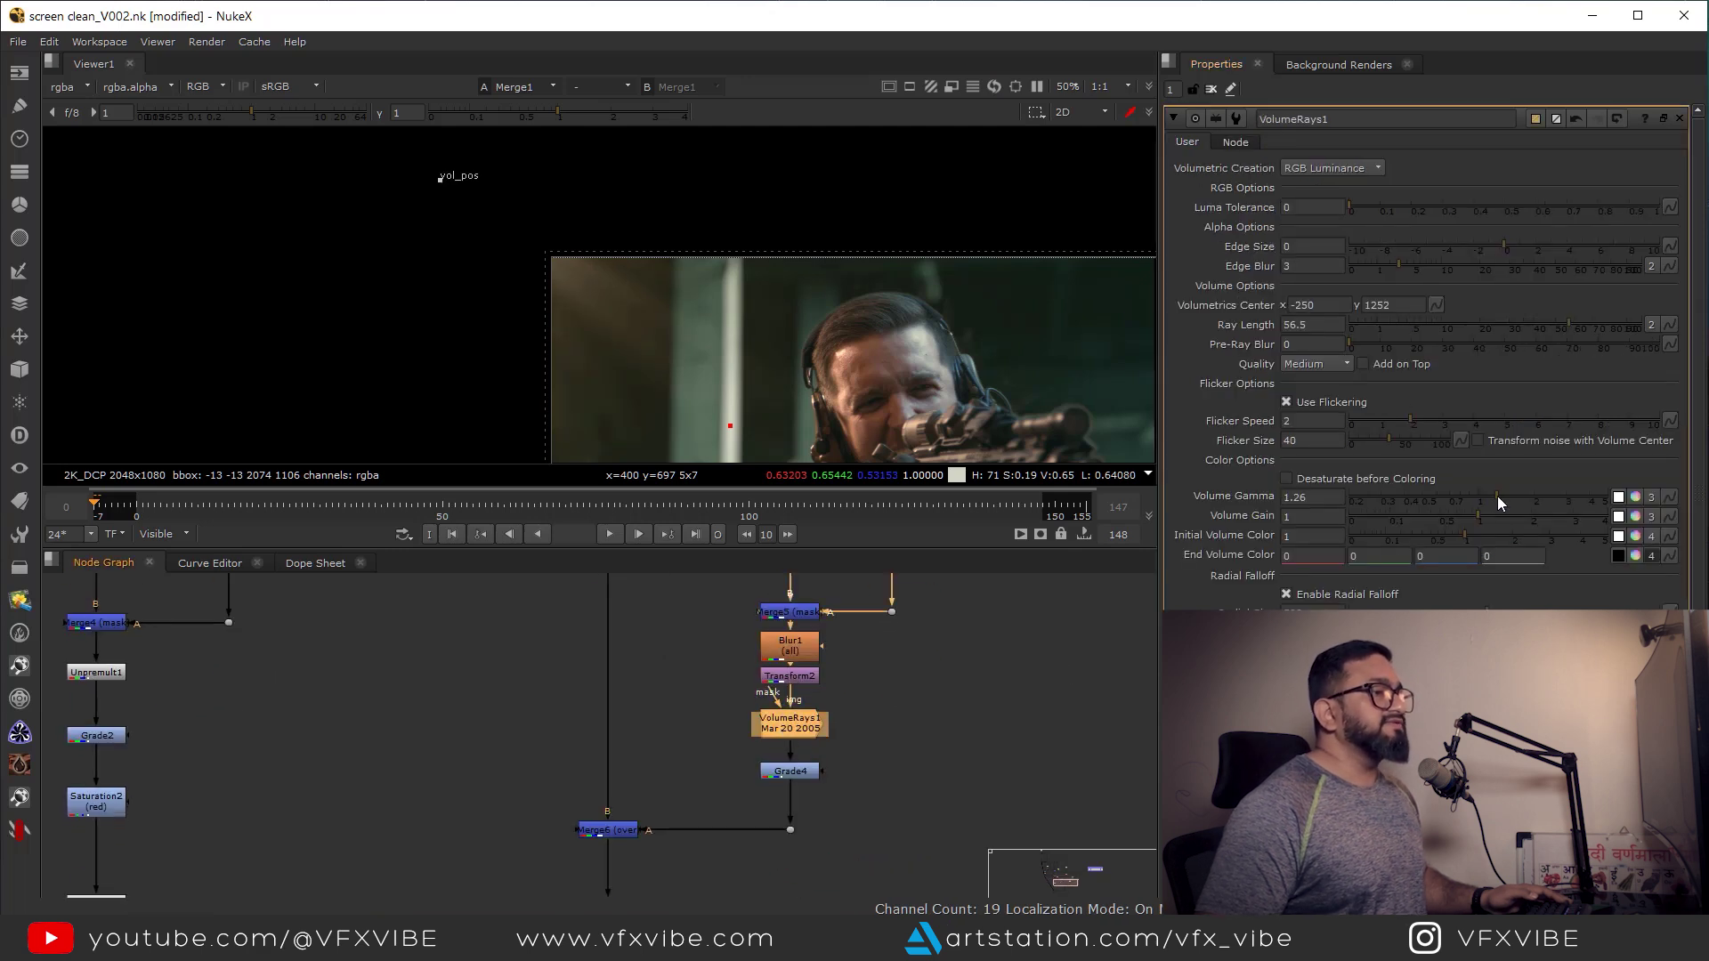
pyautogui.moveTo(1497, 495); pyautogui.dragTo(1509, 494)
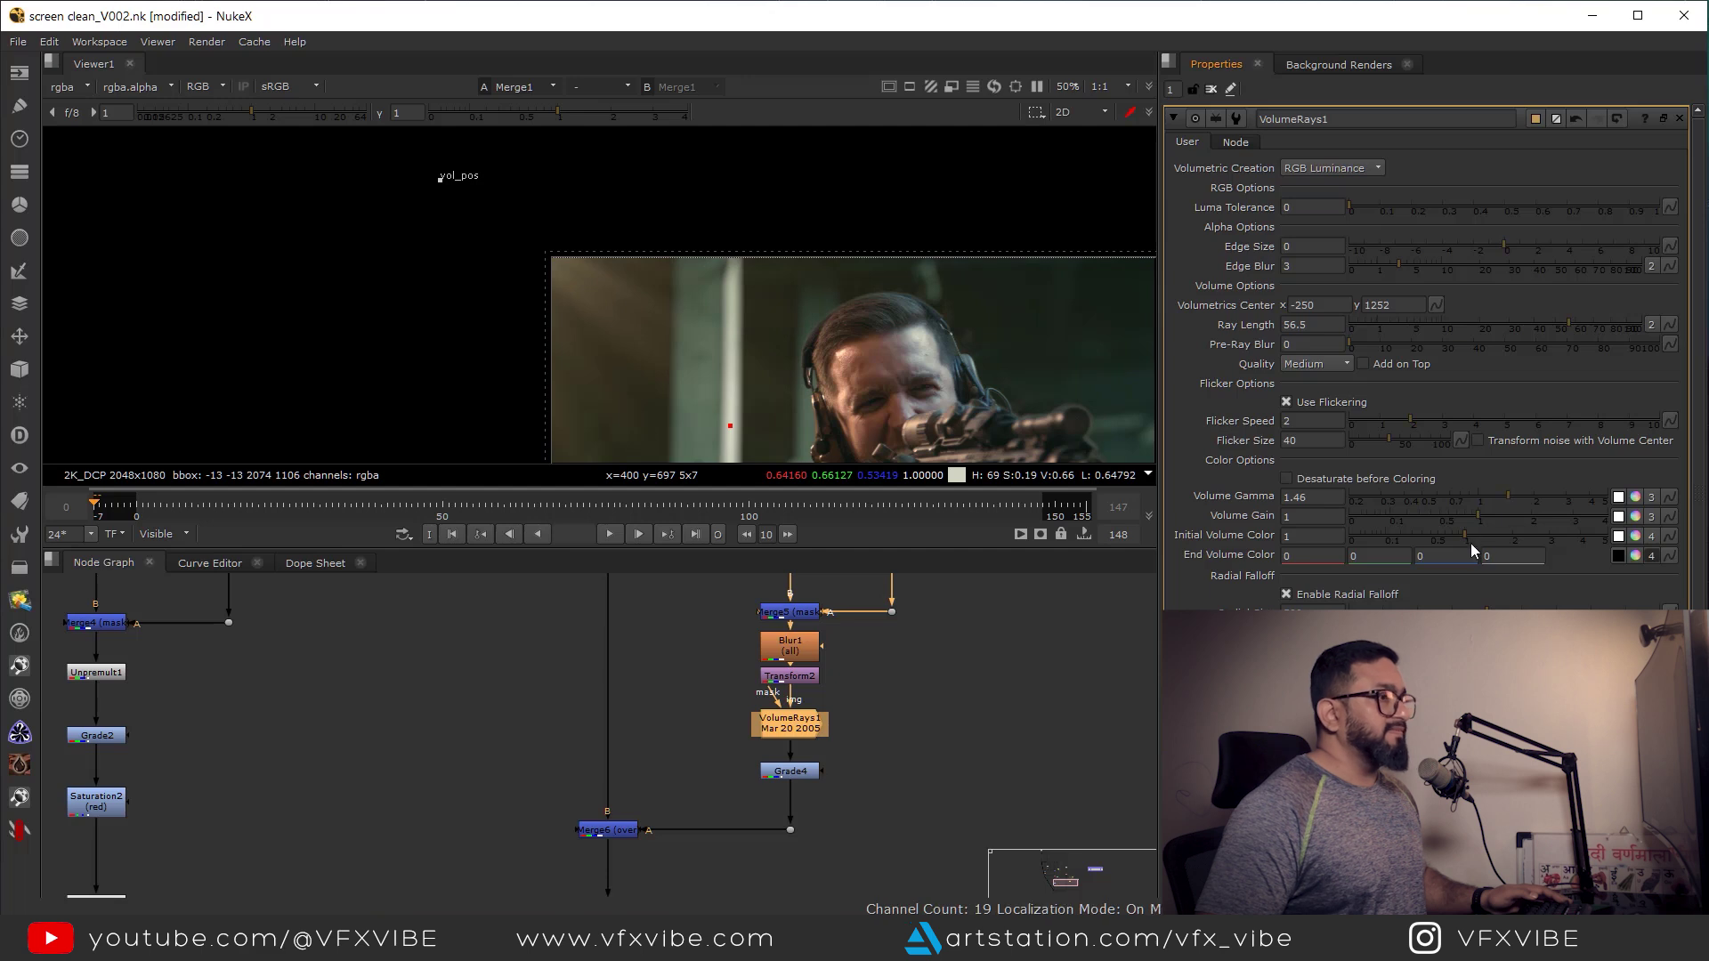
pyautogui.click(1477, 516)
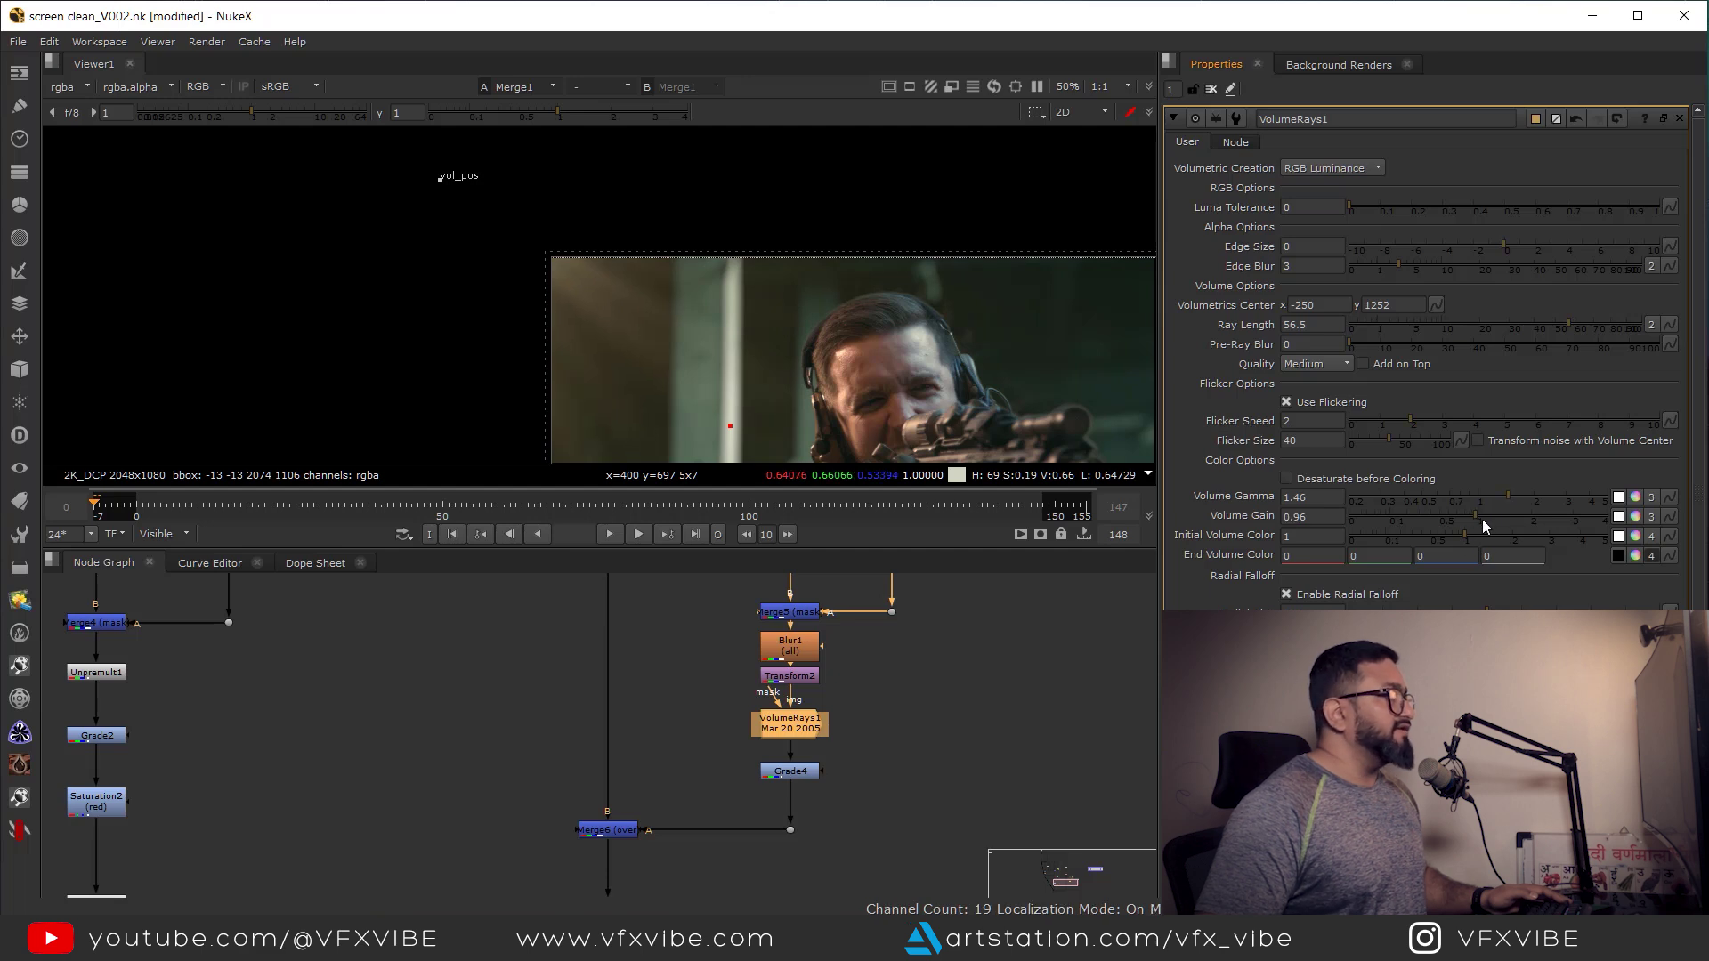
pyautogui.scroll(-5, 721, 328)
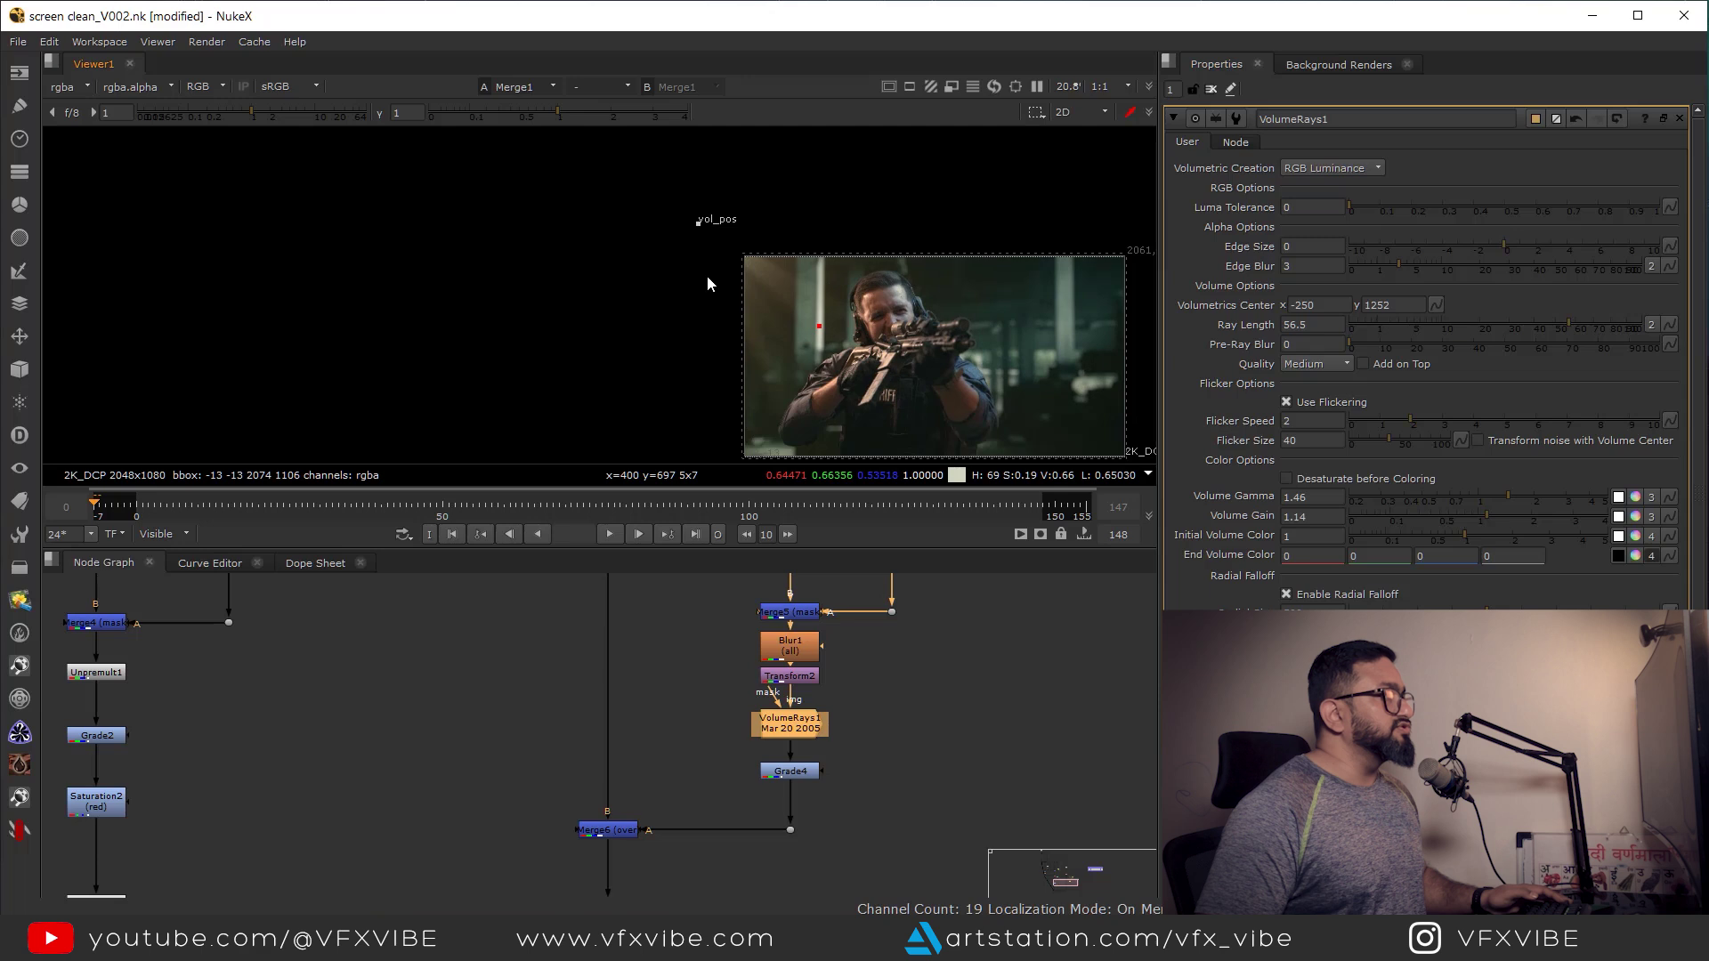
pyautogui.scroll(3, 716, 259)
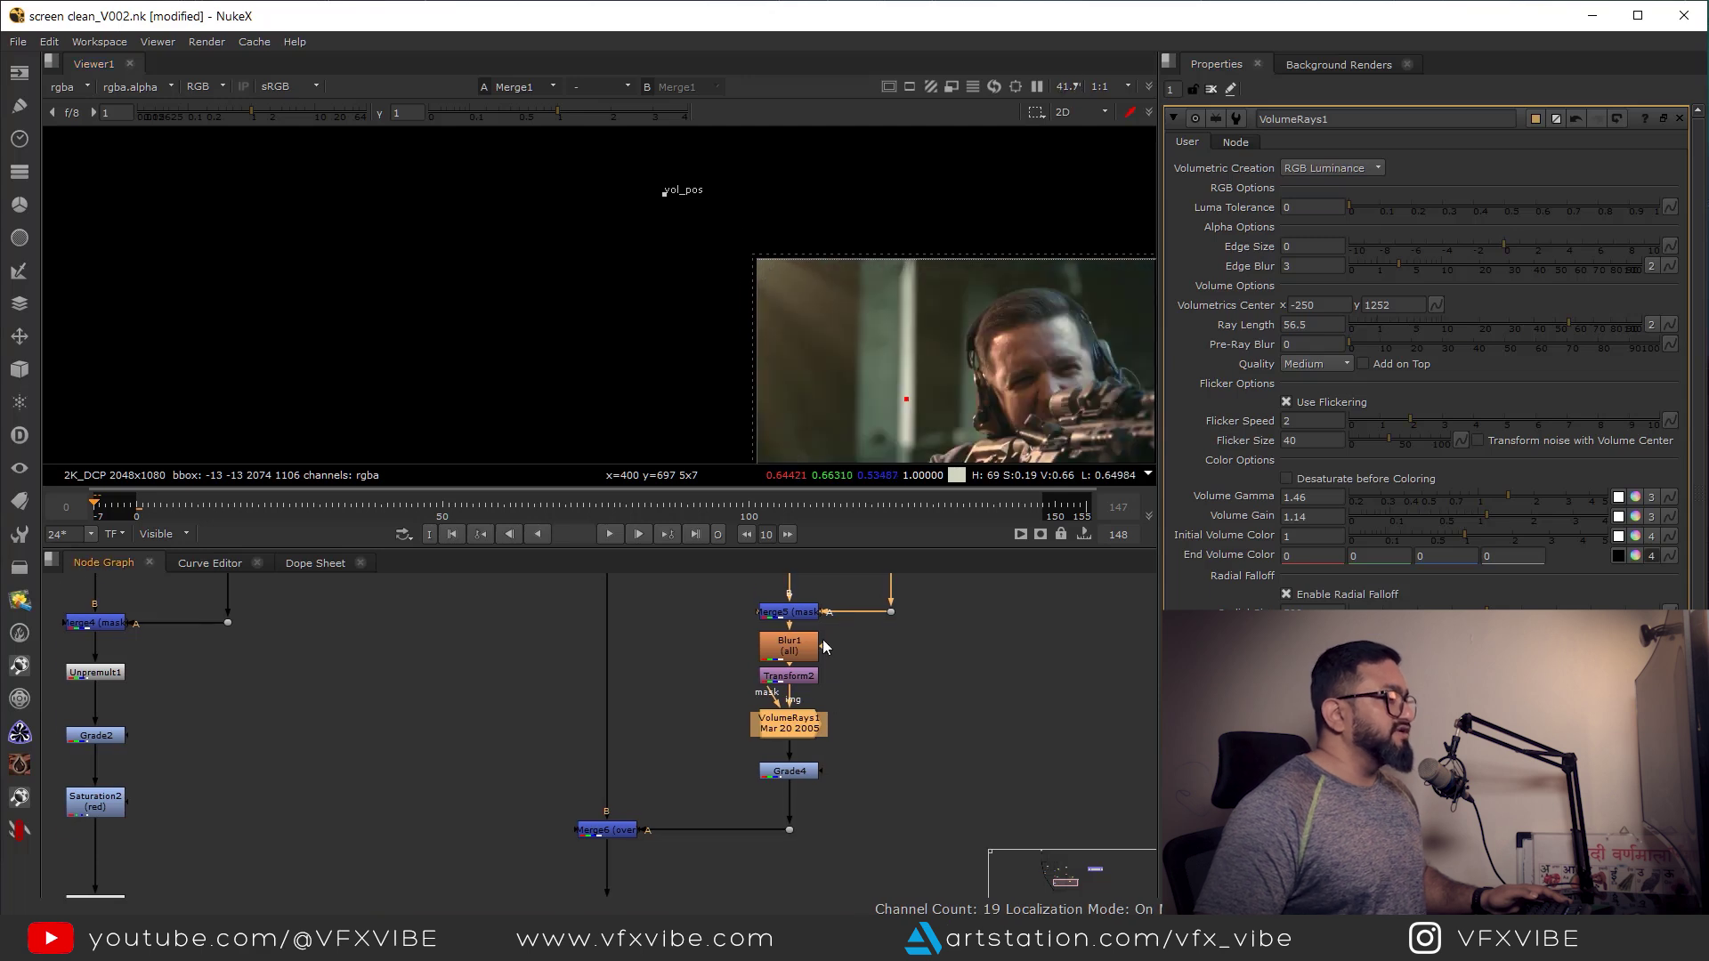
# - Increase Blur1's size to 39.5 and check how the softened rays look in the composite
pyautogui.scroll(2, 816, 624)
pyautogui.moveTo(815, 614); pyautogui.dragTo(807, 720, button='middle')
pyautogui.click(779, 634)
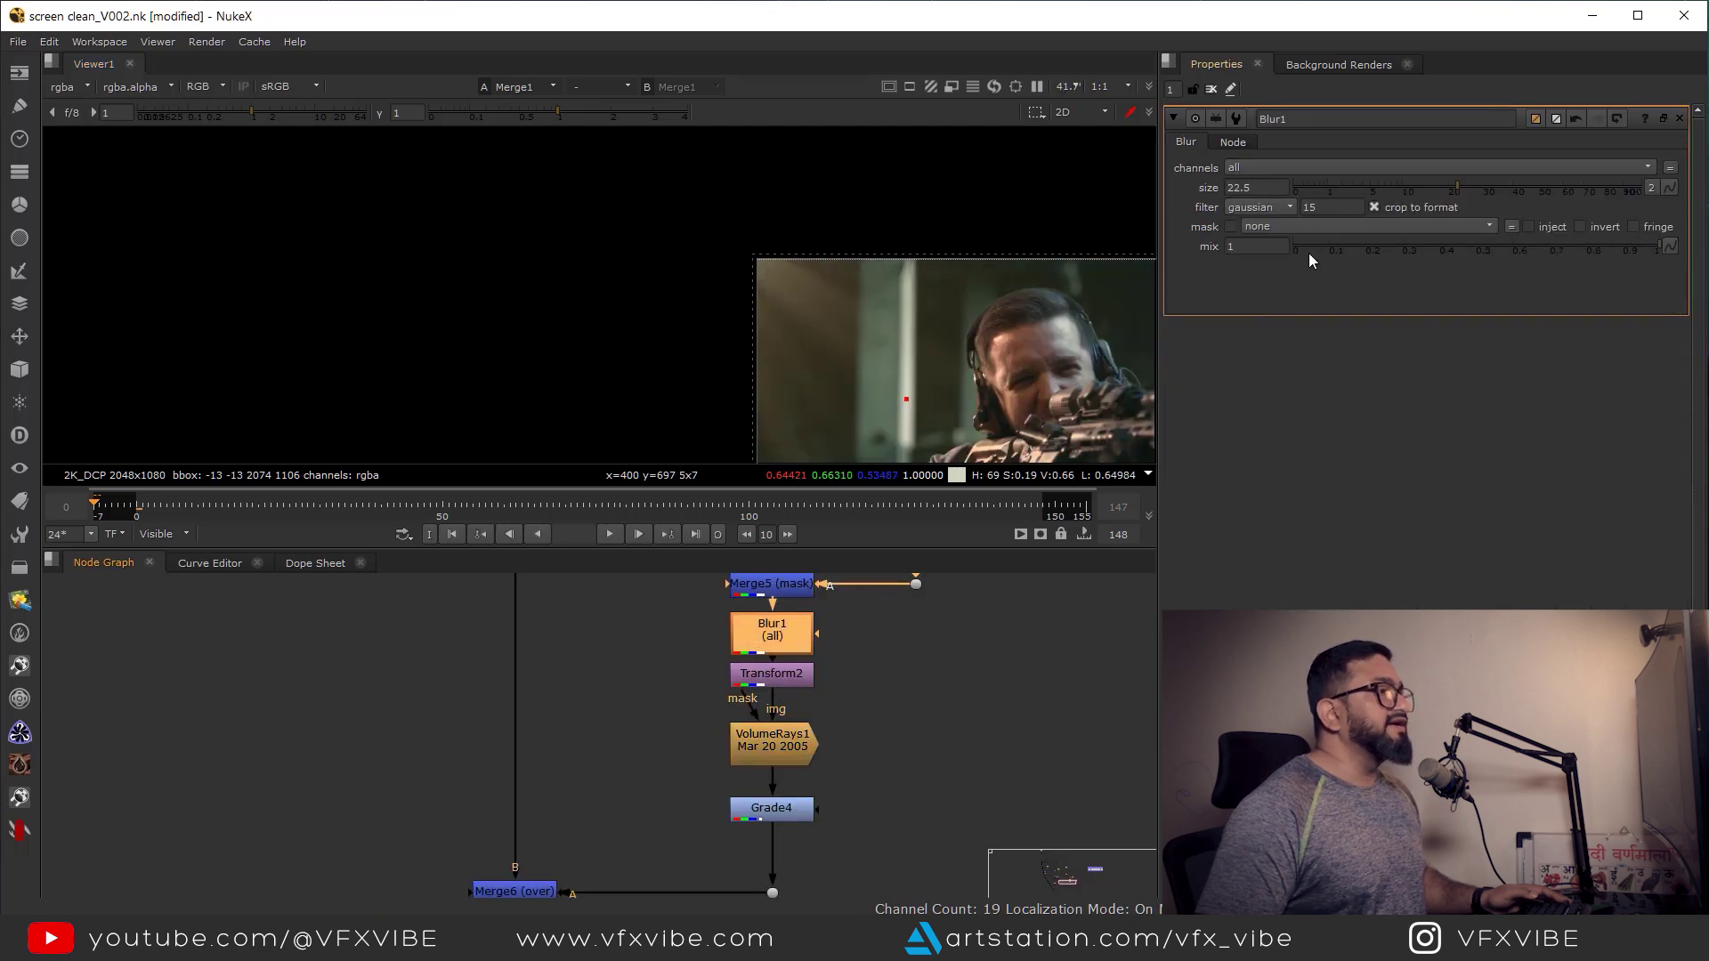
pyautogui.moveTo(1461, 187); pyautogui.dragTo(1513, 190)
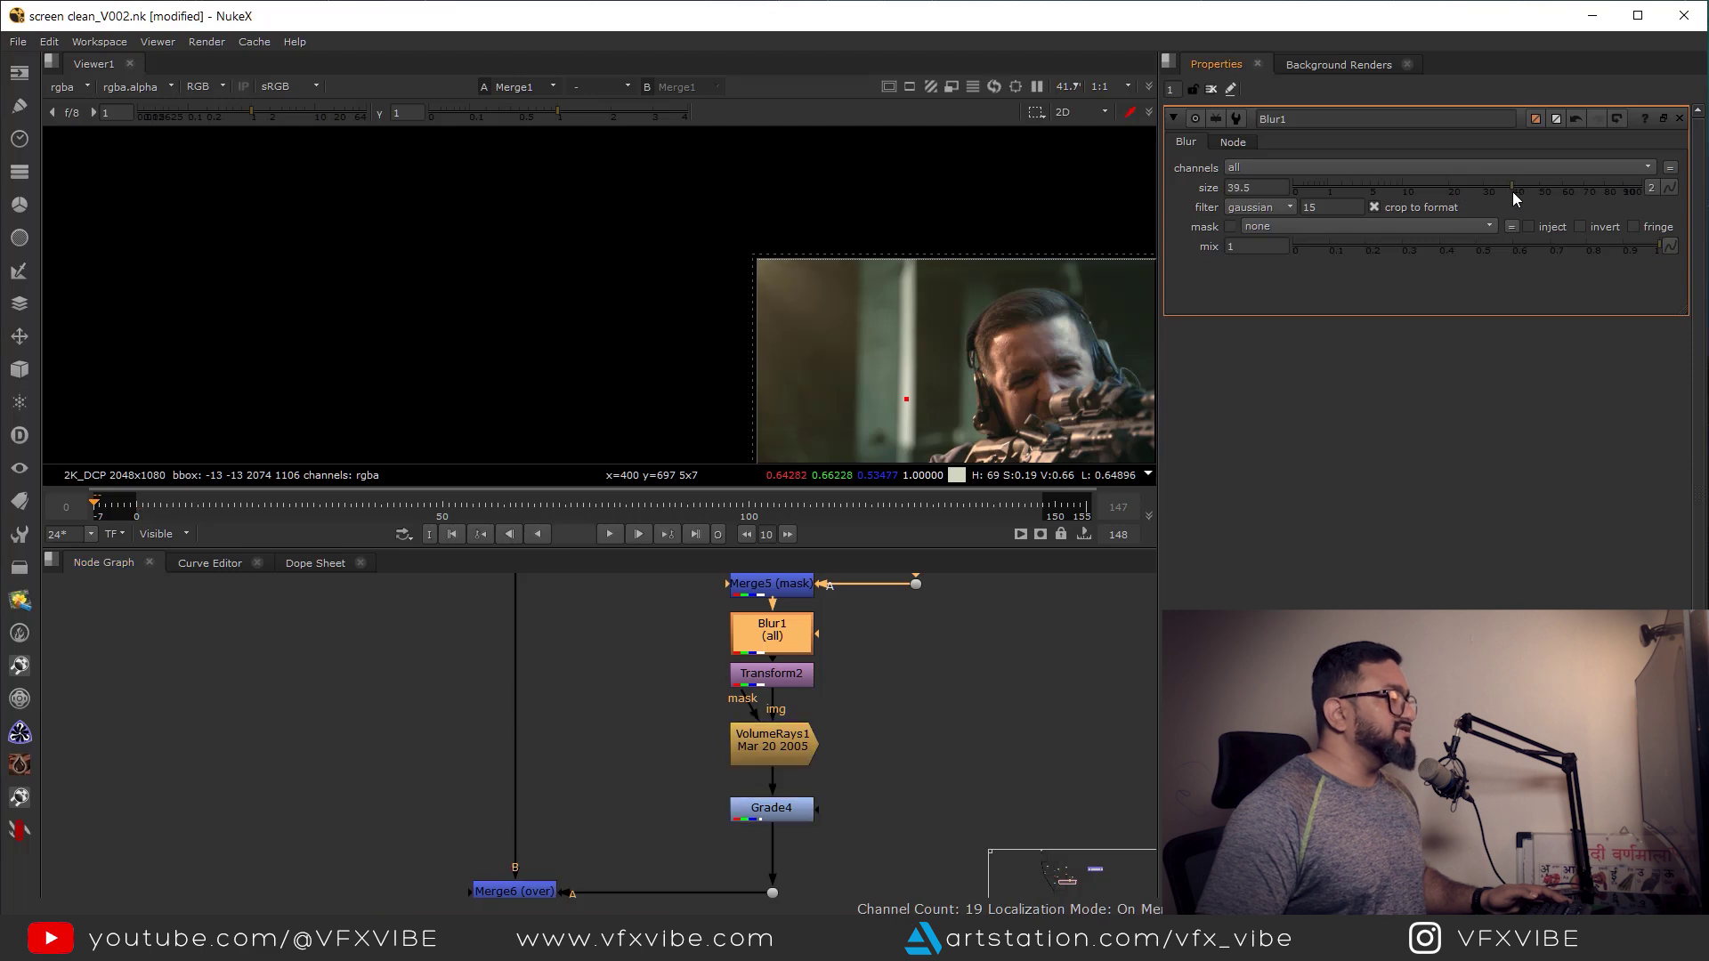
pyautogui.scroll(-3, 801, 339)
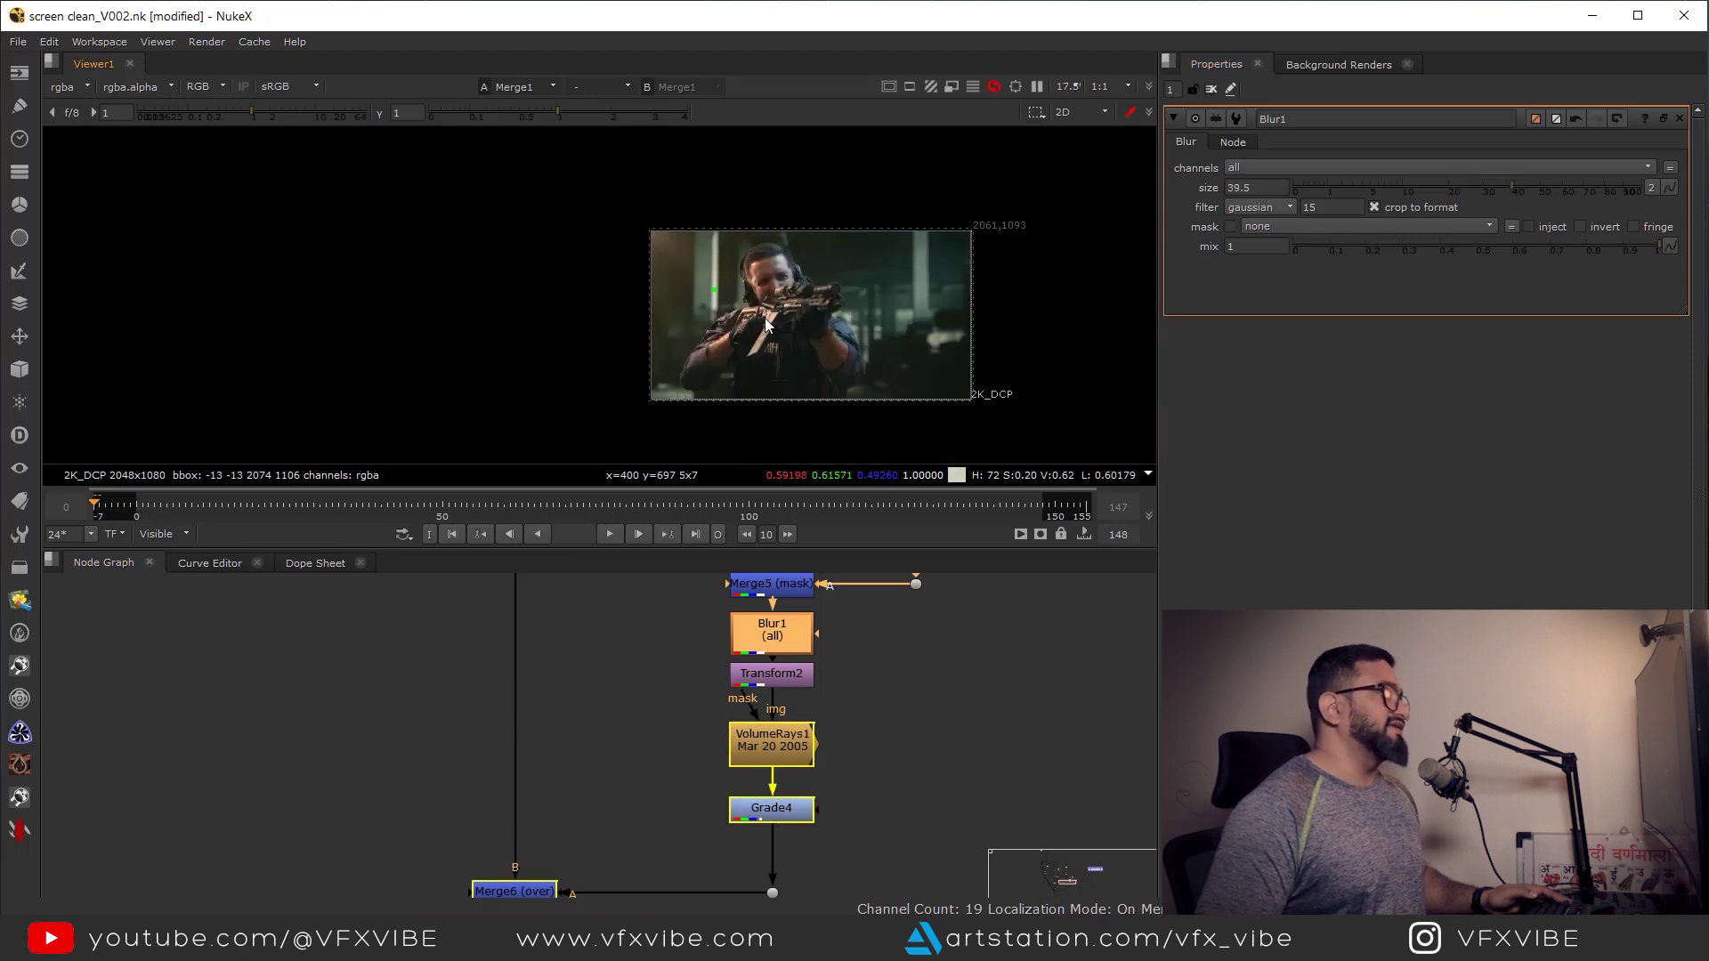
pyautogui.scroll(1, 756, 308)
pyautogui.moveTo(719, 286); pyautogui.dragTo(811, 354, button='middle')
pyautogui.scroll(1, 703, 319)
pyautogui.scroll(-2, 707, 317)
pyautogui.moveTo(707, 297); pyautogui.dragTo(729, 326)
# - Insert a Grade node between Grade1 and Defocus1 in the background pipe
pyautogui.scroll(-4, 813, 761)
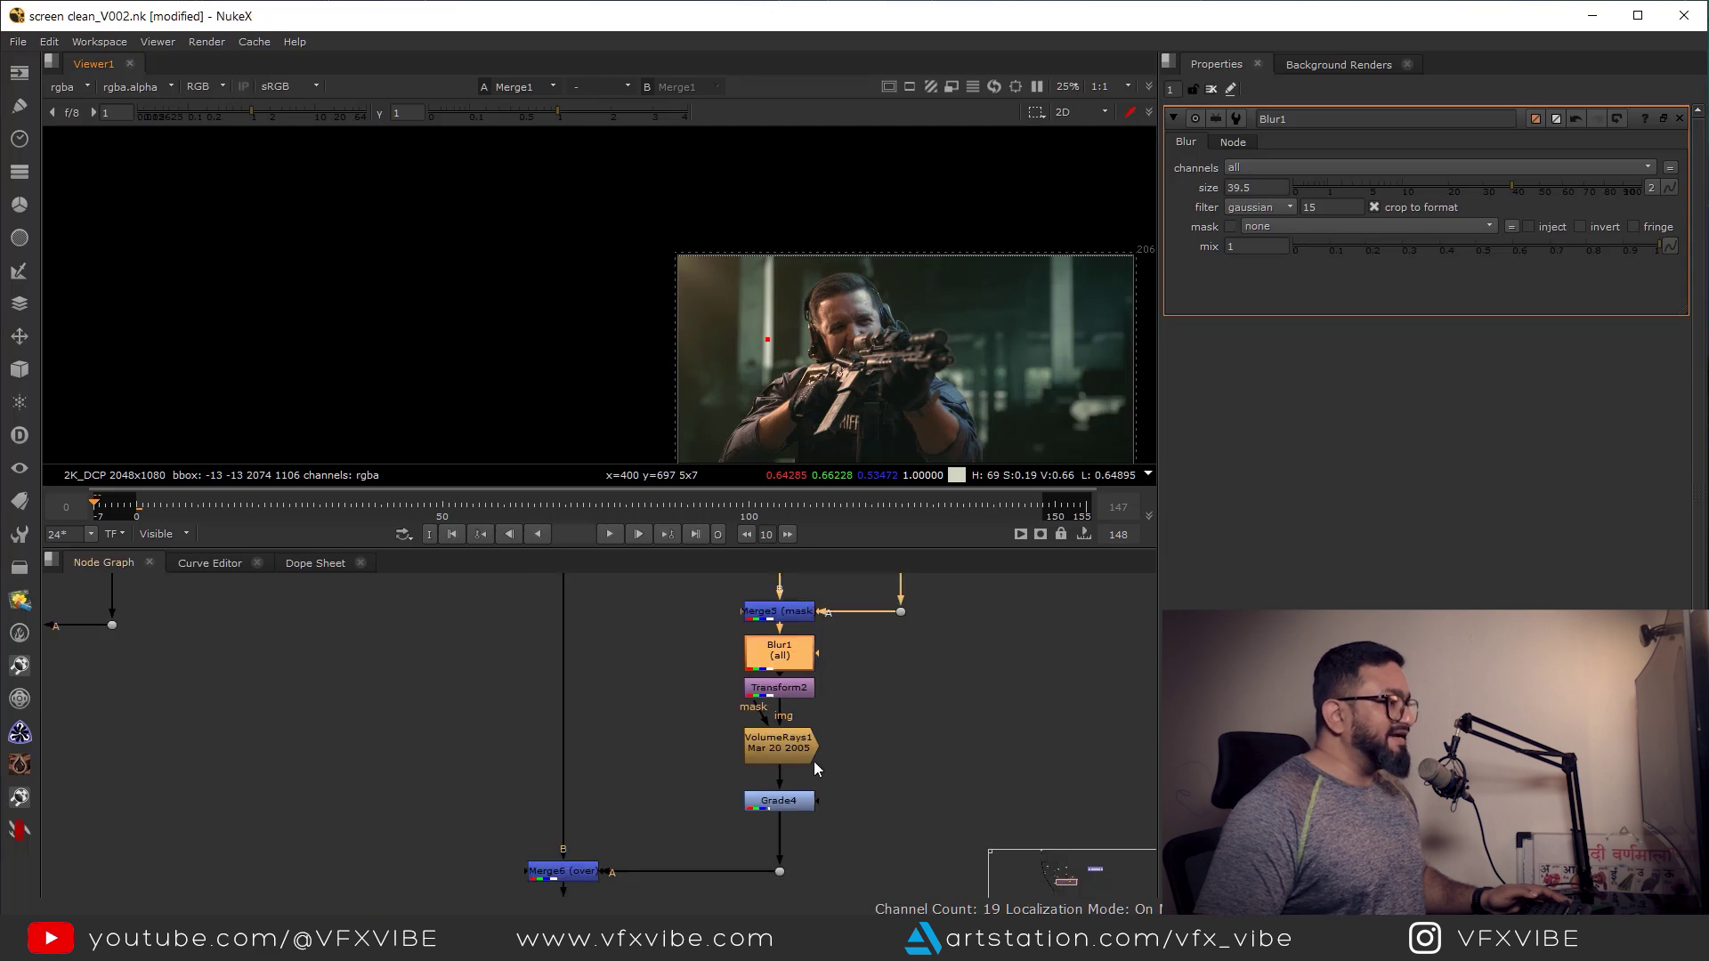
pyautogui.click(792, 709)
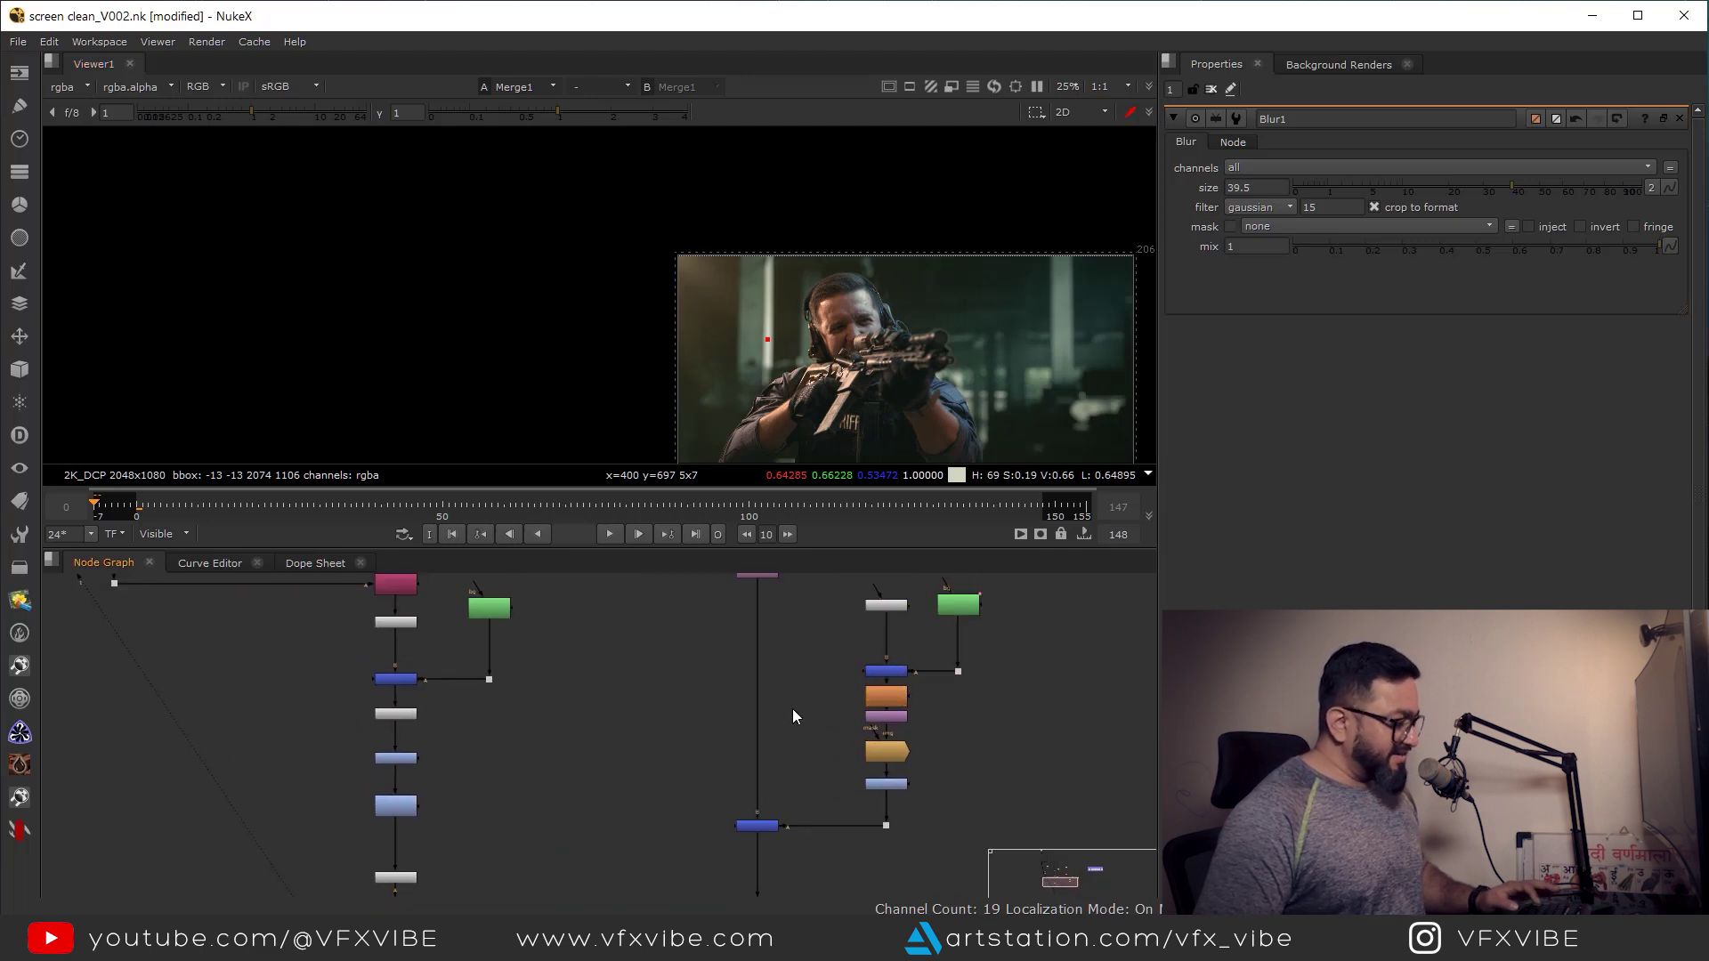
pyautogui.moveTo(767, 599); pyautogui.dragTo(768, 721, button='middle')
pyautogui.scroll(4, 751, 656)
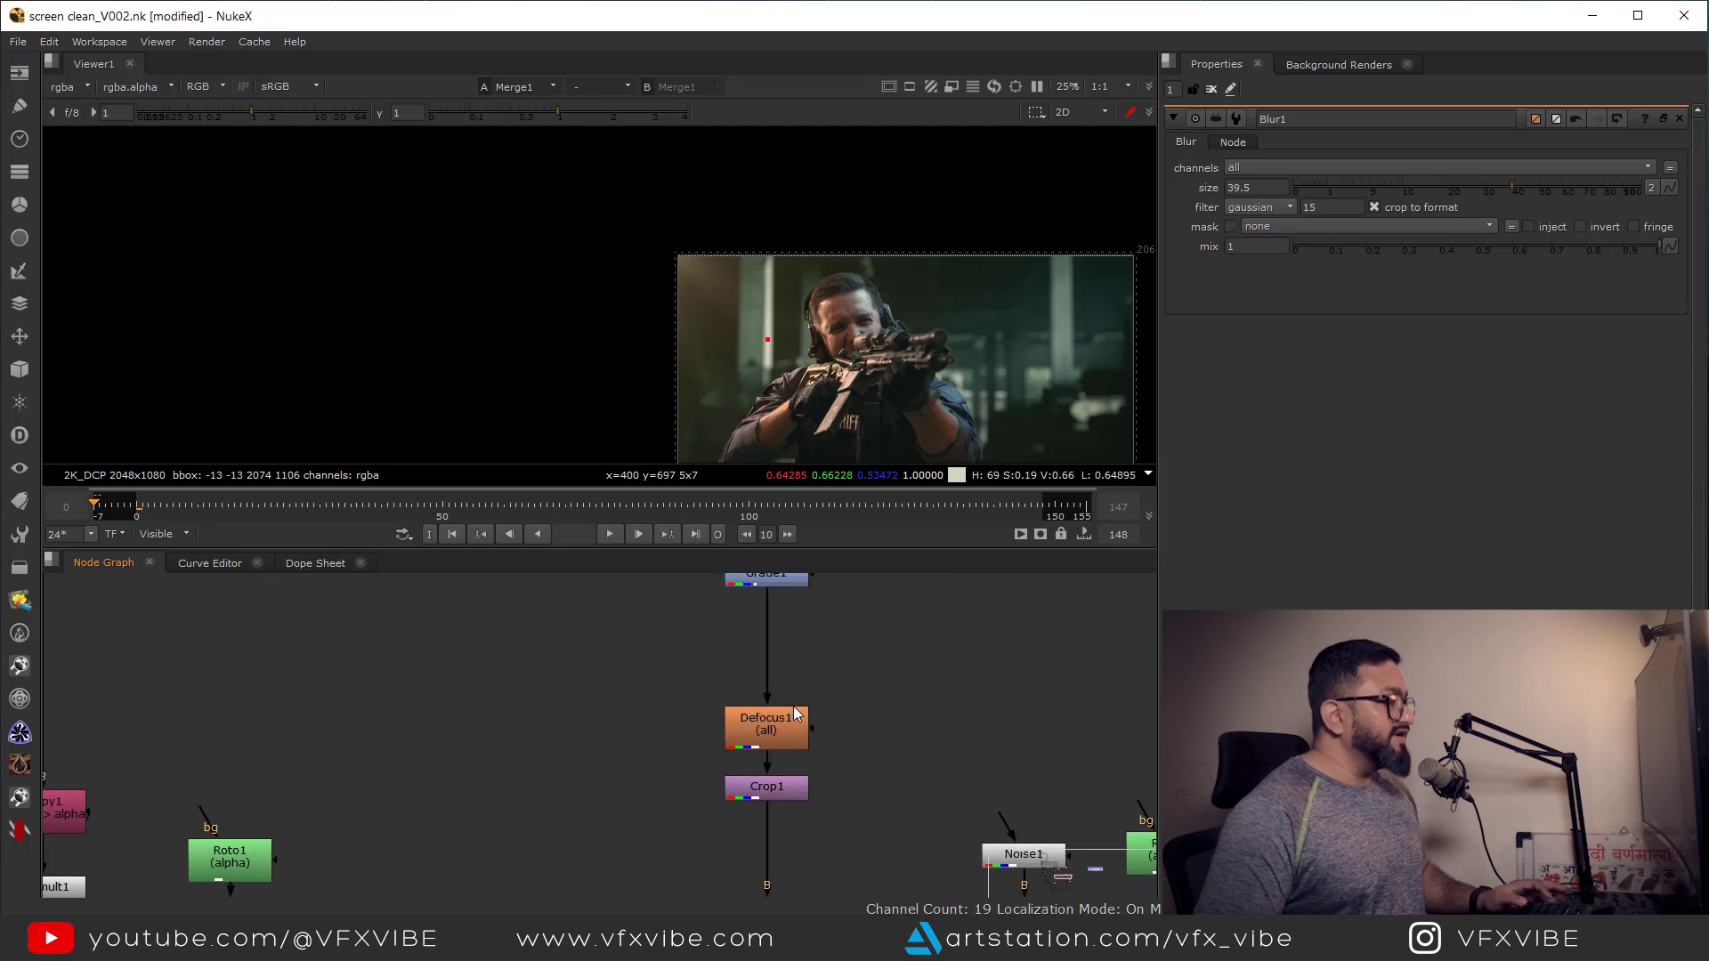
pyautogui.press('g')
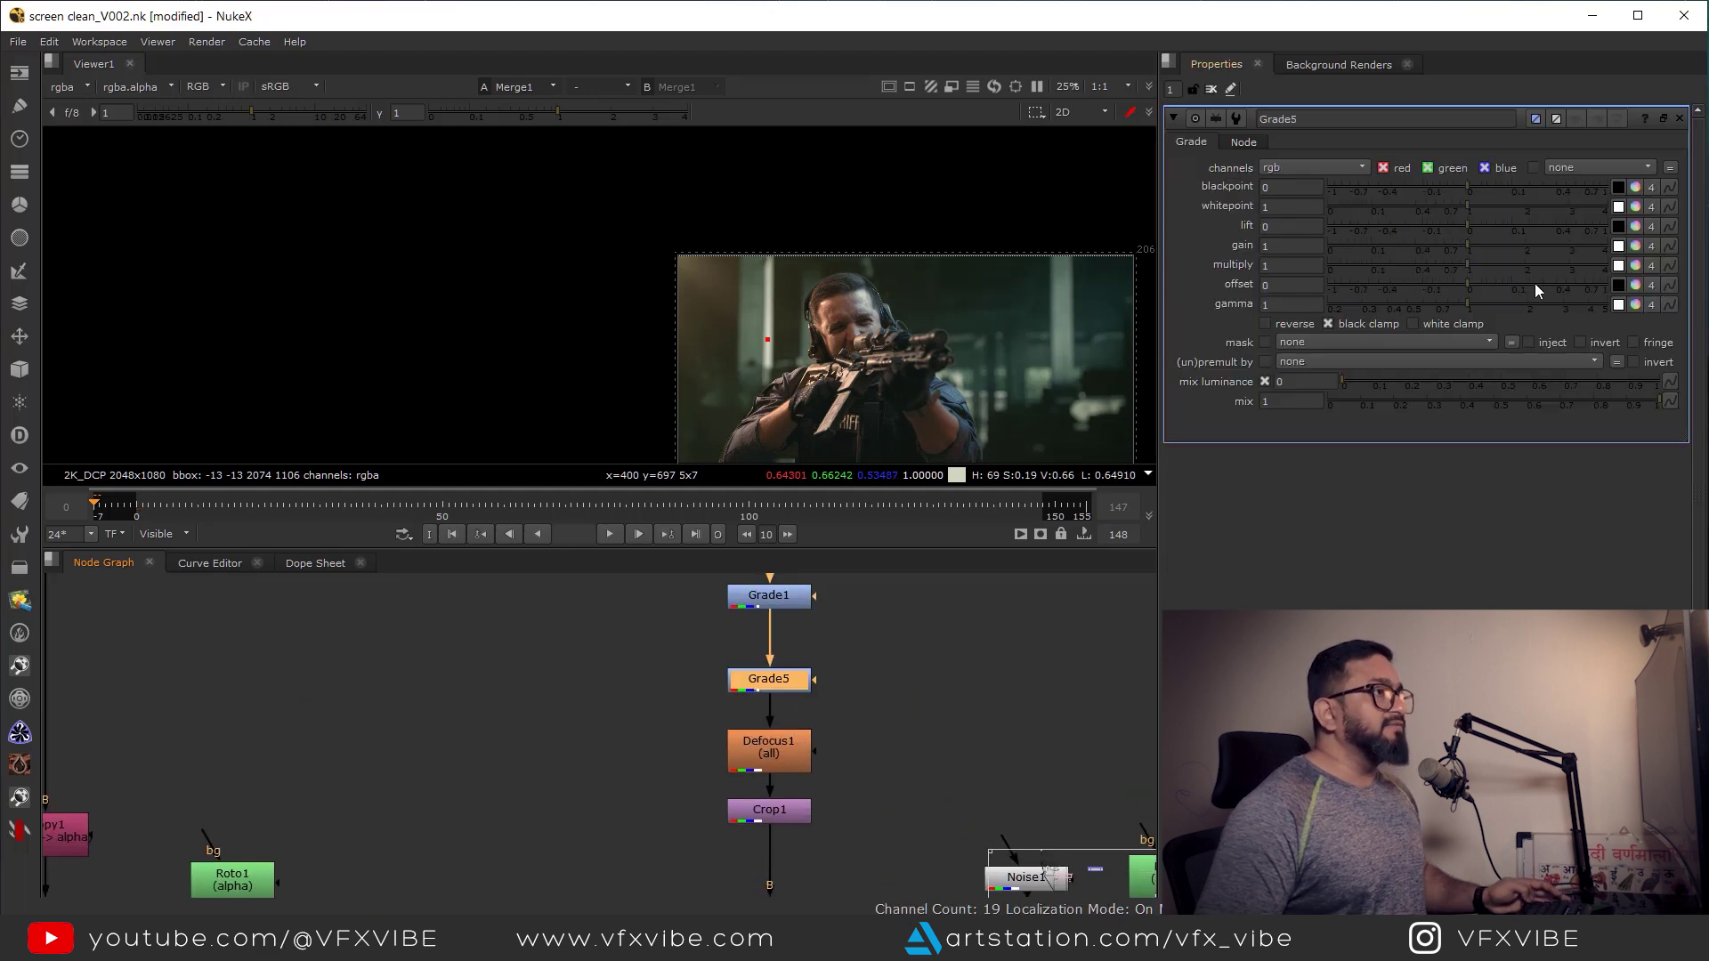
# - Tint Grade5's gamma warm with the color wheel to about red 1, green 0.938, blue 0.893
pyautogui.click(1636, 305)
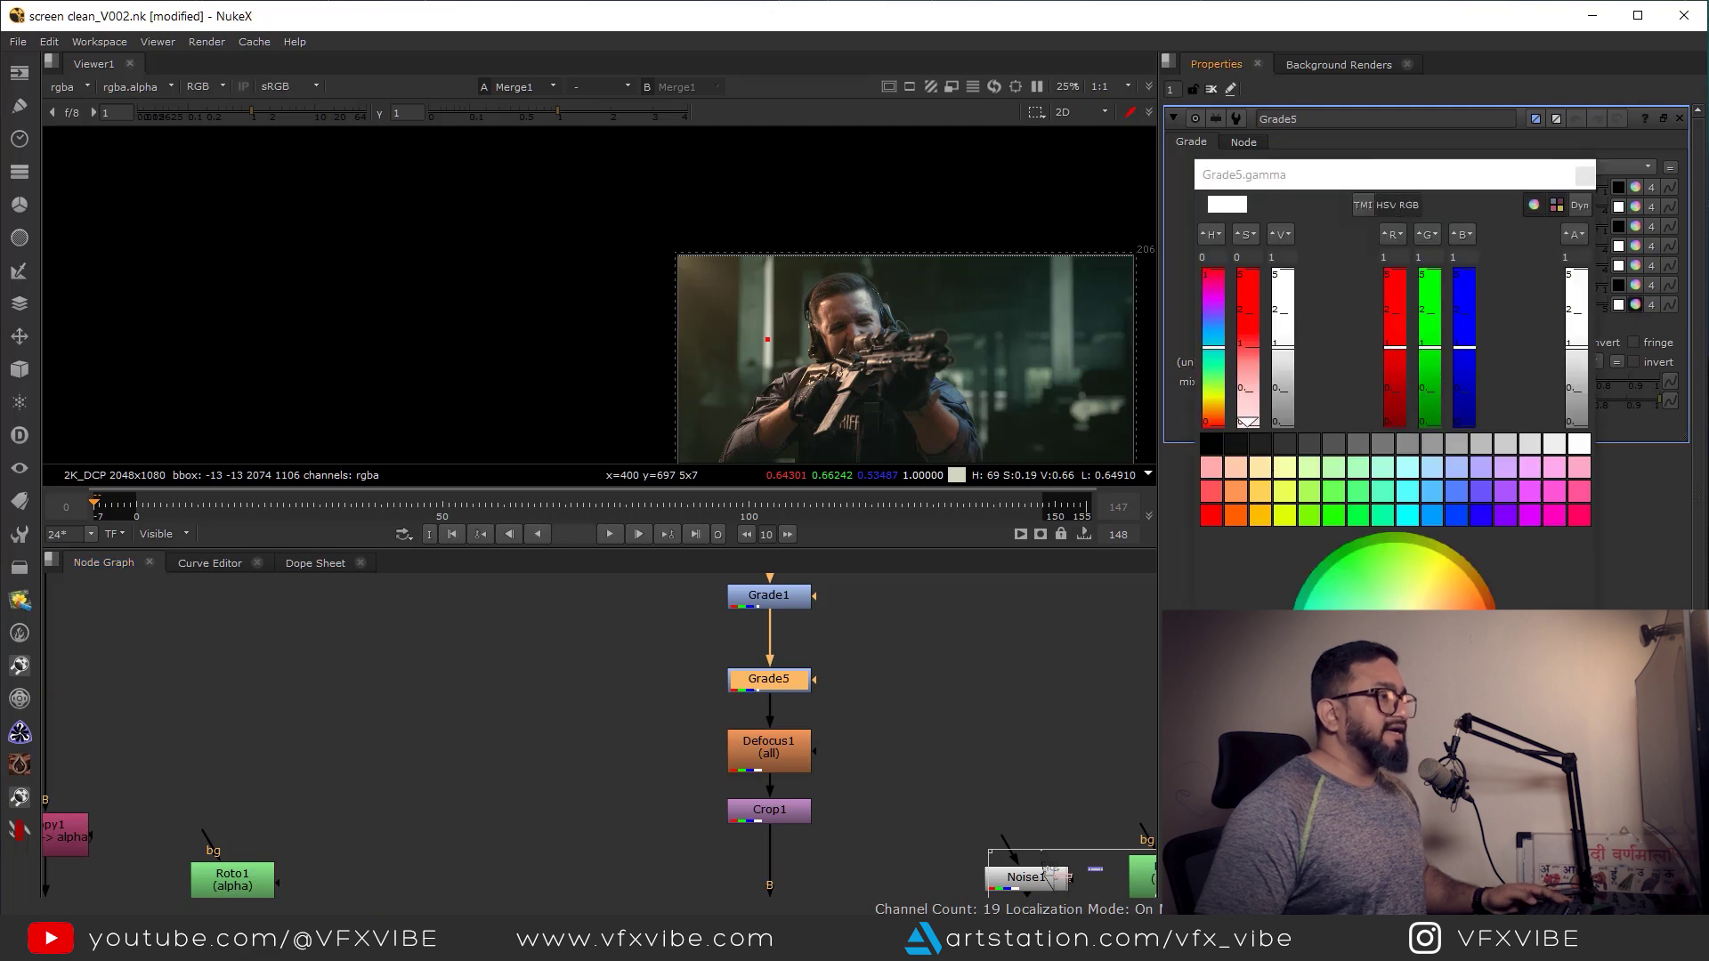
pyautogui.moveTo(1394, 638); pyautogui.dragTo(1404, 630)
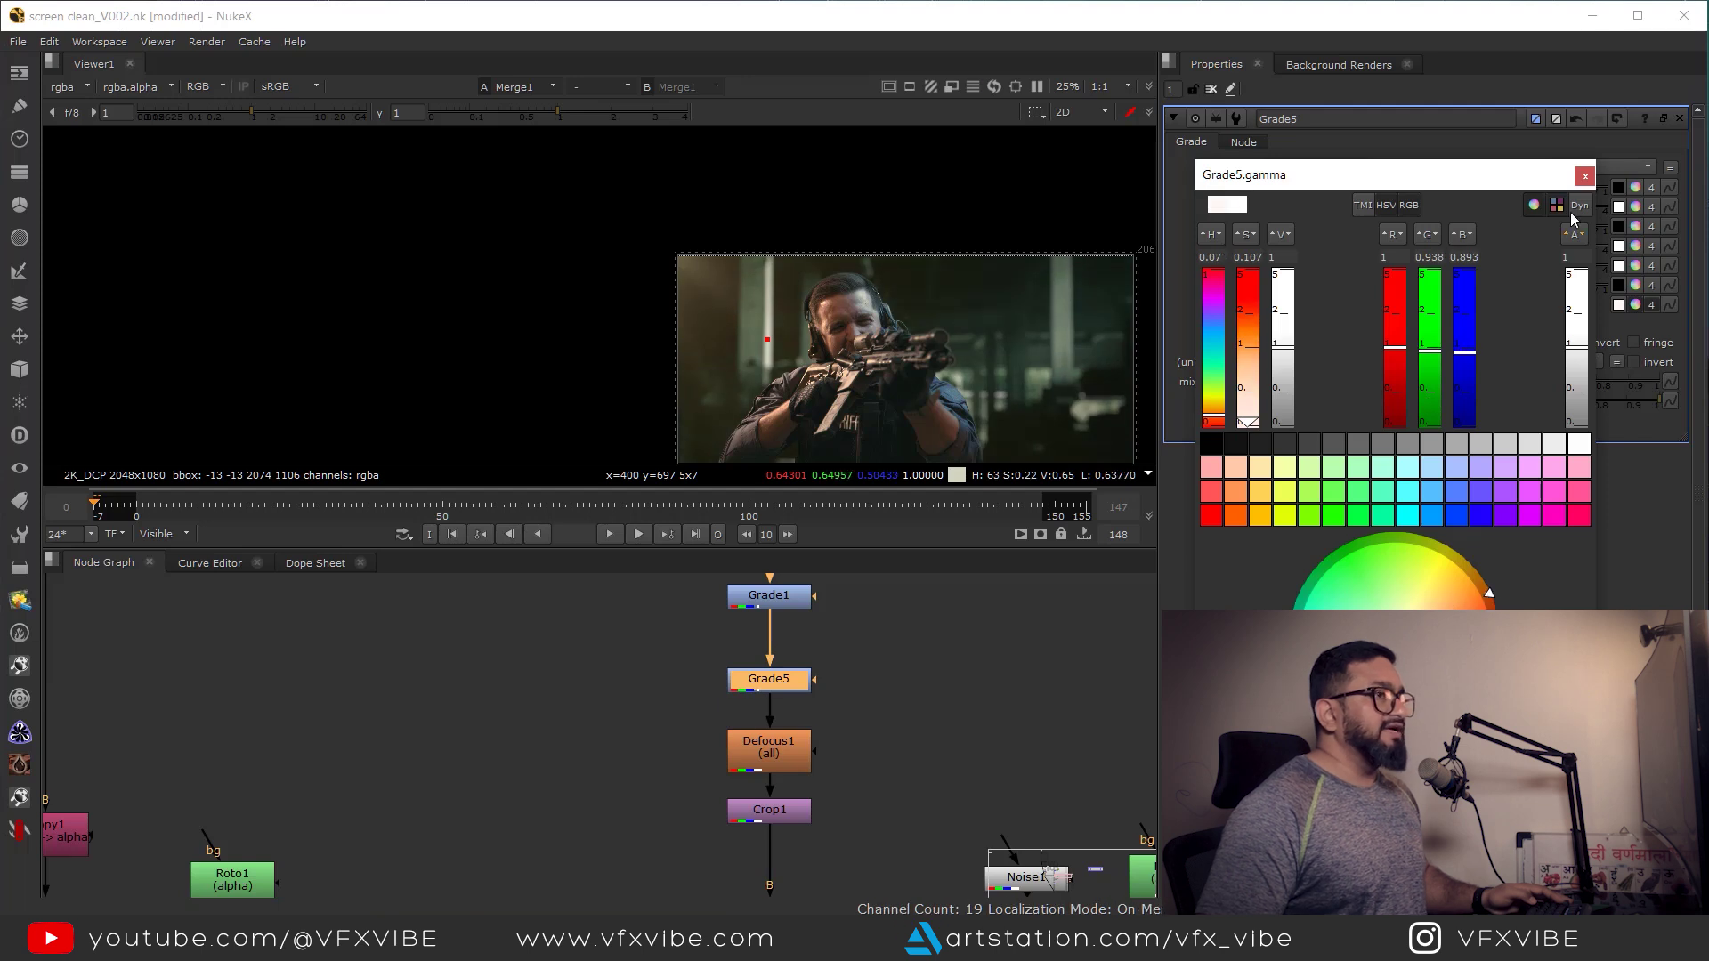
pyautogui.click(1585, 175)
# - Add a Roto node beside Grade5 and draw a closed Bezier shape over the image's upper-left corner
pyautogui.click(933, 669)
pyautogui.press('o')
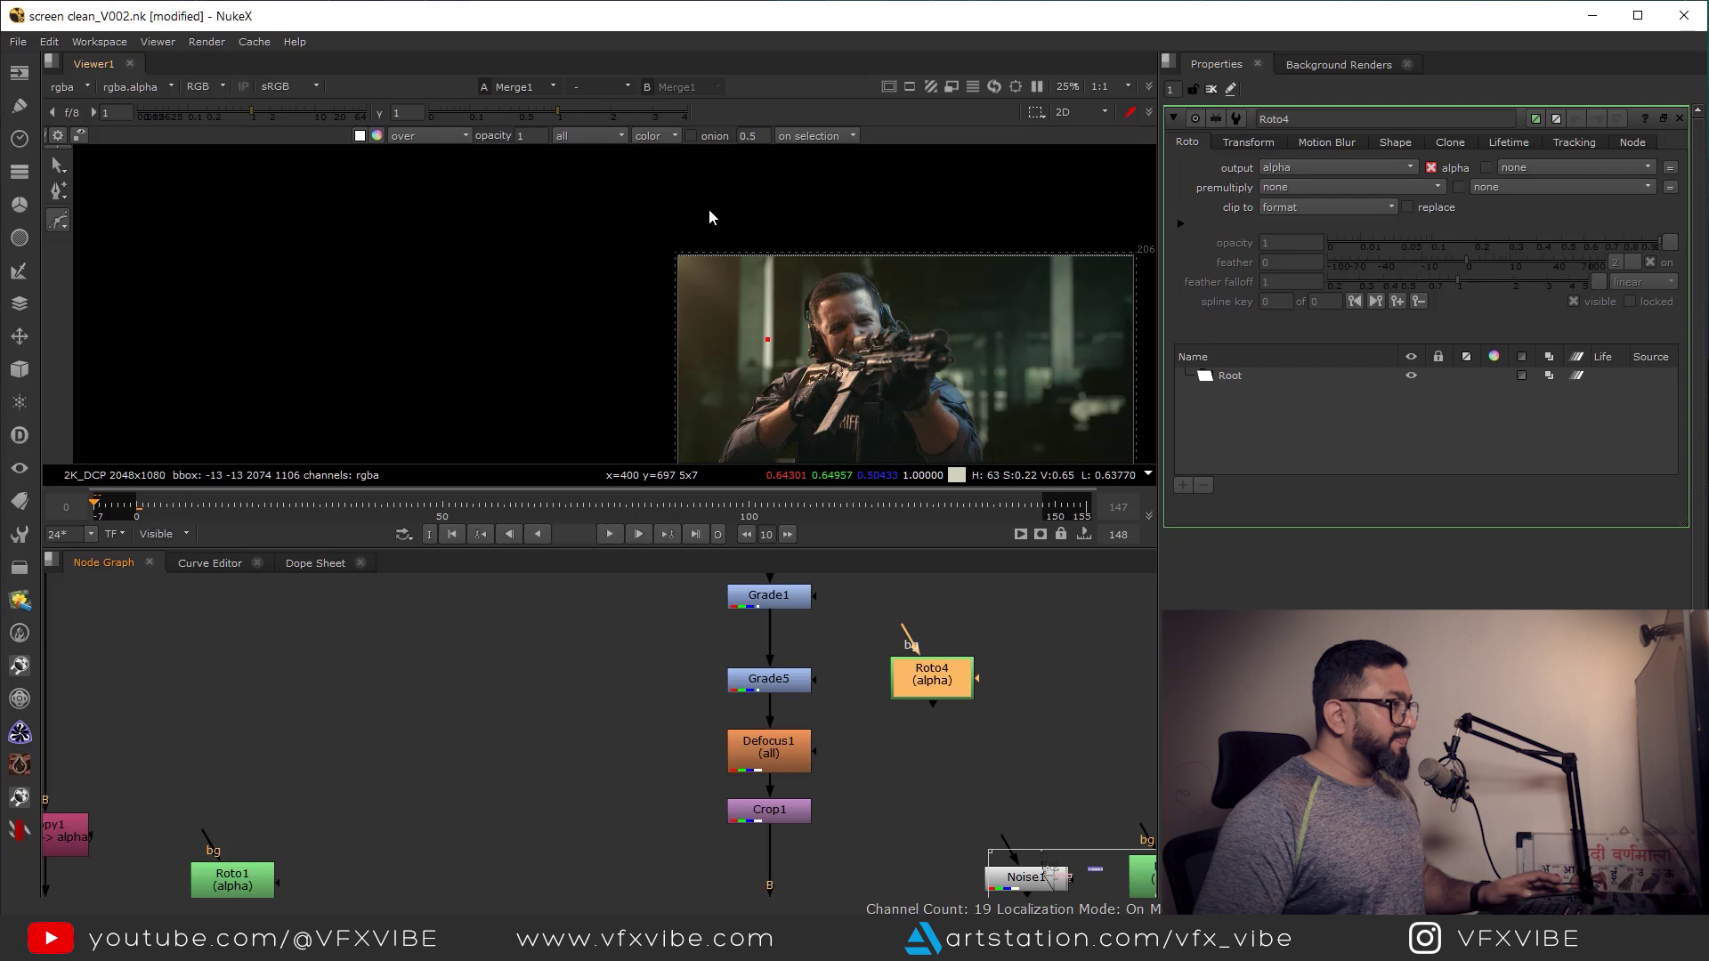
pyautogui.click(669, 195)
pyautogui.click(626, 323)
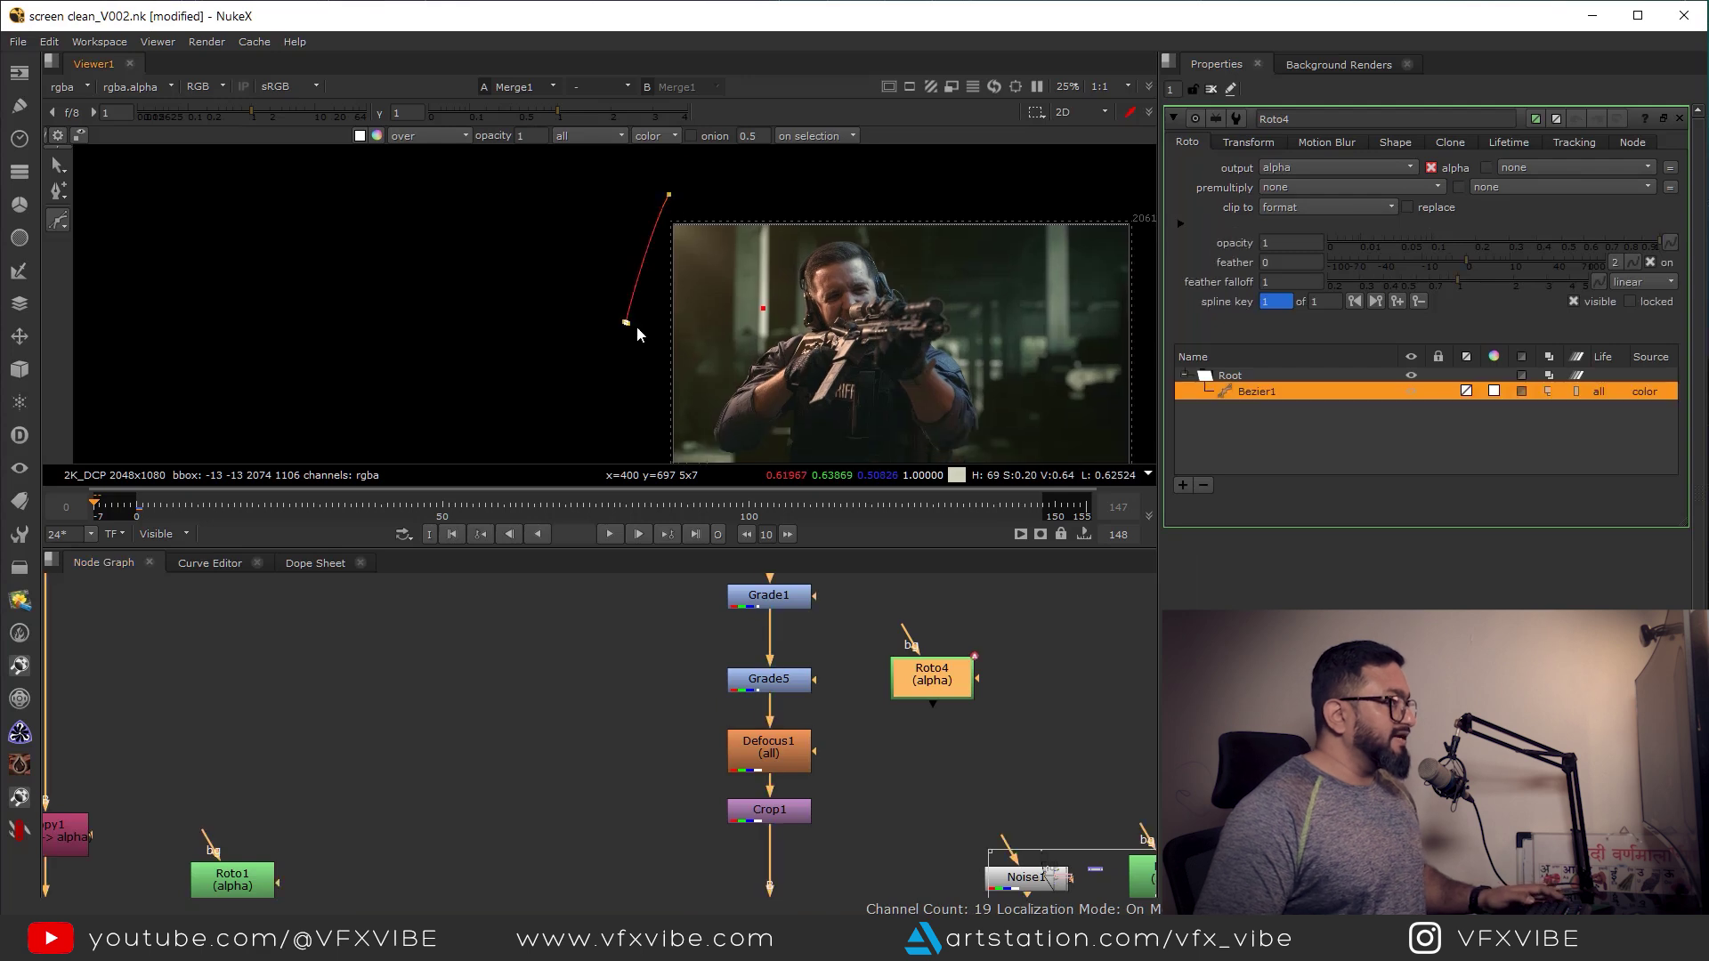
pyautogui.click(669, 195)
# - Feather all points of the corner Bezier shape outward in Roto4
pyautogui.moveTo(814, 176); pyautogui.dragTo(526, 415)
pyautogui.press('e')
pyautogui.press('e')
pyautogui.press('e')
pyautogui.press('e')
pyautogui.press('e')
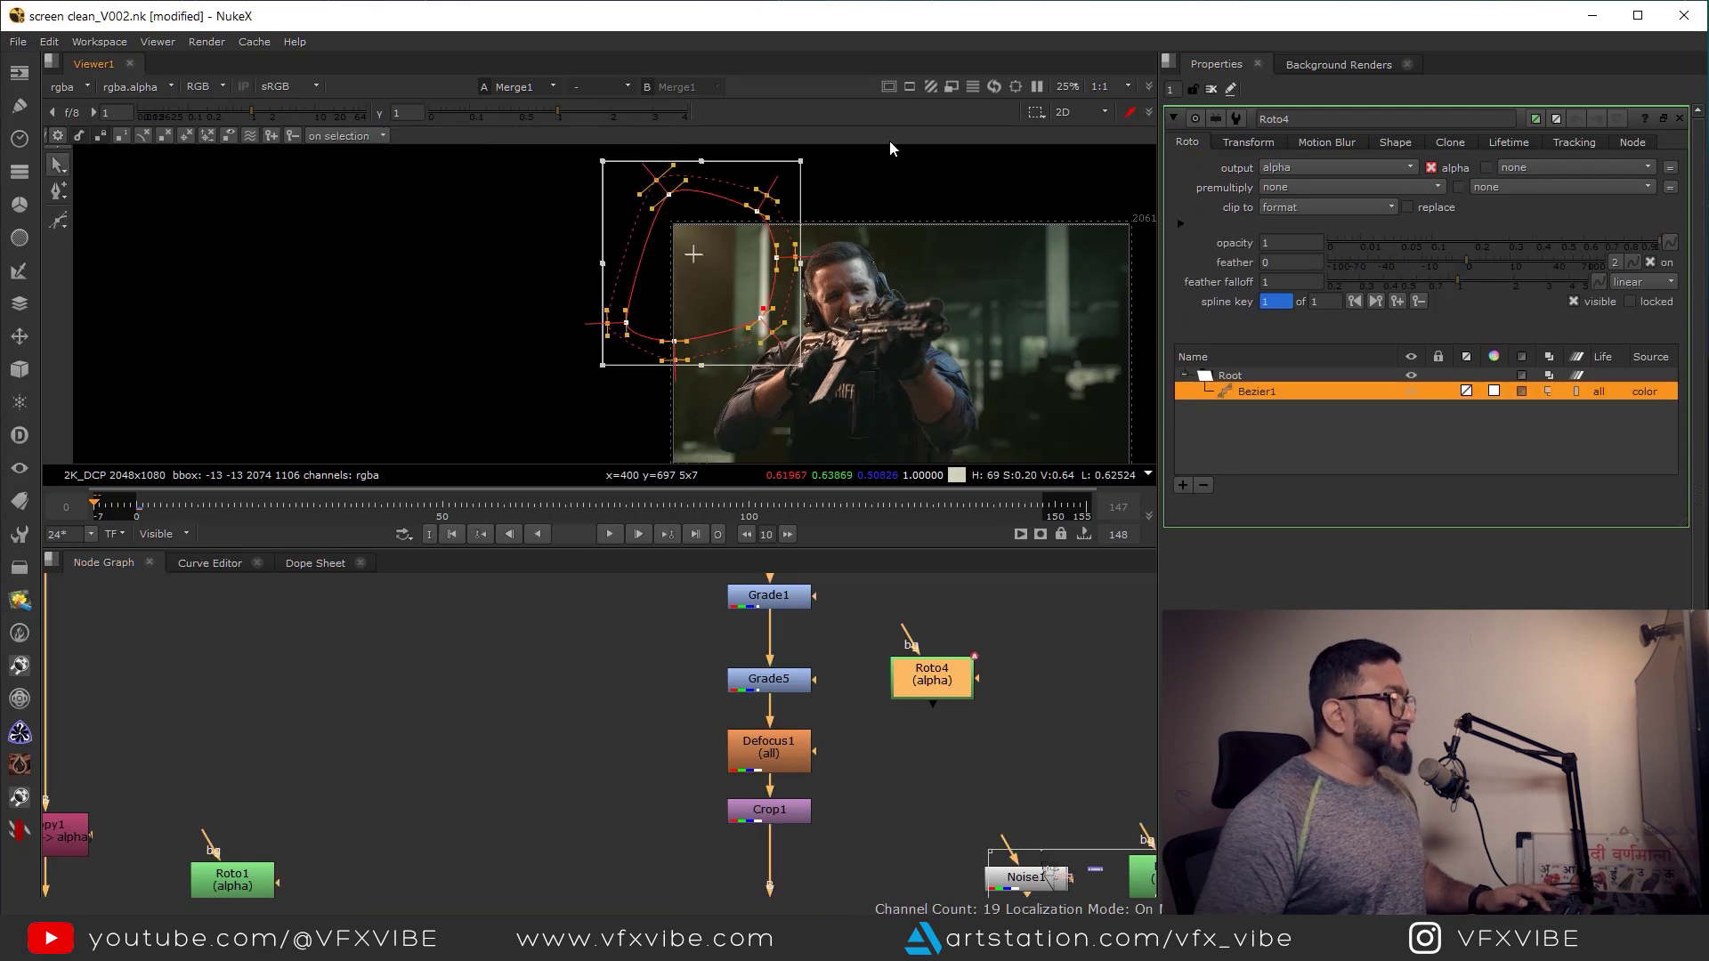
pyautogui.click(889, 243)
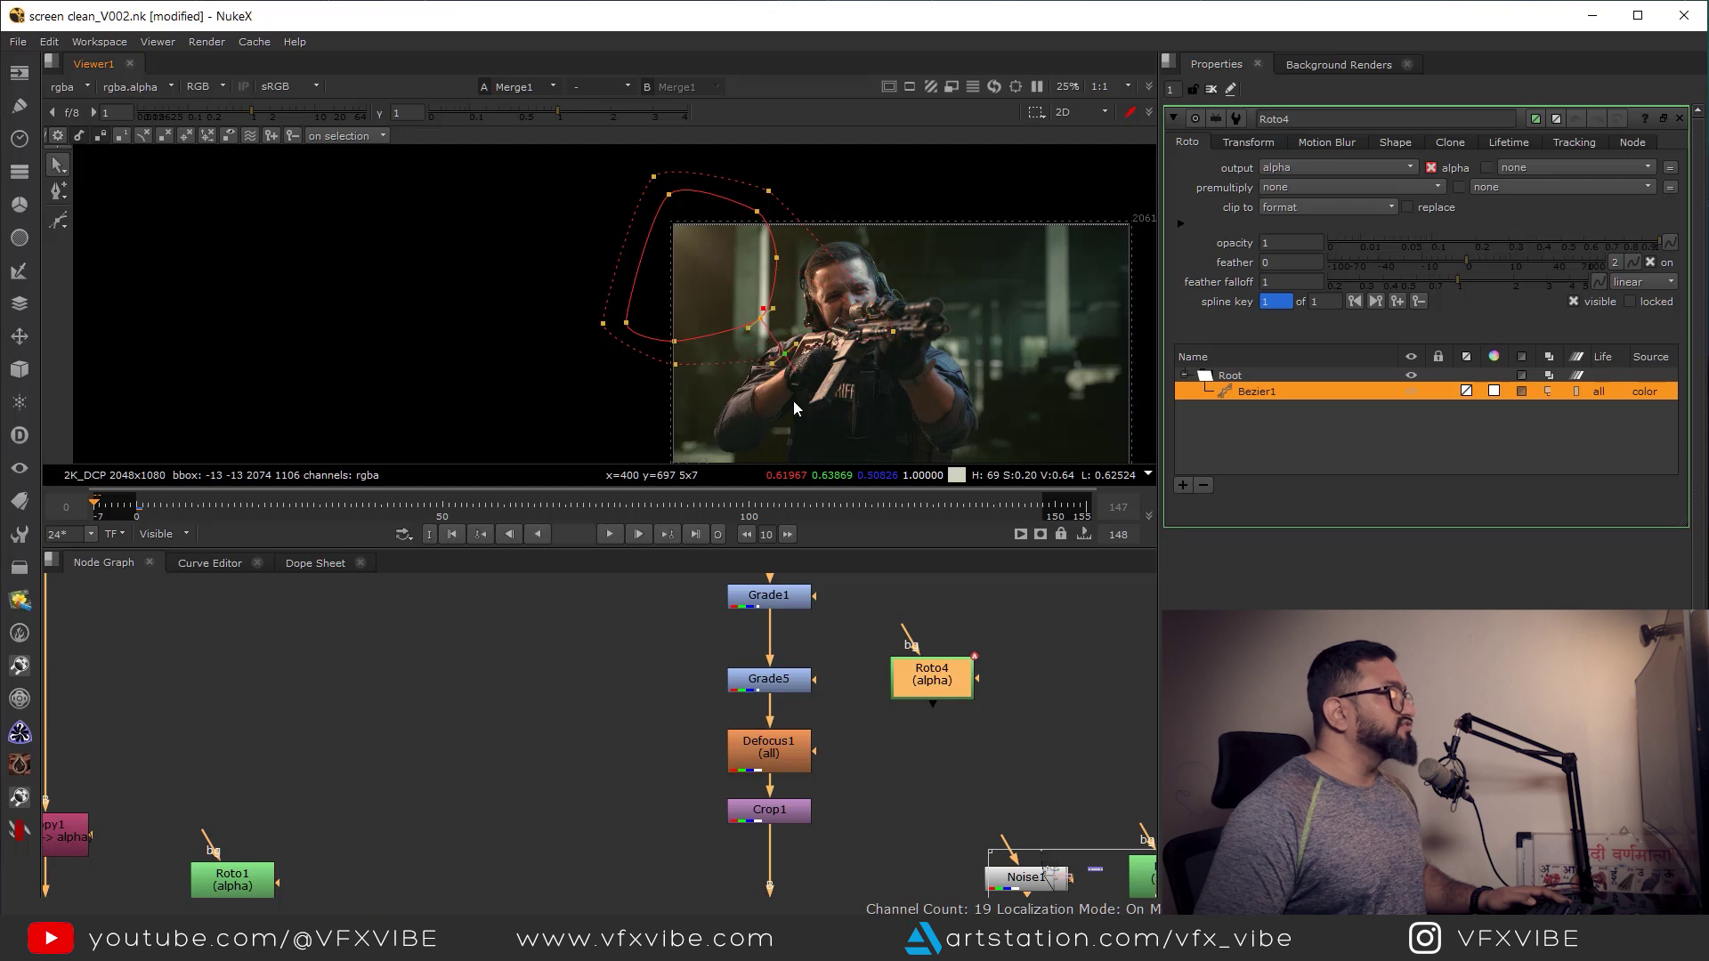
# - Connect Roto4 through a dot to Grade5's mask input and straighten the connection
pyautogui.moveTo(818, 705); pyautogui.dragTo(800, 675, button='middle')
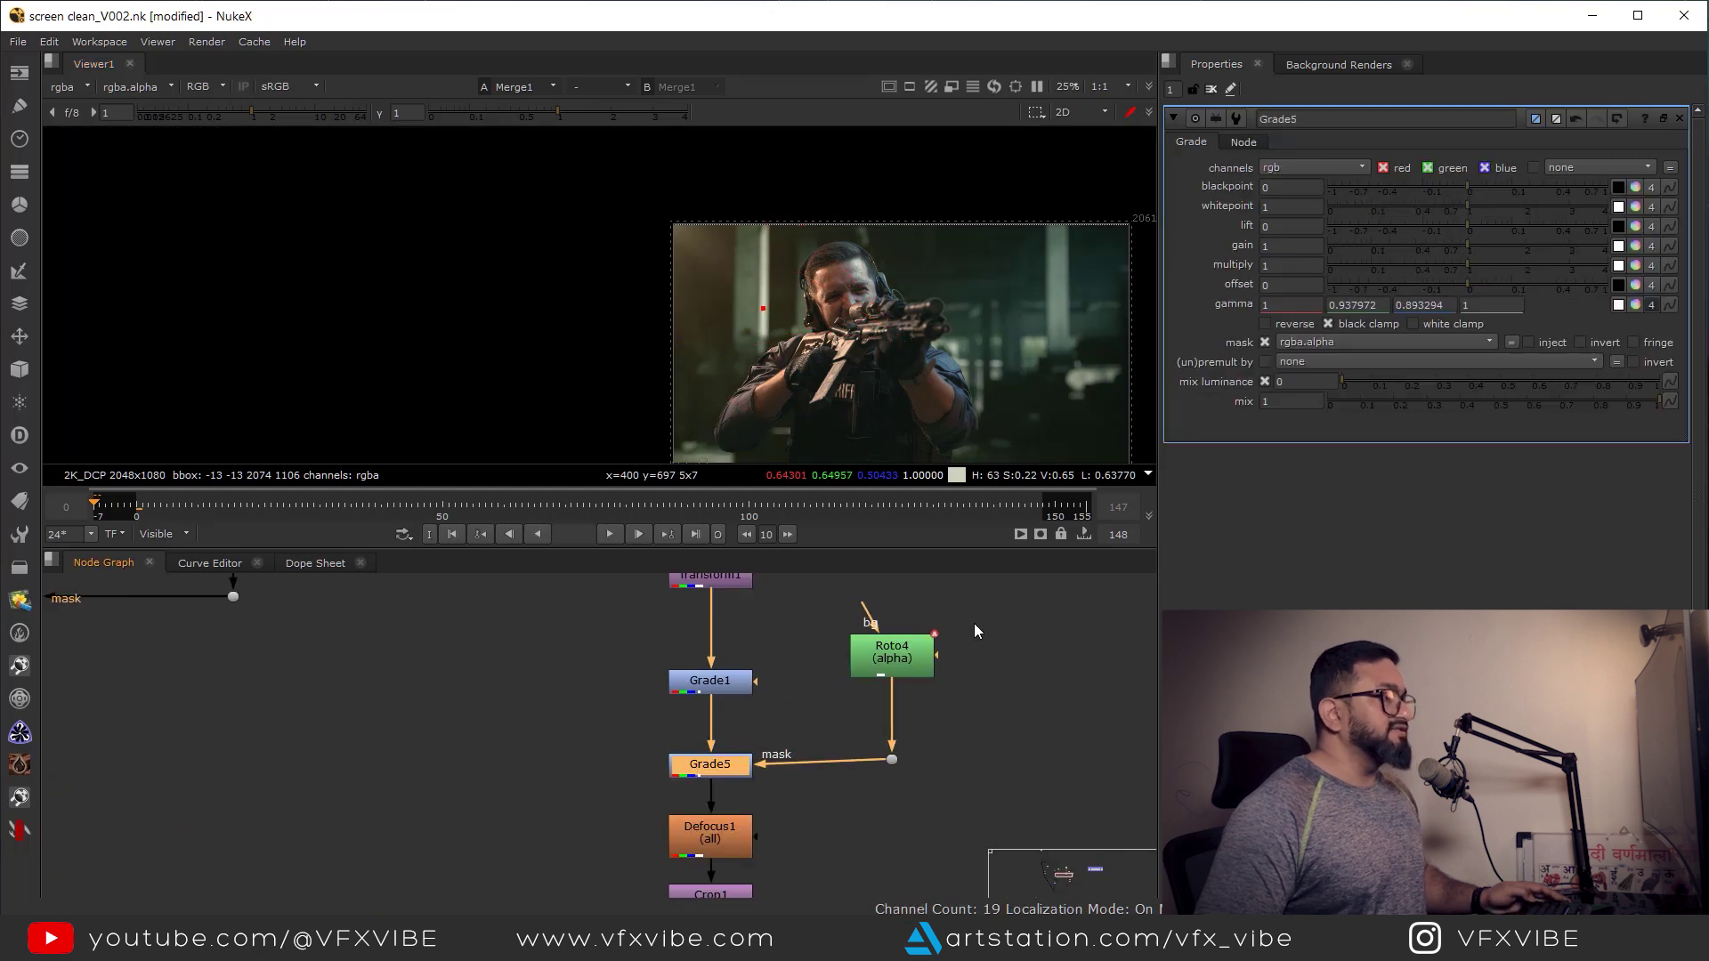
pyautogui.moveTo(890, 761); pyautogui.dragTo(890, 767)
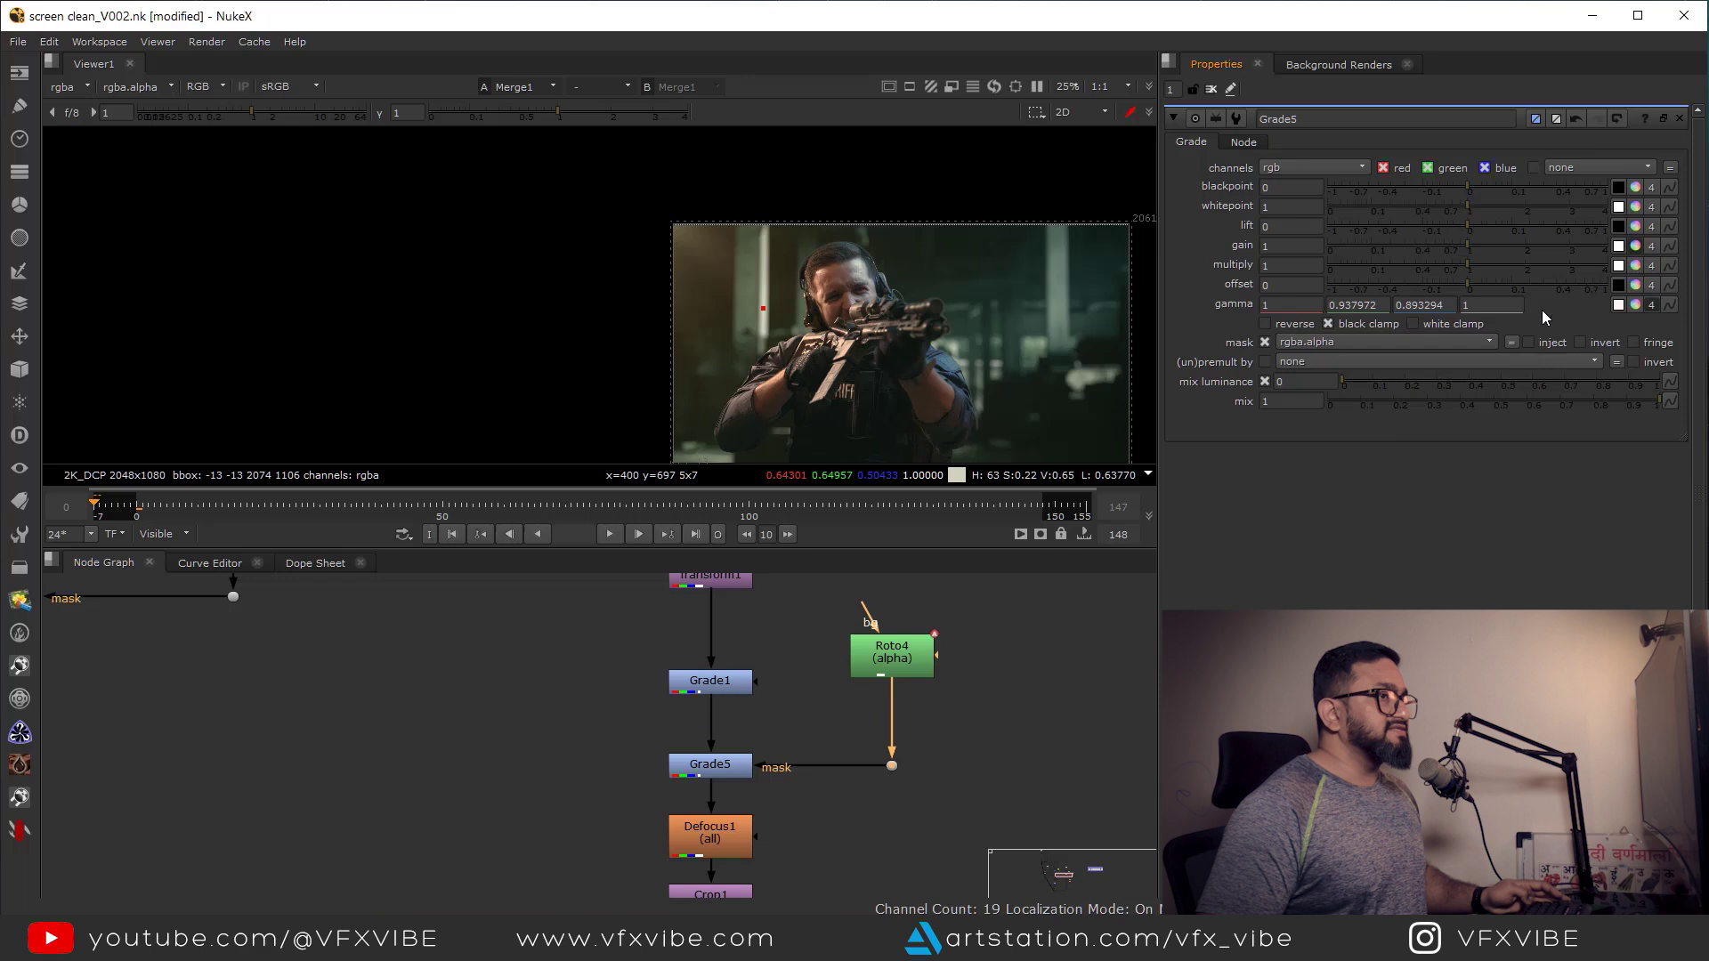
# - Tint Grade5's gain to about red 1, green 0.949, blue 0.872, and raise its RGB lift to 0.008
pyautogui.click(1634, 245)
pyautogui.moveTo(1394, 634); pyautogui.dragTo(1480, 581)
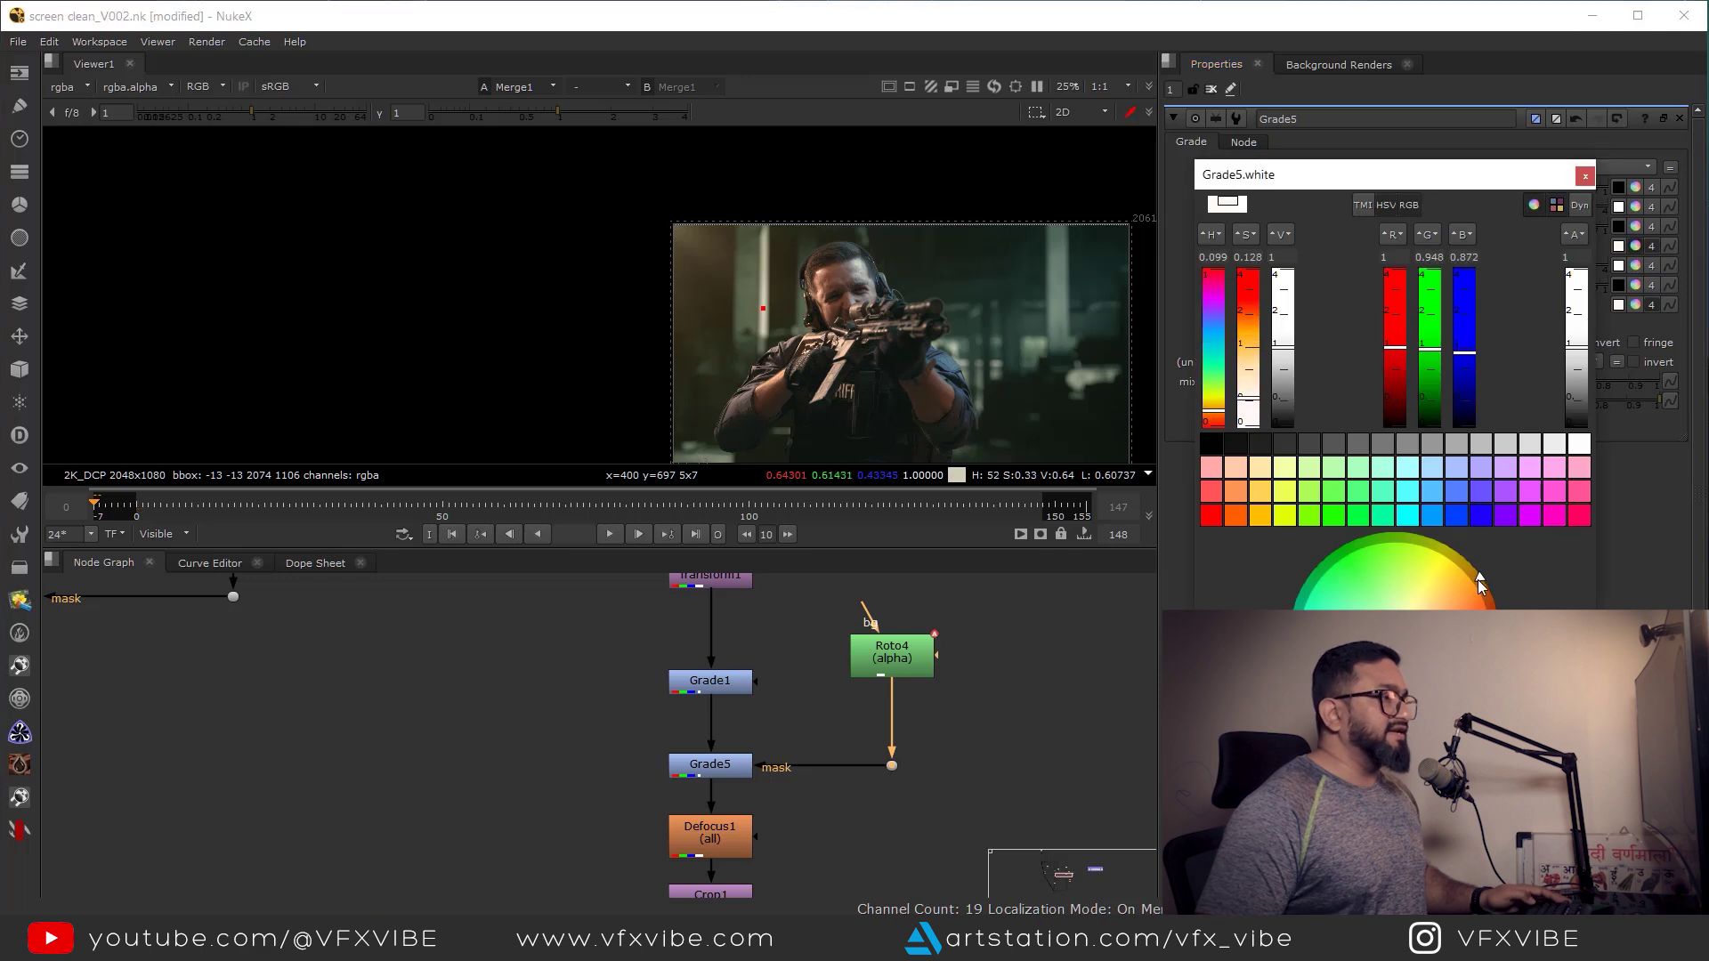
pyautogui.click(1586, 175)
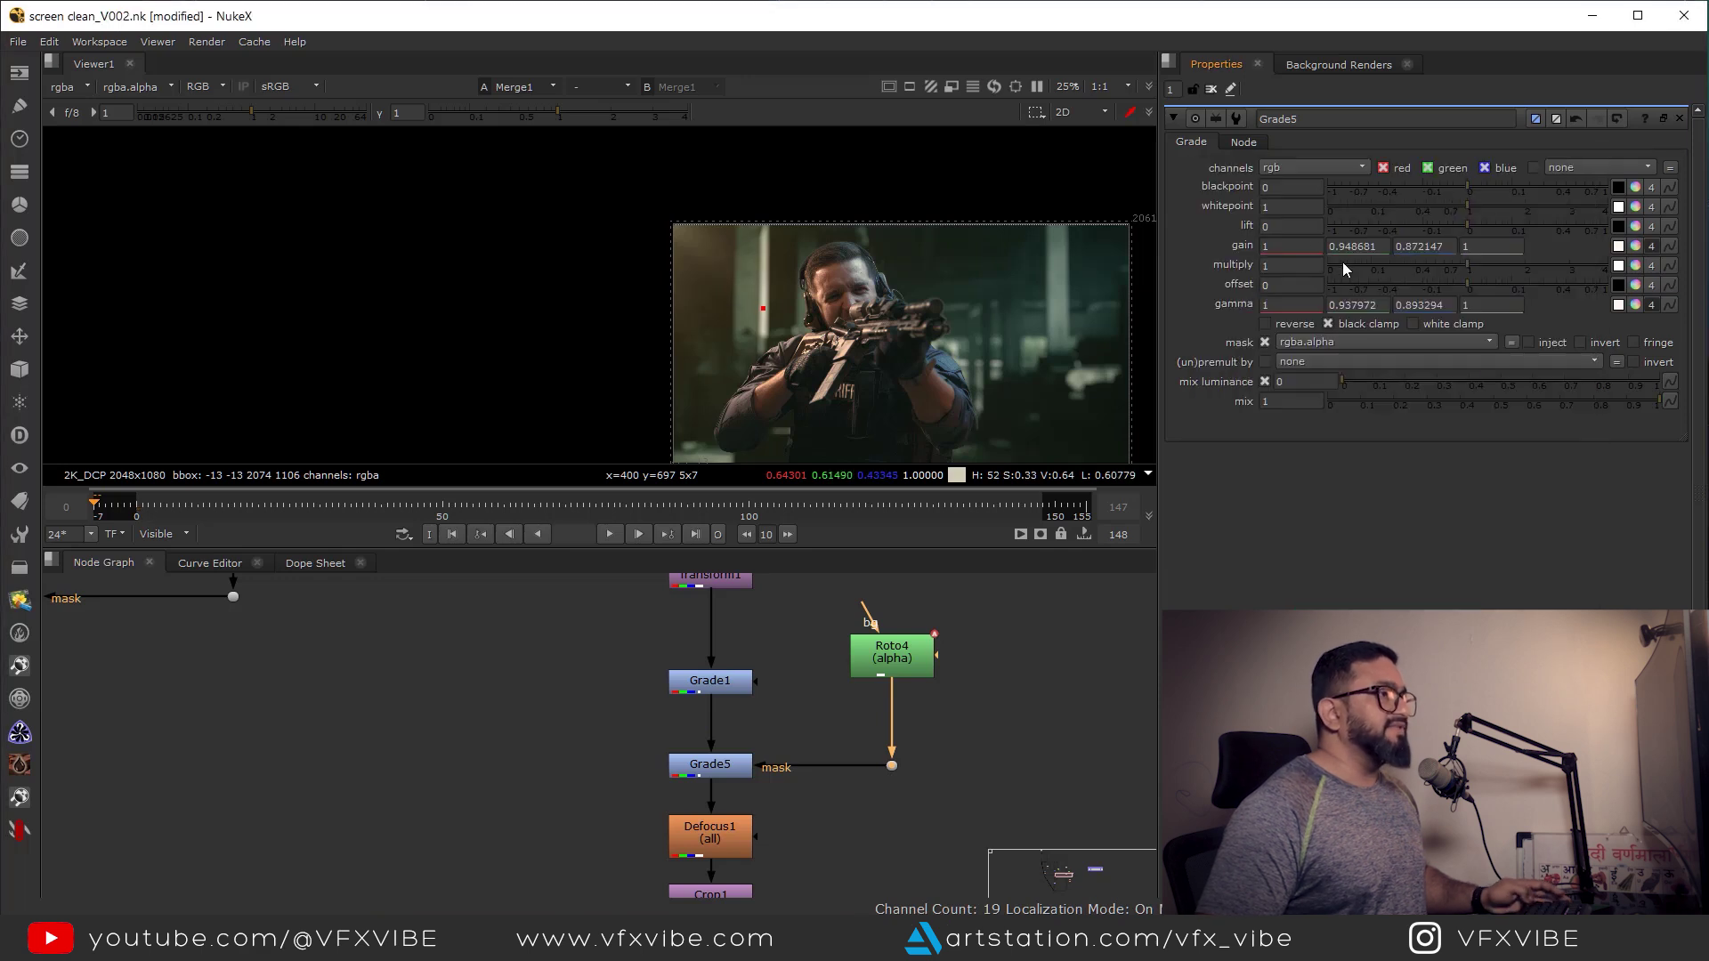
pyautogui.click(1636, 228)
pyautogui.moveTo(1282, 348); pyautogui.dragTo(1282, 345)
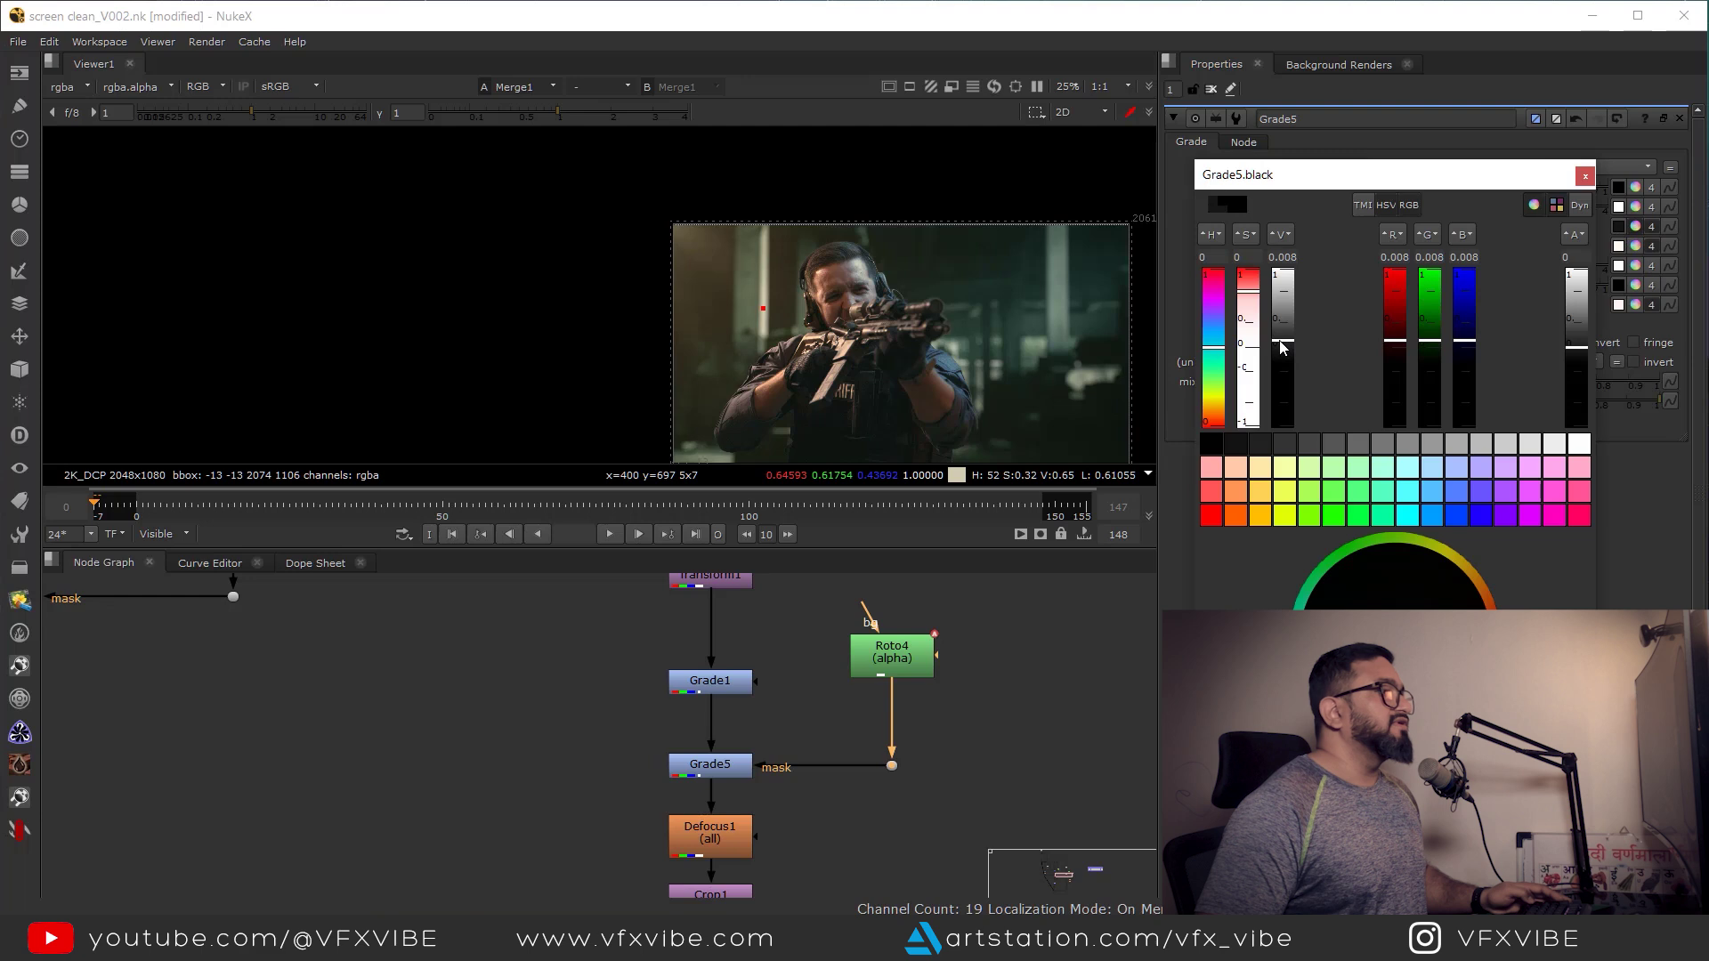
pyautogui.click(1585, 175)
# - Inspect the composite close up and in full for how the warm corner light blends with the officer and background
pyautogui.scroll(-1, 719, 426)
pyautogui.moveTo(787, 747)
pyautogui.mouseDown(button='middle')
pyautogui.moveTo(787, 656)
pyautogui.moveTo(768, 735)
pyautogui.mouseUp(button='middle')
pyautogui.scroll(-2, 772, 663)
pyautogui.moveTo(687, 689); pyautogui.dragTo(794, 732)
pyautogui.scroll(4, 746, 390)
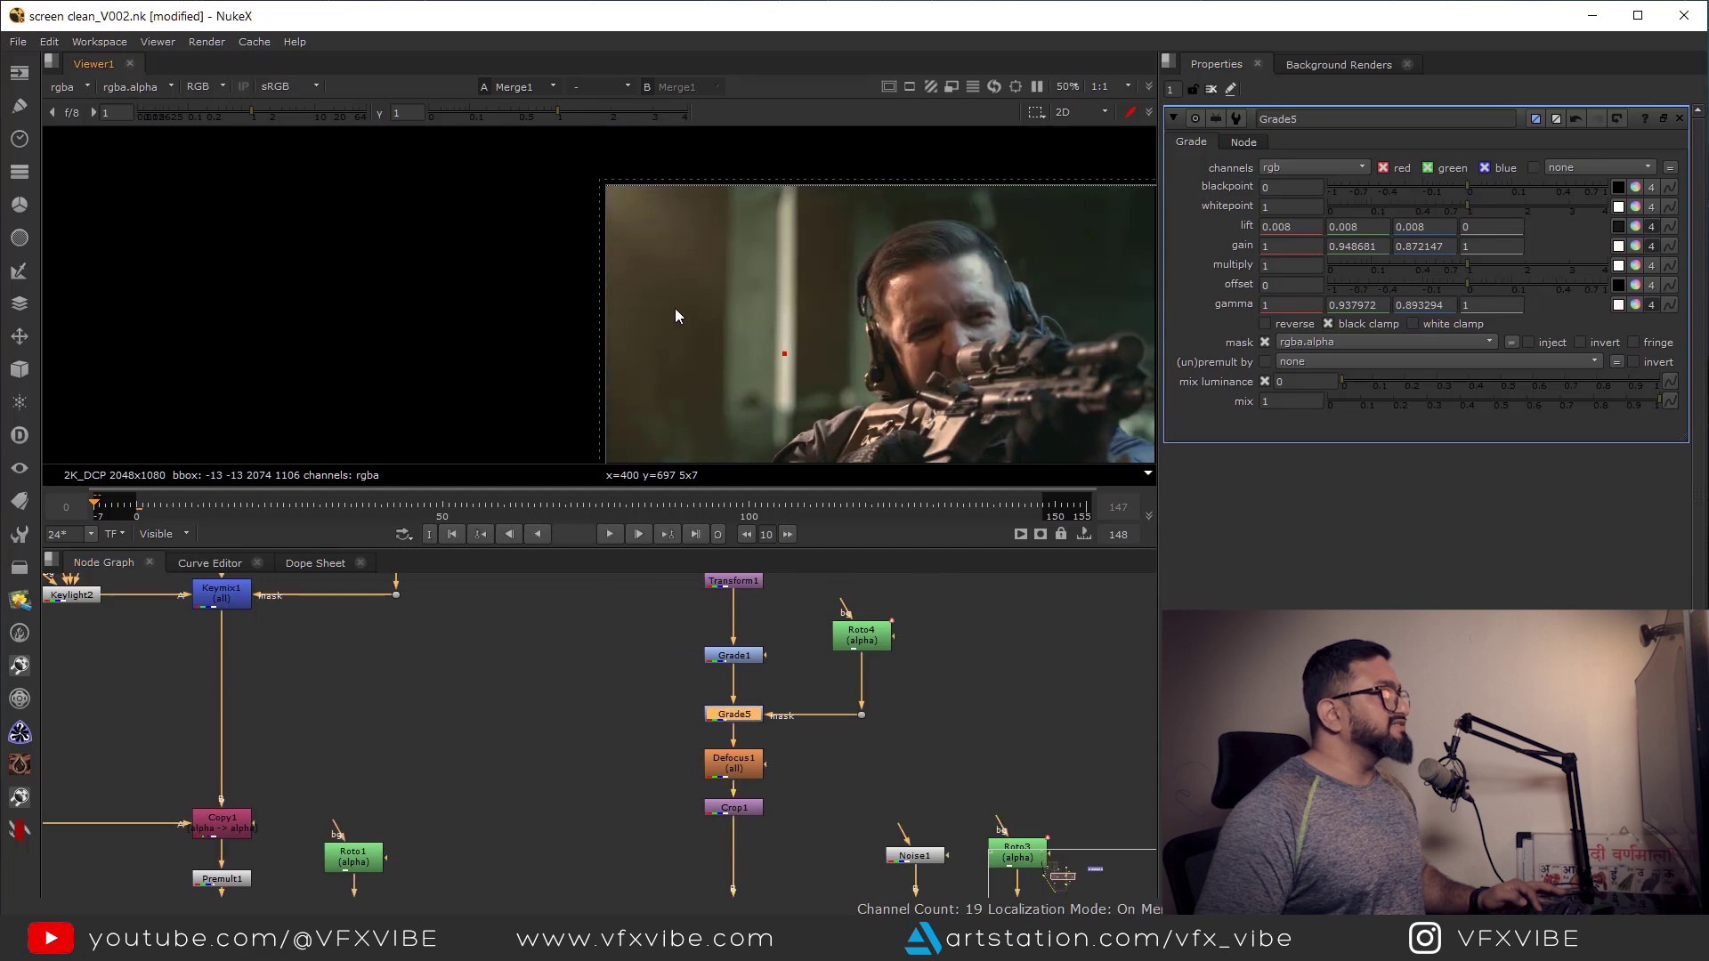
pyautogui.scroll(-4, 730, 296)
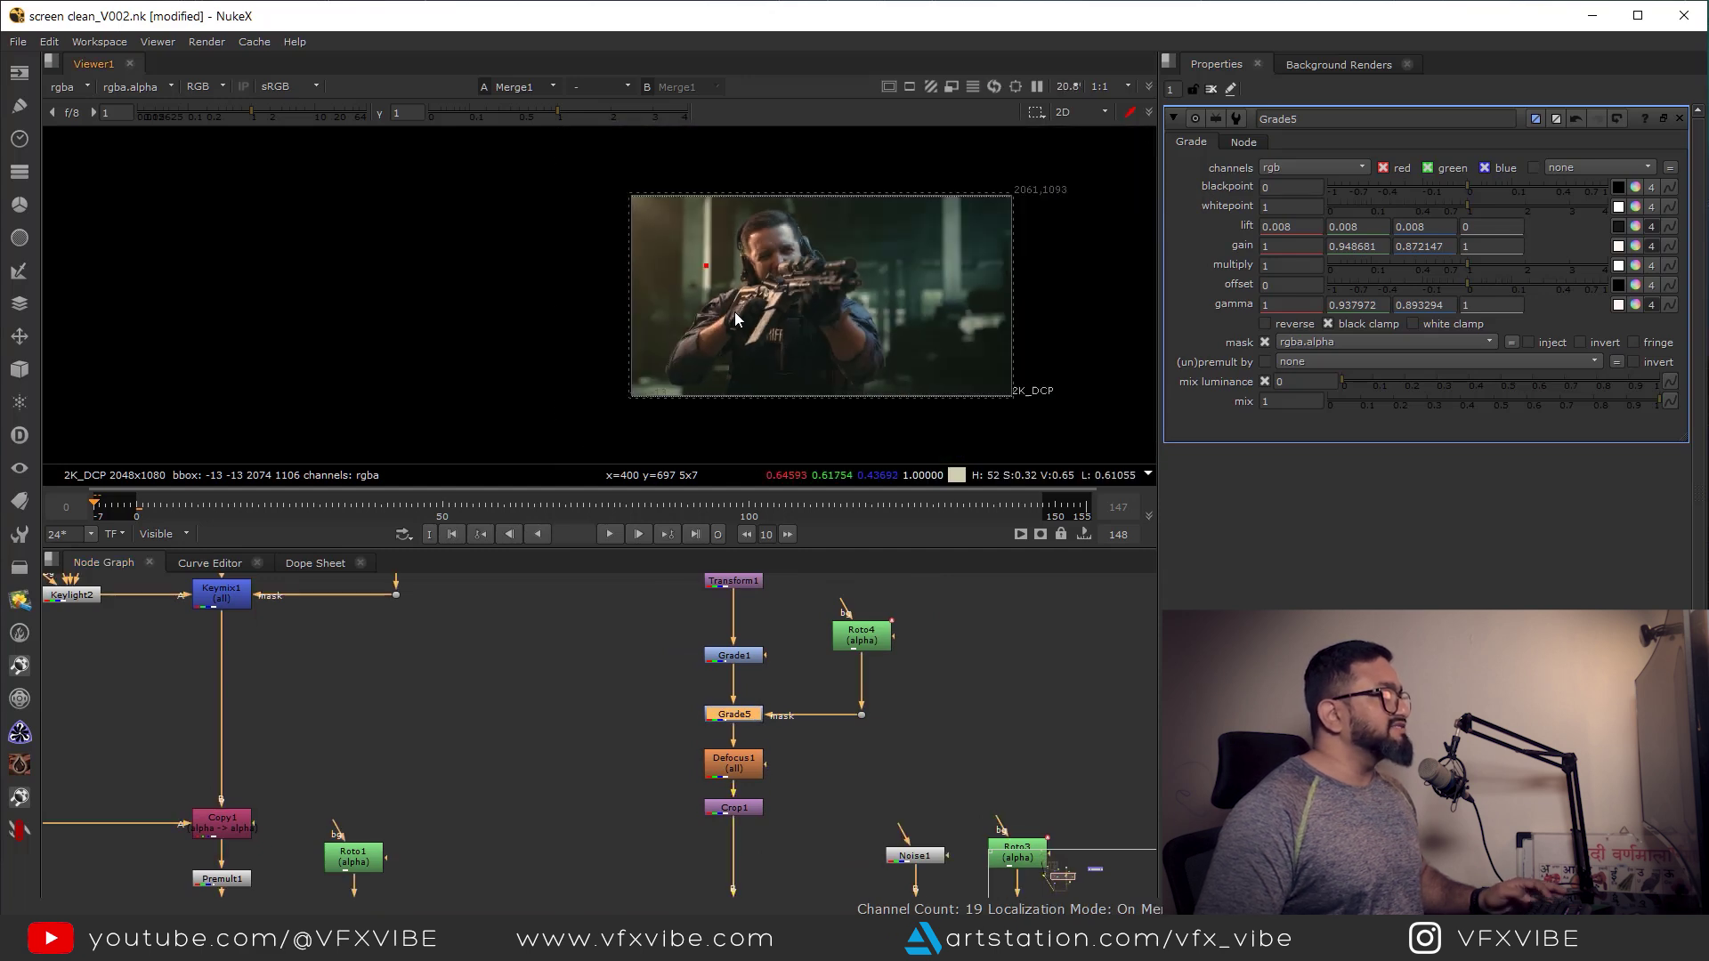
pyautogui.moveTo(858, 301)
pyautogui.mouseDown(button='middle')
pyautogui.moveTo(859, 364)
pyautogui.moveTo(868, 334)
pyautogui.mouseUp(button='middle')
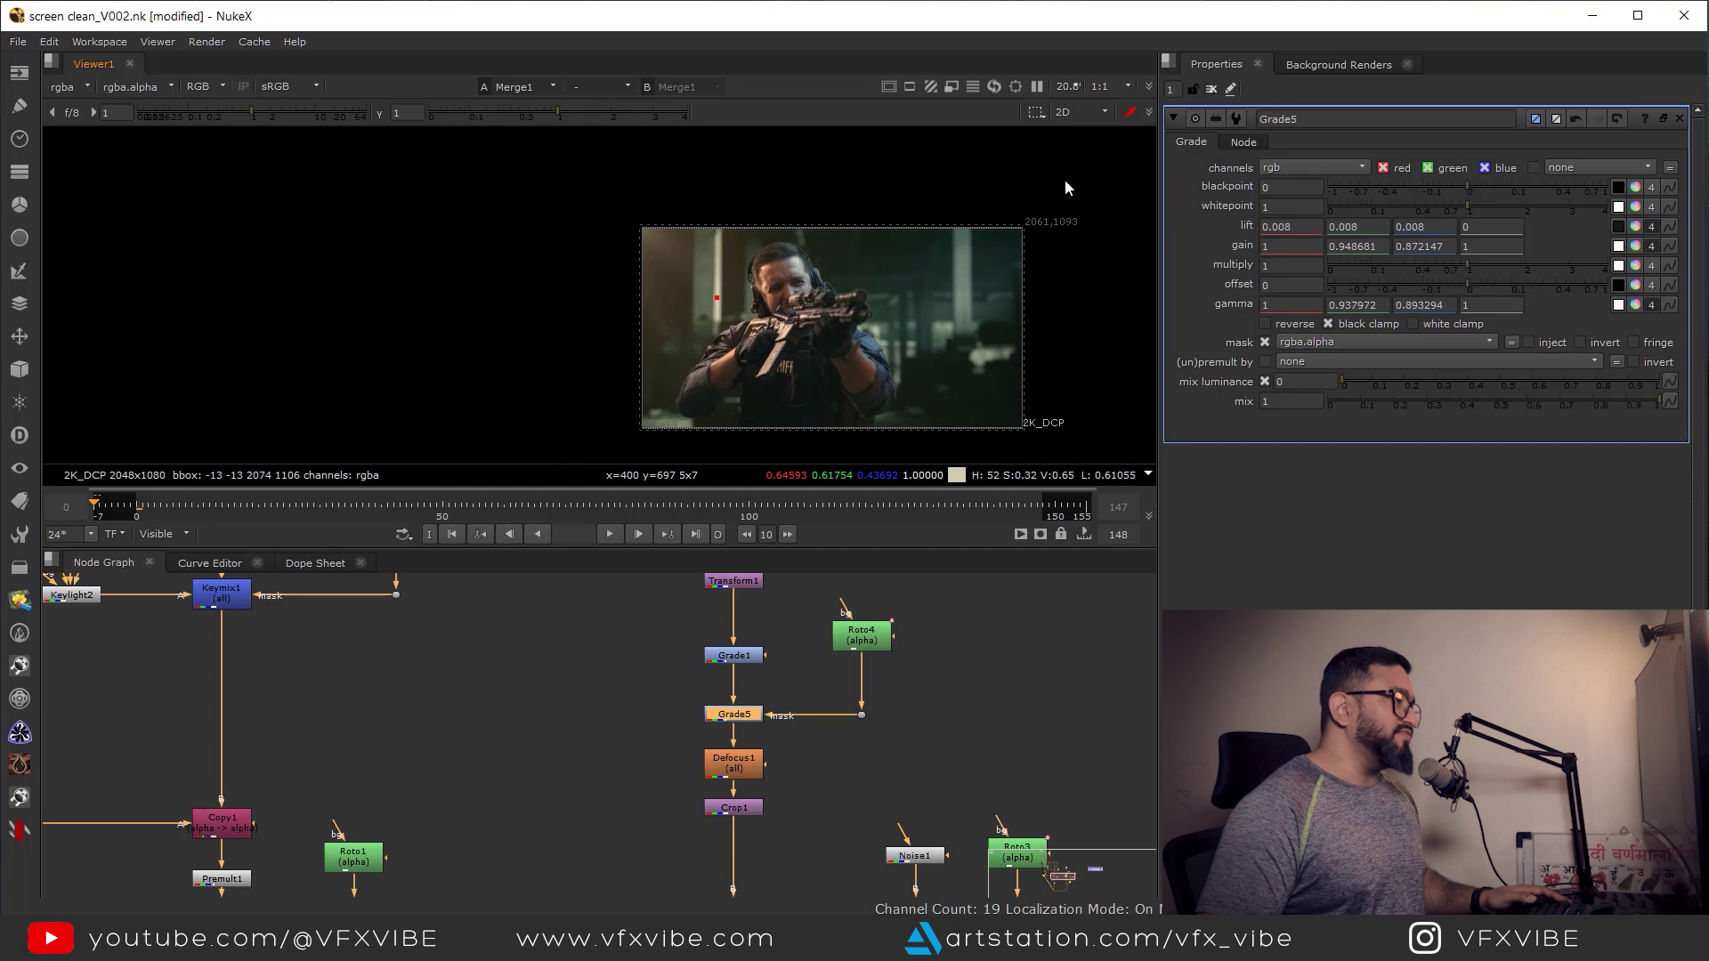
pyautogui.moveTo(1071, 164); pyautogui.dragTo(862, 326)
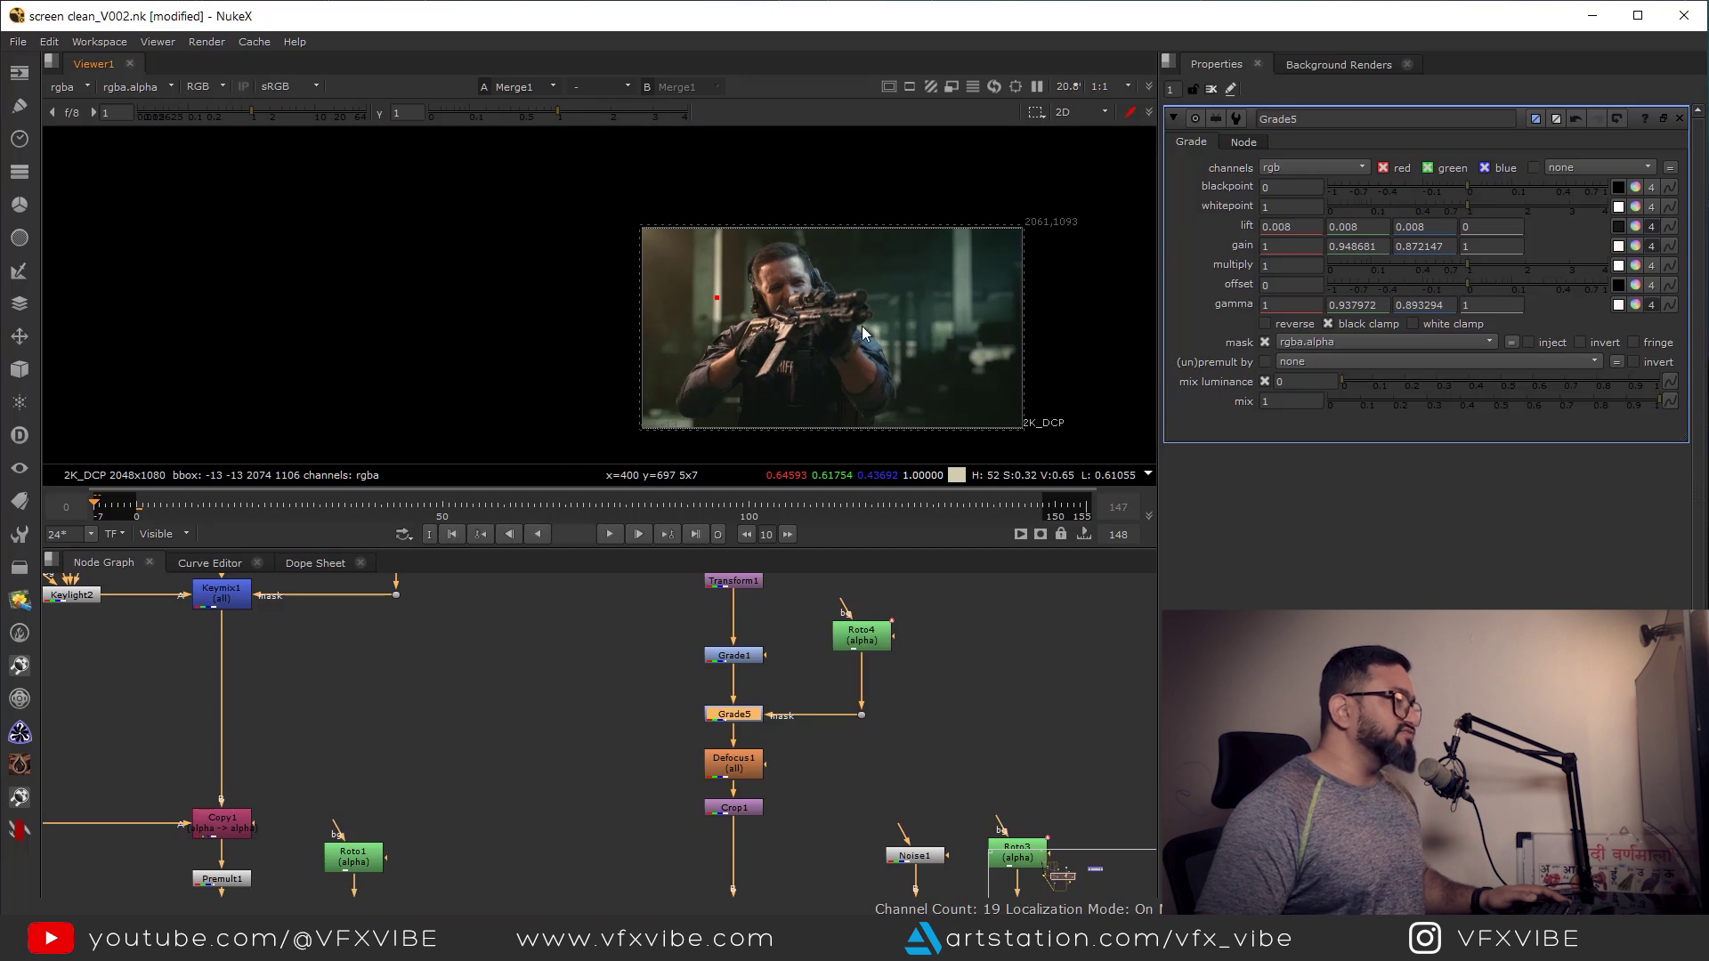
pyautogui.scroll(2, 891, 276)
pyautogui.scroll(1, 952, 250)
pyautogui.scroll(-2, 1003, 215)
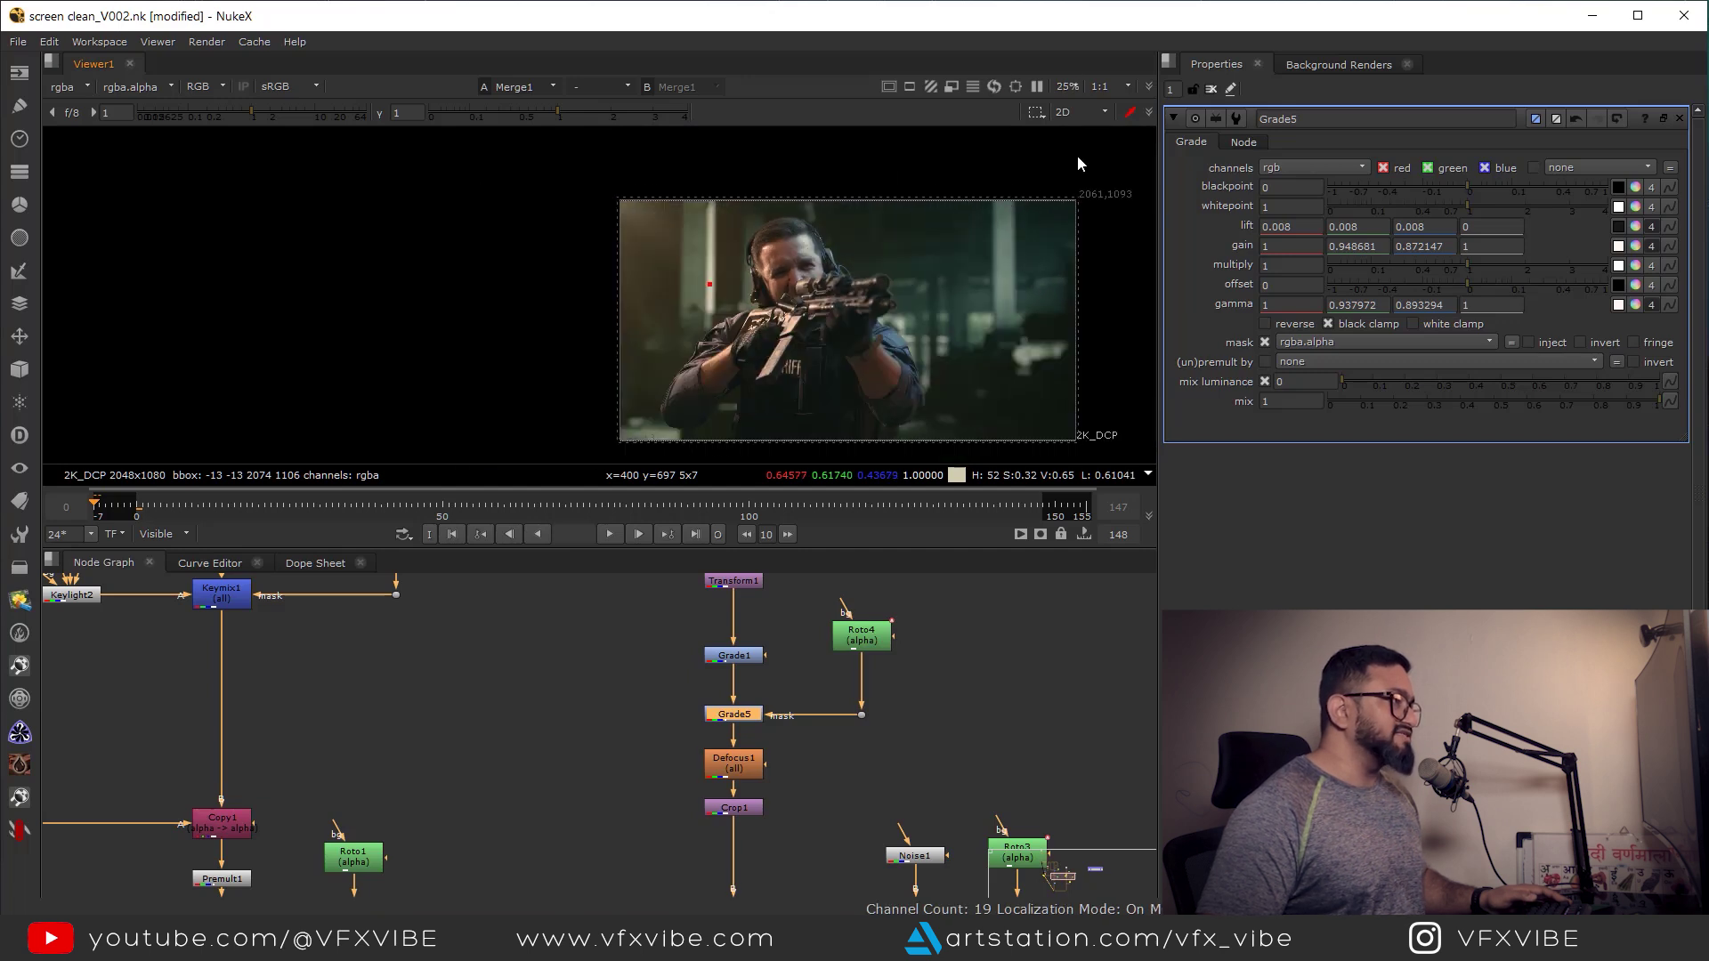
pyautogui.scroll(-3, 845, 320)
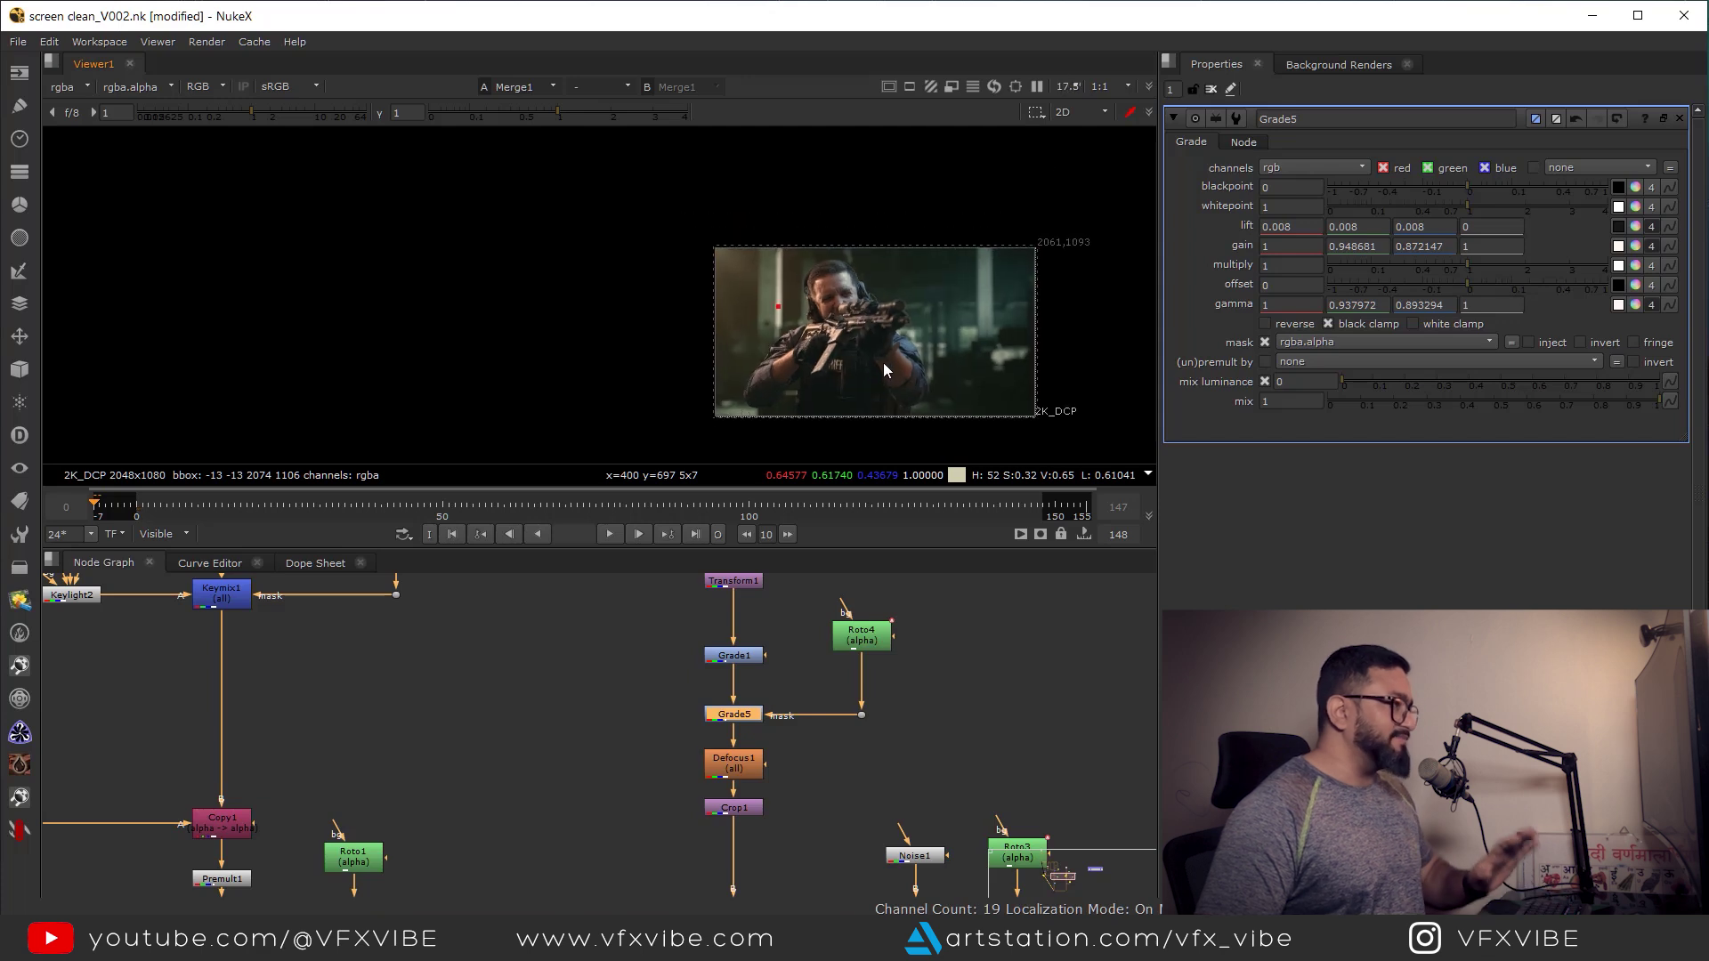
pyautogui.scroll(-6, 862, 773)
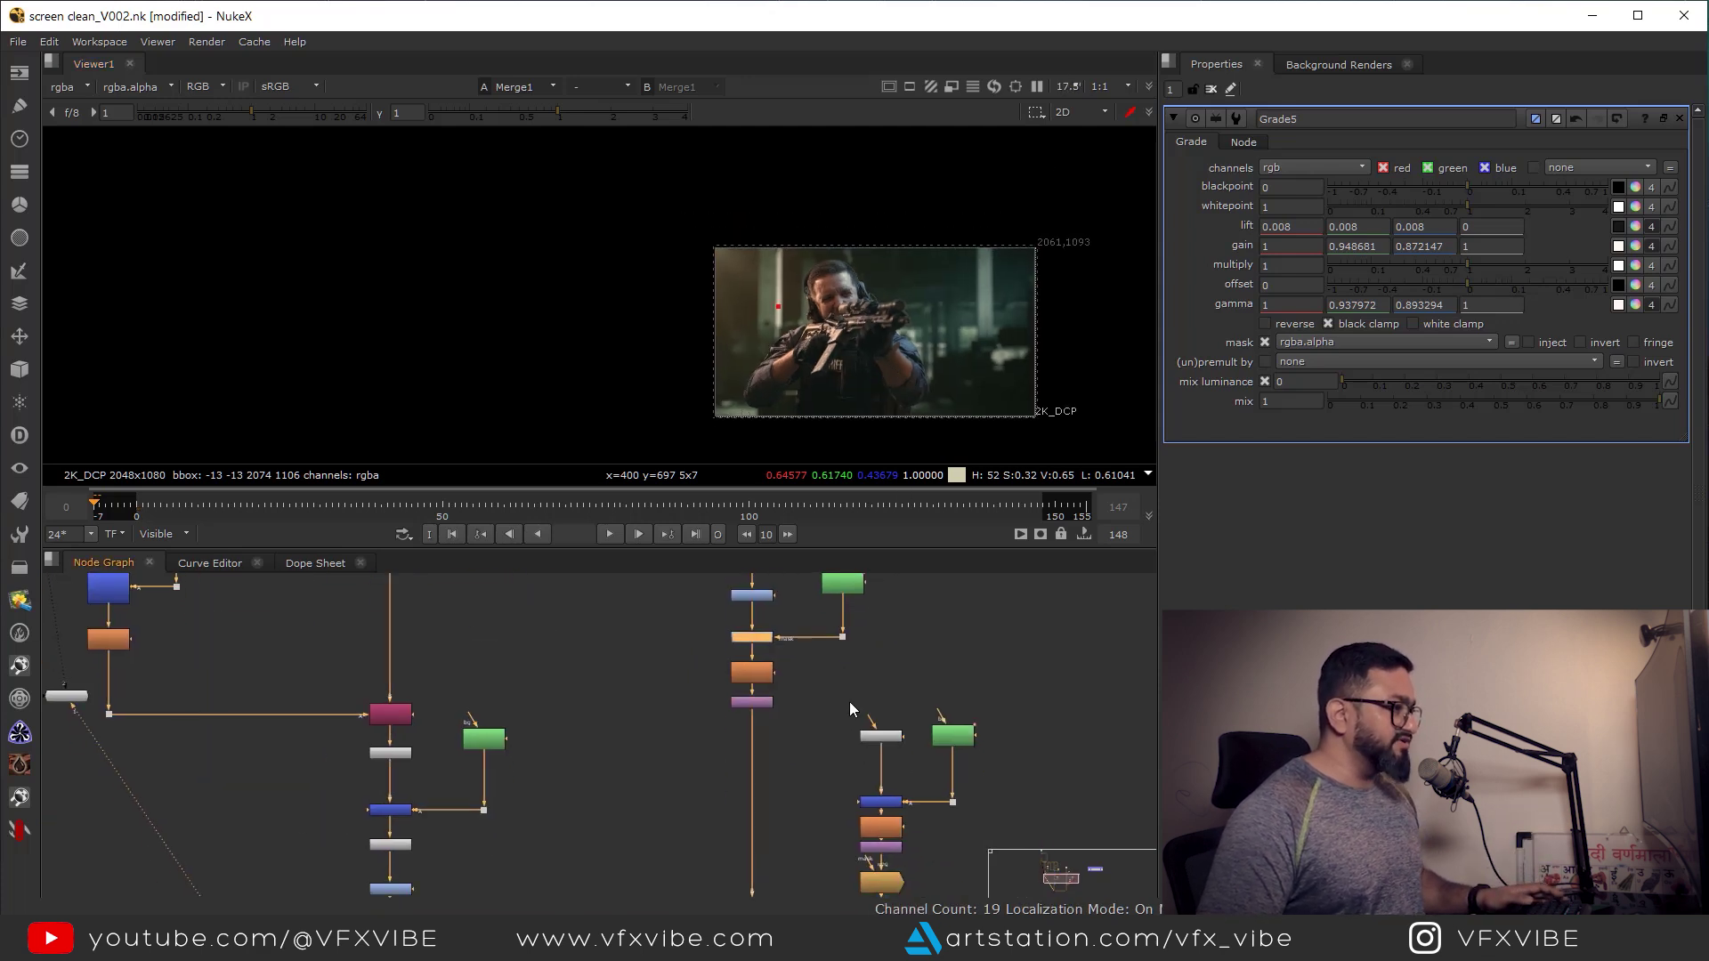
# - View the Atmosphere_06.mov smoke clip (Read12) from the 2D Asset backdrop
pyautogui.scroll(-2, 794, 771)
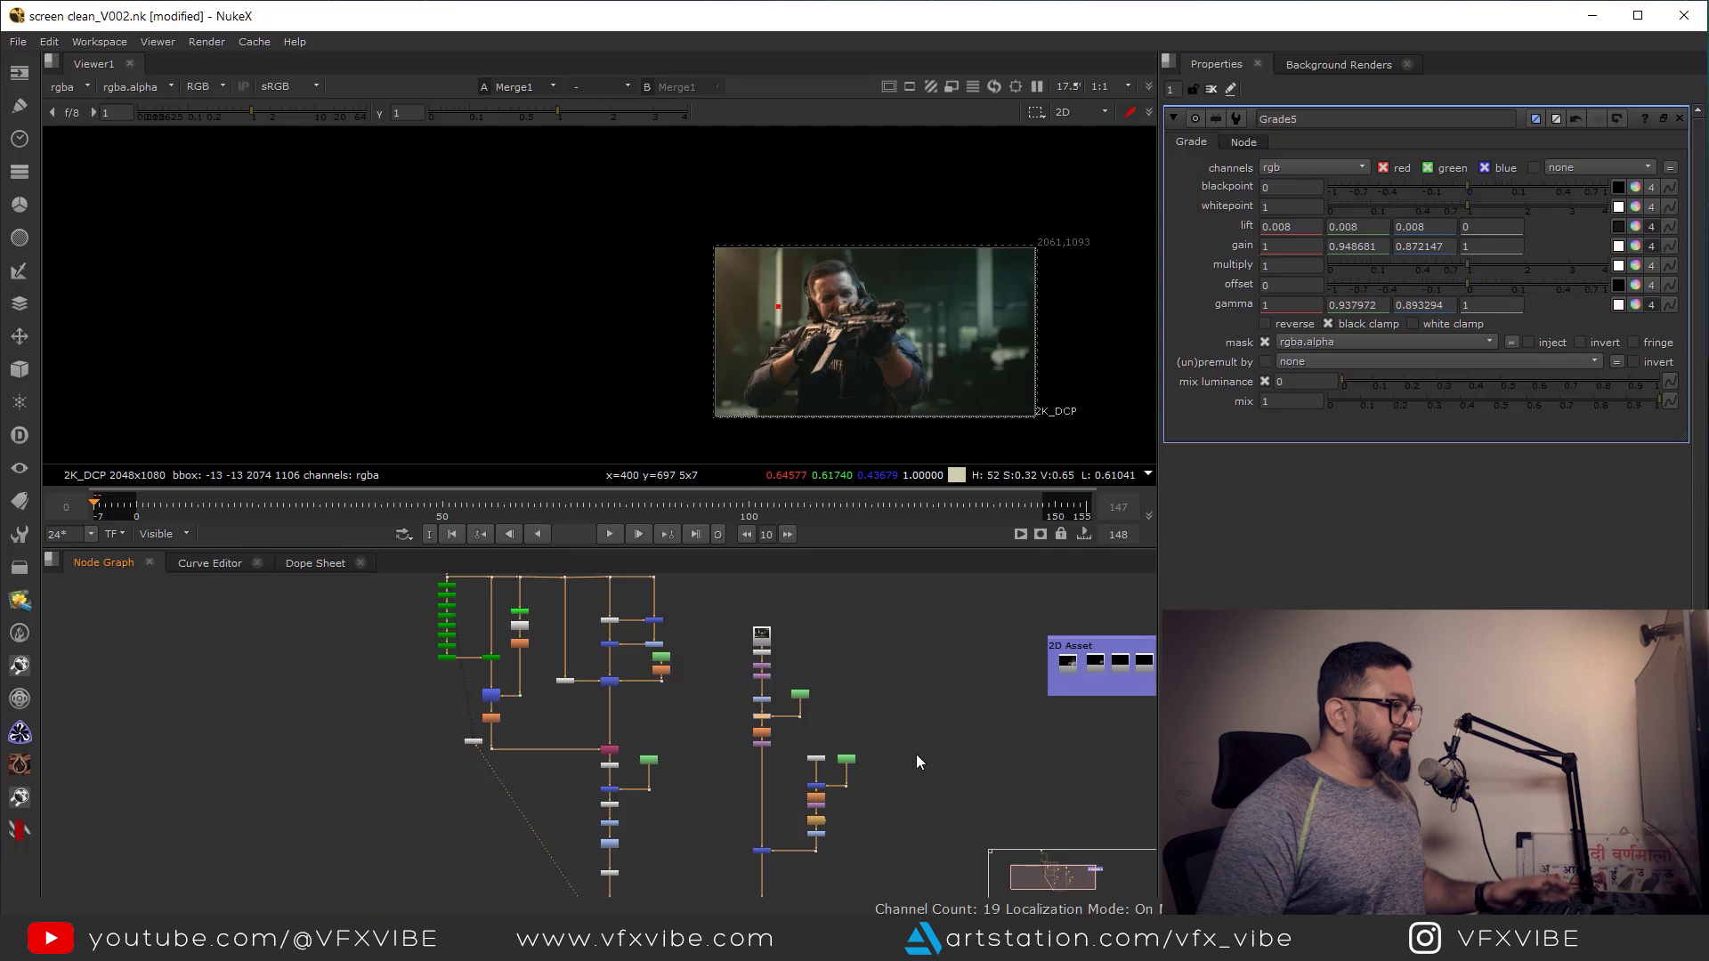
pyautogui.moveTo(916, 755); pyautogui.dragTo(687, 755, button='middle')
pyautogui.scroll(3, 859, 388)
pyautogui.scroll(1, 860, 396)
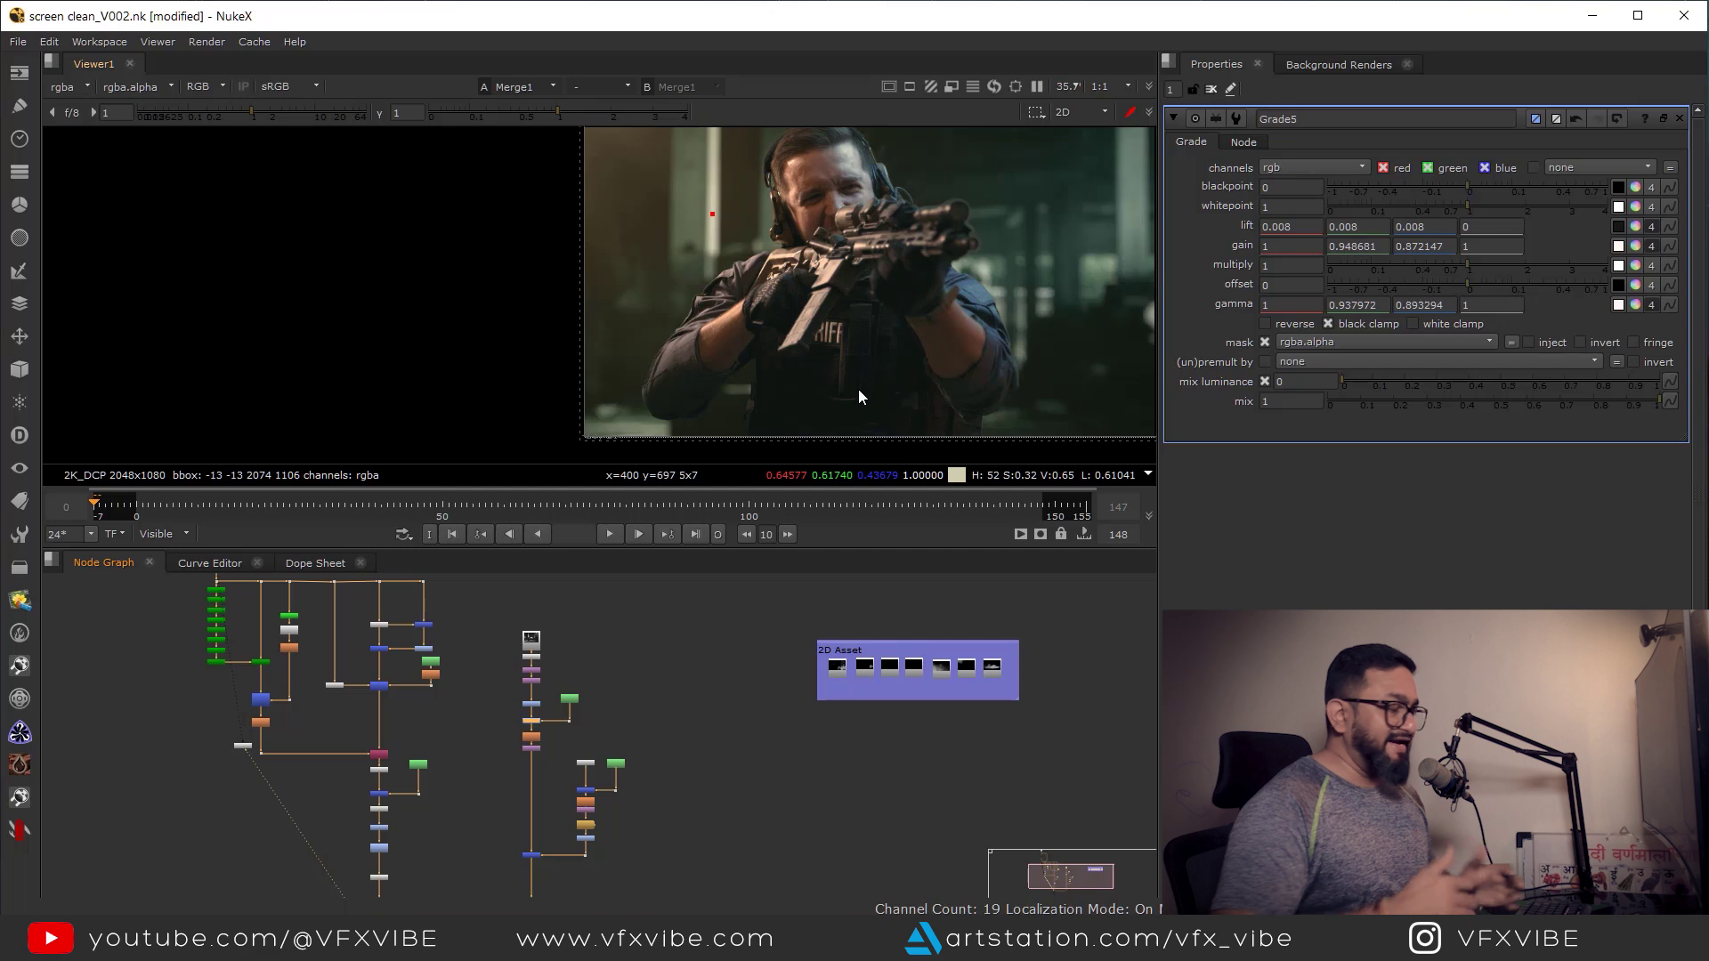
pyautogui.press('f')
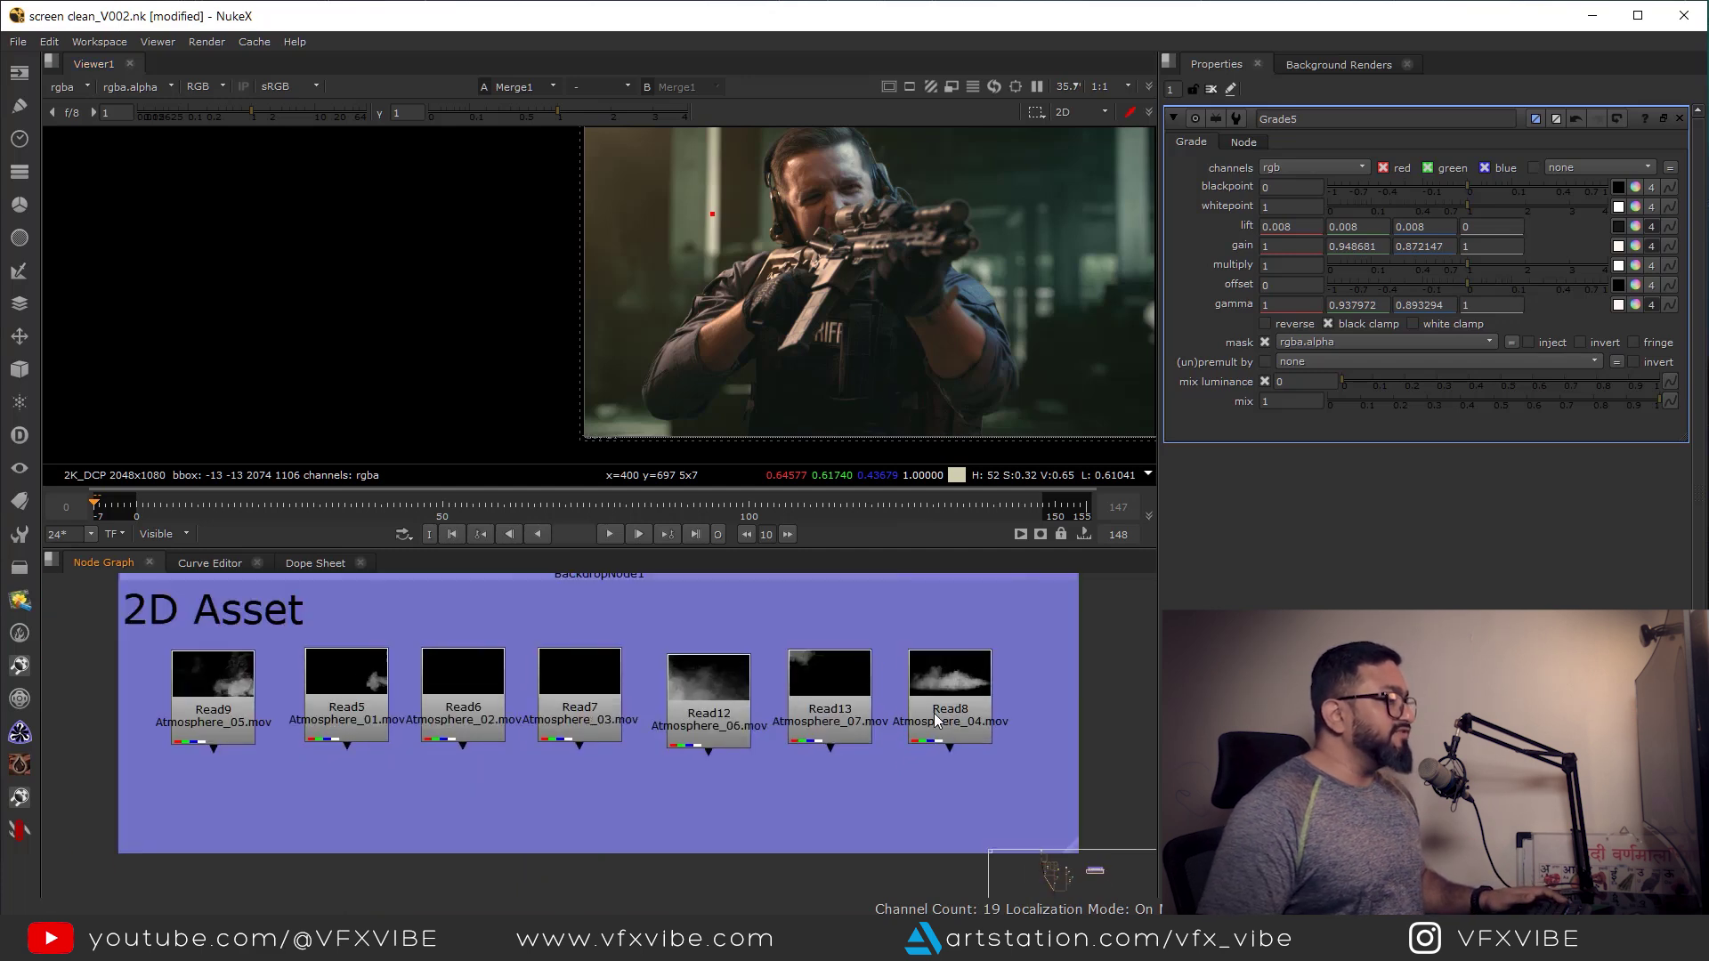
pyautogui.moveTo(772, 744); pyautogui.dragTo(943, 739, button='middle')
pyautogui.click(895, 705)
pyautogui.press('1')
pyautogui.scroll(-4, 788, 334)
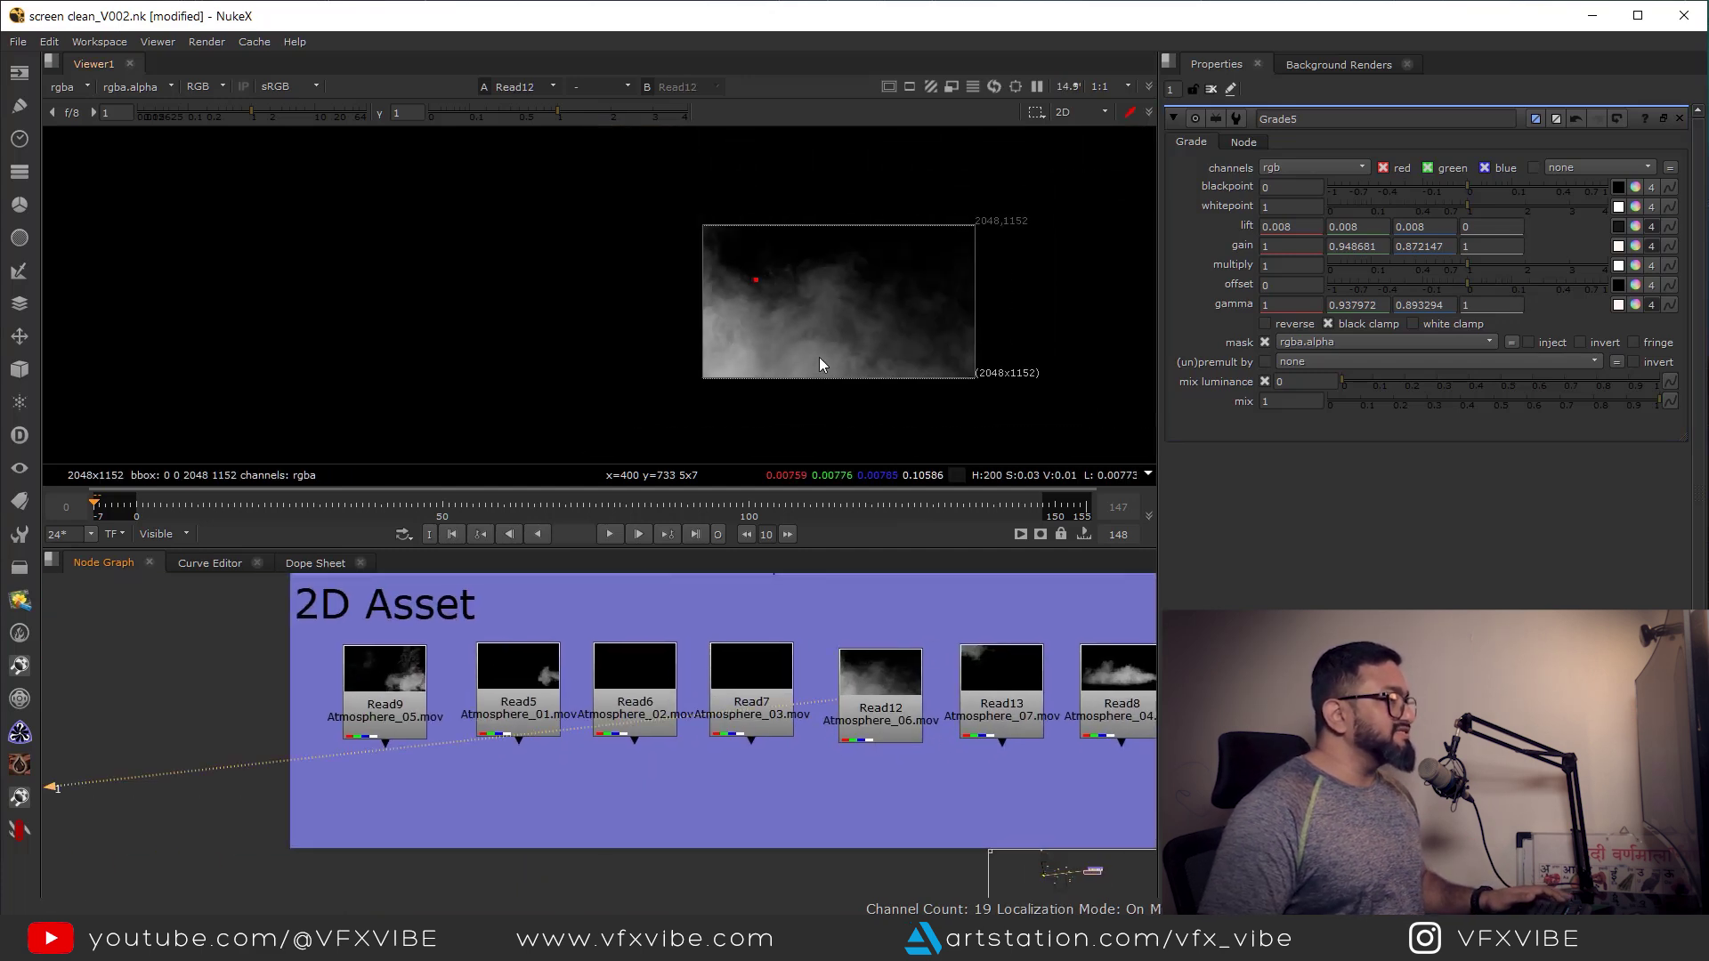
# - Bring Read12 out of the 2D Asset backdrop to beside the volume rays branch and open its properties
pyautogui.press('f')
pyautogui.scroll(-6, 1010, 648)
pyautogui.moveTo(734, 807); pyautogui.dragTo(756, 757, button='middle')
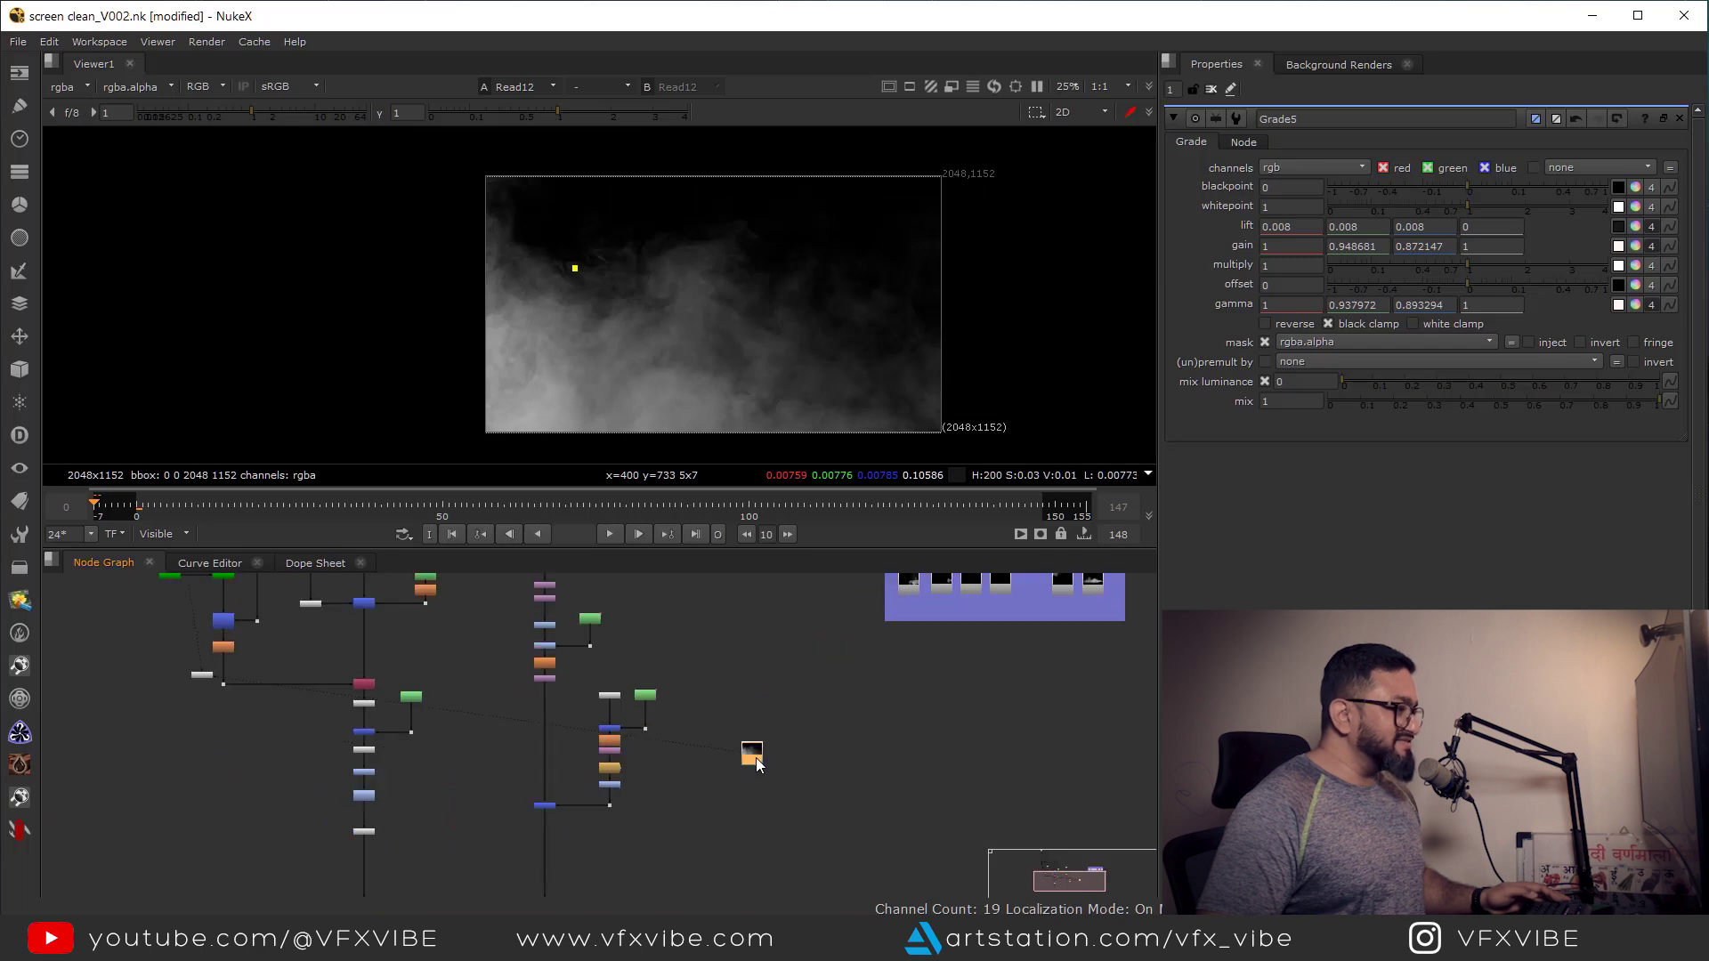
pyautogui.moveTo(756, 756); pyautogui.dragTo(762, 733)
pyautogui.doubleClick(762, 734)
pyautogui.scroll(6, 762, 734)
pyautogui.moveTo(738, 739); pyautogui.dragTo(676, 717, button='middle')
pyautogui.scroll(-2, 730, 714)
pyautogui.scroll(3, 676, 708)
pyautogui.moveTo(691, 687); pyautogui.dragTo(694, 667)
pyautogui.click(803, 698)
pyautogui.click(723, 619)
pyautogui.click(650, 614)
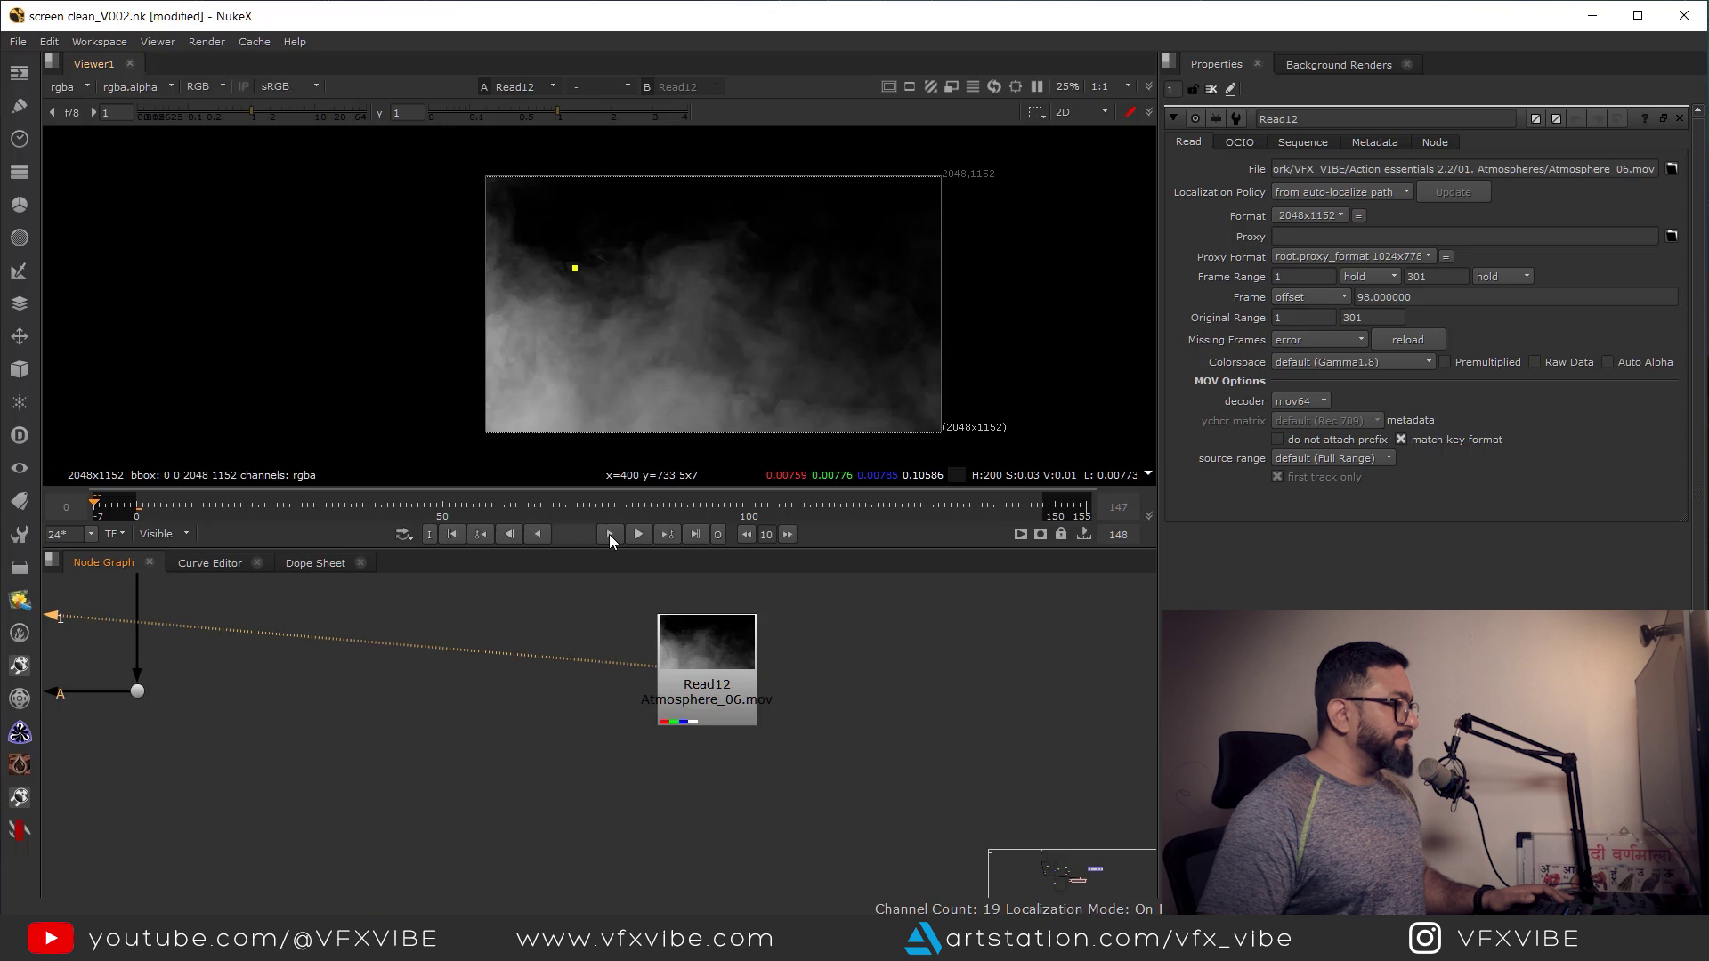
# - Play back the smoke clip to check its speed and set the timeline range to Global
pyautogui.click(609, 535)
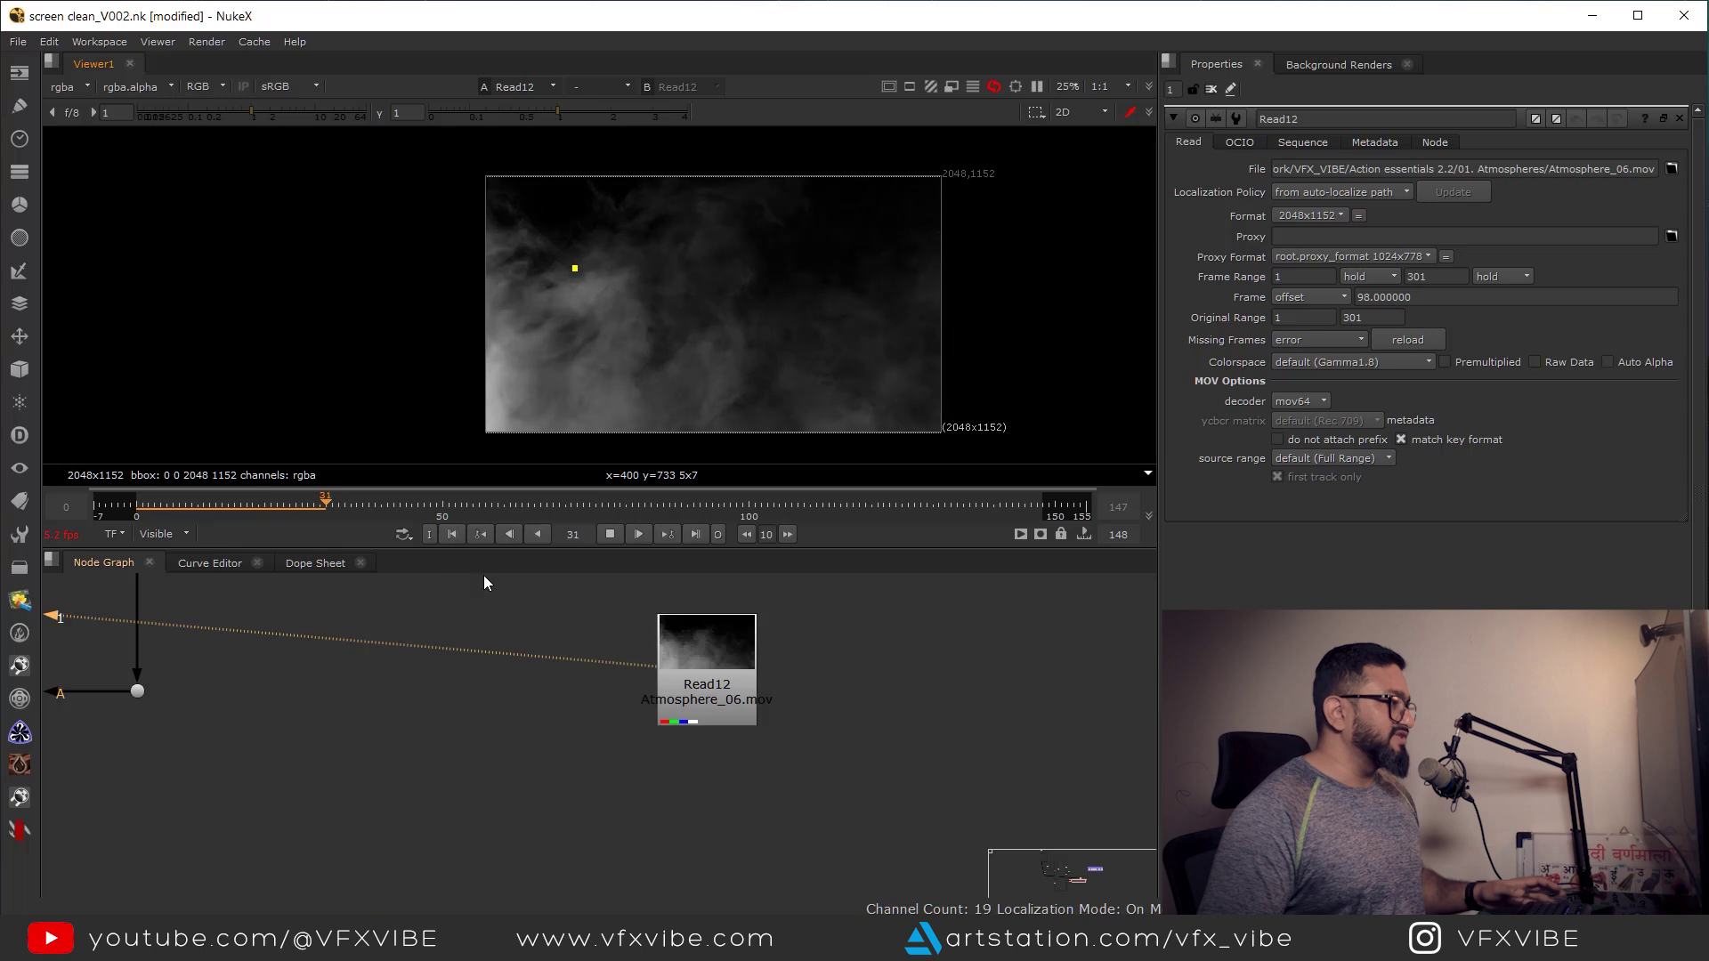
pyautogui.click(610, 534)
pyautogui.click(169, 552)
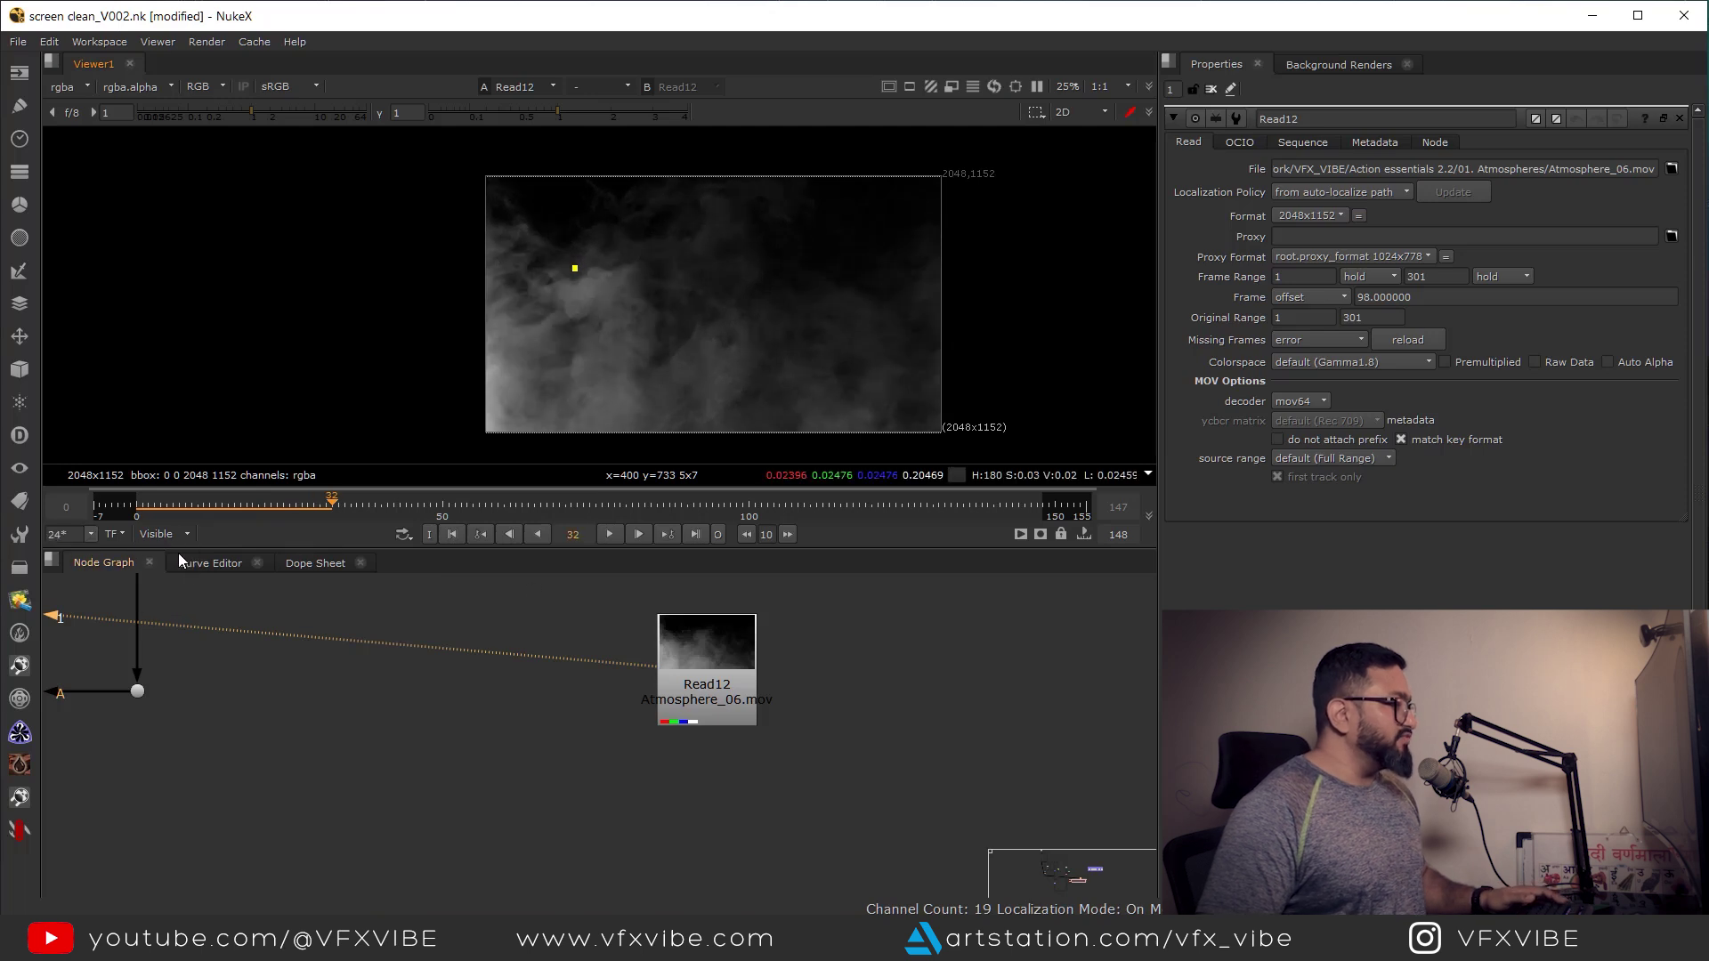
# - Add a Kronos node below Read12, connect its source to the smoke clip and view the result
pyautogui.moveTo(733, 791); pyautogui.dragTo(691, 749, button='middle')
pyautogui.press('Tab')
pyautogui.write('kron')
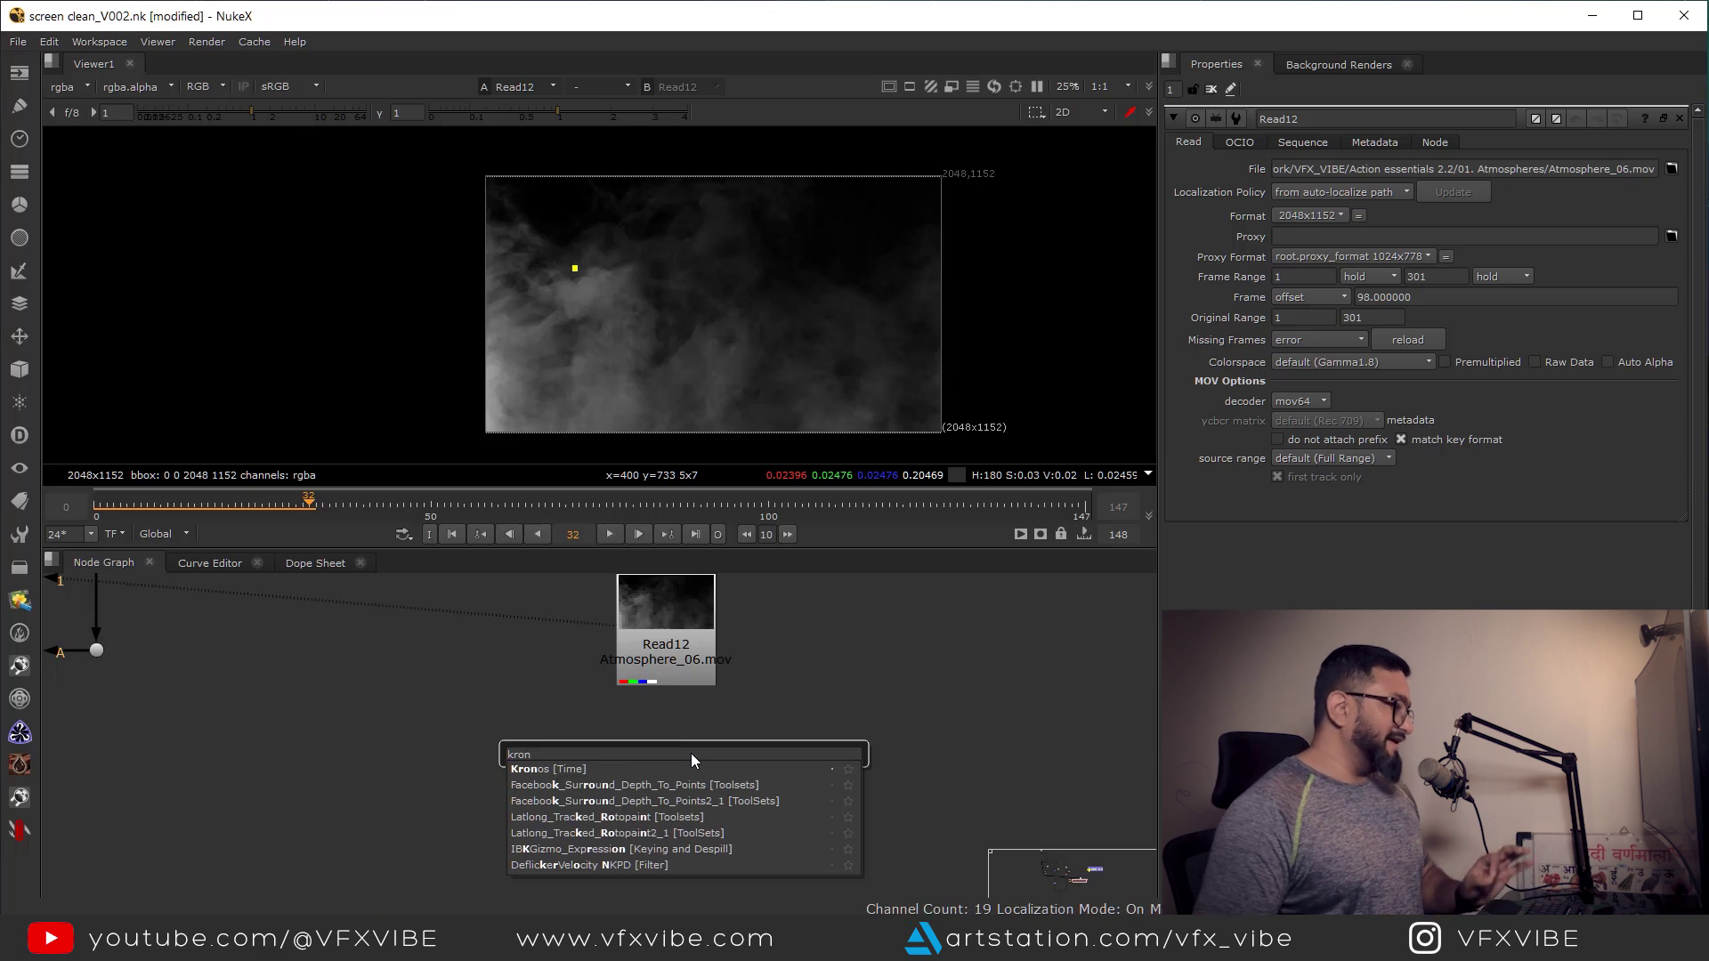
pyautogui.click(559, 767)
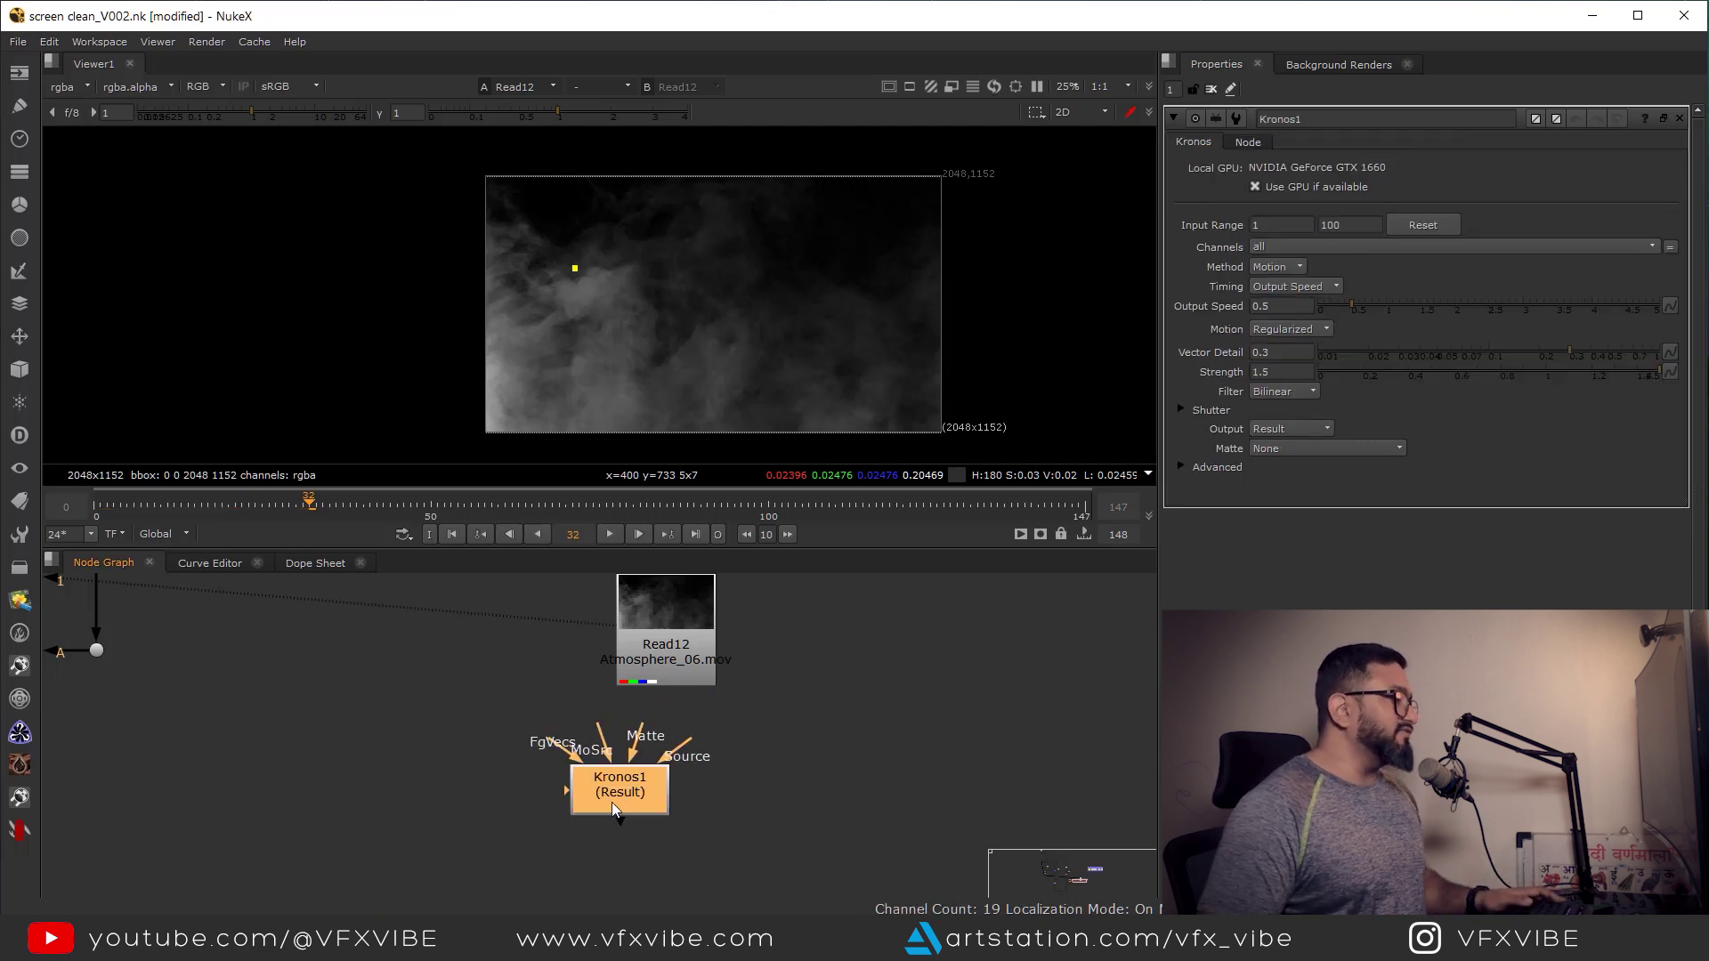
pyautogui.moveTo(631, 808); pyautogui.dragTo(670, 816)
pyautogui.press('1')
# - Play back the Kronos output to check the retimed smoke's motion
pyautogui.click(570, 694)
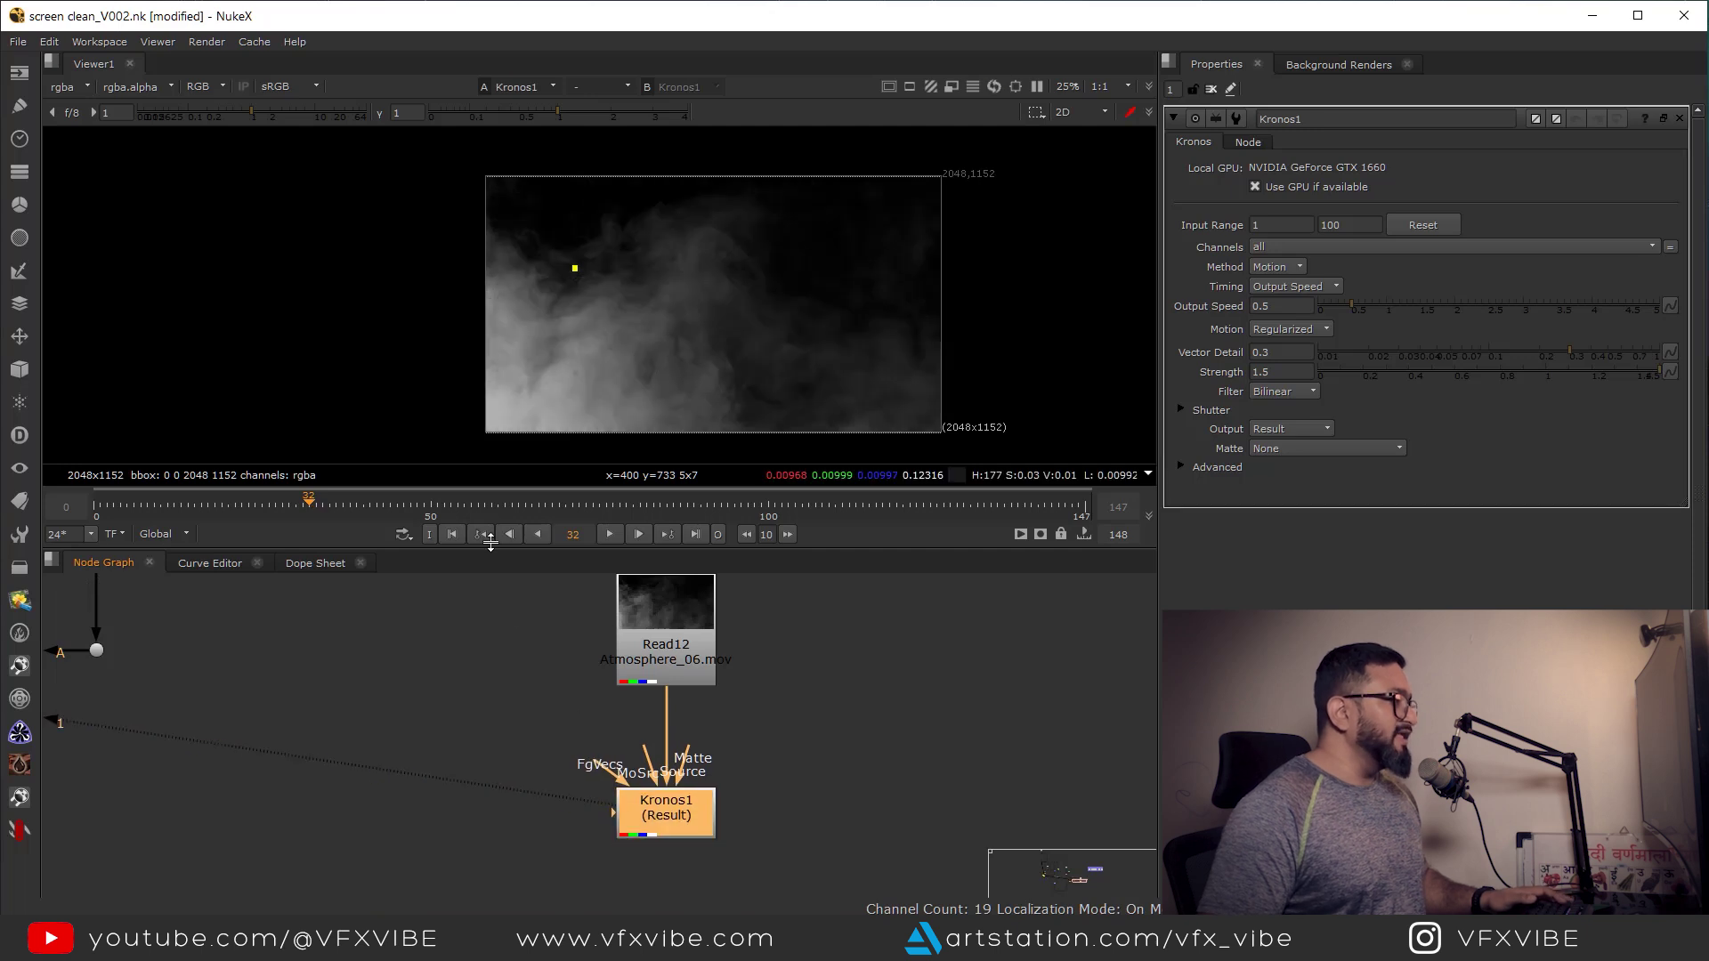
pyautogui.click(609, 534)
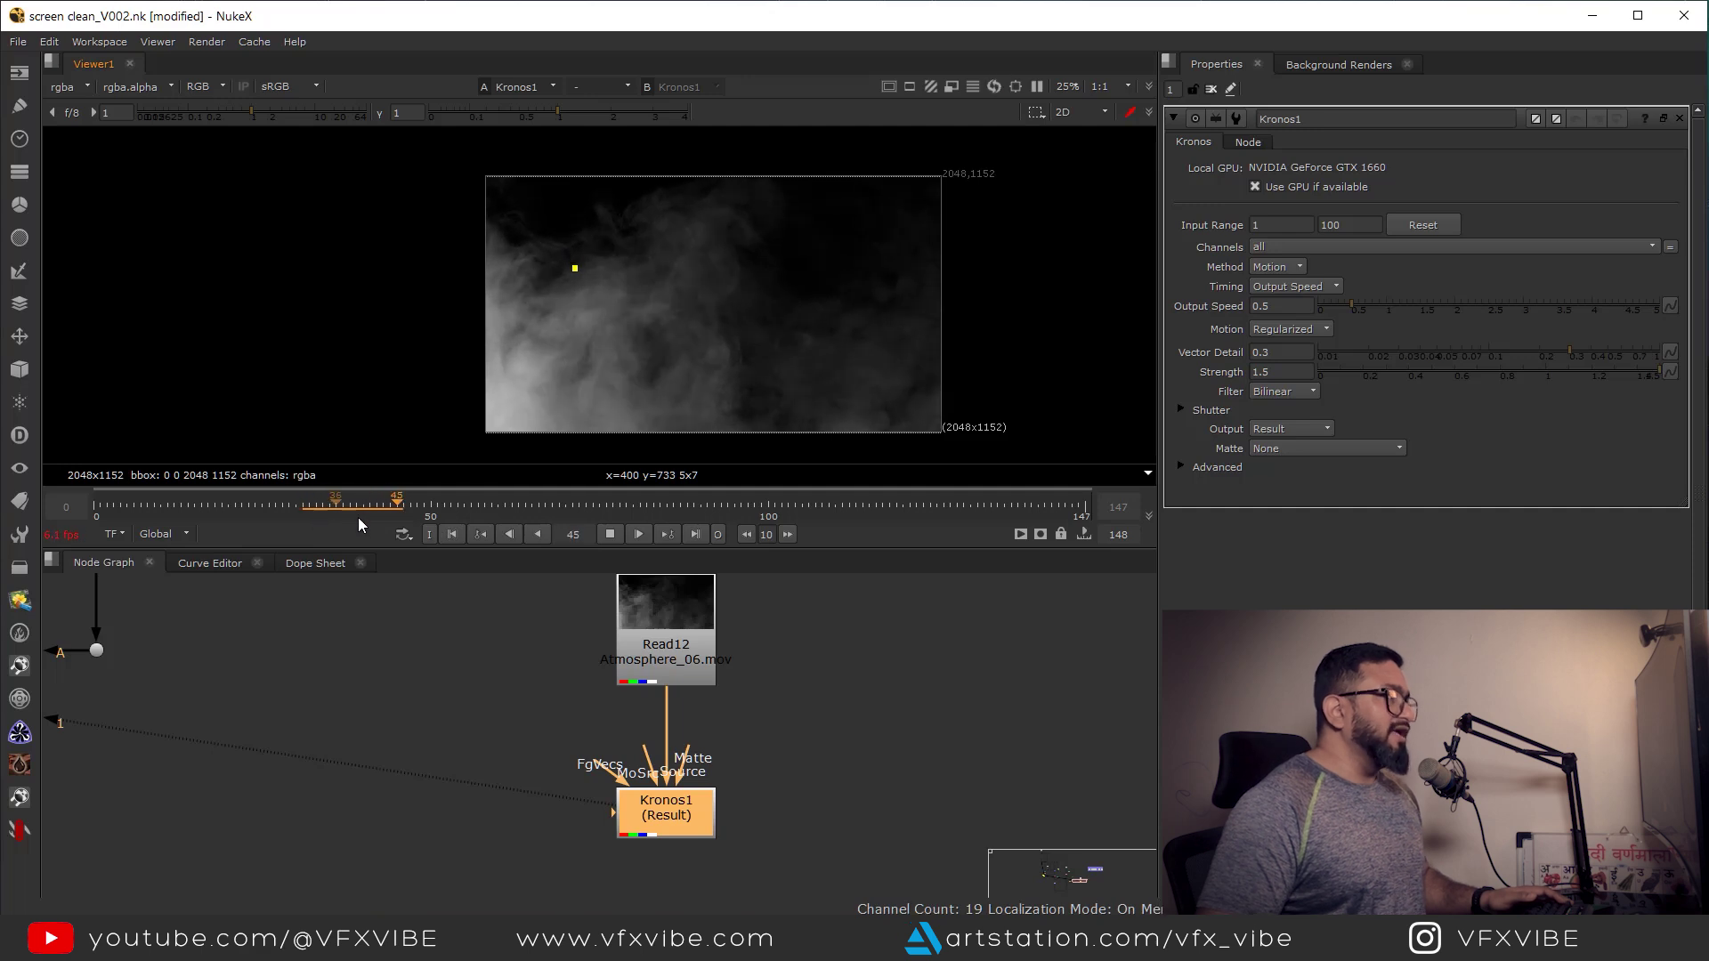
pyautogui.click(609, 534)
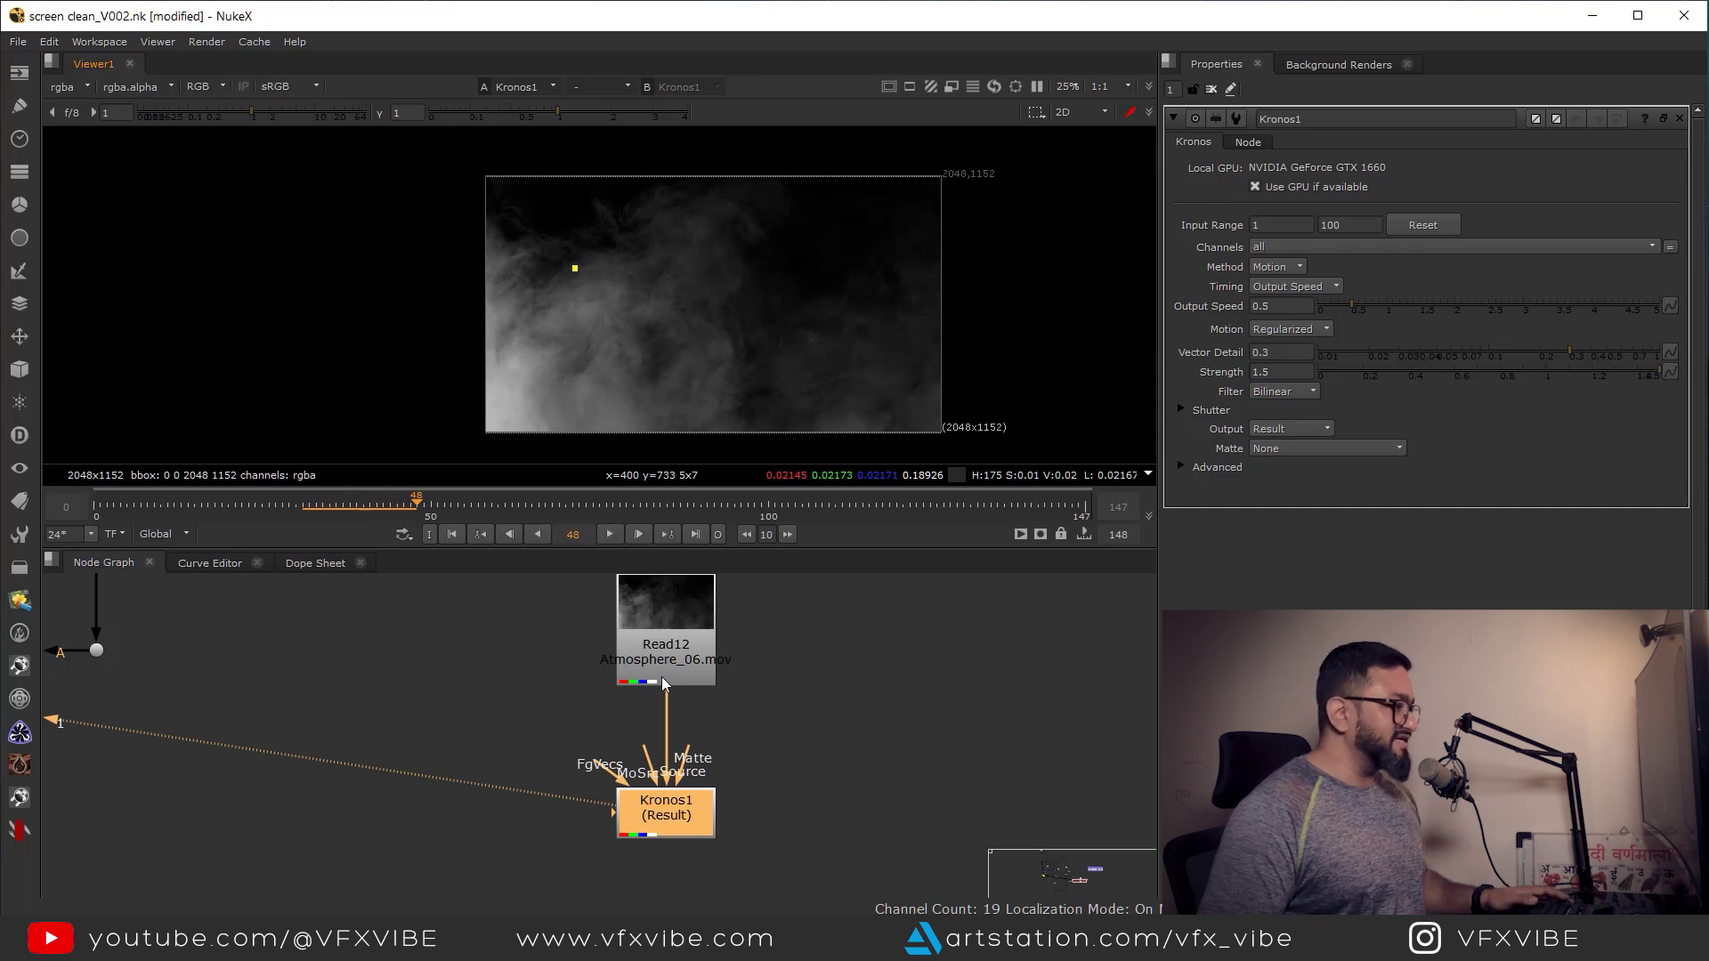
# - Move the 2D Asset backdrop farther away from the smoke branch in the node graph
pyautogui.scroll(-5, 876, 736)
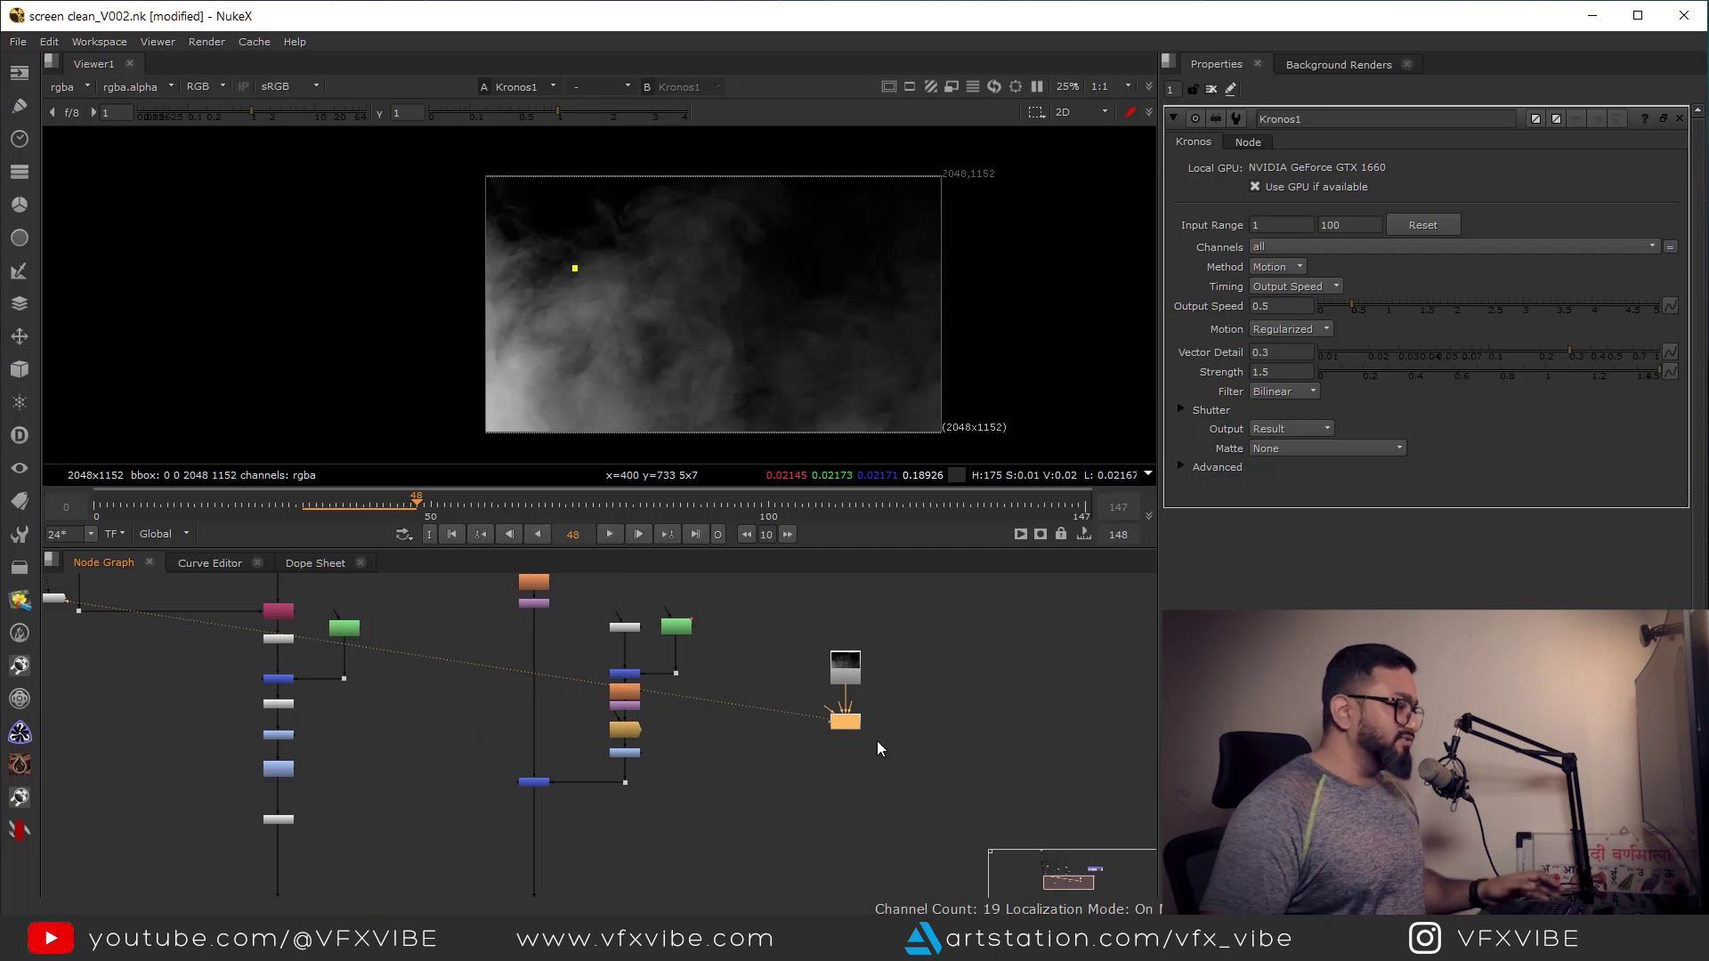
pyautogui.scroll(-5, 854, 713)
pyautogui.moveTo(892, 668); pyautogui.dragTo(803, 764)
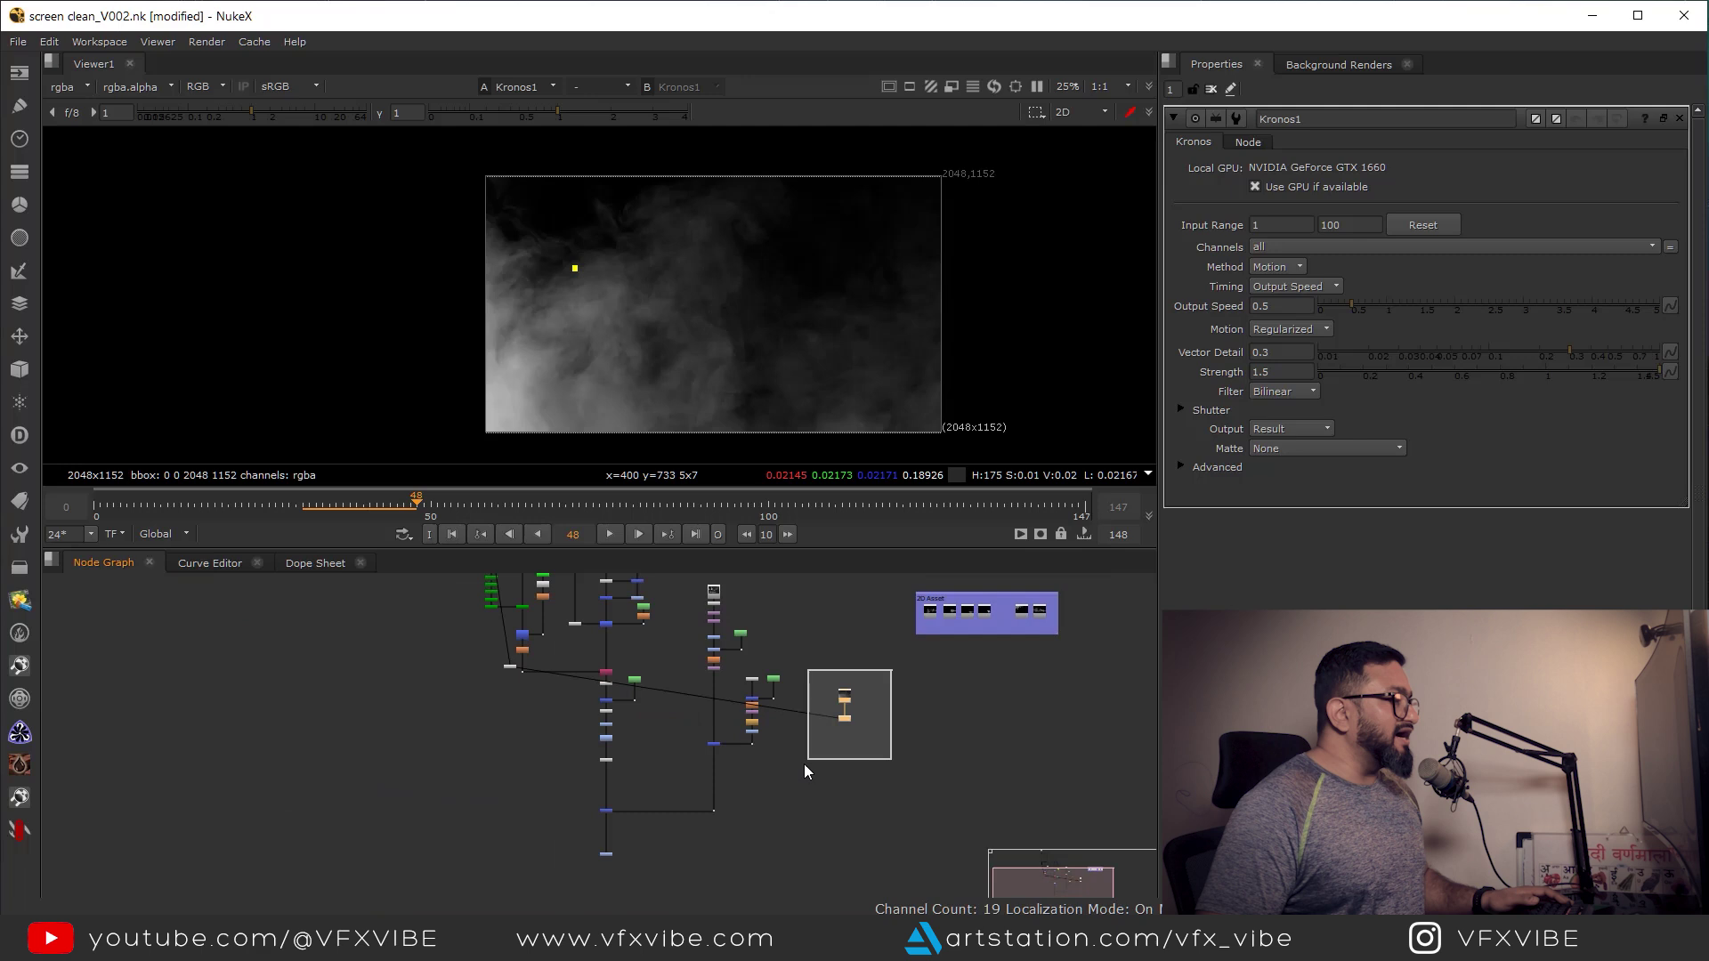
pyautogui.moveTo(876, 628); pyautogui.dragTo(788, 686, button='middle')
pyautogui.moveTo(884, 659); pyautogui.dragTo(1004, 646)
pyautogui.scroll(4, 783, 687)
pyautogui.moveTo(804, 731); pyautogui.dragTo(863, 625, button='middle')
pyautogui.scroll(-3, 846, 655)
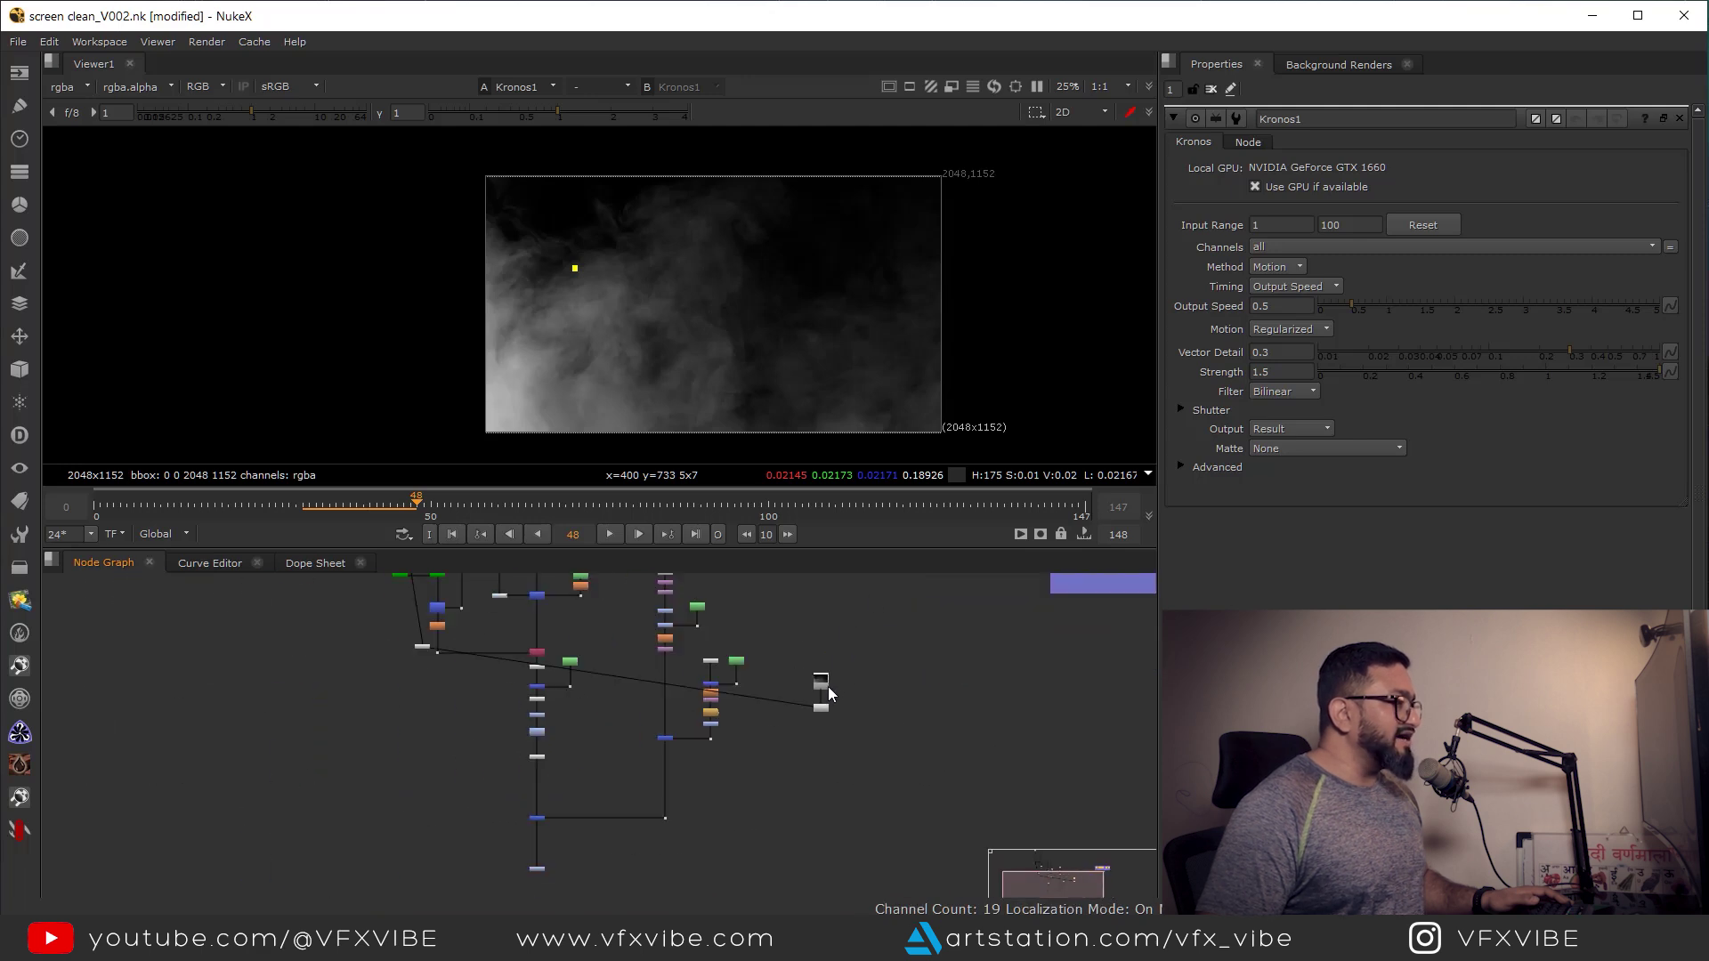
pyautogui.scroll(2, 816, 686)
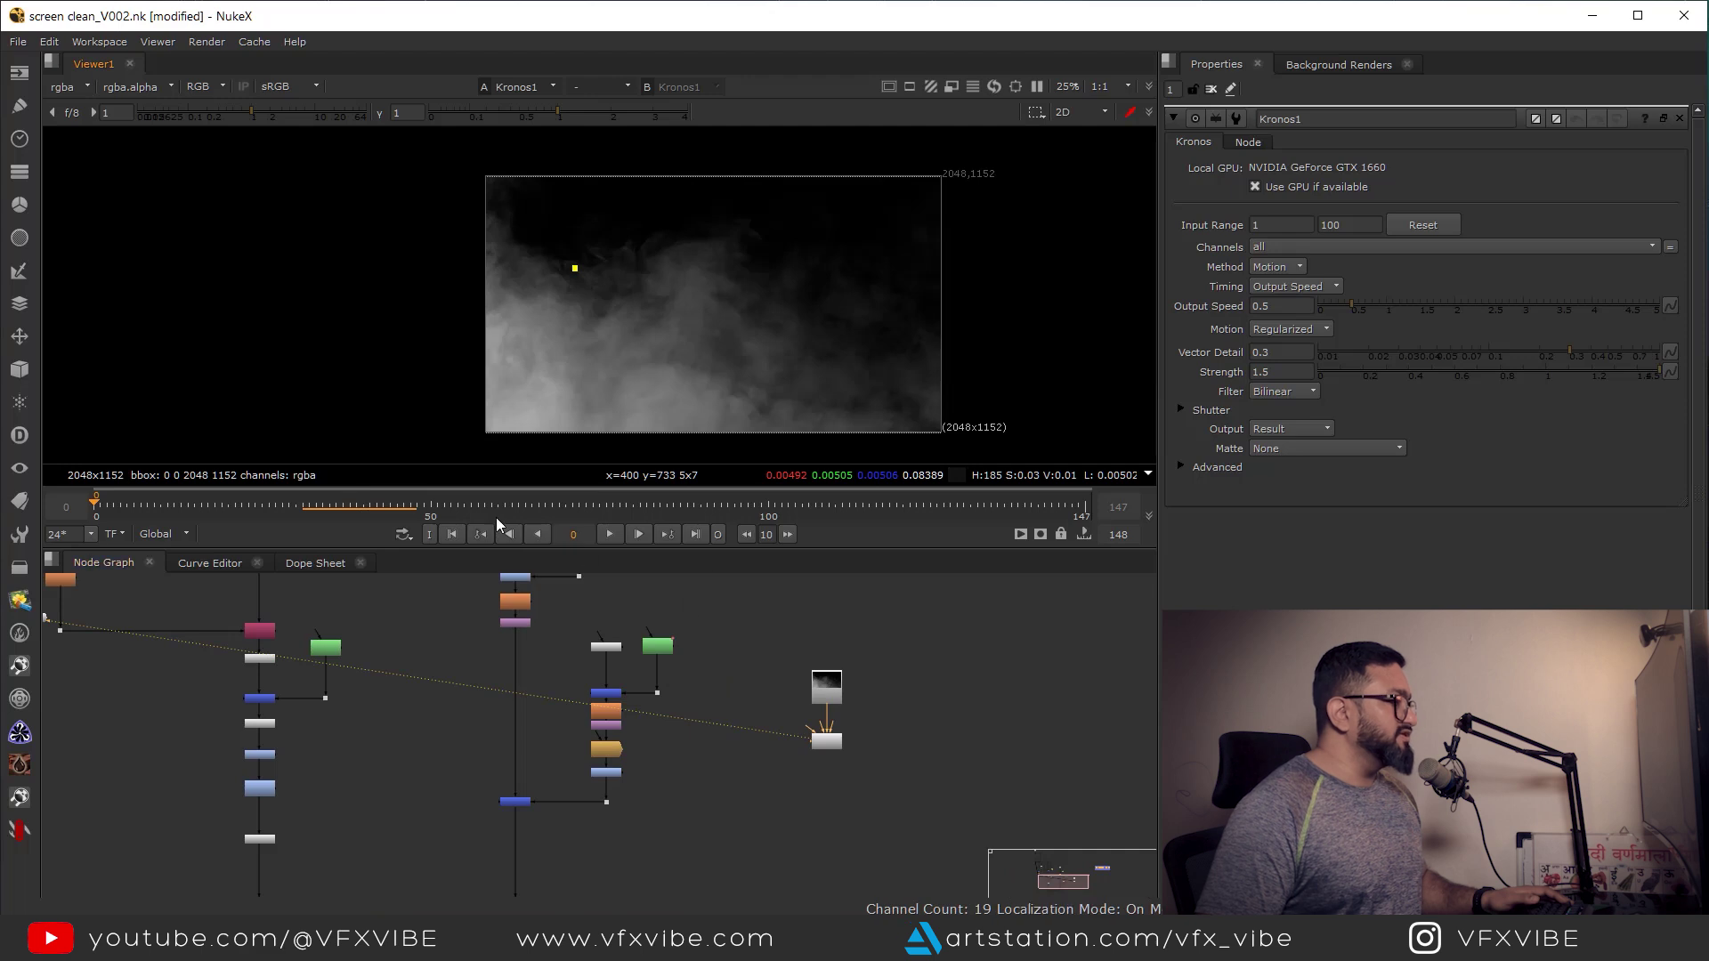
# - Shift the Read12 smoke clip in the Dope Sheet to a frame offset of 104
pyautogui.click(299, 564)
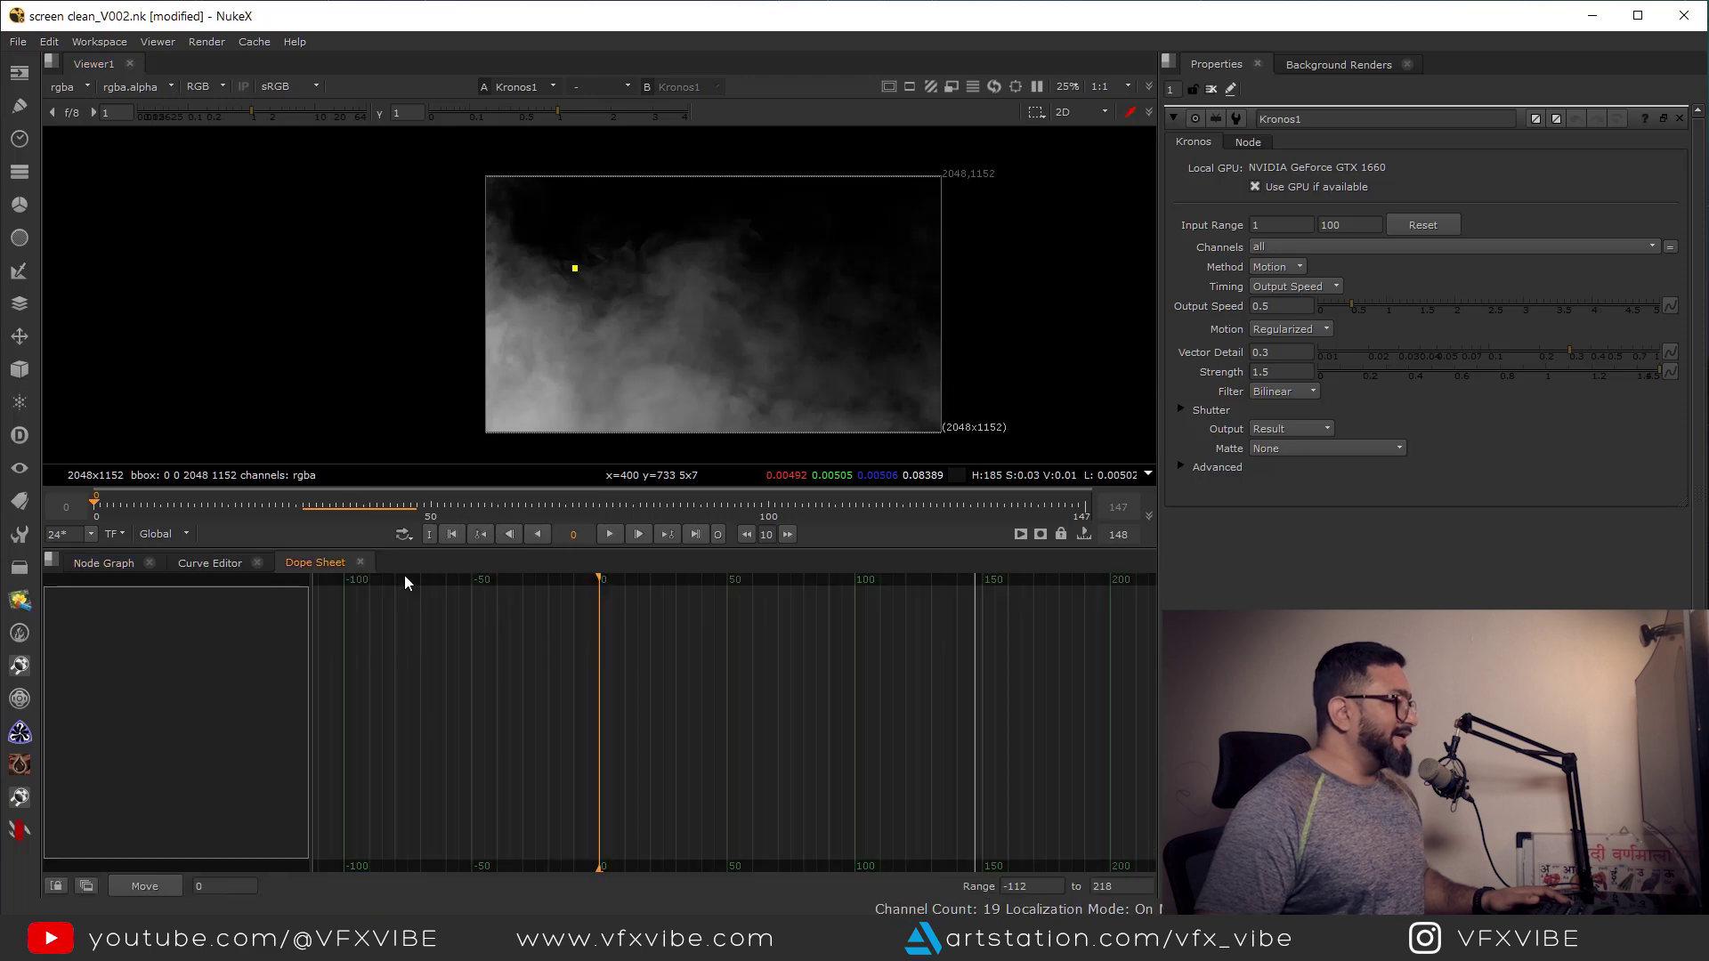
pyautogui.click(124, 564)
pyautogui.click(831, 692)
pyautogui.click(327, 561)
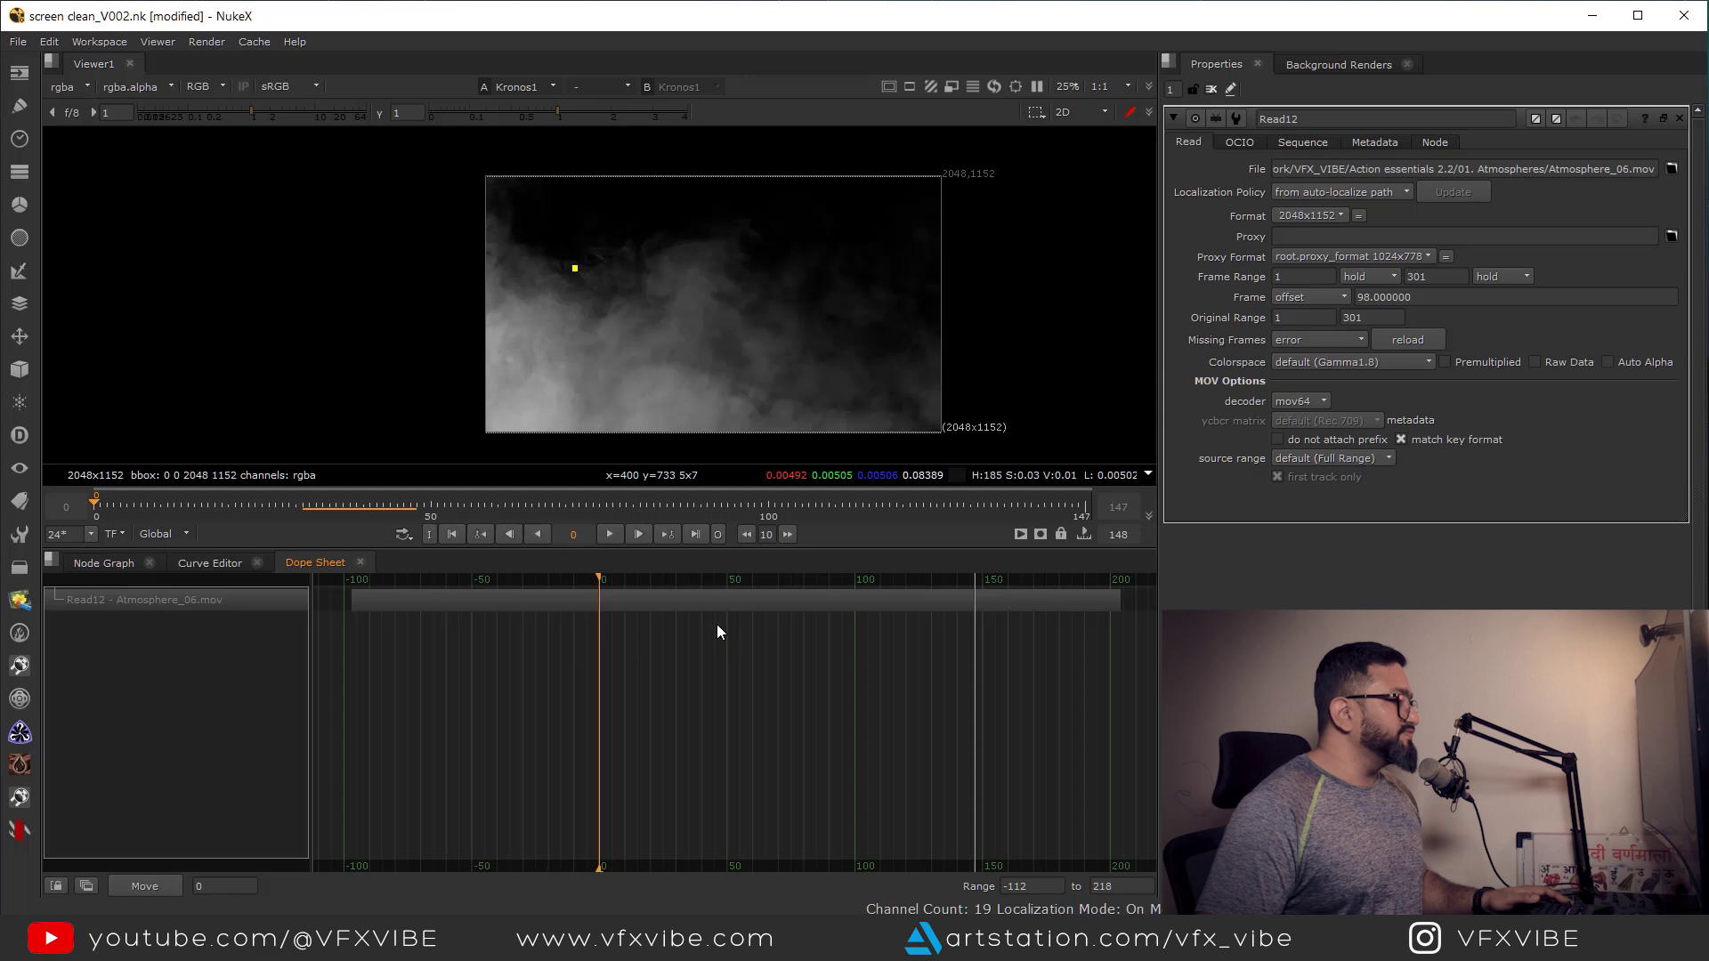
pyautogui.moveTo(717, 603); pyautogui.dragTo(920, 798)
pyautogui.click(112, 566)
pyautogui.scroll(3, 811, 723)
pyautogui.moveTo(876, 791); pyautogui.dragTo(903, 745, button='middle')
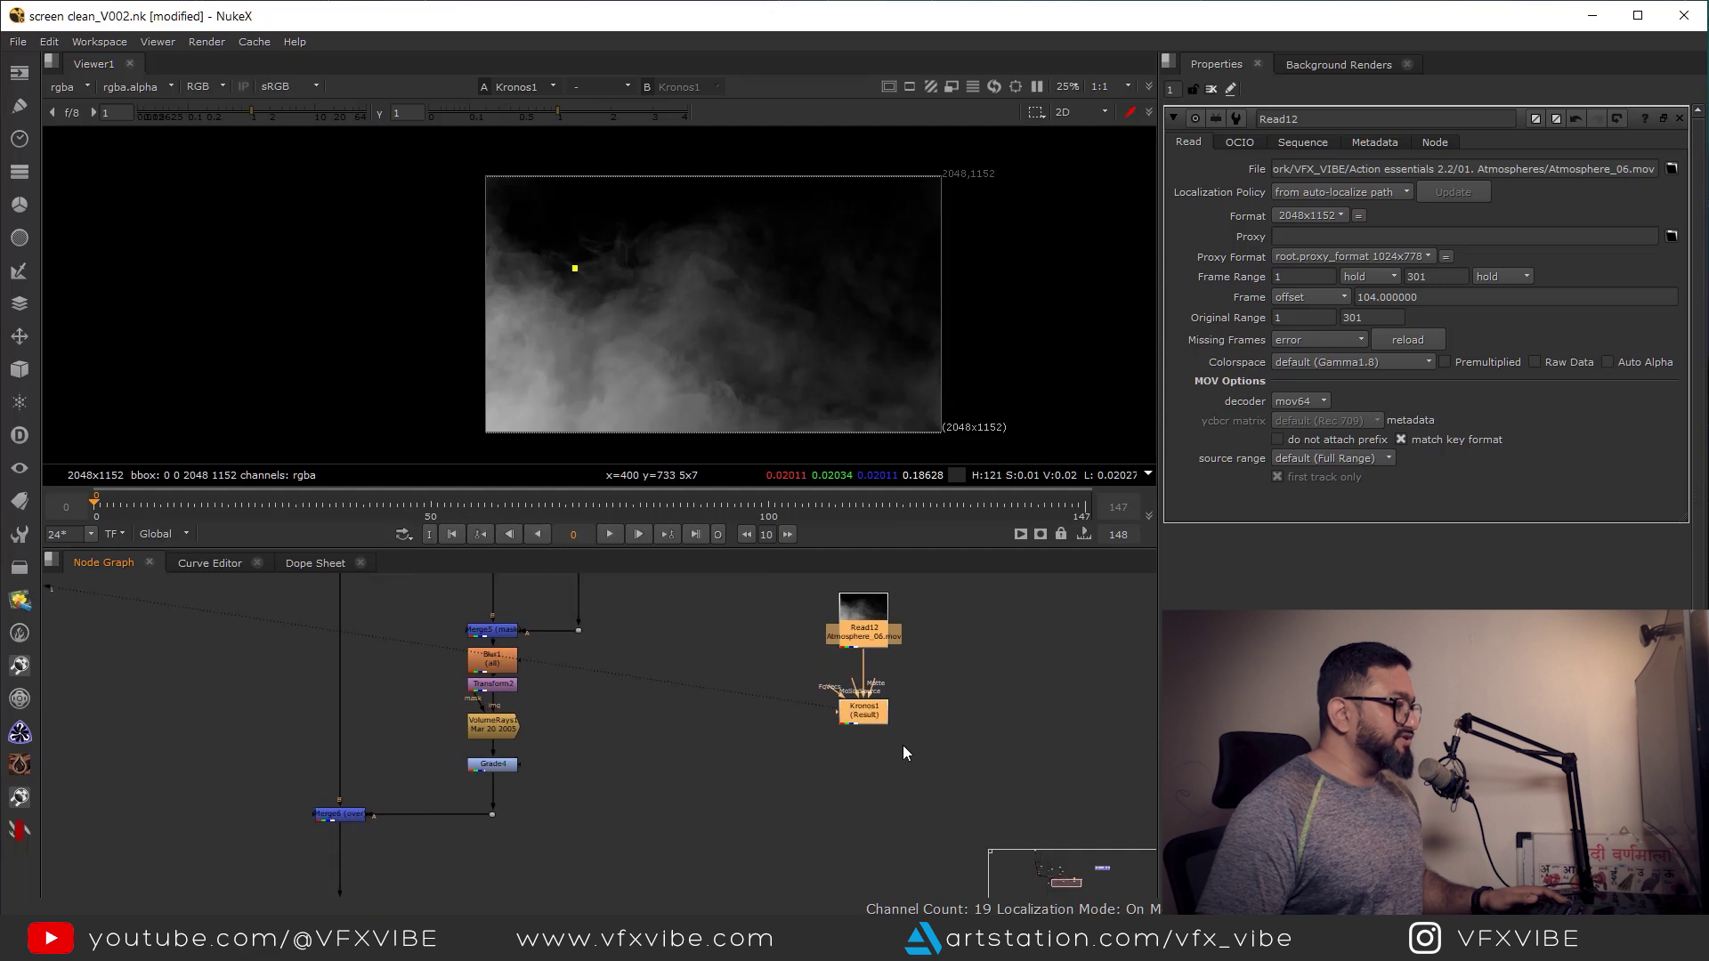
# - Merge the Kronos1 smoke over the background stream below the volume rays merge and view that merge
pyautogui.scroll(-6, 820, 815)
pyautogui.scroll(4, 703, 757)
pyautogui.press('m')
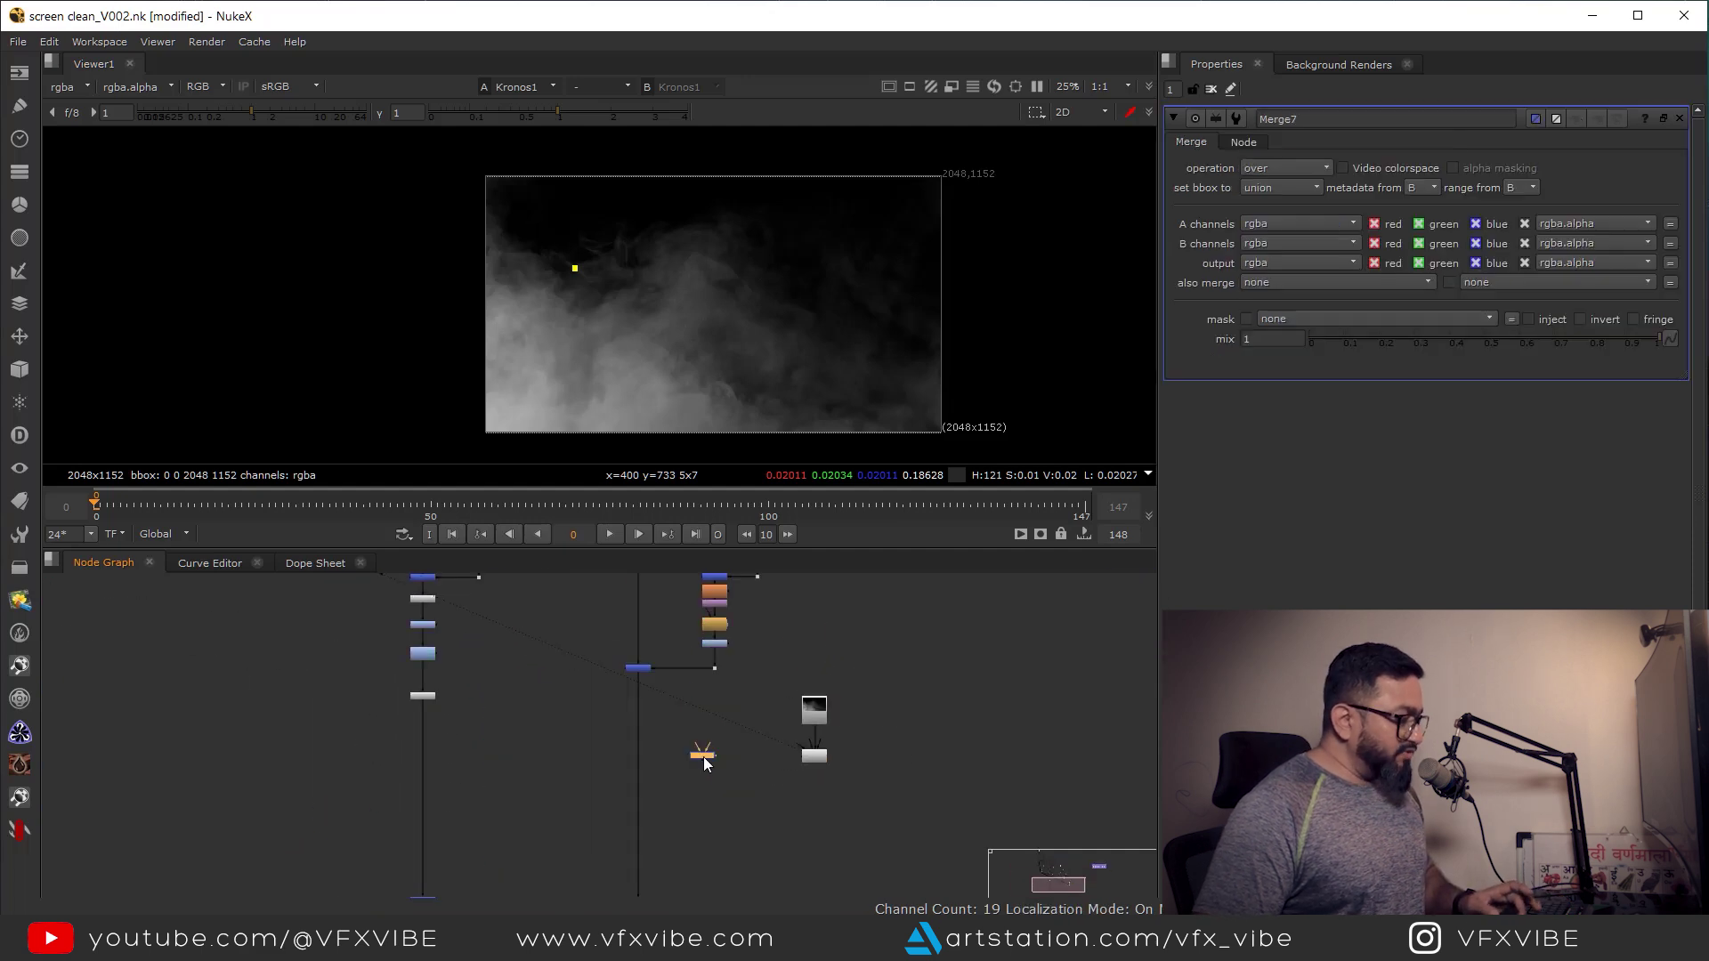
pyautogui.moveTo(697, 764); pyautogui.dragTo(946, 691)
pyautogui.keyDown('ctrl'); pyautogui.click(899, 761); pyautogui.keyUp('ctrl')
pyautogui.click(598, 762)
pyautogui.press('1')
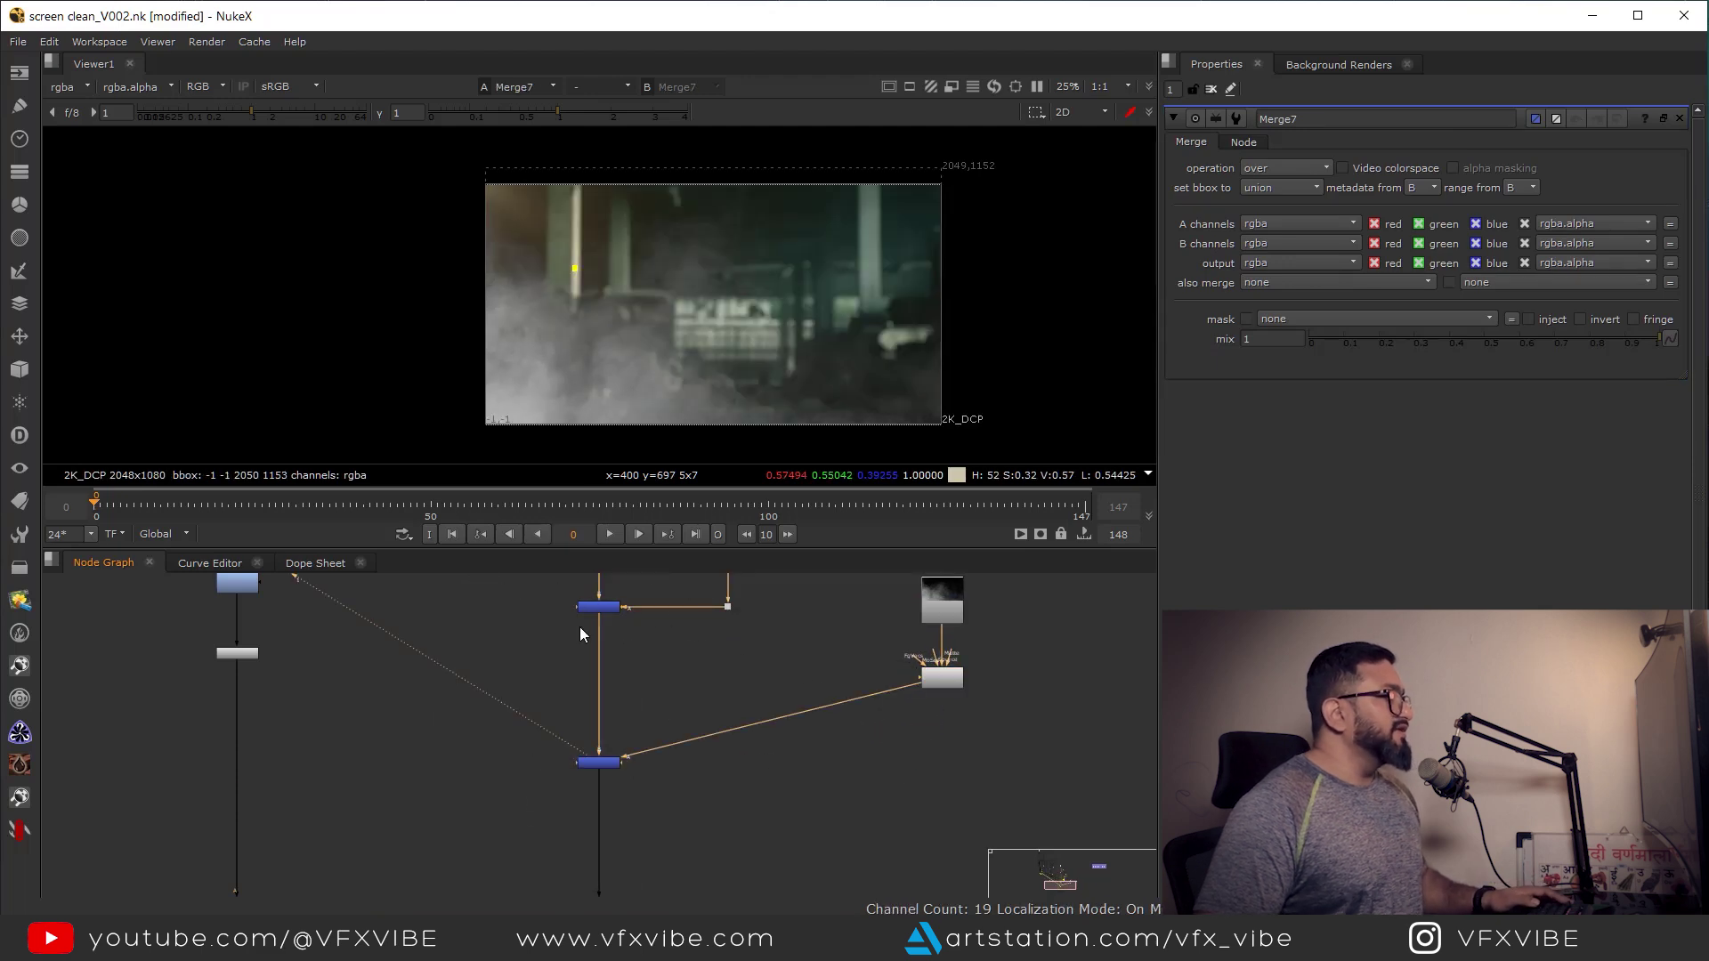
# - View the full composite at Merge1 to check the smoke behind the officer
pyautogui.scroll(-5, 590, 830)
pyautogui.moveTo(588, 831); pyautogui.dragTo(642, 707, button='middle')
pyautogui.scroll(3, 526, 783)
pyautogui.moveTo(519, 747); pyautogui.dragTo(420, 801)
pyautogui.press('1')
pyautogui.click(422, 797)
# - Insert a Grade node between Read12 and Kronos1
pyautogui.moveTo(677, 770); pyautogui.dragTo(596, 864, button='middle')
pyautogui.moveTo(890, 723); pyautogui.dragTo(785, 841, button='middle')
pyautogui.scroll(3, 781, 759)
pyautogui.moveTo(819, 680); pyautogui.dragTo(814, 614)
pyautogui.press('g')
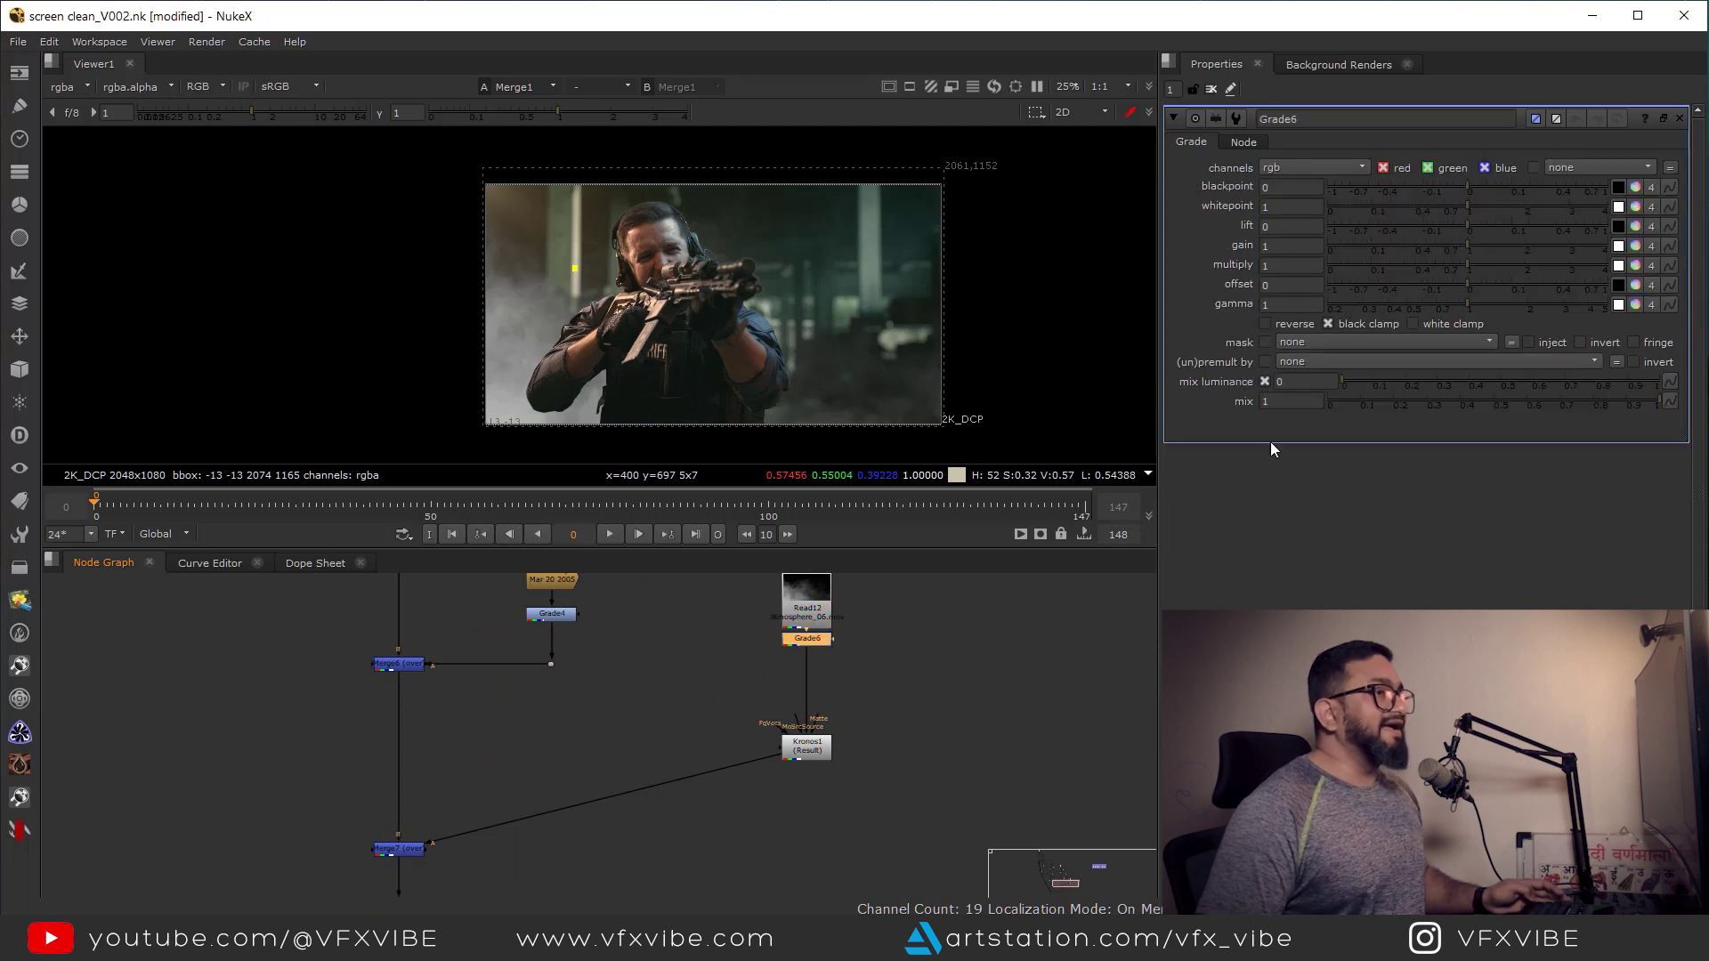
# - Tint the smoke cyan in Grade6 with gamma about 0.707, 0.995, 1 and gain about 0.862, 1, 0.986
pyautogui.click(1636, 305)
pyautogui.moveTo(1395, 638)
pyautogui.mouseDown()
pyautogui.moveTo(1291, 655)
pyautogui.moveTo(1290, 639)
pyautogui.mouseUp()
pyautogui.click(1585, 176)
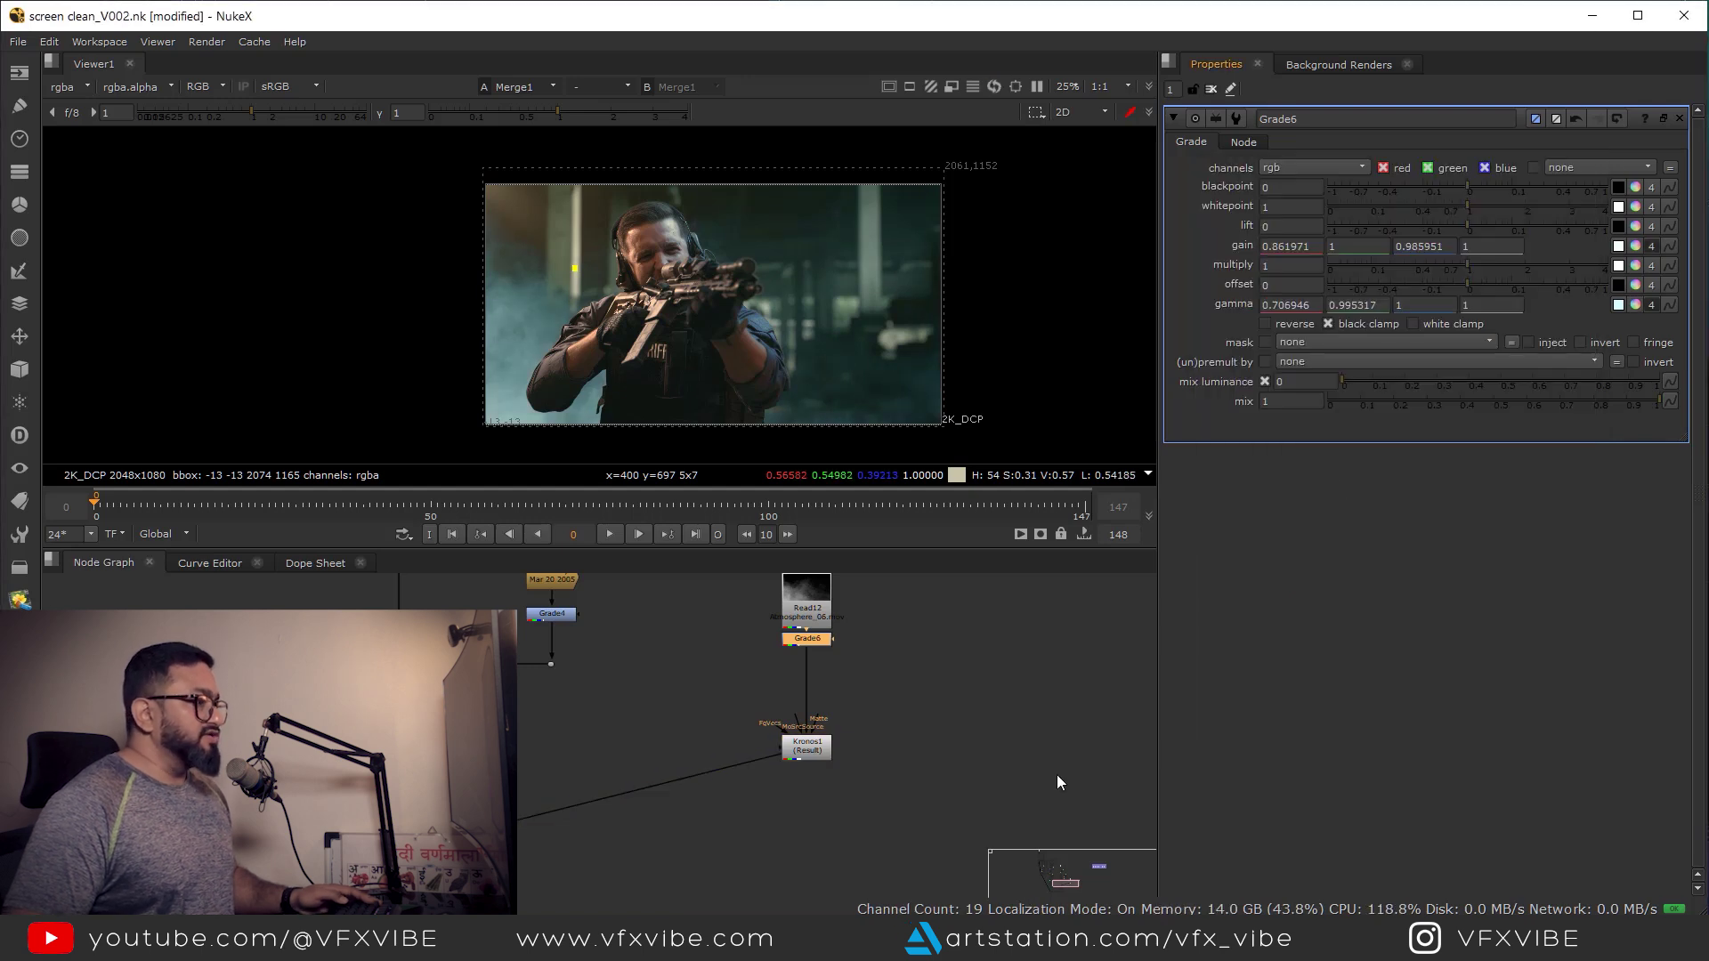
# - Reduce the smoke merge's mix to 0.23 in Merge7
pyautogui.press('m')
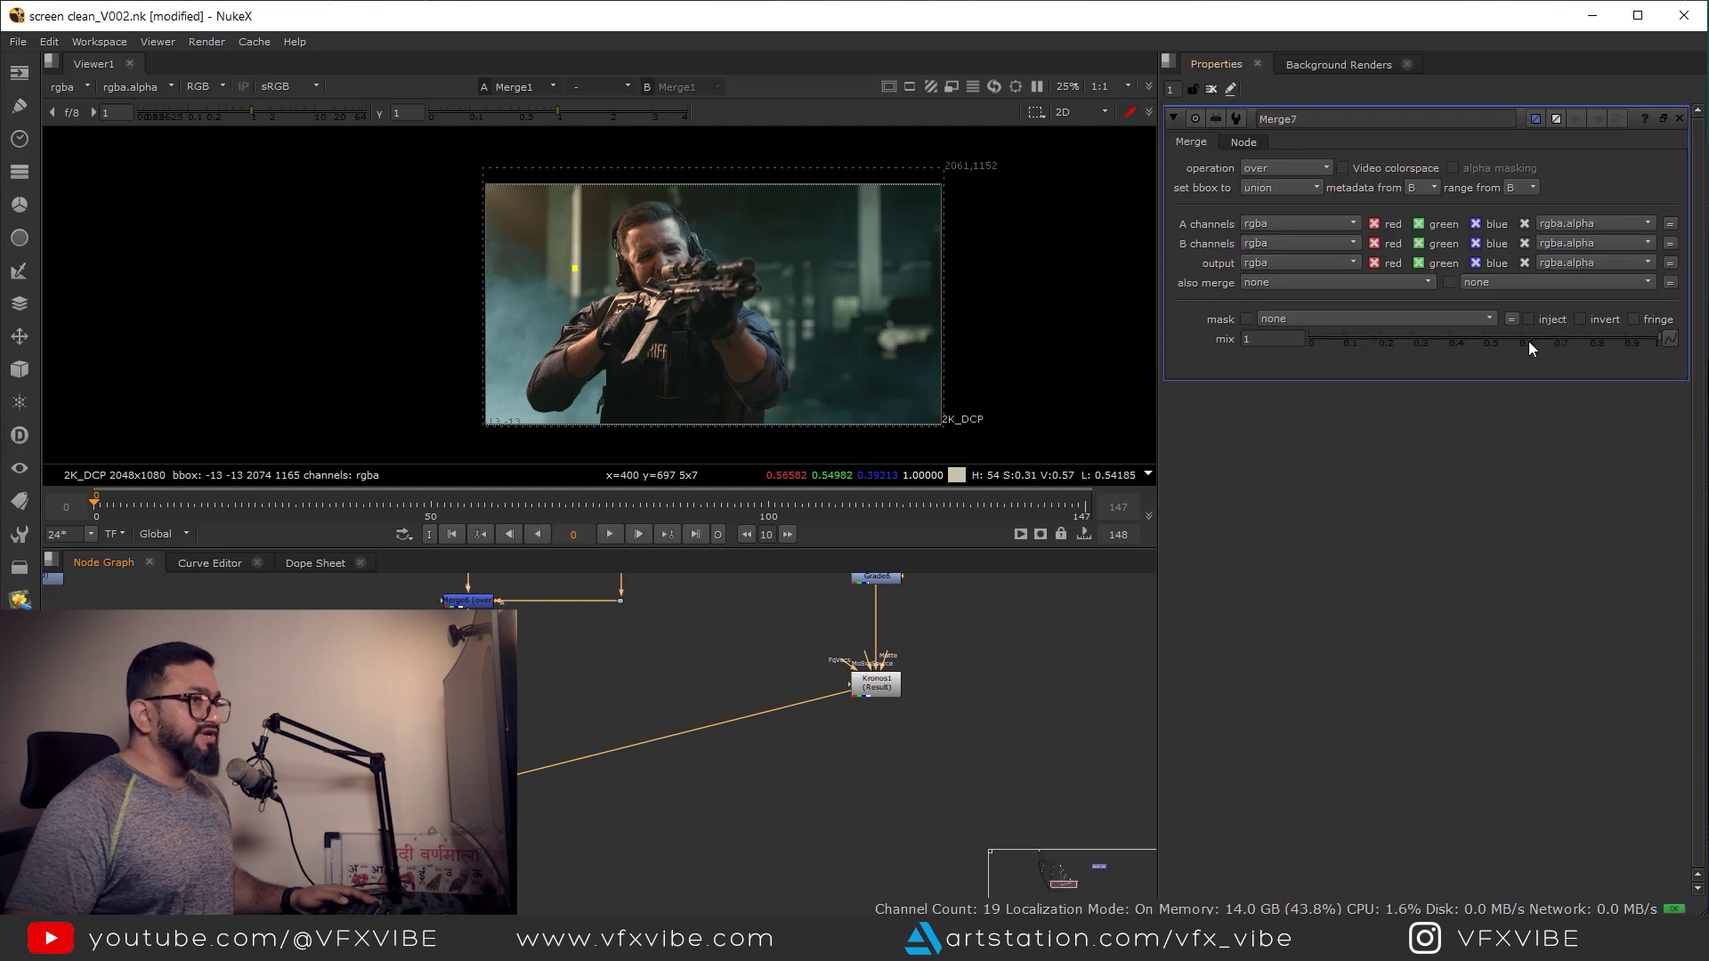
pyautogui.moveTo(1643, 339); pyautogui.dragTo(1380, 355)
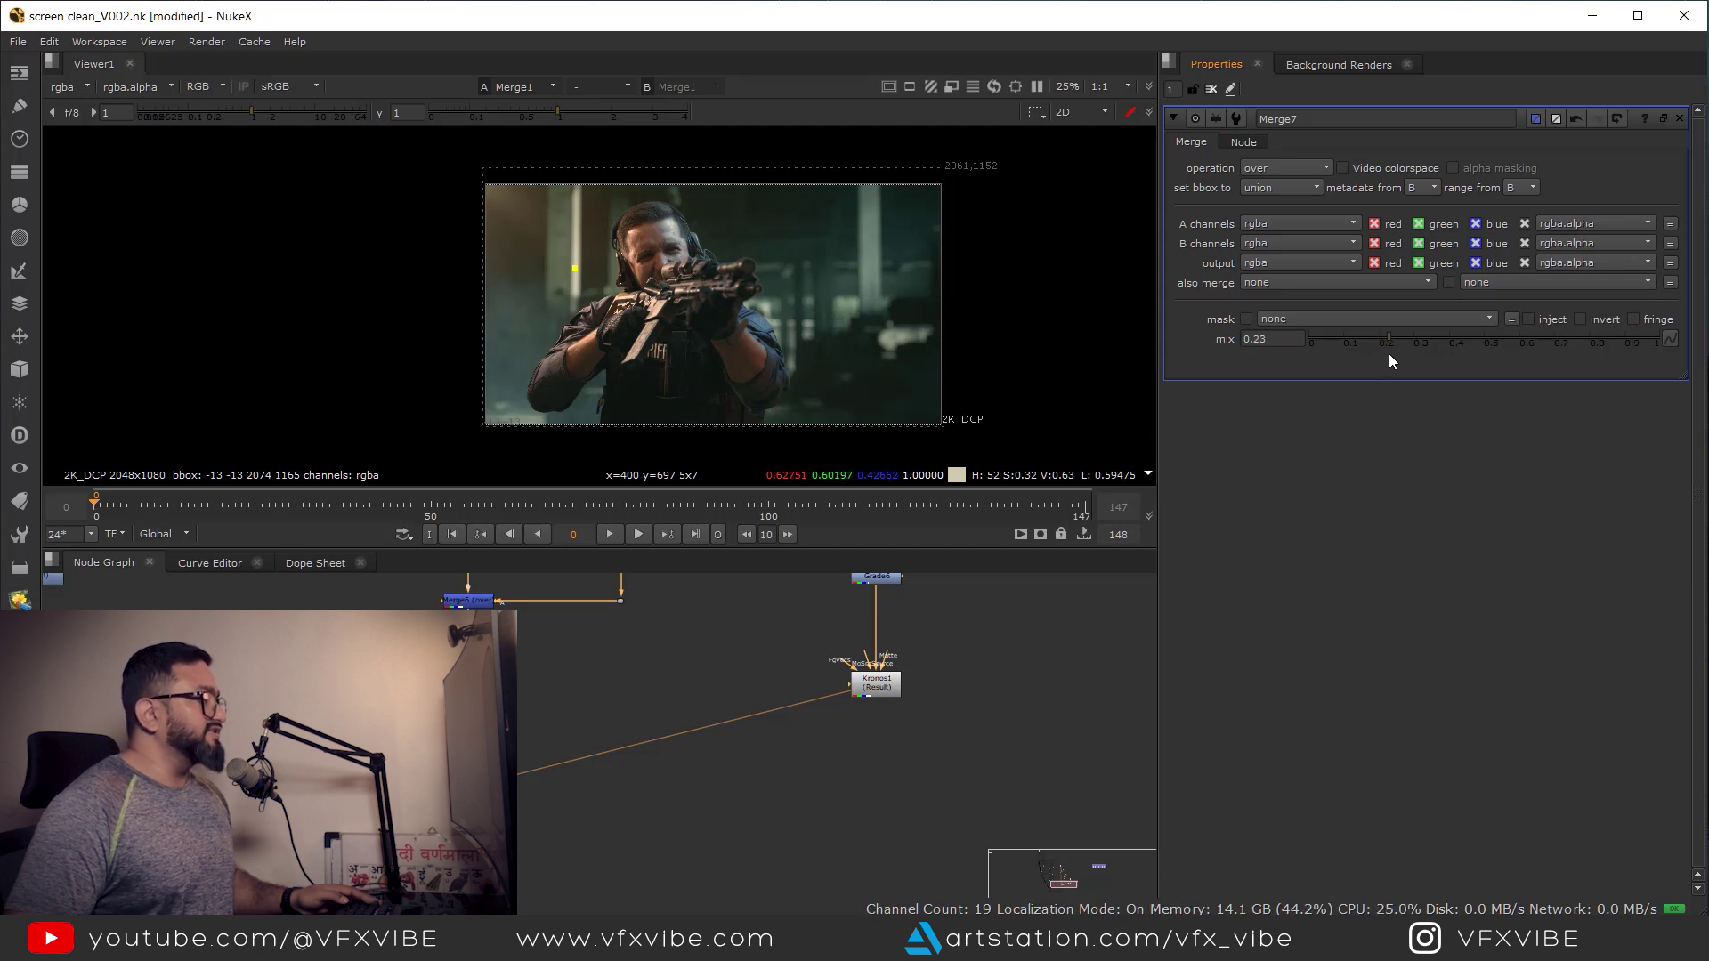
# - Lower the brightness value of Grade6's gain to 0.7 and check the smoke in the composite
pyautogui.moveTo(905, 621); pyautogui.dragTo(873, 707, button='middle')
pyautogui.click(852, 664)
pyautogui.doubleClick(852, 664)
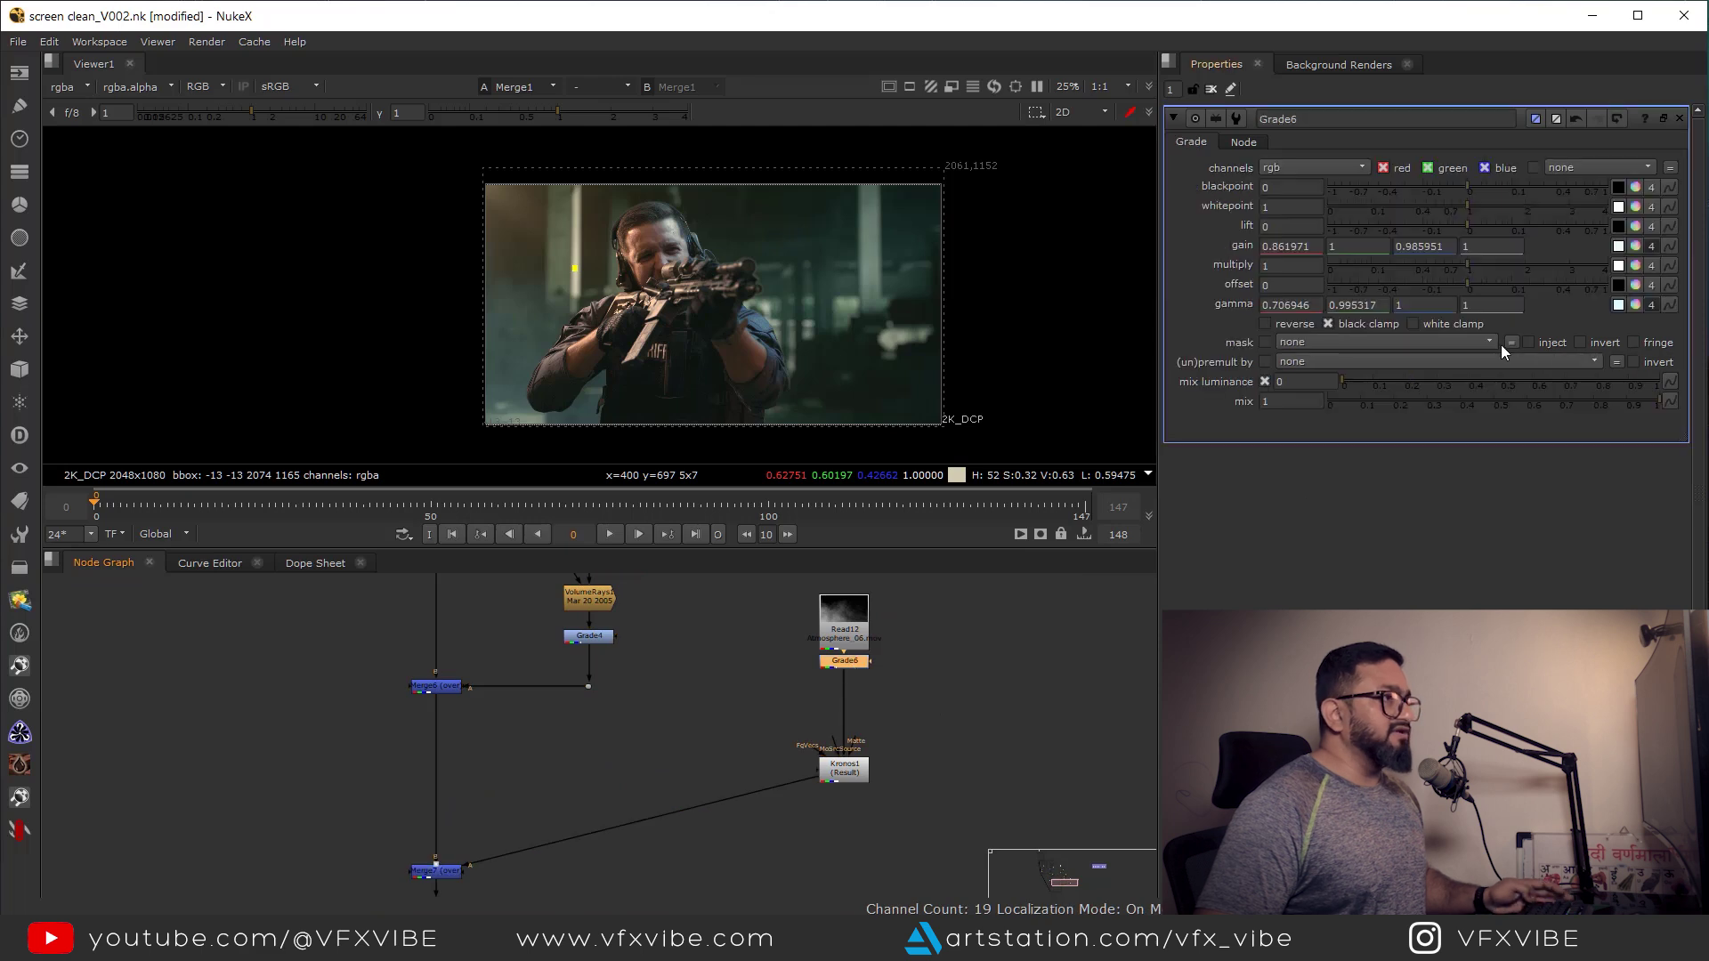
pyautogui.click(1635, 248)
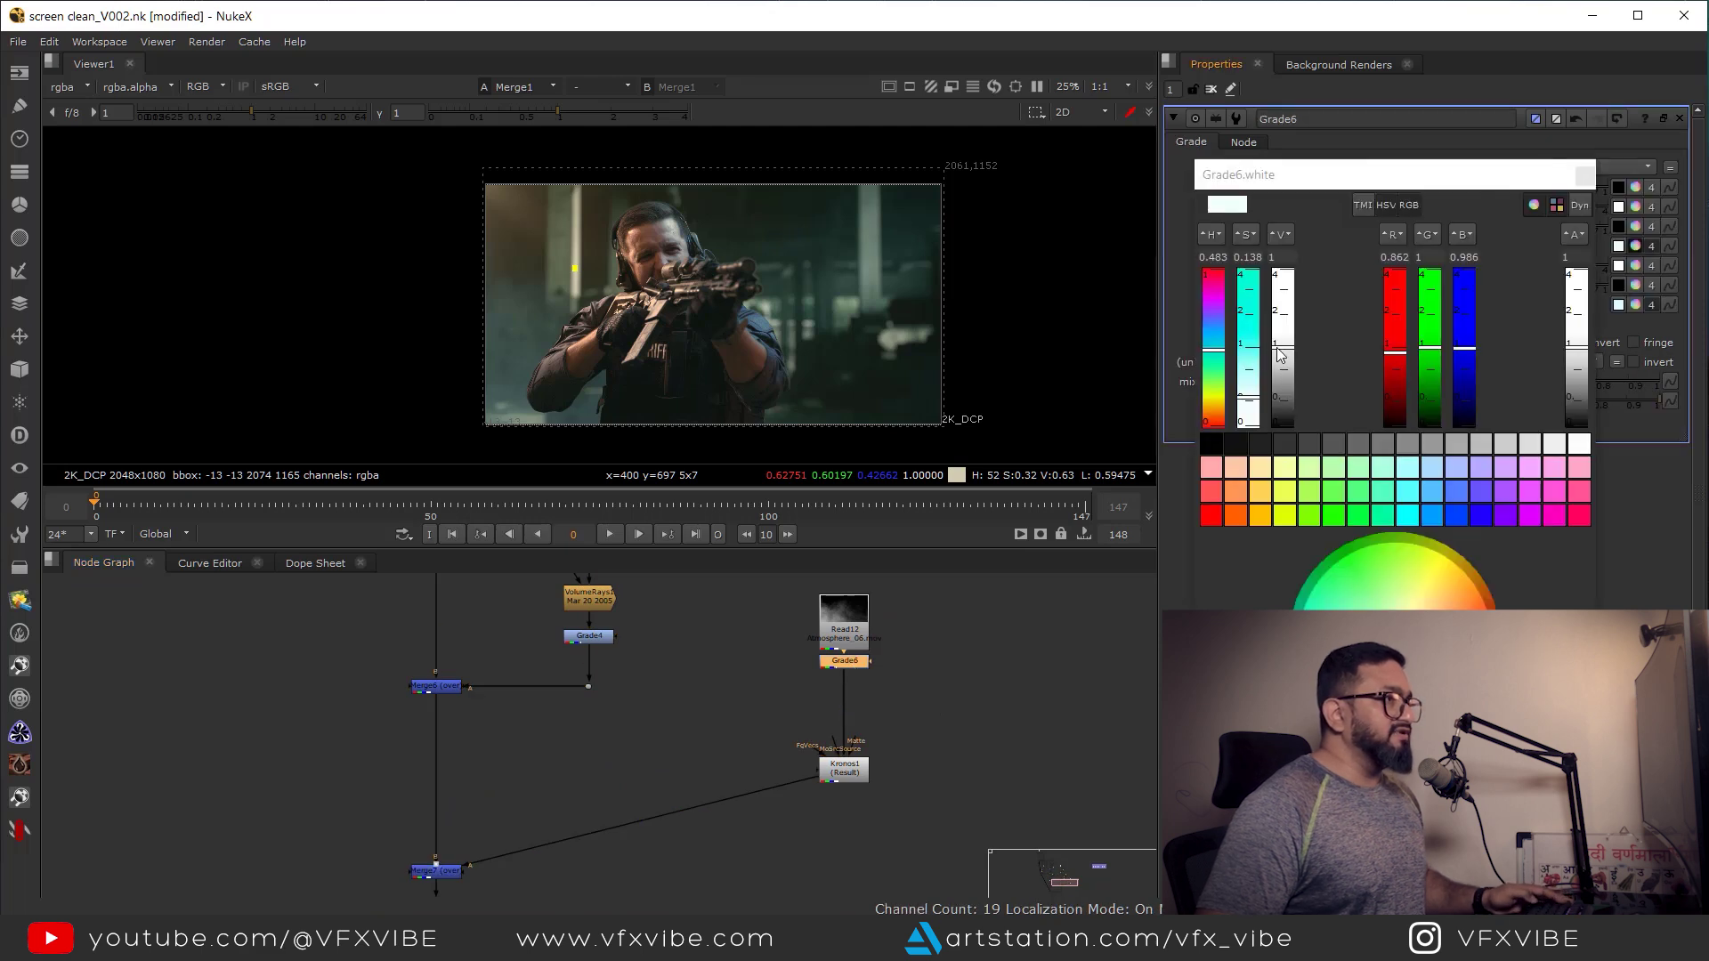
pyautogui.moveTo(1280, 354); pyautogui.dragTo(1282, 367)
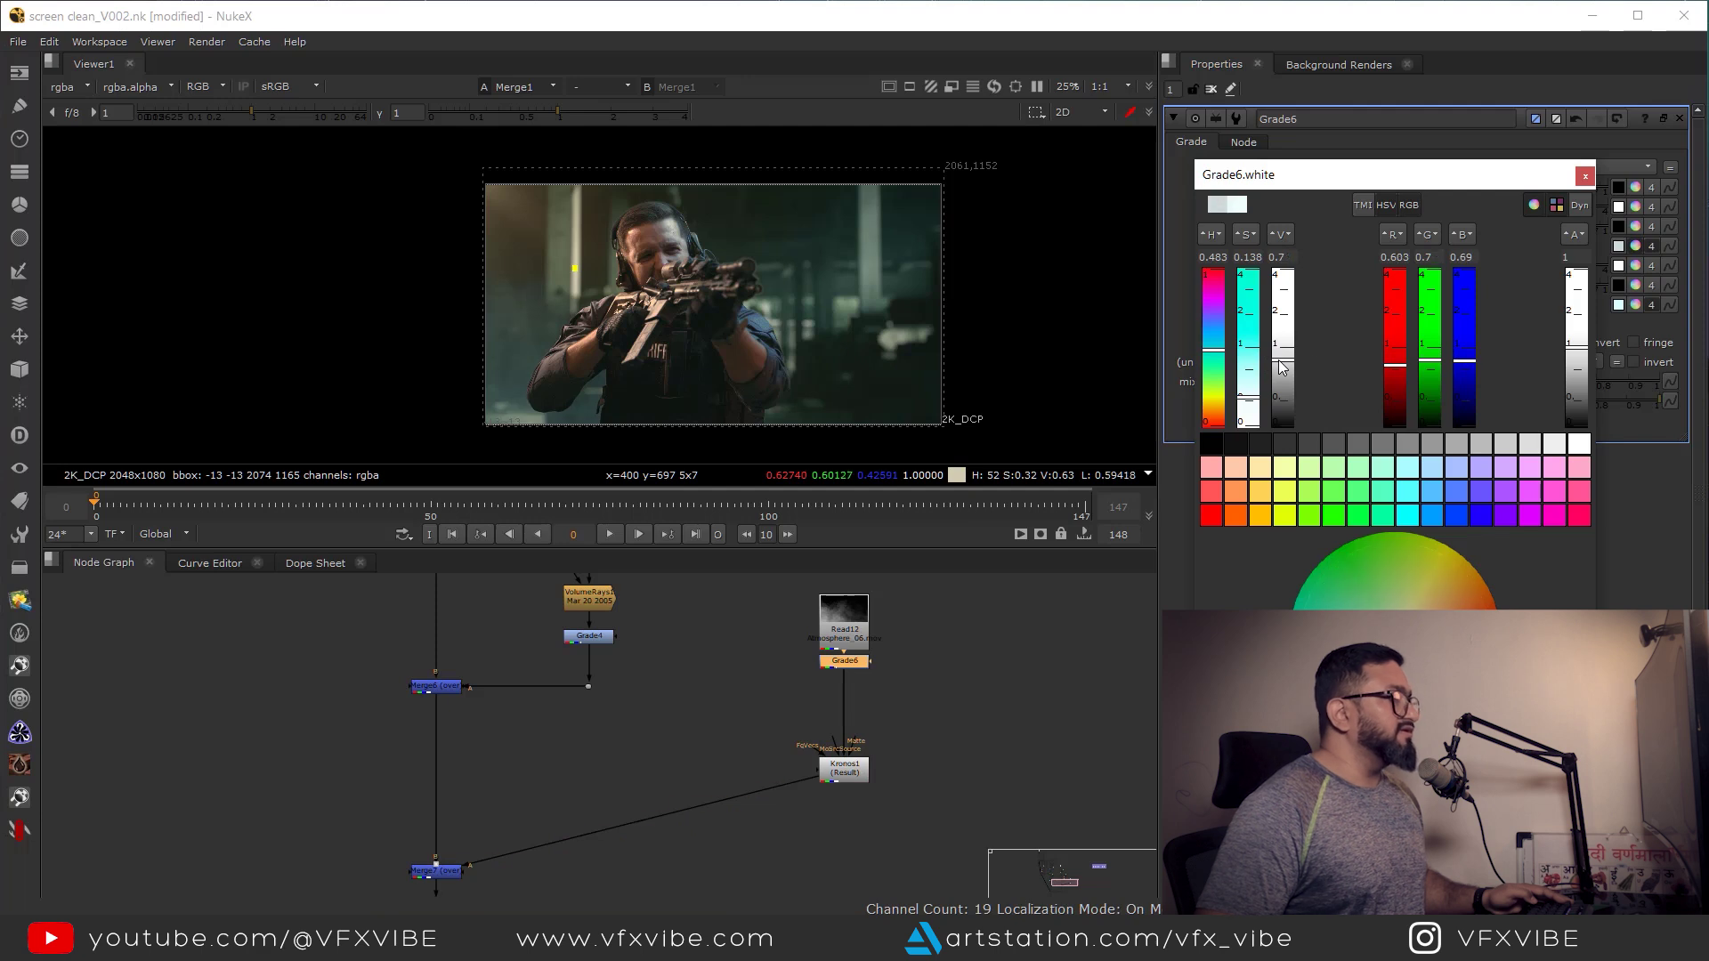
pyautogui.click(1585, 177)
pyautogui.scroll(-3, 925, 712)
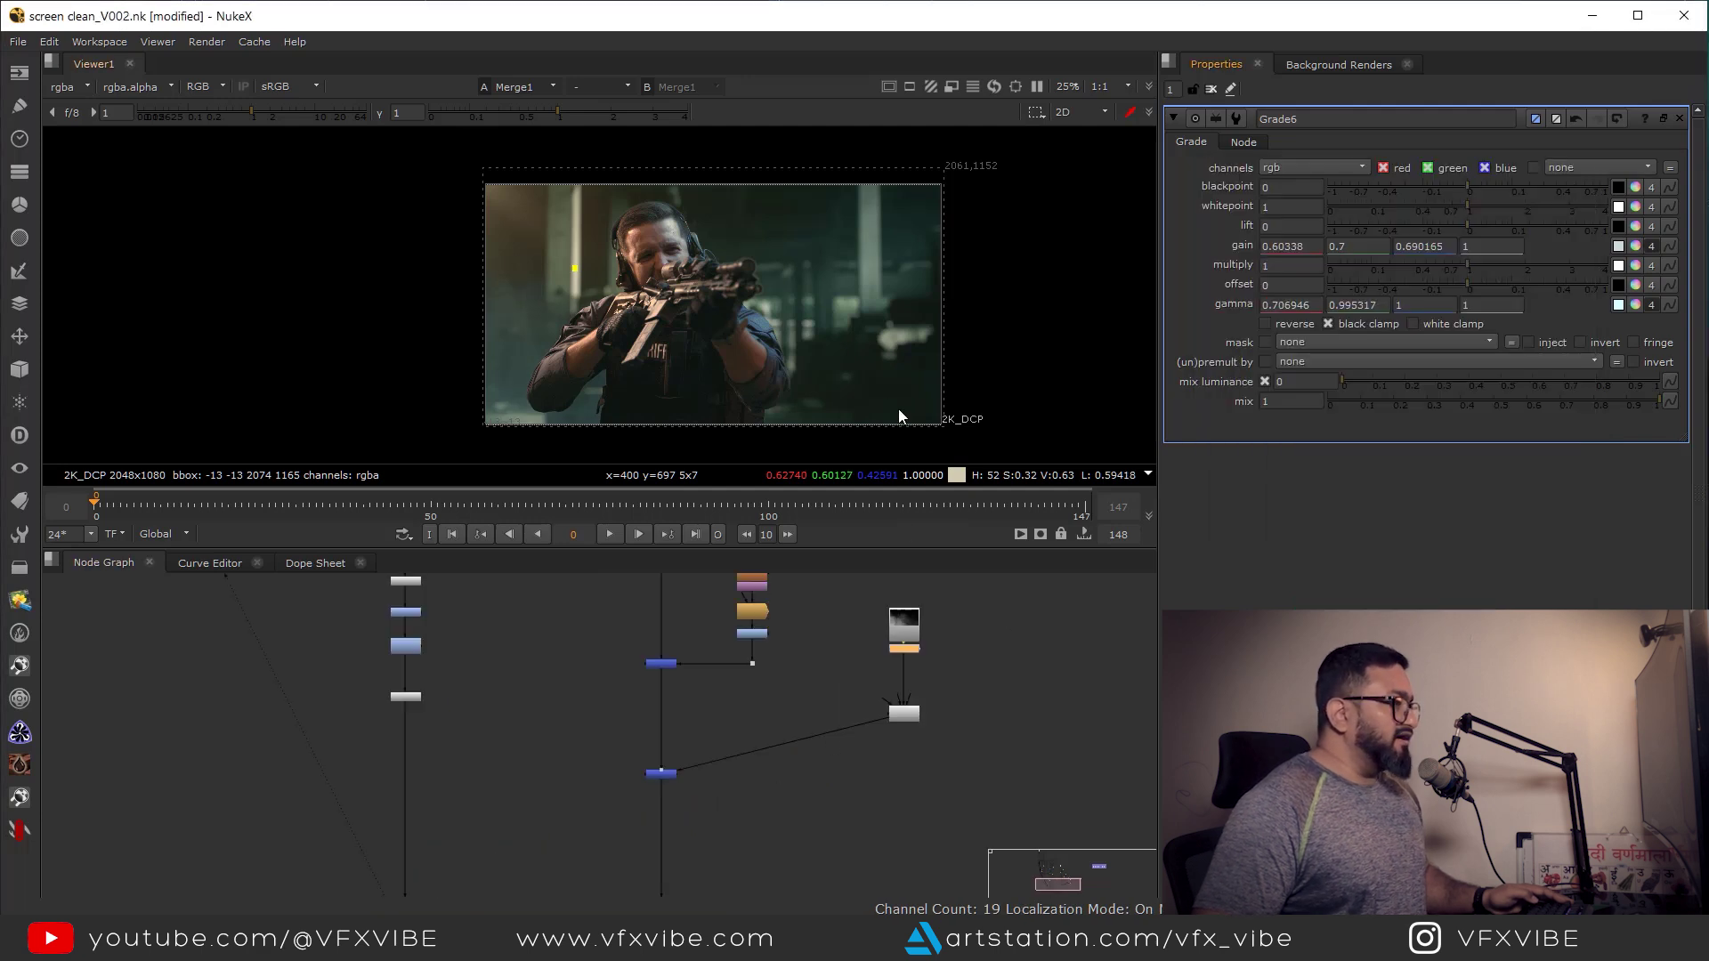
pyautogui.scroll(1, 735, 384)
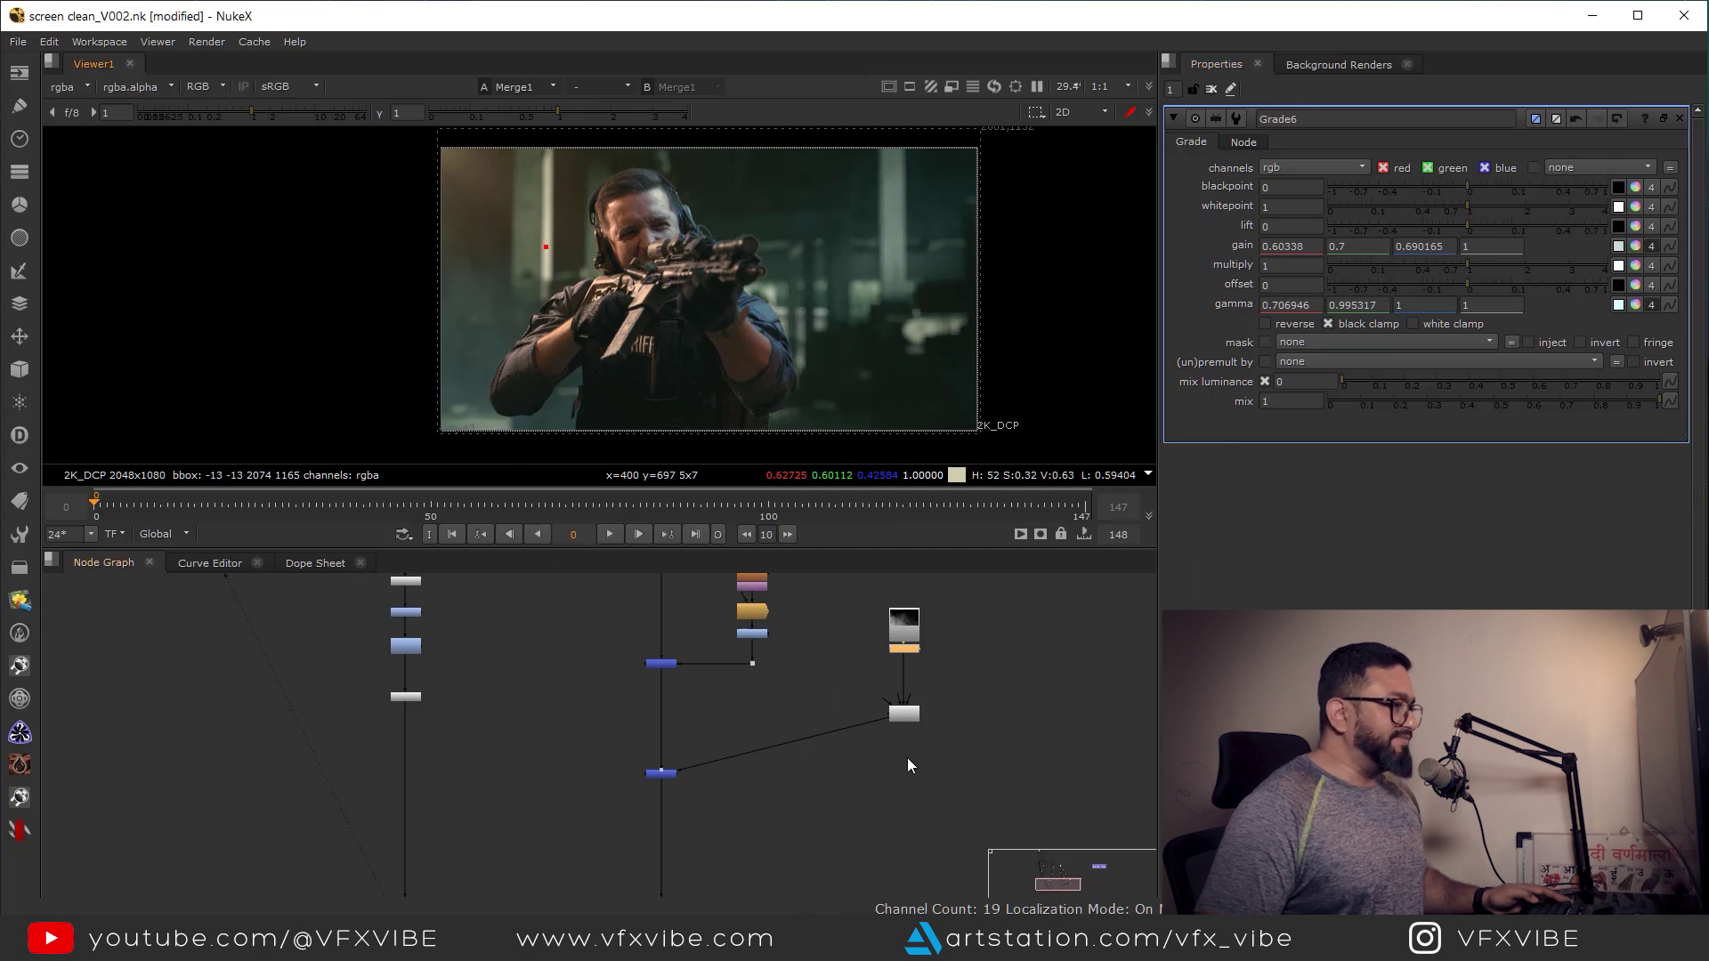
# - View the graded smoke at Grade6 and add a Mirror2 node branching from a dot below it
pyautogui.scroll(5, 831, 753)
pyautogui.scroll(-3, 767, 680)
pyautogui.press('1')
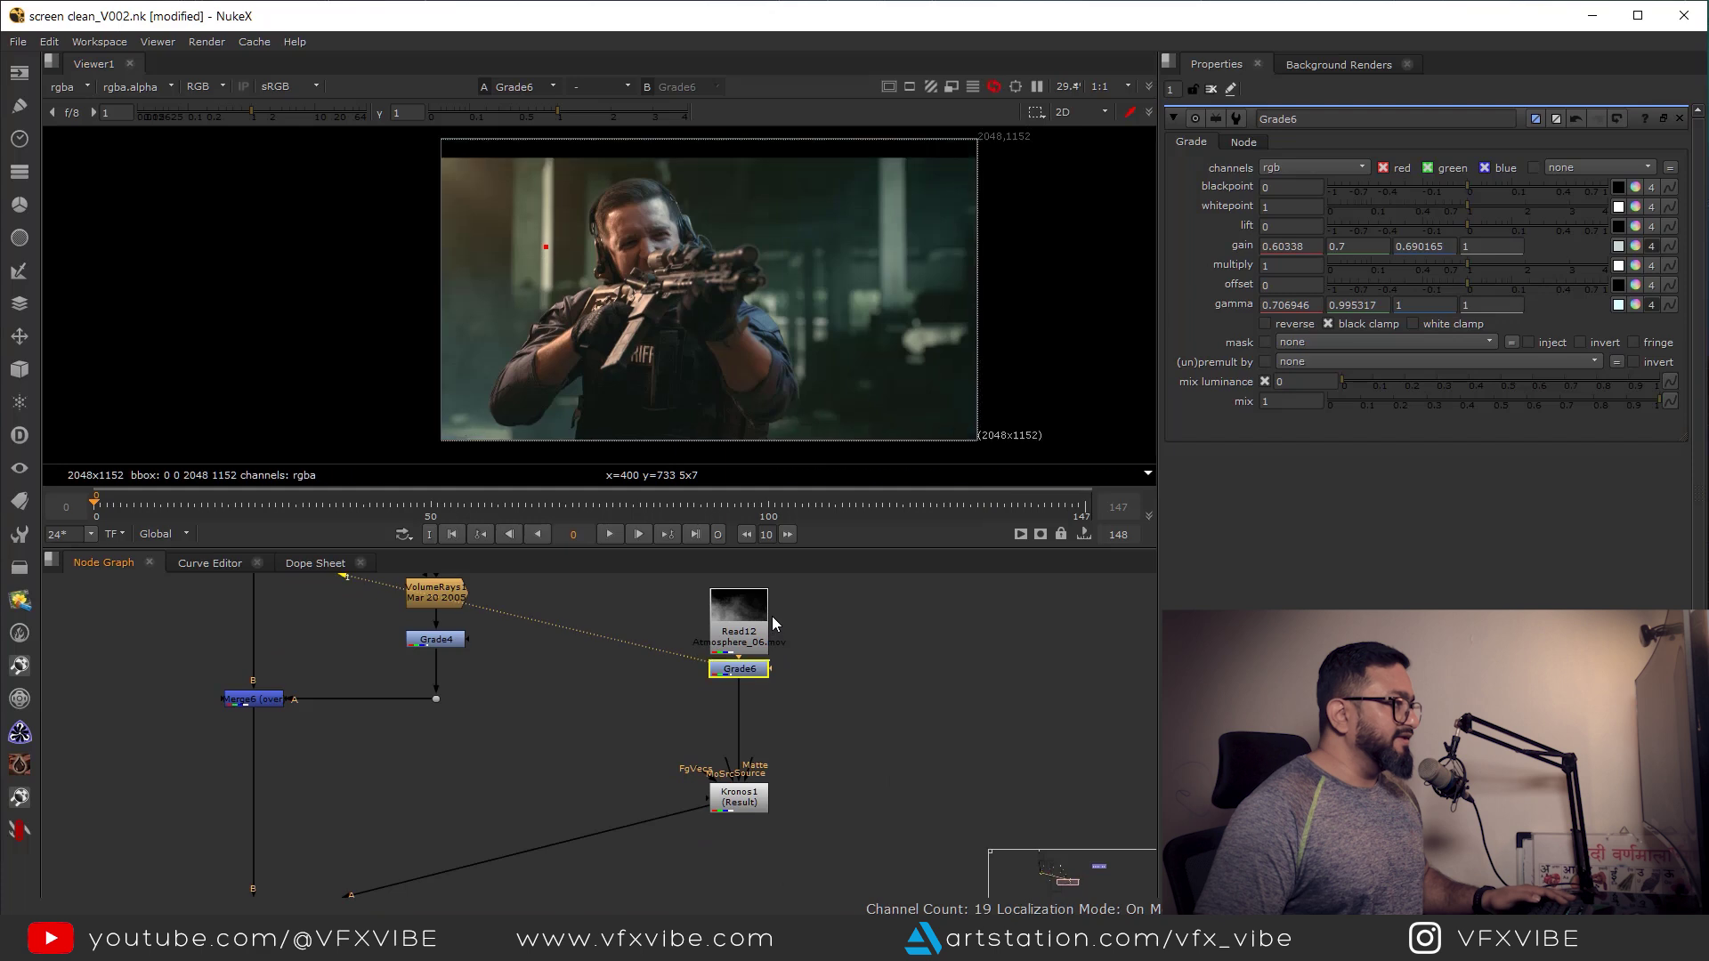
pyautogui.click(773, 616)
pyautogui.moveTo(881, 723); pyautogui.dragTo(804, 705, button='middle')
pyautogui.press('Tab')
pyautogui.write('mirro')
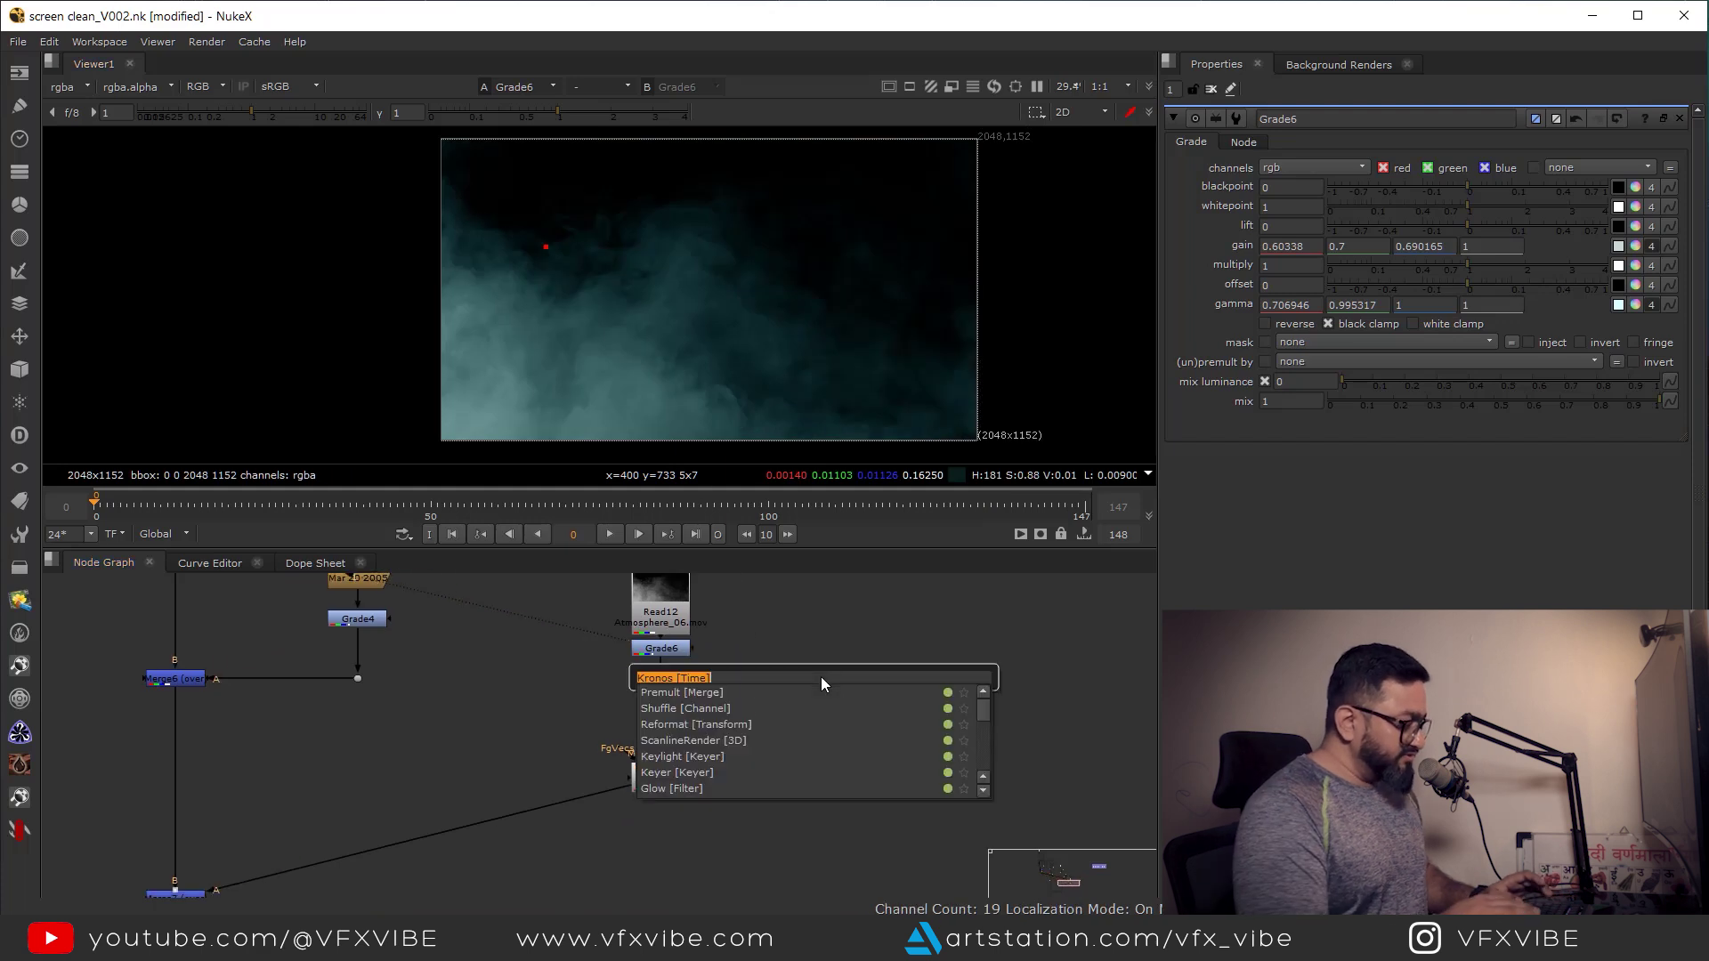
pyautogui.press('Return')
pyautogui.moveTo(806, 678)
pyautogui.mouseDown()
pyautogui.moveTo(653, 692)
pyautogui.moveTo(786, 695)
pyautogui.mouseUp()
pyautogui.click(743, 667)
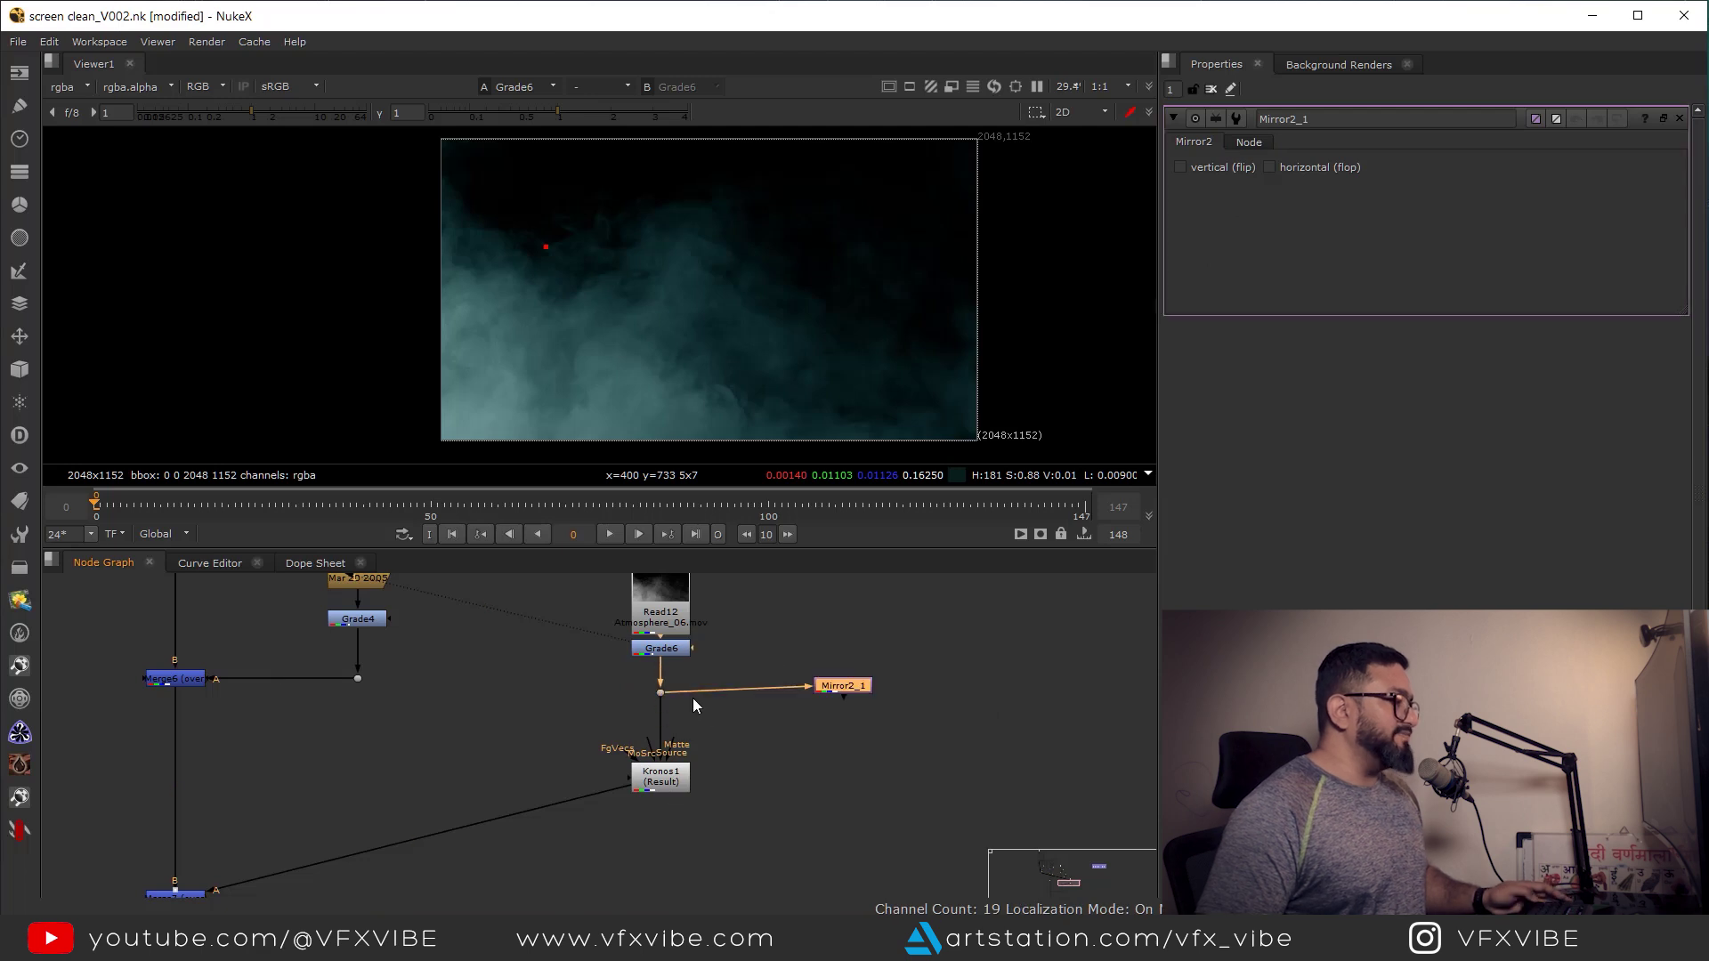
# - Reconnect Mirror2_1's input to Kronos1, place it below that node and view its output
pyautogui.moveTo(696, 691); pyautogui.dragTo(764, 723)
pyautogui.moveTo(861, 693); pyautogui.dragTo(757, 845)
pyautogui.press('1')
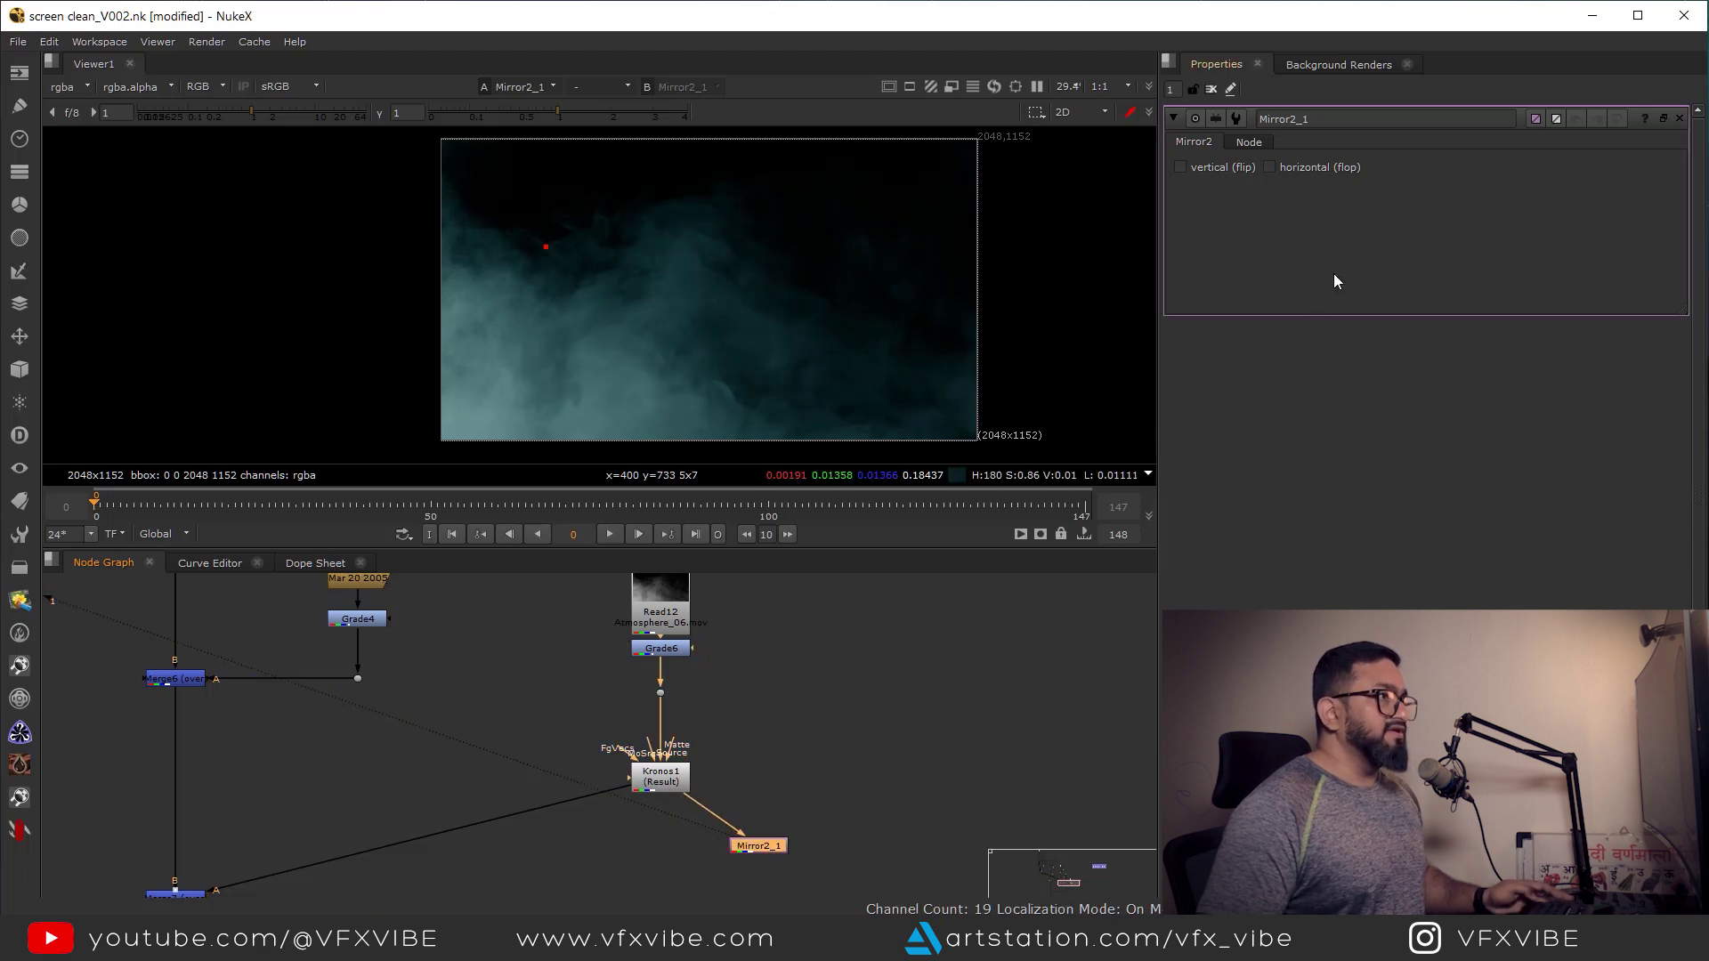
# - Flop Mirror2_1 horizontally and combine it over Kronos1 with a new merge, routing the mirrored branch through a dot
pyautogui.click(1269, 167)
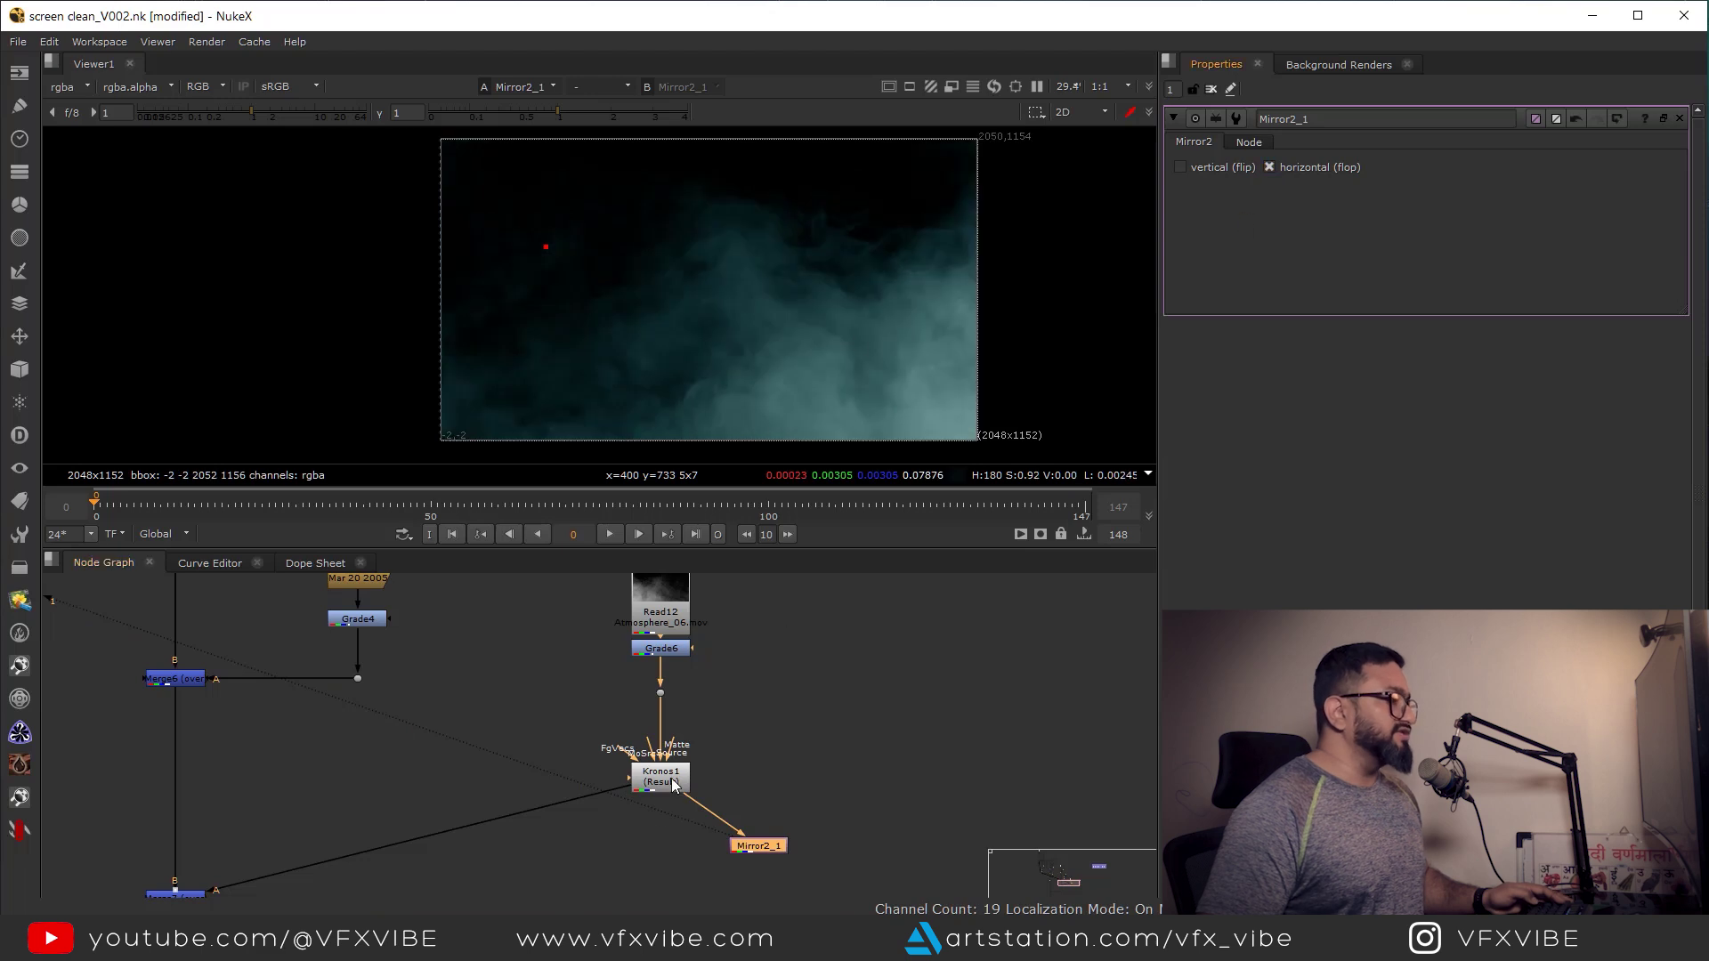
pyautogui.scroll(-3, 701, 718)
pyautogui.click(664, 773)
pyautogui.press('m')
pyautogui.moveTo(665, 769); pyautogui.dragTo(803, 724)
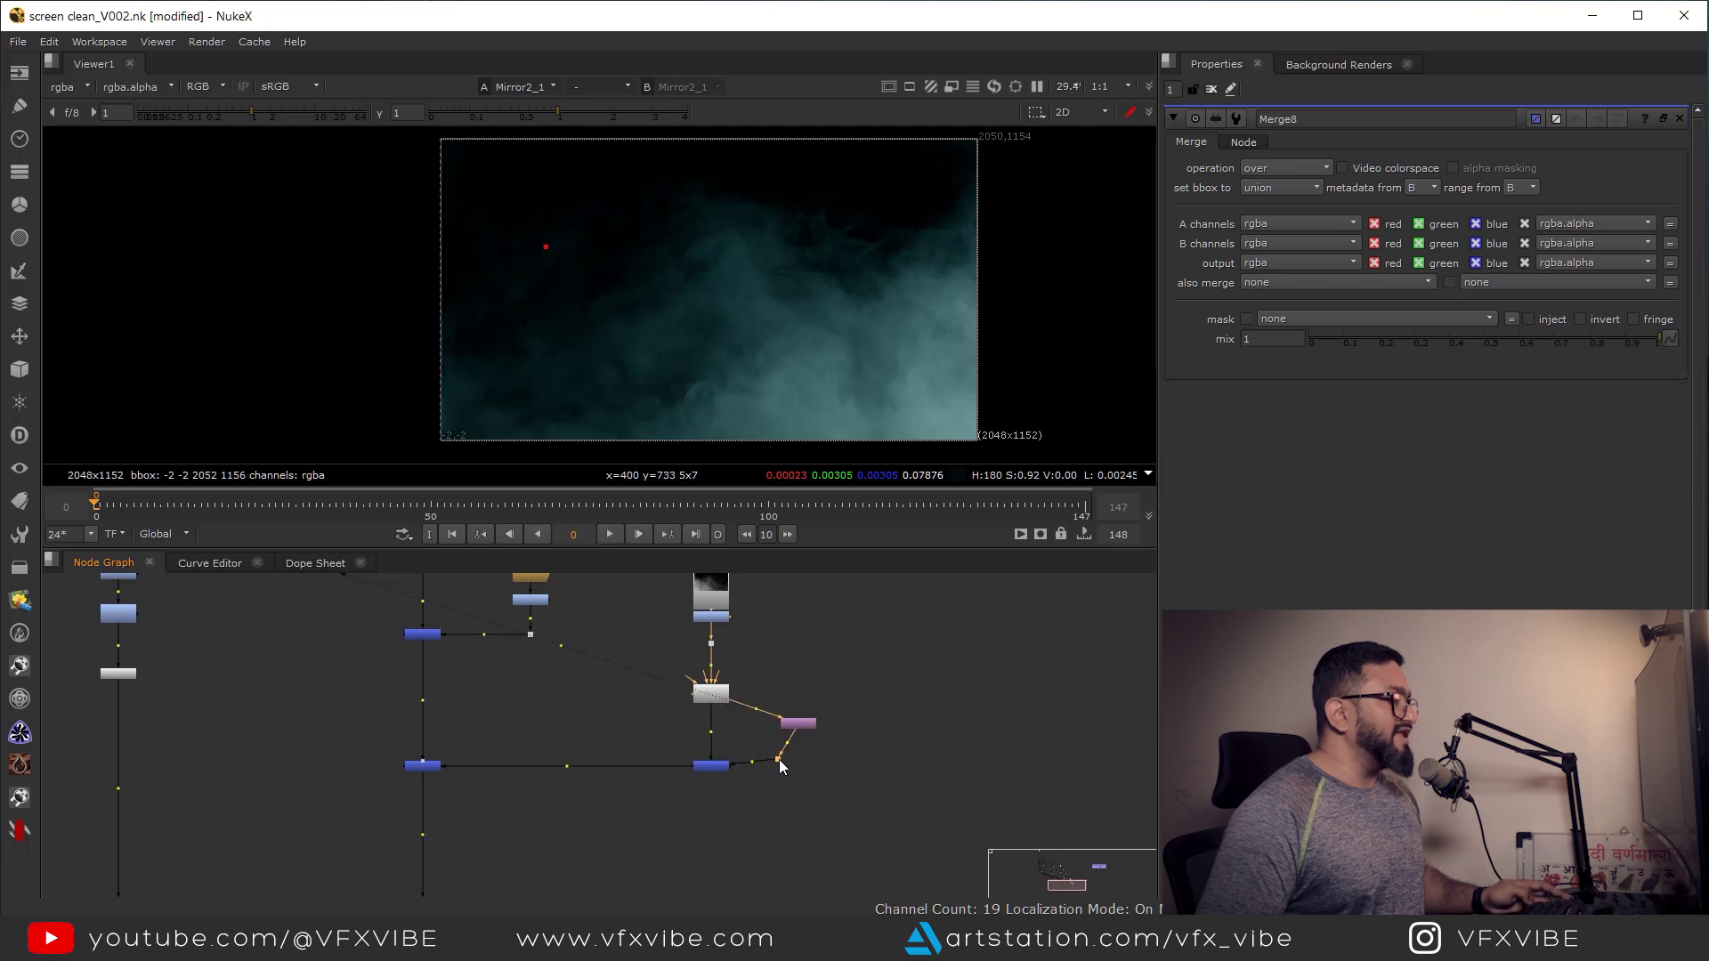
pyautogui.moveTo(795, 702); pyautogui.dragTo(793, 692)
pyautogui.click(711, 766)
pyautogui.press('1')
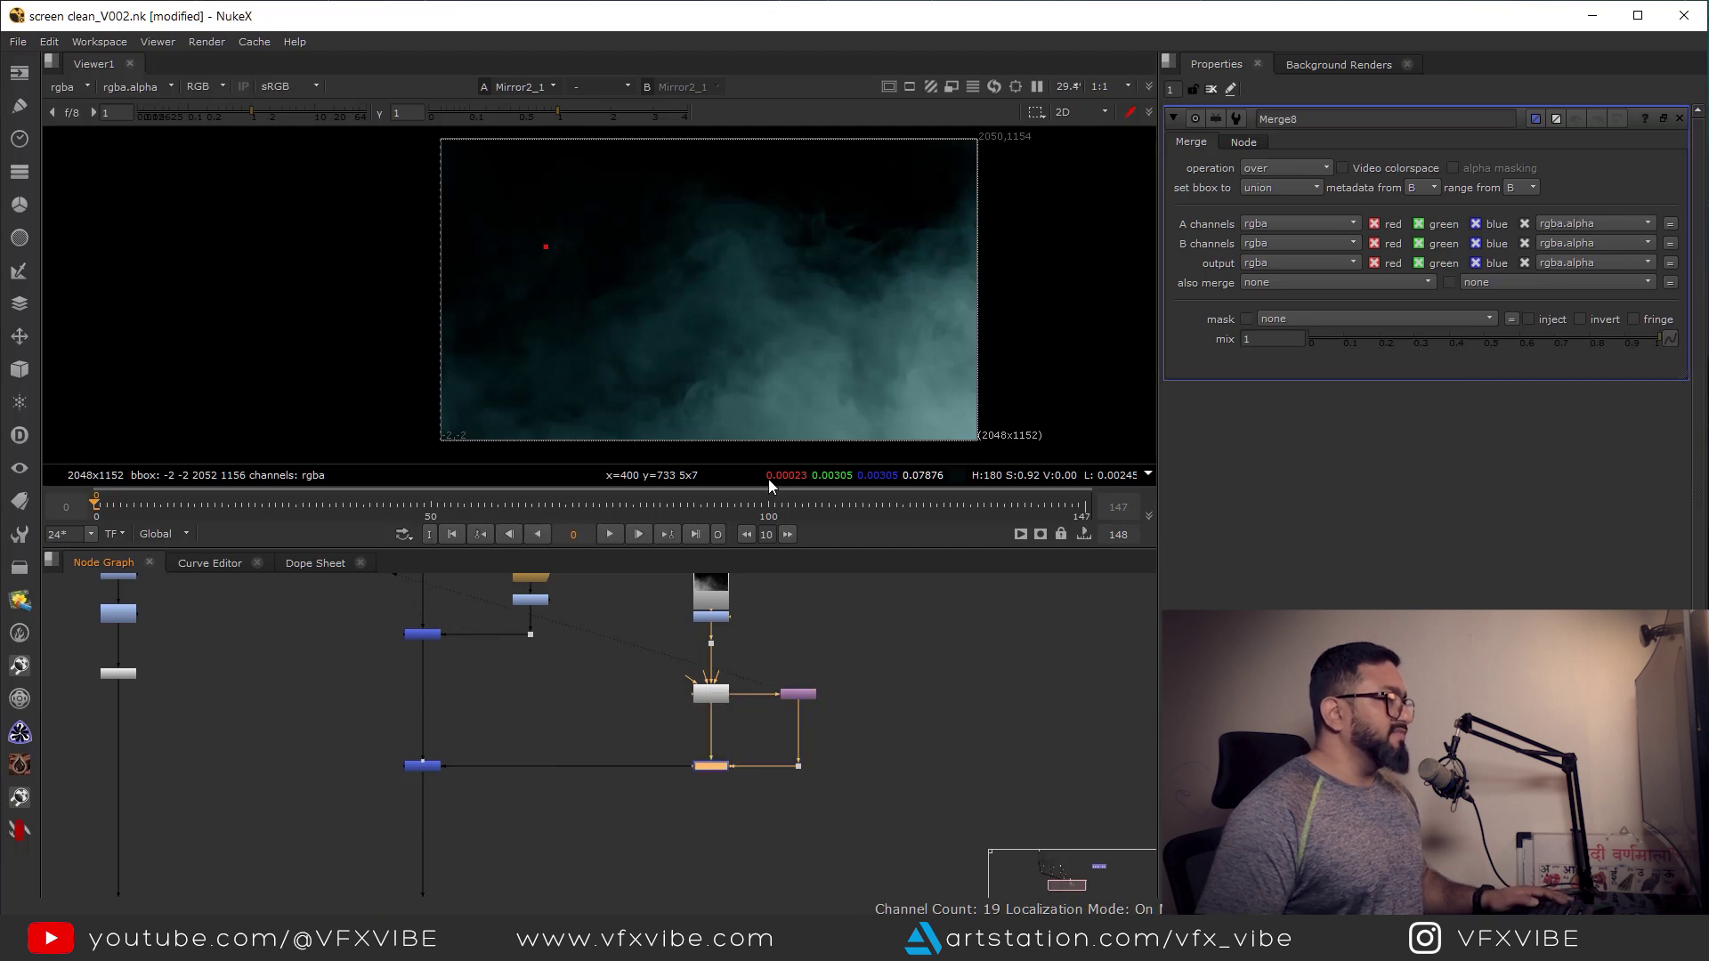
# - View the composite at Merge1 to check the doubled smoke behind the officer
pyautogui.scroll(-1, 712, 741)
pyautogui.moveTo(709, 741); pyautogui.dragTo(808, 587, button='middle')
pyautogui.scroll(3, 781, 749)
pyautogui.click(508, 769)
pyautogui.press('1')
pyautogui.scroll(-4, 835, 746)
pyautogui.scroll(1, 494, 719)
pyautogui.click(419, 740)
pyautogui.press('1')
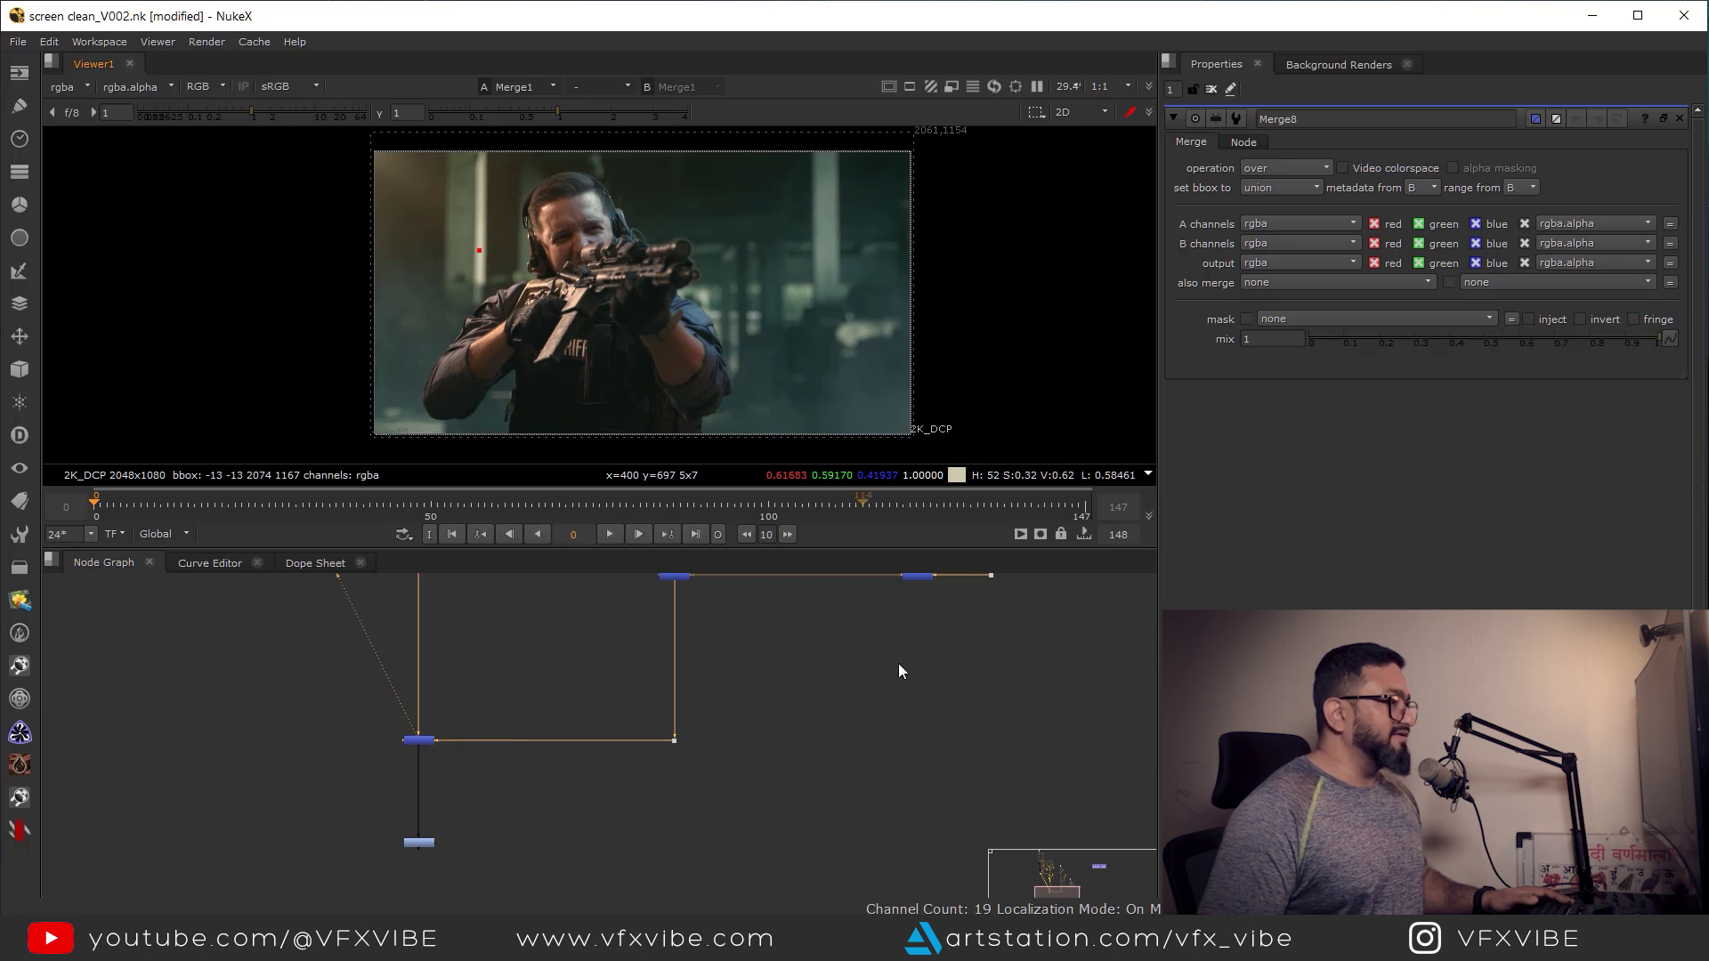
# - Insert a Transform below Mirror2_1, translate the mirrored smoke to x 212, y -60 and move its center to about 1782, 198
pyautogui.moveTo(899, 664); pyautogui.dragTo(780, 862, button='middle')
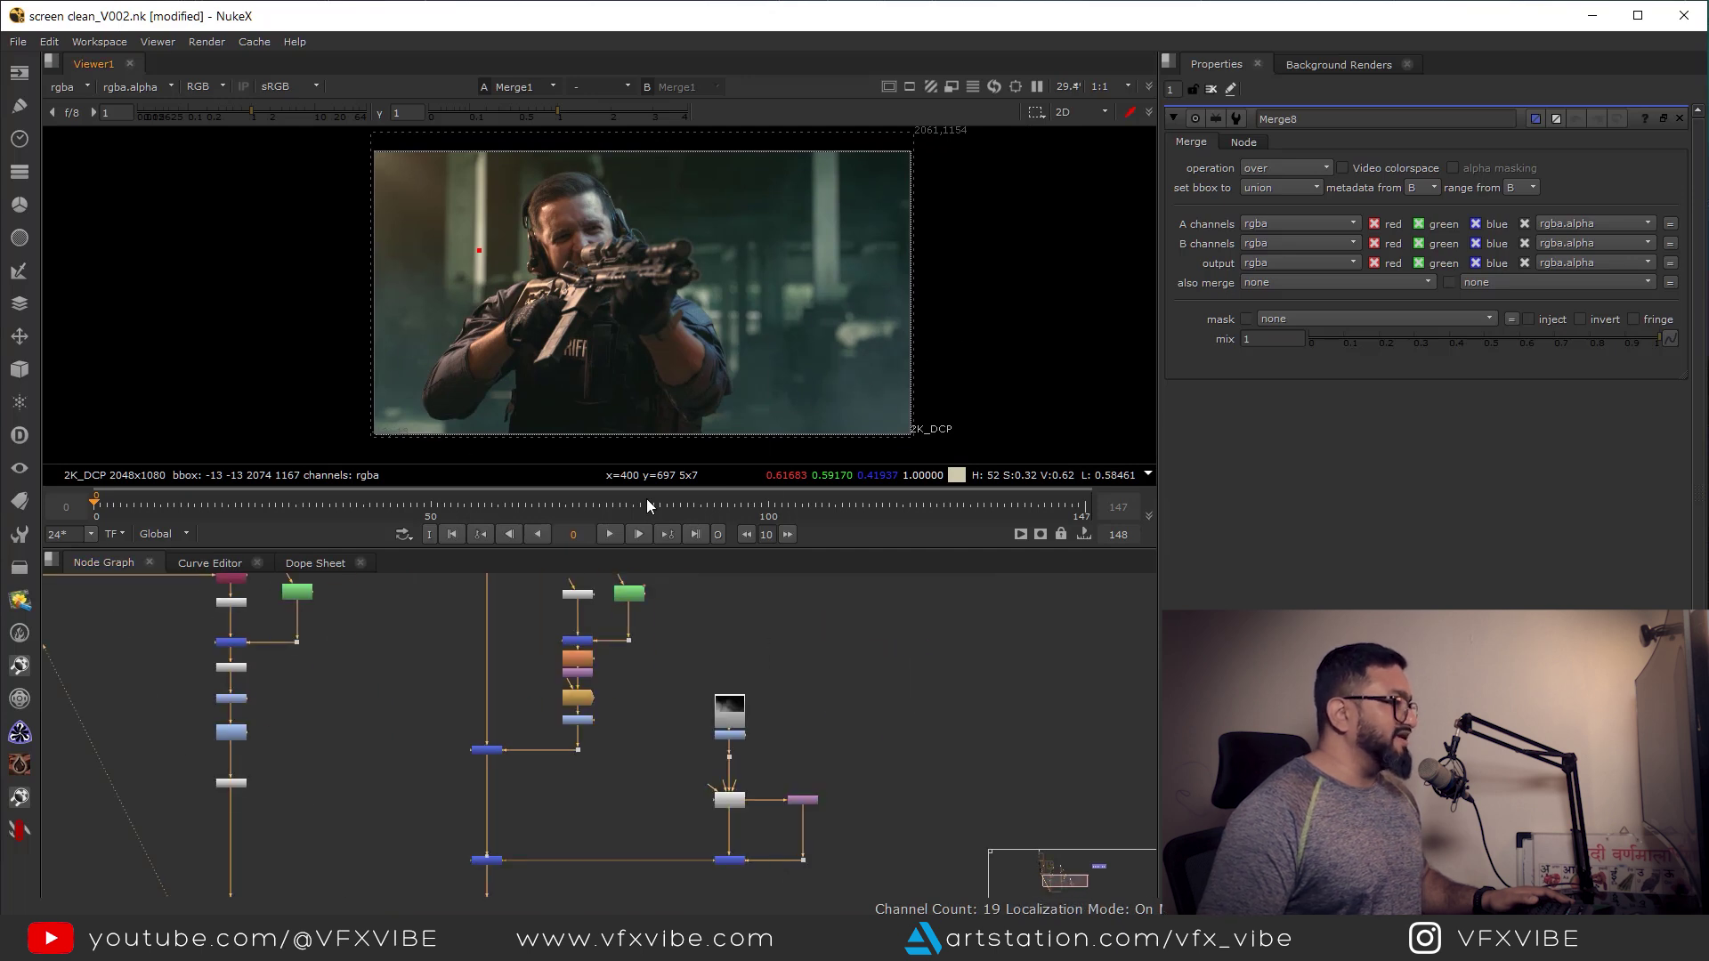
pyautogui.scroll(6, 779, 686)
pyautogui.scroll(-2, 785, 657)
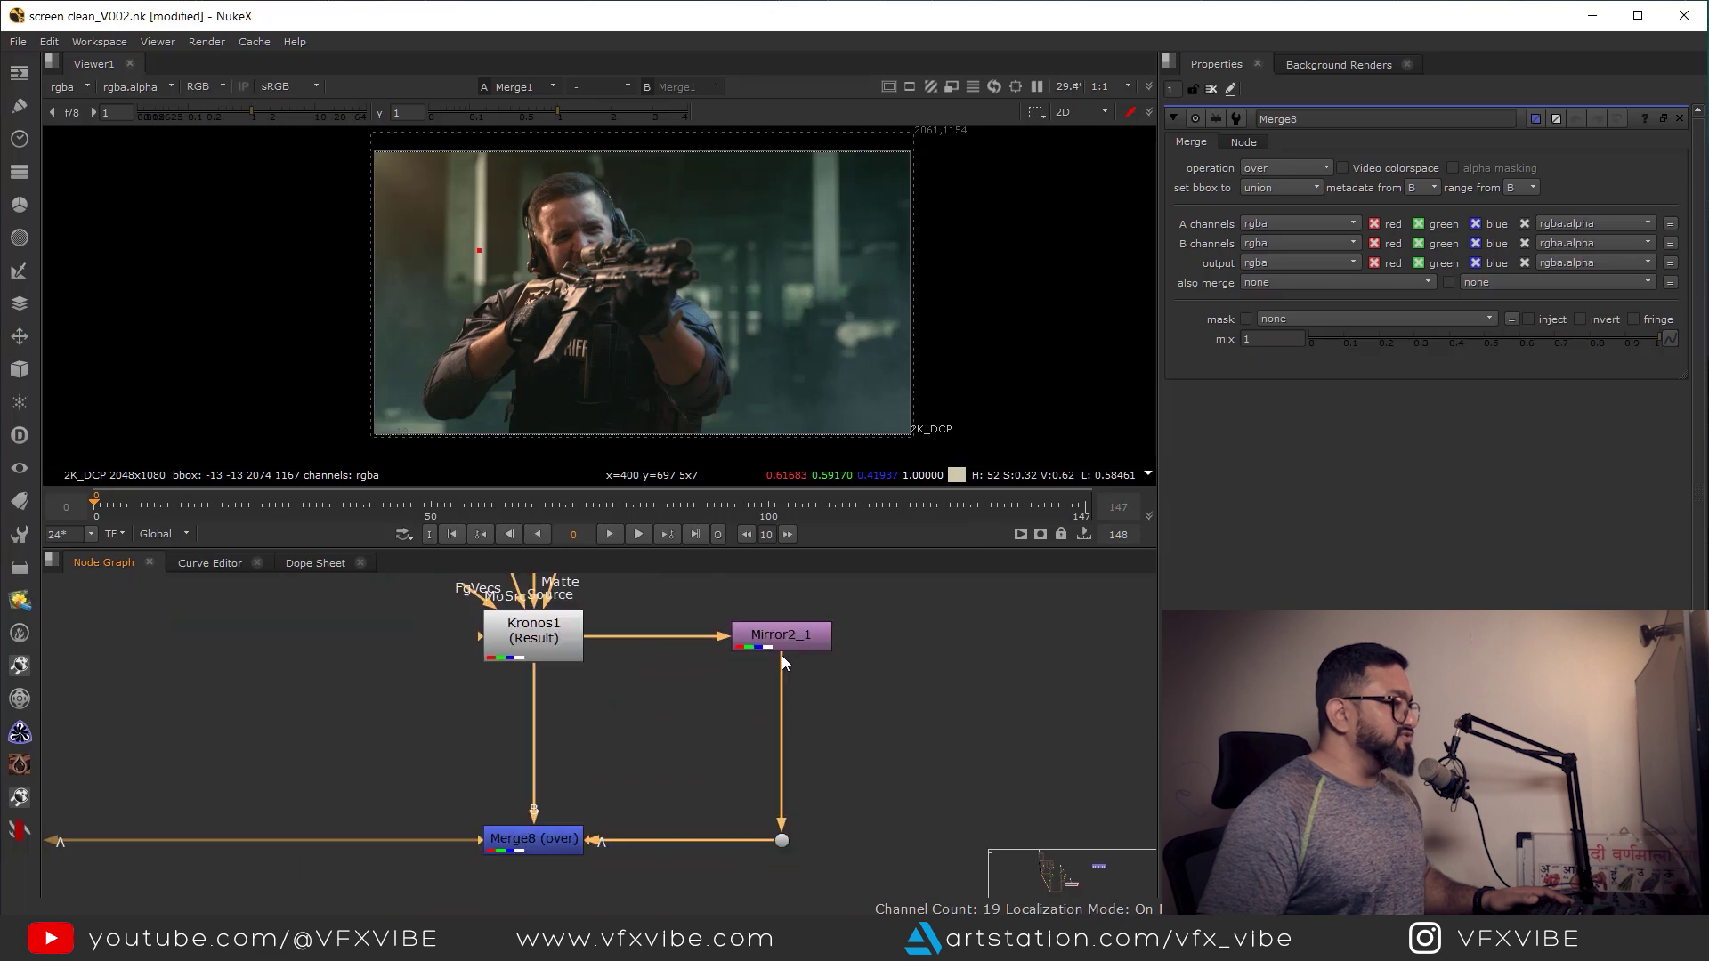
pyautogui.click(790, 642)
pyautogui.press('t')
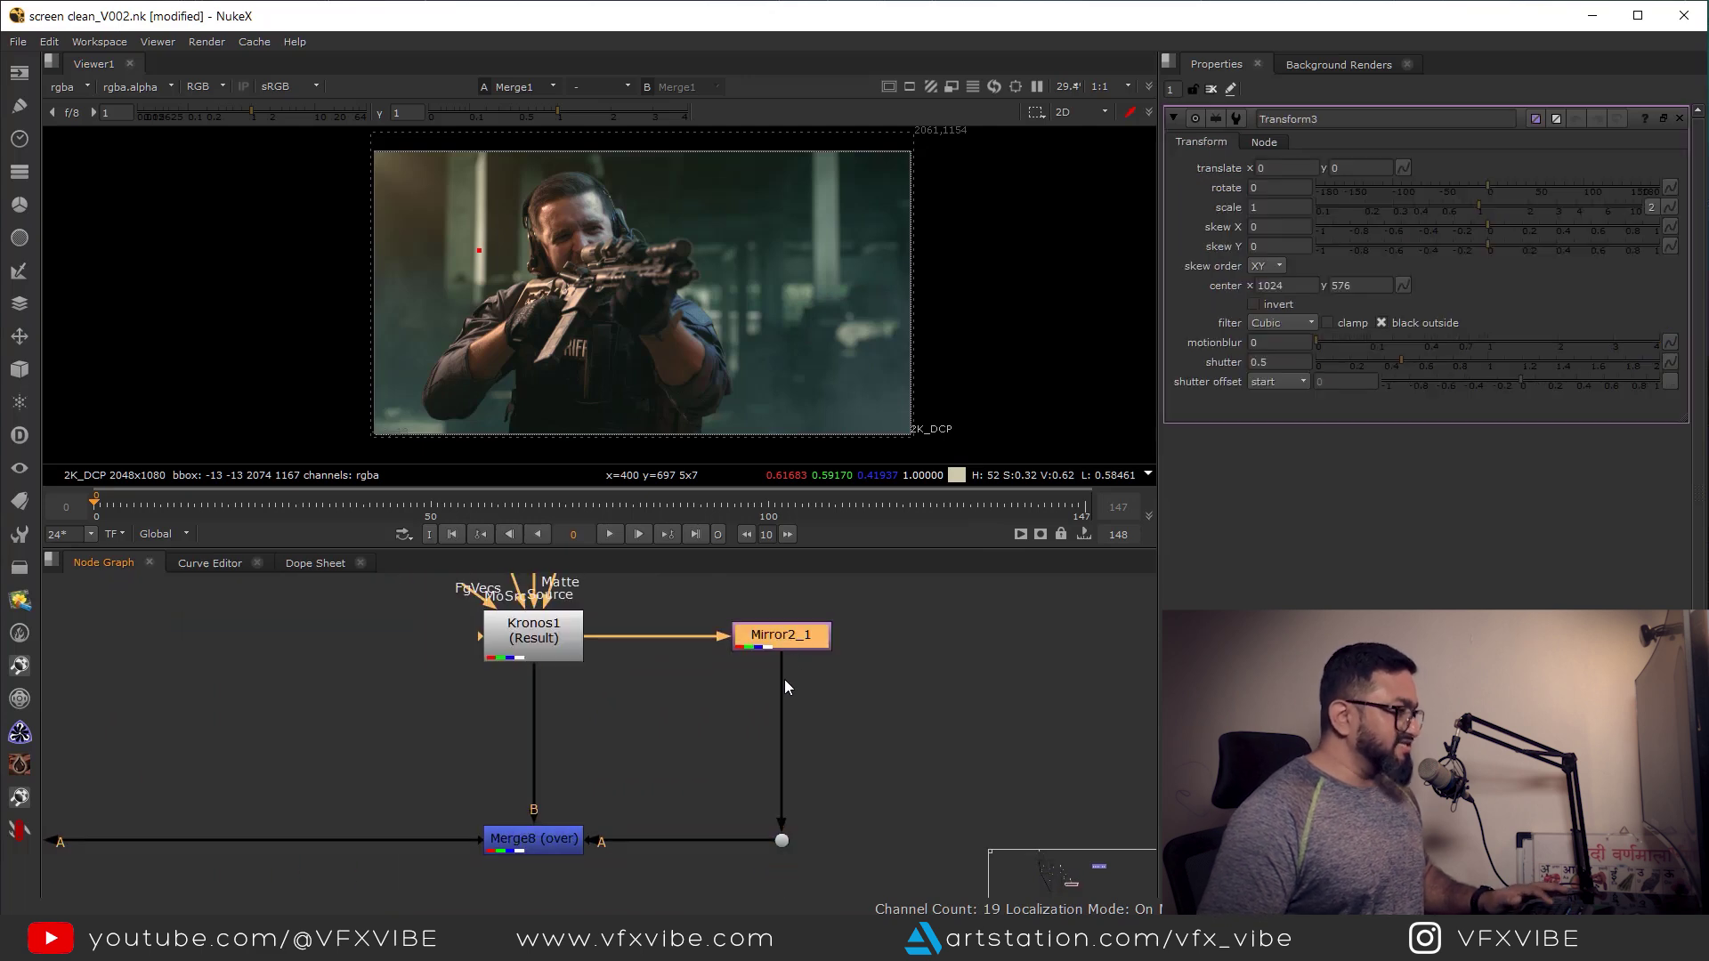
pyautogui.moveTo(784, 678); pyautogui.dragTo(782, 703)
pyautogui.keyDown('ctrl'); pyautogui.moveTo(642, 281); pyautogui.dragTo(895, 397); pyautogui.keyUp('ctrl')
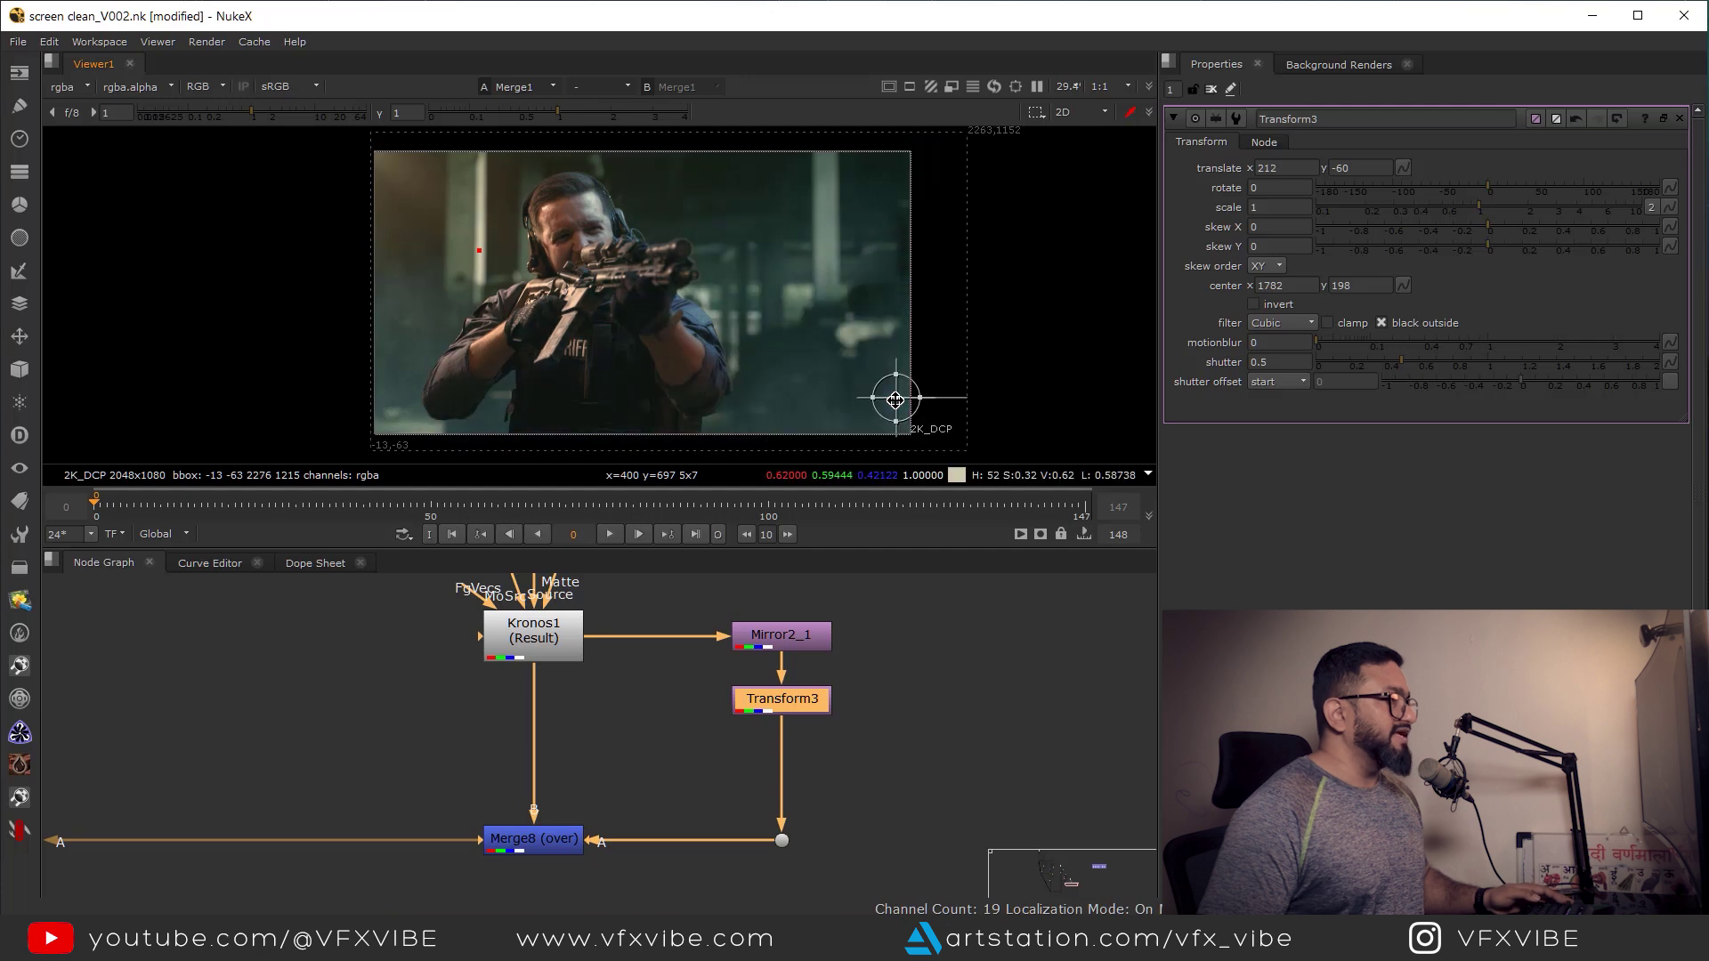
# - Close all open node properties and review the composite with the offset mirrored smoke
pyautogui.scroll(-1, 796, 823)
pyautogui.scroll(-2, 792, 814)
pyautogui.moveTo(793, 813); pyautogui.dragTo(1013, 691, button='middle')
pyautogui.click(382, 702)
pyautogui.press('1')
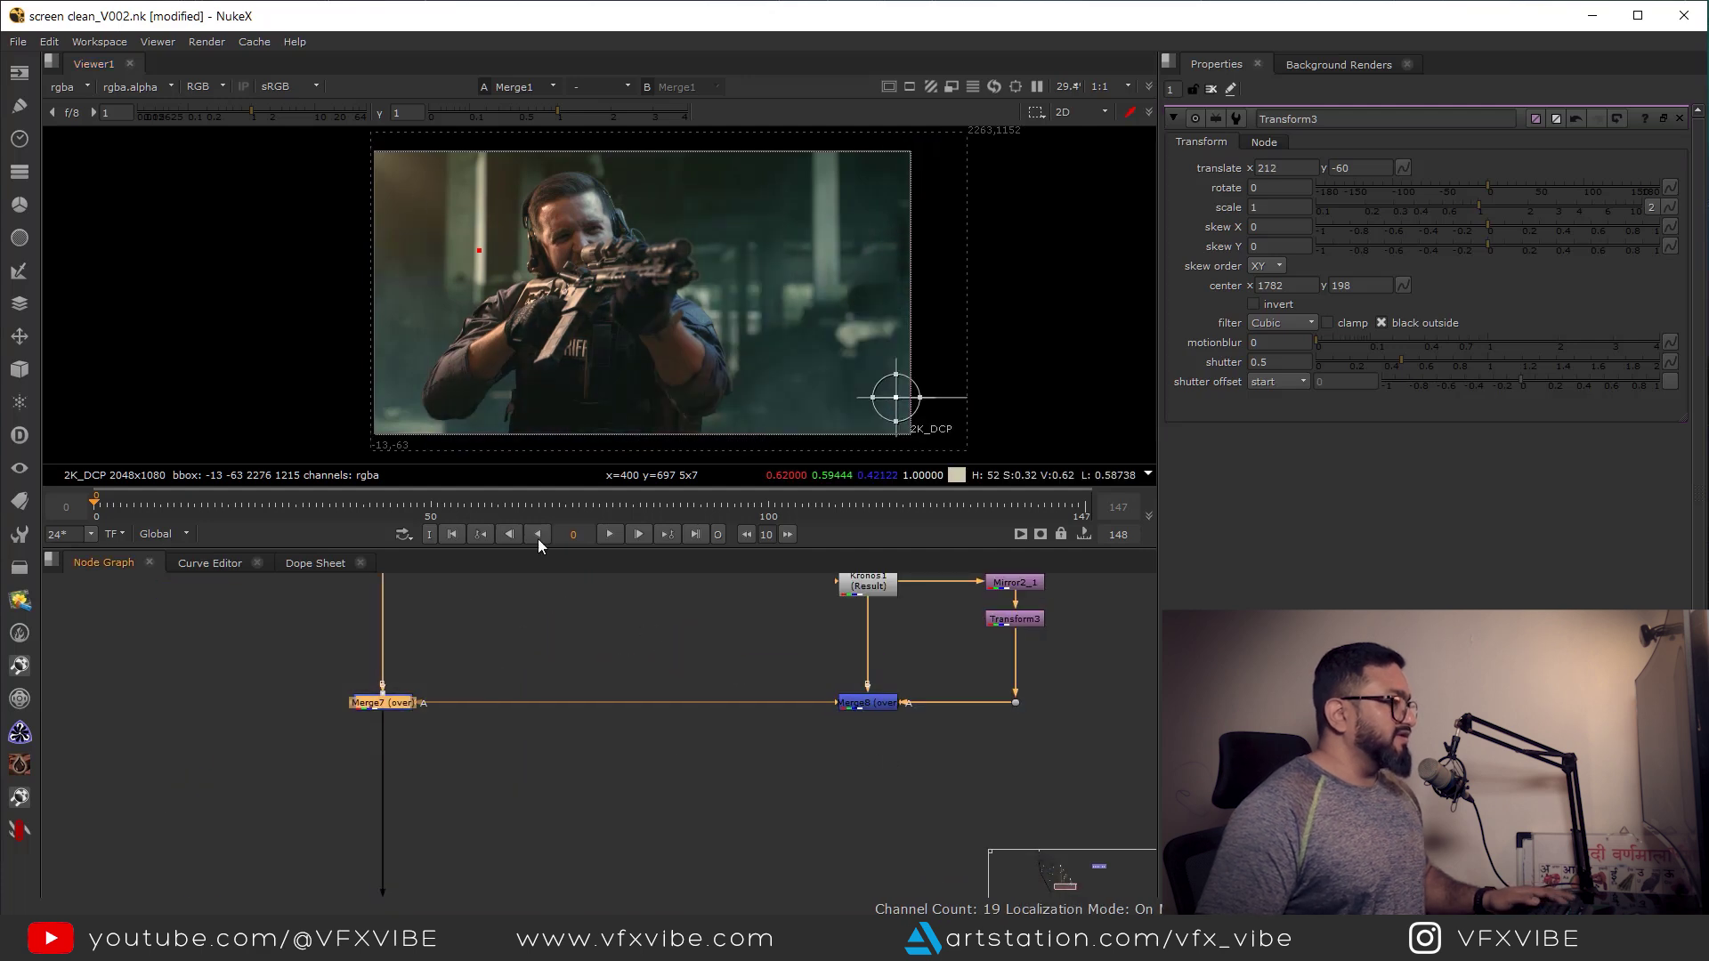
pyautogui.click(1214, 89)
pyautogui.scroll(-5, 636, 749)
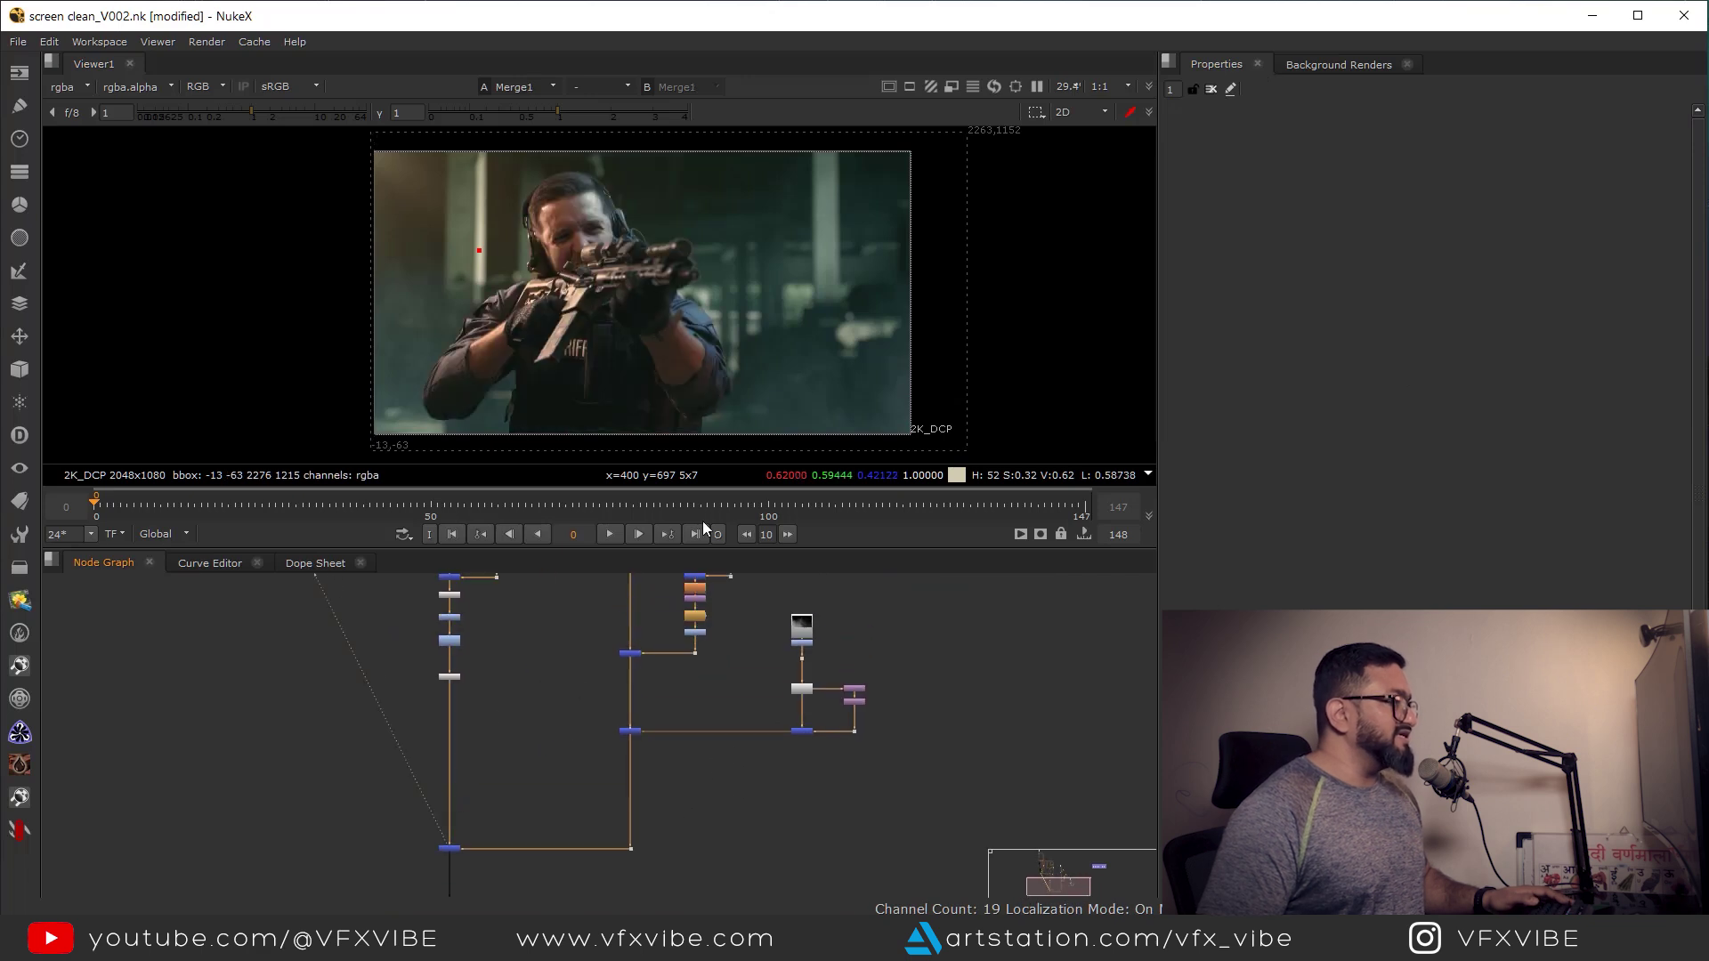
pyautogui.scroll(-4, 686, 757)
pyautogui.moveTo(634, 696); pyautogui.dragTo(703, 824)
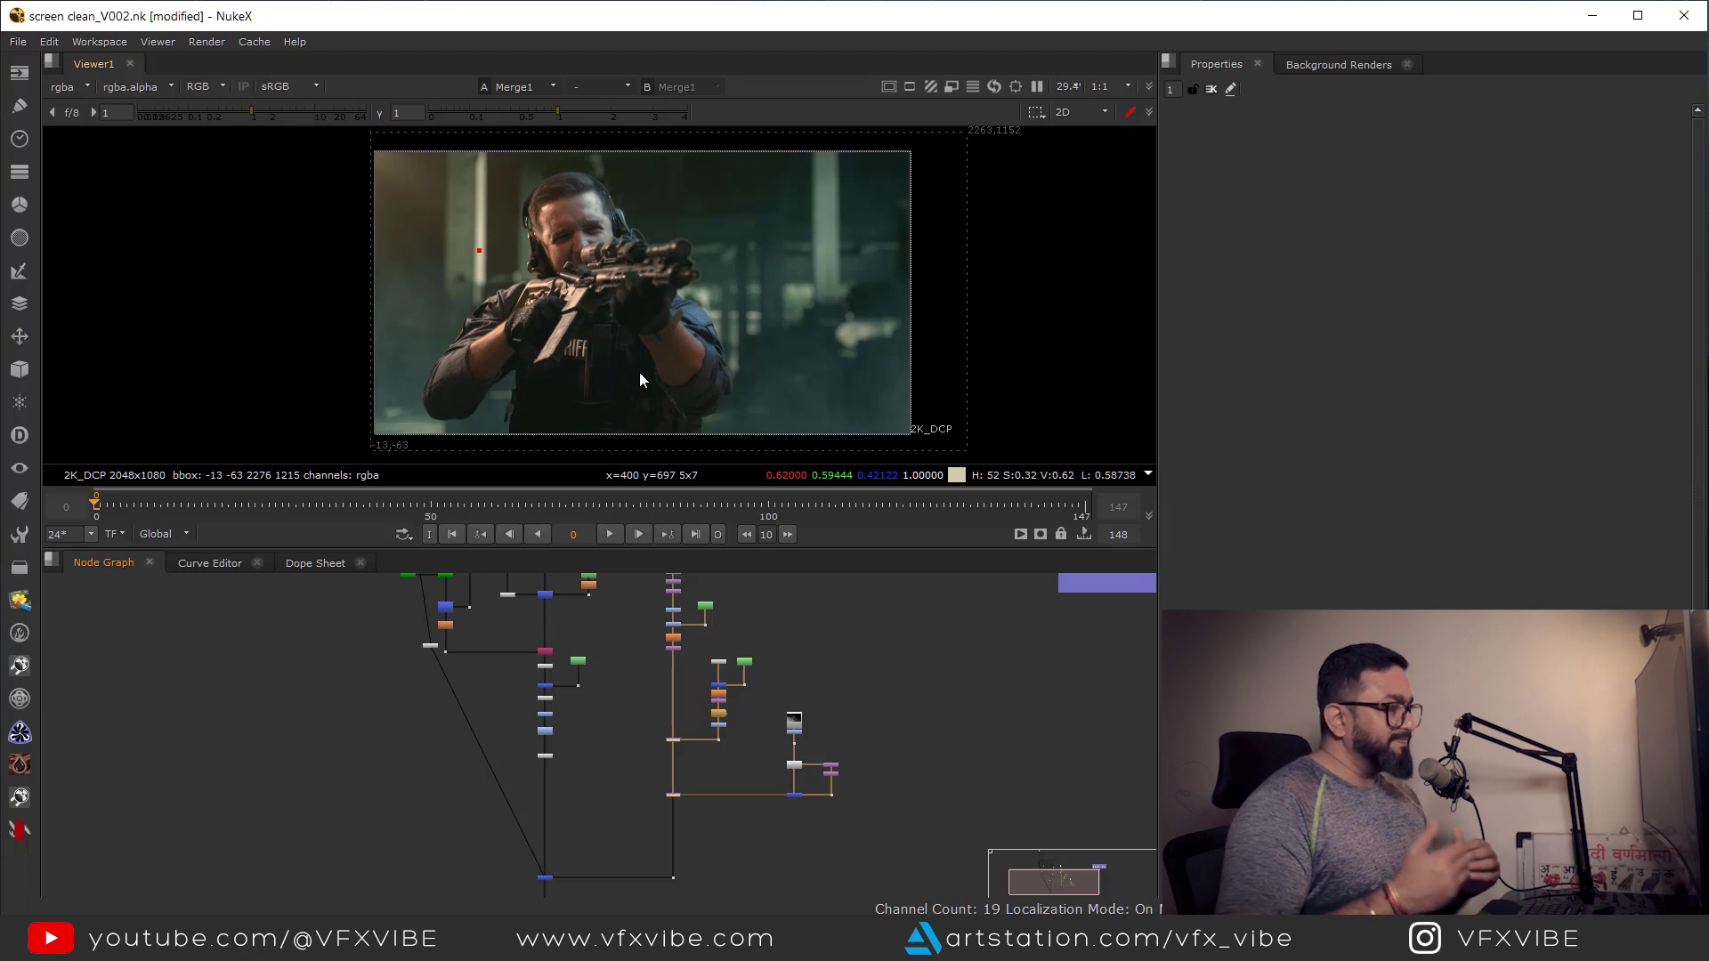
pyautogui.moveTo(748, 216); pyautogui.dragTo(770, 241, button='middle')
pyautogui.moveTo(741, 301); pyautogui.dragTo(746, 223, button='middle')
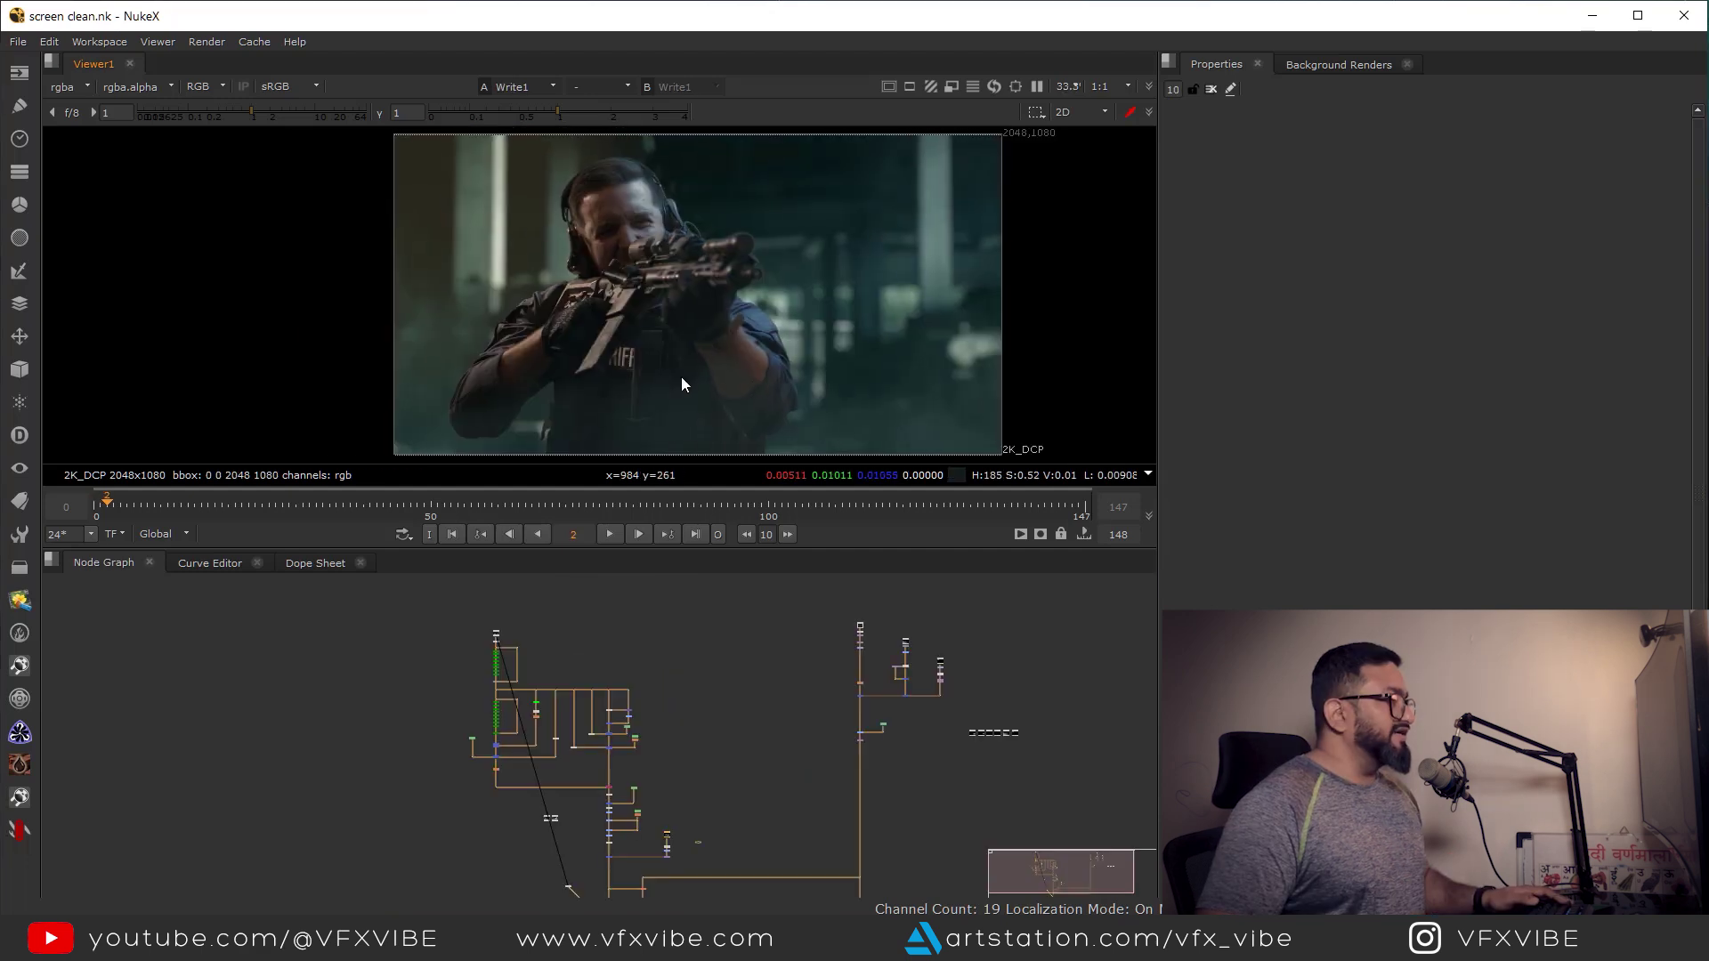
# - Compare the officer with and without foreground smoke at Merge10 and Premult2 in the finished script
pyautogui.moveTo(673, 312); pyautogui.dragTo(697, 334, button='middle')
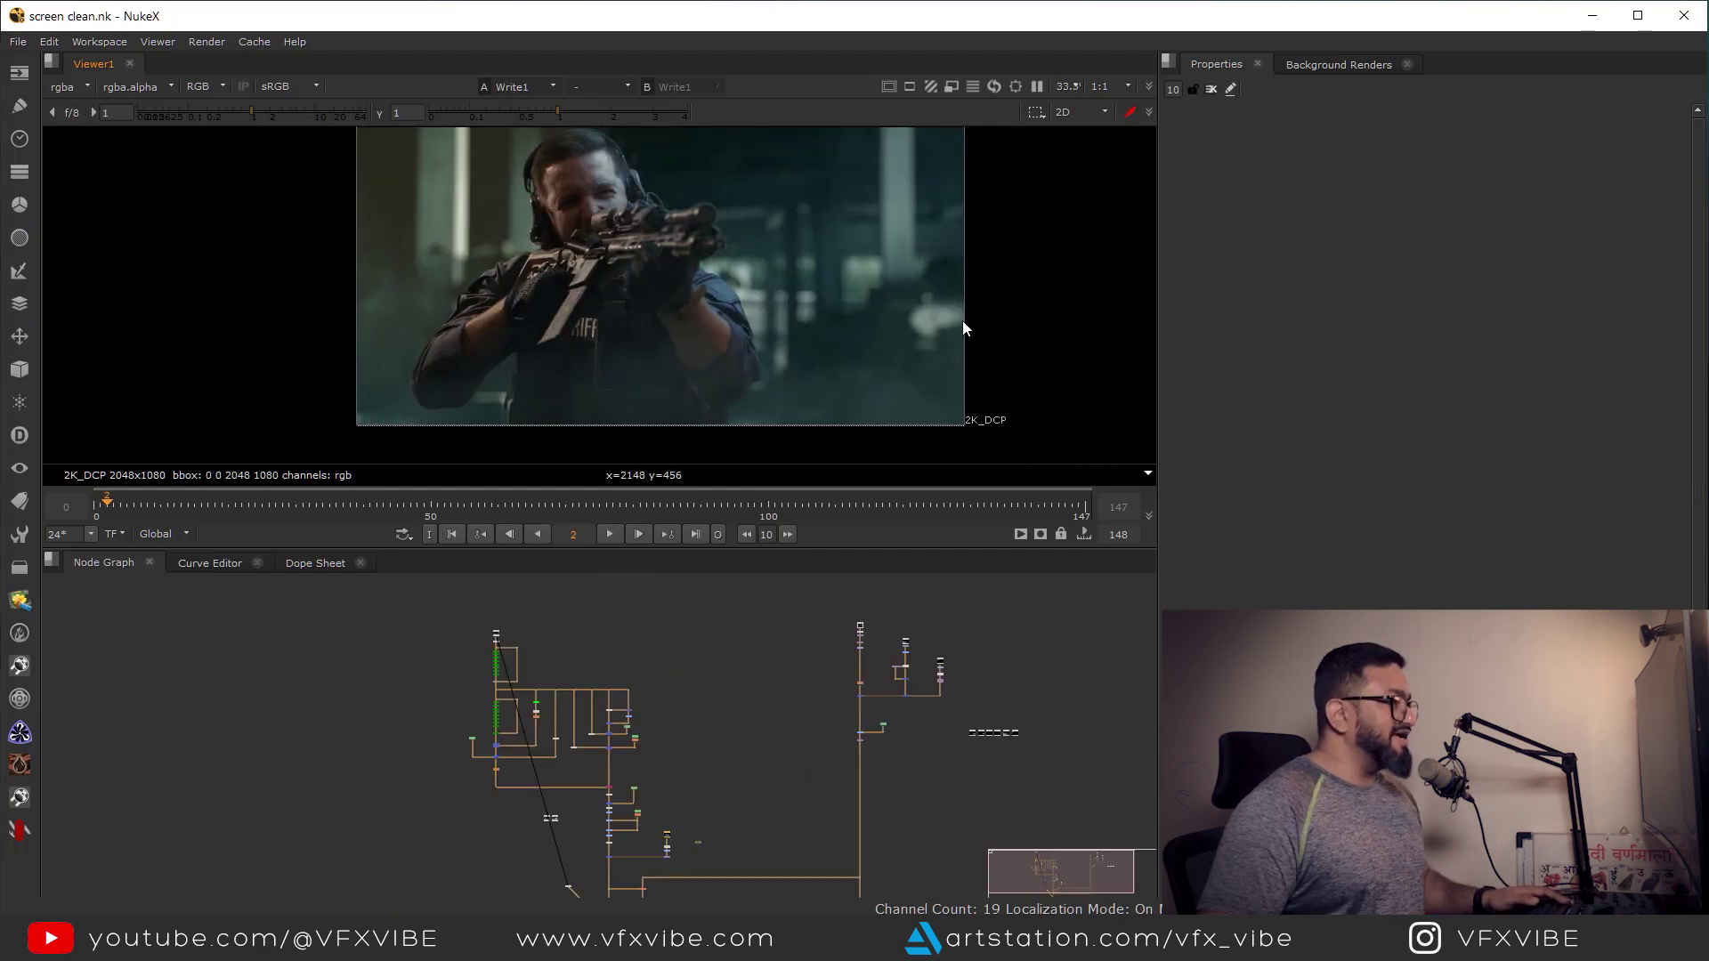
pyautogui.scroll(10, 591, 696)
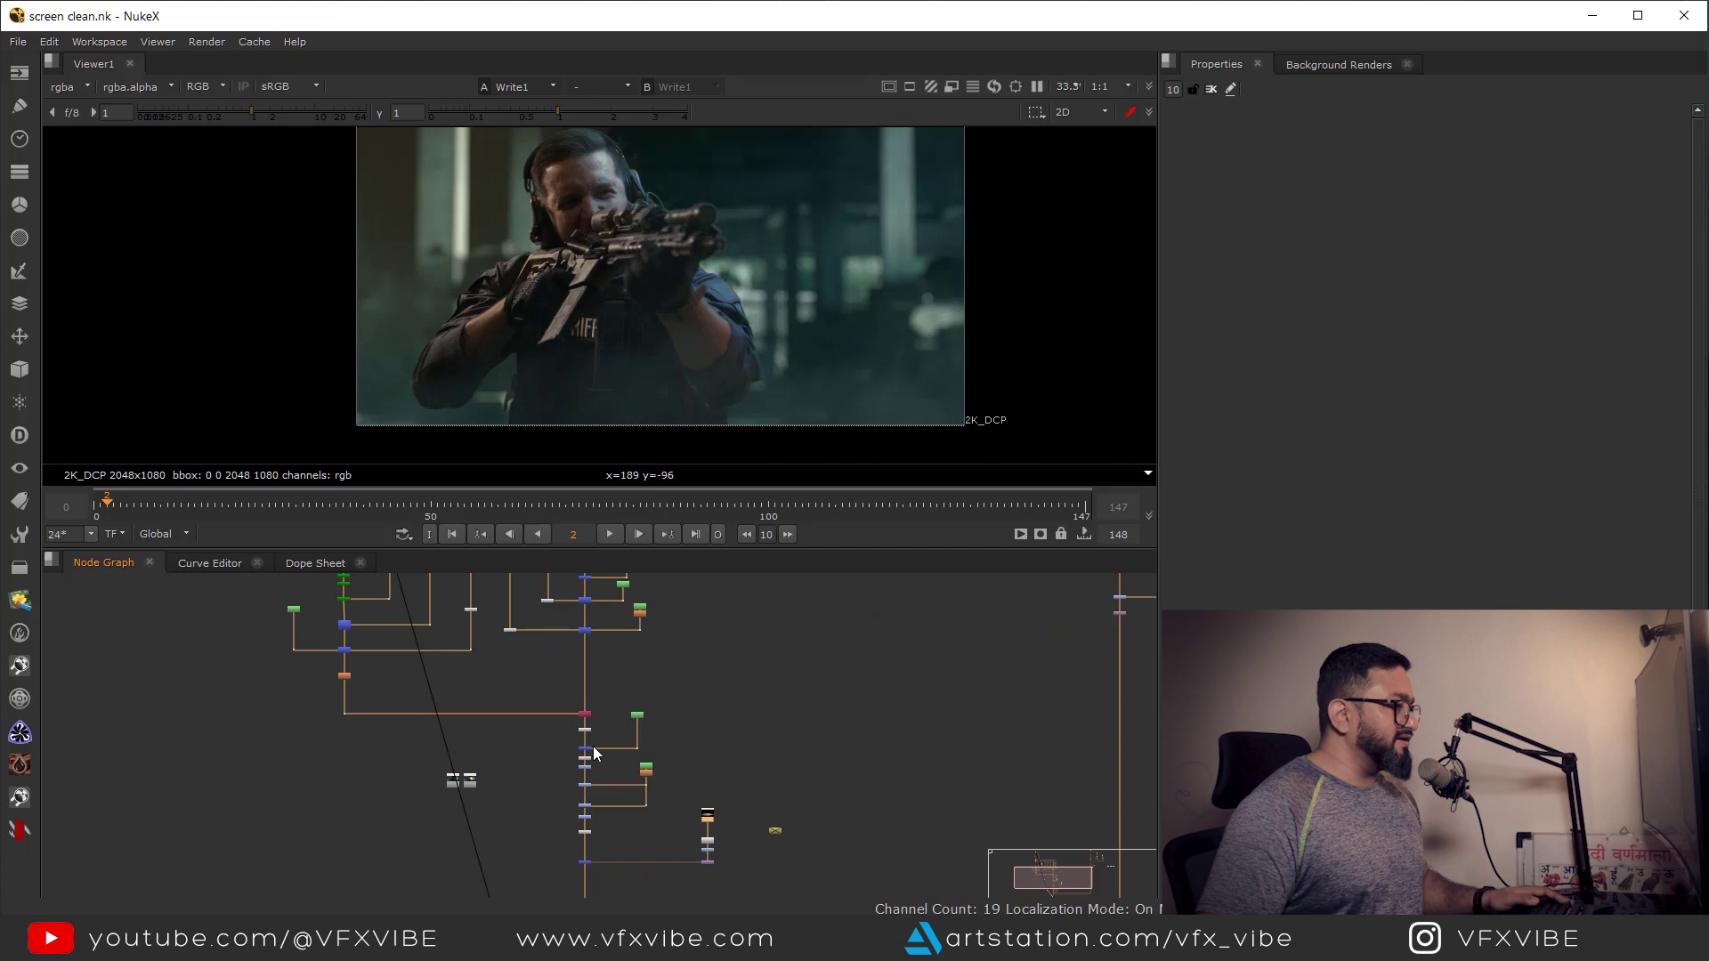
pyautogui.press('1')
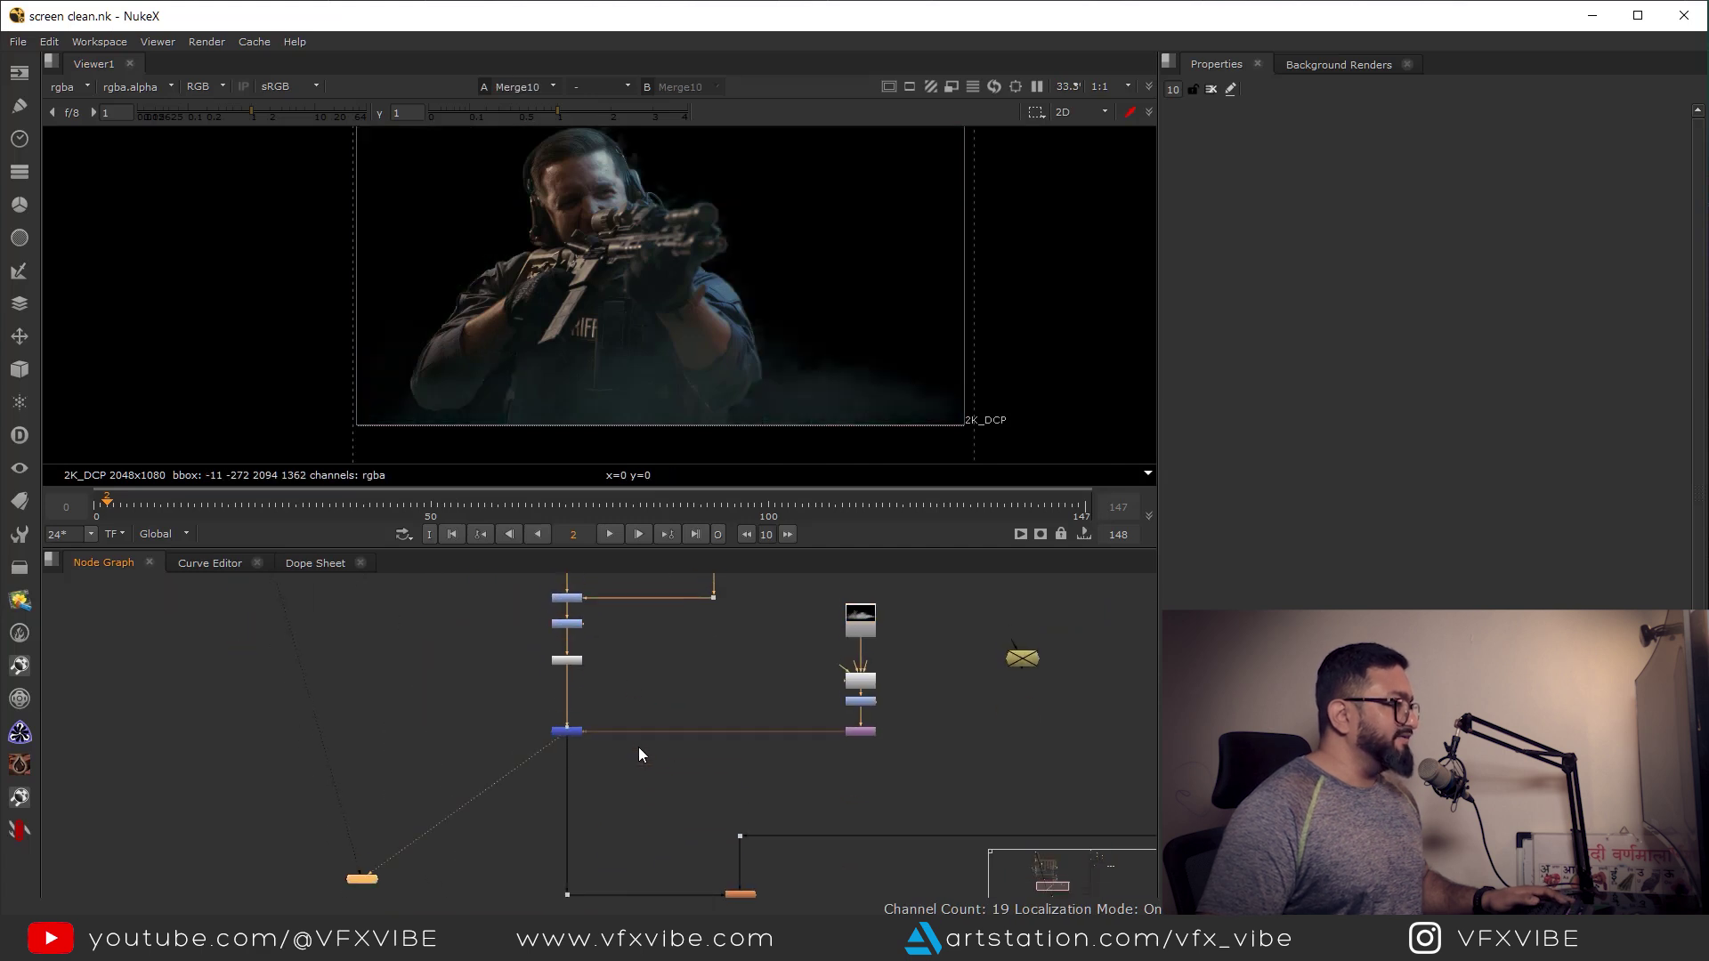
pyautogui.scroll(4, 585, 660)
pyautogui.press('1')
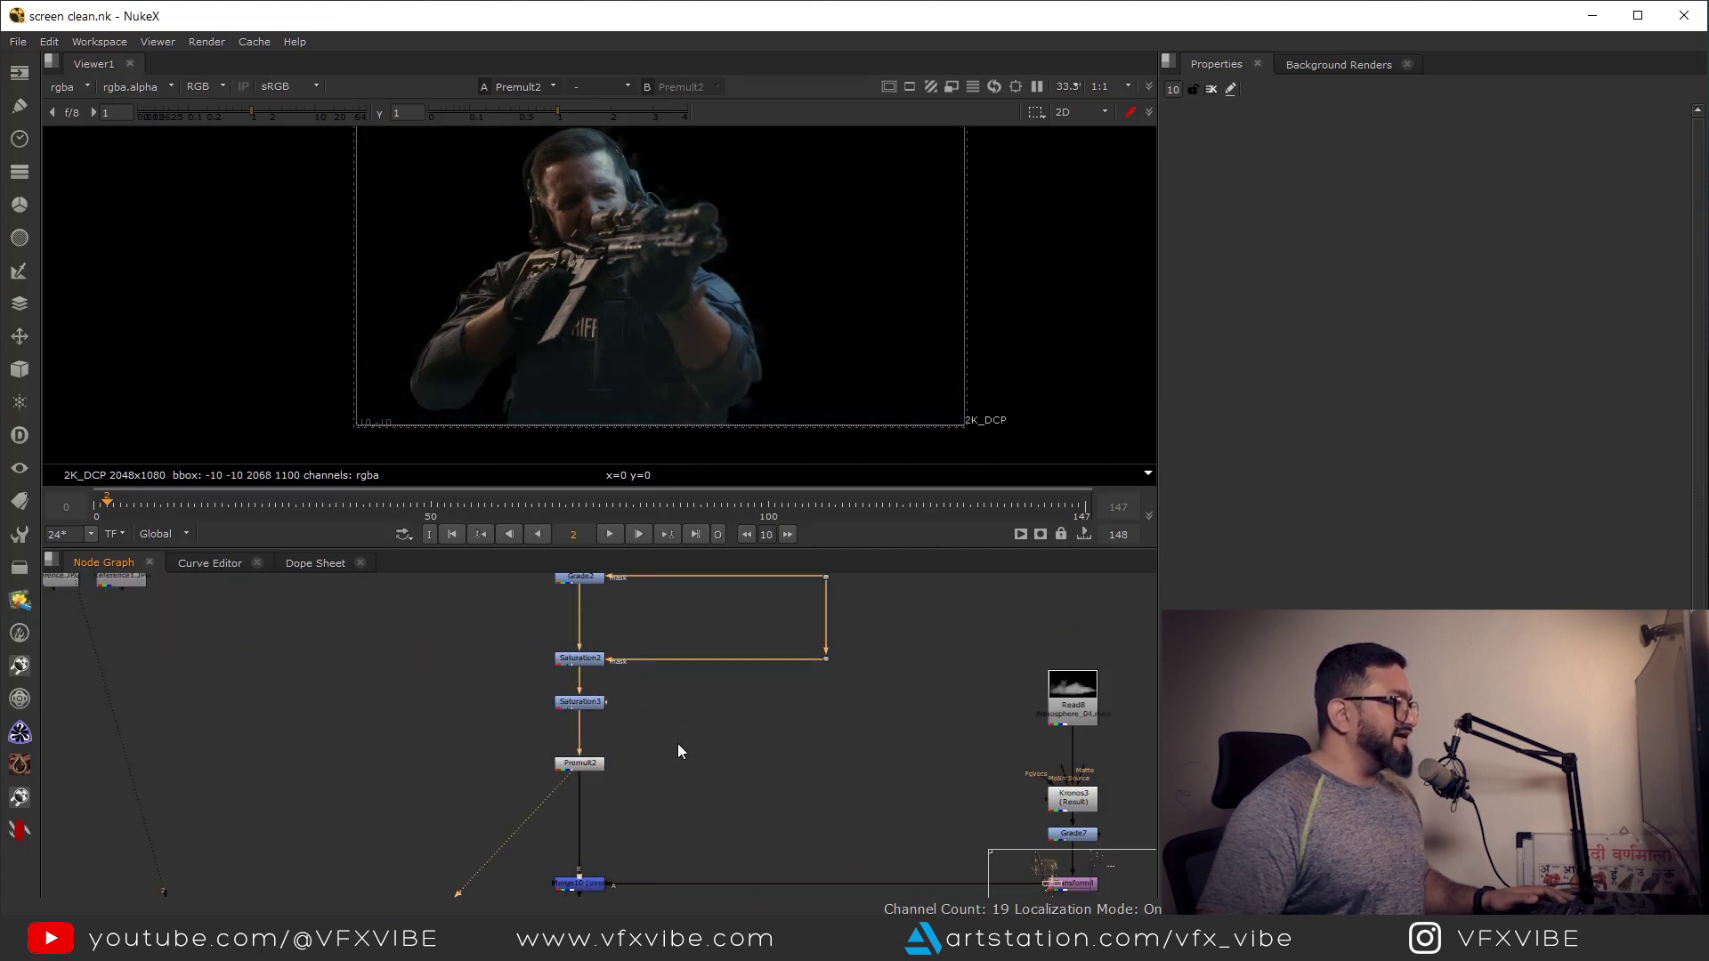
# - Disable the foreground and background smoke merges and view the composite at Write1 without smoke
pyautogui.scroll(-4, 539, 677)
pyautogui.scroll(3, 583, 782)
pyautogui.moveTo(614, 722); pyautogui.dragTo(494, 803)
pyautogui.scroll(-6, 647, 755)
pyautogui.moveTo(915, 732); pyautogui.dragTo(734, 810, button='middle')
pyautogui.scroll(1, 734, 810)
pyautogui.moveTo(716, 660); pyautogui.dragTo(682, 756, button='middle')
pyautogui.scroll(5, 682, 757)
pyautogui.scroll(2, 683, 764)
pyautogui.moveTo(675, 753); pyautogui.dragTo(777, 673)
pyautogui.scroll(-3, 749, 779)
pyautogui.scroll(-3, 655, 808)
pyautogui.moveTo(569, 854); pyautogui.dragTo(926, 570, button='middle')
pyautogui.scroll(1, 660, 761)
pyautogui.moveTo(646, 759); pyautogui.dragTo(276, 855, button='middle')
pyautogui.press('1')
pyautogui.moveTo(997, 581); pyautogui.dragTo(731, 807, button='middle')
pyautogui.scroll(8, 644, 772)
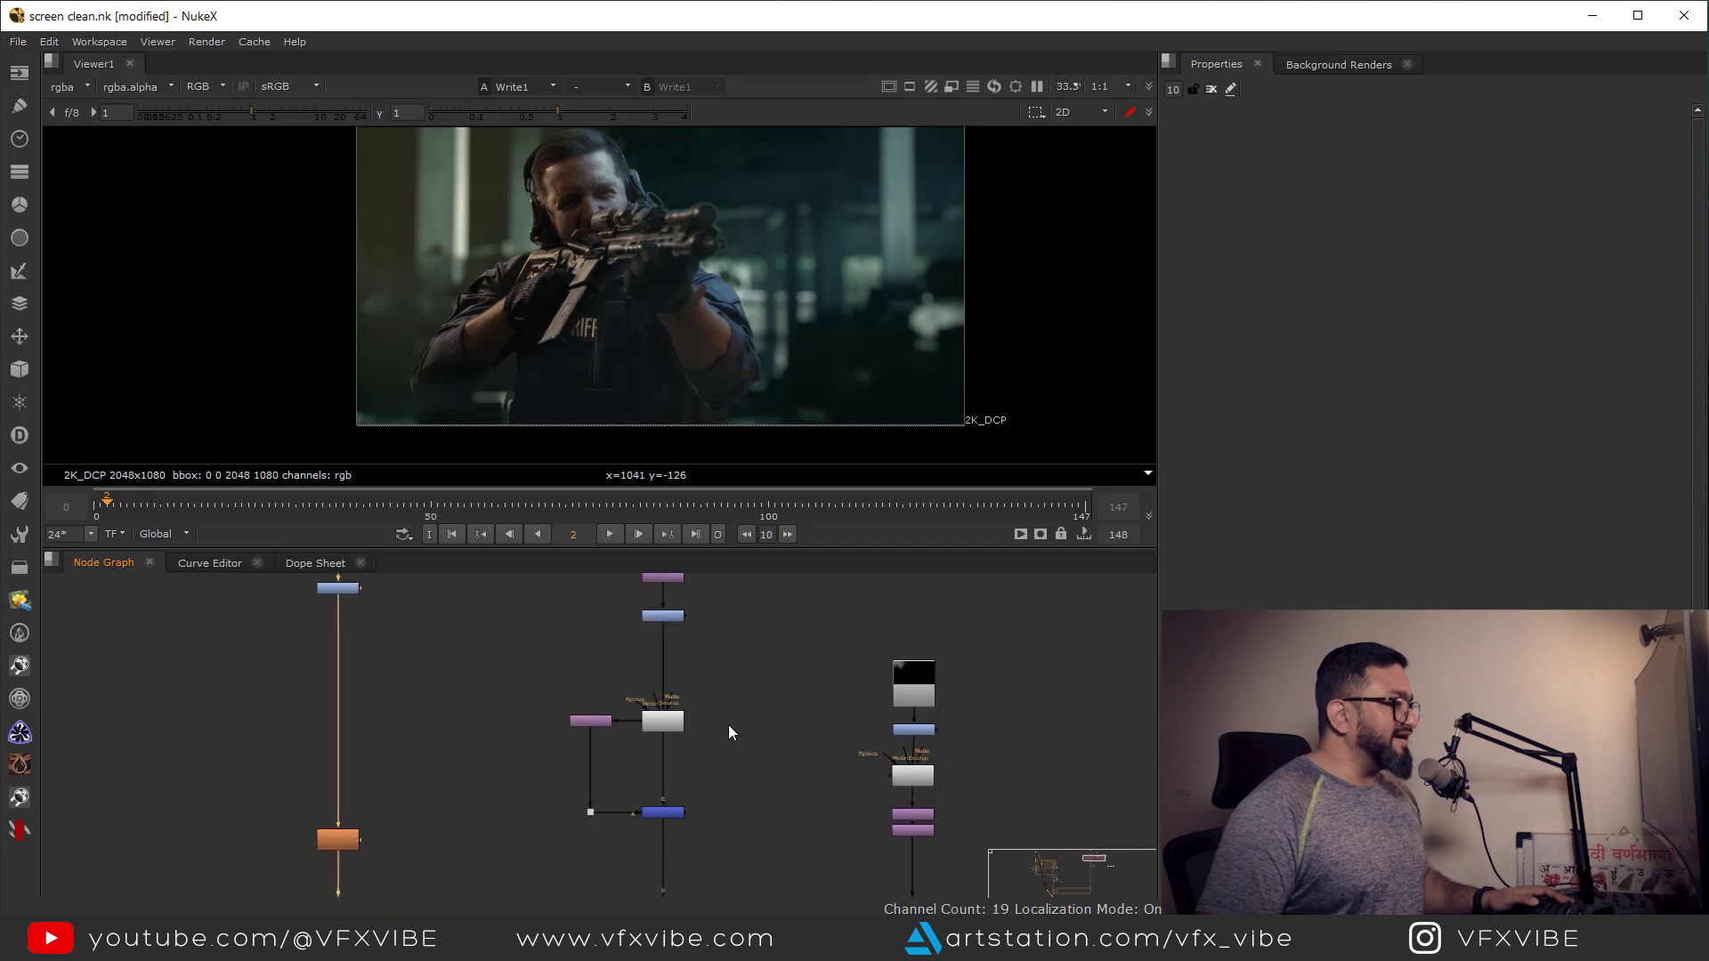
# - Examine the layered background smoke at its two stacked merges, ending at Merge8
pyautogui.moveTo(653, 824); pyautogui.dragTo(794, 667, button='middle')
pyautogui.scroll(-3, 794, 667)
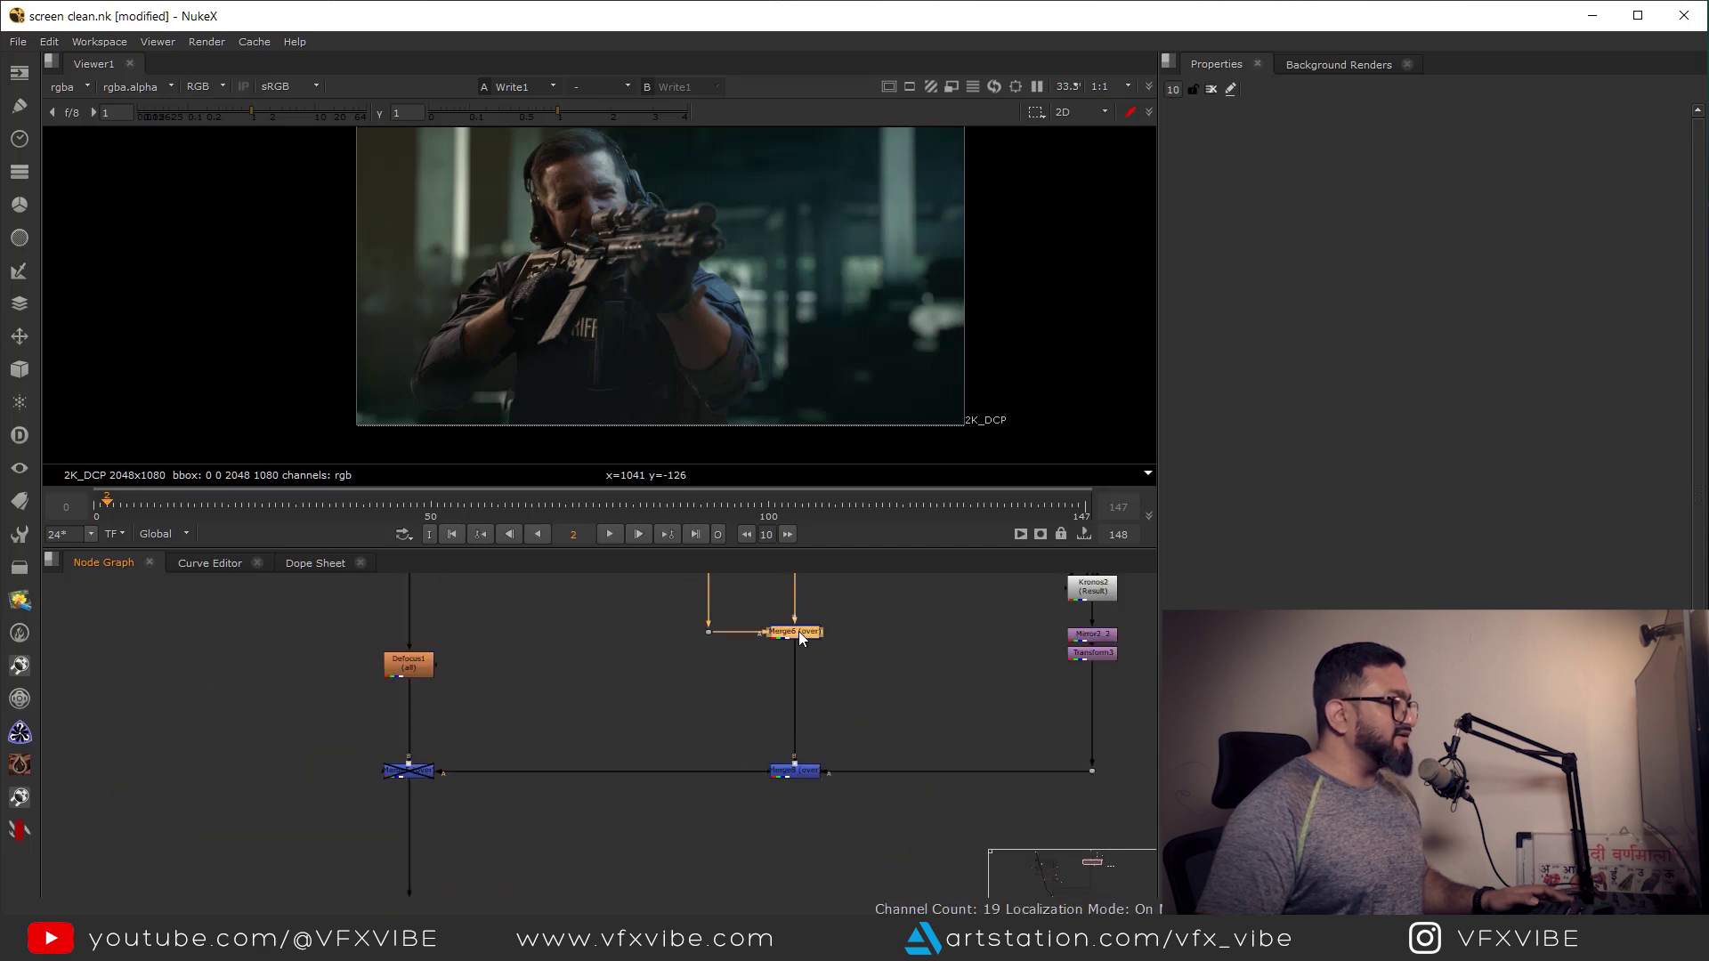
pyautogui.press('1')
pyautogui.moveTo(815, 767); pyautogui.dragTo(693, 794, button='middle')
pyautogui.moveTo(775, 745); pyautogui.dragTo(598, 861)
pyautogui.press('1')
pyautogui.moveTo(759, 253); pyautogui.dragTo(680, 398, button='middle')
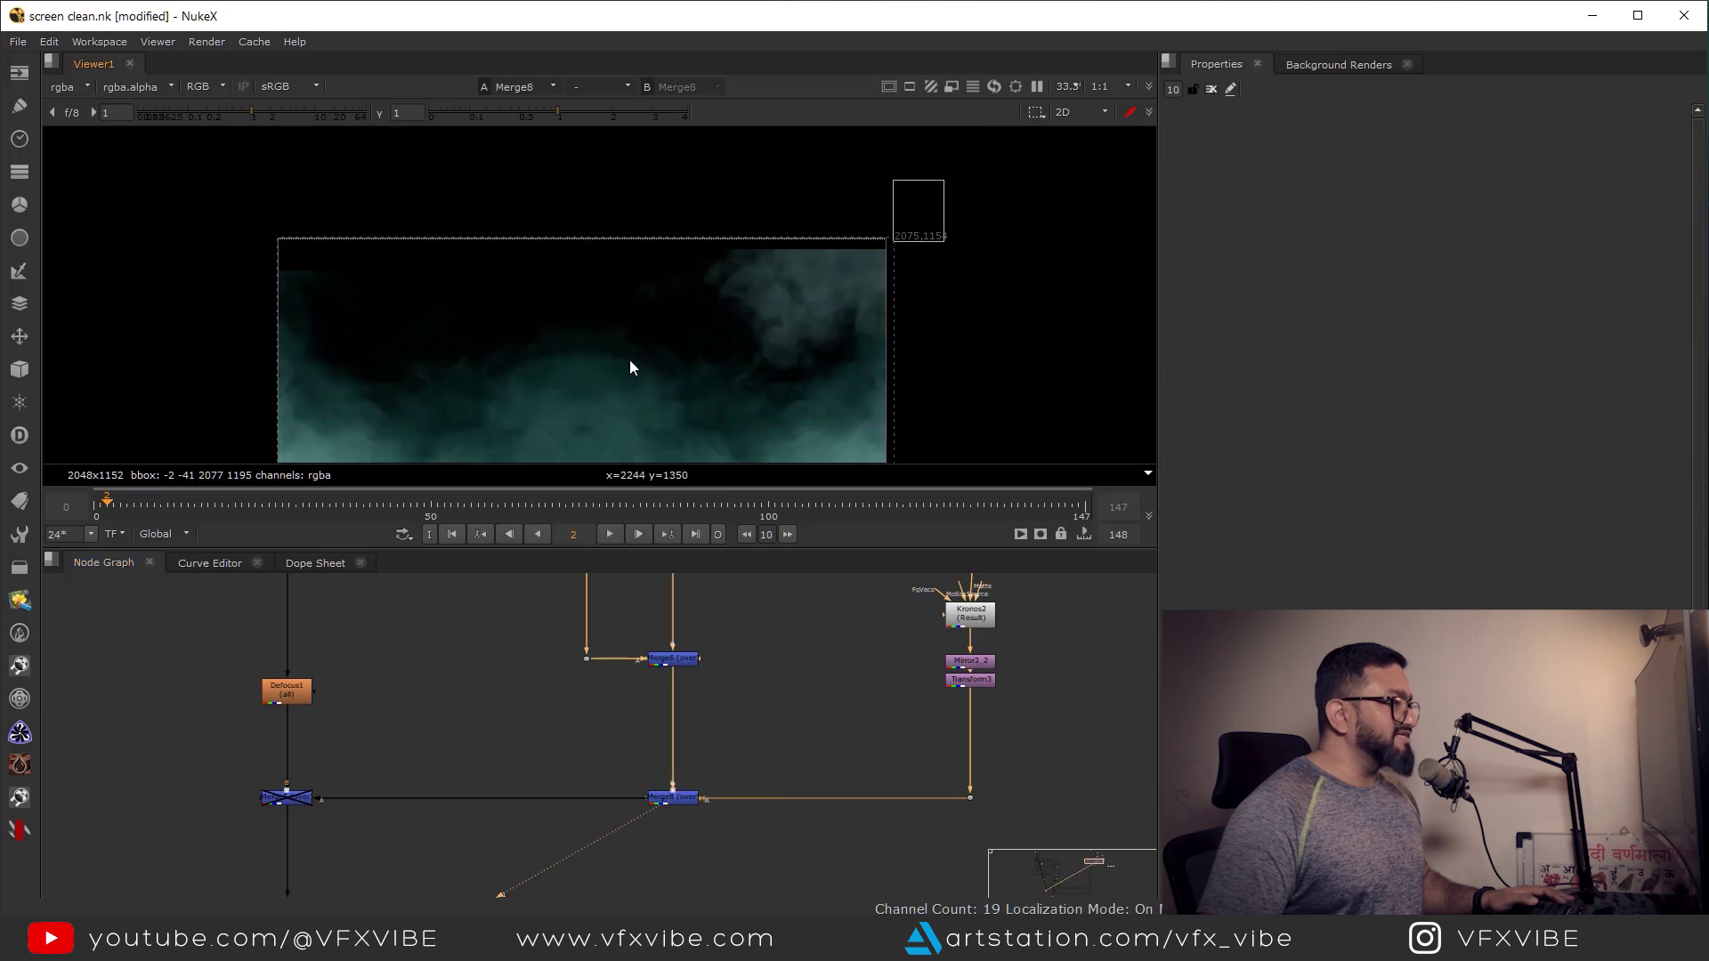
# - Re-enable the background smoke merge below Defocus1 and view the officer composite at Merge1
pyautogui.moveTo(392, 802); pyautogui.dragTo(553, 695, button='middle')
pyautogui.moveTo(599, 660); pyautogui.dragTo(382, 781)
pyautogui.press('d')
pyautogui.scroll(-4, 521, 730)
pyautogui.moveTo(360, 893); pyautogui.dragTo(736, 660, button='middle')
pyautogui.moveTo(895, 672); pyautogui.dragTo(661, 863, button='middle')
pyautogui.moveTo(629, 456); pyautogui.dragTo(679, 372, button='middle')
pyautogui.scroll(3, 752, 630)
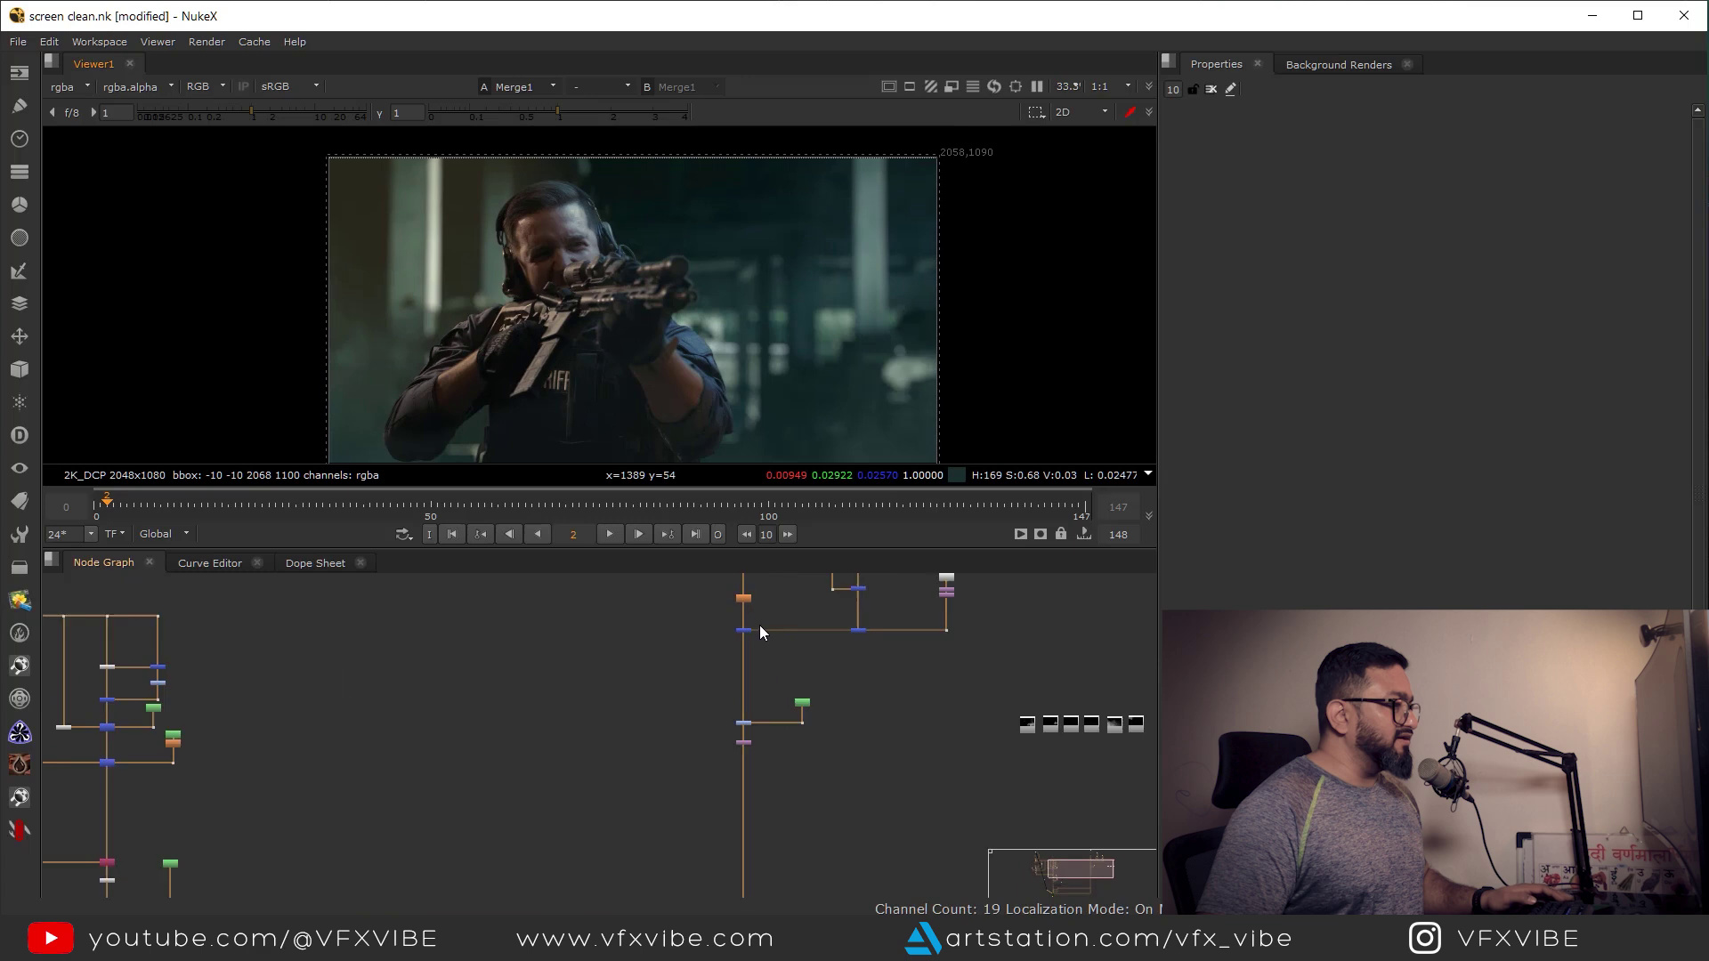
pyautogui.moveTo(789, 400); pyautogui.dragTo(924, 322, button='middle')
pyautogui.moveTo(907, 178); pyautogui.dragTo(852, 298, button='middle')
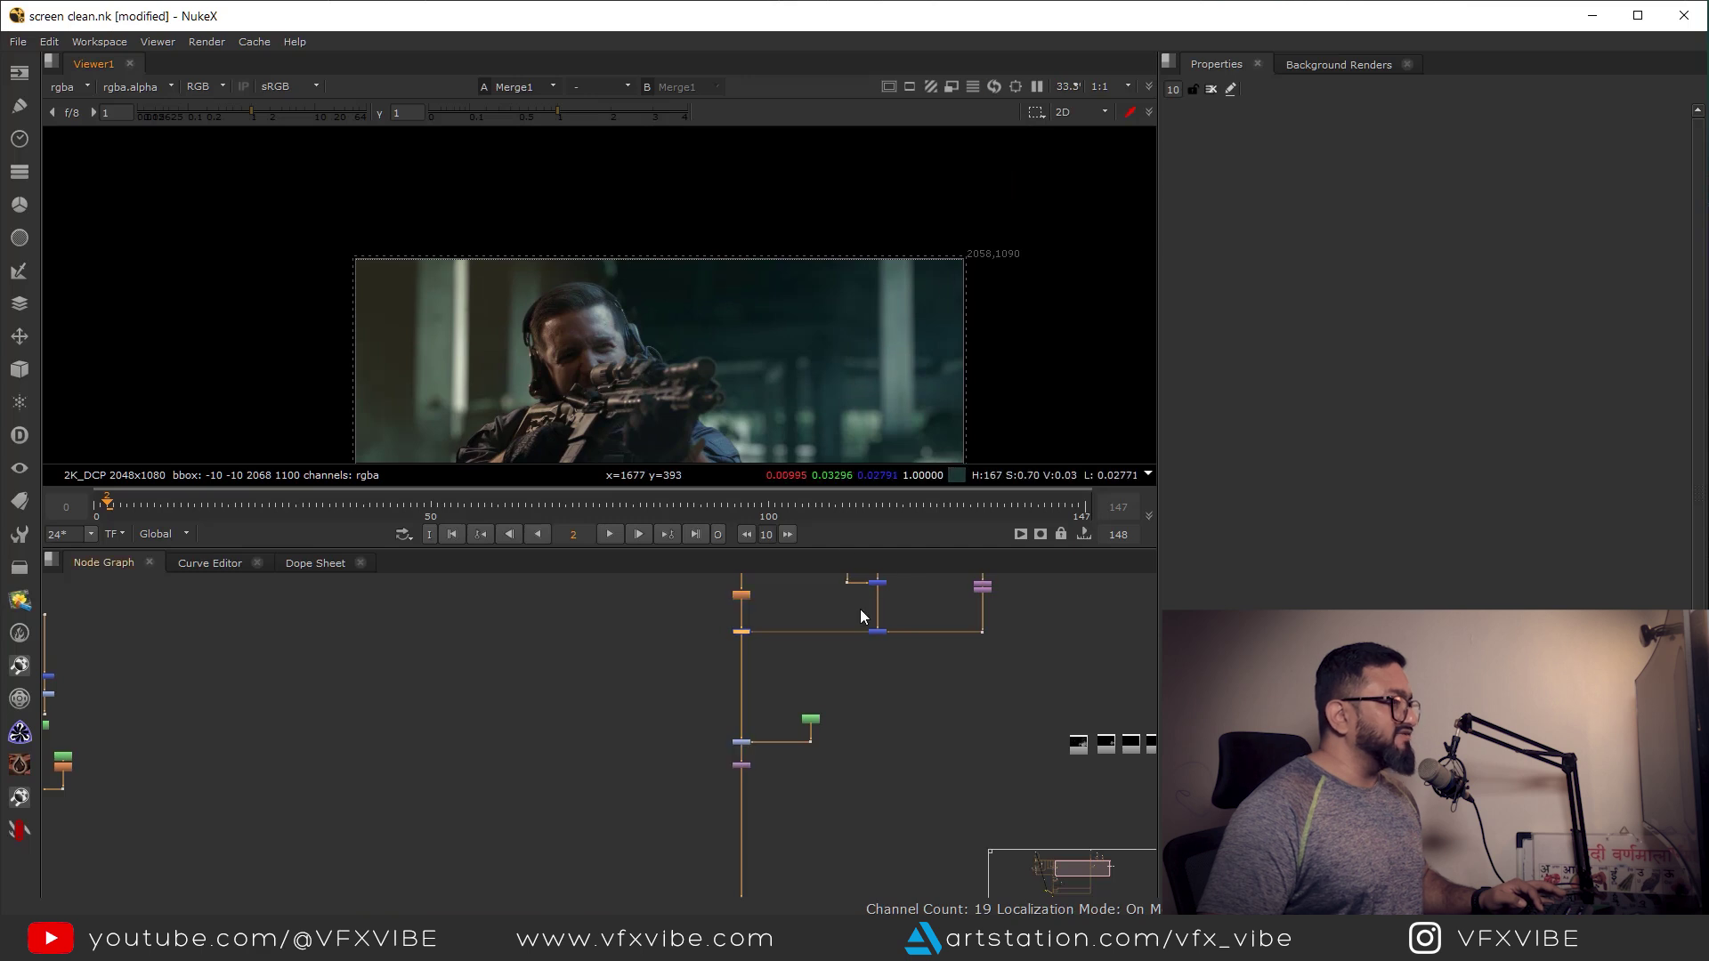
# - View the officer alone at Premult2, re-enable the foreground smoke merge and view it at Merge10
pyautogui.scroll(5, 843, 719)
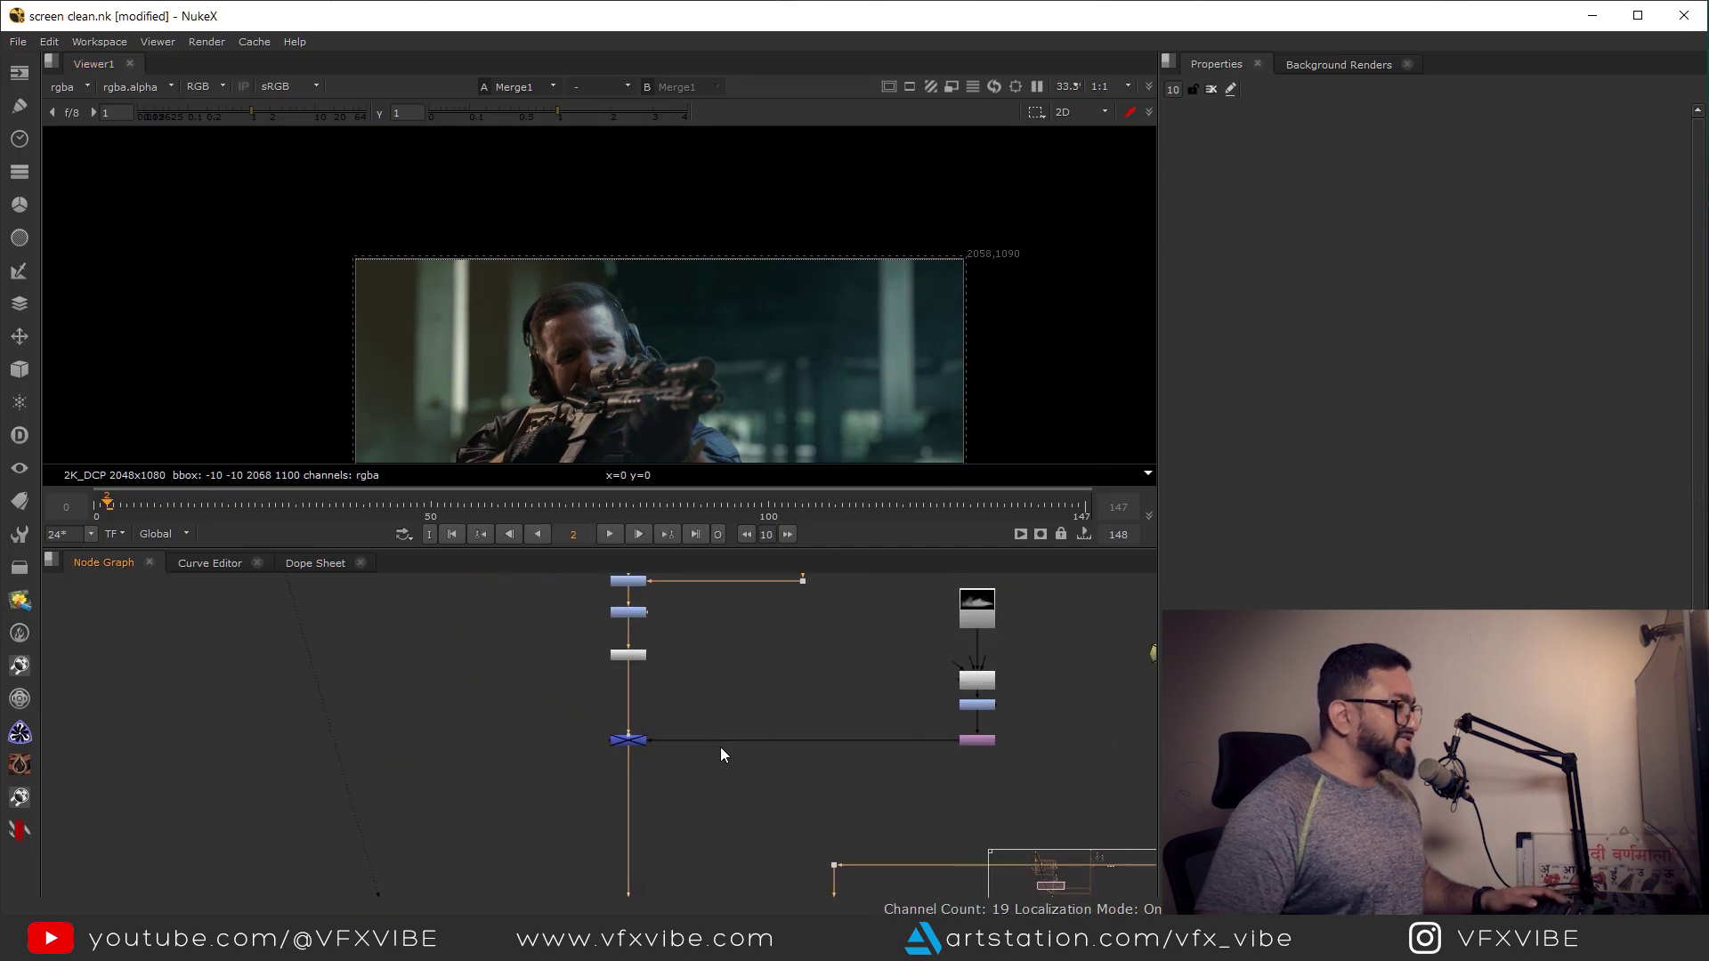
pyautogui.scroll(1, 825, 750)
pyautogui.click(610, 638)
pyautogui.press('1')
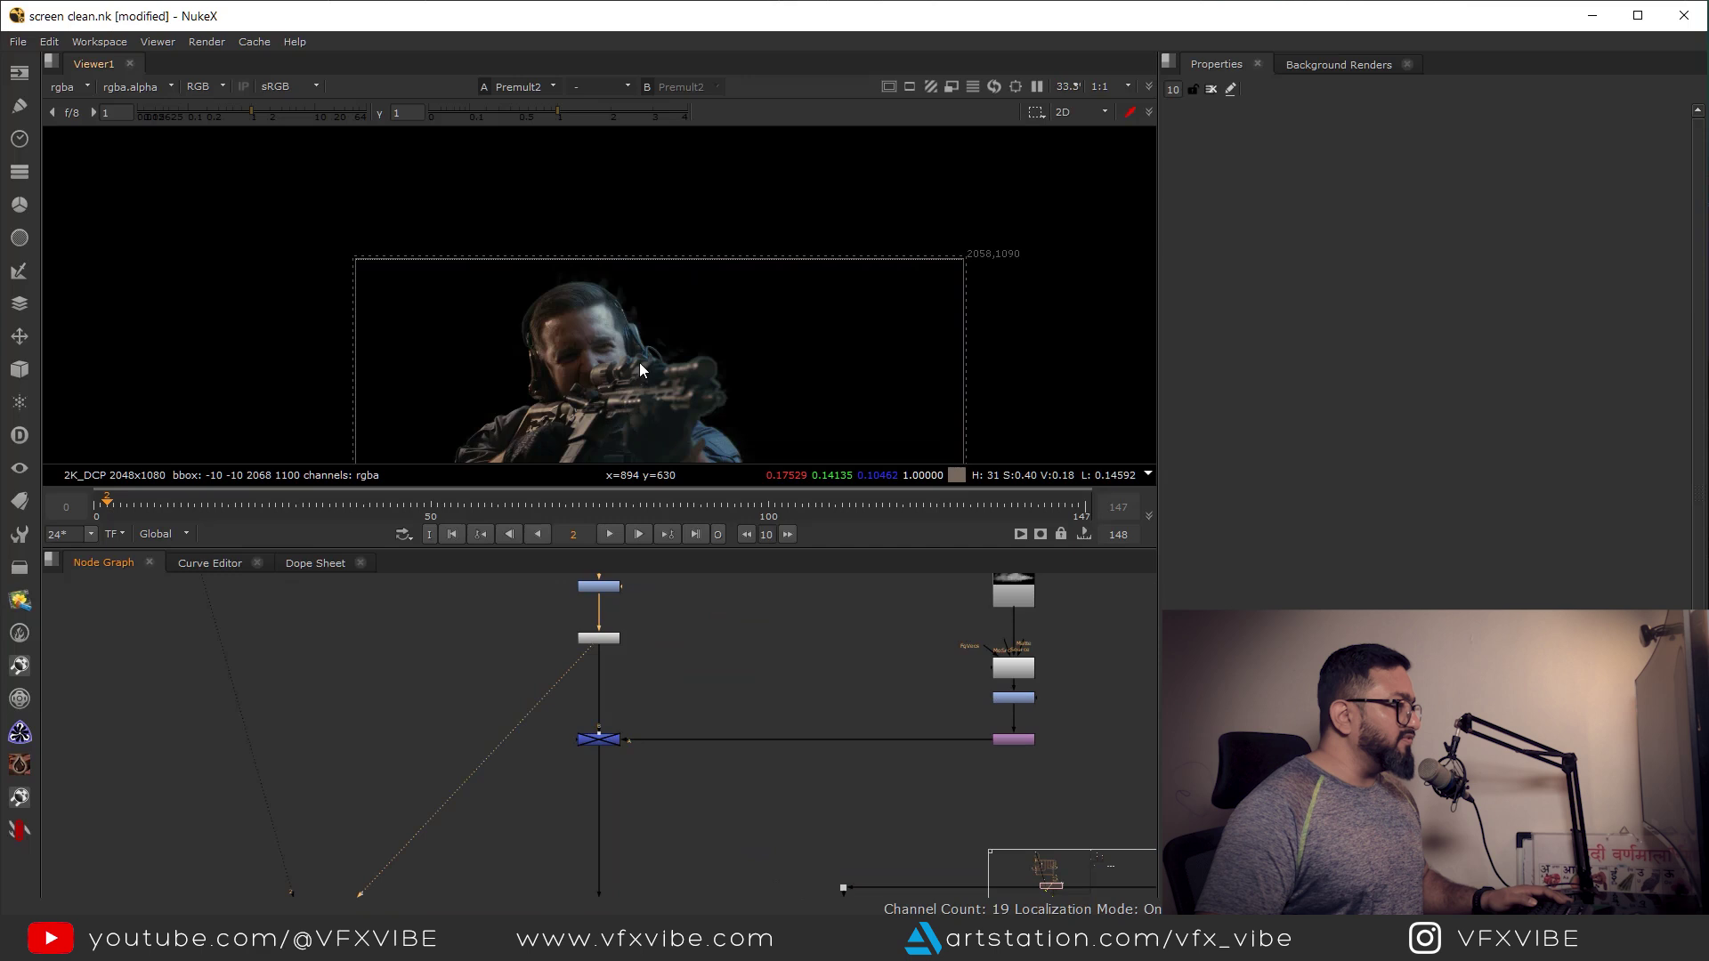
pyautogui.press('1')
pyautogui.click(663, 721)
pyautogui.moveTo(703, 752); pyautogui.dragTo(687, 622, button='middle')
pyautogui.scroll(-3, 669, 683)
pyautogui.moveTo(648, 821); pyautogui.dragTo(659, 730, button='middle')
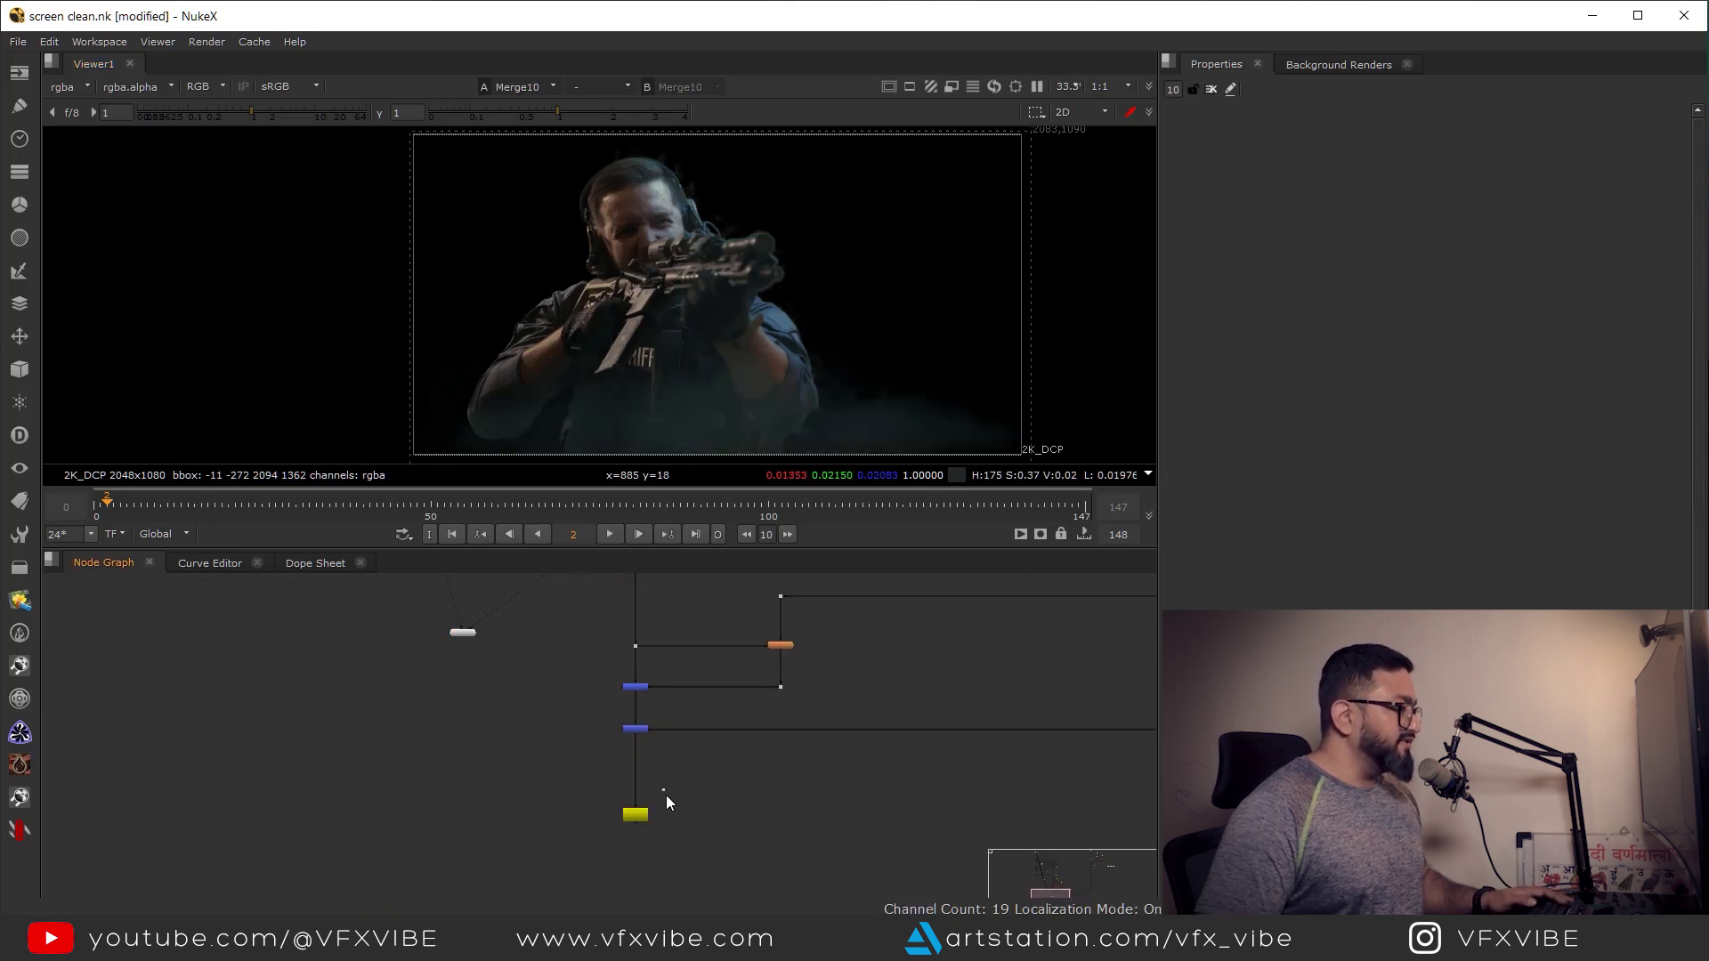
# - View the final composite at Write1 with both smoke layers
pyautogui.click(635, 813)
pyautogui.press('1')
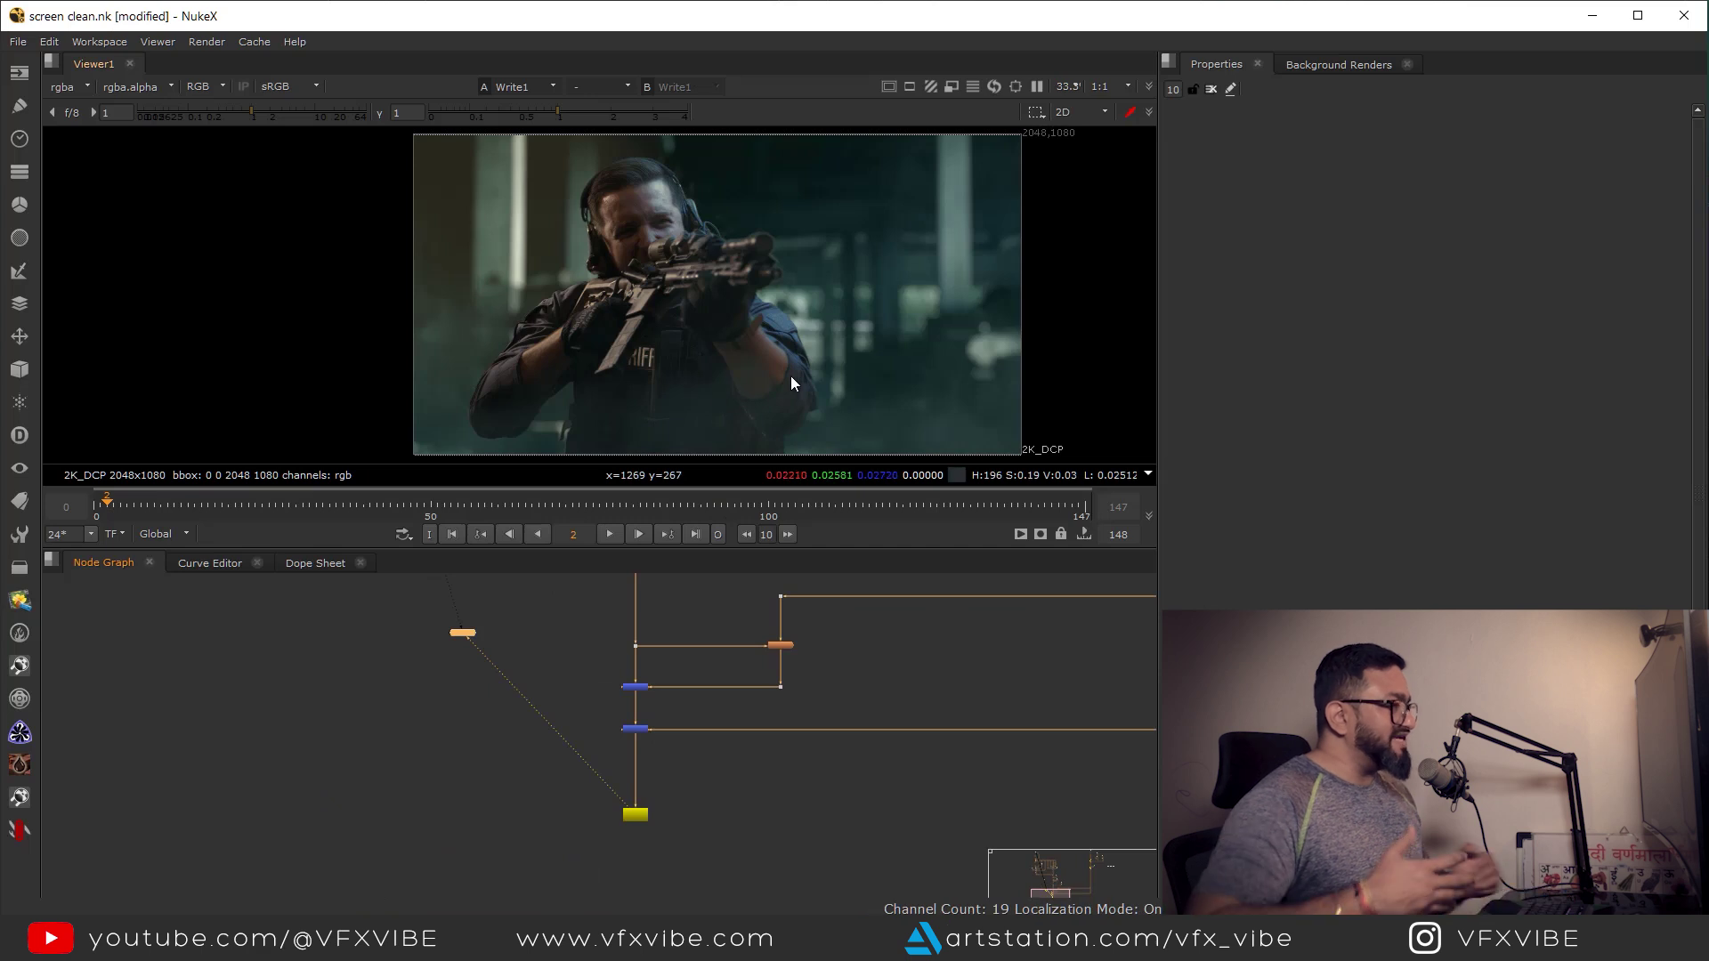
pyautogui.moveTo(699, 360); pyautogui.dragTo(671, 348, button='middle')
pyautogui.moveTo(782, 346)
pyautogui.mouseDown(button='middle')
pyautogui.moveTo(742, 401)
pyautogui.moveTo(796, 341)
pyautogui.mouseUp(button='middle')
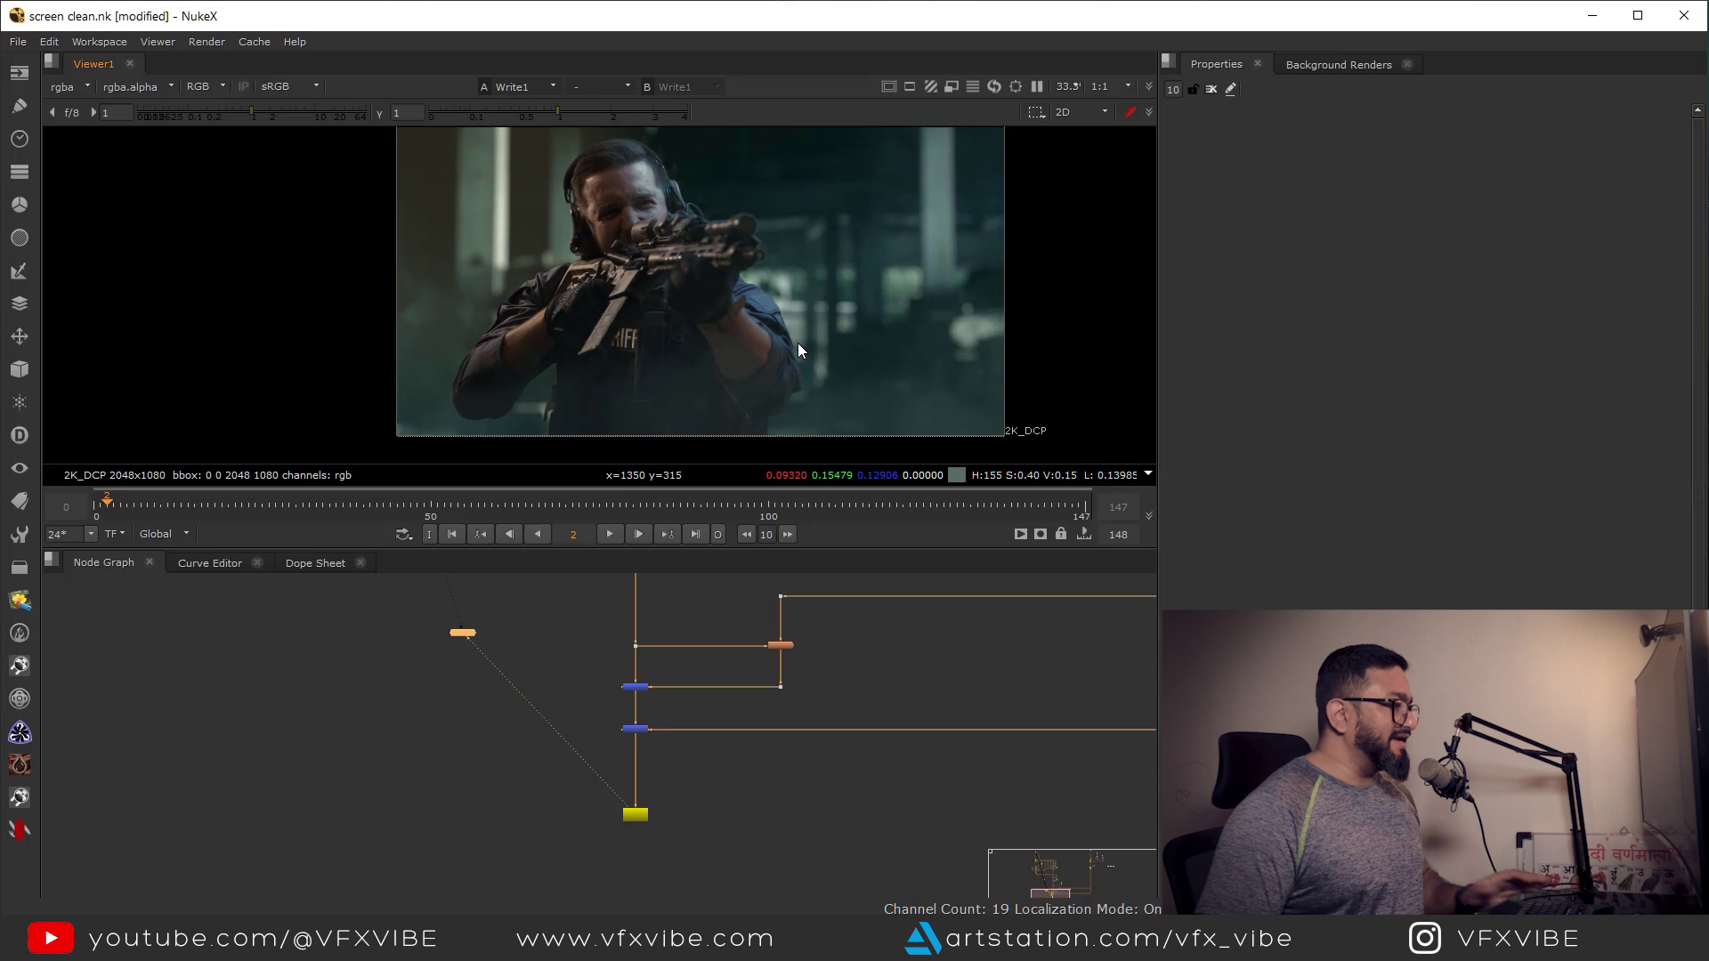